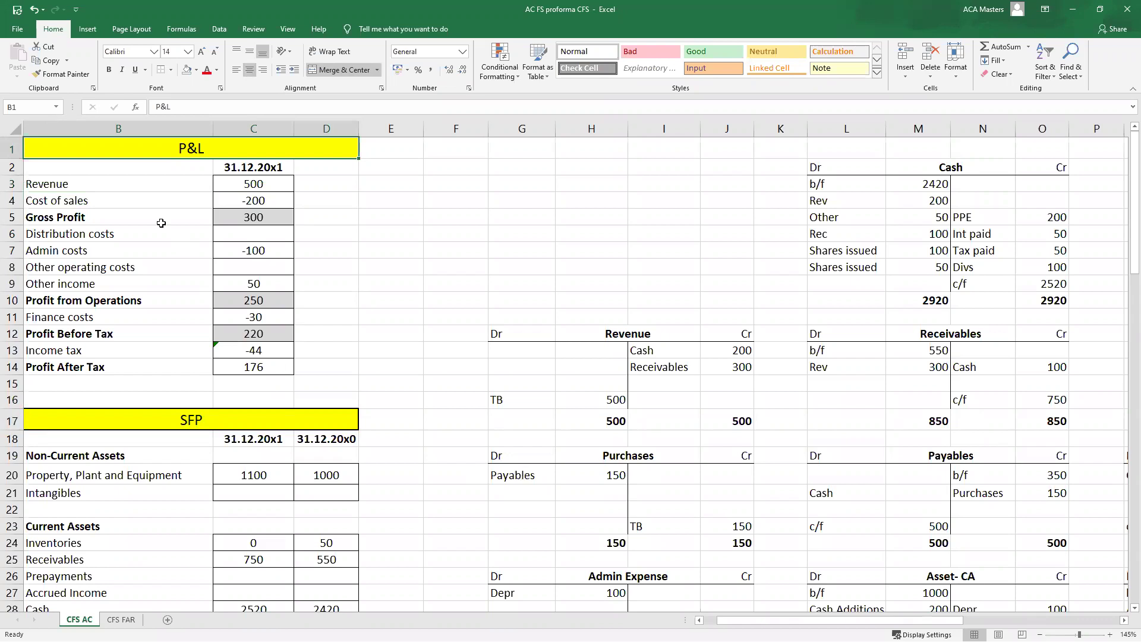
# - Review the P&L statement for 31.12.20x1, starting with its Revenue line
pyautogui.moveTo(139, 129); pyautogui.dragTo(333, 128)
pyautogui.moveTo(202, 150); pyautogui.dragTo(315, 367)
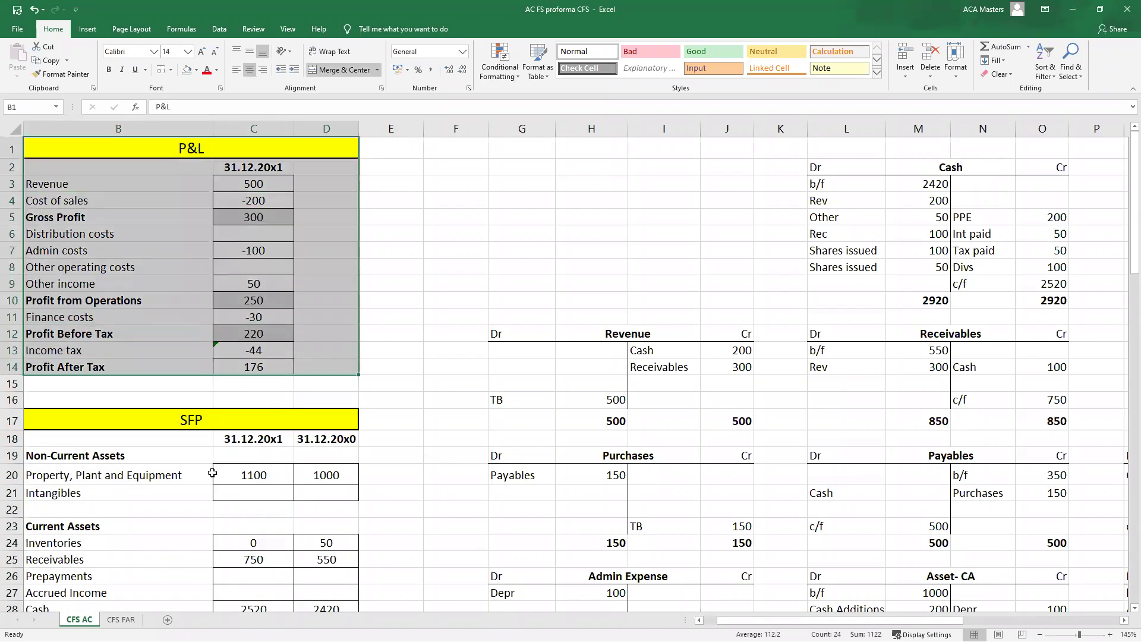
pyautogui.click(155, 144)
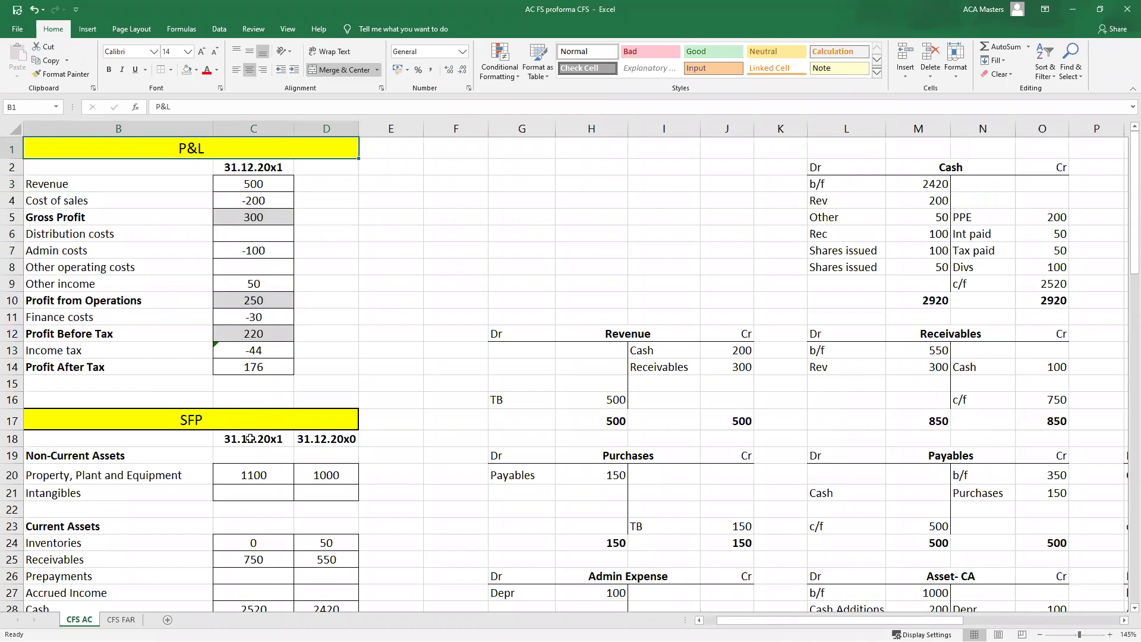
pyautogui.moveTo(106, 184); pyautogui.dragTo(233, 189)
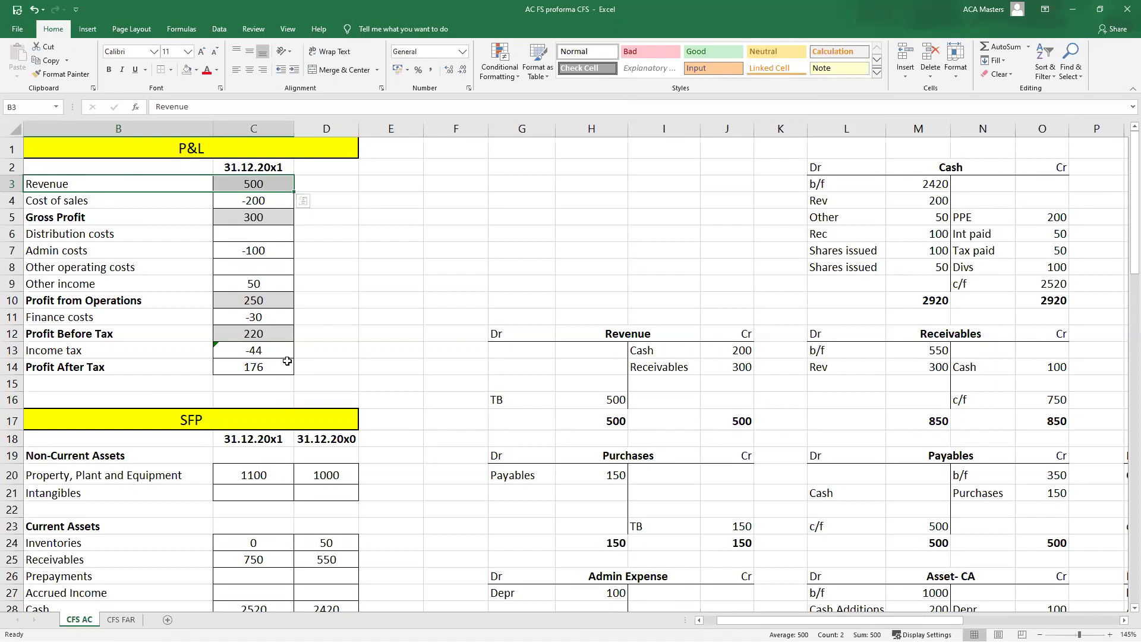
pyautogui.click(400, 304)
pyautogui.click(130, 177)
pyautogui.moveTo(130, 178); pyautogui.dragTo(196, 318)
# - Examine the Revenue T-account, including its credit and debit sides
pyautogui.moveTo(500, 334); pyautogui.dragTo(714, 423)
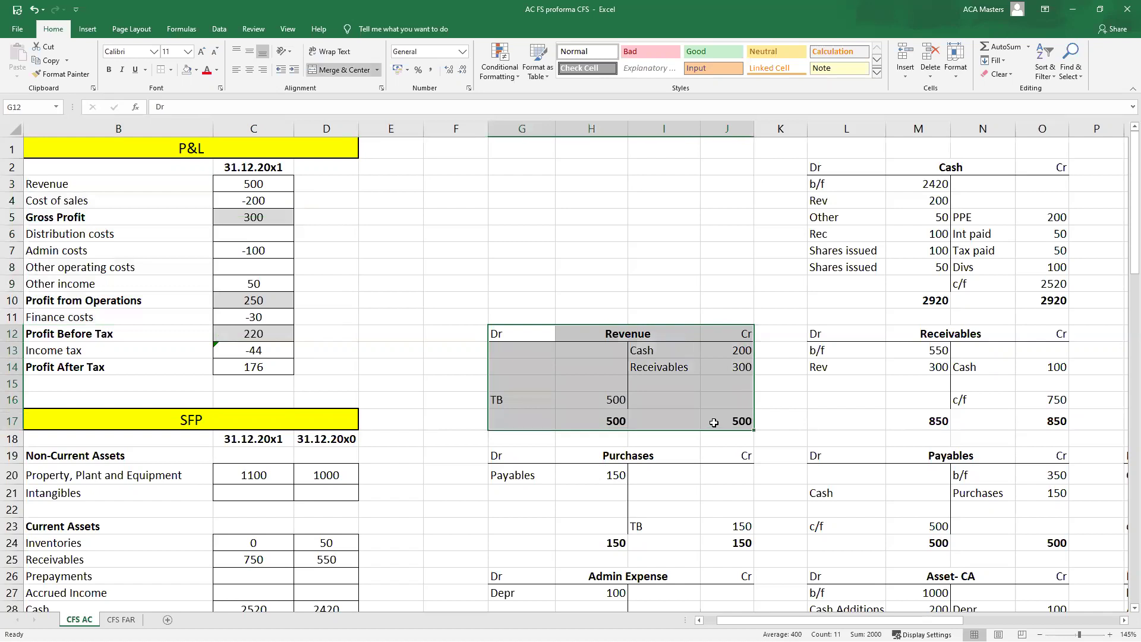
pyautogui.click(590, 285)
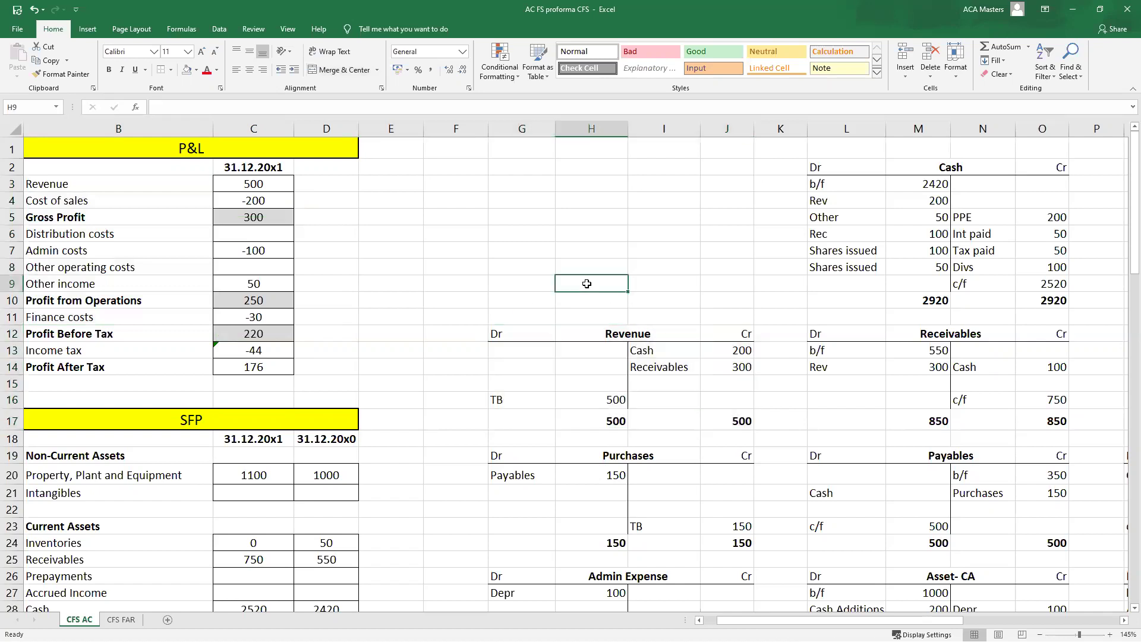
pyautogui.click(513, 251)
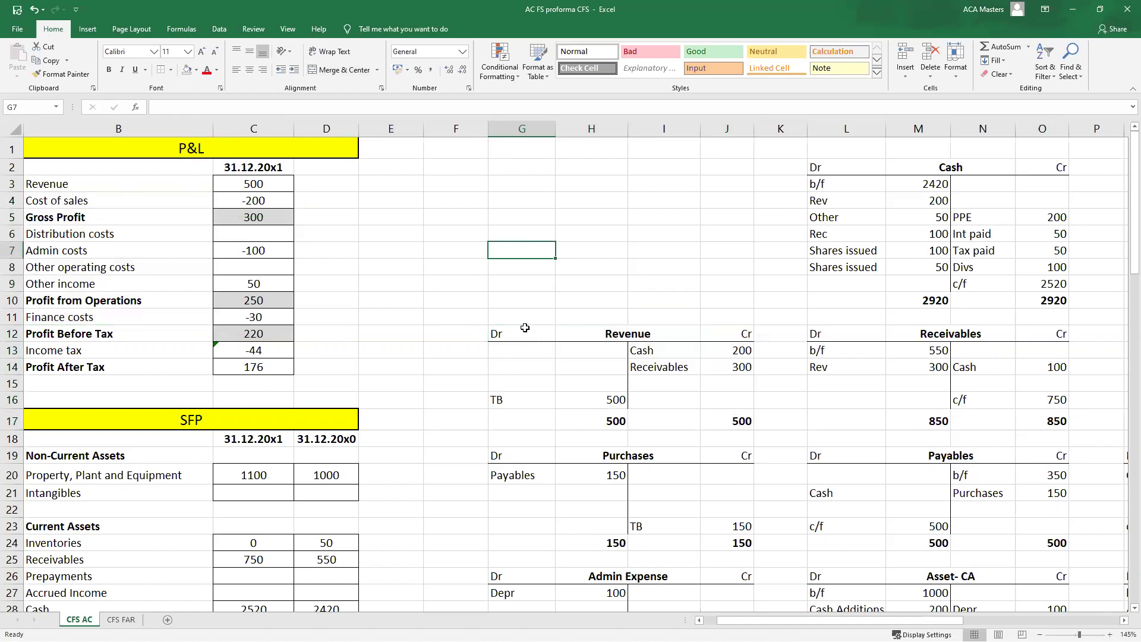
pyautogui.moveTo(510, 326); pyautogui.dragTo(734, 422)
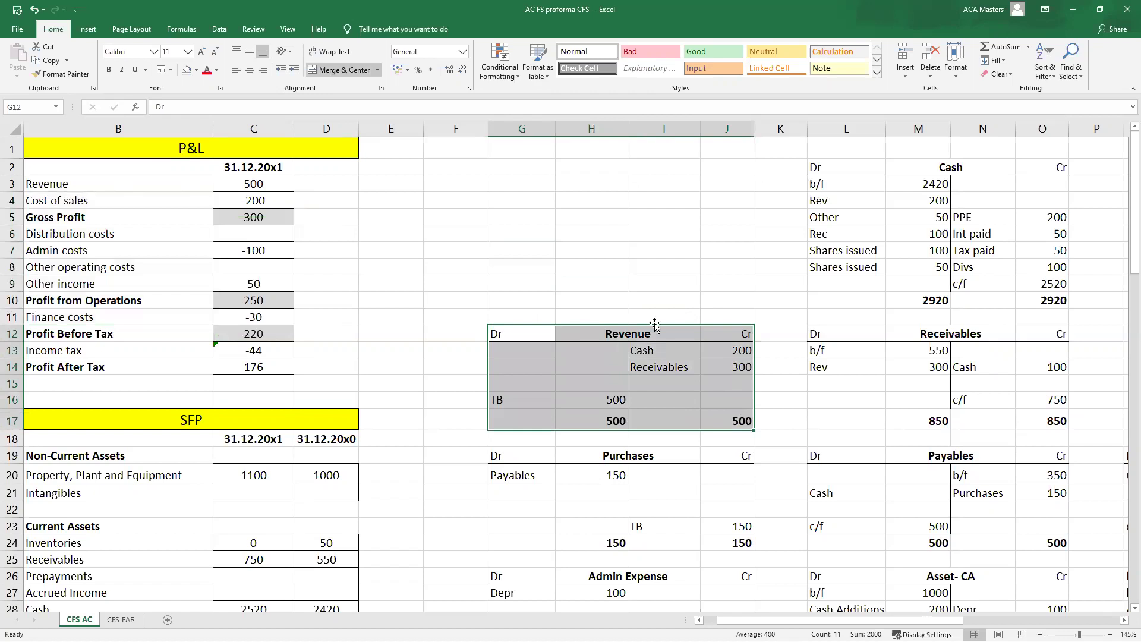
pyautogui.scroll(-4, 670, 362)
pyautogui.scroll(3, 670, 362)
pyautogui.moveTo(727, 278); pyautogui.dragTo(736, 365)
pyautogui.moveTo(515, 279); pyautogui.dragTo(523, 344)
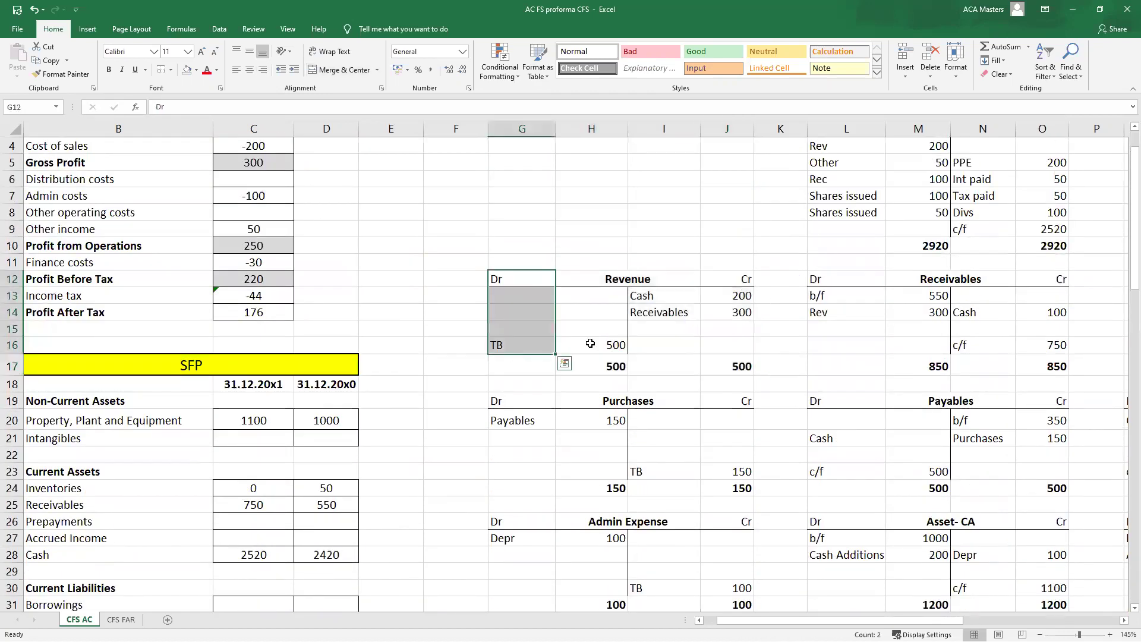
# - Examine the trial balance below the T-accounts and inspect the formula behind its Rev credit entry
pyautogui.scroll(-12, 910, 329)
pyautogui.scroll(-11, 910, 329)
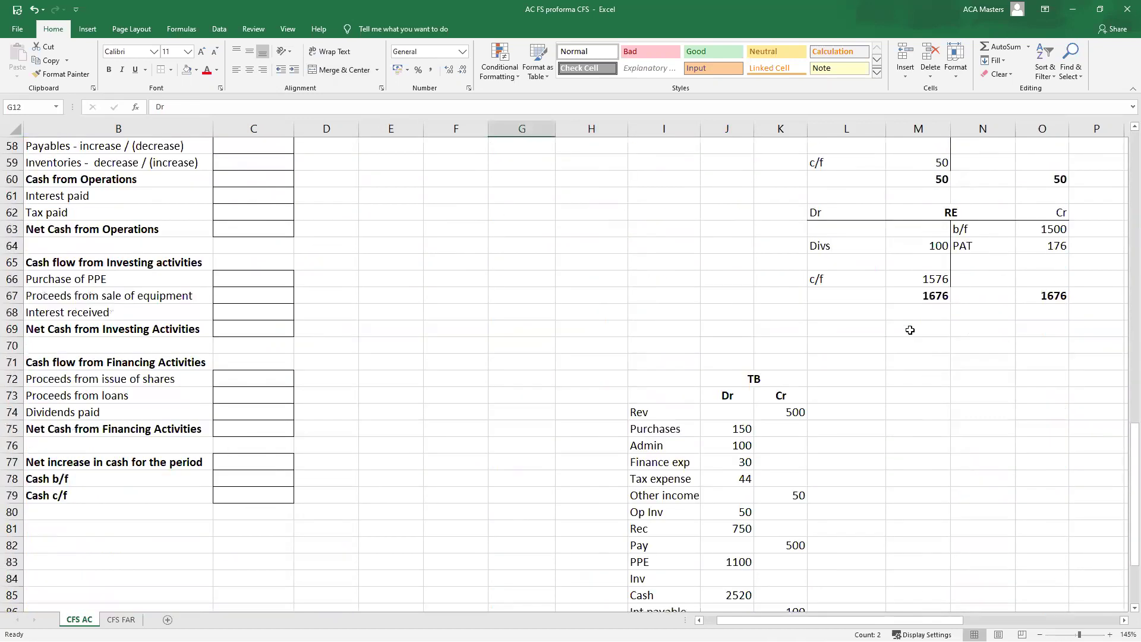
pyautogui.scroll(2, 686, 293)
pyautogui.moveTo(660, 229); pyautogui.dragTo(799, 562)
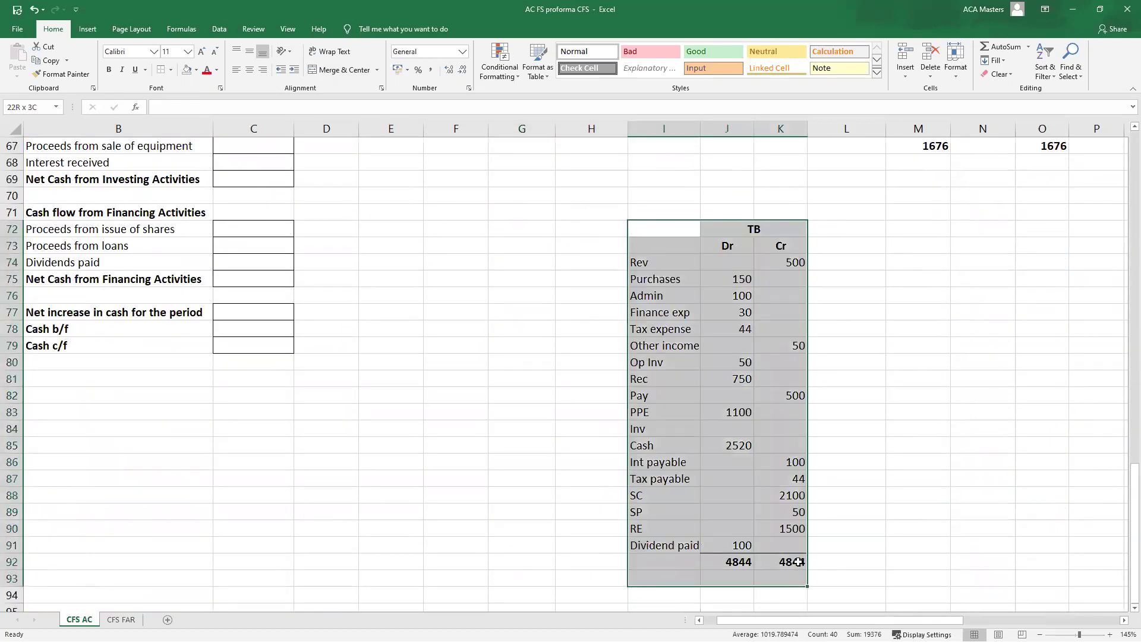
pyautogui.click(782, 265)
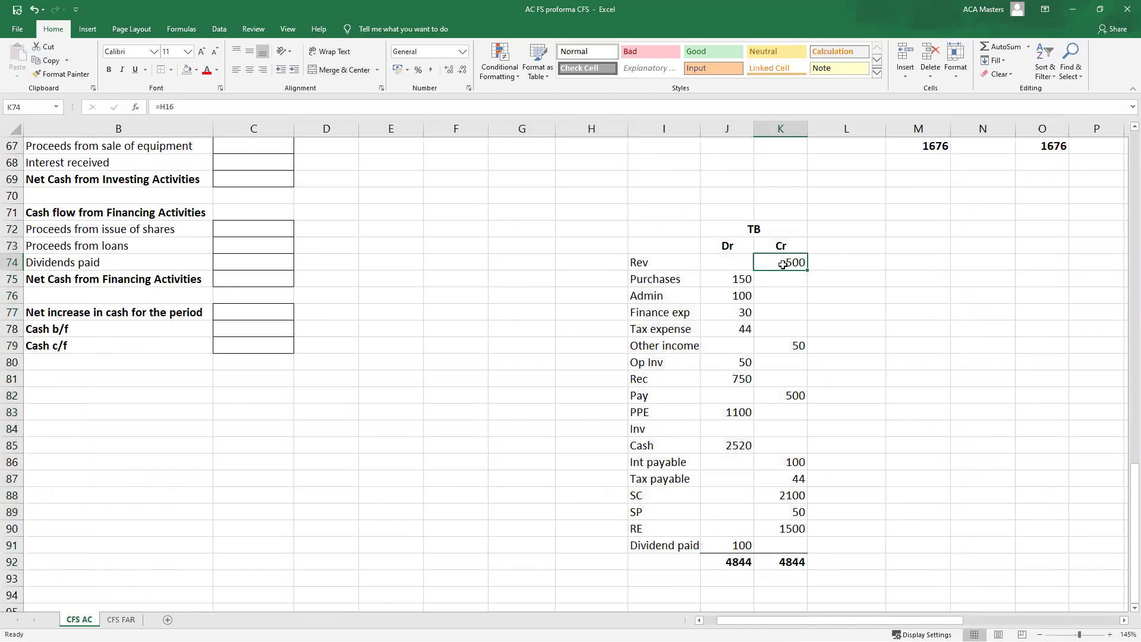
# - Trace the cash sale from its credit in the Revenue account to the matching Rev debit in the Cash account
pyautogui.scroll(20, 334, 190)
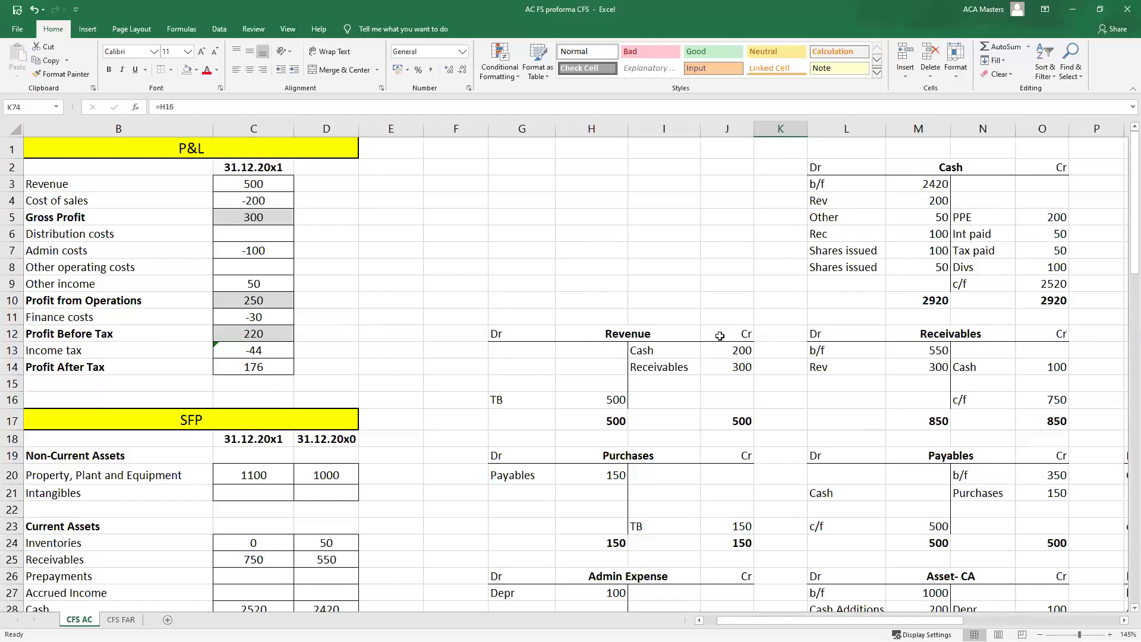
pyautogui.click(720, 336)
pyautogui.click(632, 337)
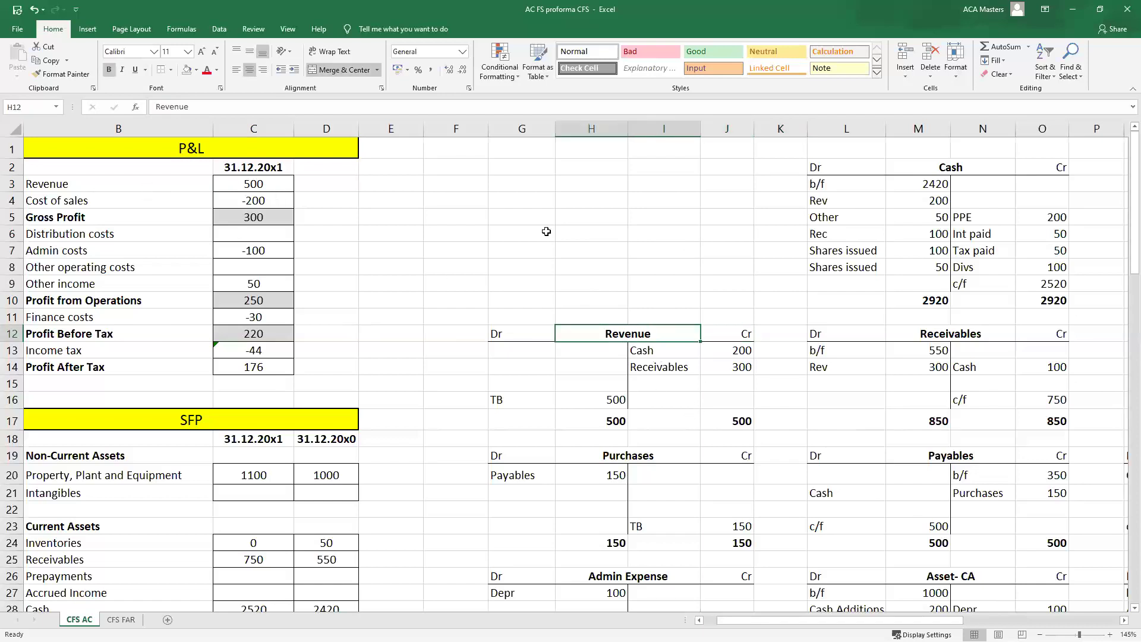
pyautogui.moveTo(661, 355); pyautogui.dragTo(734, 351)
pyautogui.click(735, 351)
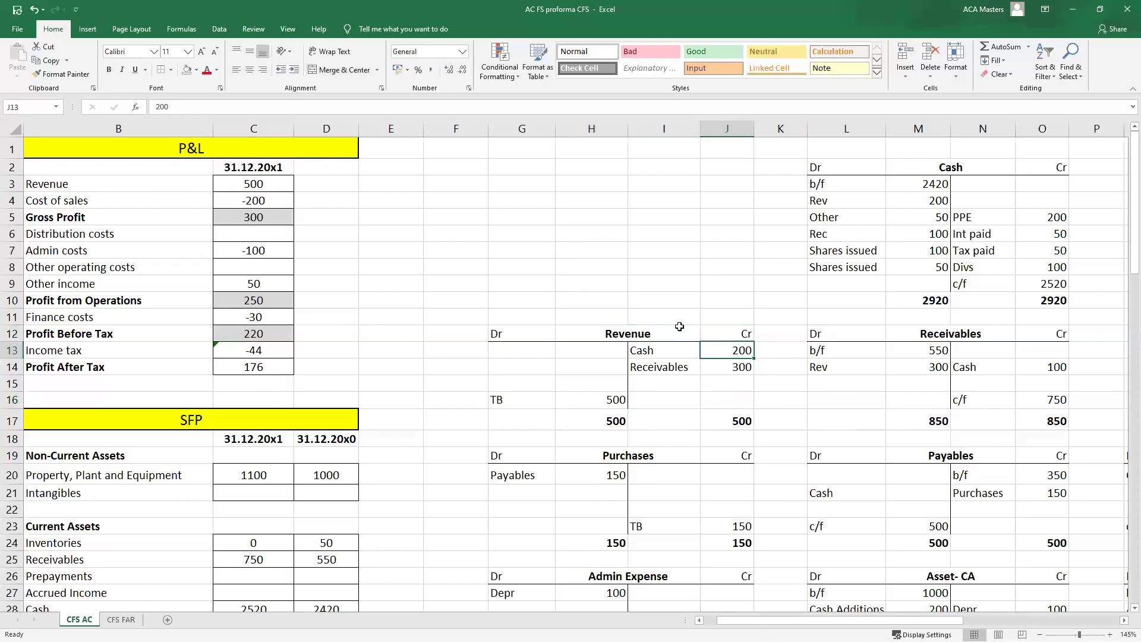
pyautogui.click(730, 333)
pyautogui.keyDown('shift'); pyautogui.click(666, 333); pyautogui.keyUp('shift')
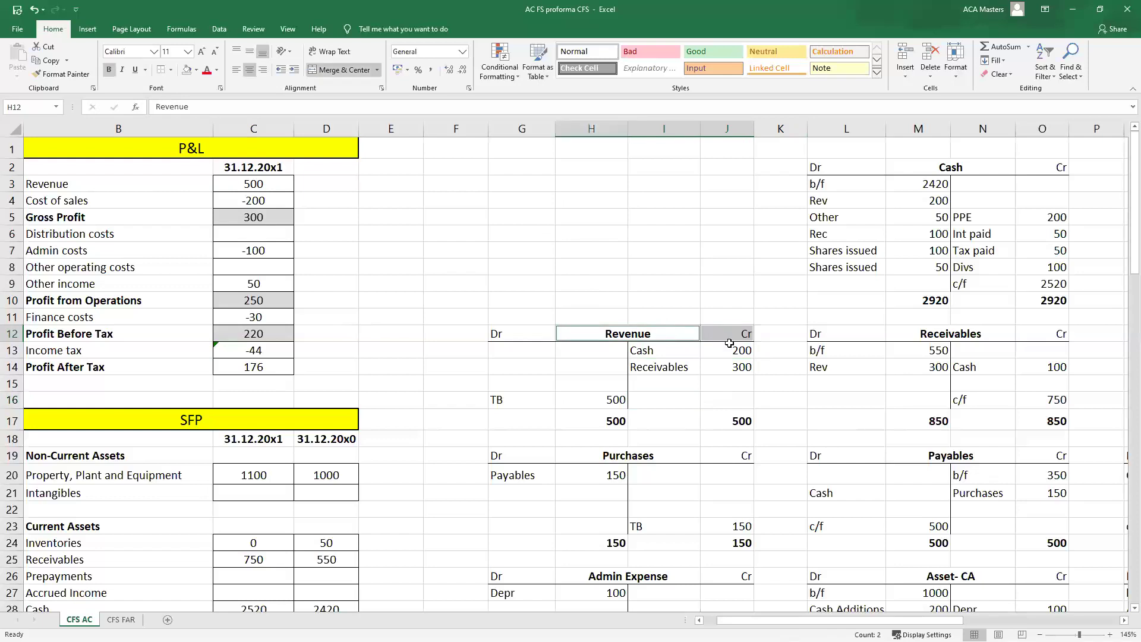
pyautogui.keyDown('ctrl'); pyautogui.click(734, 351); pyautogui.keyUp('ctrl')
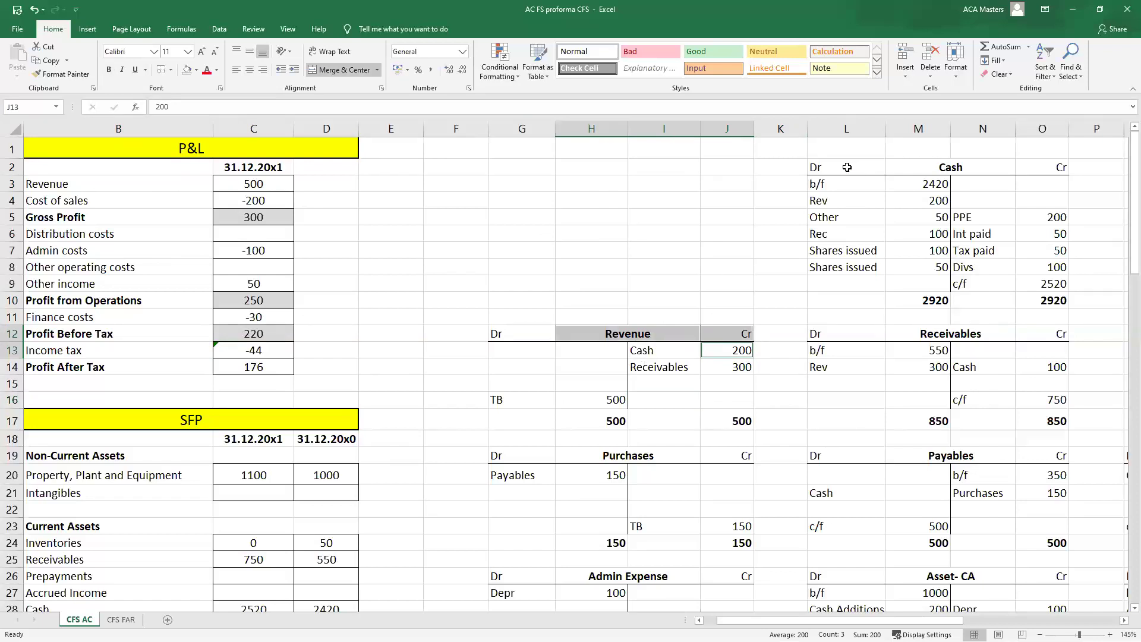
pyautogui.keyDown('ctrl'); pyautogui.click(830, 166); pyautogui.keyUp('ctrl')
pyautogui.keyDown('ctrl'); pyautogui.click(929, 173); pyautogui.keyUp('ctrl')
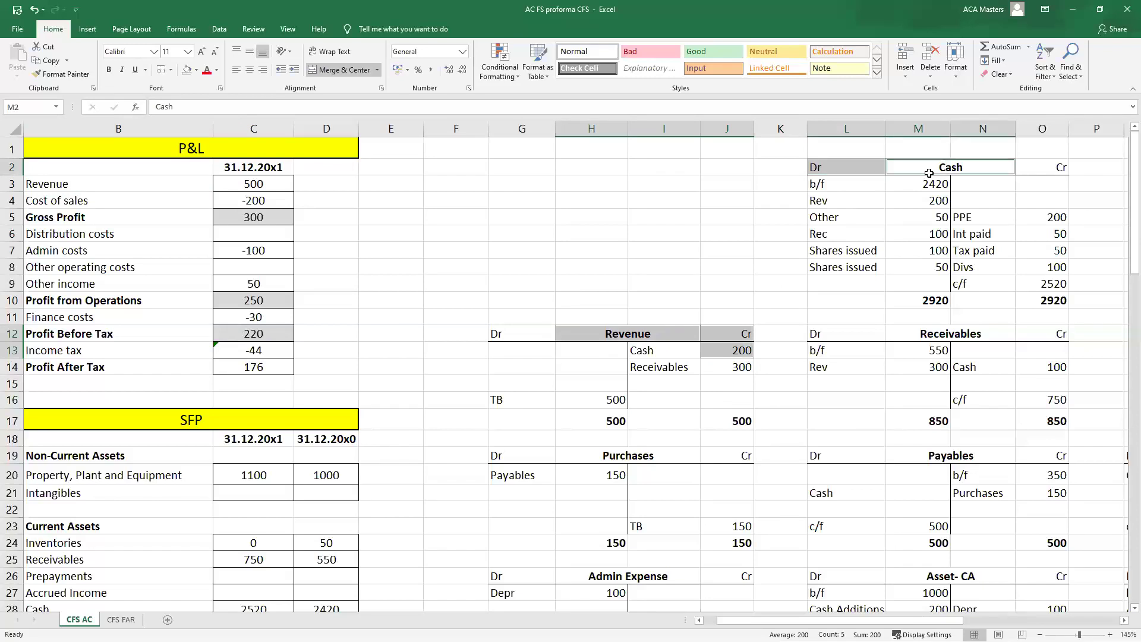
pyautogui.keyDown('ctrl'); pyautogui.click(921, 196); pyautogui.keyUp('ctrl')
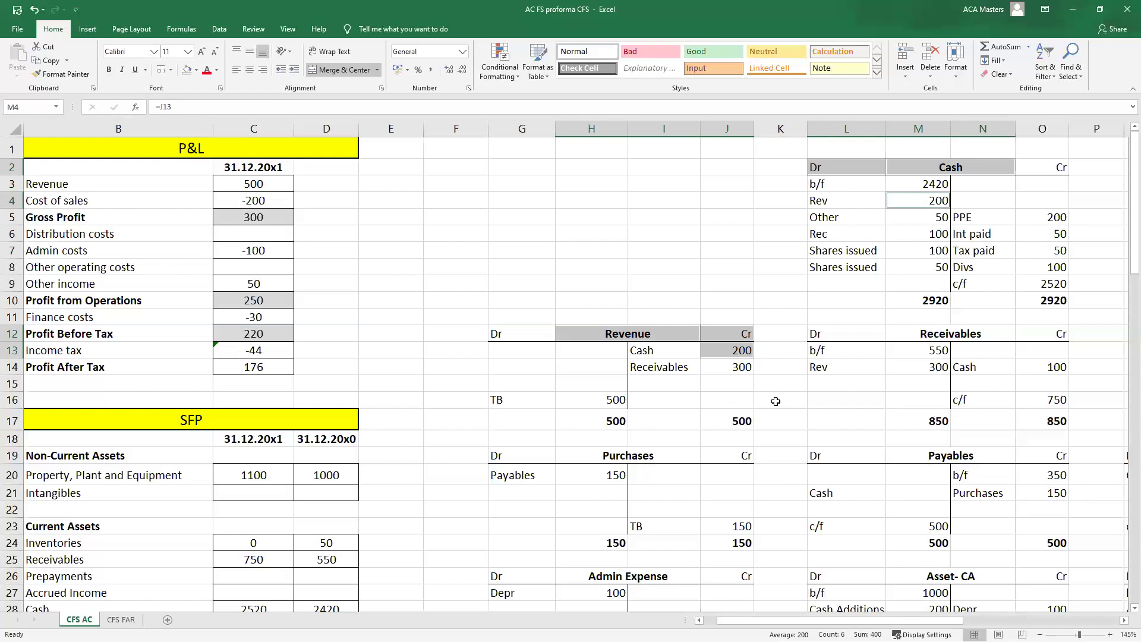
# - Trace the credit sale from the Receivables entry in the Revenue account to the matching Rev debit in the Receivables account
pyautogui.moveTo(688, 326); pyautogui.dragTo(726, 333)
pyautogui.keyDown('ctrl'); pyautogui.click(728, 371); pyautogui.keyUp('ctrl')
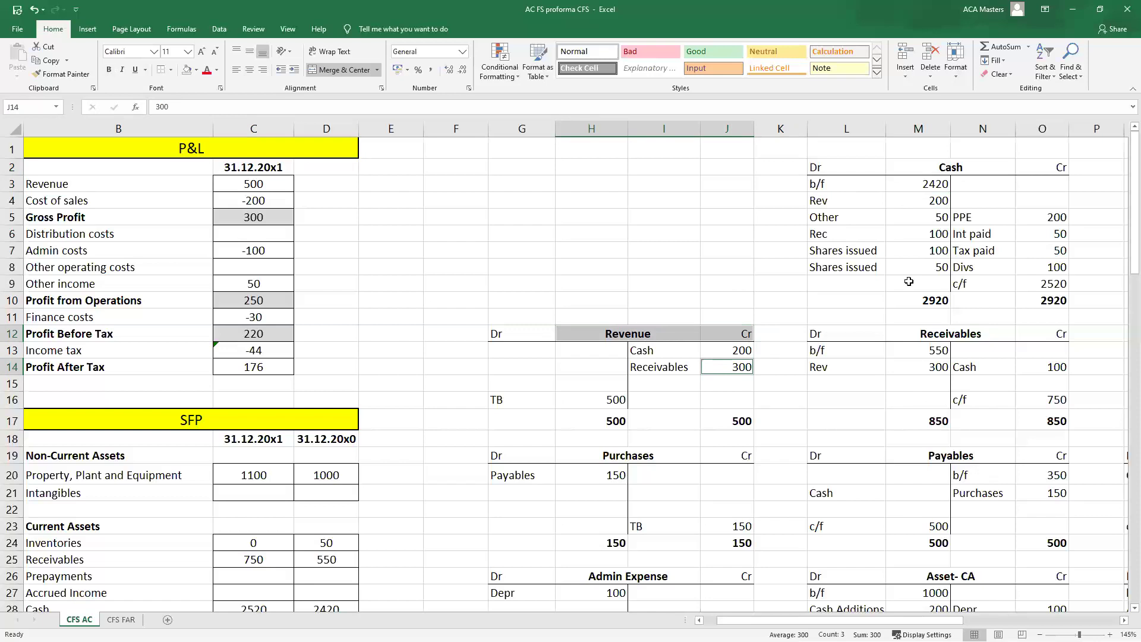
pyautogui.keyDown('ctrl'); pyautogui.click(869, 333); pyautogui.keyUp('ctrl')
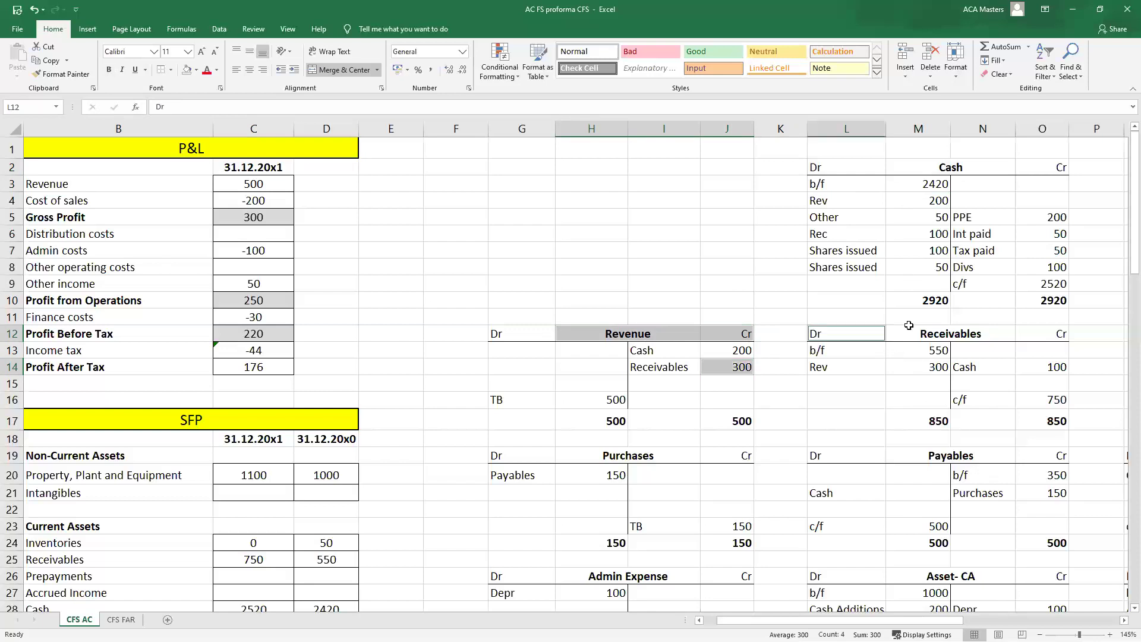
pyautogui.keyDown('ctrl'); pyautogui.click(922, 332); pyautogui.keyUp('ctrl')
pyautogui.keyDown('ctrl'); pyautogui.click(922, 365); pyautogui.keyUp('ctrl')
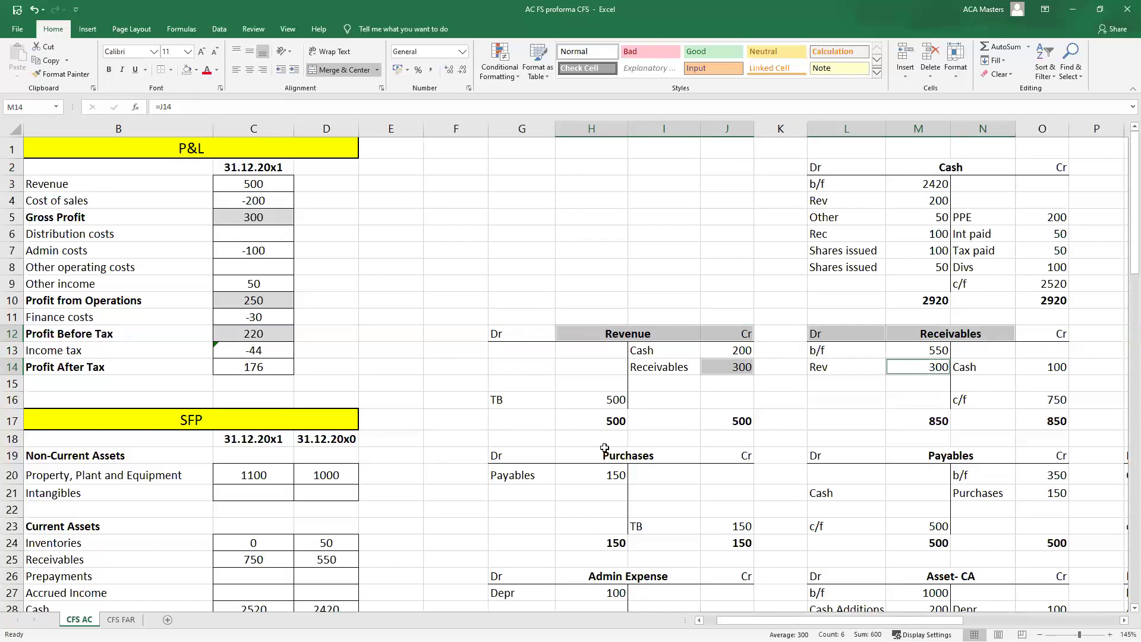
# - Examine the Revenue account's credit entries and inspect the formula that totals them
pyautogui.click(666, 339)
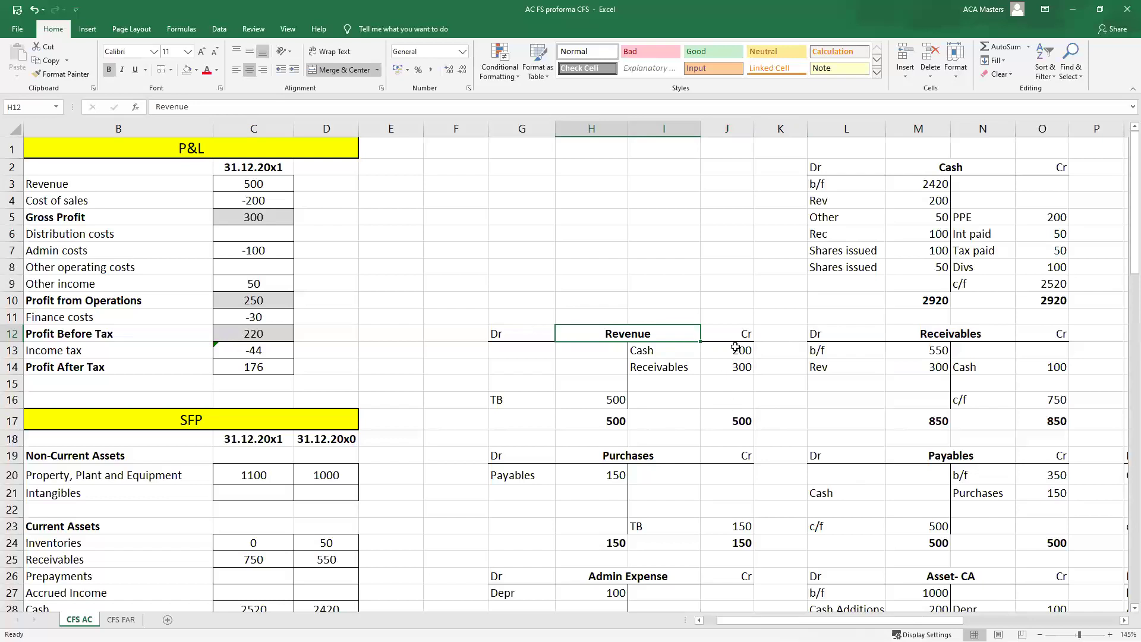
pyautogui.click(738, 329)
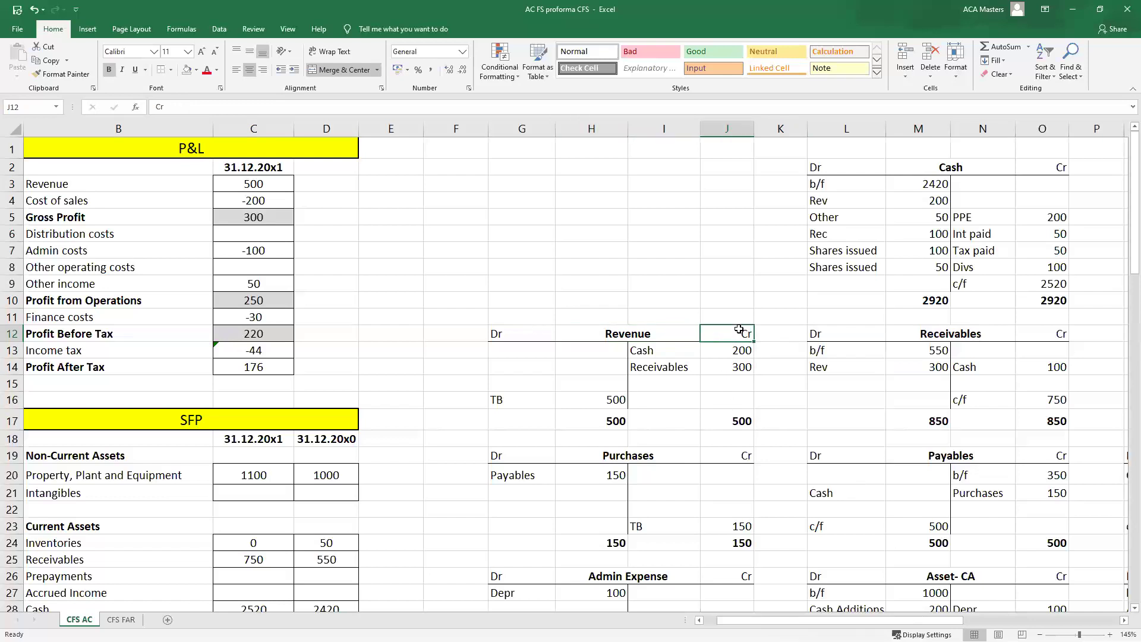
pyautogui.moveTo(737, 331); pyautogui.dragTo(739, 371)
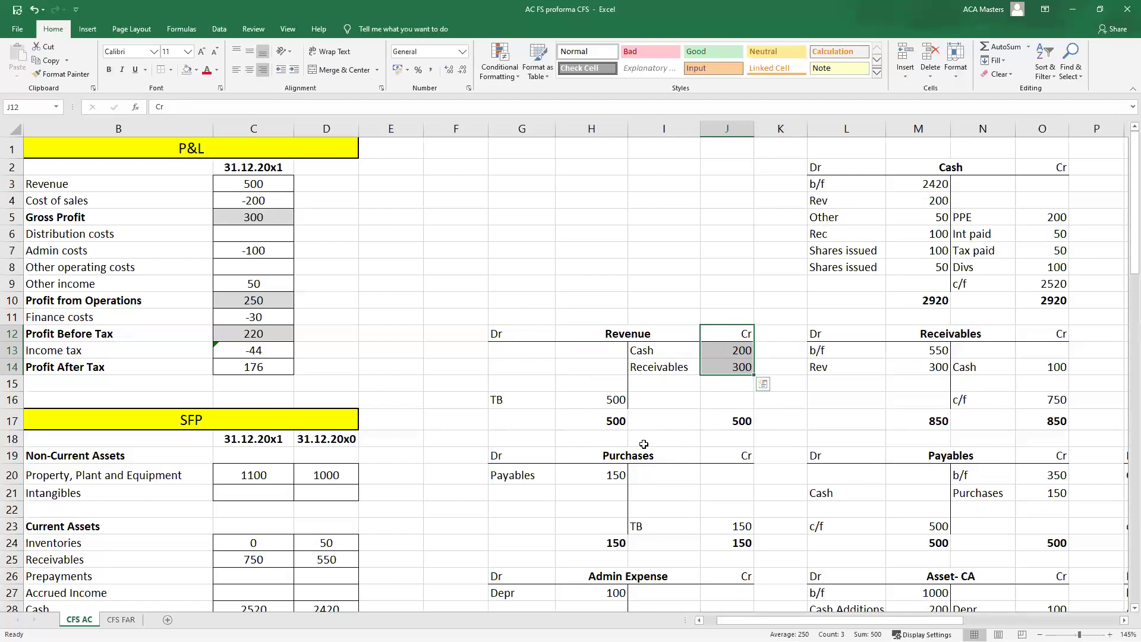
pyautogui.click(739, 421)
pyautogui.doubleClick(739, 419)
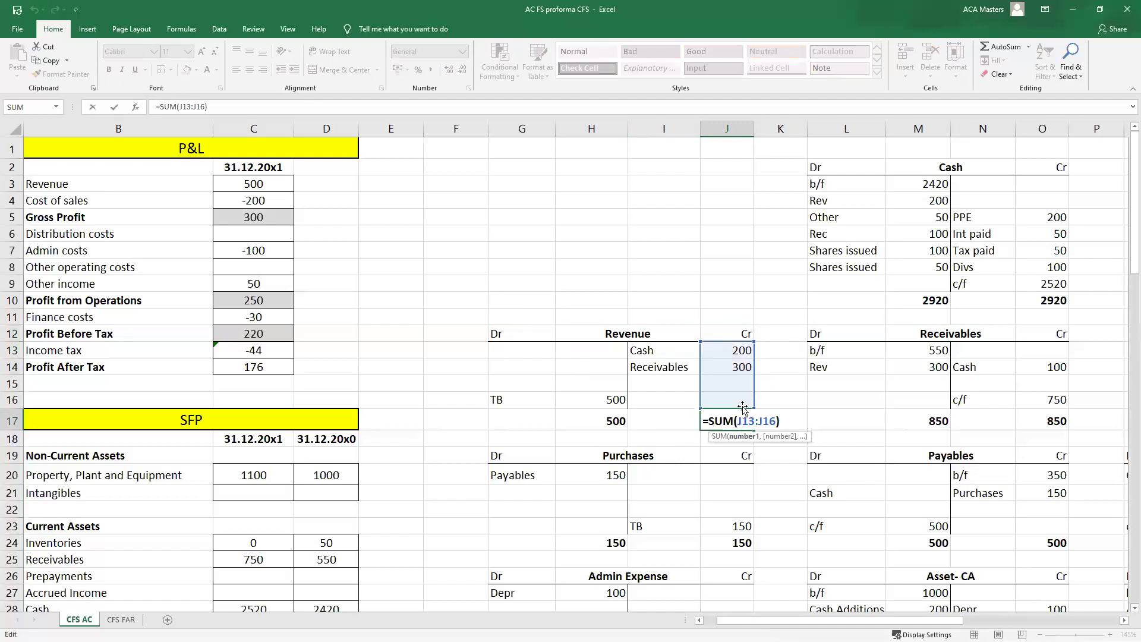
pyautogui.press('Escape')
# - Compare the Revenue account's debit and credit totals, and inspect the debit total's formula and the TB balancing entry
pyautogui.moveTo(607, 358); pyautogui.dragTo(610, 368)
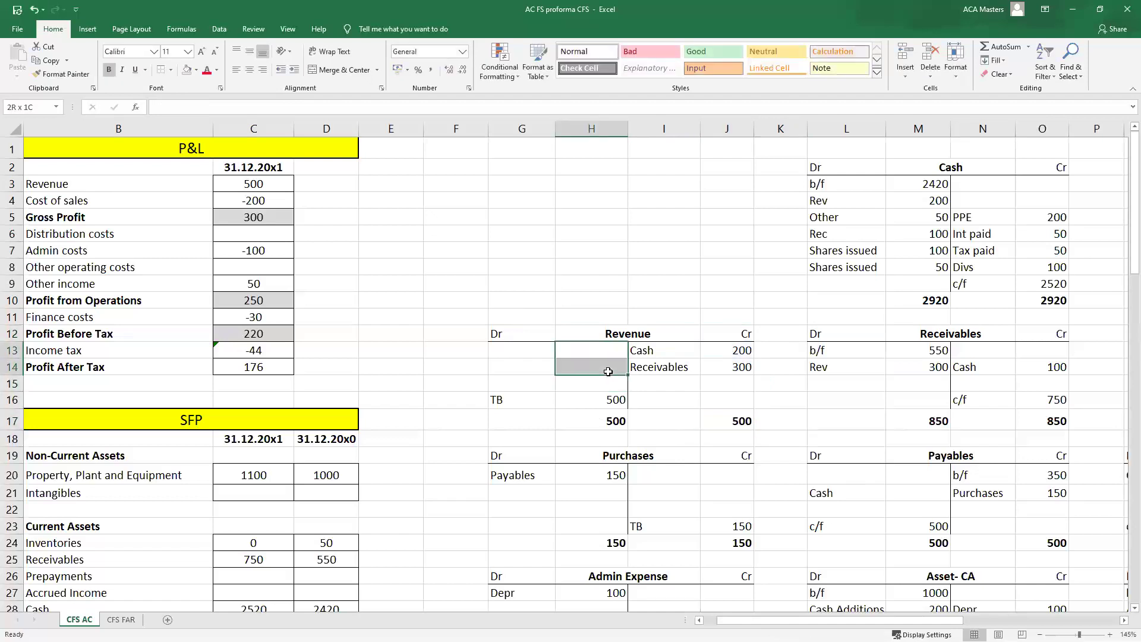
pyautogui.moveTo(600, 419); pyautogui.dragTo(716, 423)
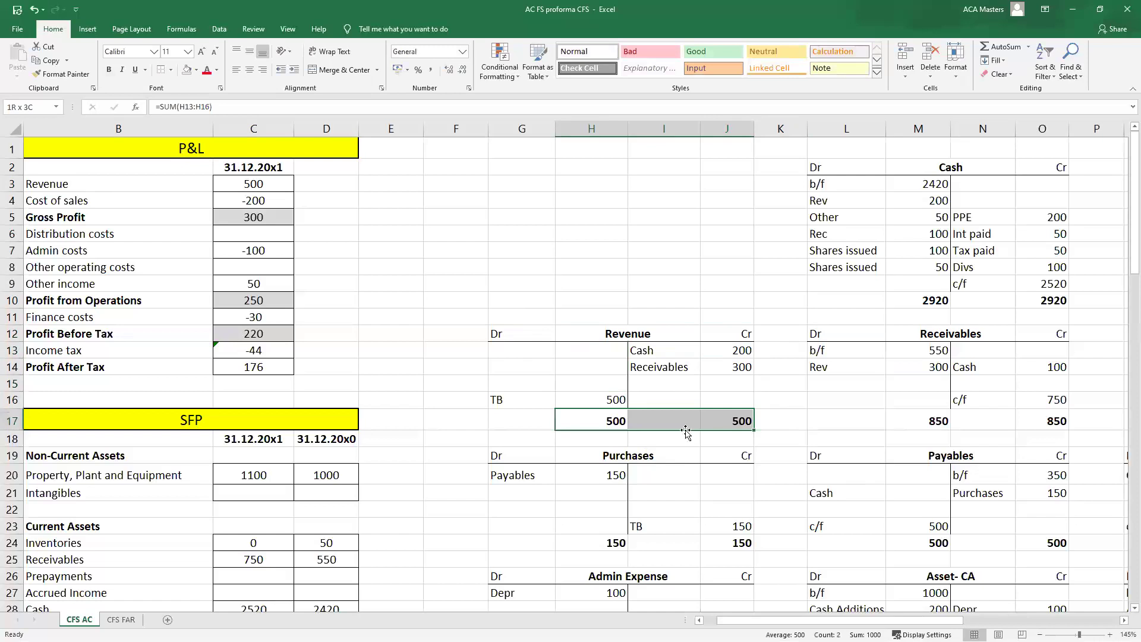
pyautogui.doubleClick(609, 420)
pyautogui.press('Escape')
pyautogui.moveTo(520, 398); pyautogui.dragTo(573, 397)
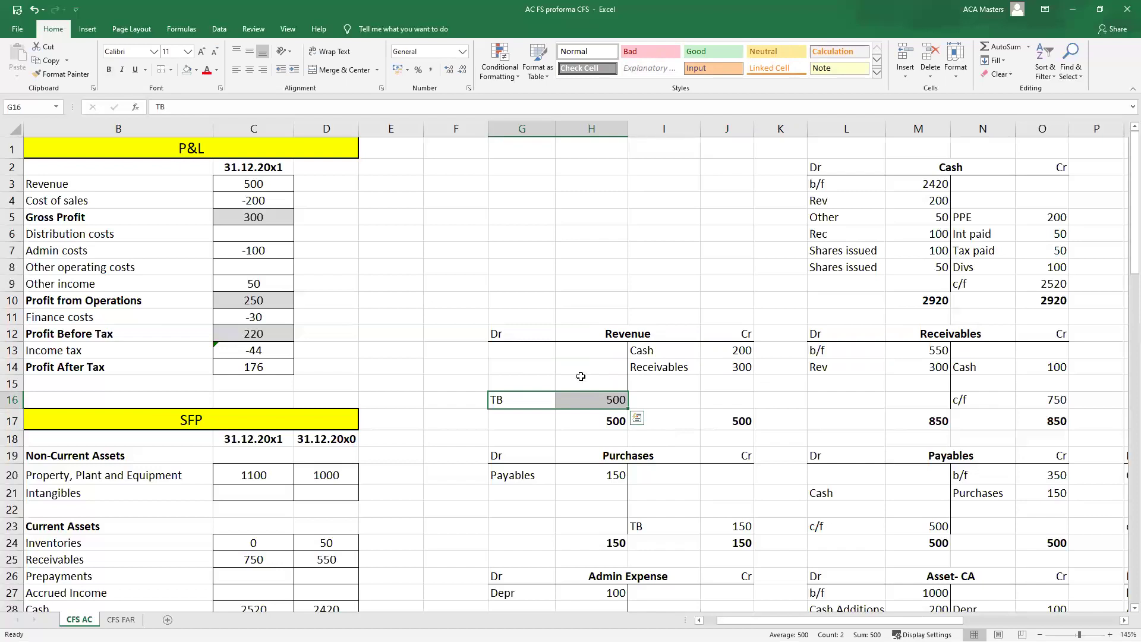
# - Trace the TB balancing figure from the Revenue account to the Rev credit in the trial balance
pyautogui.moveTo(518, 334); pyautogui.dragTo(726, 421)
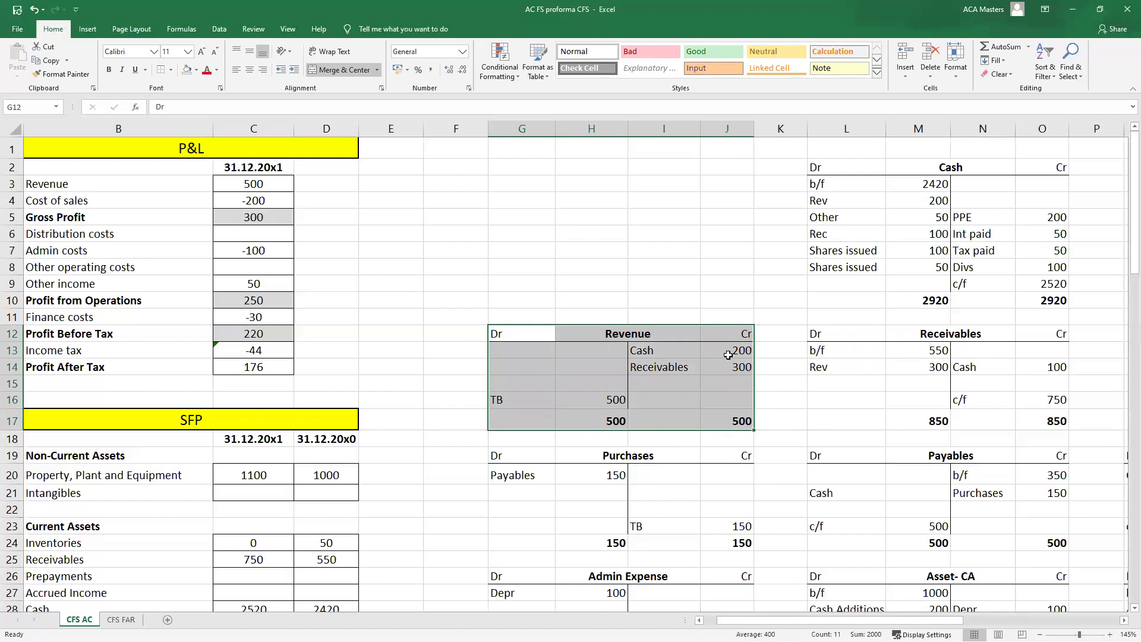
pyautogui.moveTo(727, 338); pyautogui.dragTo(738, 401)
pyautogui.moveTo(523, 397); pyautogui.dragTo(582, 395)
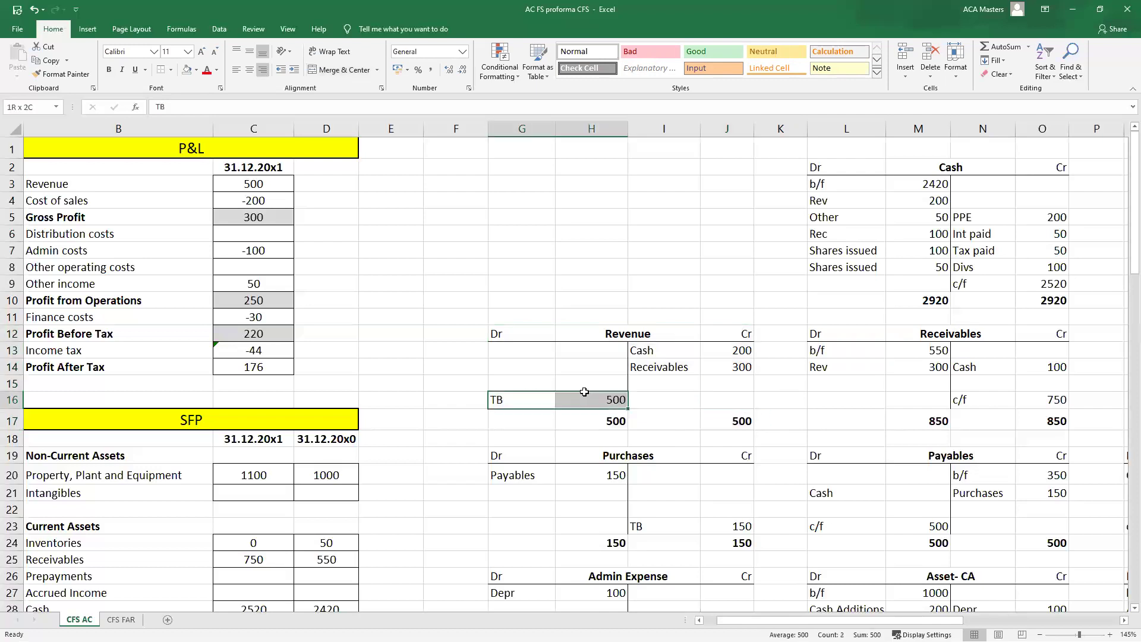
pyautogui.scroll(-20, 637, 390)
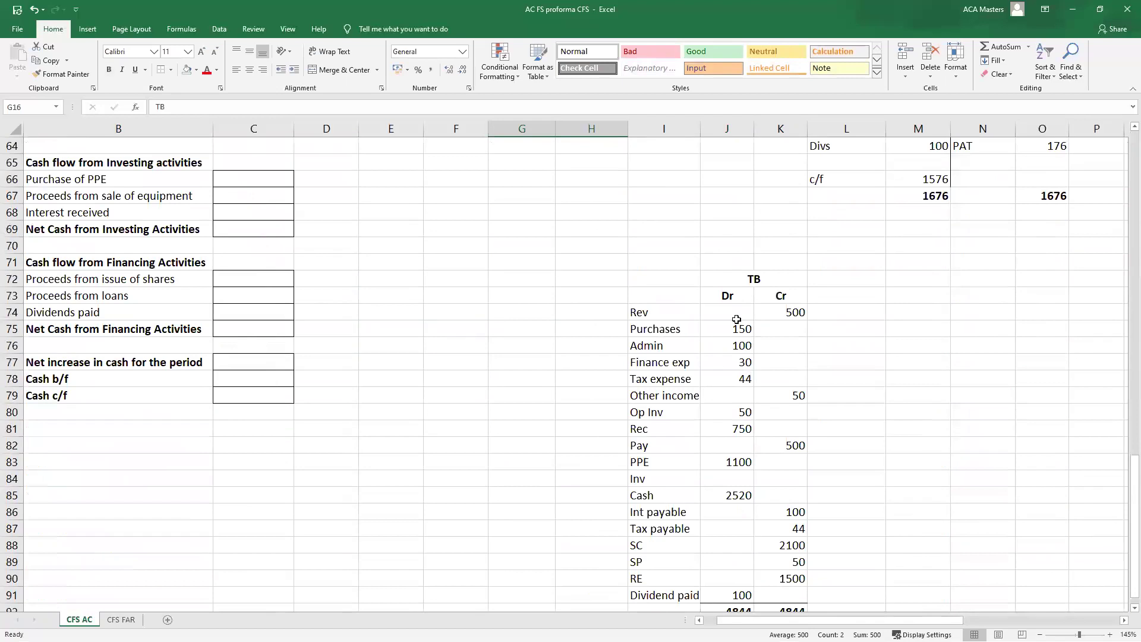
pyautogui.moveTo(798, 310); pyautogui.dragTo(783, 295)
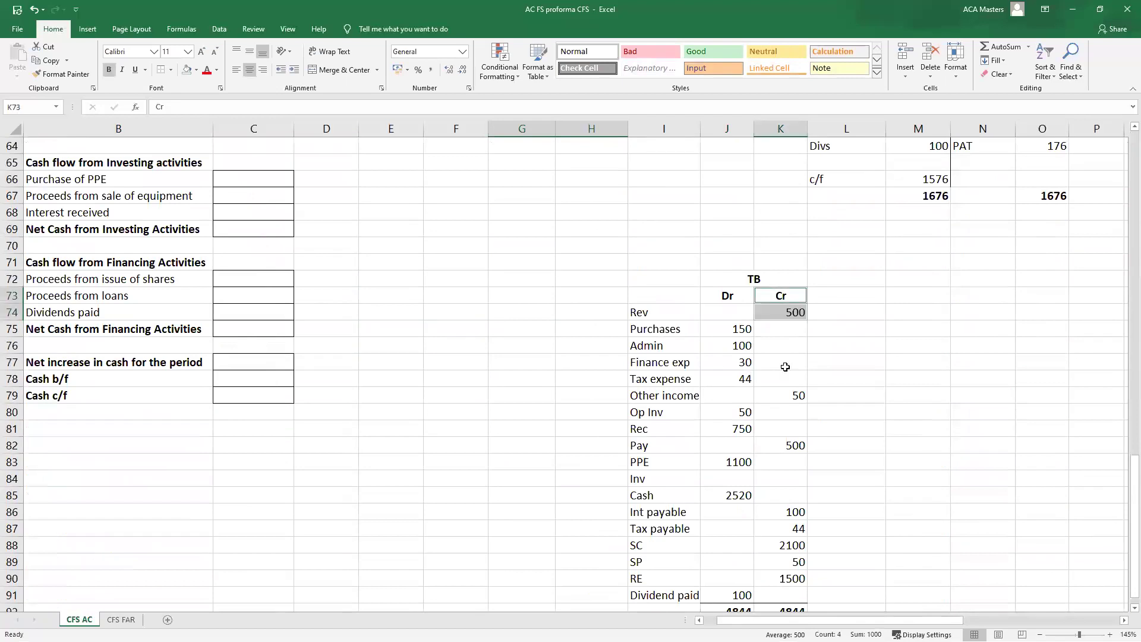
# - Recheck the Revenue account's credit entries against the side on which revenue sits in the trial balance
pyautogui.scroll(19, 785, 367)
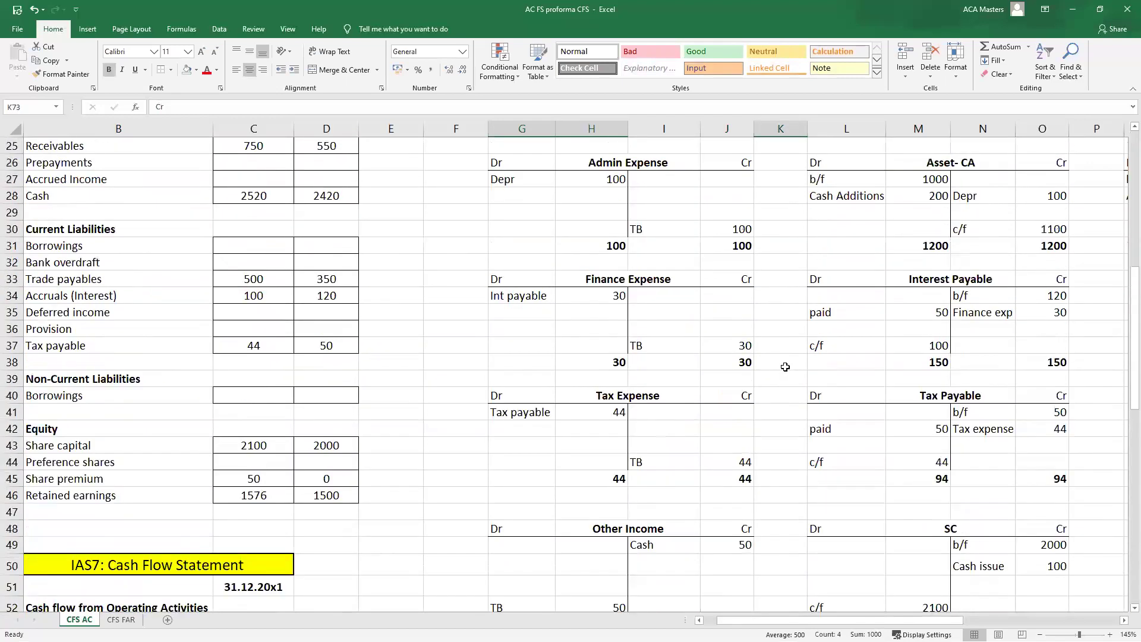
pyautogui.scroll(1, 767, 348)
pyautogui.click(737, 343)
pyautogui.moveTo(737, 279); pyautogui.dragTo(737, 333)
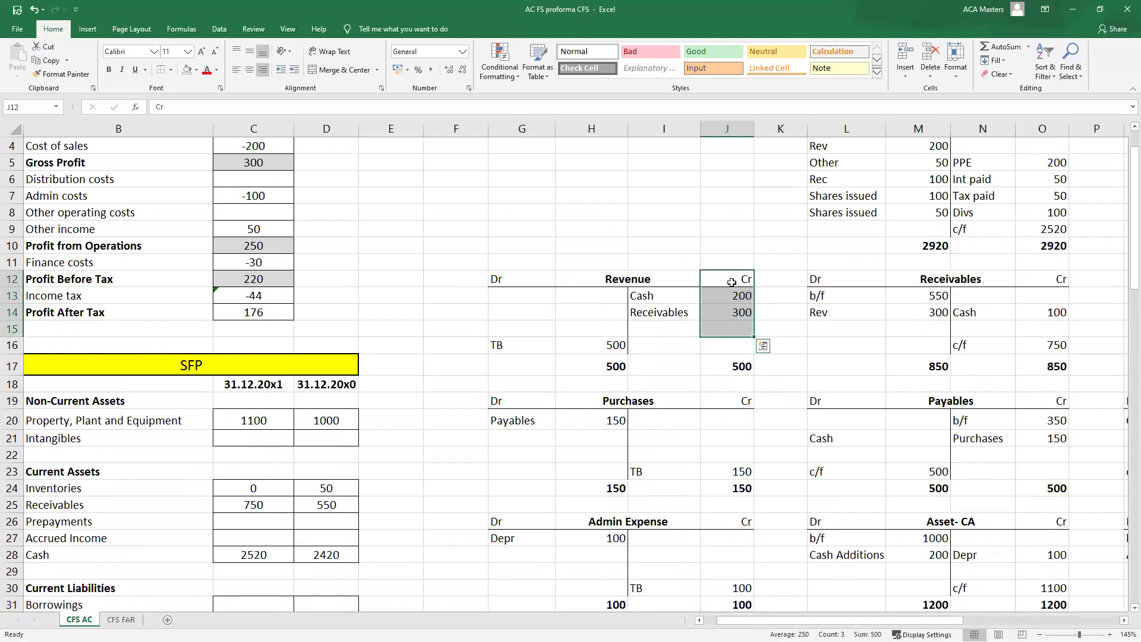
pyautogui.scroll(-3, 760, 322)
pyautogui.scroll(-16, 760, 321)
pyautogui.scroll(10, 769, 357)
pyautogui.scroll(9, 773, 372)
pyautogui.scroll(1, 767, 363)
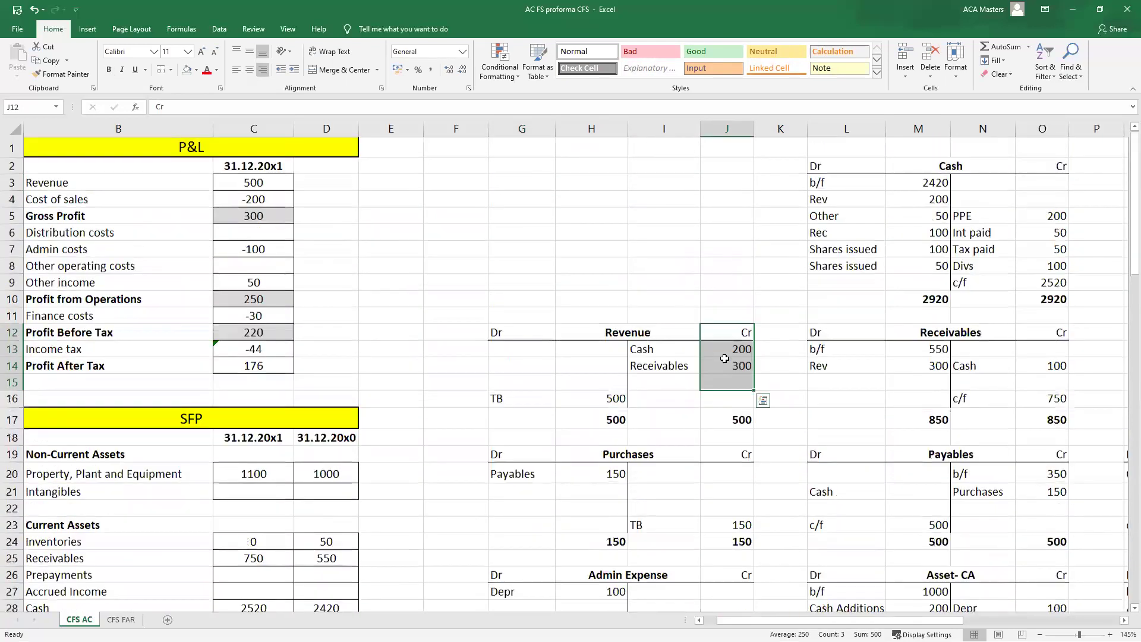
# - Trace the Revenue account's TB entry to the Rev credit in the trial balance and the Revenue line in the P&L
pyautogui.scroll(-1, 761, 357)
pyautogui.moveTo(511, 345); pyautogui.dragTo(622, 345)
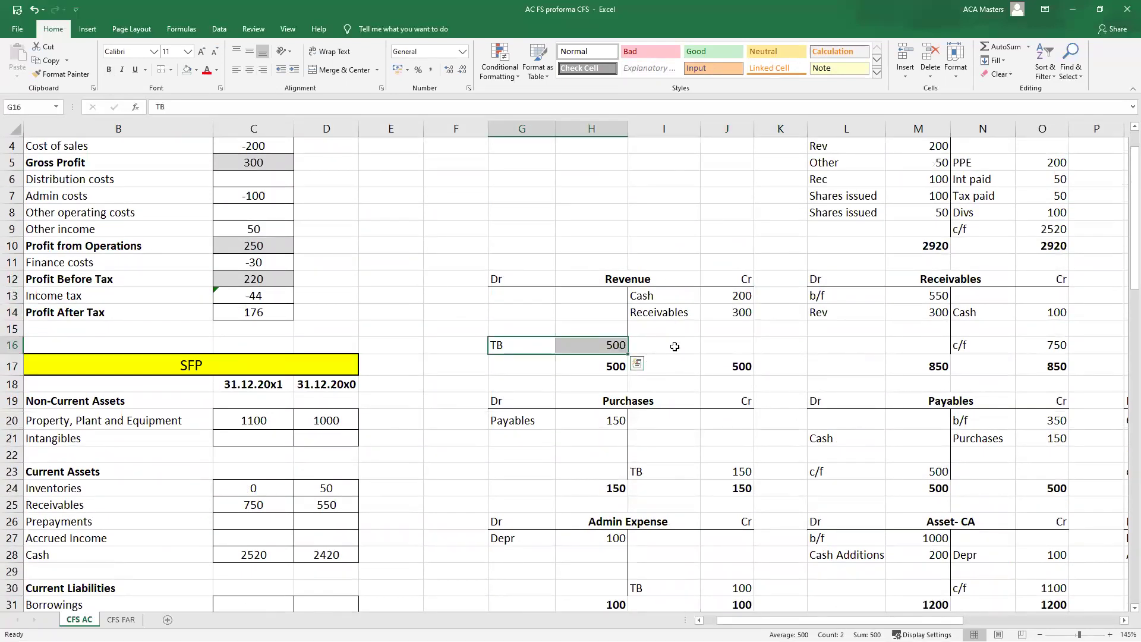
pyautogui.scroll(-7, 691, 347)
pyautogui.scroll(-12, 692, 348)
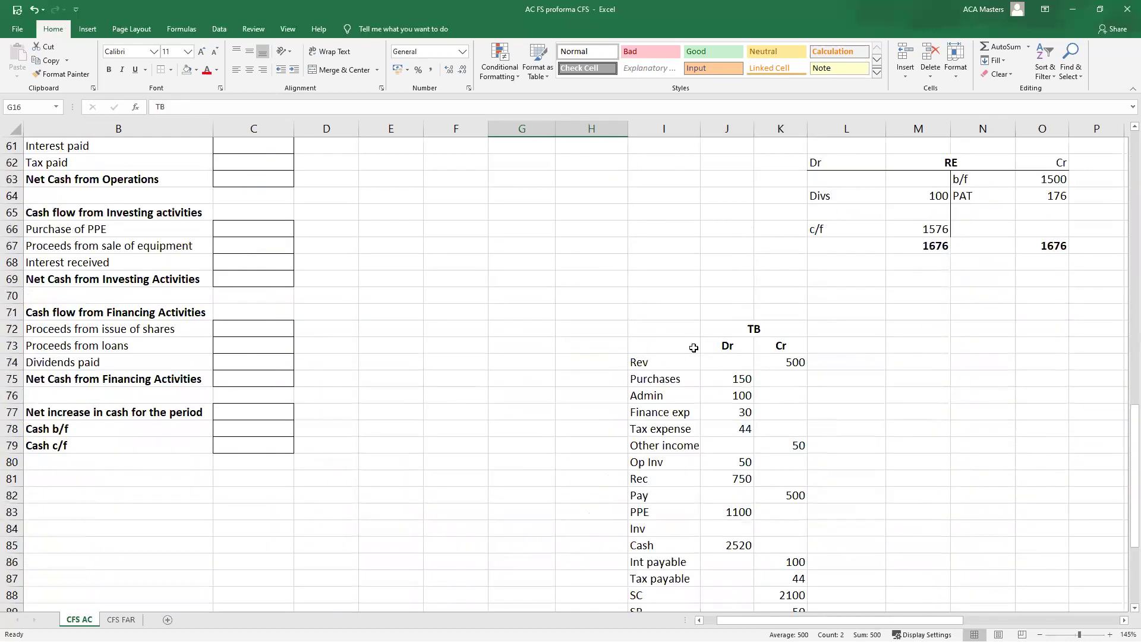
pyautogui.click(780, 432)
pyautogui.scroll(7, 419, 281)
pyautogui.scroll(13, 419, 282)
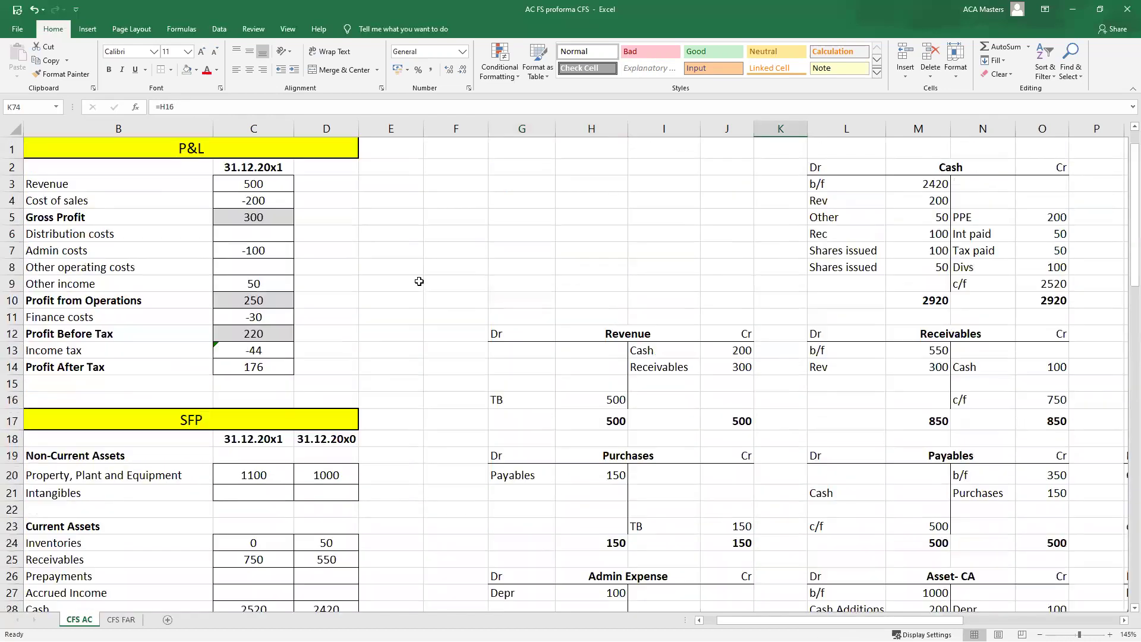
pyautogui.moveTo(174, 189); pyautogui.dragTo(250, 201)
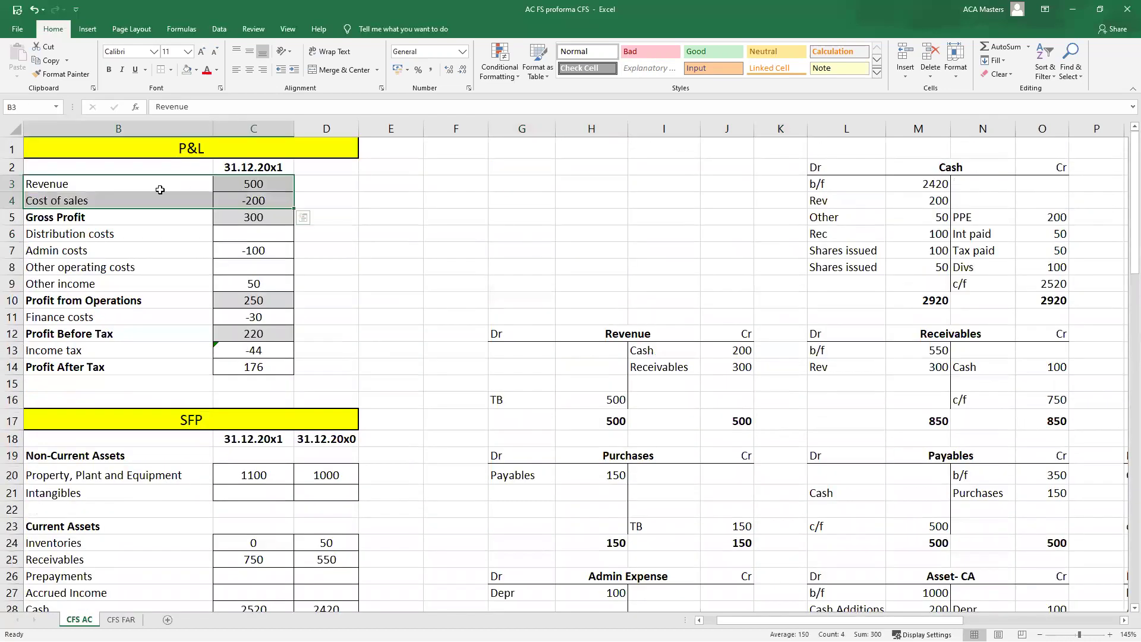
pyautogui.keyDown('shift'); pyautogui.click(262, 184); pyautogui.keyUp('shift')
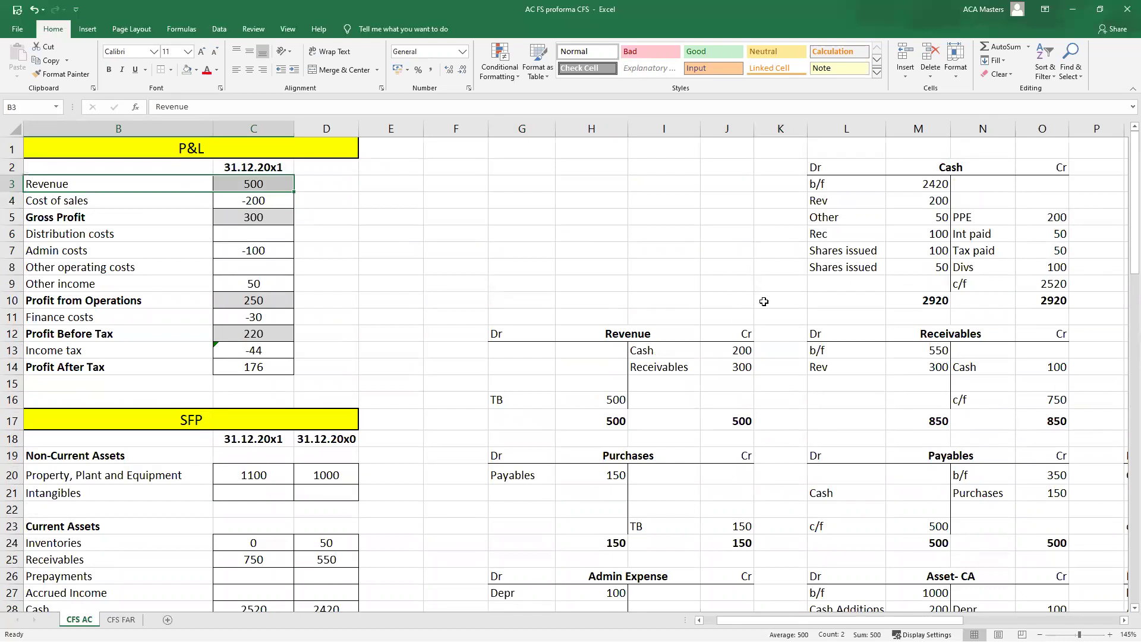
# - Examine the Receivables T-account and highlight its b/f and c/f entries together
pyautogui.click(854, 333)
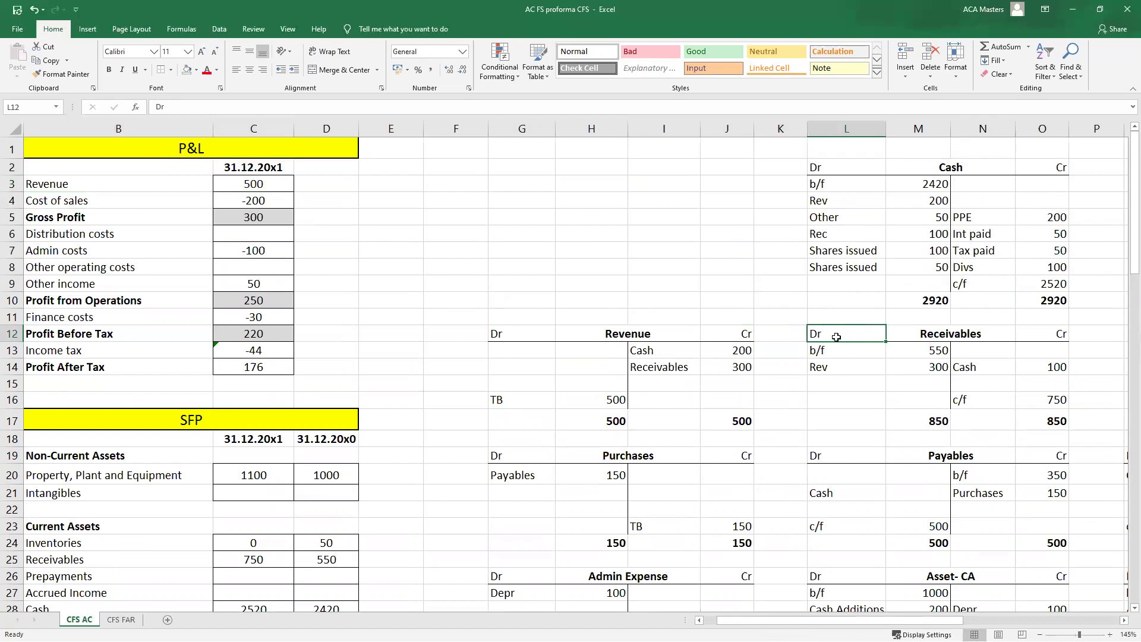
pyautogui.moveTo(1040, 408); pyautogui.dragTo(1063, 418)
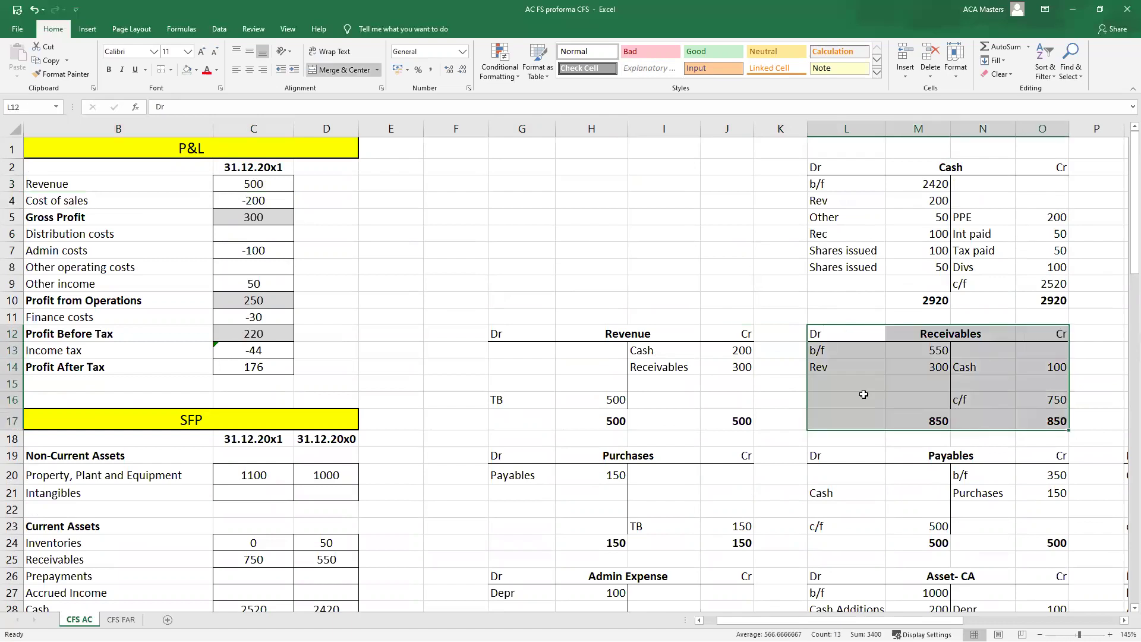
pyautogui.moveTo(856, 351); pyautogui.dragTo(936, 352)
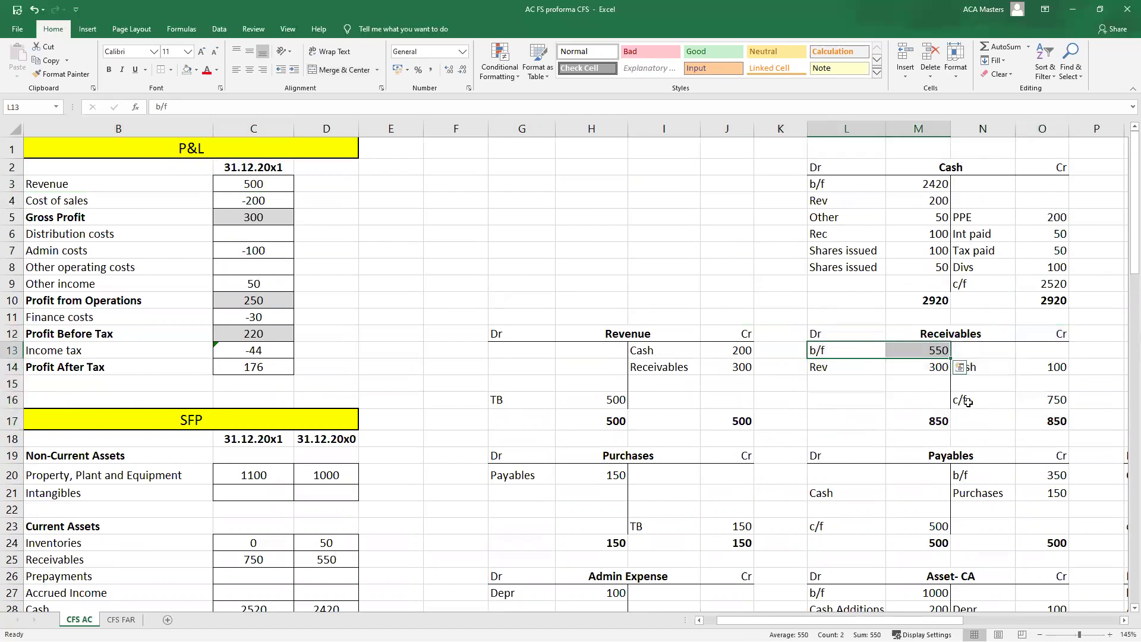
pyautogui.keyDown('ctrl'); pyautogui.moveTo(966, 400); pyautogui.dragTo(1044, 397); pyautogui.keyUp('ctrl')
pyautogui.scroll(-2, 446, 430)
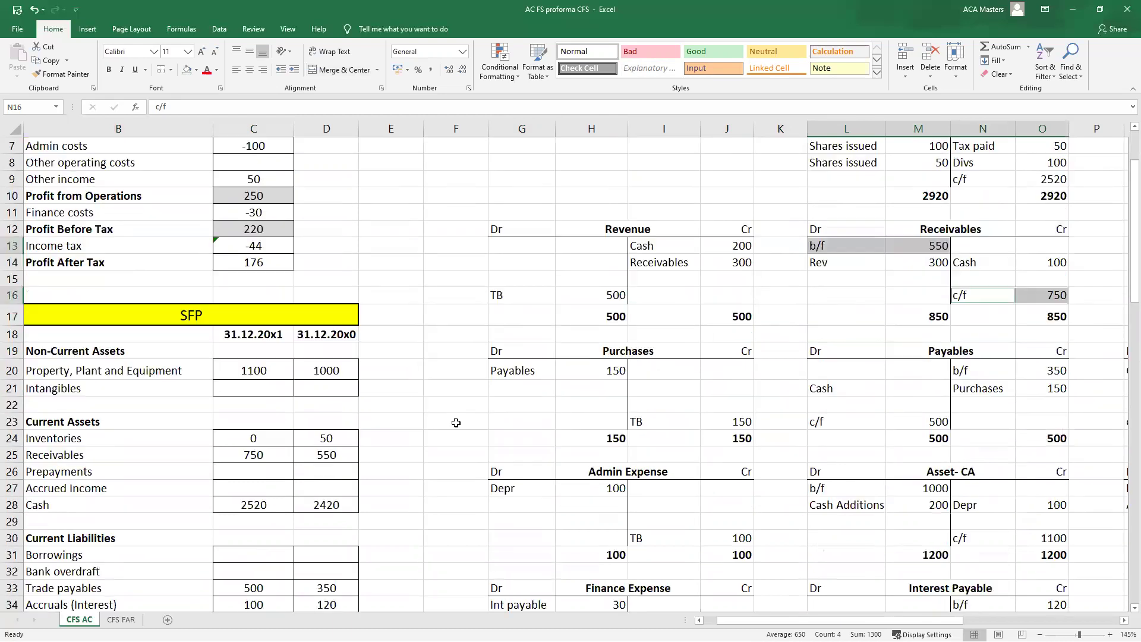
# - Match the Receivables account's b/f entry to the 31.12.20x0 Receivables figure in the SFP
pyautogui.scroll(-1, 331, 453)
pyautogui.moveTo(339, 261); pyautogui.dragTo(339, 373)
pyautogui.click(339, 406)
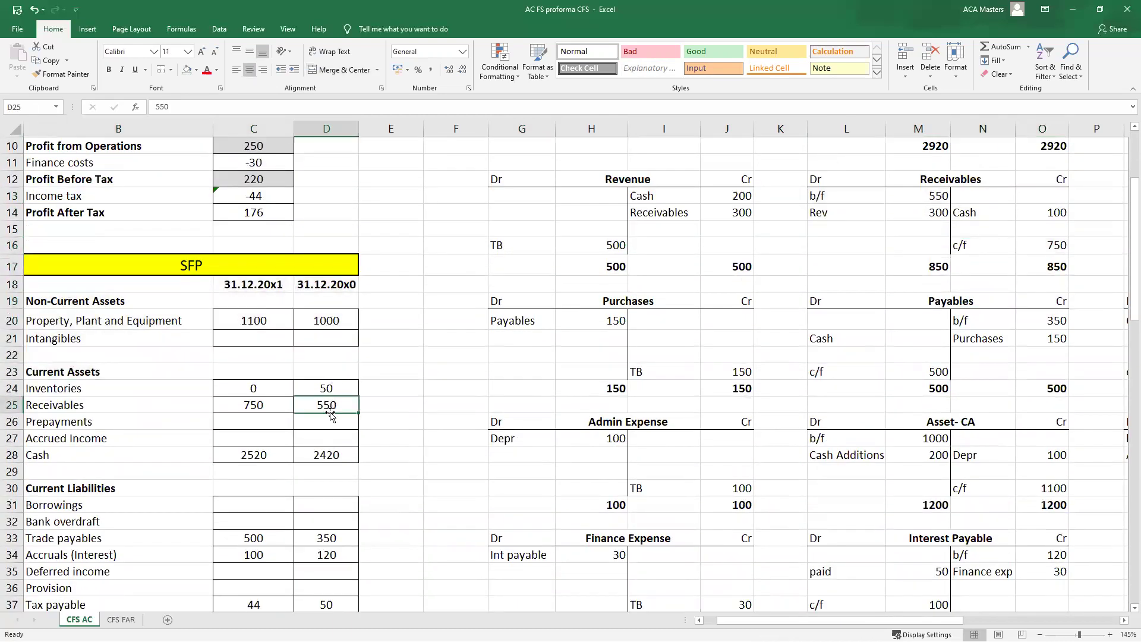
pyautogui.keyDown('ctrl'); pyautogui.moveTo(844, 198); pyautogui.dragTo(916, 196); pyautogui.keyUp('ctrl')
pyautogui.keyDown('ctrl'); pyautogui.click(358, 284); pyautogui.keyUp('ctrl')
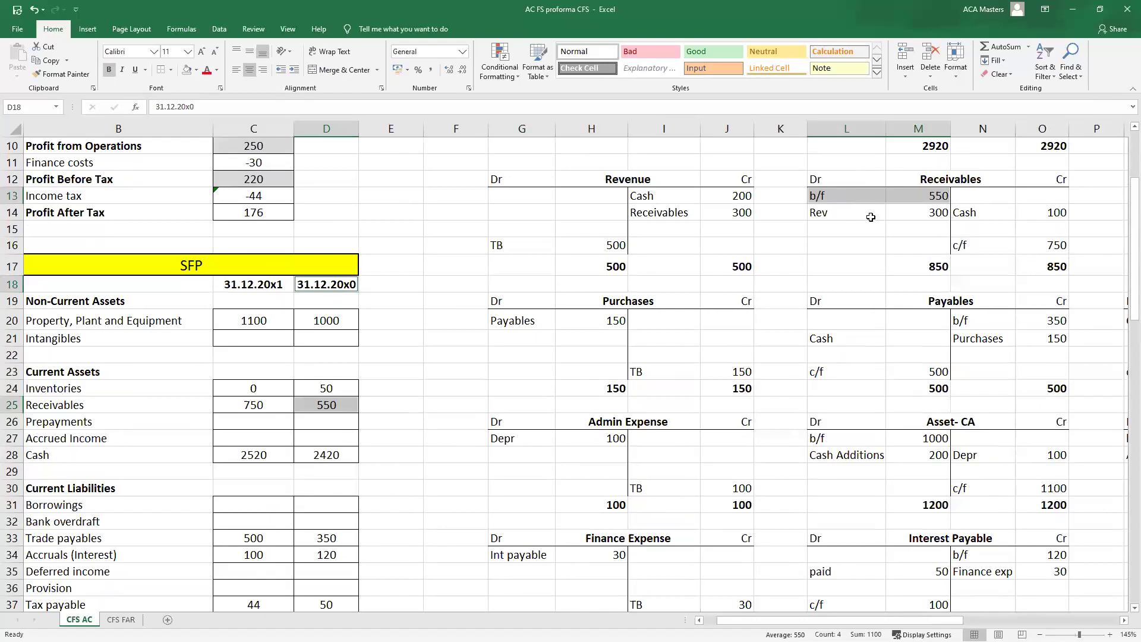
# - Trace the Revenue account's Receivables credit to the Rev debit in the Receivables account, and review that account's debit entries
pyautogui.scroll(1, 871, 217)
pyautogui.scroll(1, 713, 301)
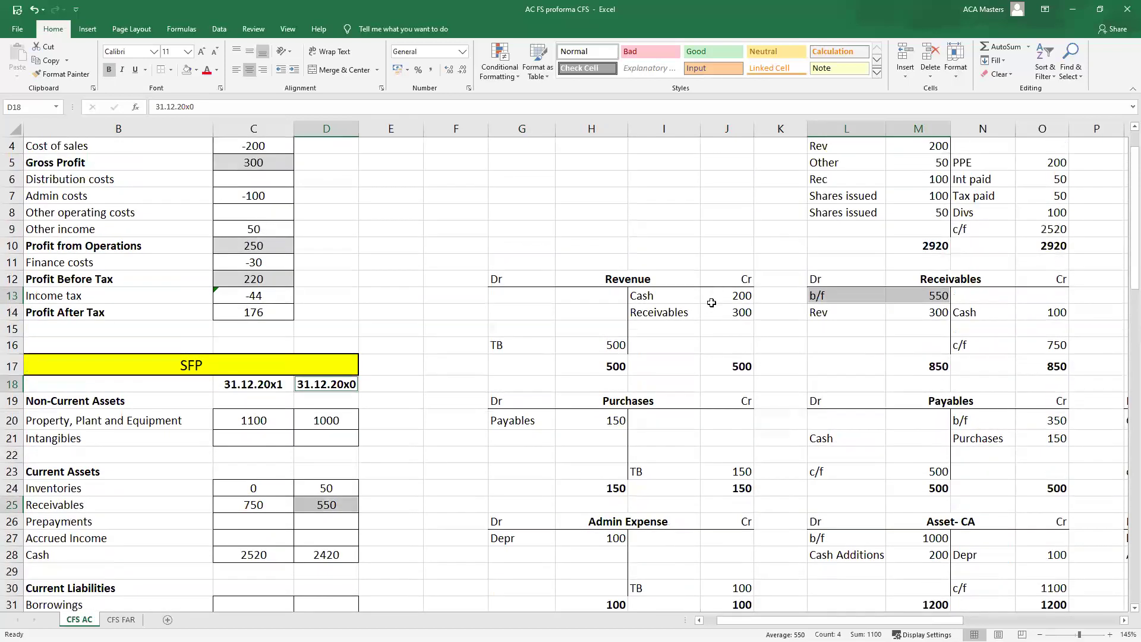
pyautogui.click(716, 310)
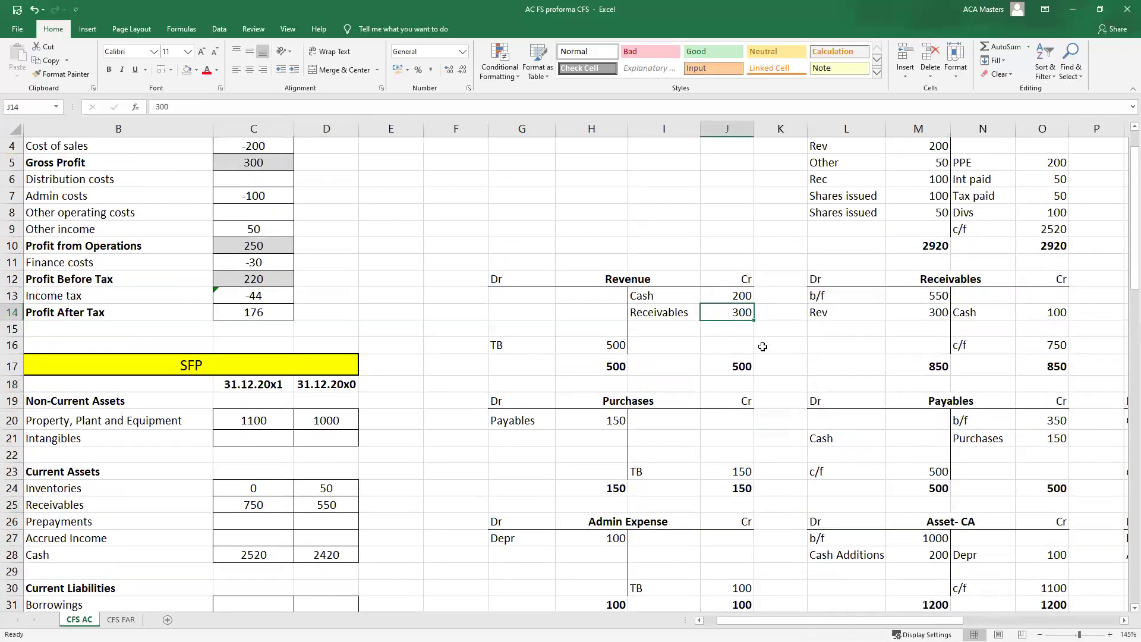
pyautogui.click(929, 315)
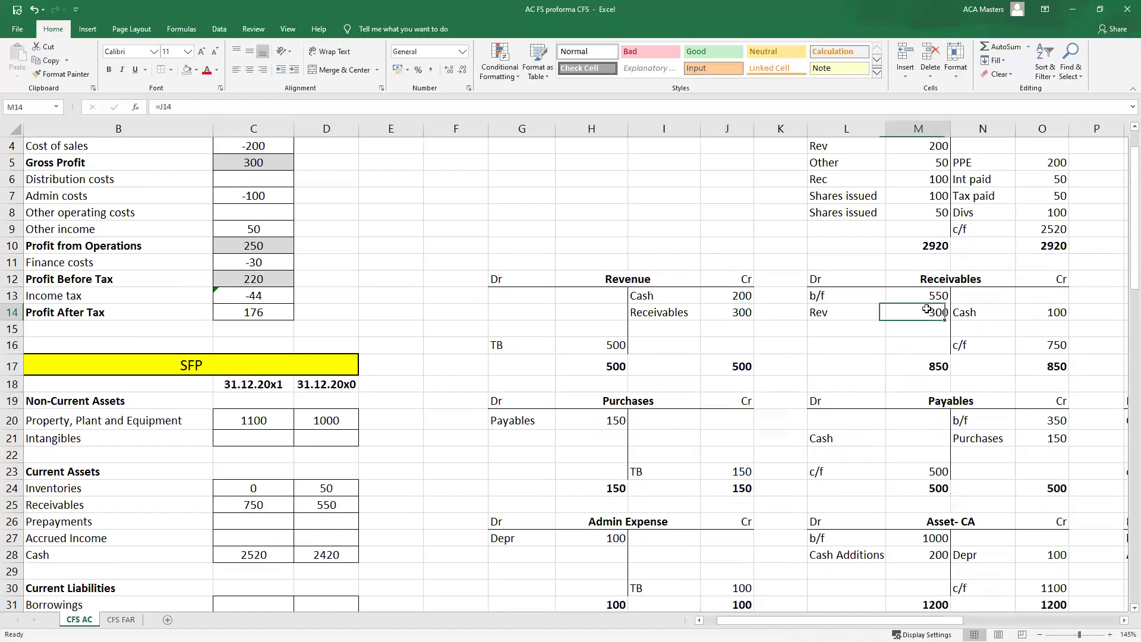
pyautogui.moveTo(923, 297); pyautogui.dragTo(927, 315)
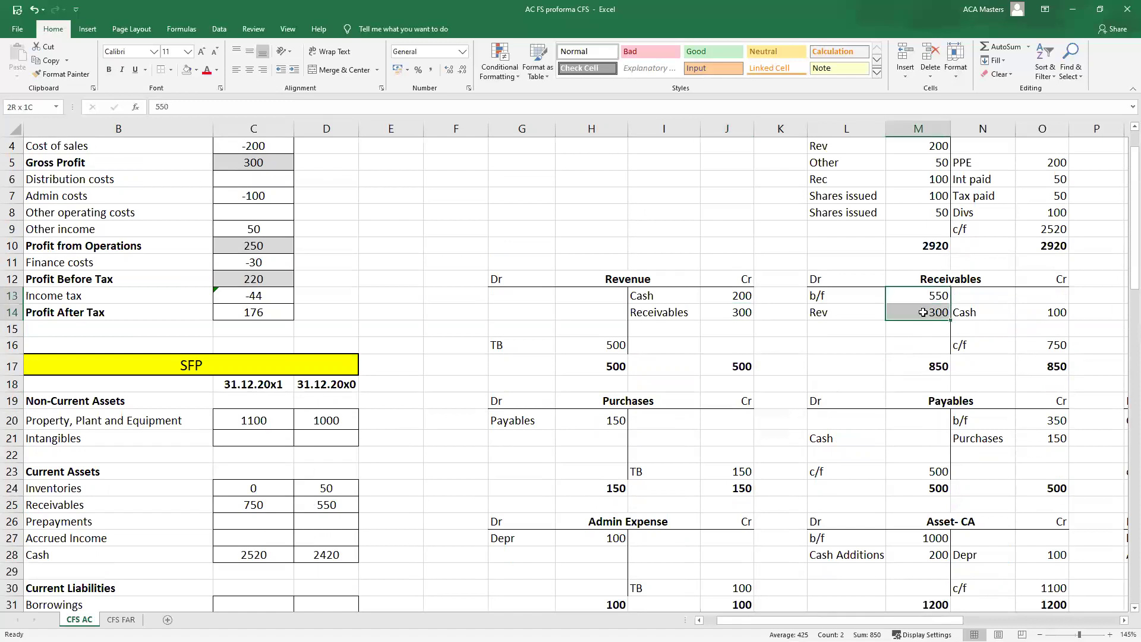
pyautogui.keyDown('ctrl'); pyautogui.click(847, 279); pyautogui.keyUp('ctrl')
pyautogui.keyDown('ctrl'); pyautogui.click(933, 276); pyautogui.keyUp('ctrl')
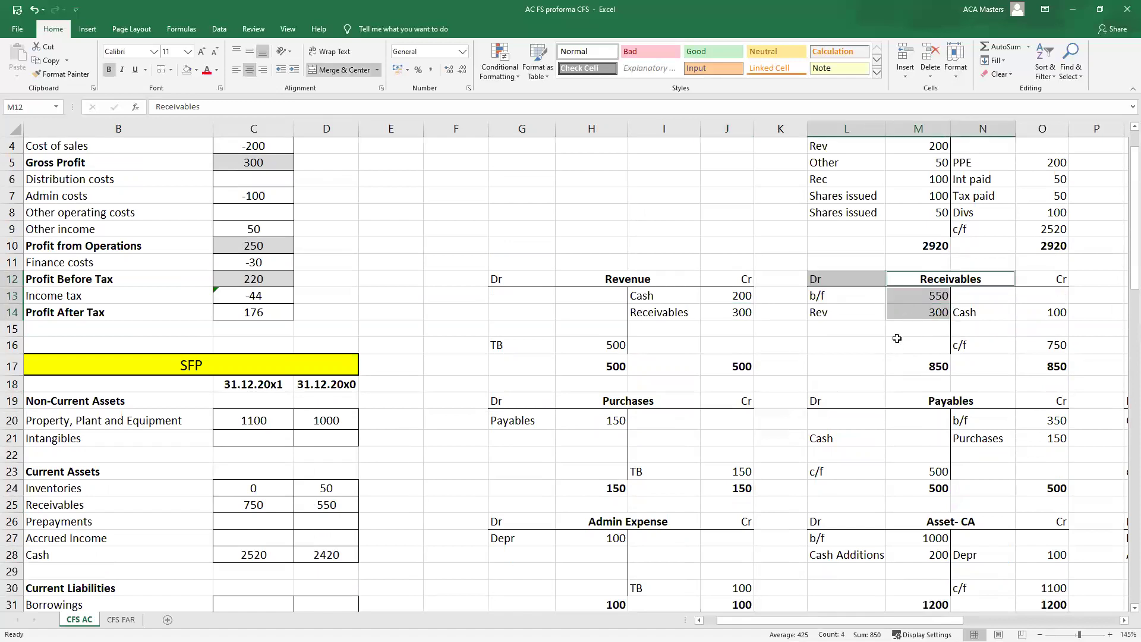
# - Compare the 31.12.20x1 Receivables figure in the SFP with the Receivables account's c/f entry and the movements behind it
pyautogui.scroll(-1, 253, 396)
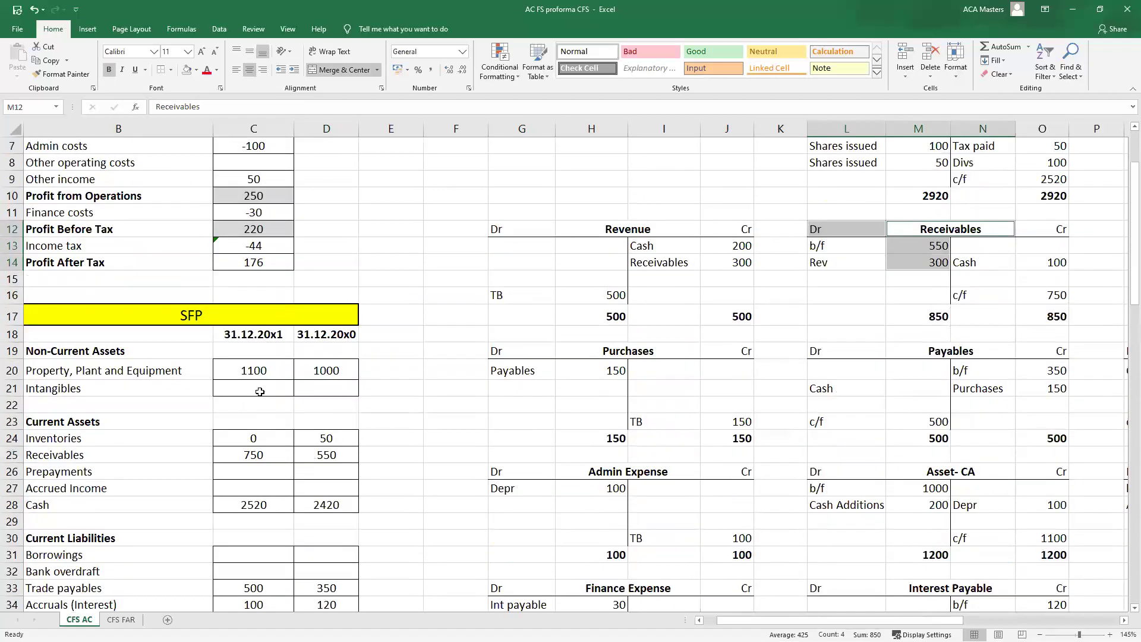
pyautogui.moveTo(193, 455); pyautogui.dragTo(220, 455)
pyautogui.moveTo(990, 291); pyautogui.dragTo(1024, 295)
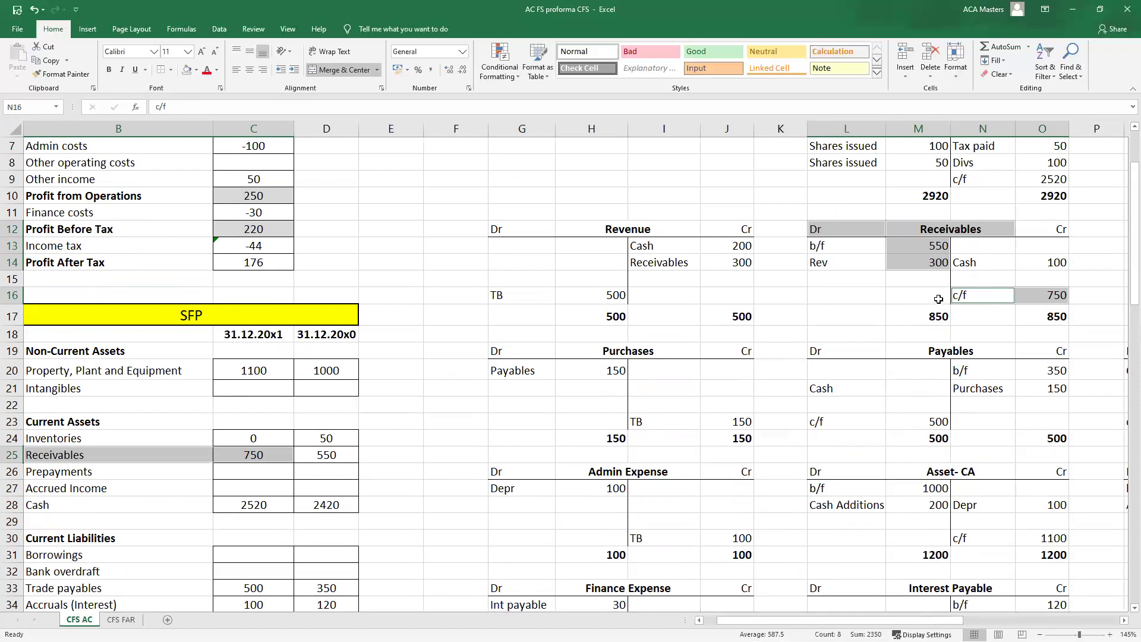
pyautogui.moveTo(929, 247); pyautogui.dragTo(1045, 263)
pyautogui.moveTo(988, 296); pyautogui.dragTo(1040, 297)
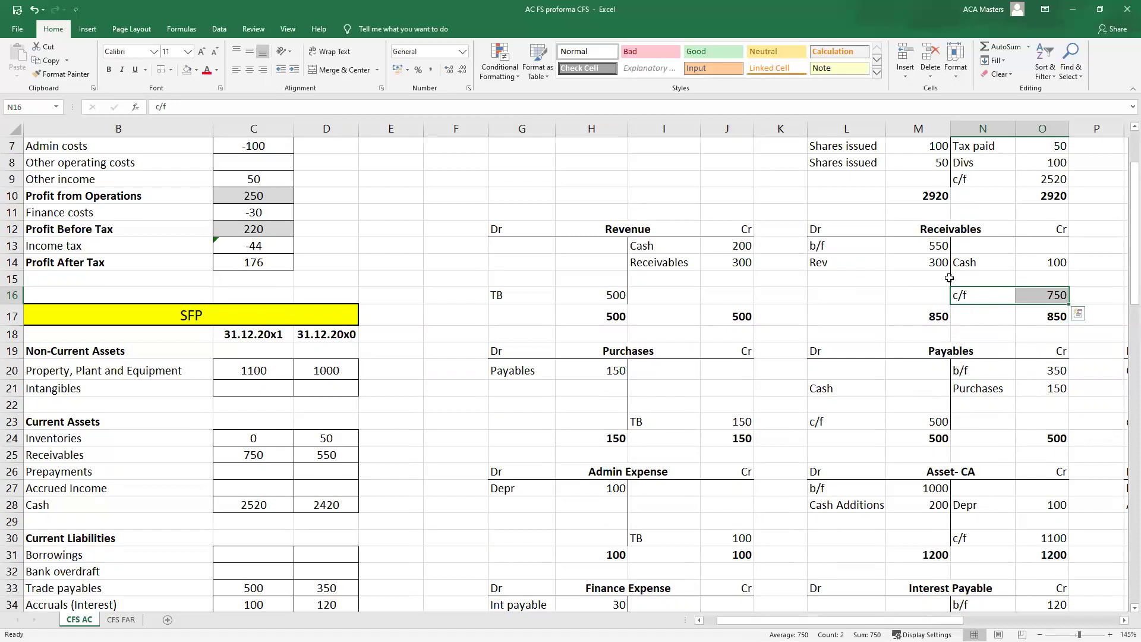
# - Trace the Cash credit in the Receivables account to the Rec debit in the Cash account
pyautogui.click(836, 296)
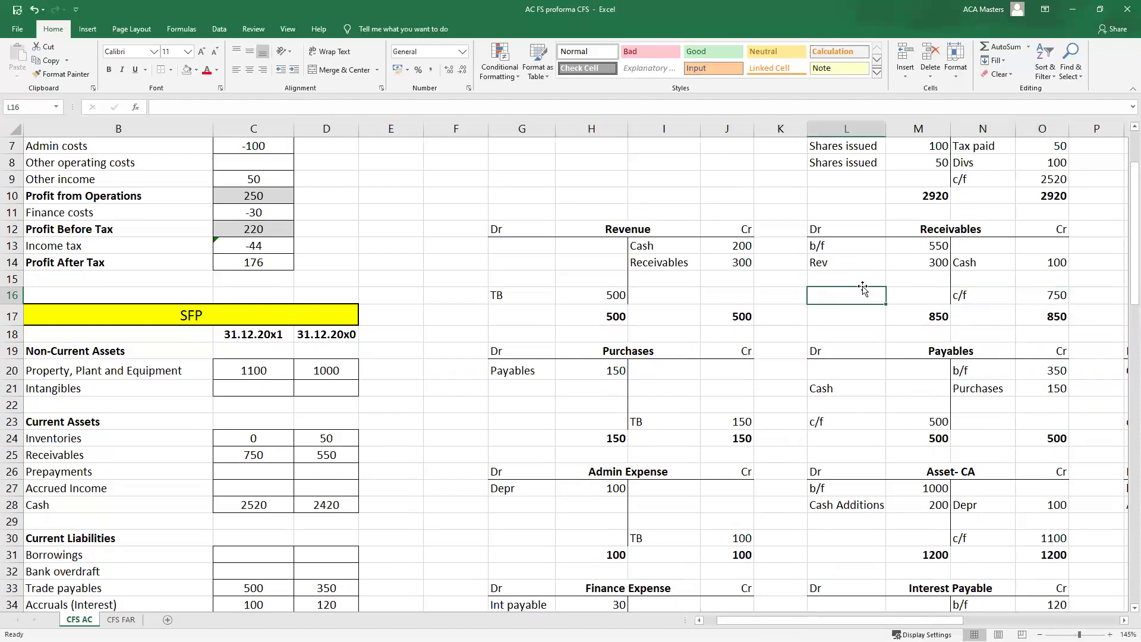
pyautogui.moveTo(989, 262); pyautogui.dragTo(1025, 262)
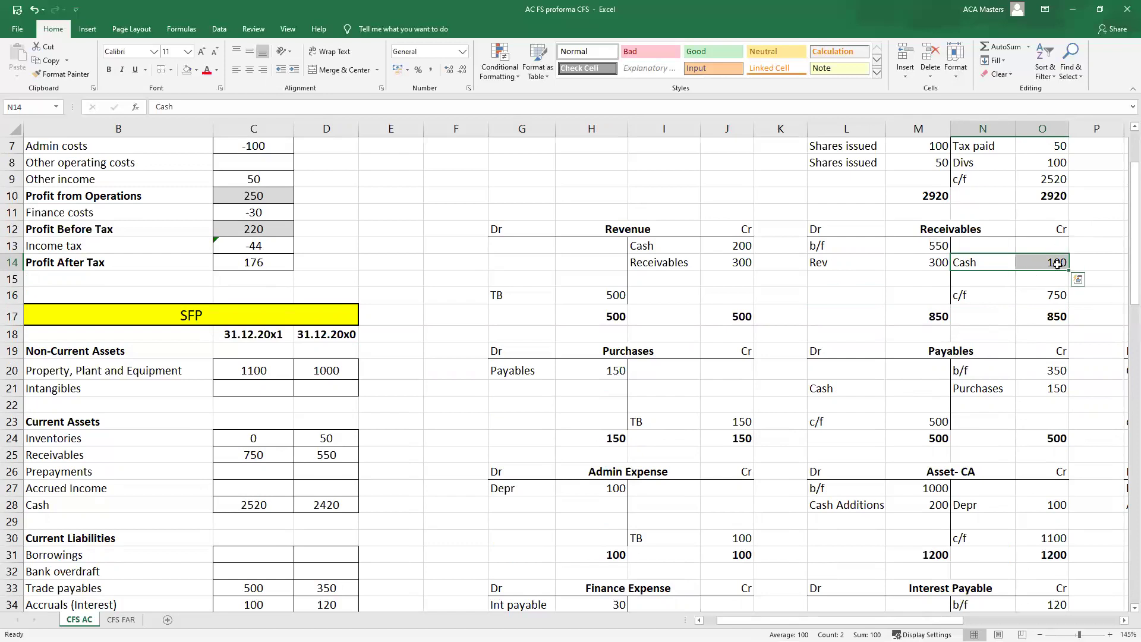
pyautogui.scroll(2, 1050, 299)
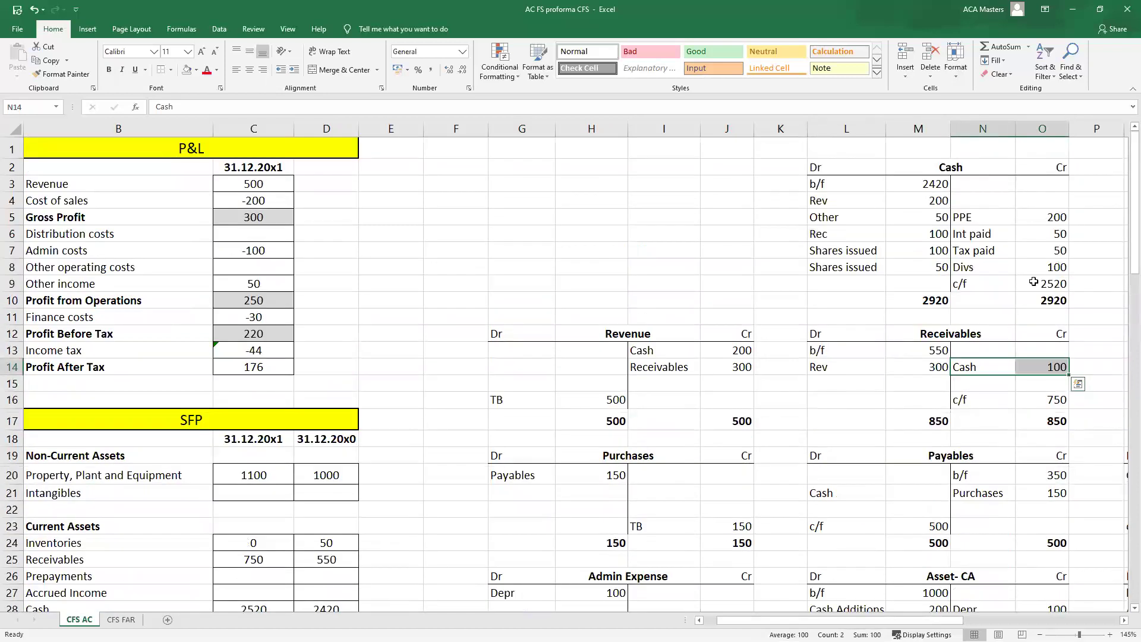
pyautogui.moveTo(858, 233); pyautogui.dragTo(899, 233)
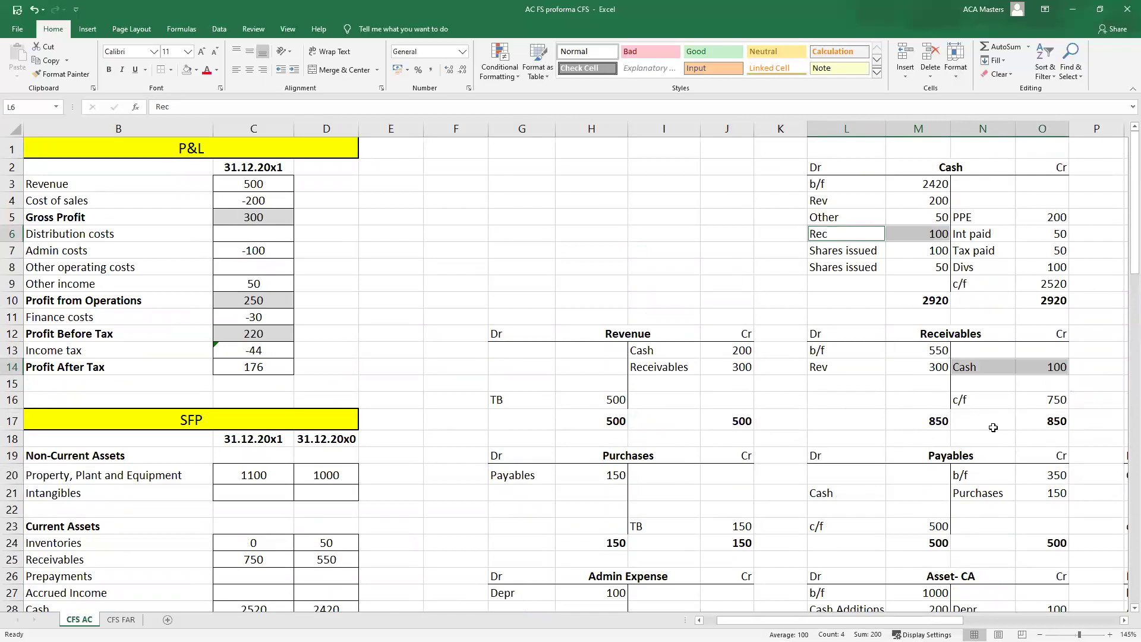
# - Trace the Receivables account's c/f balance to the Rec entry in the trial balance's Dr column
pyautogui.moveTo(1030, 403); pyautogui.dragTo(975, 399)
pyautogui.scroll(-20, 975, 380)
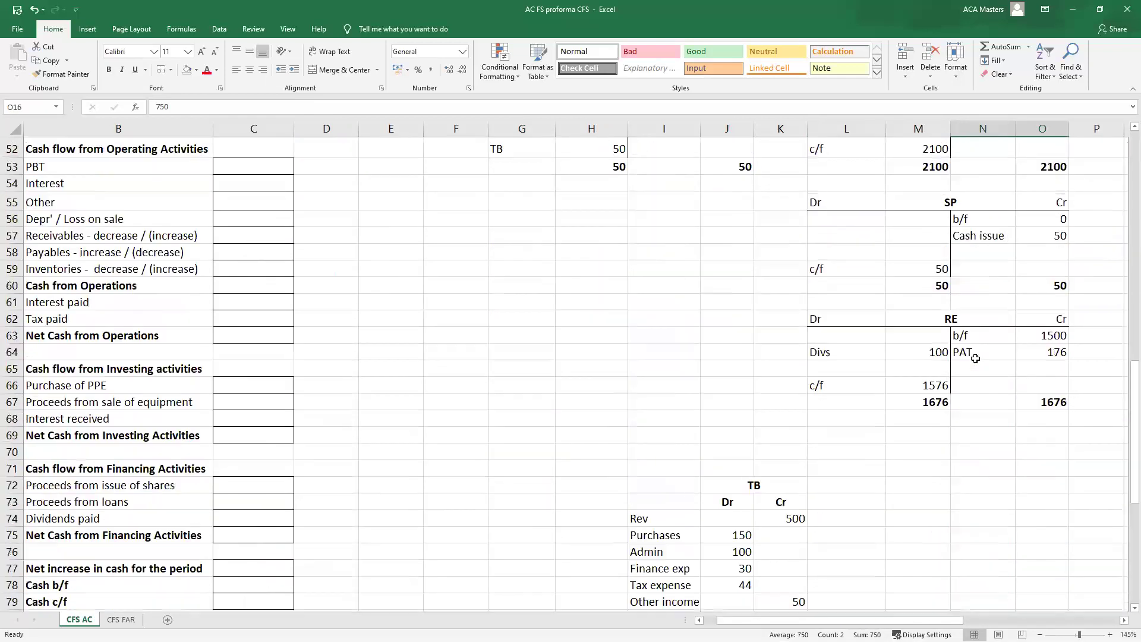
pyautogui.moveTo(672, 375); pyautogui.dragTo(737, 379)
pyautogui.keyDown('ctrl'); pyautogui.click(735, 250); pyautogui.keyUp('ctrl')
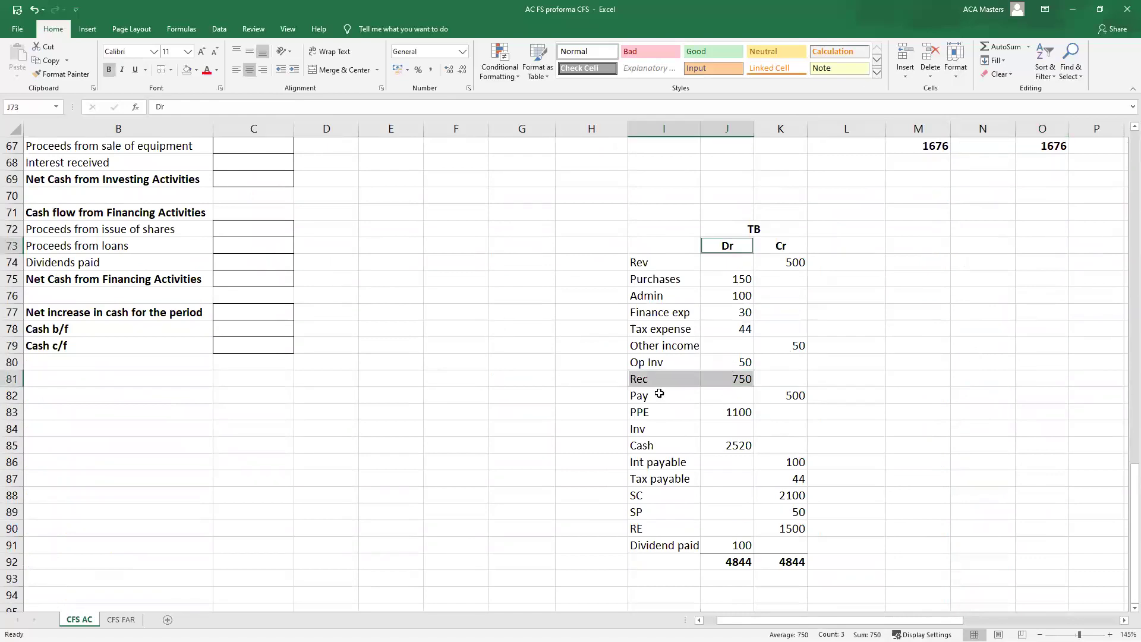
# - Recheck the credit-side c/f entry in the Receivables account against the debit side of the trial balance
pyautogui.scroll(17, 705, 344)
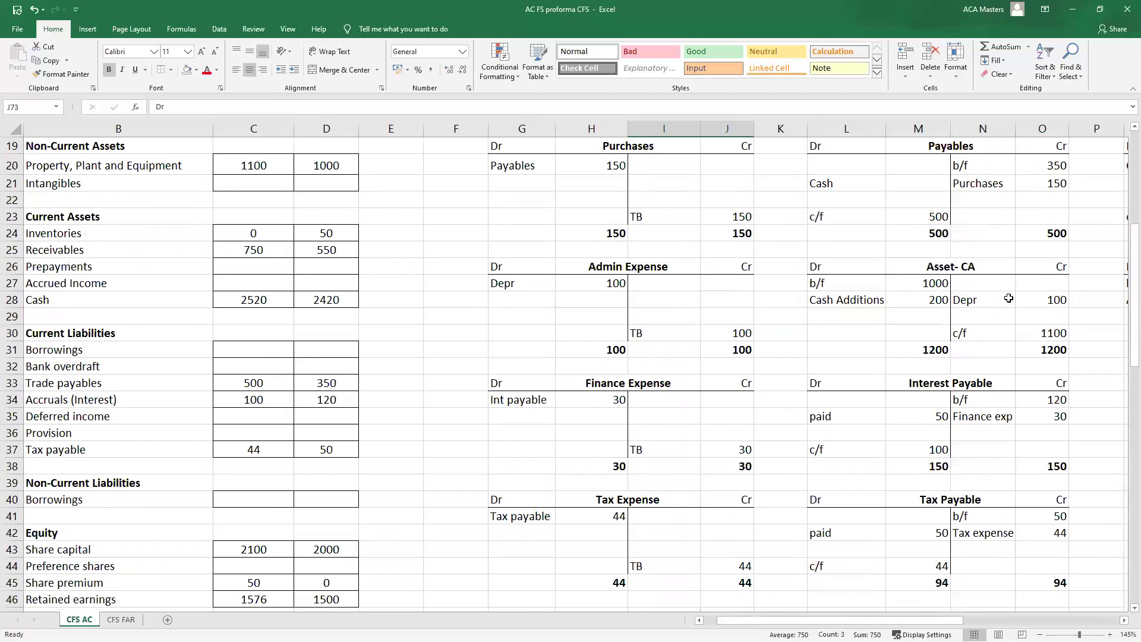
pyautogui.scroll(3, 994, 188)
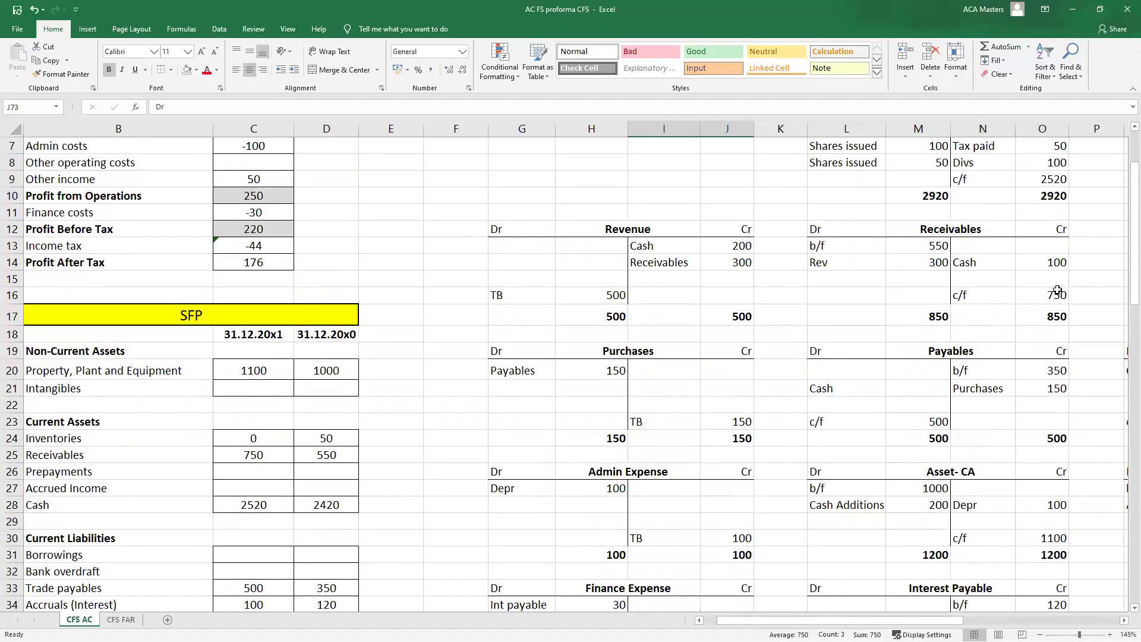
pyautogui.click(1054, 295)
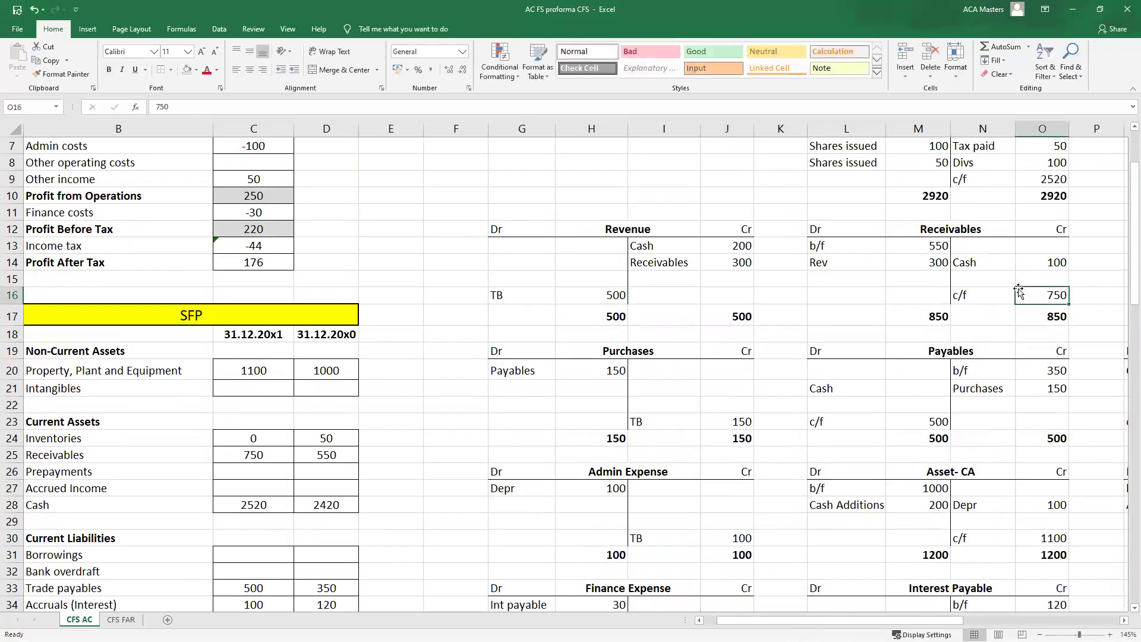
pyautogui.scroll(-20, 702, 286)
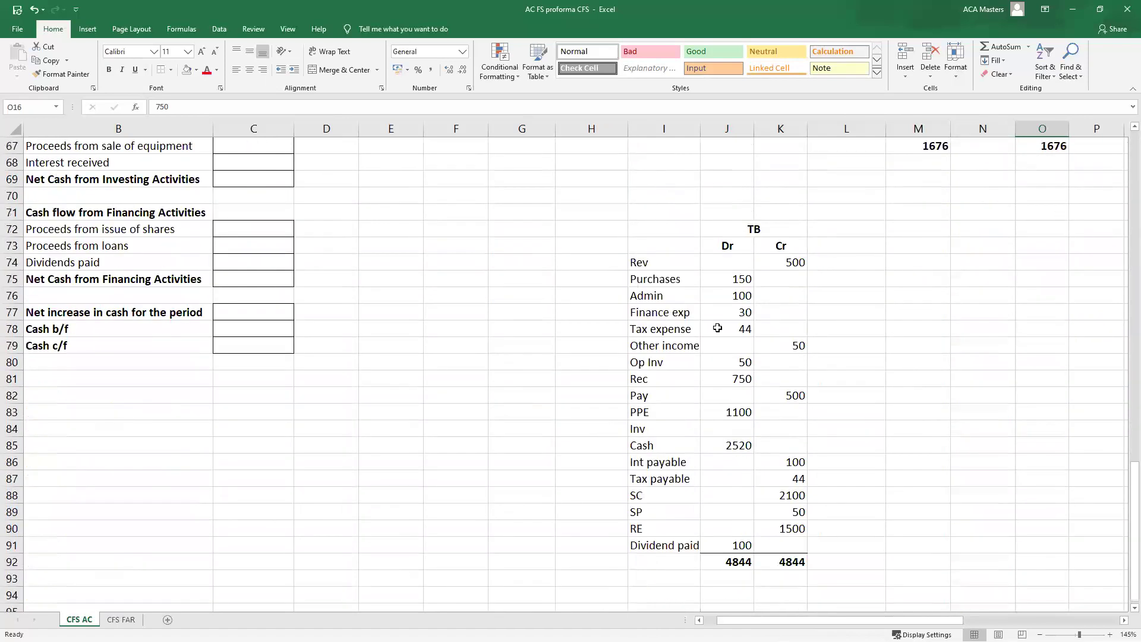
pyautogui.scroll(20, 702, 286)
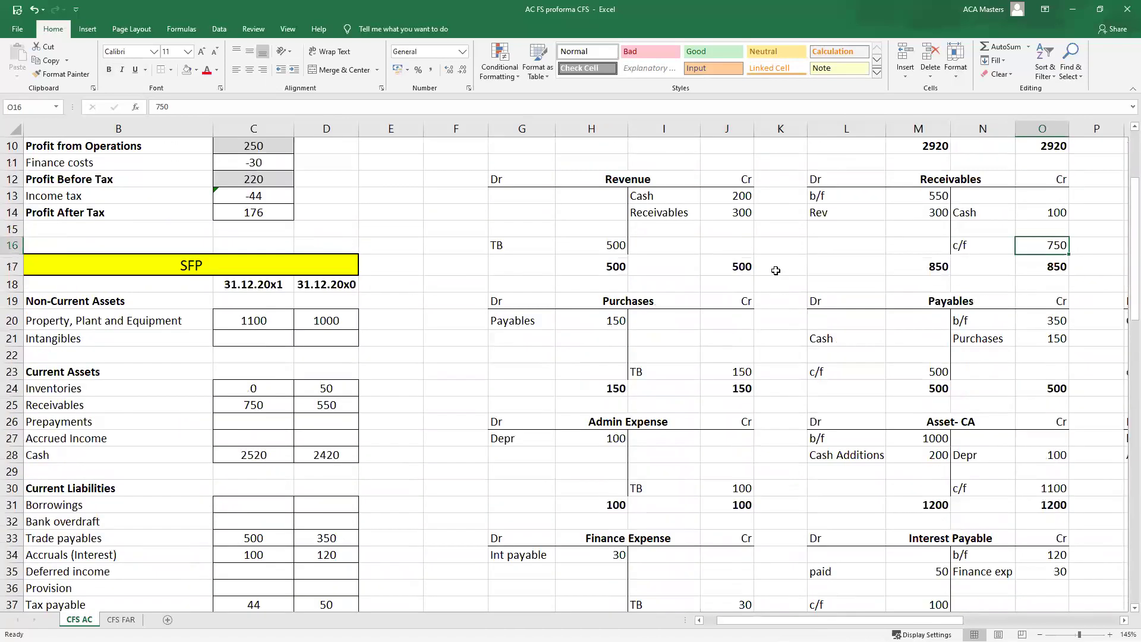
# - Review the Receivables account again and relate its closing balance to the 31.12.20x1 Receivables line in the SFP
pyautogui.moveTo(836, 287); pyautogui.dragTo(913, 364)
pyautogui.moveTo(1046, 279); pyautogui.dragTo(864, 378)
pyautogui.moveTo(781, 385); pyautogui.dragTo(780, 366)
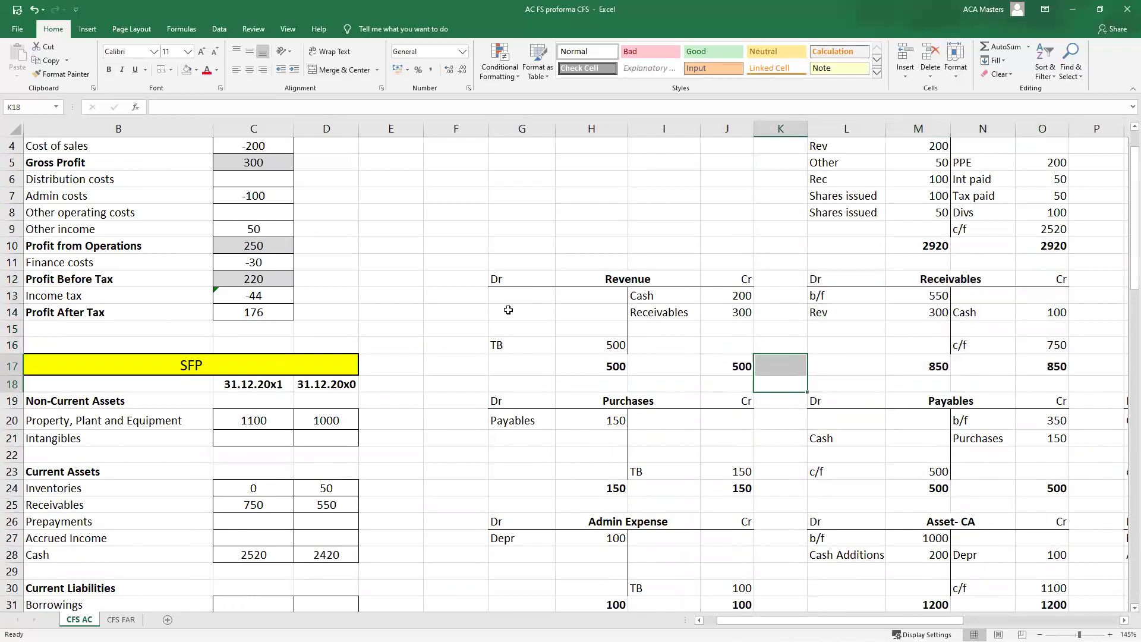
pyautogui.scroll(-3, 509, 309)
pyautogui.moveTo(185, 355); pyautogui.dragTo(225, 354)
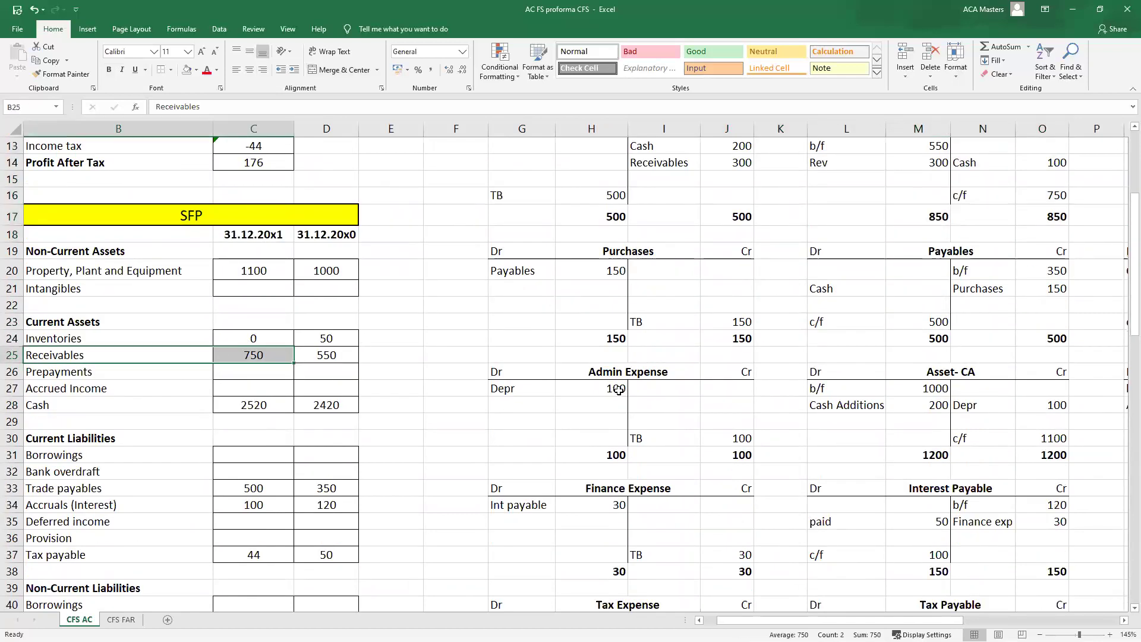
# - Relate the debit entry in the Purchases account to the Cost of sales line in the P&L
pyautogui.scroll(4, 921, 349)
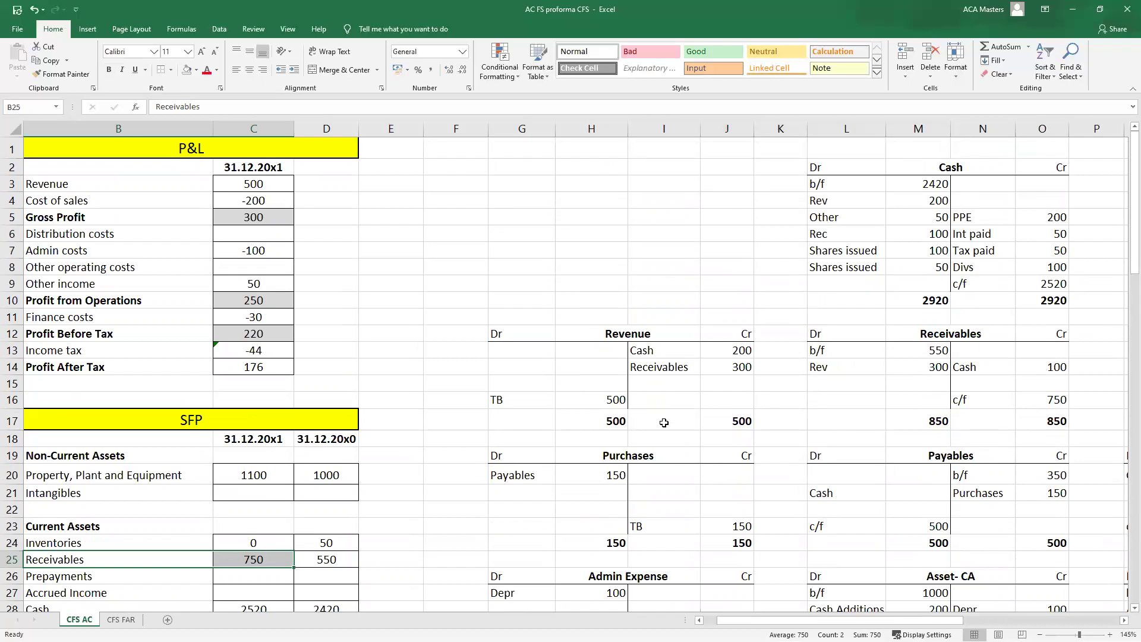
pyautogui.click(515, 458)
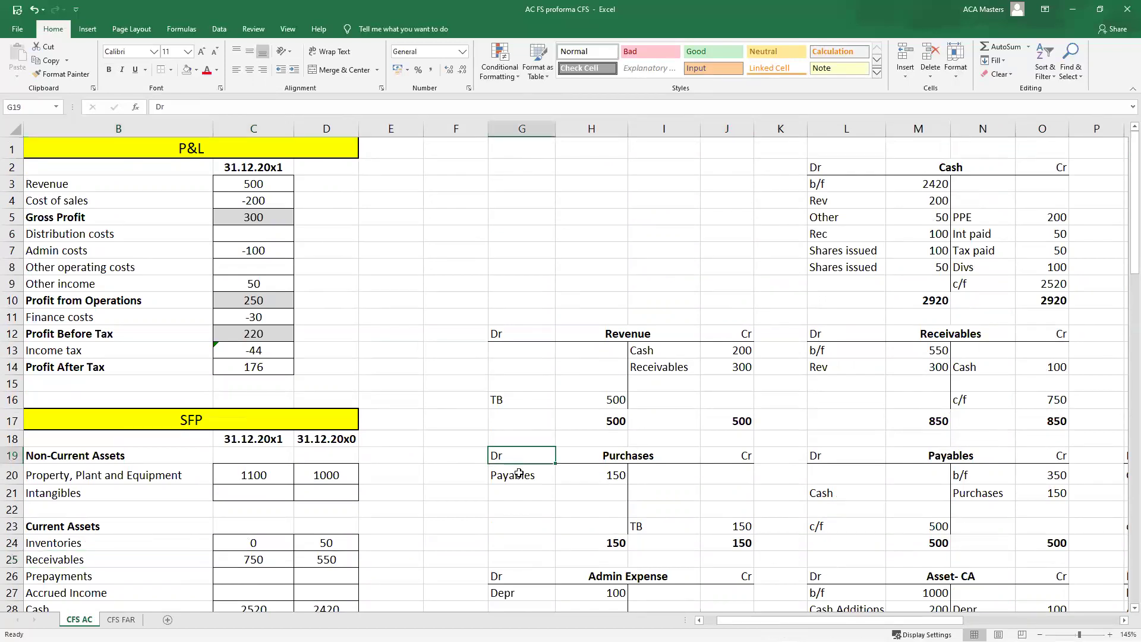
pyautogui.scroll(-1, 524, 467)
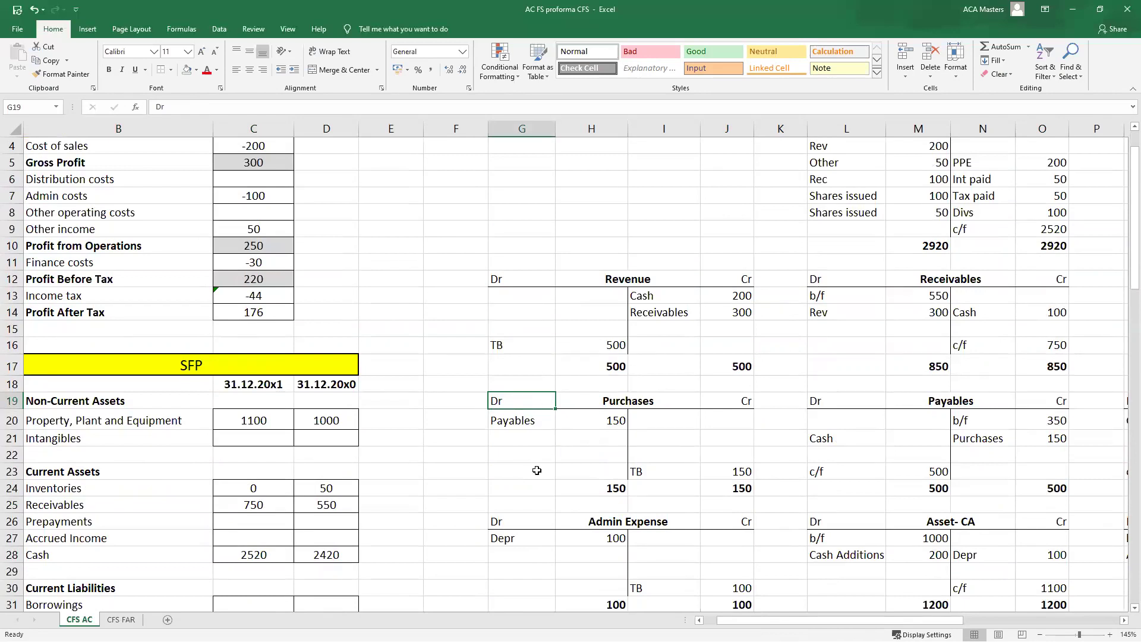
pyautogui.click(598, 419)
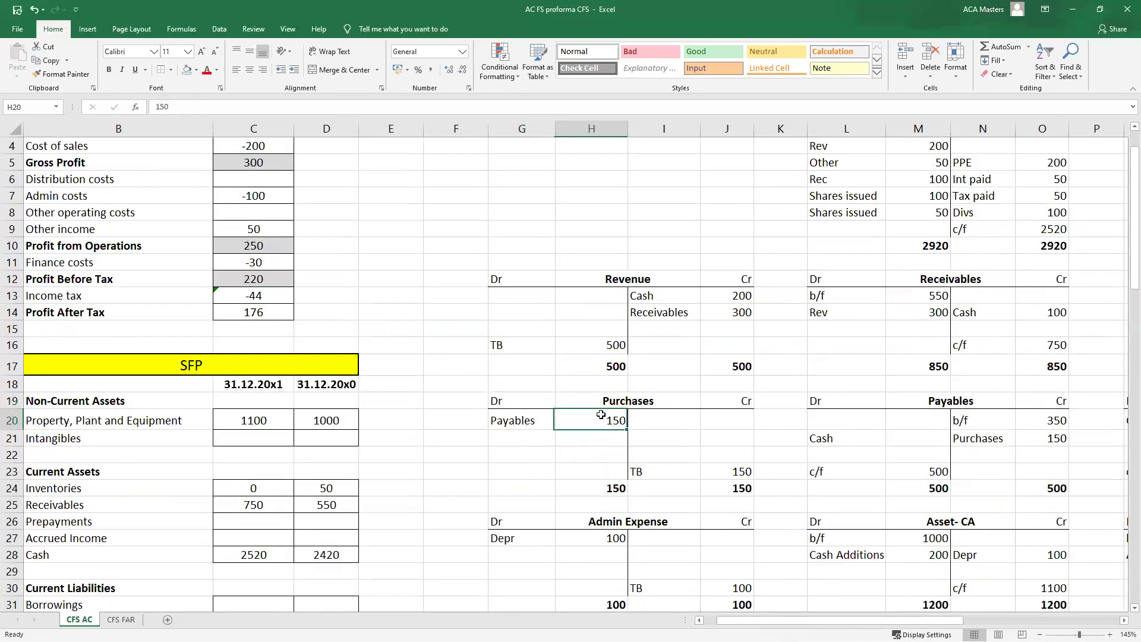
pyautogui.keyDown('ctrl'); pyautogui.click(613, 401); pyautogui.keyUp('ctrl')
pyautogui.keyDown('ctrl'); pyautogui.click(517, 401); pyautogui.keyUp('ctrl')
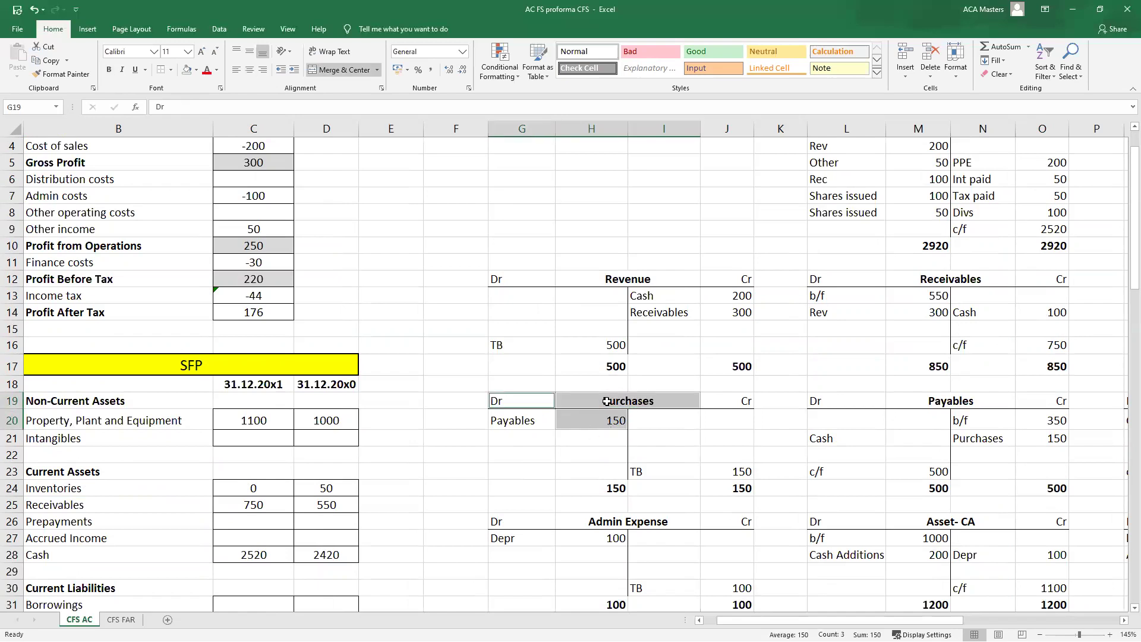
pyautogui.scroll(1, 589, 398)
pyautogui.moveTo(116, 201); pyautogui.dragTo(244, 194)
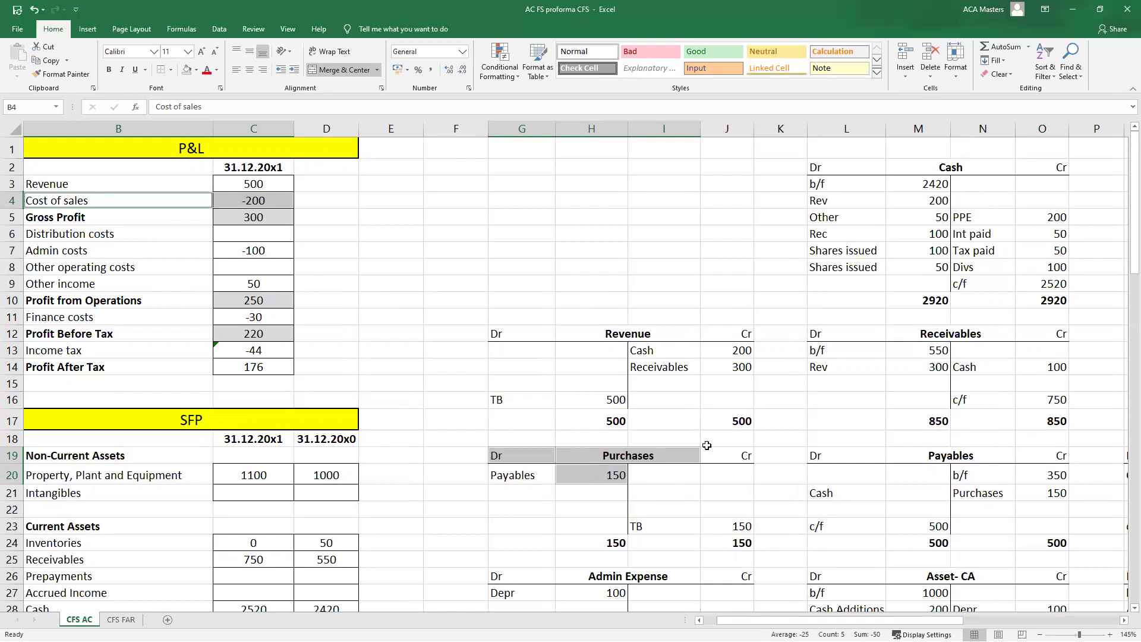
# - Trace the Payables debit in the Purchases account to the Purchases credit in the Payables account
pyautogui.scroll(-2, 707, 446)
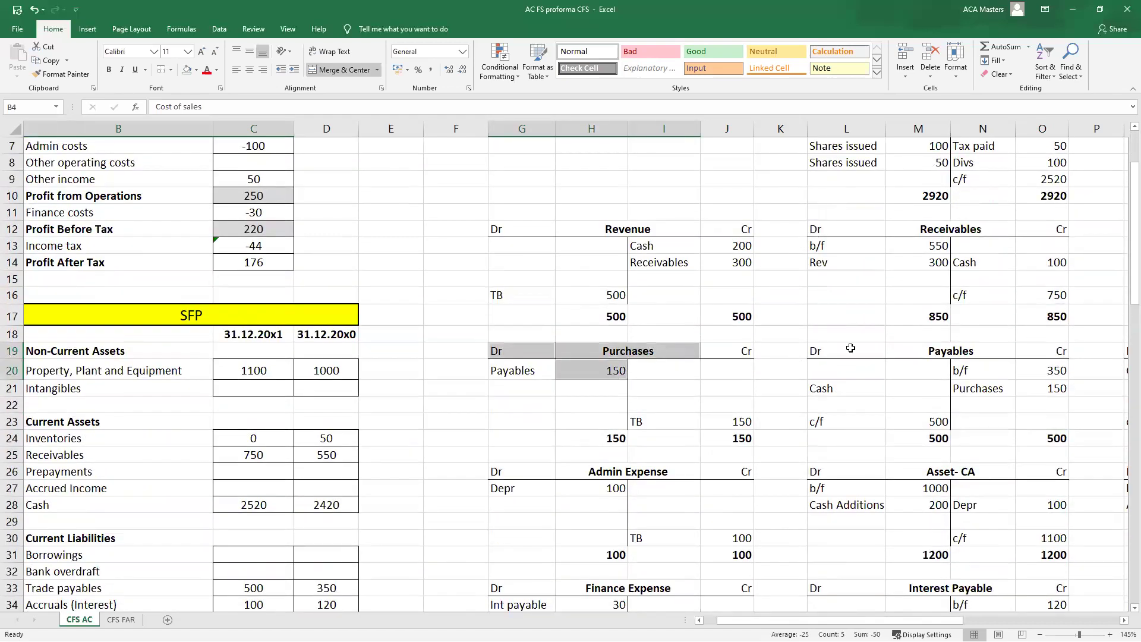
pyautogui.scroll(2, 989, 261)
pyautogui.scroll(-4, 992, 287)
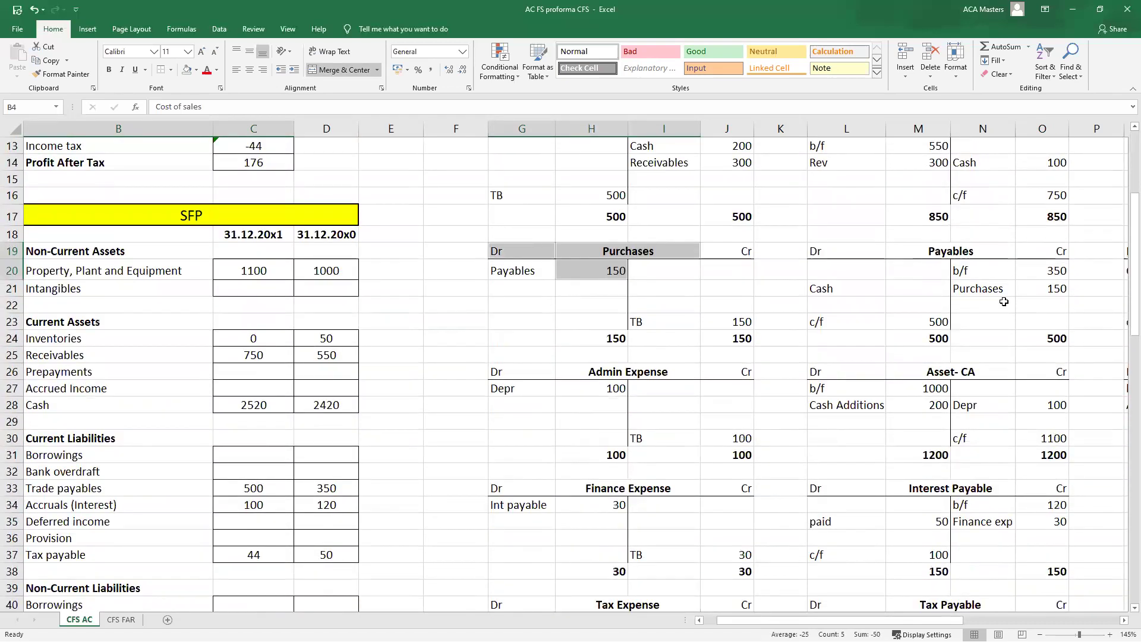
pyautogui.keyDown('ctrl'); pyautogui.moveTo(992, 290); pyautogui.dragTo(1023, 289); pyautogui.keyUp('ctrl')
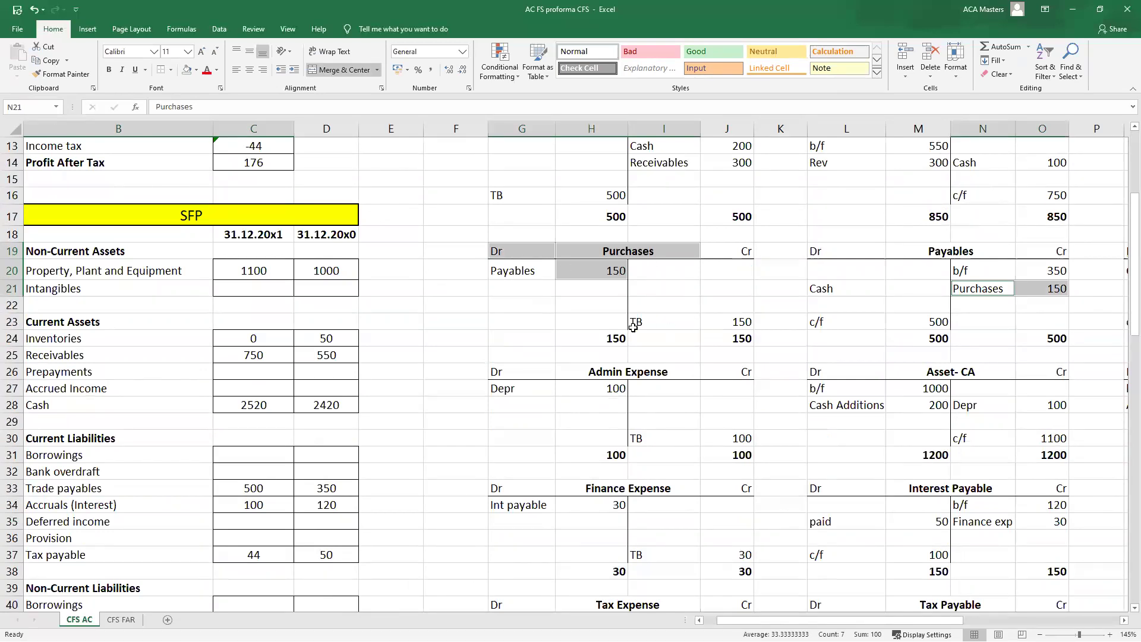
# - Trace the Purchases account's balance to the Purchases entry in the trial balance's Dr column
pyautogui.moveTo(527, 257); pyautogui.dragTo(594, 315)
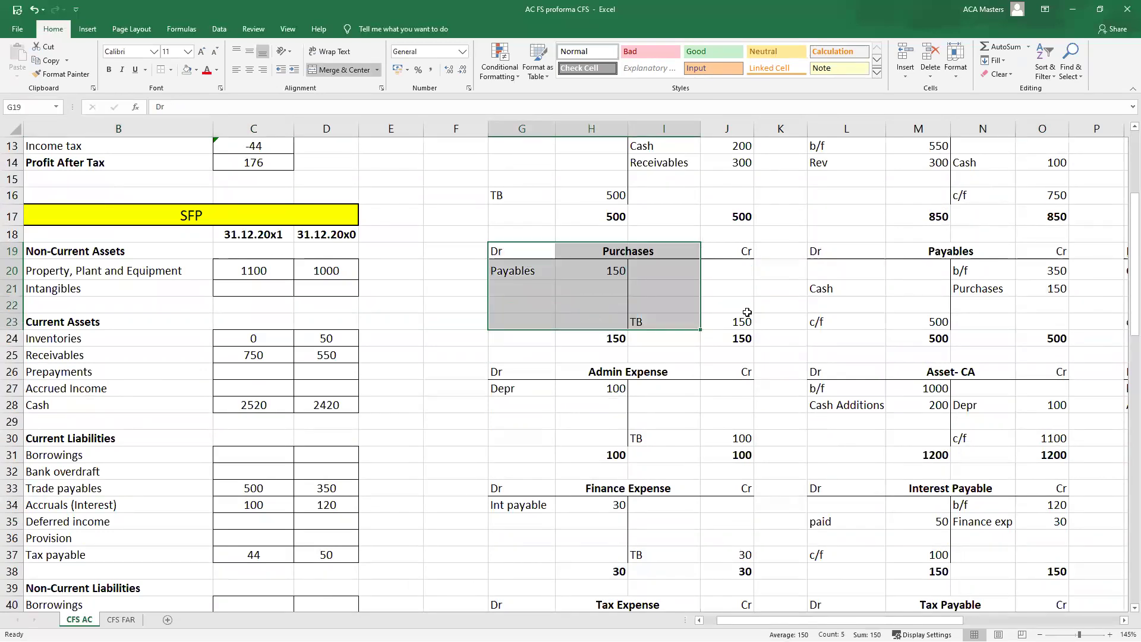
pyautogui.scroll(-19, 883, 342)
pyautogui.moveTo(672, 229); pyautogui.dragTo(726, 229)
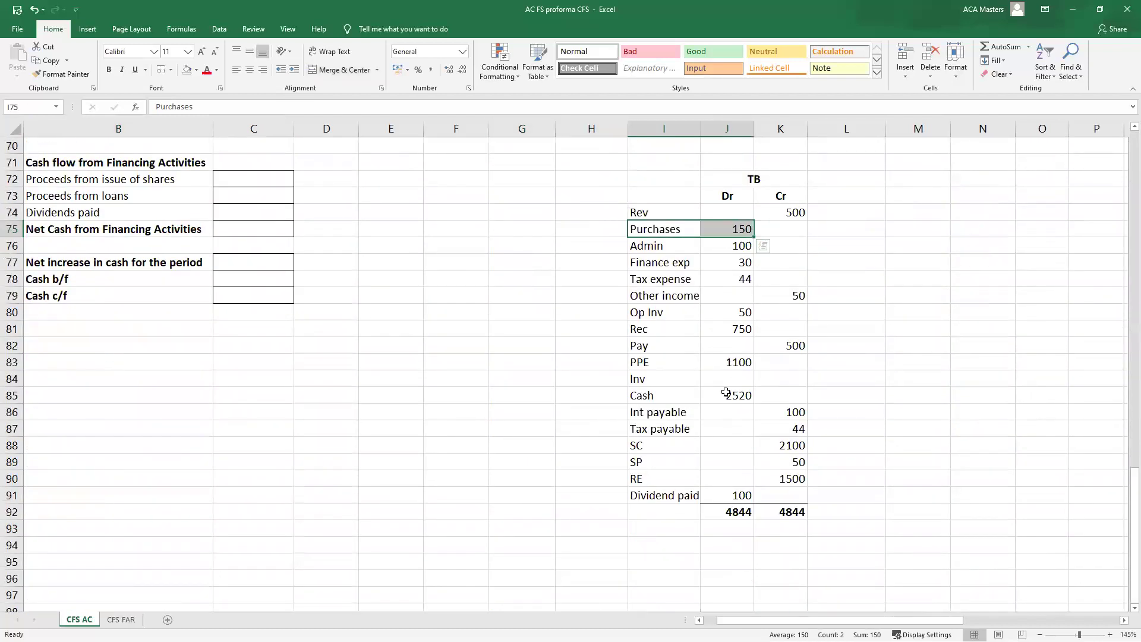
# - Review the b/f, Purchases and c/f entries in the Payables account and relate the closing balance to the trial balance
pyautogui.scroll(3, 726, 394)
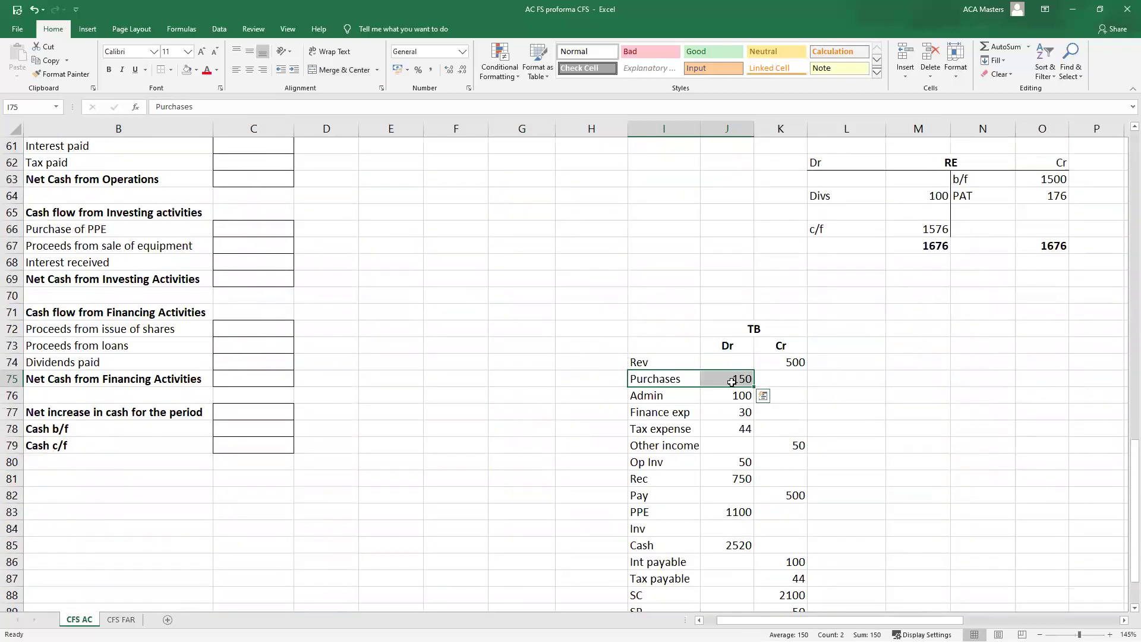
pyautogui.scroll(4, 732, 381)
pyautogui.scroll(11, 732, 381)
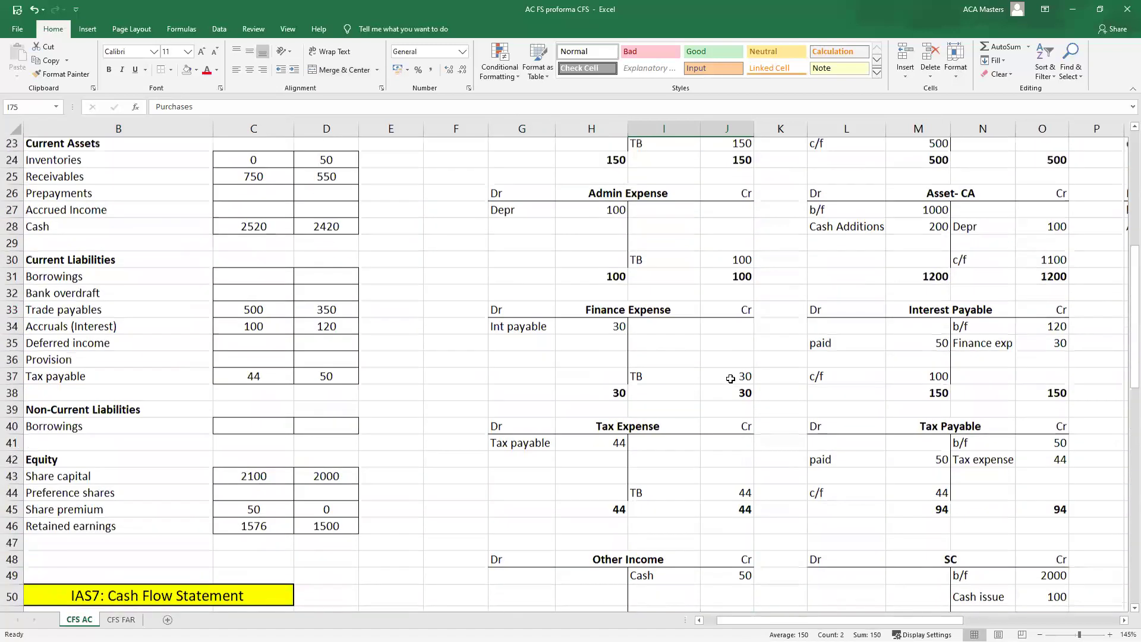
pyautogui.scroll(-1, 731, 375)
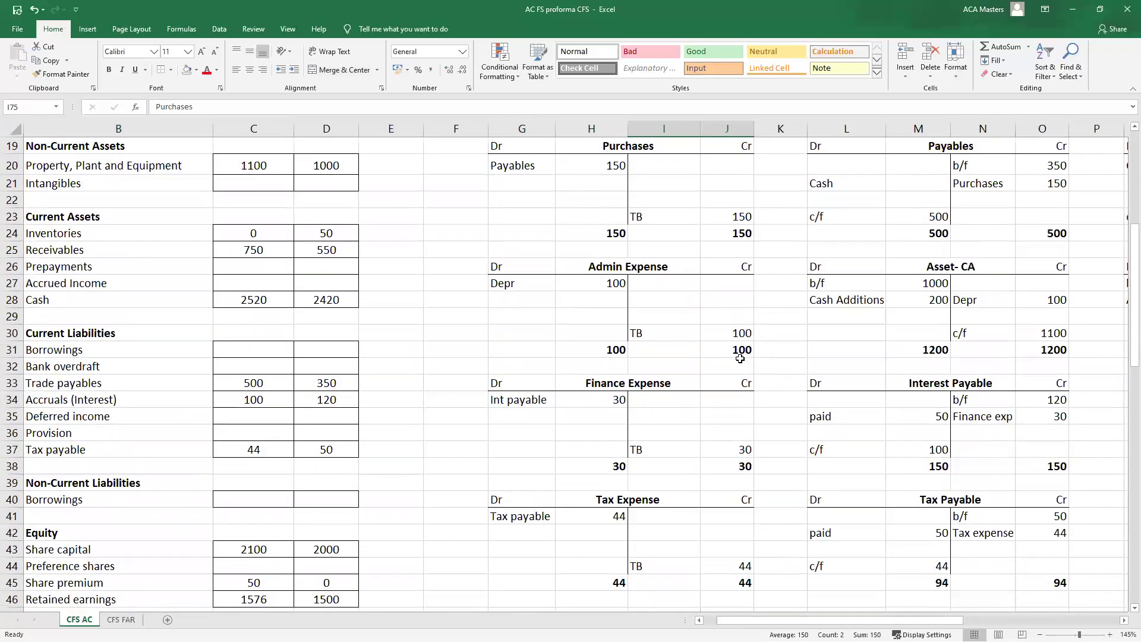
pyautogui.moveTo(995, 166); pyautogui.dragTo(1037, 184)
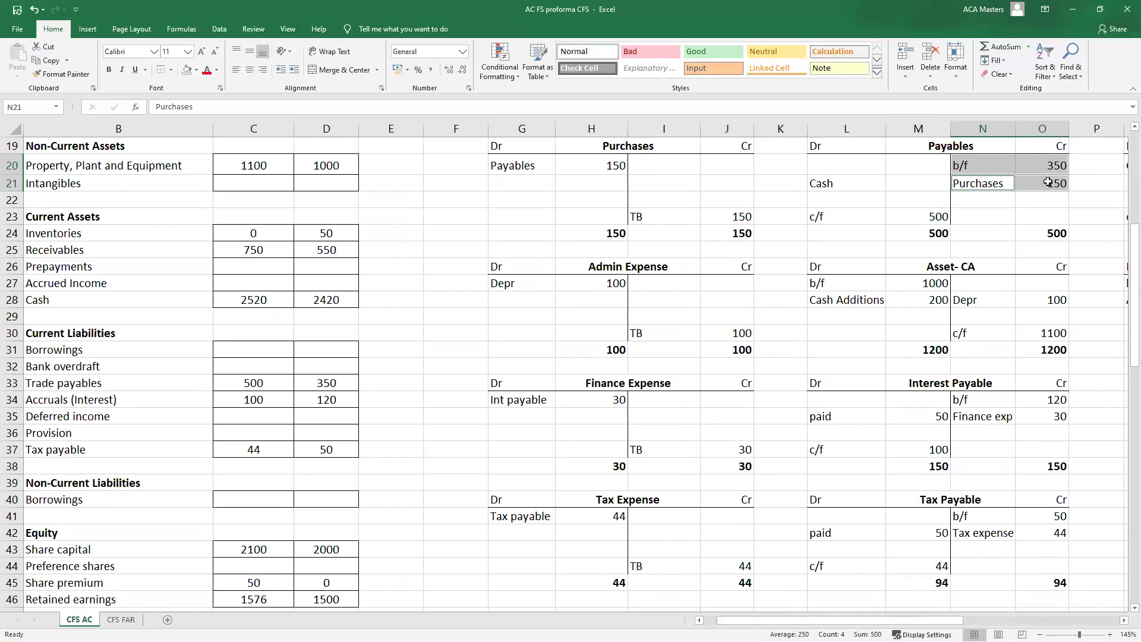
pyautogui.moveTo(823, 217); pyautogui.dragTo(908, 208)
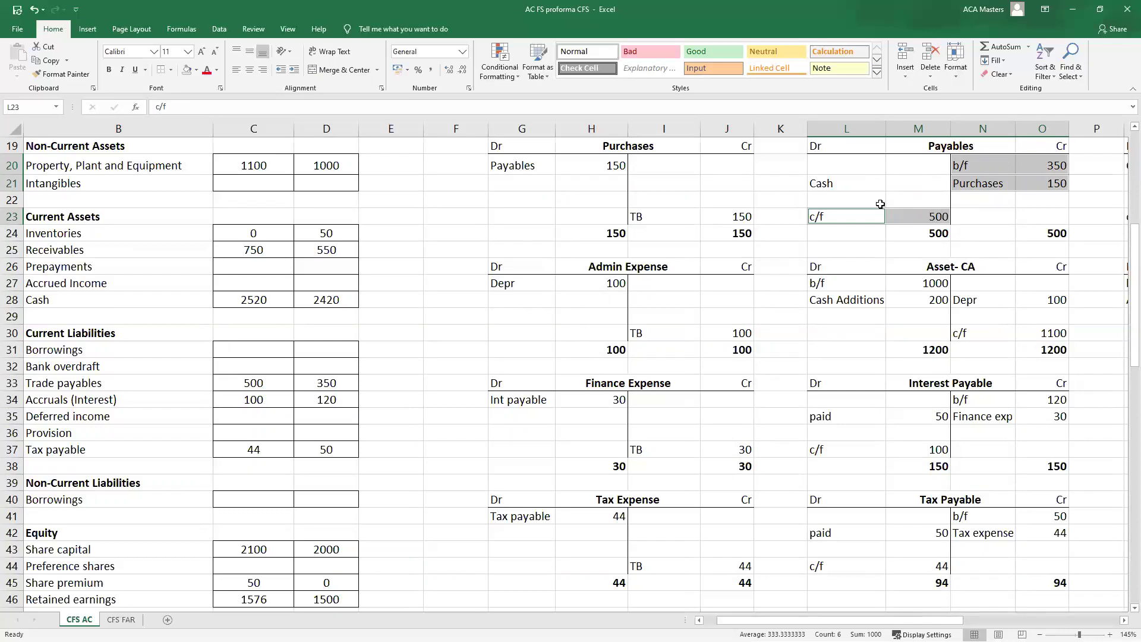
pyautogui.scroll(-16, 842, 354)
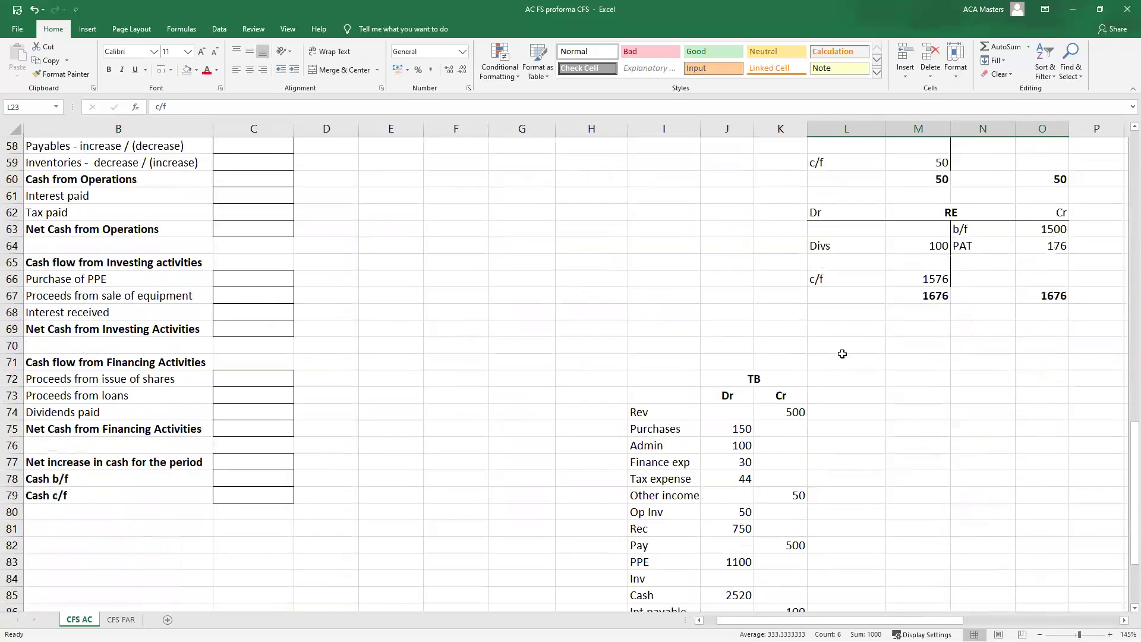
pyautogui.scroll(14, 823, 244)
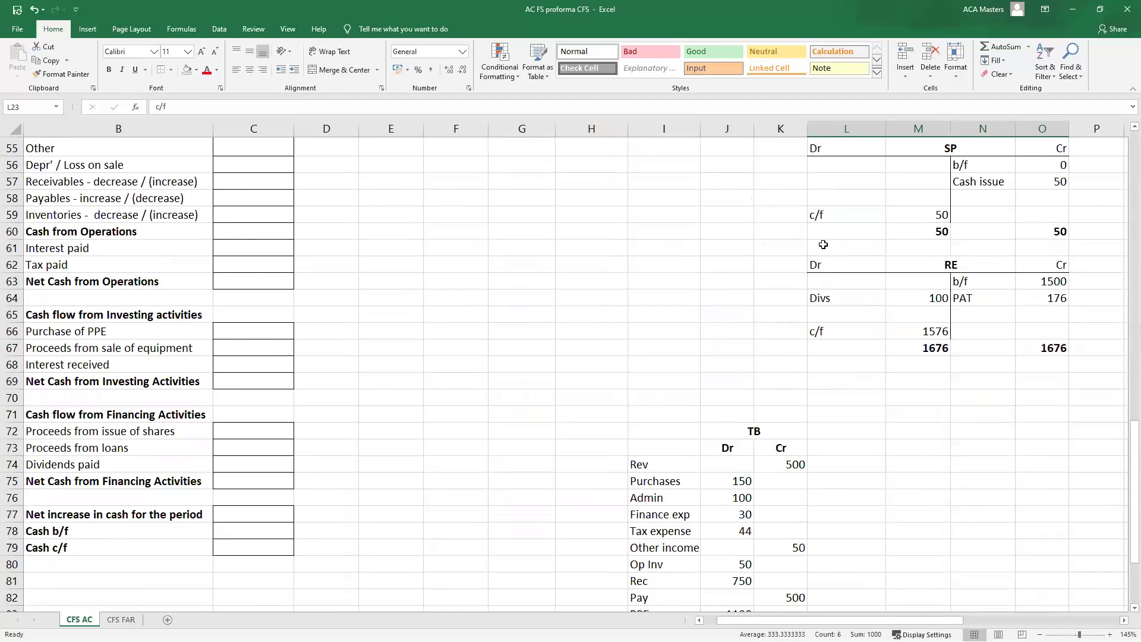
pyautogui.scroll(5, 823, 244)
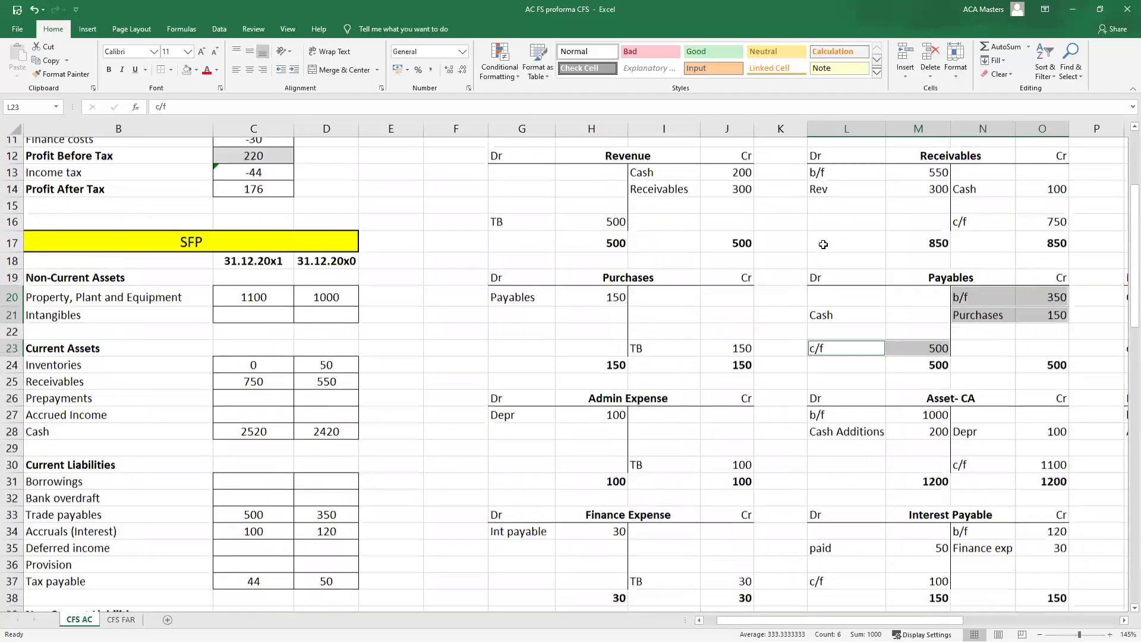
# - Compare the b/f and Purchases credits in the Payables account with its debit-side c/f and Cash entries
pyautogui.click(994, 321)
pyautogui.moveTo(994, 320); pyautogui.dragTo(1038, 336)
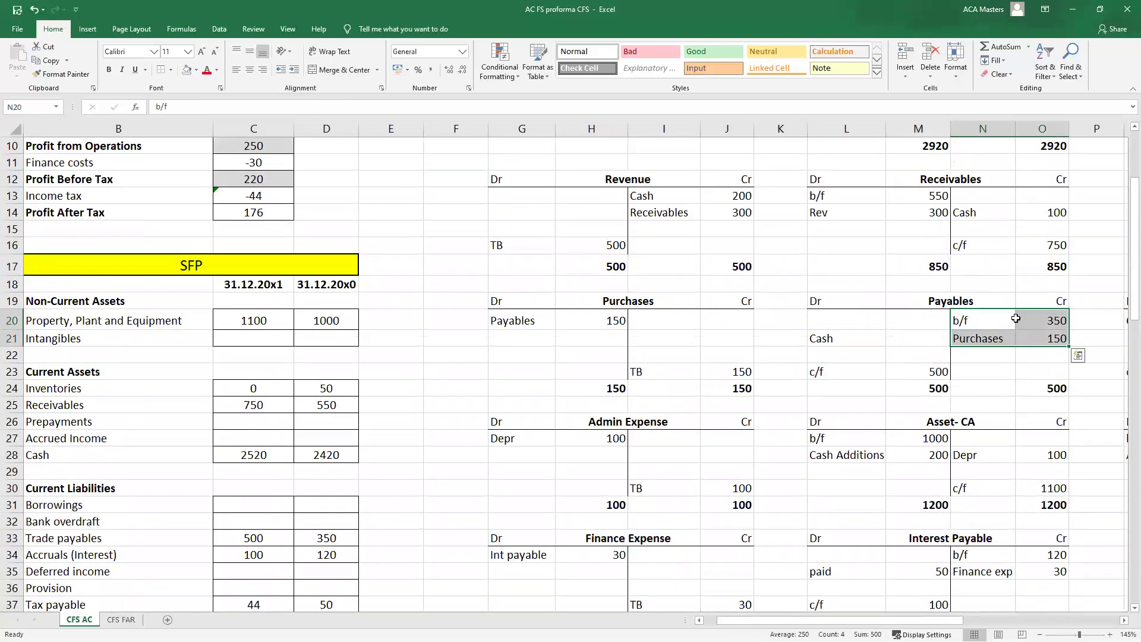
pyautogui.moveTo(1008, 321); pyautogui.dragTo(1039, 338)
pyautogui.keyDown('ctrl'); pyautogui.moveTo(844, 371); pyautogui.dragTo(906, 371); pyautogui.keyUp('ctrl')
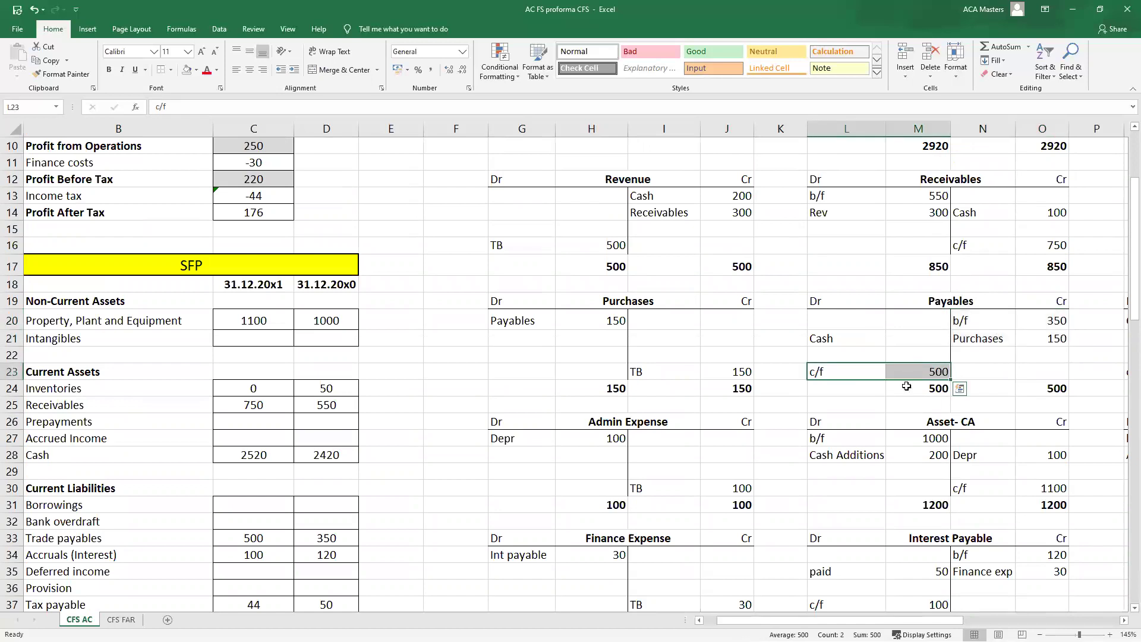
pyautogui.keyDown('ctrl'); pyautogui.moveTo(865, 338); pyautogui.dragTo(909, 332); pyautogui.keyUp('ctrl')
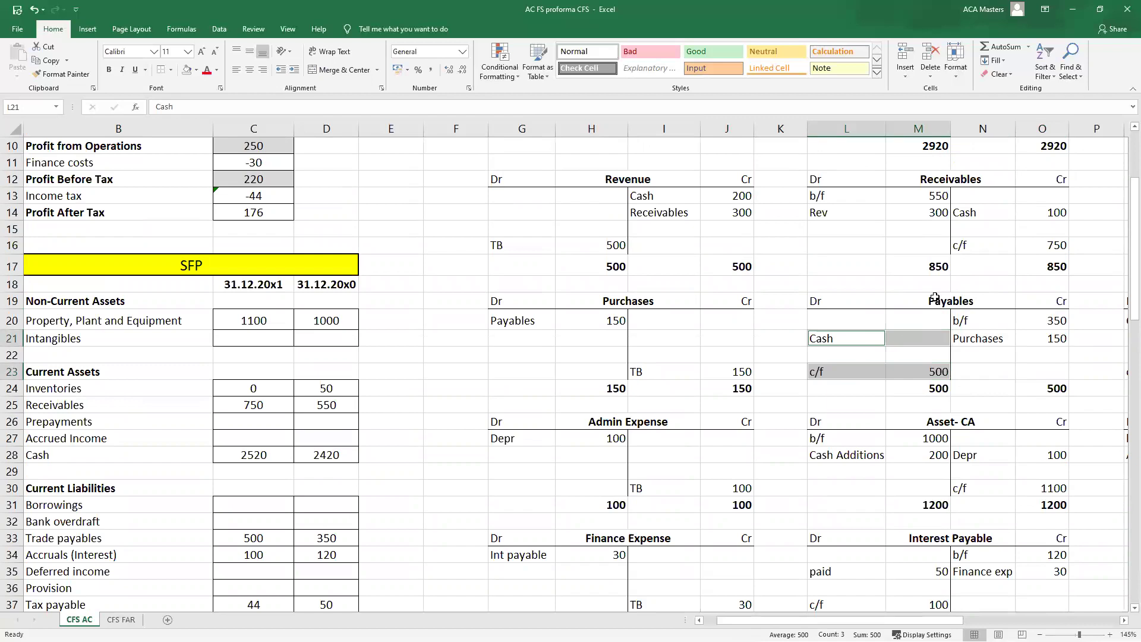
# - Compare the Cash balancing entry in the Receivables account with the Cash line in the Payables account and review the whole Payables account
pyautogui.click(1043, 213)
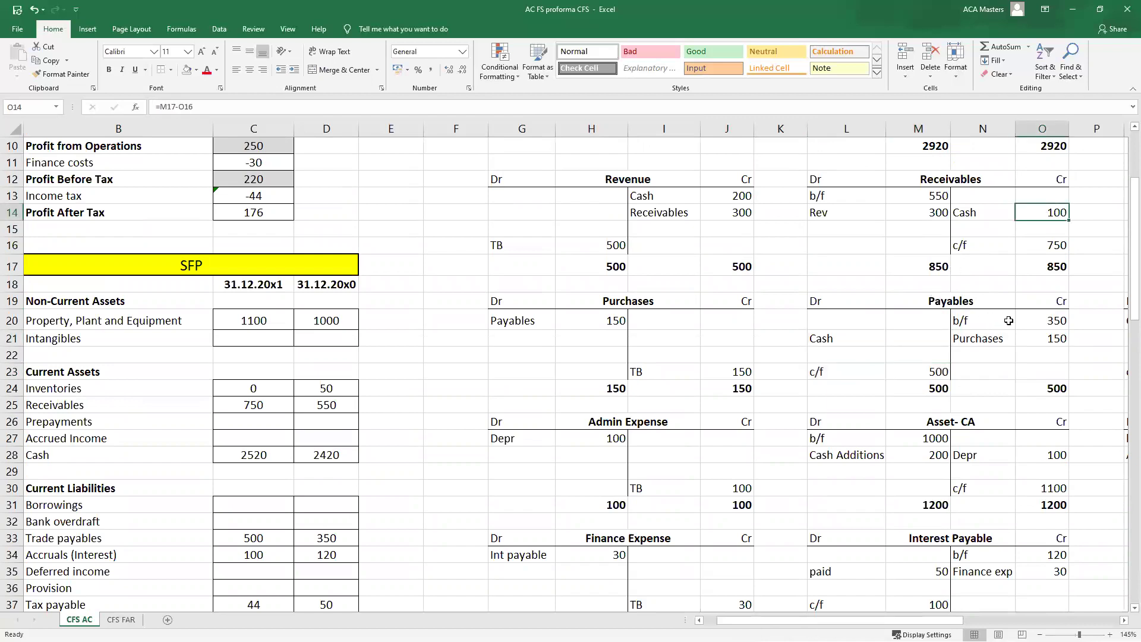
pyautogui.moveTo(1002, 318); pyautogui.dragTo(1025, 336)
pyautogui.moveTo(854, 338); pyautogui.dragTo(892, 334)
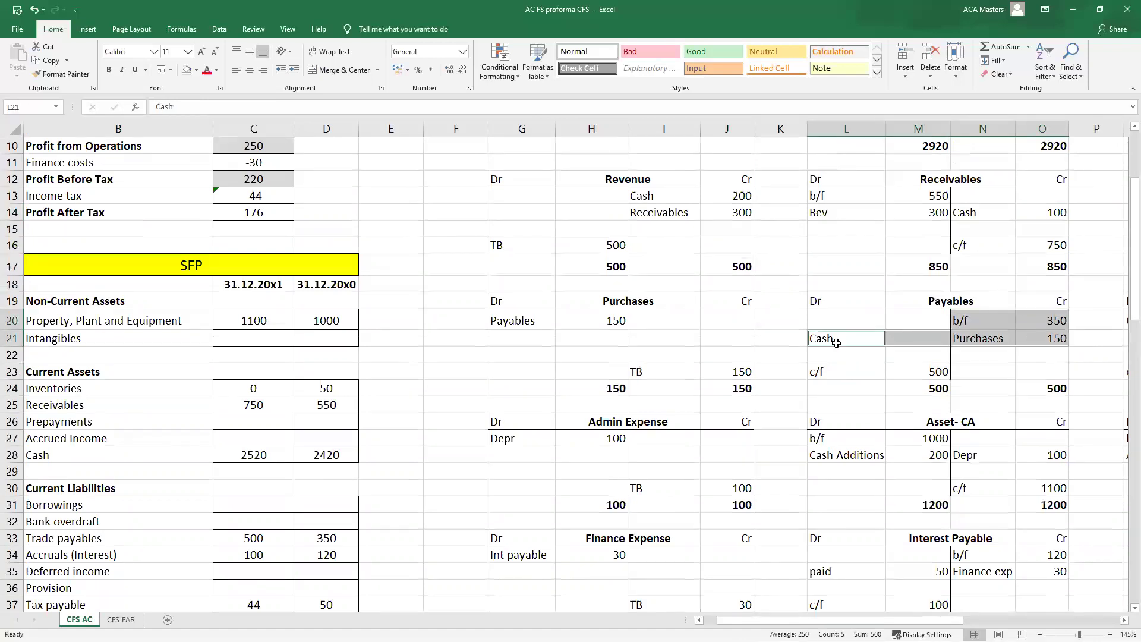
pyautogui.moveTo(853, 371); pyautogui.dragTo(903, 371)
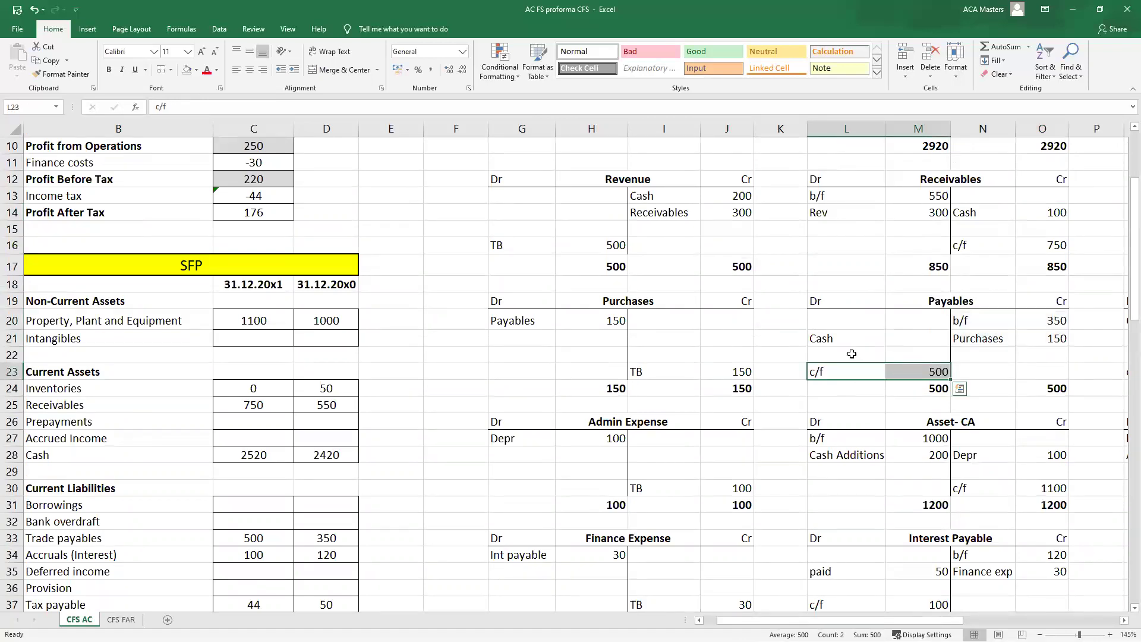
pyautogui.click(871, 388)
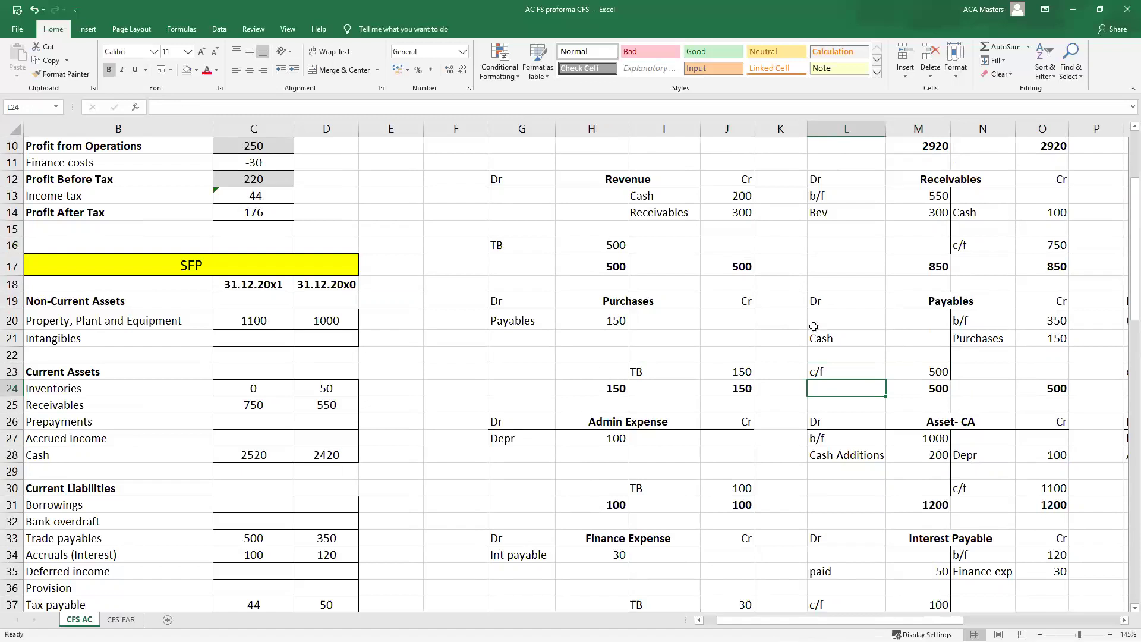
pyautogui.moveTo(837, 301); pyautogui.dragTo(1049, 389)
# - Trace the Depr debit in the Admin Expense account to the Depr credit in the Asset- CA account
pyautogui.scroll(-3, 899, 363)
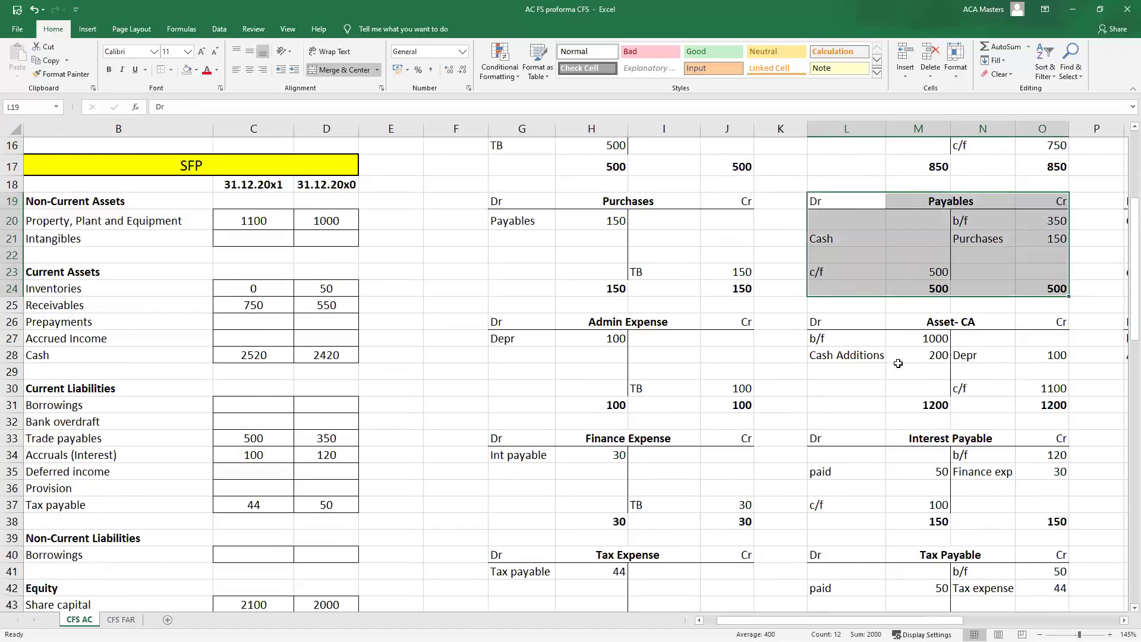
pyautogui.scroll(-1, 900, 363)
pyautogui.scroll(1, 899, 363)
pyautogui.scroll(-1, 899, 363)
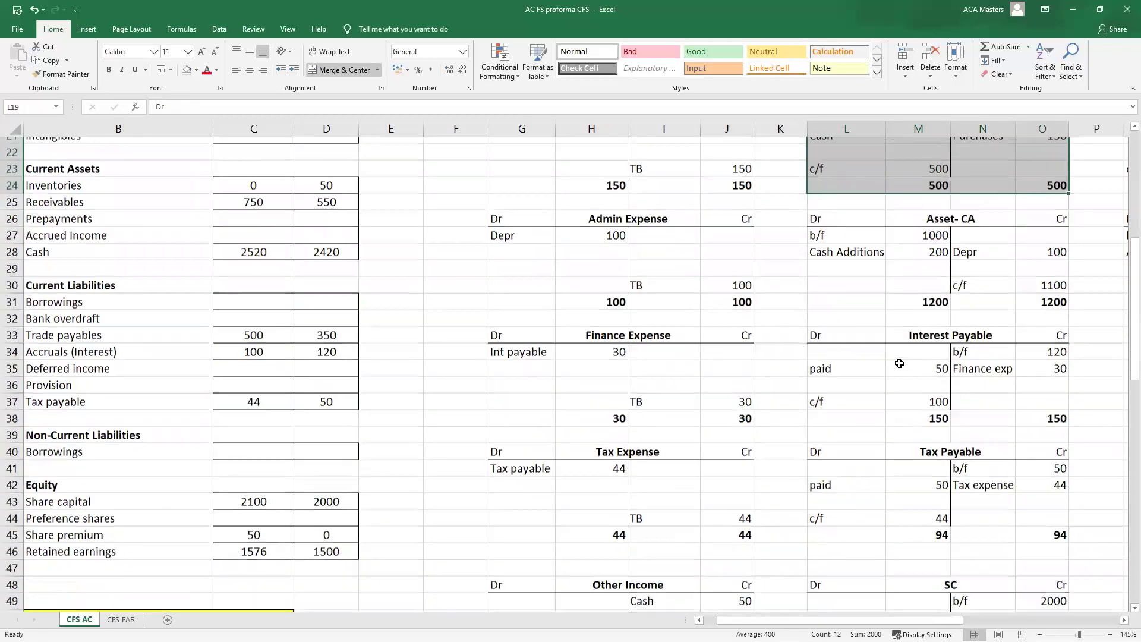
pyautogui.scroll(-3, 899, 363)
pyautogui.scroll(1, 899, 366)
pyautogui.click(674, 244)
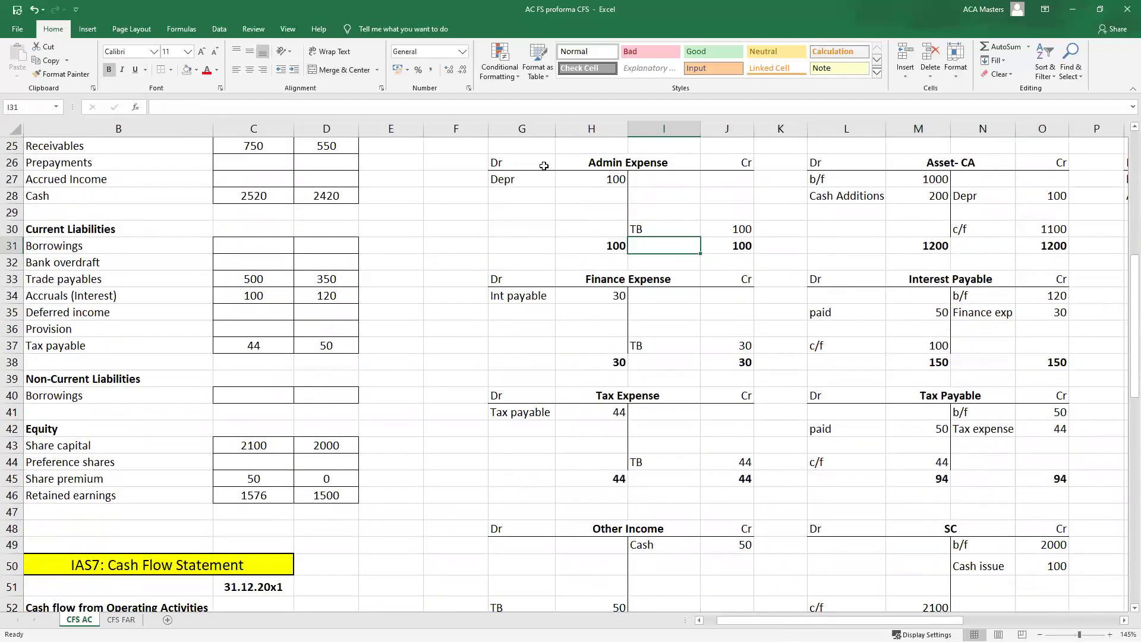
pyautogui.scroll(8, 580, 264)
pyautogui.scroll(-7, 580, 264)
pyautogui.scroll(-1, 580, 265)
pyautogui.moveTo(532, 165)
pyautogui.mouseDown()
pyautogui.moveTo(583, 173)
pyautogui.moveTo(523, 182)
pyautogui.mouseUp()
pyautogui.click(565, 179)
pyautogui.press('Down')
pyautogui.press('Down')
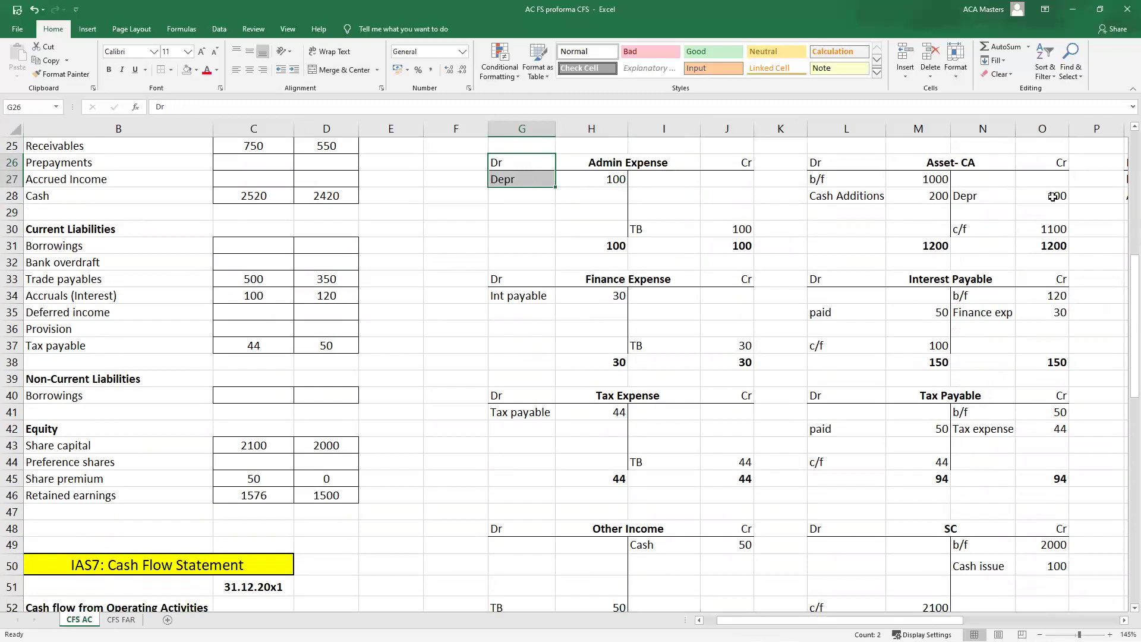
pyautogui.moveTo(981, 196); pyautogui.dragTo(1054, 197)
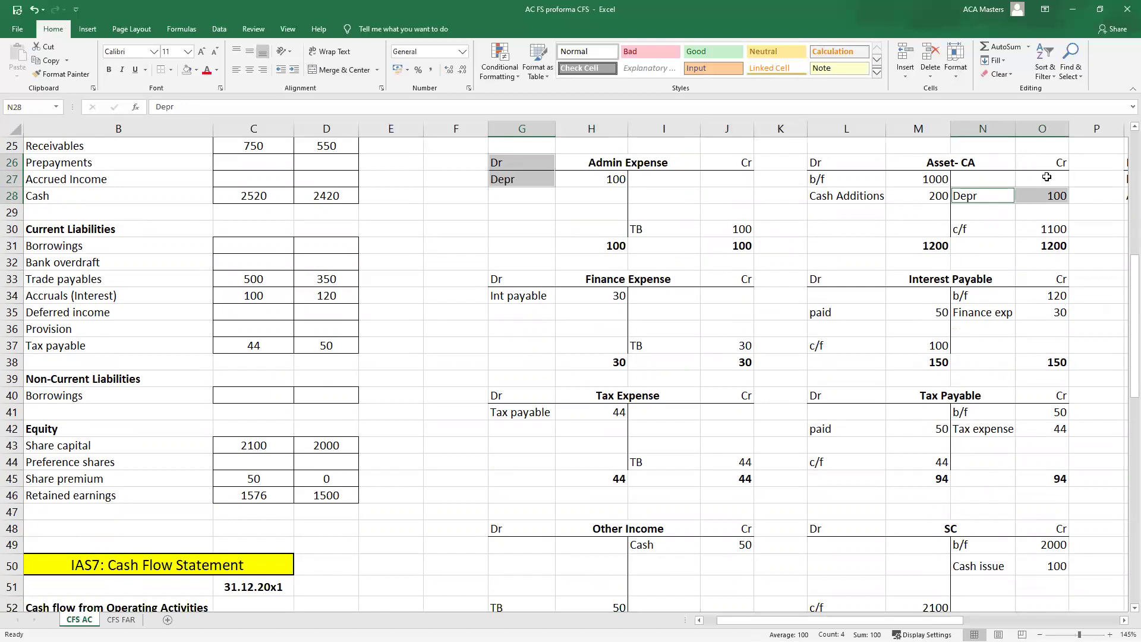
# - Relate the b/f balance in the Asset- CA account to the 31.12.20x0 Property, Plant and Equipment figure in the SFP
pyautogui.click(887, 225)
pyautogui.moveTo(832, 165); pyautogui.dragTo(945, 181)
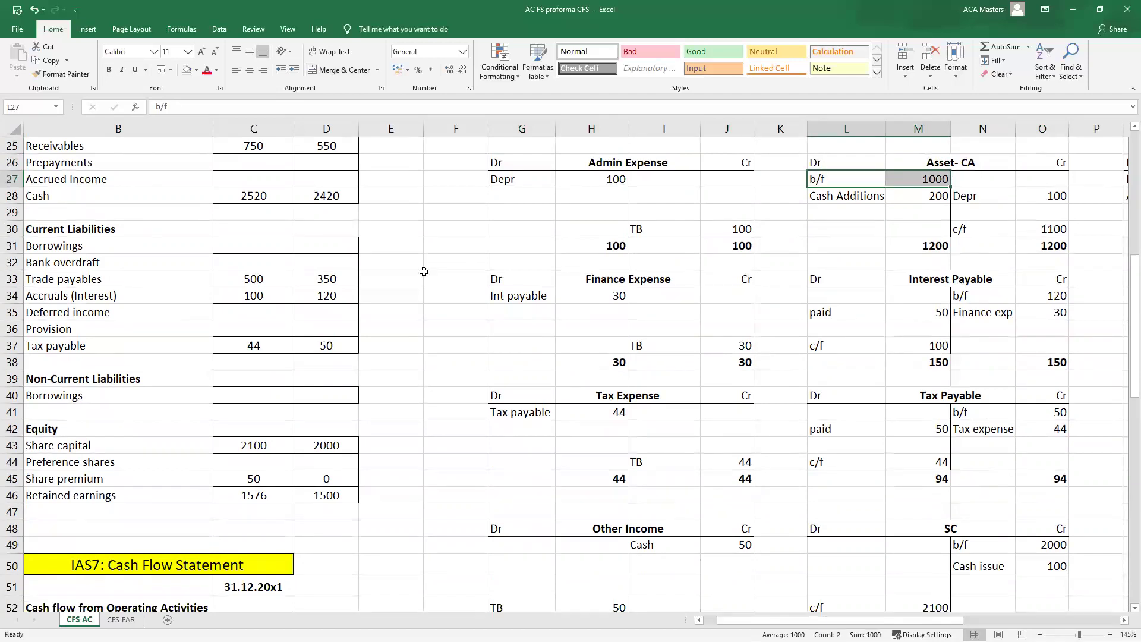
pyautogui.scroll(2, 423, 270)
pyautogui.click(319, 167)
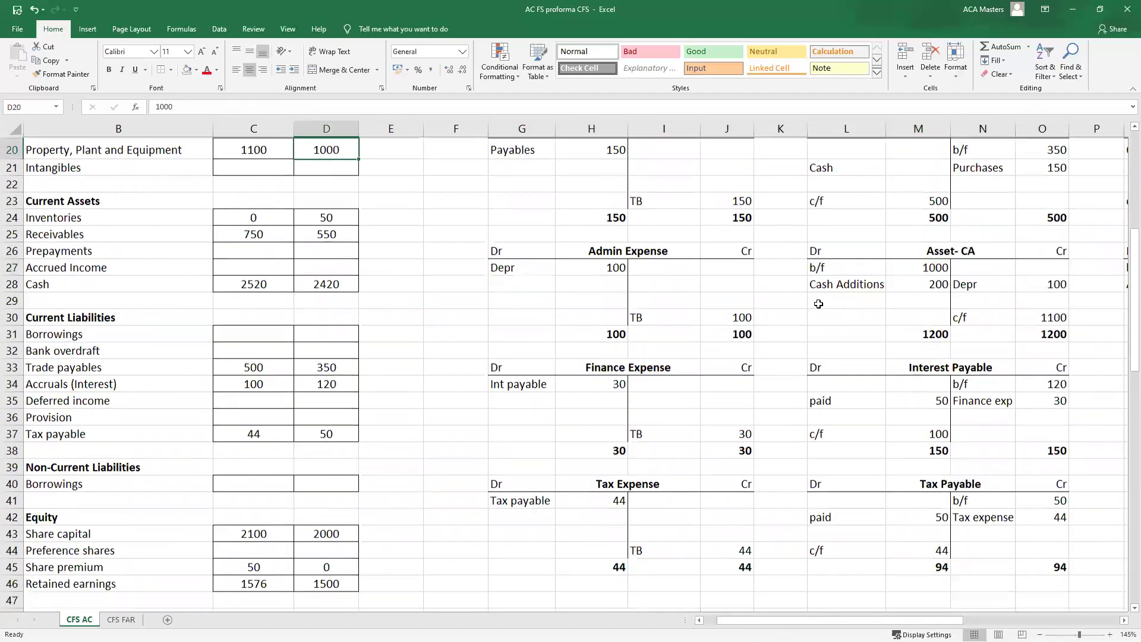
# - Recheck the Depr credit in the Asset- CA account against the debit side of the Admin Expense account
pyautogui.scroll(-1, 819, 302)
pyautogui.moveTo(967, 250); pyautogui.dragTo(1046, 246)
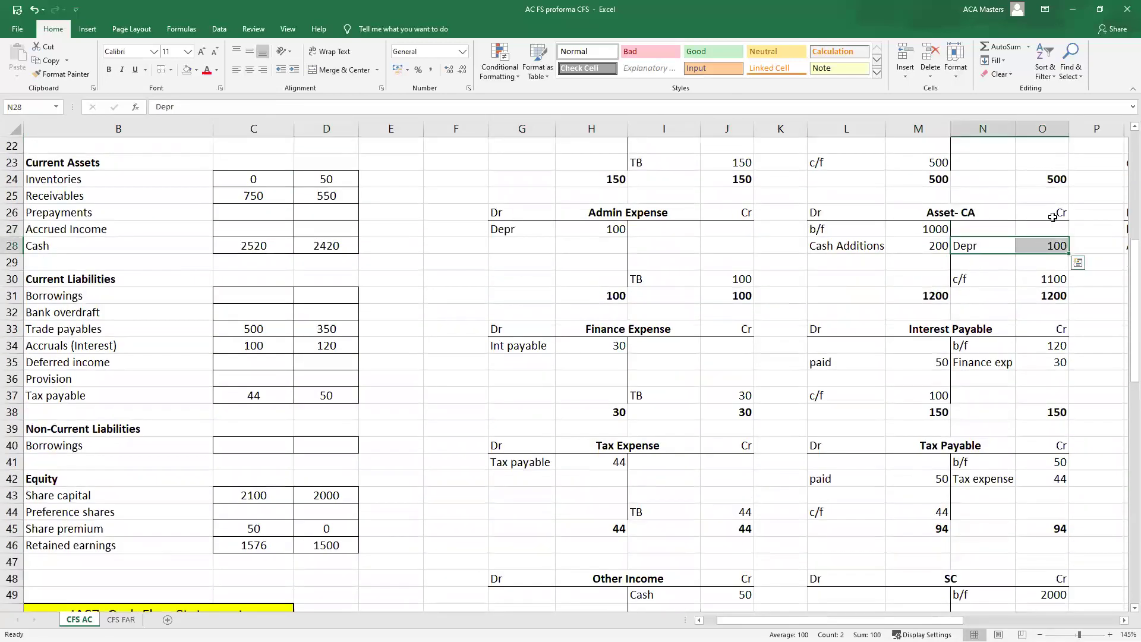
pyautogui.keyDown('ctrl'); pyautogui.click(1052, 220); pyautogui.keyUp('ctrl')
pyautogui.keyDown('ctrl'); pyautogui.click(526, 217); pyautogui.keyUp('ctrl')
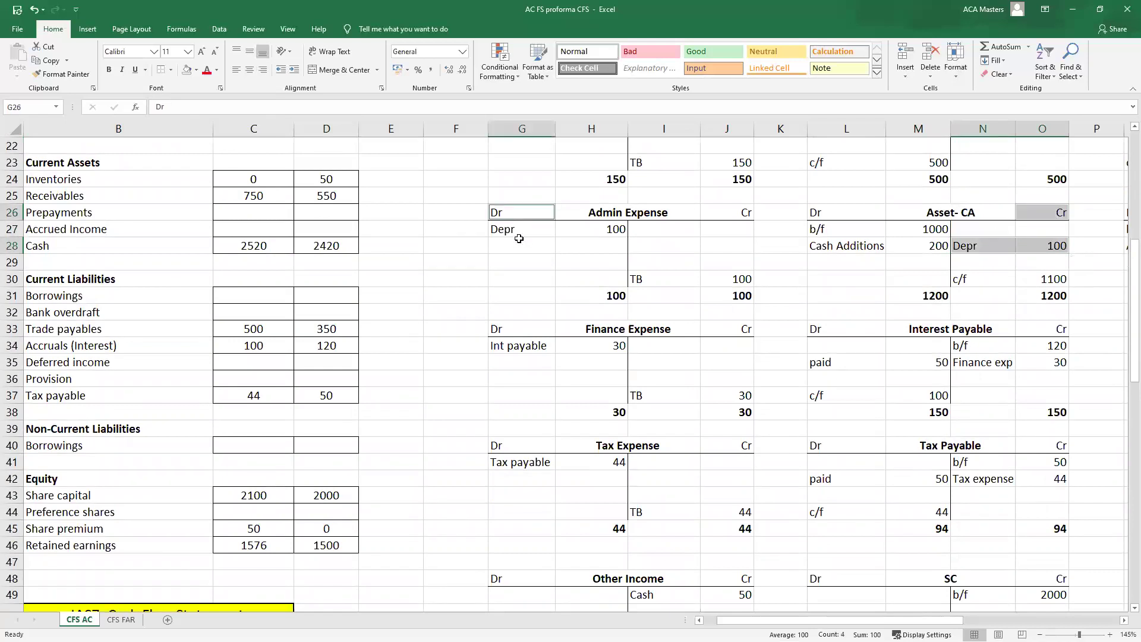
# - Match the Depr debit in the Admin Expense account and trace the Asset- CA c/f balance to the 31.12.20x1 Property, Plant and Equipment figure
pyautogui.keyDown('ctrl'); pyautogui.click(553, 229); pyautogui.keyUp('ctrl')
pyautogui.keyDown('ctrl'); pyautogui.click(593, 228); pyautogui.keyUp('ctrl')
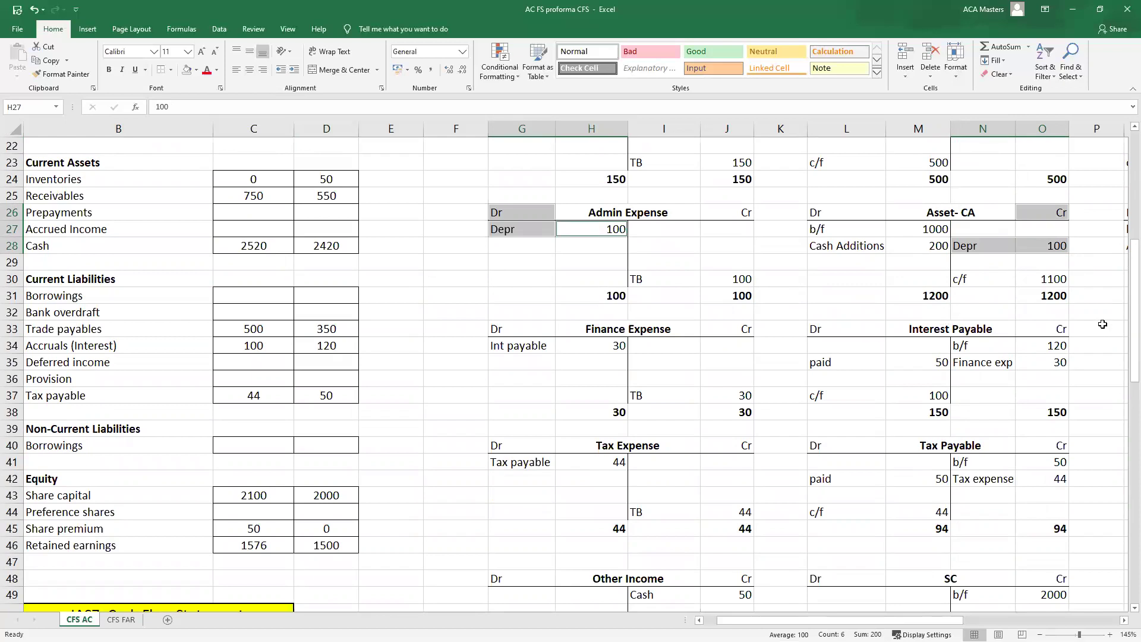
pyautogui.click(1077, 277)
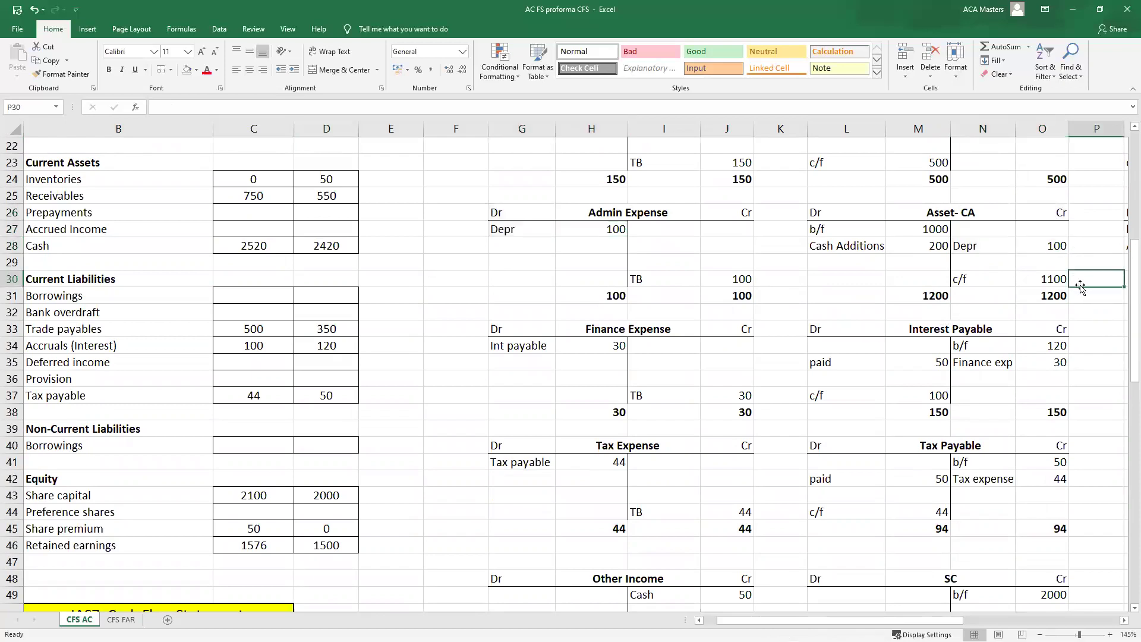
pyautogui.moveTo(984, 279); pyautogui.dragTo(1062, 279)
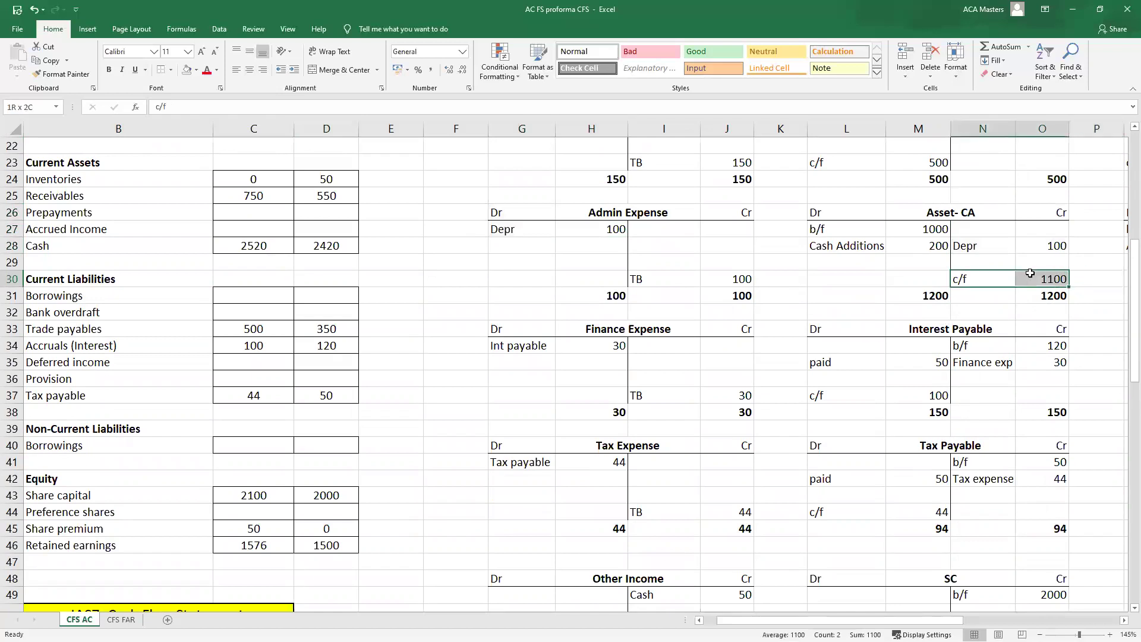
pyautogui.scroll(1, 293, 301)
pyautogui.scroll(2, 293, 302)
pyautogui.click(244, 219)
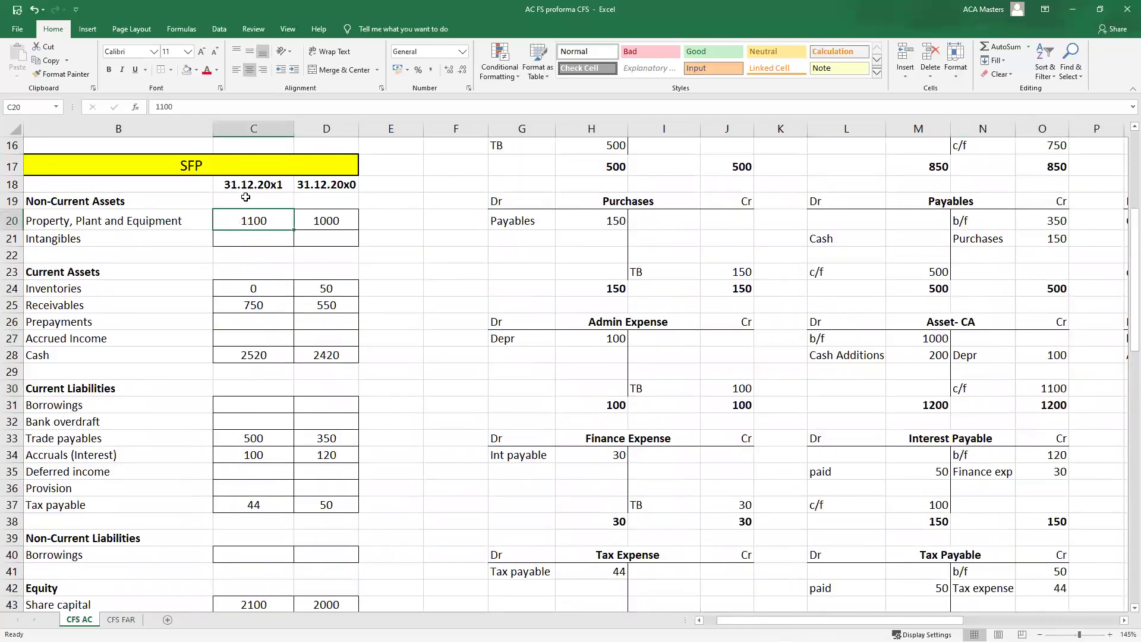
pyautogui.scroll(-2, 742, 291)
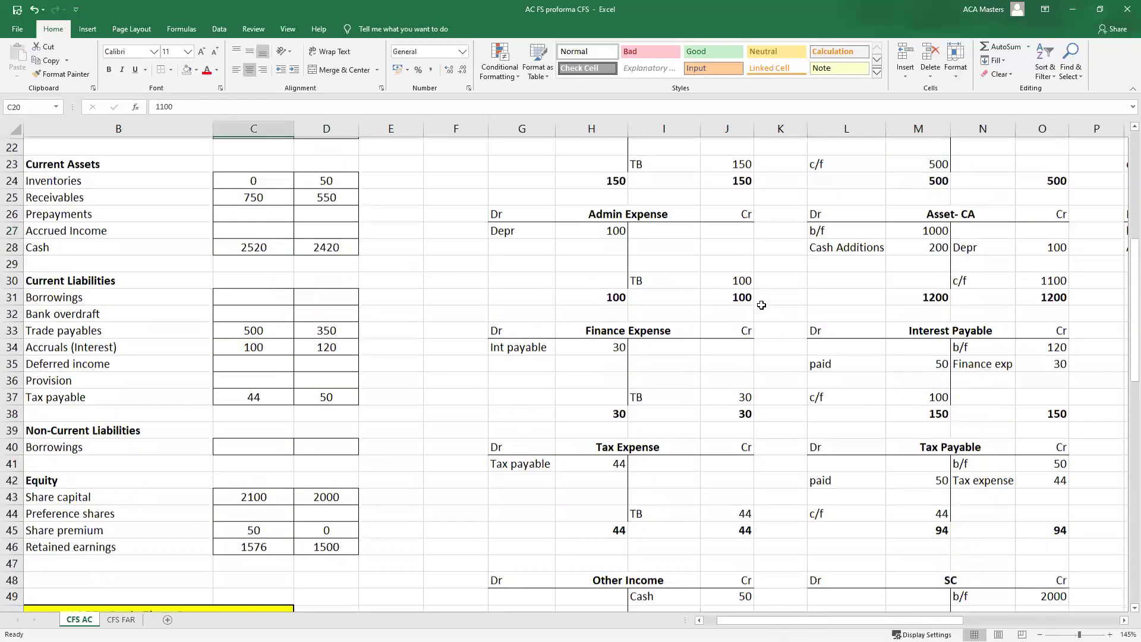
# - Examine the Cash Additions, b/f, Depr and c/f entries that make up the Asset- CA account
pyautogui.moveTo(834, 250); pyautogui.dragTo(897, 254)
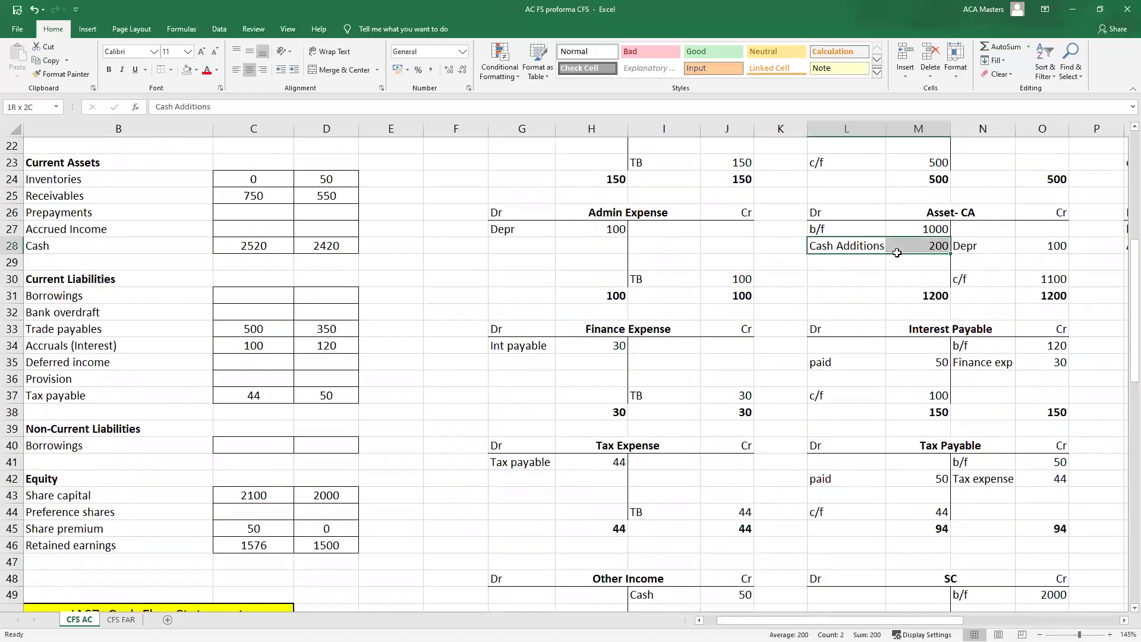
pyautogui.click(1066, 278)
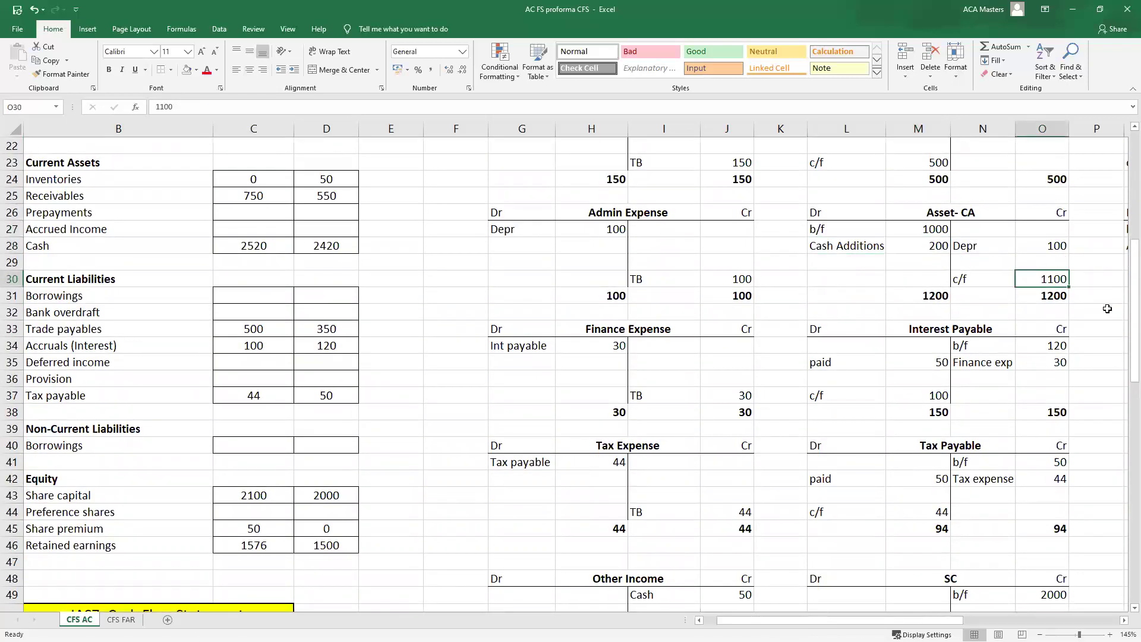
pyautogui.moveTo(848, 231); pyautogui.dragTo(894, 231)
pyautogui.keyDown('ctrl'); pyautogui.moveTo(999, 245); pyautogui.dragTo(1029, 245); pyautogui.keyUp('ctrl')
pyautogui.moveTo(1049, 295); pyautogui.dragTo(1037, 248)
pyautogui.click(989, 277)
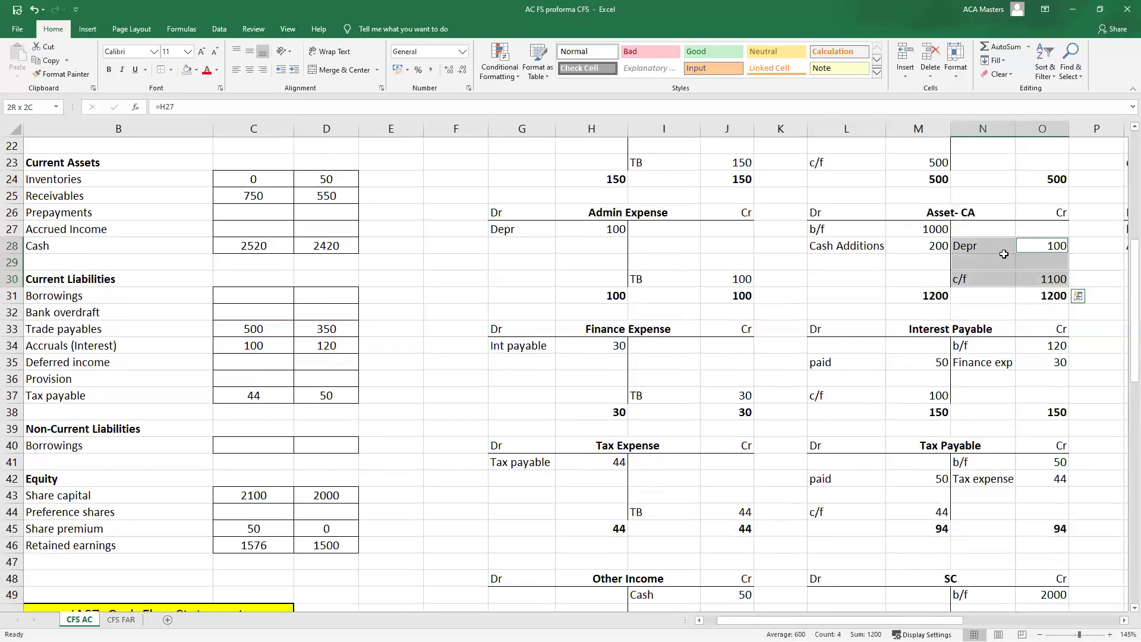
pyautogui.keyDown('ctrl'); pyautogui.click(891, 231); pyautogui.keyUp('ctrl')
pyautogui.keyDown('ctrl'); pyautogui.click(883, 231); pyautogui.keyUp('ctrl')
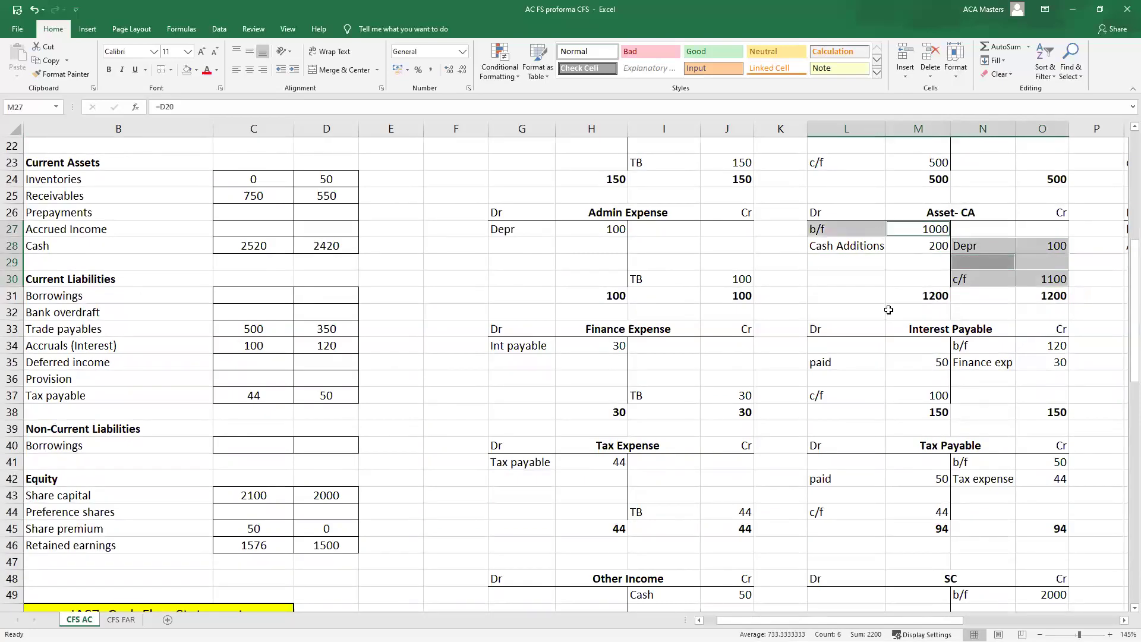
# - Inspect the sum formulas behind the credit and debit totals of the Asset- CA account, along with its c/f line
pyautogui.doubleClick(1036, 296)
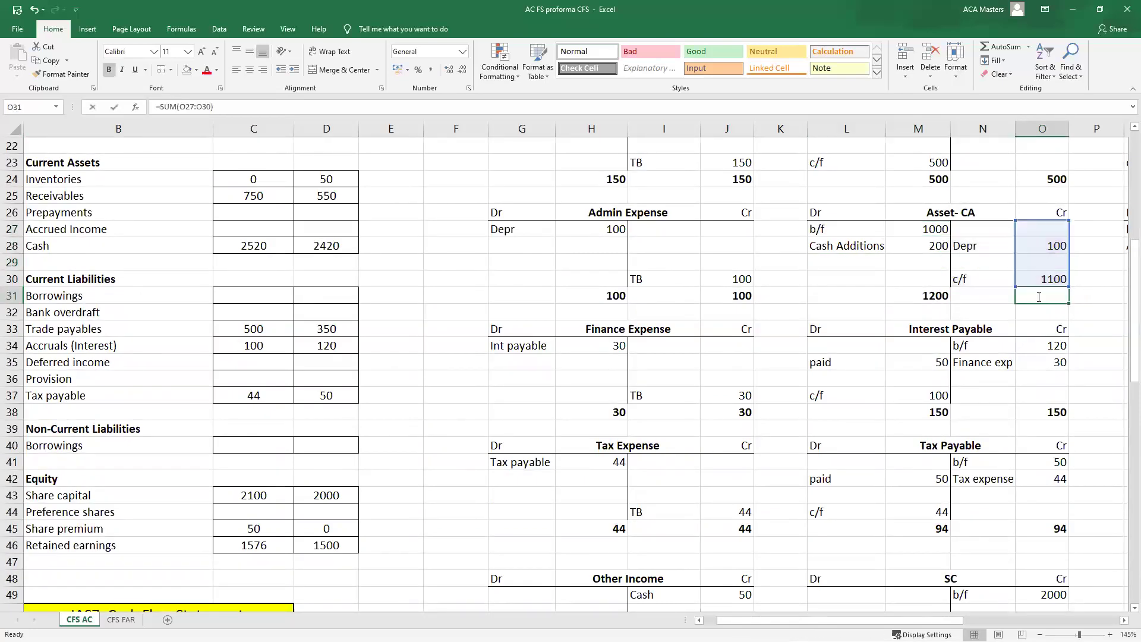
pyautogui.press('Escape')
pyautogui.doubleClick(928, 296)
pyautogui.press('Escape')
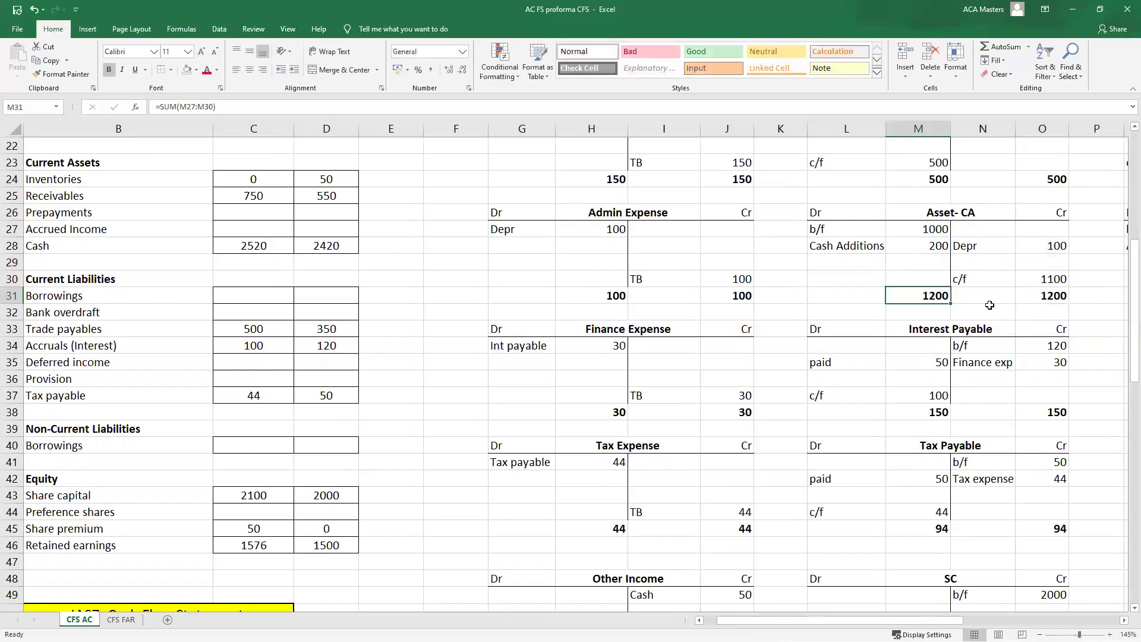
pyautogui.moveTo(991, 282); pyautogui.dragTo(1044, 281)
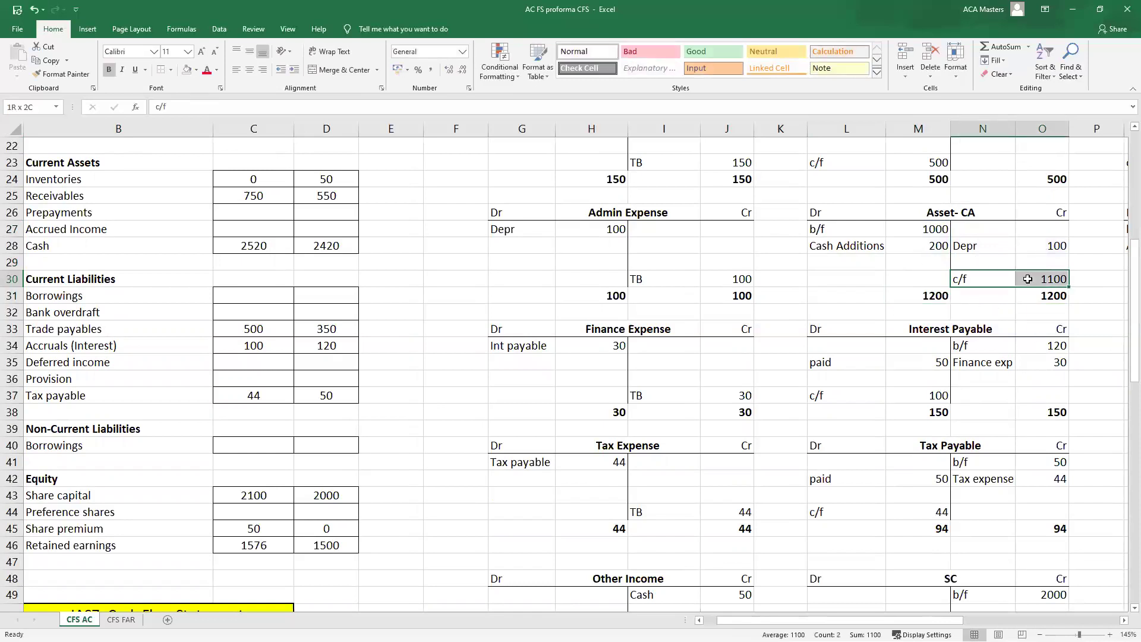
pyautogui.click(967, 377)
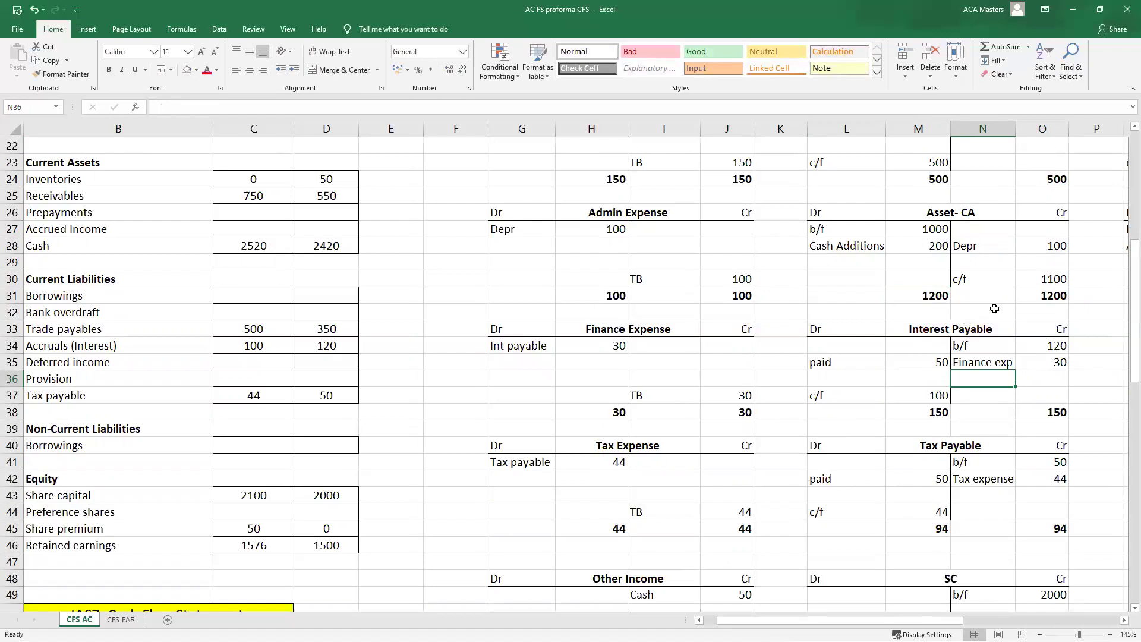
# - Relate the Admin Expense Depr debit to the Asset- CA c/f balance and debit entries, covering the whole Asset- CA account
pyautogui.moveTo(515, 229); pyautogui.dragTo(580, 229)
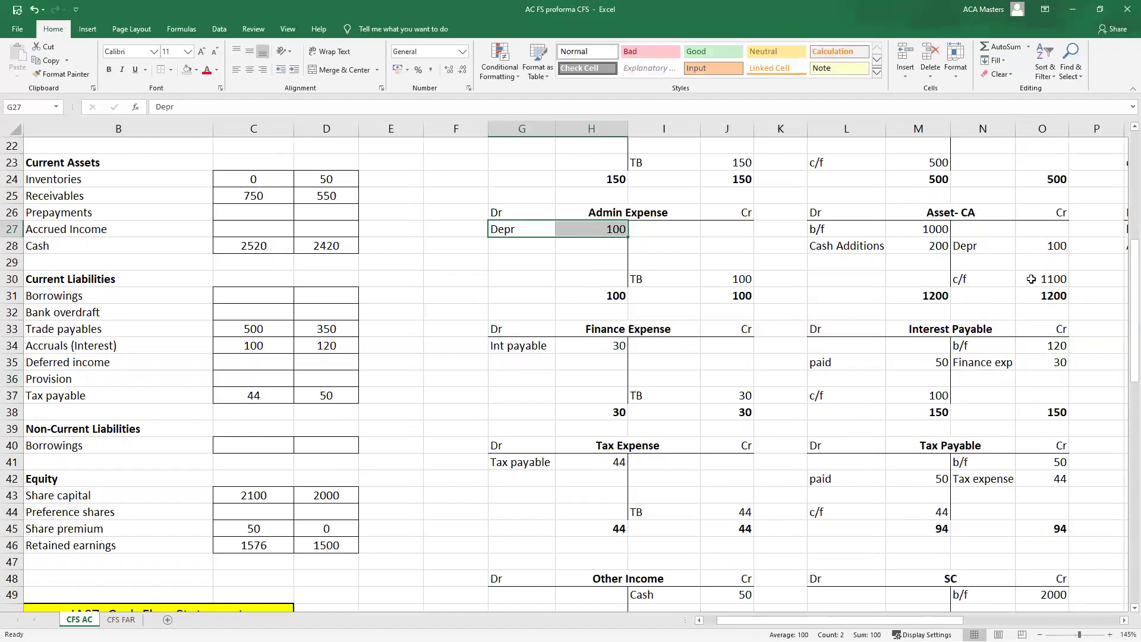
pyautogui.moveTo(982, 275); pyautogui.dragTo(1036, 278)
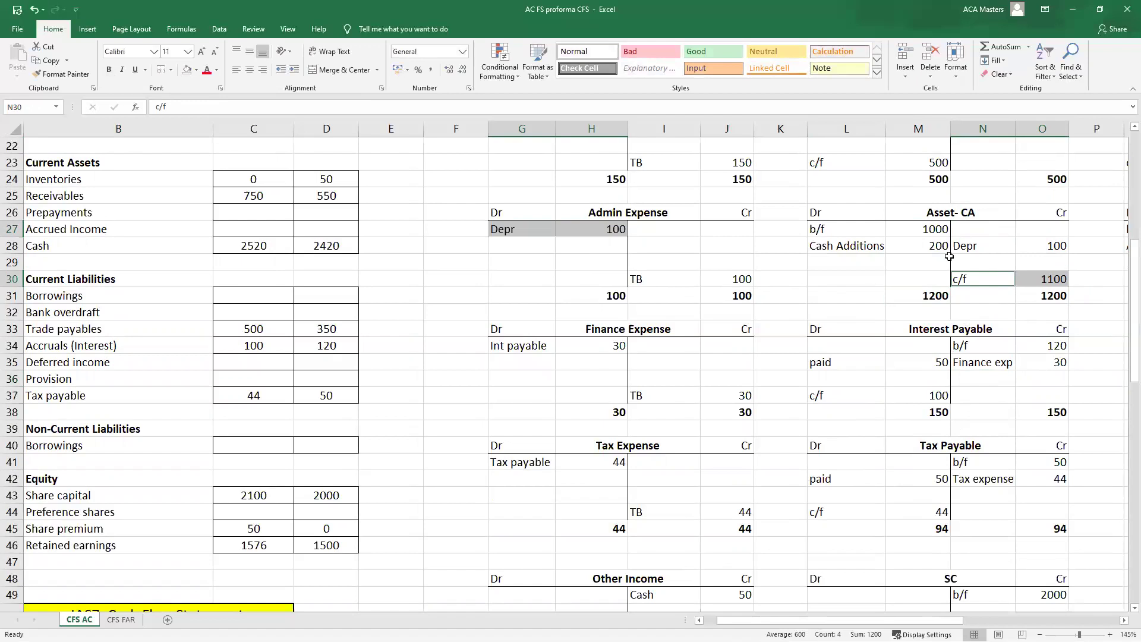
pyautogui.moveTo(940, 229); pyautogui.dragTo(936, 280)
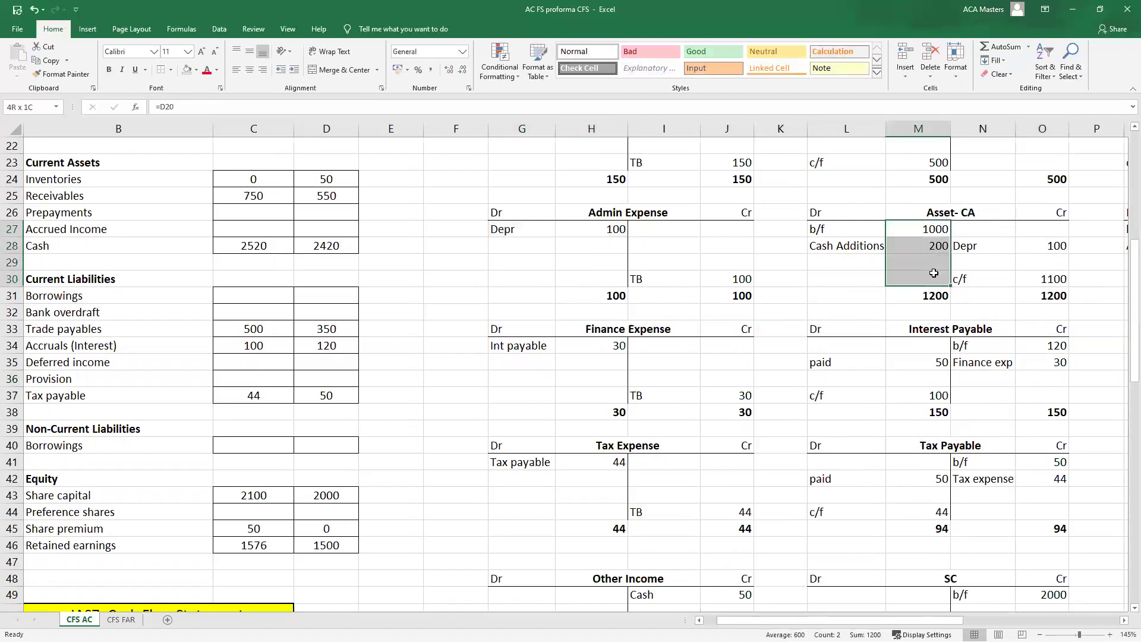
pyautogui.click(883, 232)
pyautogui.moveTo(838, 213); pyautogui.dragTo(1055, 297)
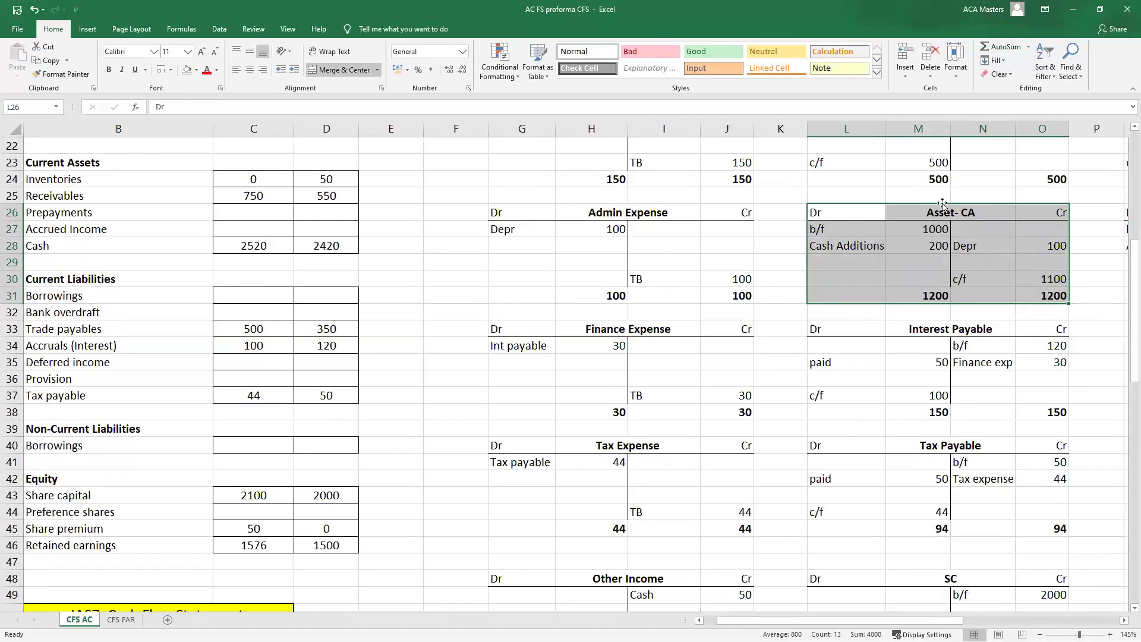
# - Locate the Asset - Cost and Asset- AC Depr accounts and make the Asset- AC Depr heading bold
pyautogui.moveTo(856, 620); pyautogui.dragTo(974, 620)
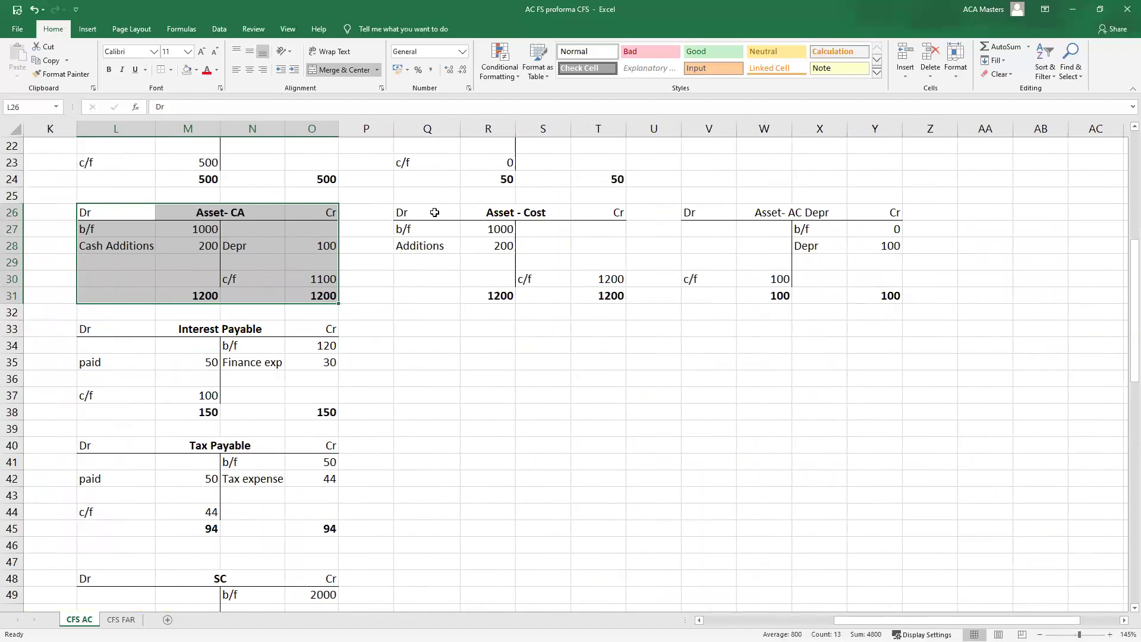
pyautogui.moveTo(434, 212); pyautogui.dragTo(591, 217)
pyautogui.moveTo(731, 213); pyautogui.dragTo(879, 210)
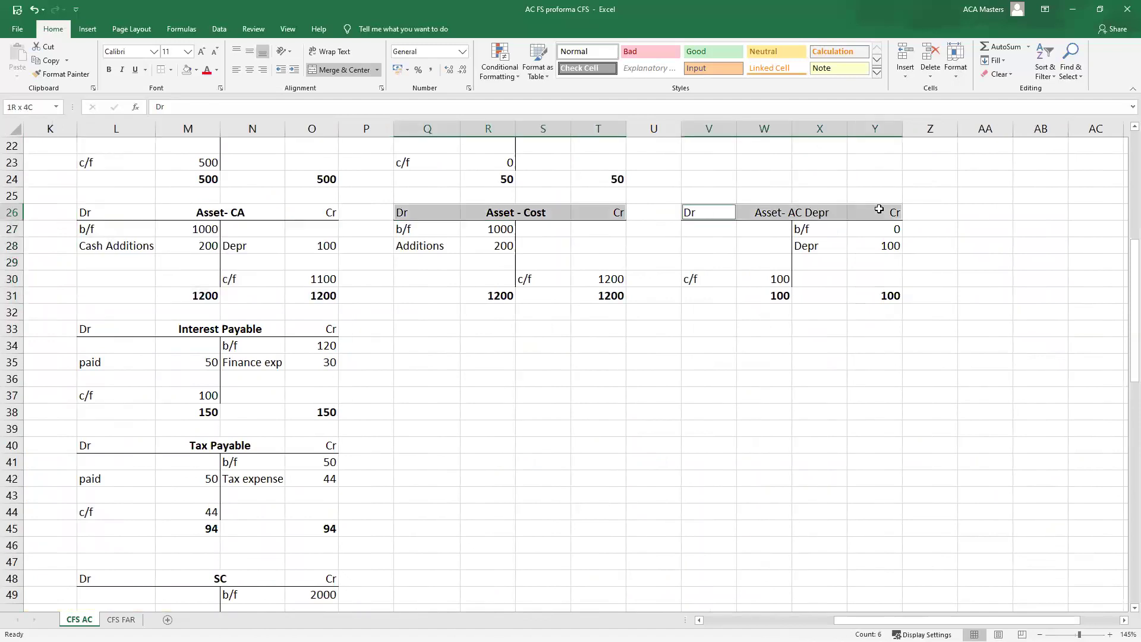
pyautogui.click(815, 216)
pyautogui.hotkey('ctrl', 'b')
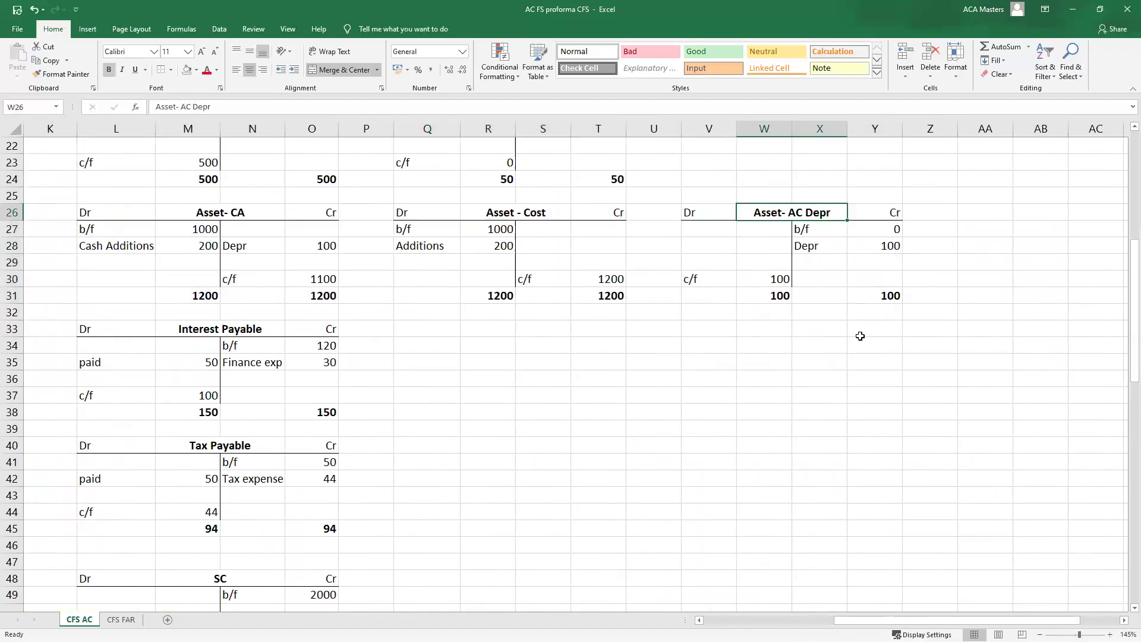
pyautogui.click(862, 331)
# - Compare the whole Asset- CA account with the separate Asset - Cost and Asset- AC Depr accounts
pyautogui.moveTo(117, 210); pyautogui.dragTo(328, 298)
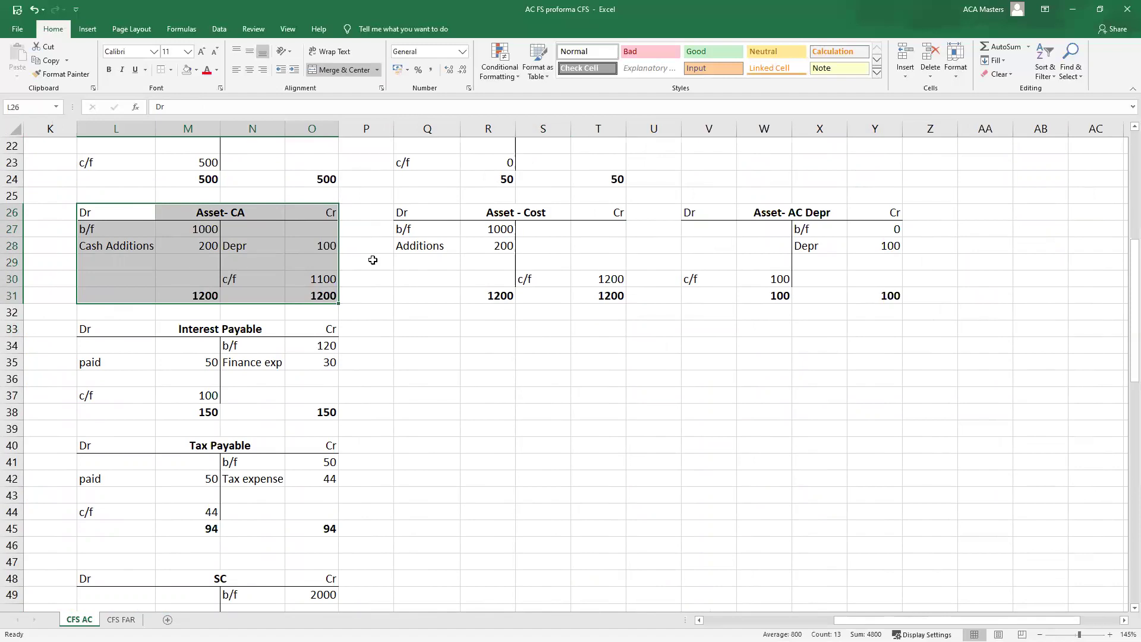
pyautogui.moveTo(433, 213); pyautogui.dragTo(612, 294)
pyautogui.keyDown('ctrl'); pyautogui.moveTo(707, 212); pyautogui.dragTo(871, 297); pyautogui.keyUp('ctrl')
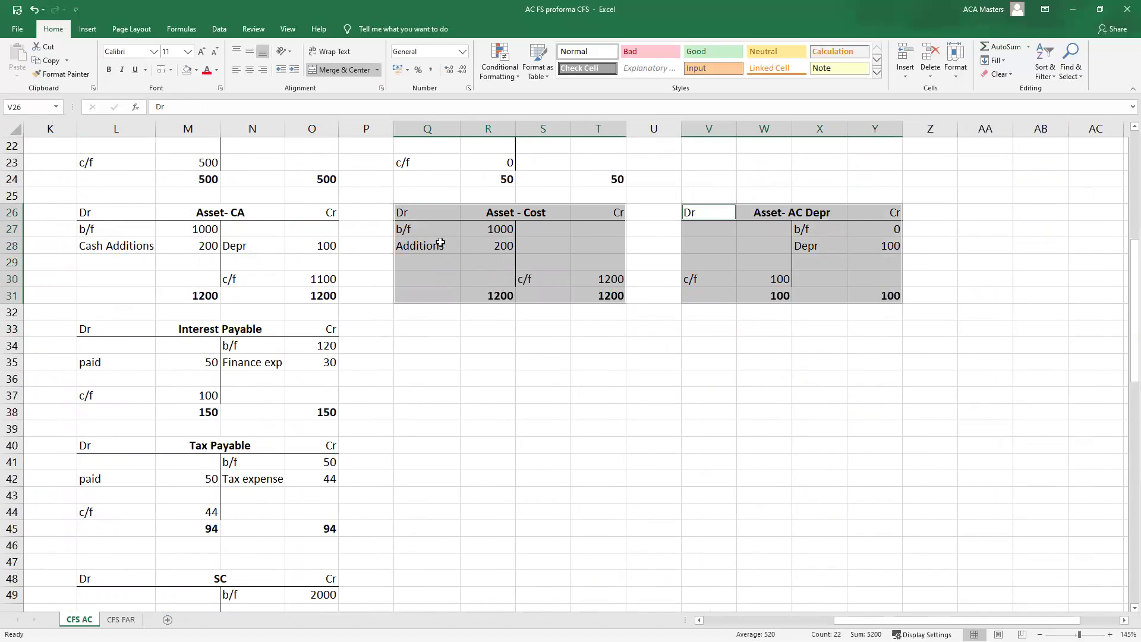
# - Examine the b/f line in Asset - Cost and the b/f, Depr and c/f lines in Asset- AC Depr
pyautogui.moveTo(428, 228); pyautogui.dragTo(469, 218)
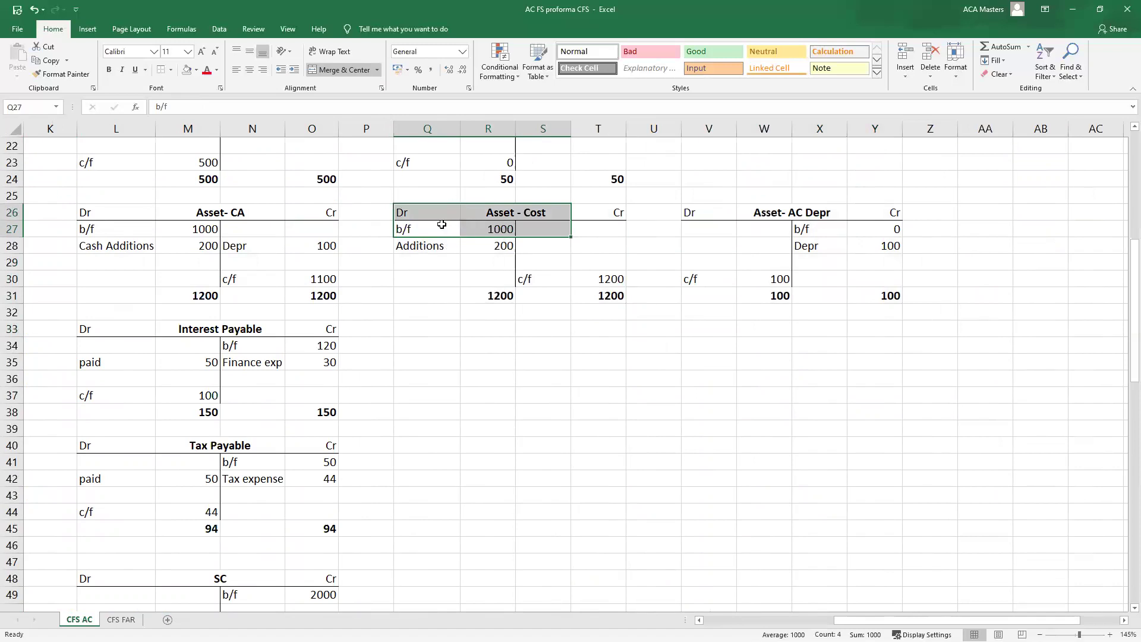
pyautogui.moveTo(830, 228); pyautogui.dragTo(880, 212)
pyautogui.moveTo(822, 245); pyautogui.dragTo(865, 244)
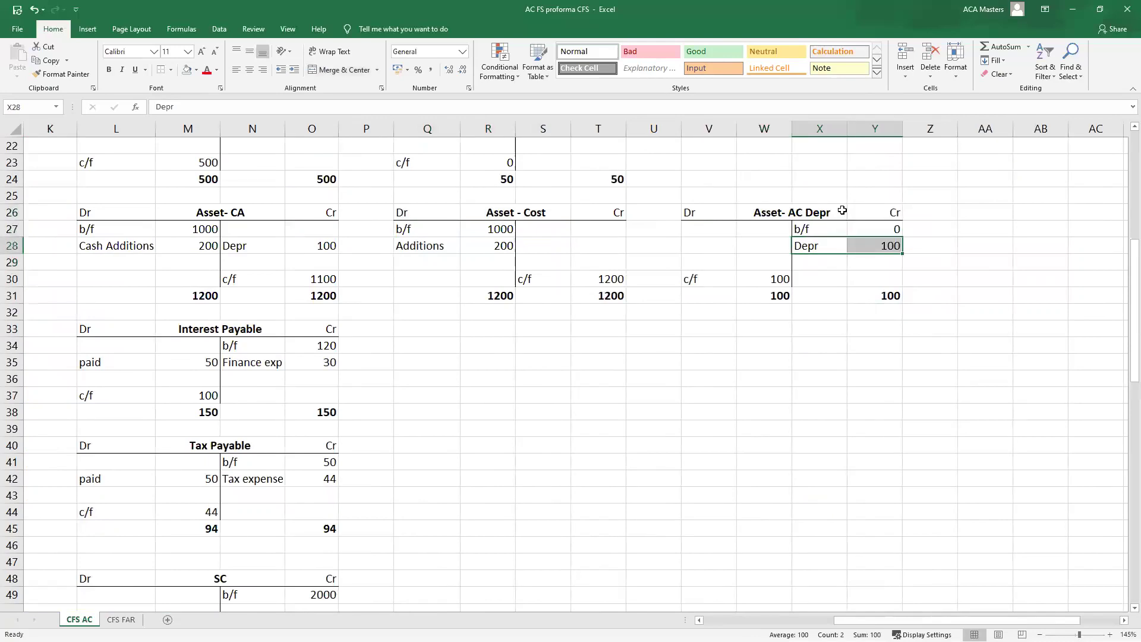
pyautogui.moveTo(690, 273); pyautogui.dragTo(751, 277)
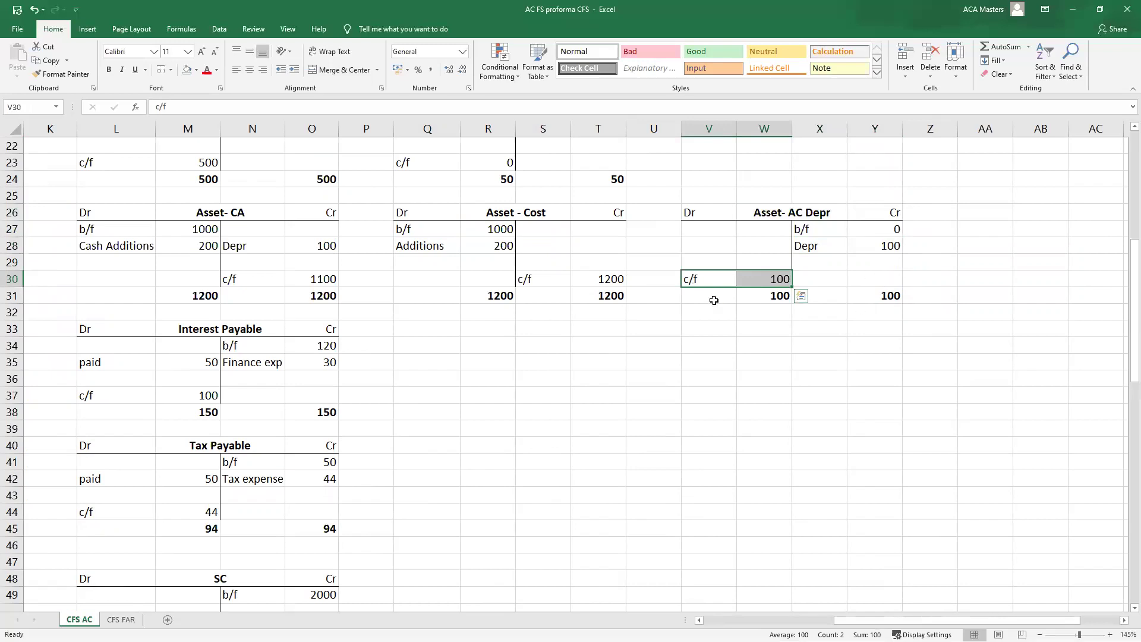
pyautogui.click(726, 330)
# - Review the credit side of the Asset- AC Depr account and the formula behind its c/f balance
pyautogui.moveTo(876, 288); pyautogui.dragTo(876, 231)
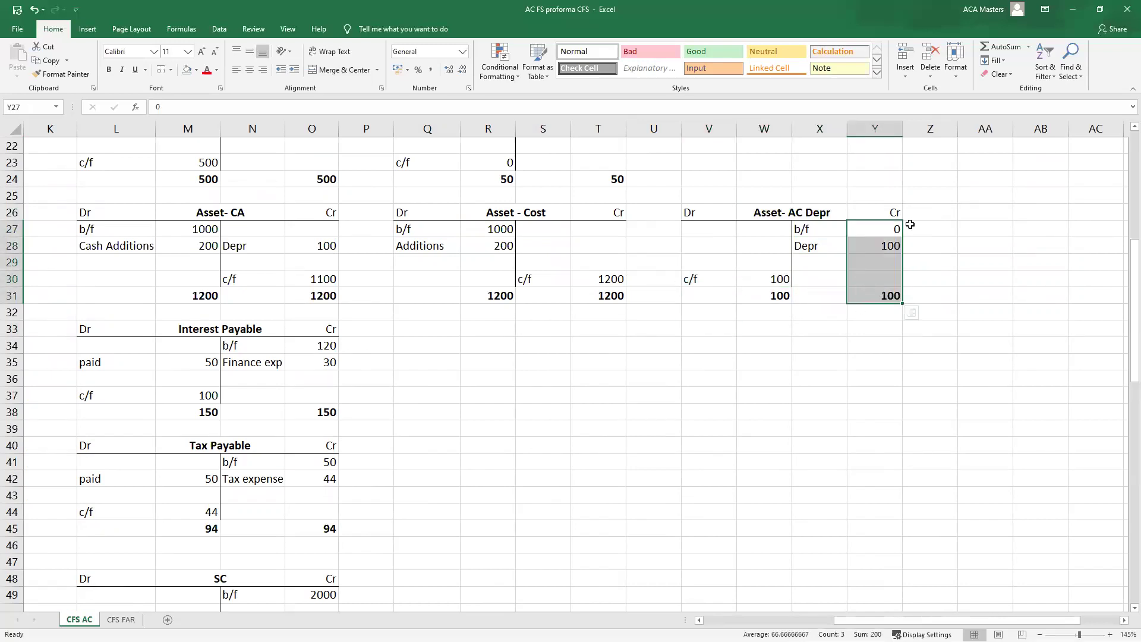
pyautogui.press('Left')
pyautogui.press('Left')
pyautogui.press('Up')
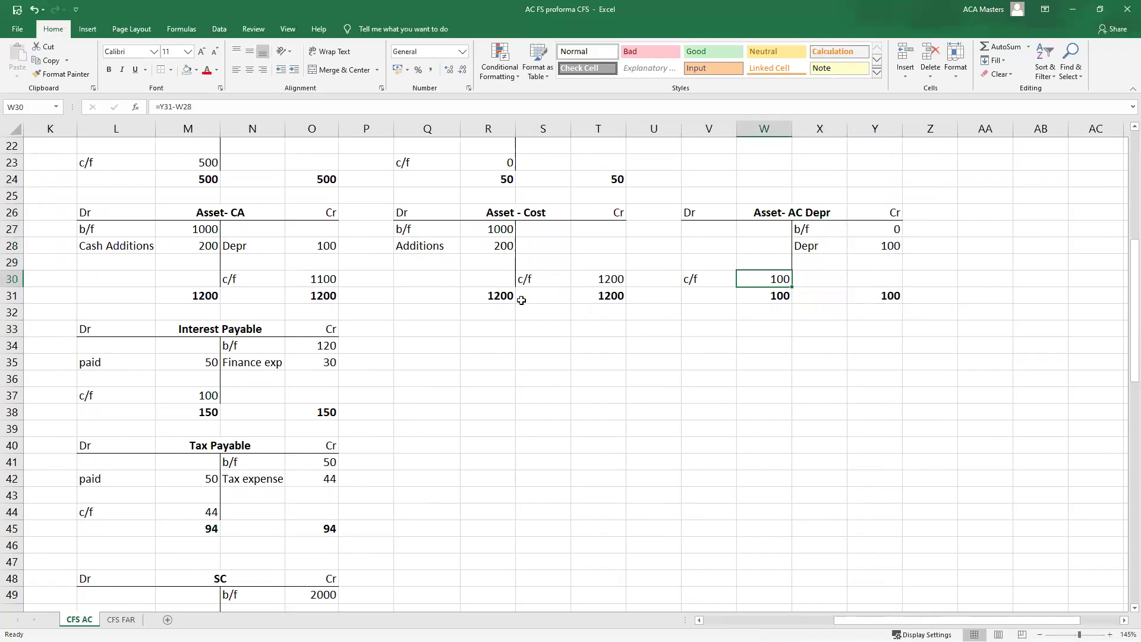
pyautogui.moveTo(892, 212); pyautogui.dragTo(892, 293)
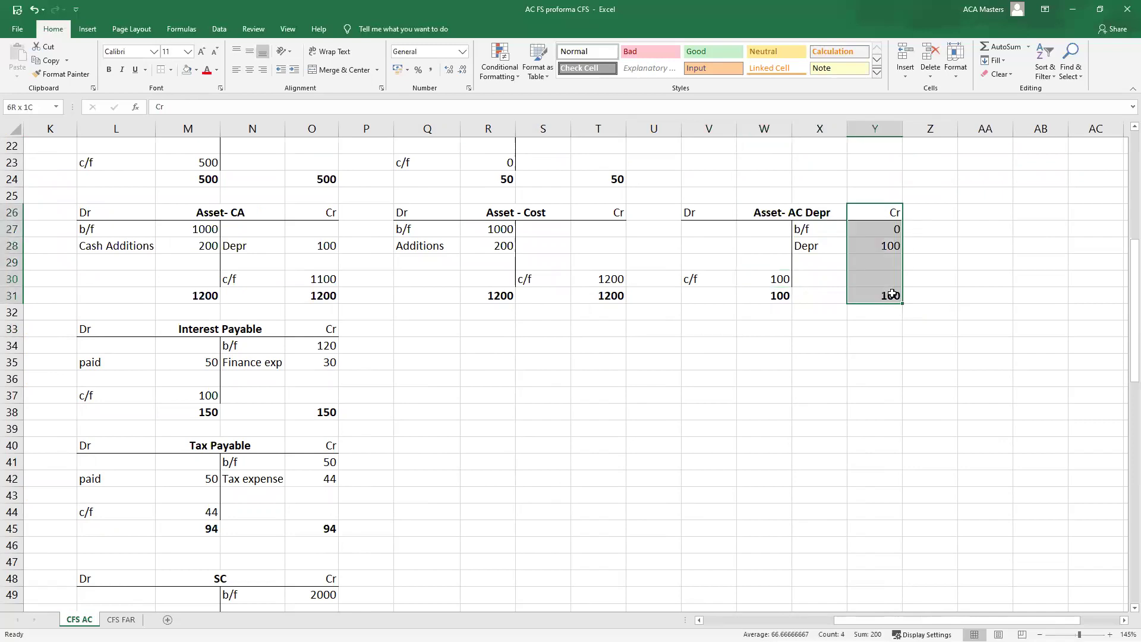
pyautogui.click(543, 427)
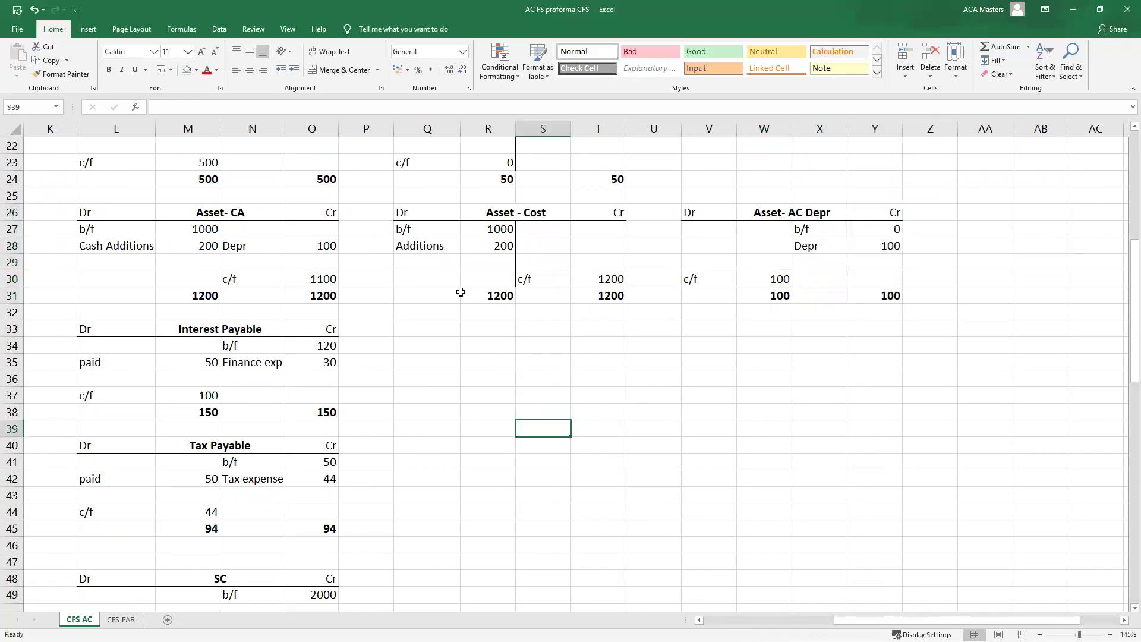
# - Review the Asset - Cost account, pair its c/f balance with the Asset- AC Depr c/f balance, and relate both to Asset- CA
pyautogui.click(421, 211)
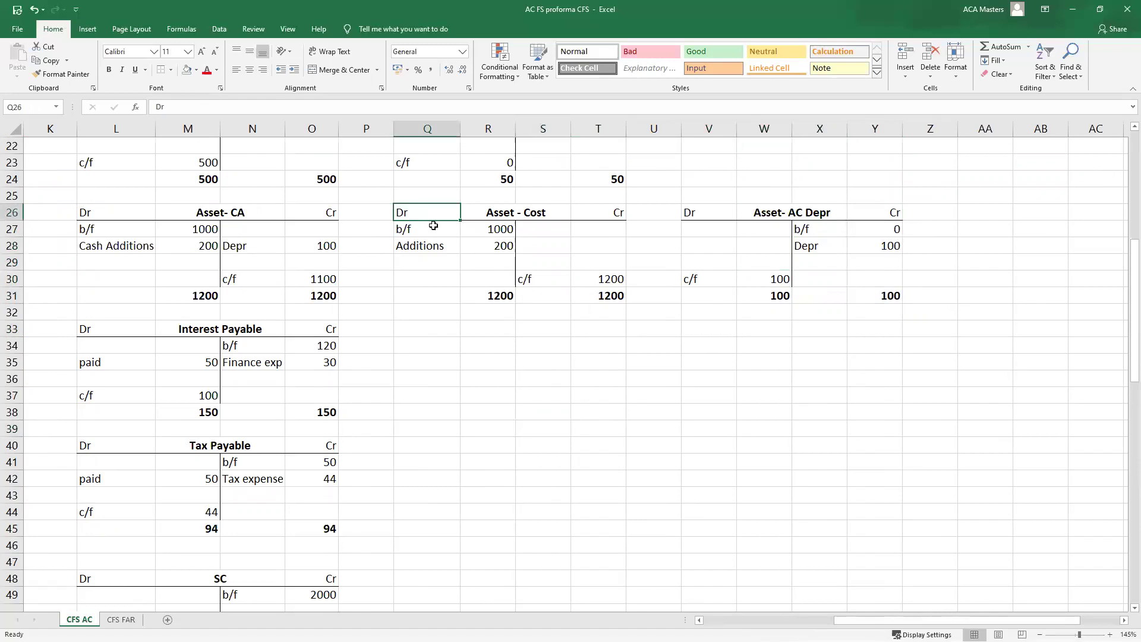
pyautogui.moveTo(428, 215); pyautogui.dragTo(602, 297)
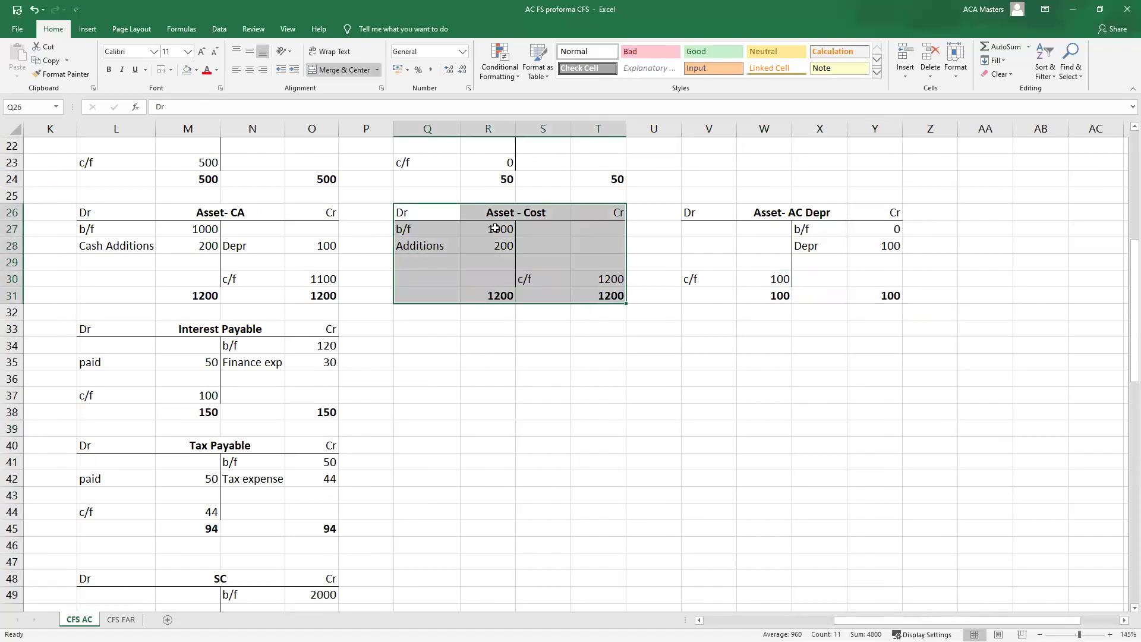
pyautogui.click(606, 279)
pyautogui.keyDown('ctrl'); pyautogui.click(749, 279); pyautogui.keyUp('ctrl')
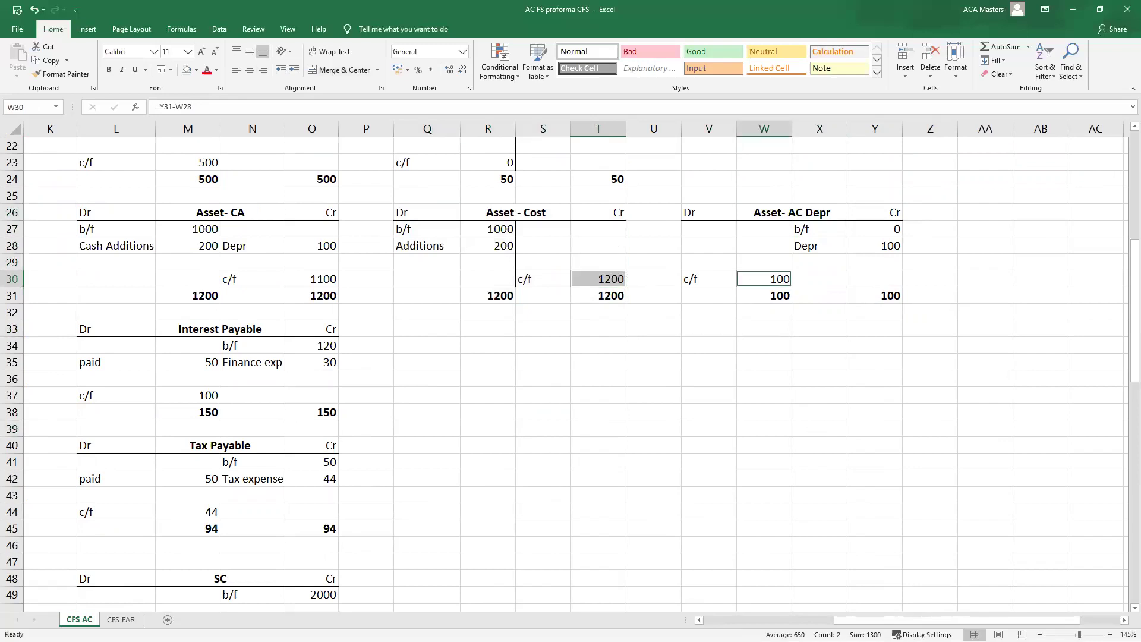
pyautogui.hscroll(-5, 596, 305)
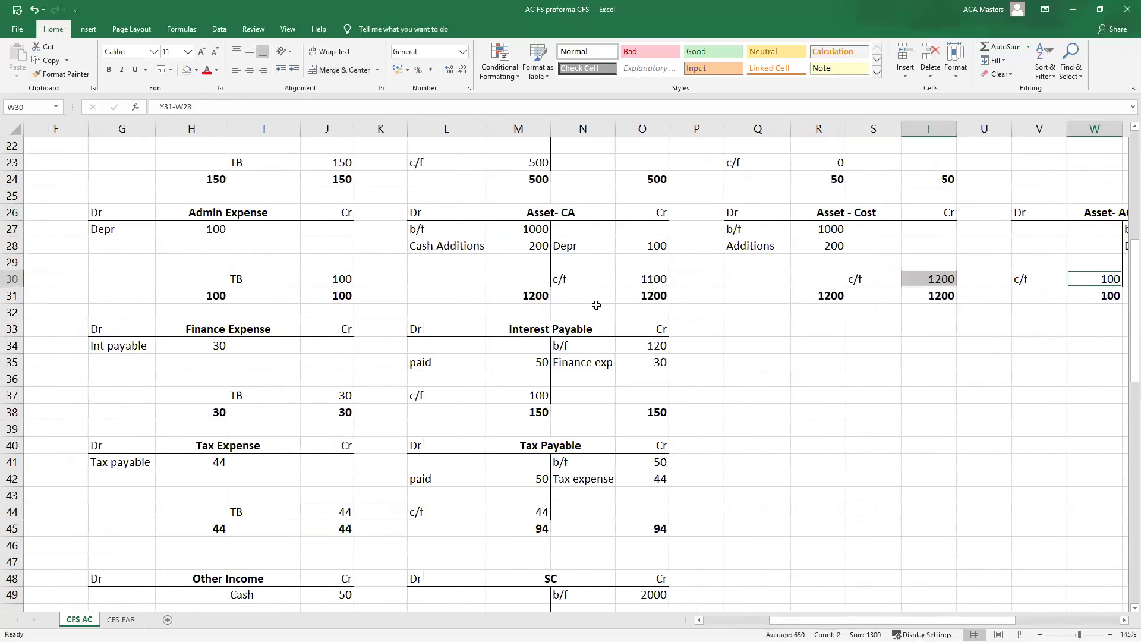
pyautogui.moveTo(494, 216); pyautogui.dragTo(657, 215)
# - Enter the row labels Cost, Ac Depr and CA in R34:R36 below the Asset - Cost account
pyautogui.click(794, 347)
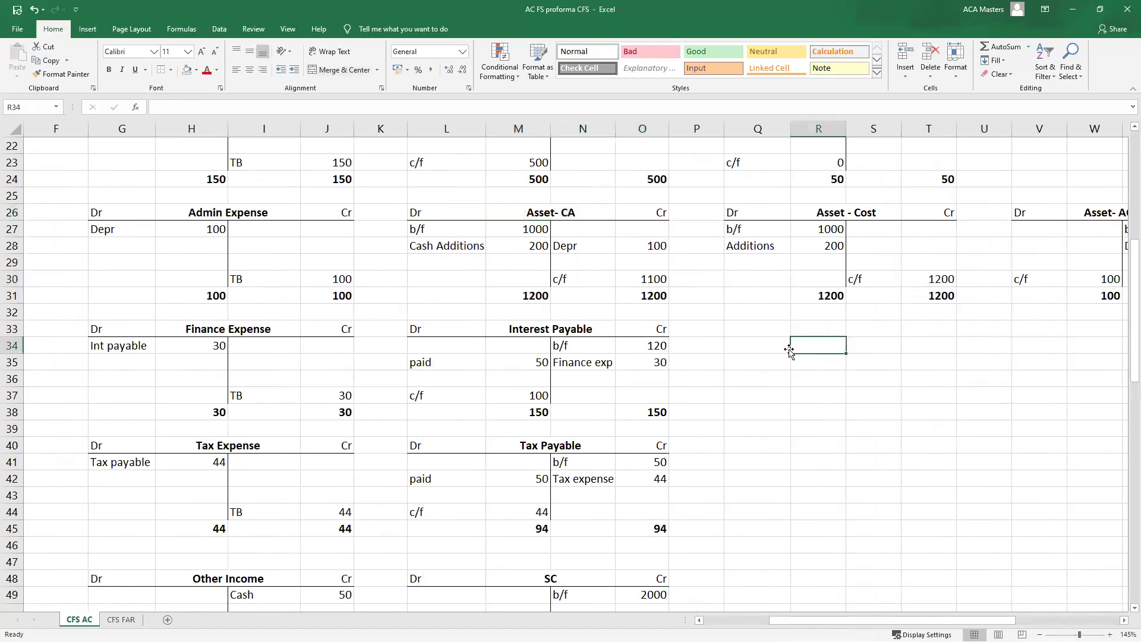
pyautogui.write('Cost')
pyautogui.press('Return')
pyautogui.write('Ac Depr')
pyautogui.press('Return')
pyautogui.write('CA')
pyautogui.press('Tab')
pyautogui.press('Up')
pyautogui.press('Up')
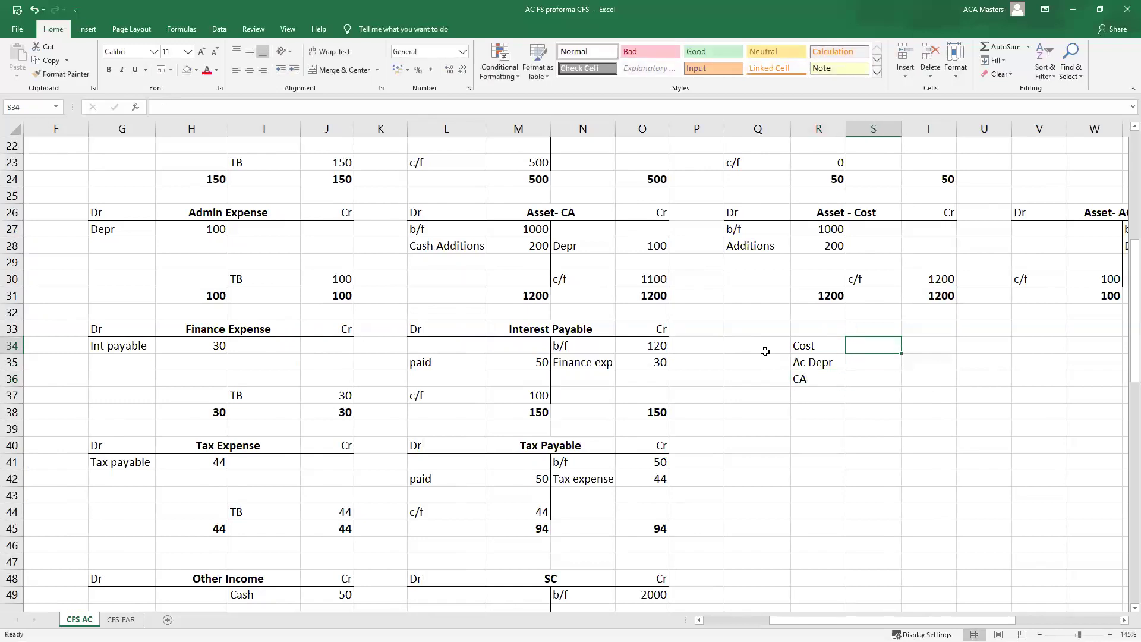
# - Enter 1200 for Cost in S34 and -100 for Ac Depr in S35
pyautogui.write('1100')
pyautogui.press('Return')
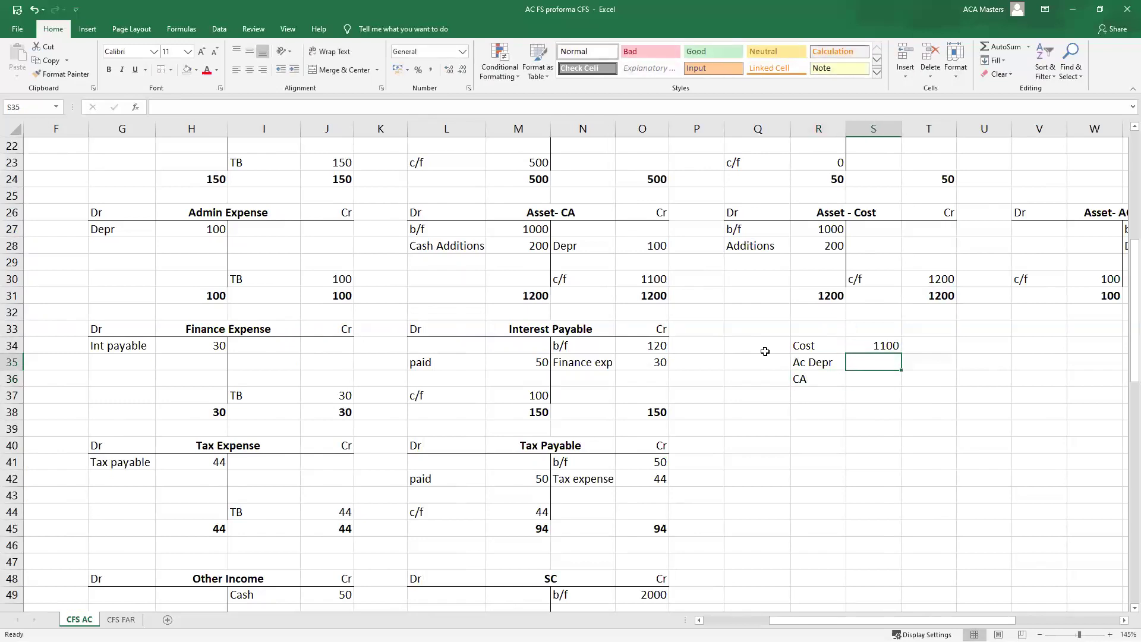
pyautogui.click(886, 350)
pyautogui.write('12')
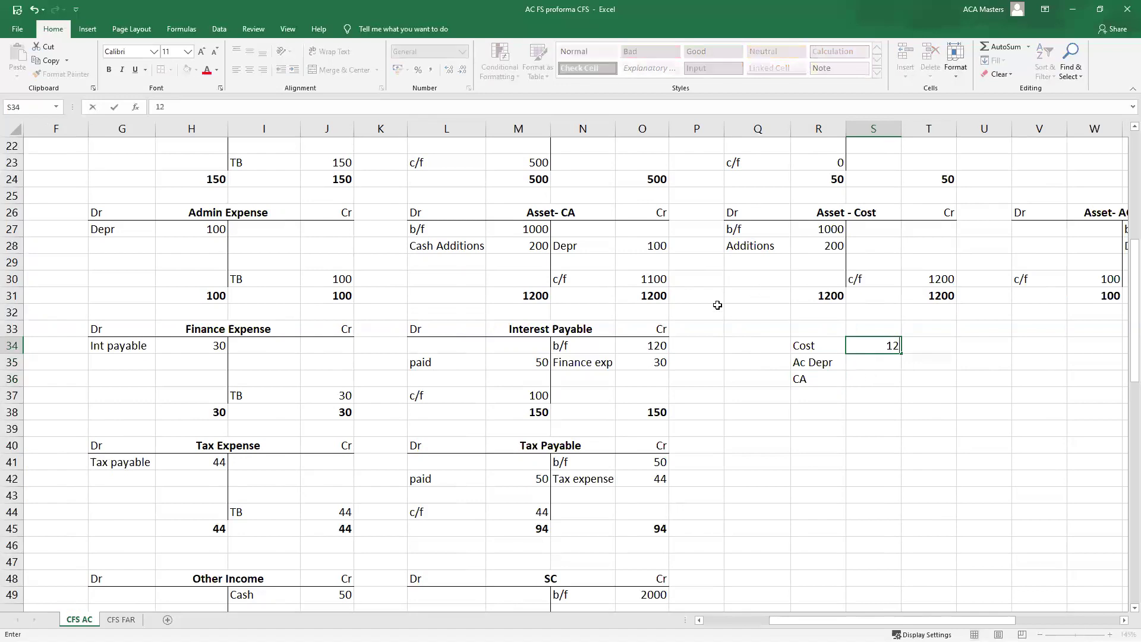
pyautogui.press('Return')
pyautogui.write('-100')
pyautogui.press('Return')
# - Check the Asset- AC Depr account and calculate CA in S36 as the sum of S34:S35
pyautogui.moveTo(903, 620); pyautogui.dragTo(929, 620)
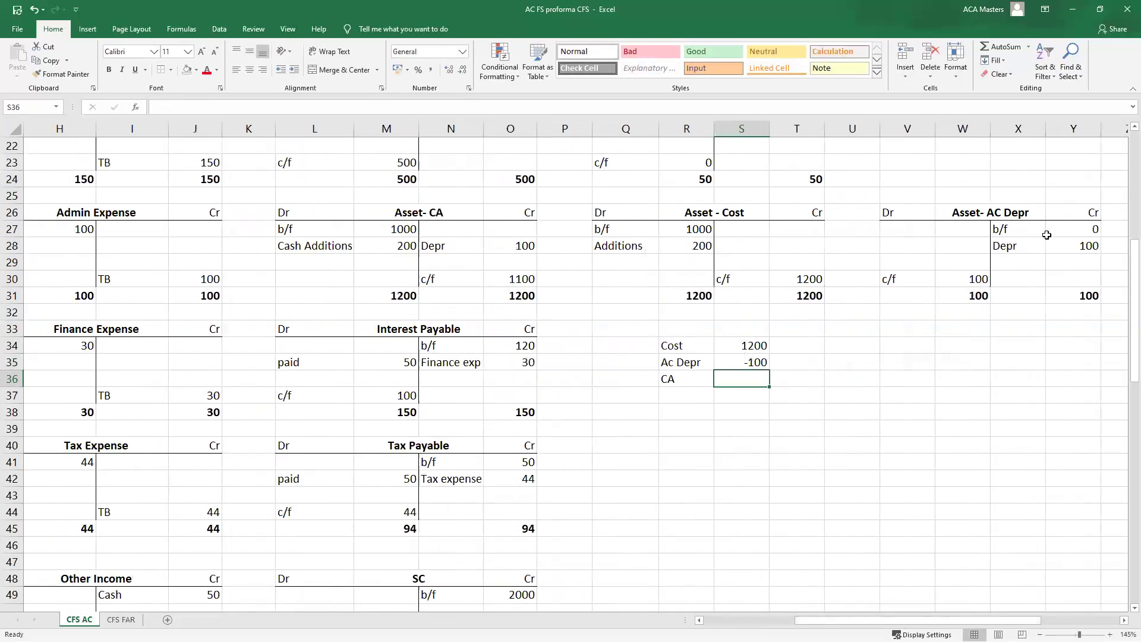
pyautogui.moveTo(1043, 235); pyautogui.dragTo(1090, 229)
pyautogui.click(758, 378)
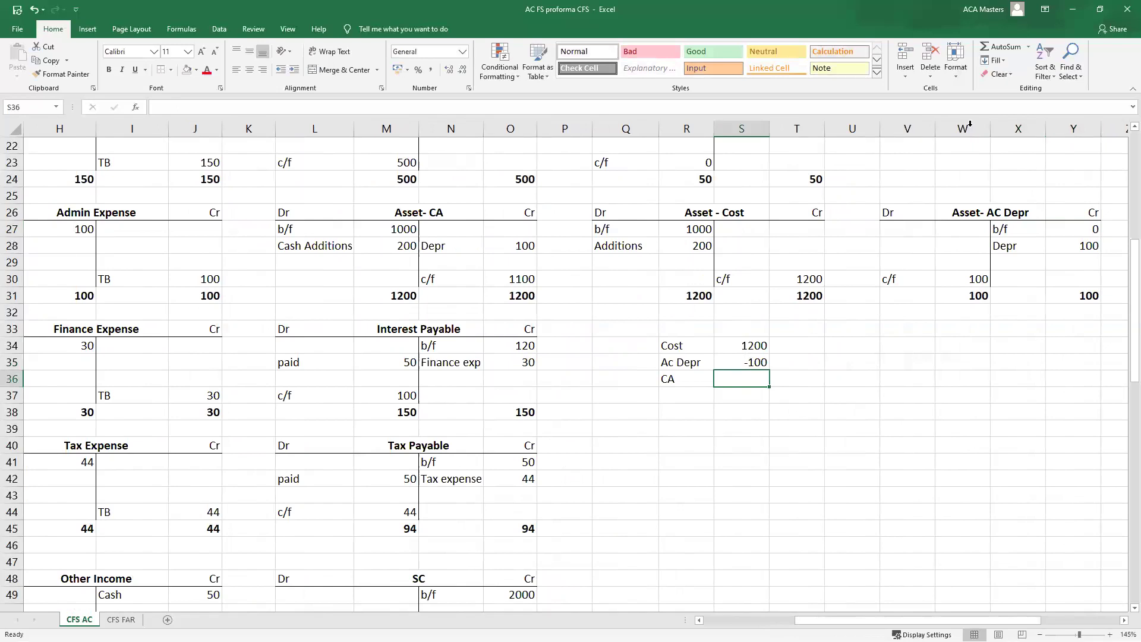
pyautogui.click(1002, 49)
pyautogui.press('Return')
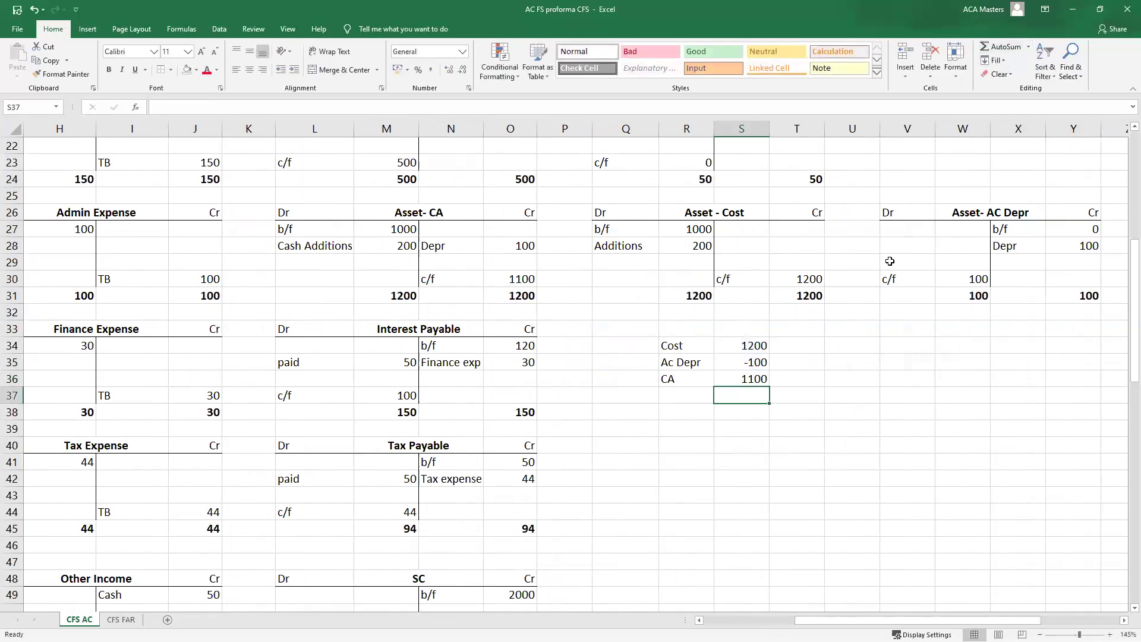
# - Clear the Cost, Ac Depr and CA working from R33:S36
pyautogui.moveTo(757, 375); pyautogui.dragTo(690, 332)
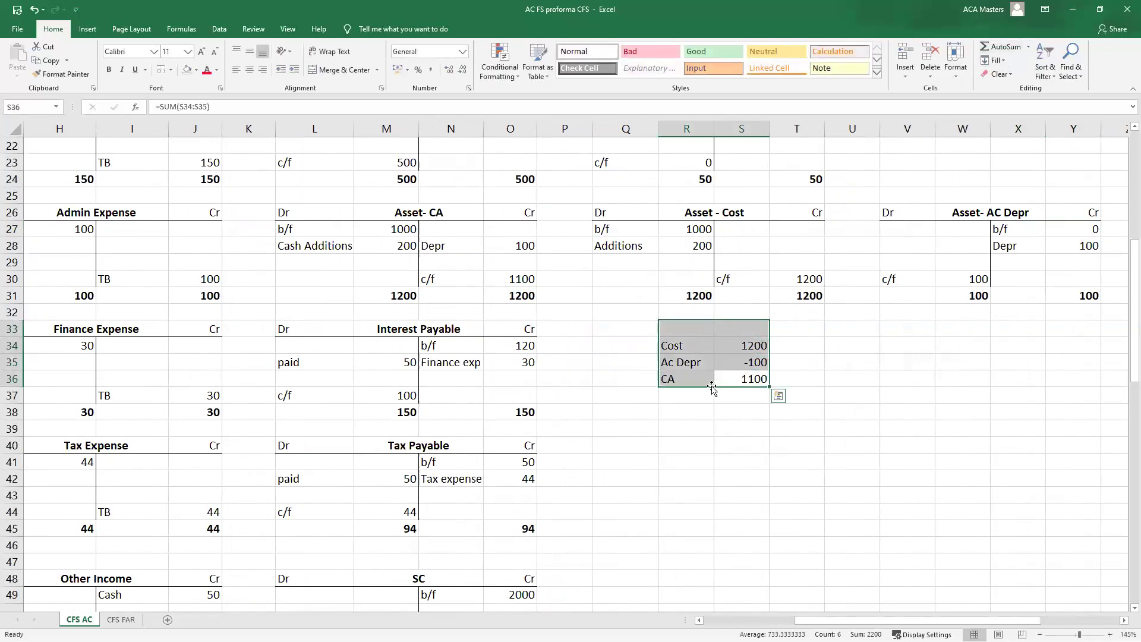
pyautogui.press('Delete')
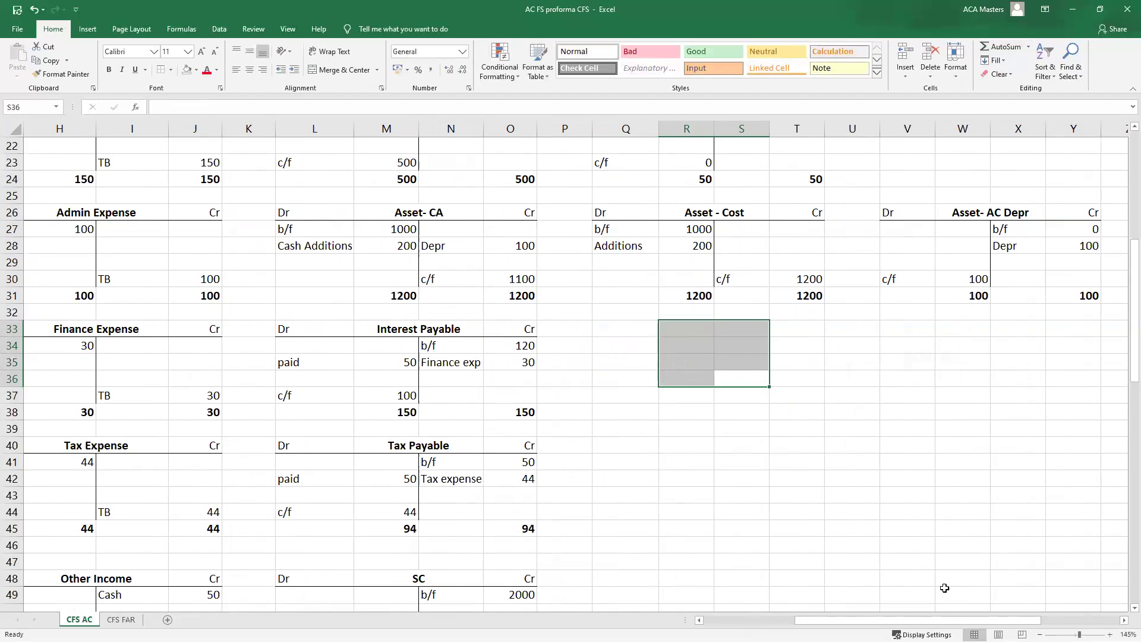
# - Examine the Int payable debit in Finance Expense and pair it with the Finance exp credit in Interest Payable
pyautogui.hscroll(-7, 778, 503)
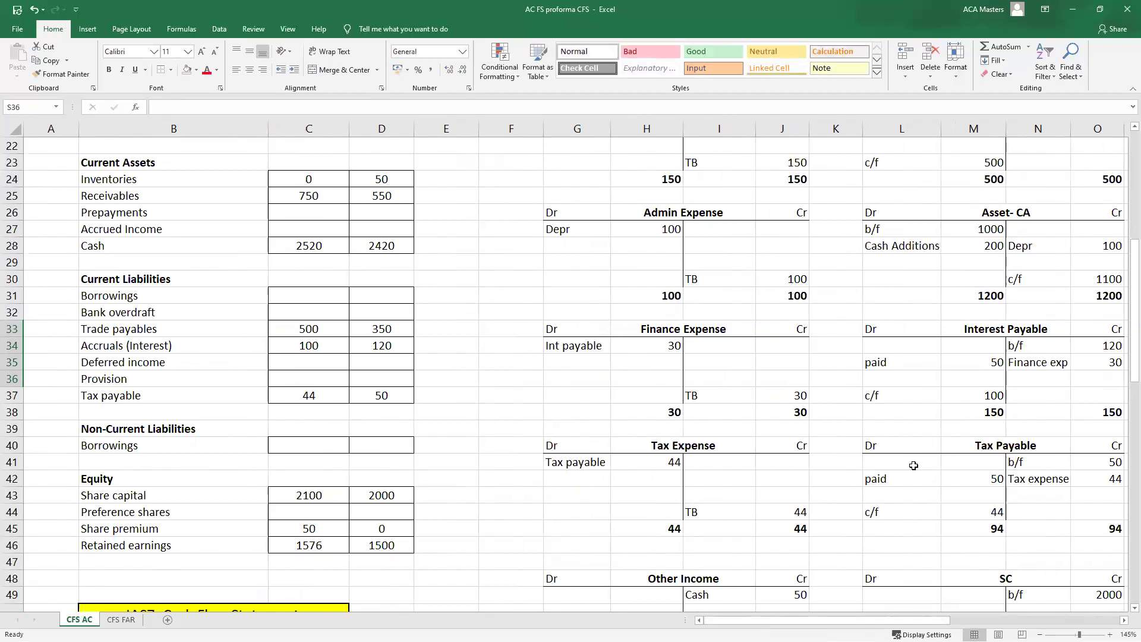
pyautogui.scroll(-1, 797, 371)
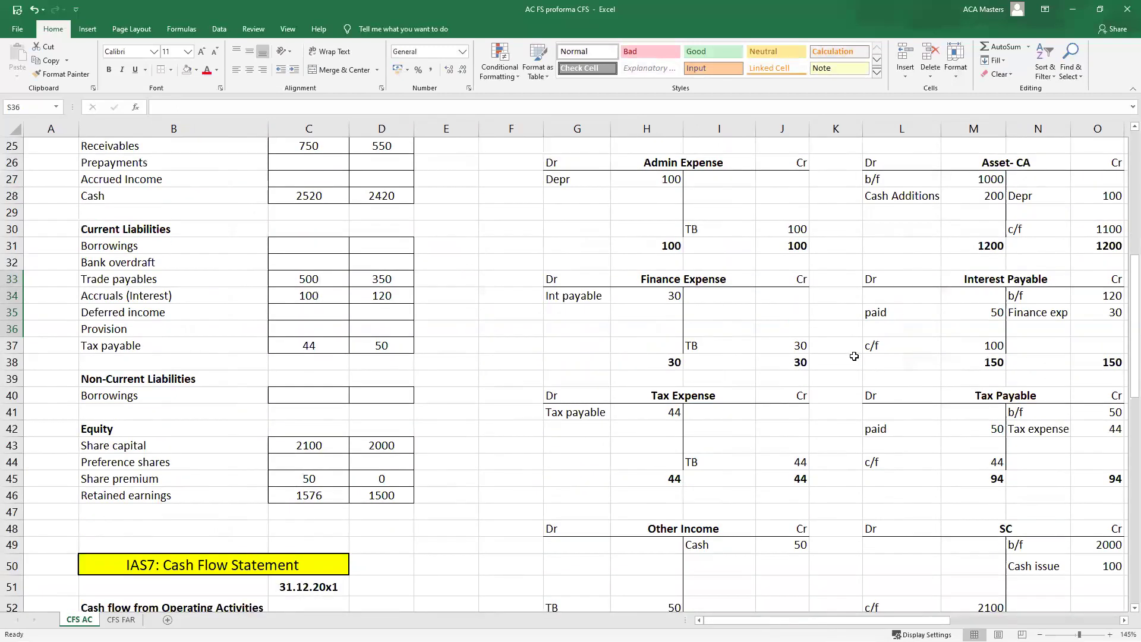
pyautogui.moveTo(588, 278); pyautogui.dragTo(794, 362)
pyautogui.moveTo(584, 292); pyautogui.dragTo(636, 279)
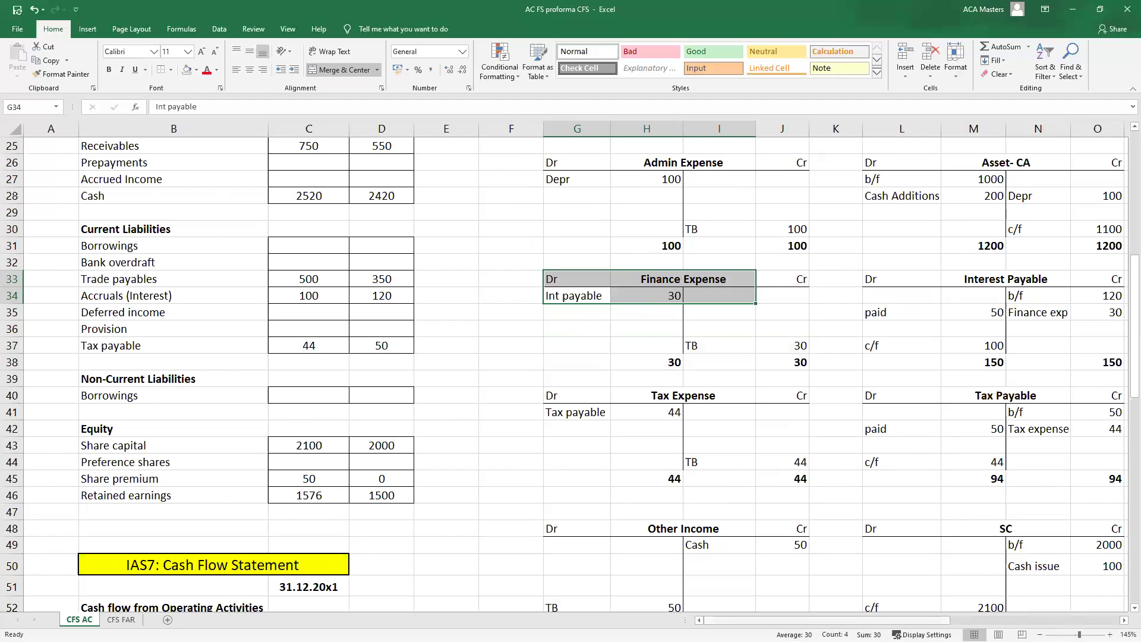
pyautogui.hscroll(3, 813, 366)
pyautogui.moveTo(811, 319); pyautogui.dragTo(836, 317)
pyautogui.moveTo(811, 281); pyautogui.dragTo(837, 283)
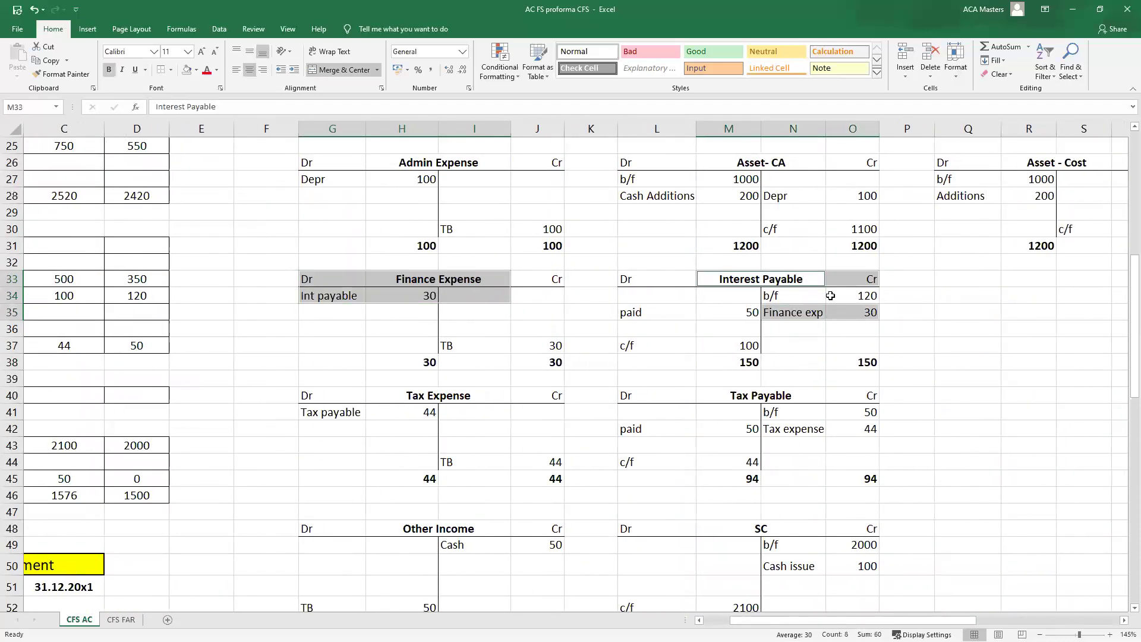
# - Compare the Cash Additions debit in Asset- CA with the PPE credit in the Cash account
pyautogui.scroll(8, 812, 329)
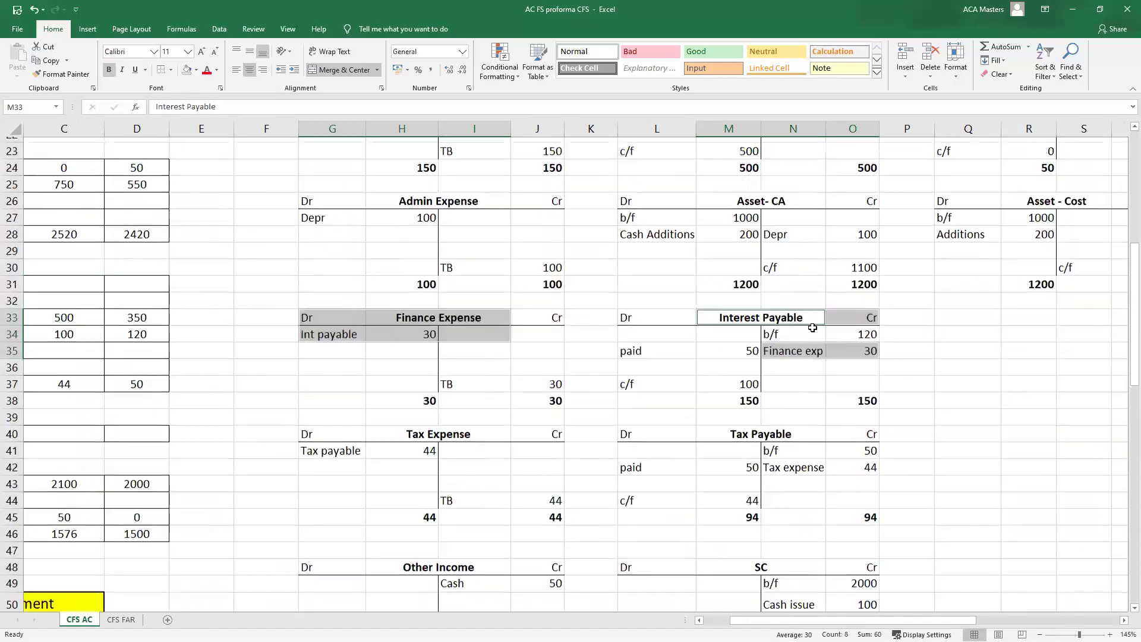
pyautogui.scroll(-8, 816, 227)
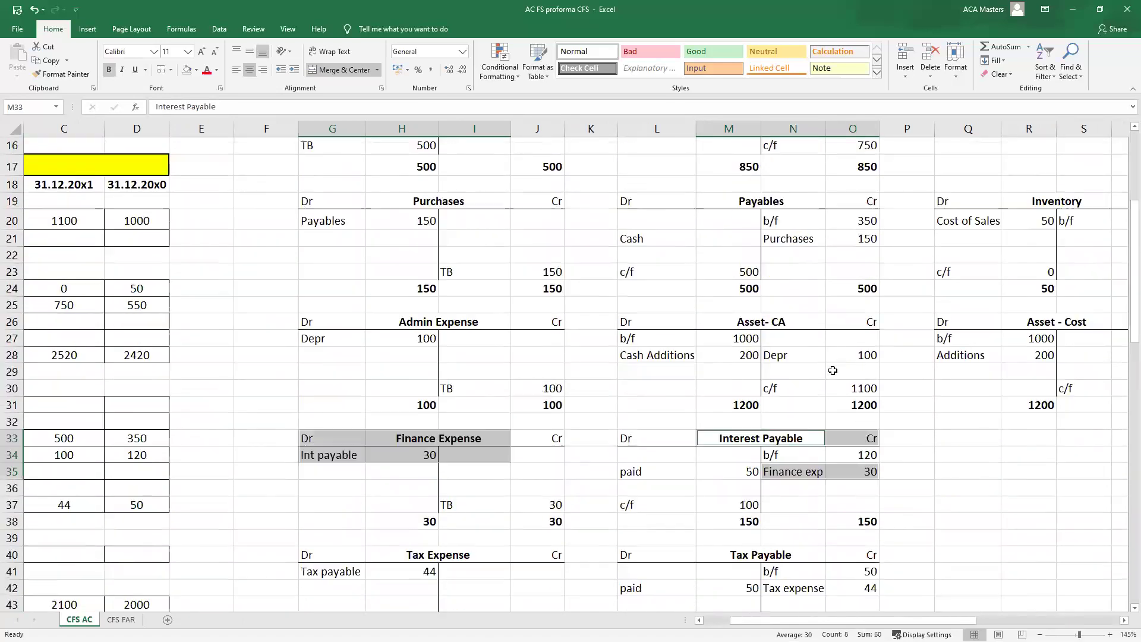
pyautogui.scroll(5, 839, 353)
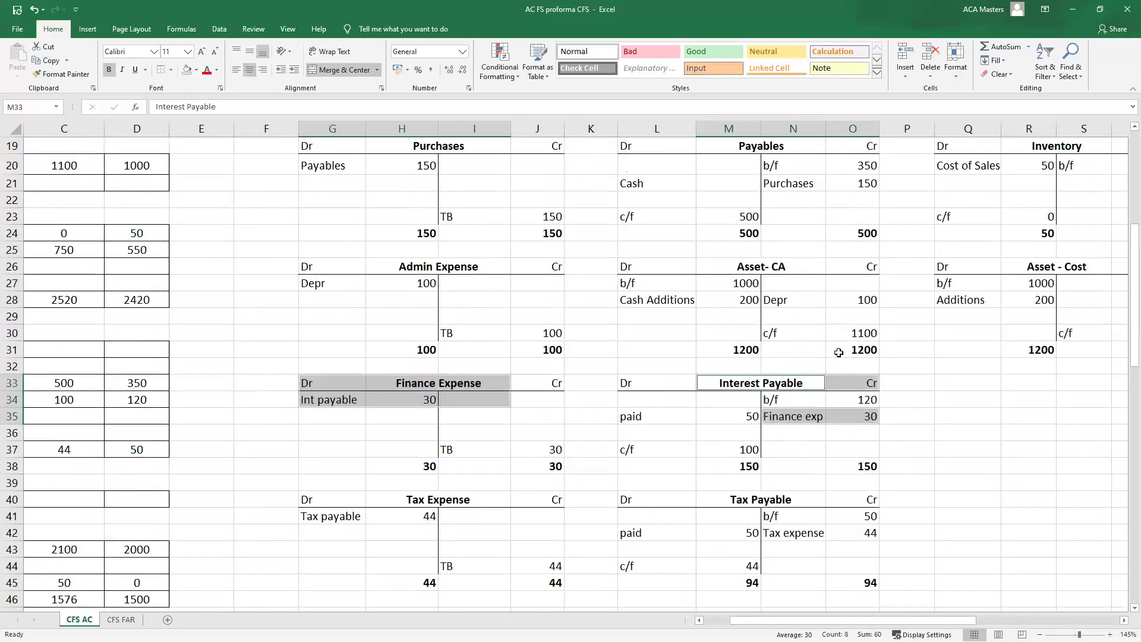
pyautogui.moveTo(666, 453); pyautogui.dragTo(723, 455)
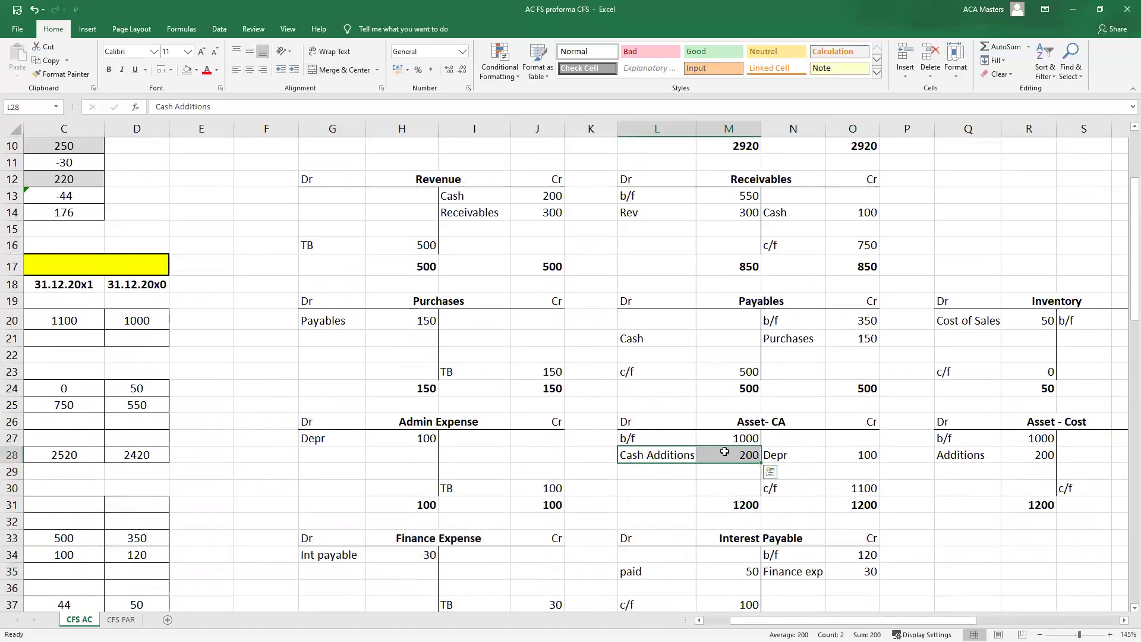
pyautogui.hotkey('ctrl', 'q')
pyautogui.click(669, 453)
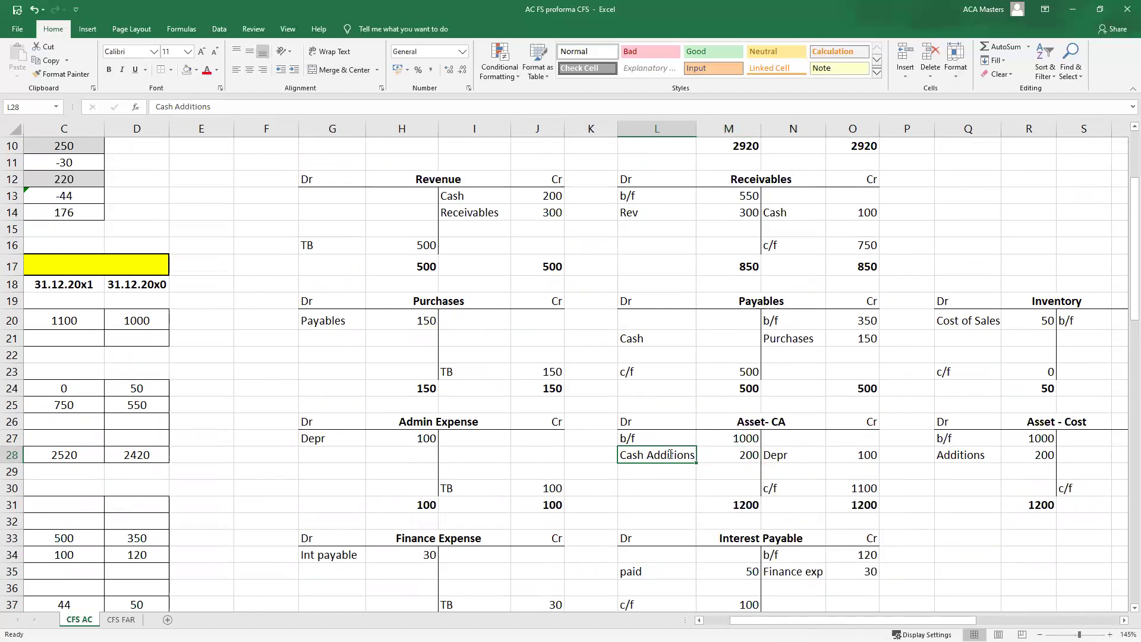
pyautogui.moveTo(729, 453); pyautogui.dragTo(677, 453)
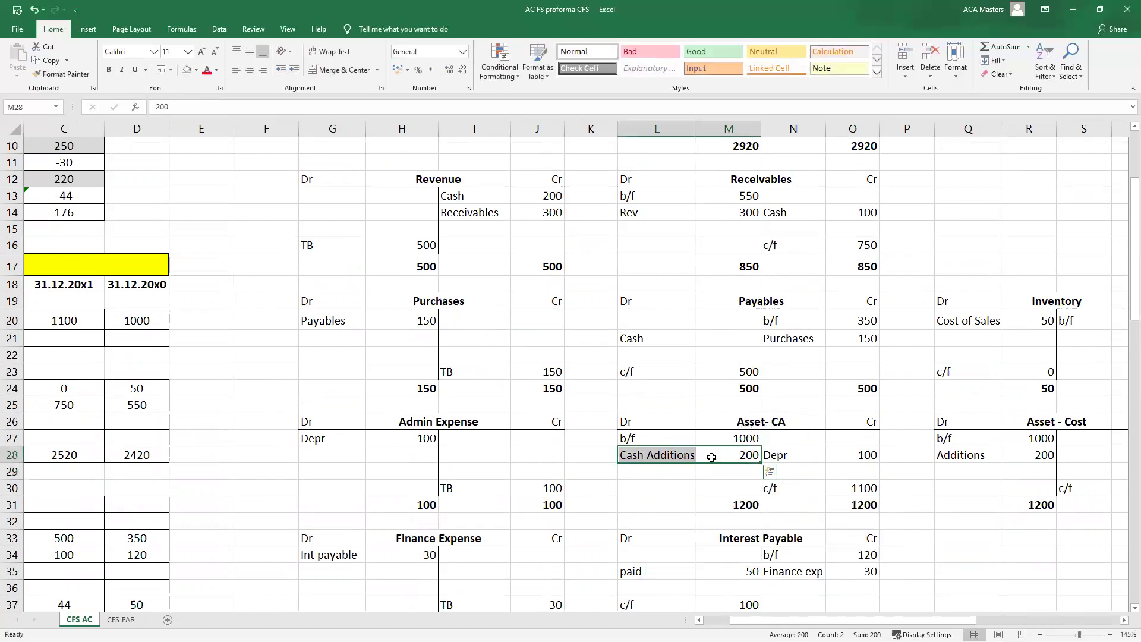
pyautogui.keyDown('ctrl'); pyautogui.click(675, 422); pyautogui.keyUp('ctrl')
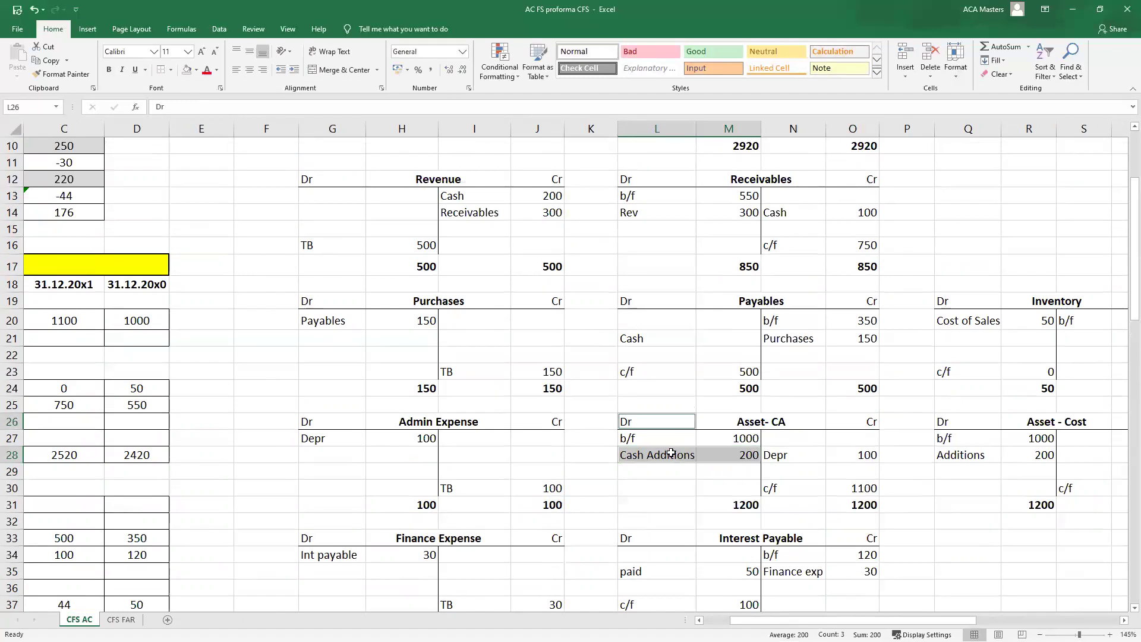
pyautogui.scroll(3, 740, 418)
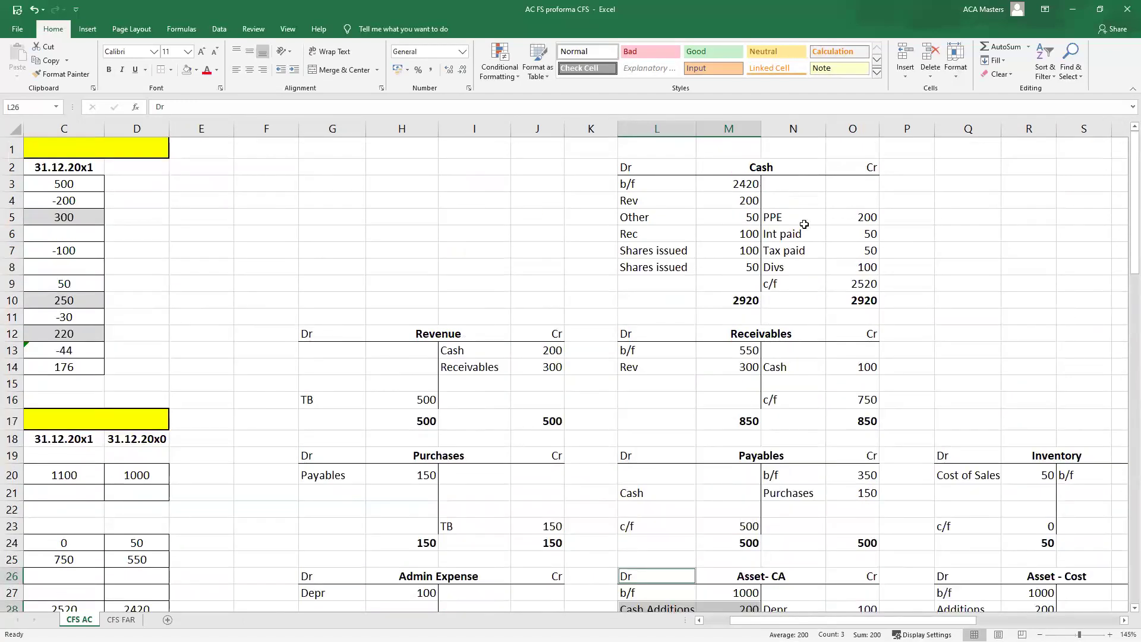
pyautogui.moveTo(803, 224); pyautogui.dragTo(838, 224)
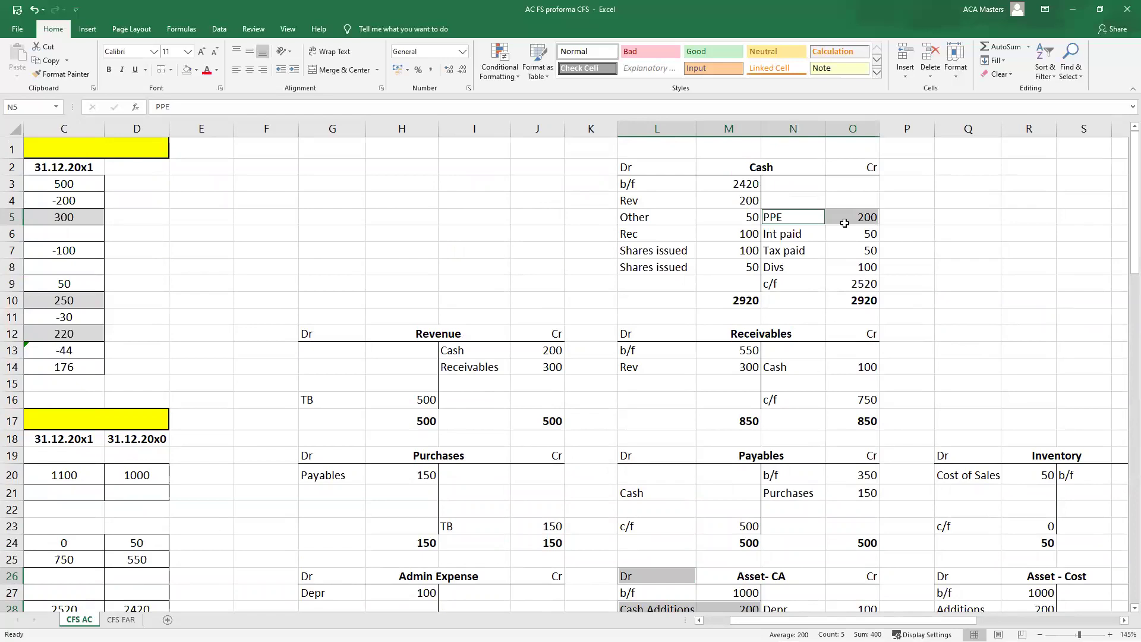
# - Review the Interest Payable account, then examine the debit side of Tax Expense and its Tax payable amount
pyautogui.scroll(-4, 818, 357)
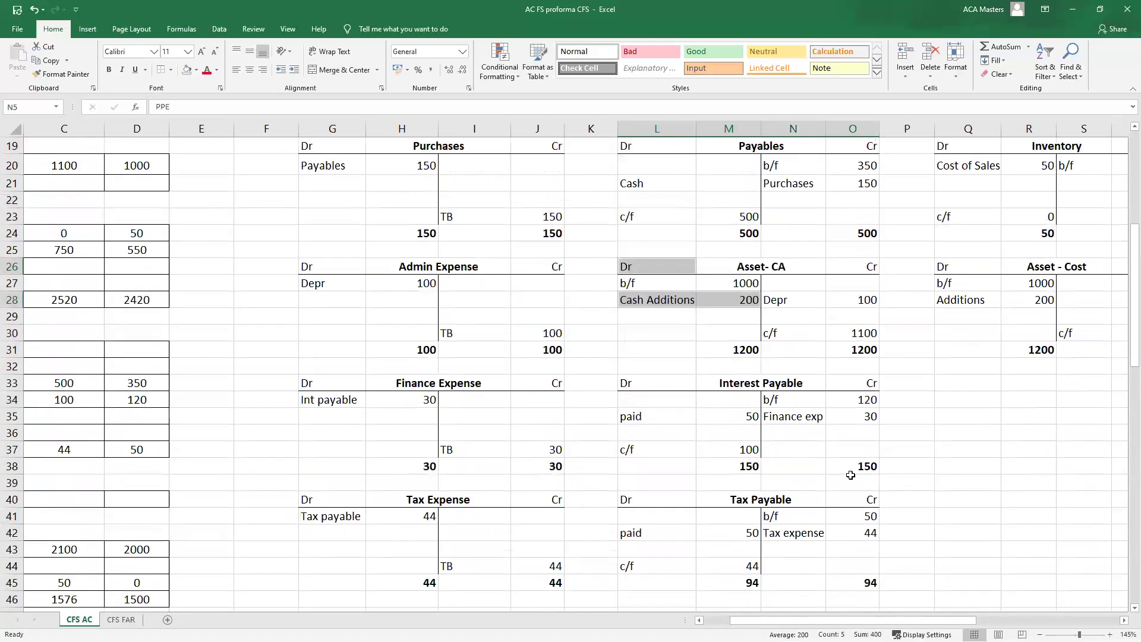
pyautogui.scroll(2, 850, 476)
pyautogui.scroll(-4, 869, 341)
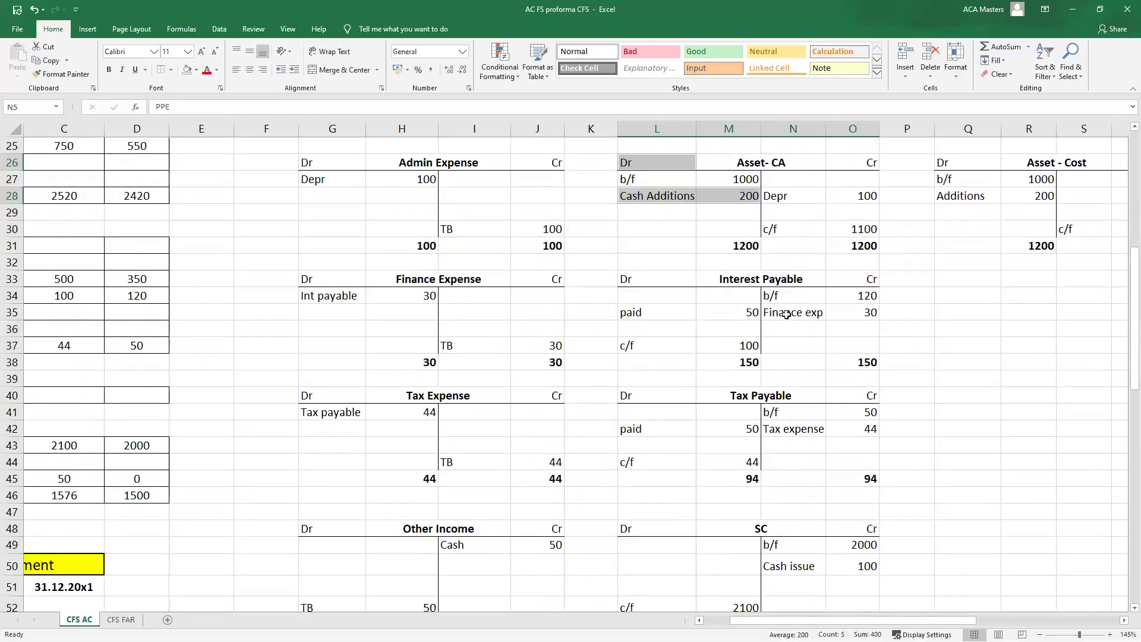
pyautogui.scroll(-2, 648, 361)
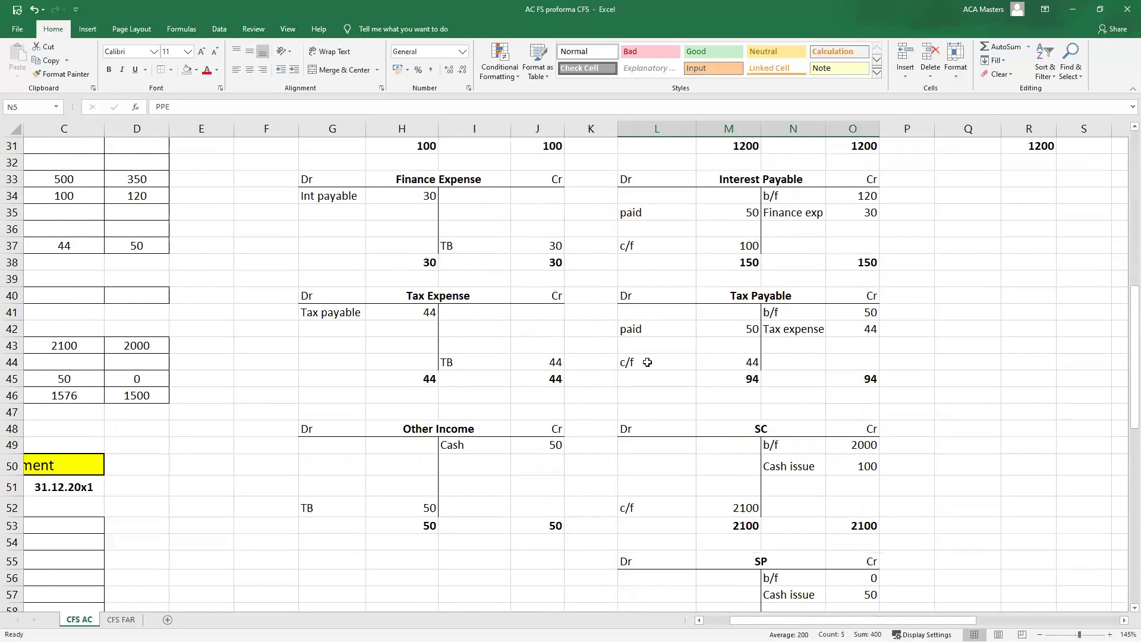
pyautogui.click(1015, 364)
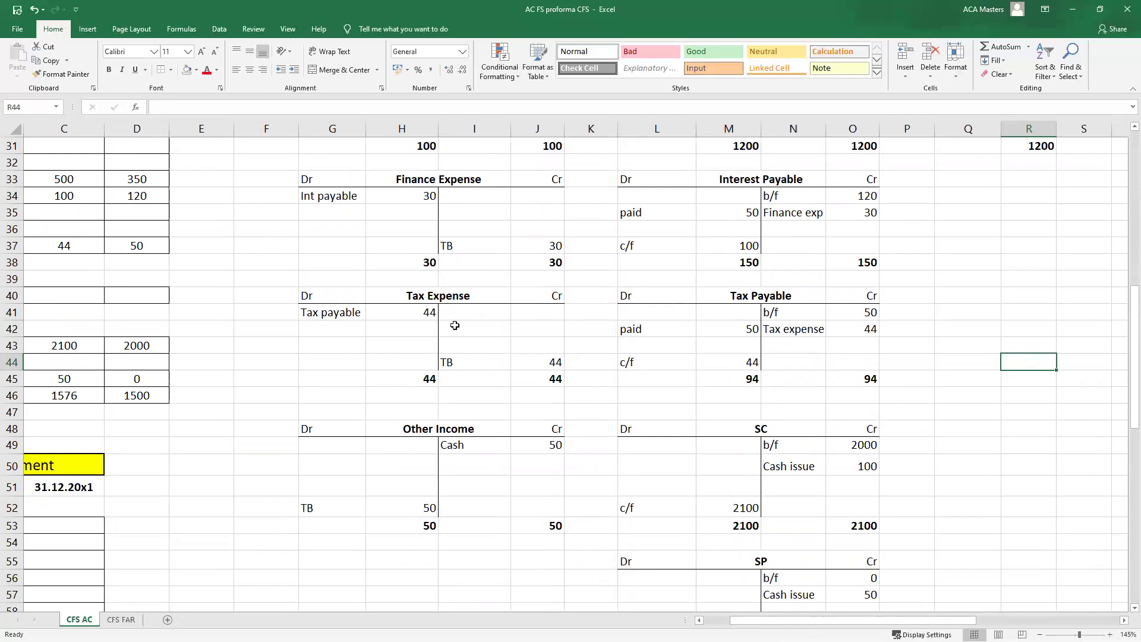
pyautogui.click(511, 318)
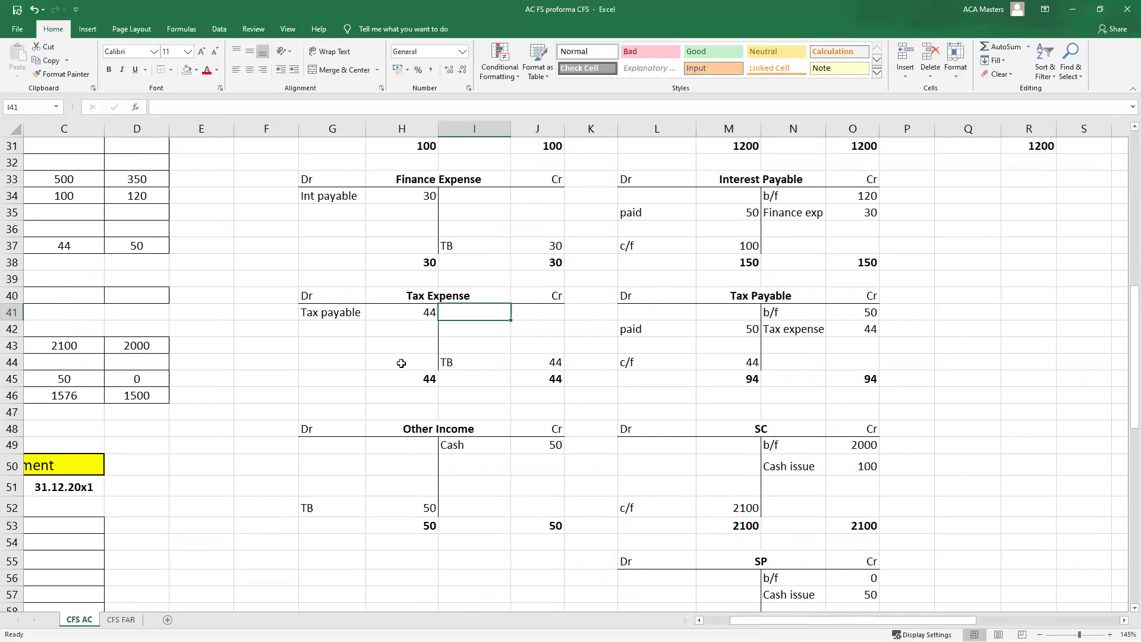
pyautogui.click(332, 298)
pyautogui.keyDown('ctrl'); pyautogui.click(444, 296); pyautogui.keyUp('ctrl')
pyautogui.keyDown('ctrl'); pyautogui.click(423, 311); pyautogui.keyUp('ctrl')
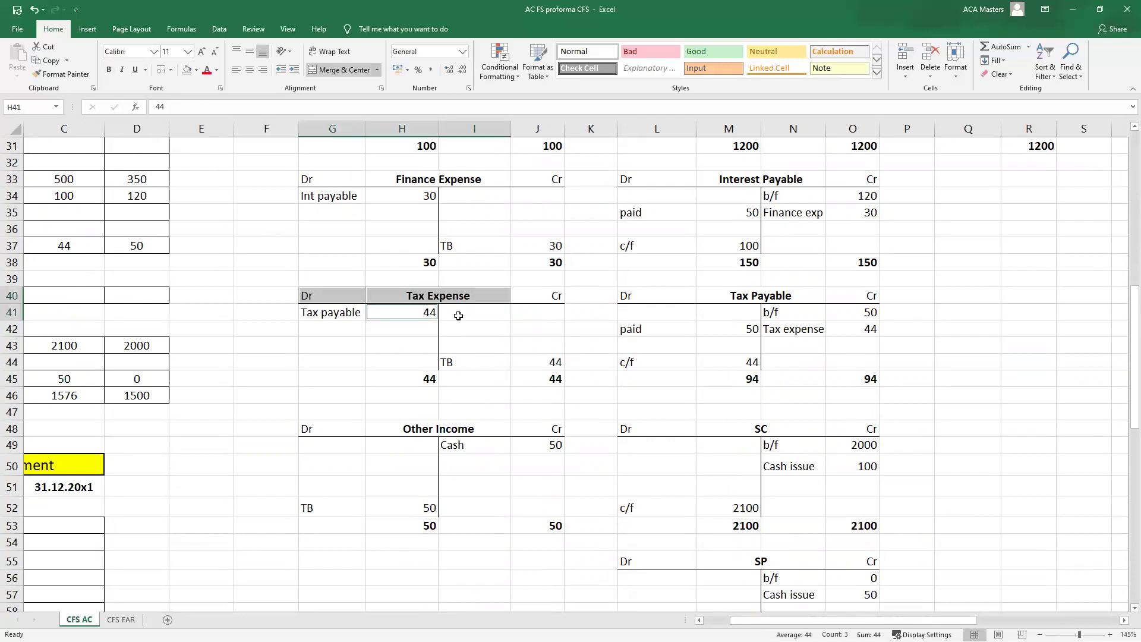
# - Trace the tax expense to its line in the TB and return to the Tax payable entry in Tax Expense
pyautogui.scroll(-12, 458, 315)
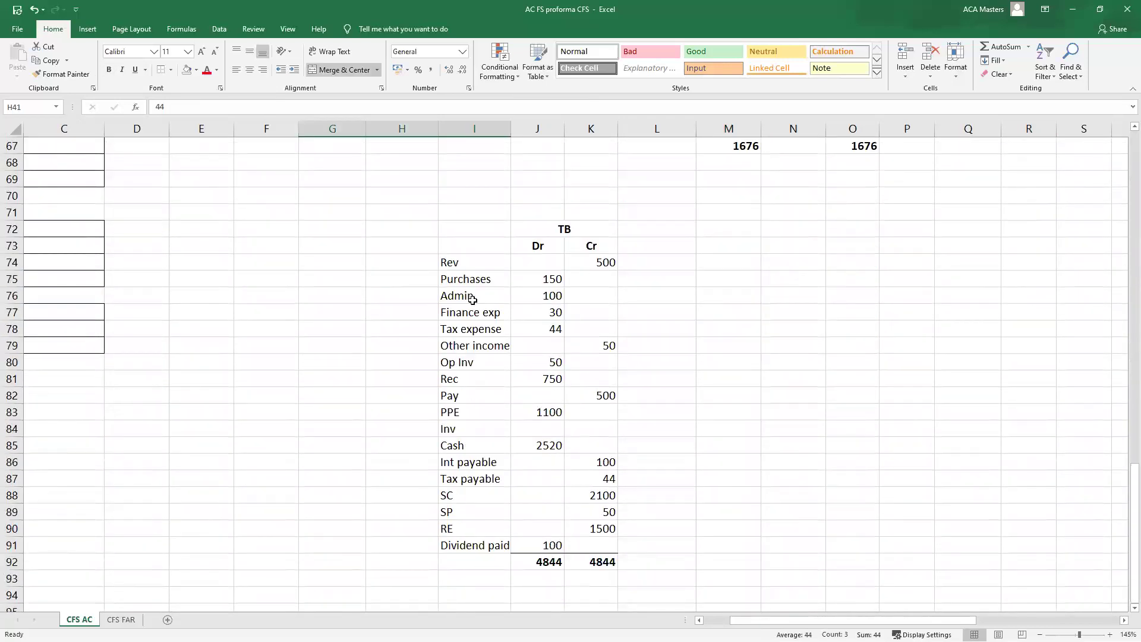
pyautogui.moveTo(488, 329); pyautogui.dragTo(523, 329)
pyautogui.scroll(12, 541, 335)
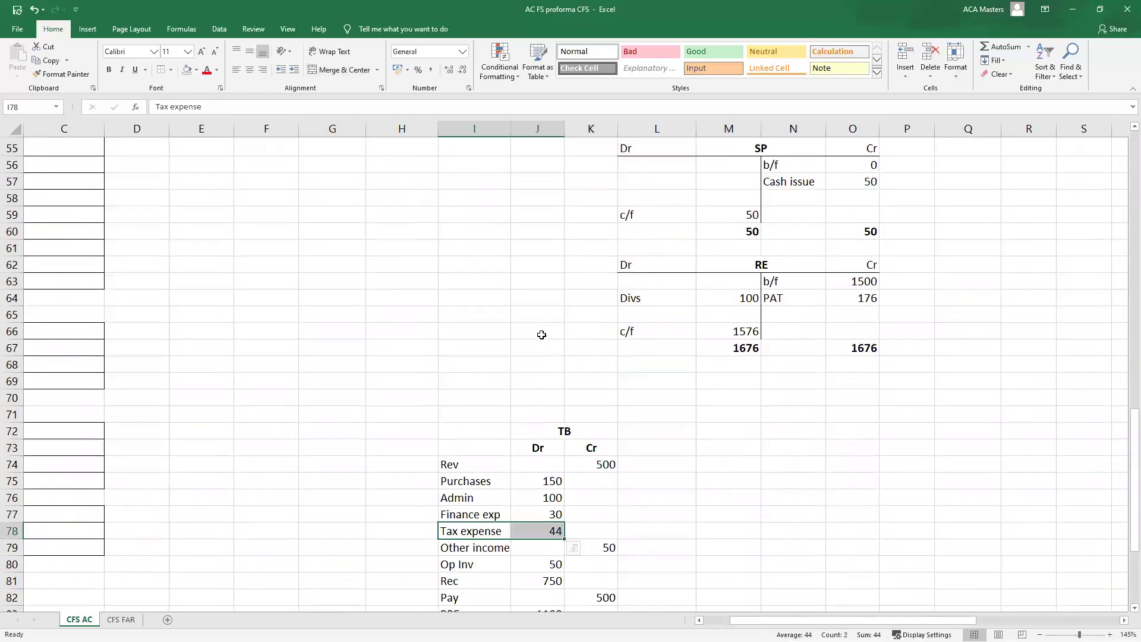
pyautogui.moveTo(352, 314); pyautogui.dragTo(380, 313)
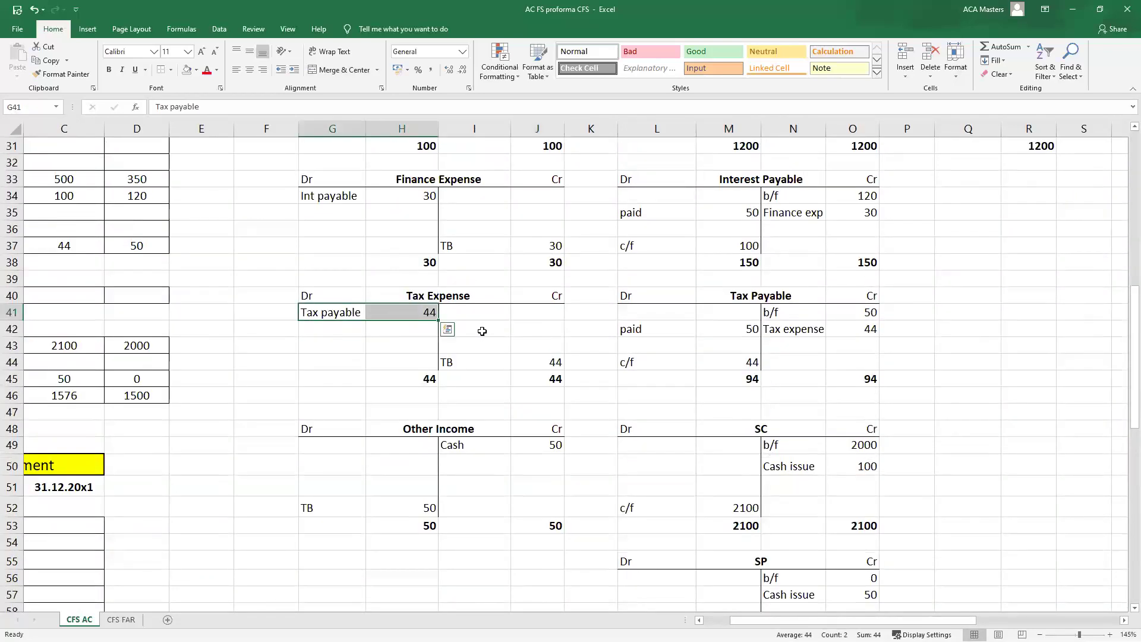
# - Contrast the Cash account with the credit side of Tax Payable as the other half of the tax entry
pyautogui.scroll(10, 606, 305)
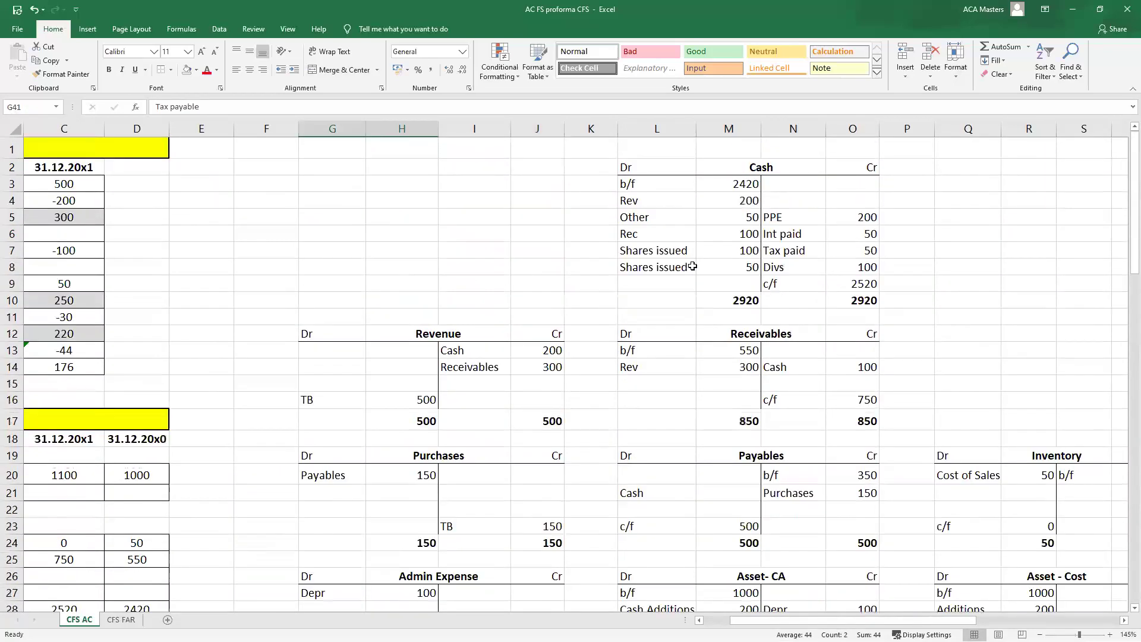
pyautogui.moveTo(732, 169); pyautogui.dragTo(833, 184)
pyautogui.scroll(-8, 447, 355)
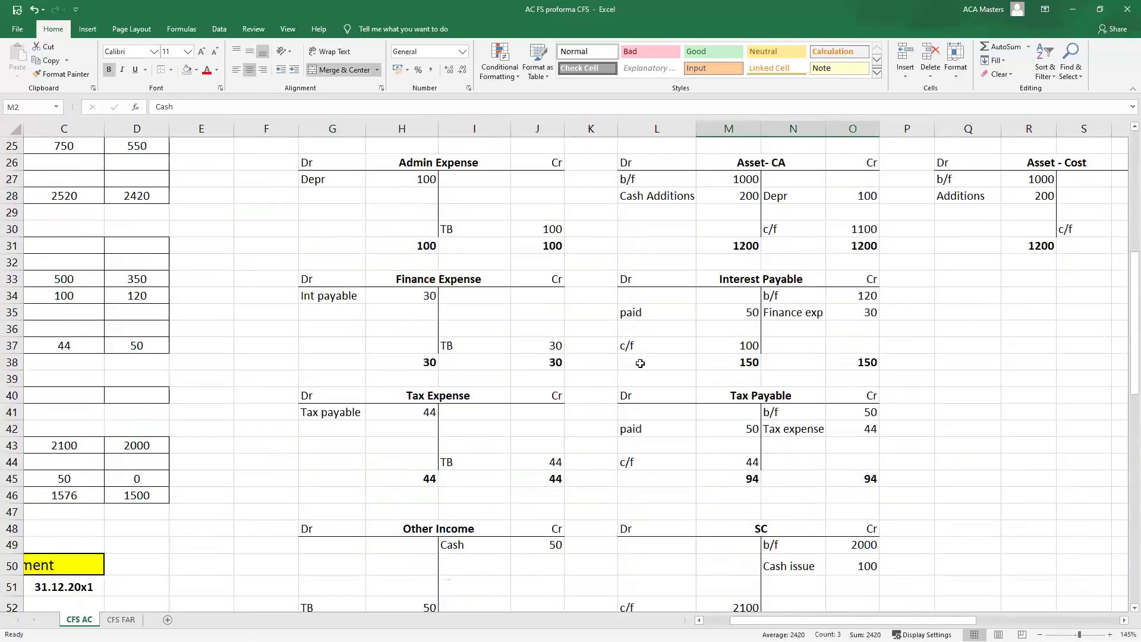
pyautogui.scroll(-2, 756, 389)
pyautogui.moveTo(784, 296); pyautogui.dragTo(856, 297)
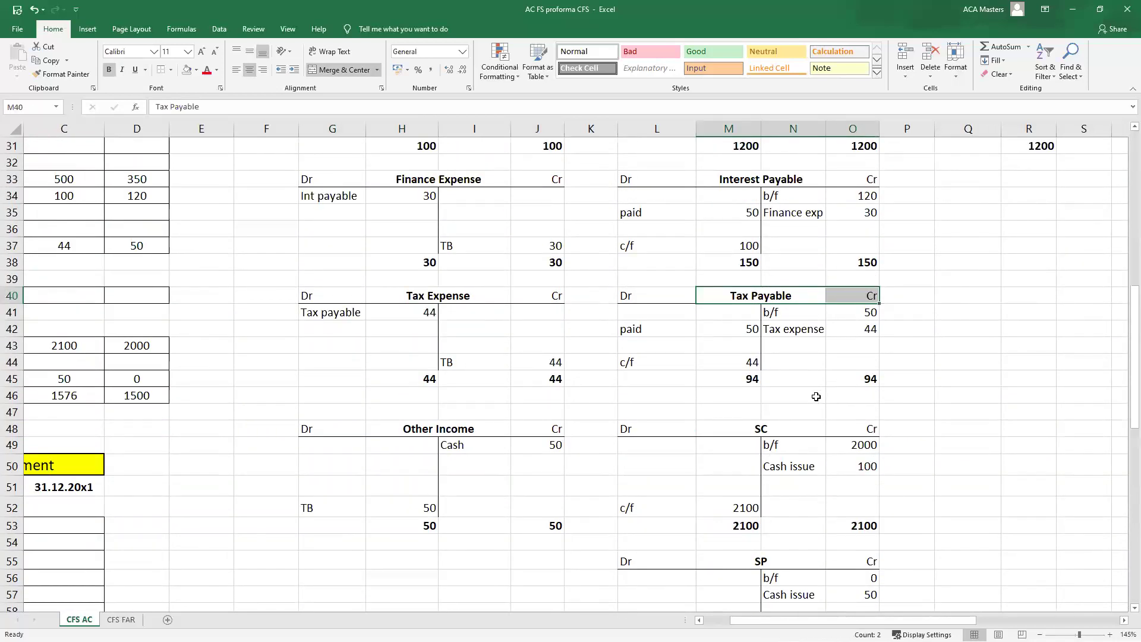
# - Link the Tax expense credit in Tax Payable (O42) to the Tax Expense debit with =H41, and review that line
pyautogui.click(871, 329)
pyautogui.write('=H41')
pyautogui.hotkey('ctrl', 'Return')
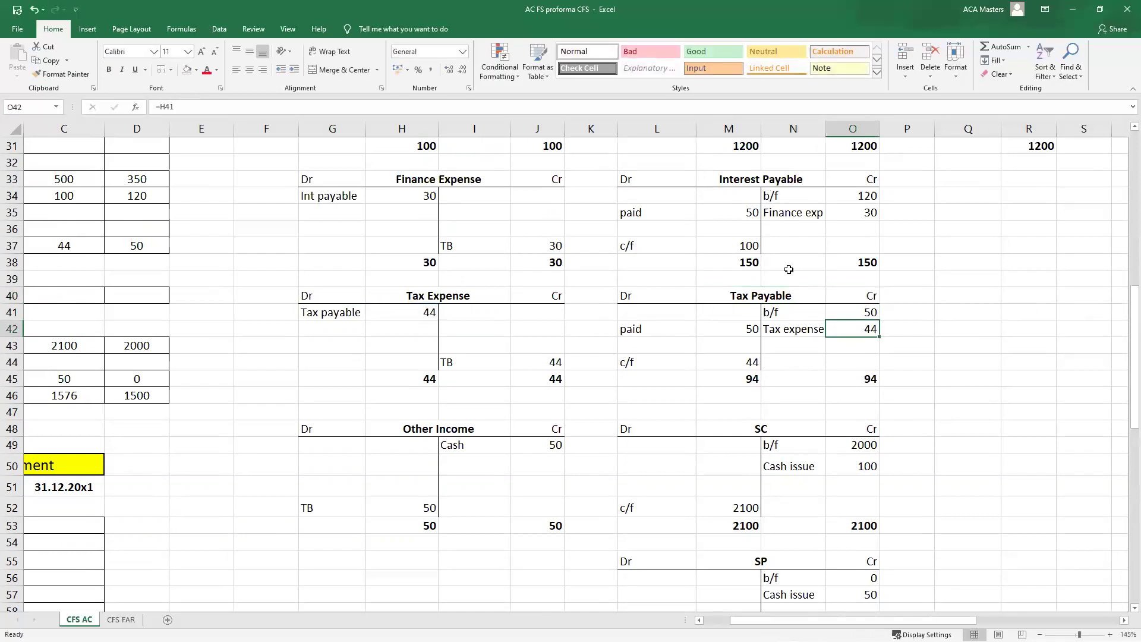
pyautogui.scroll(1, 789, 269)
pyautogui.scroll(-2, 787, 327)
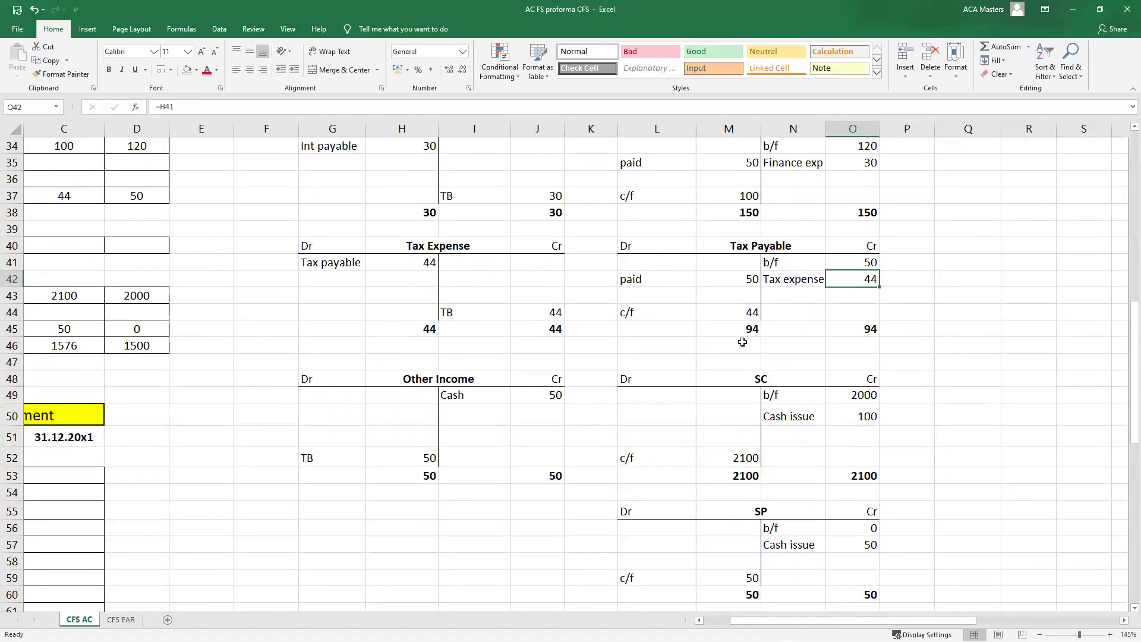
pyautogui.moveTo(798, 282); pyautogui.dragTo(850, 281)
pyautogui.scroll(2, 707, 363)
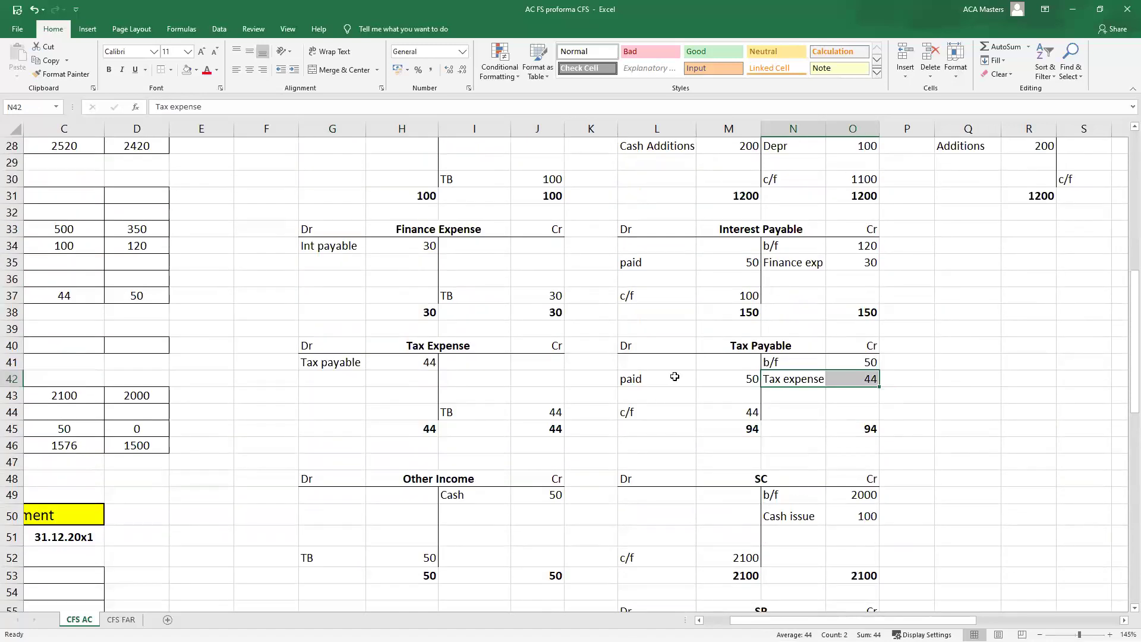
# - Examine the paid and c/f lines on the debit side of the Tax Payable account
pyautogui.moveTo(675, 376); pyautogui.dragTo(726, 376)
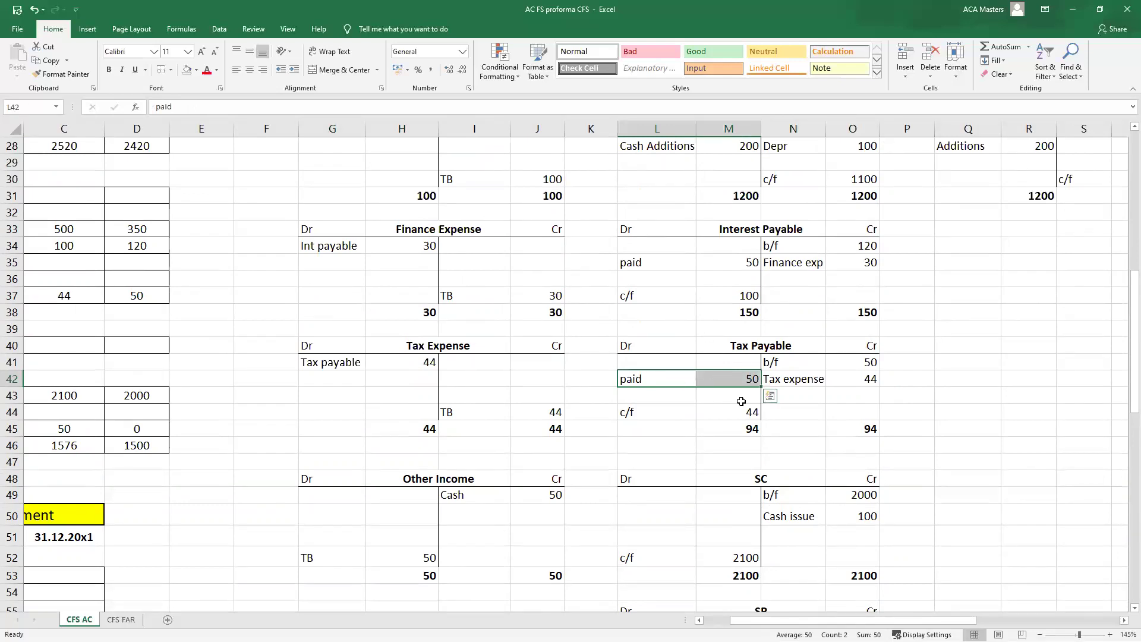
pyautogui.moveTo(684, 411); pyautogui.dragTo(713, 414)
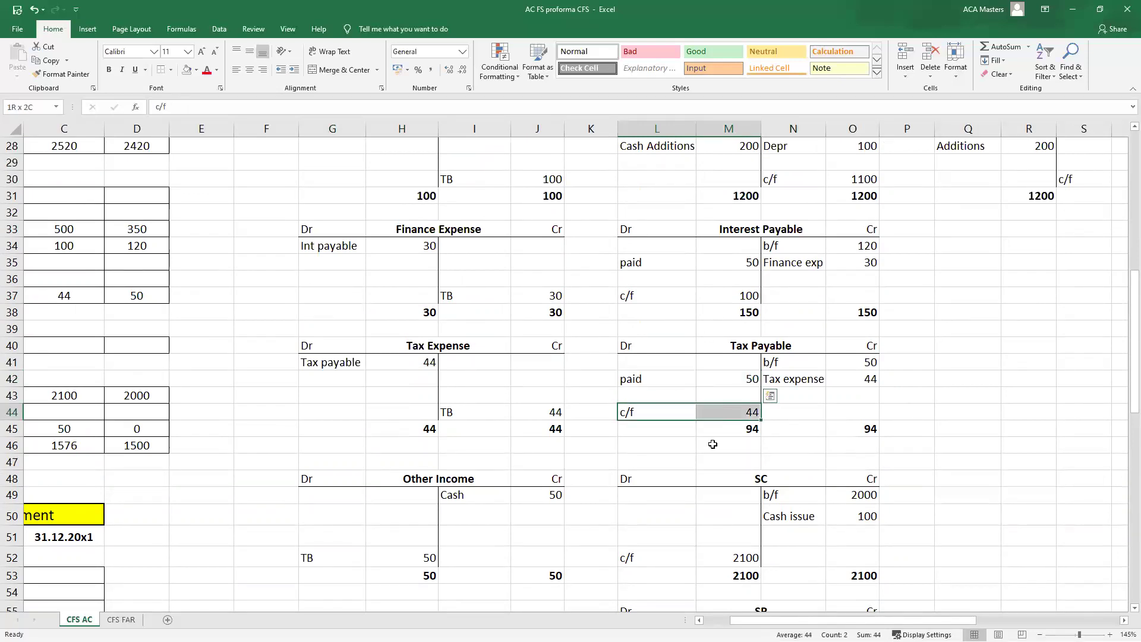
pyautogui.click(713, 473)
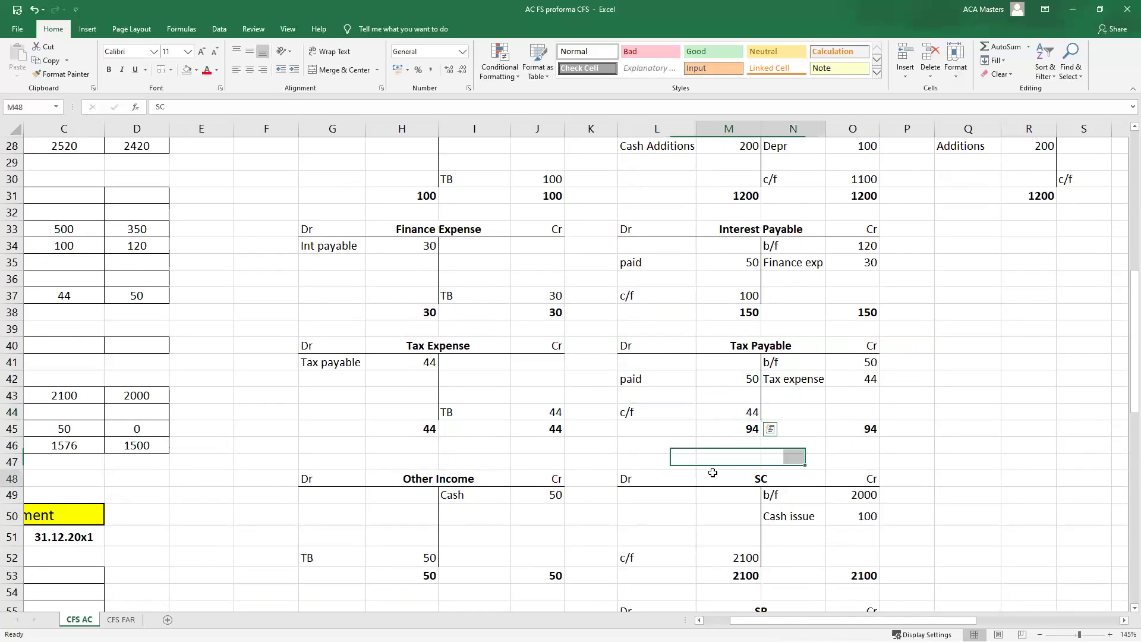
# - Highlight the paid lines in Tax Payable and Interest Payable together with the Cash Additions line in Asset-CA
pyautogui.moveTo(674, 387); pyautogui.dragTo(730, 383)
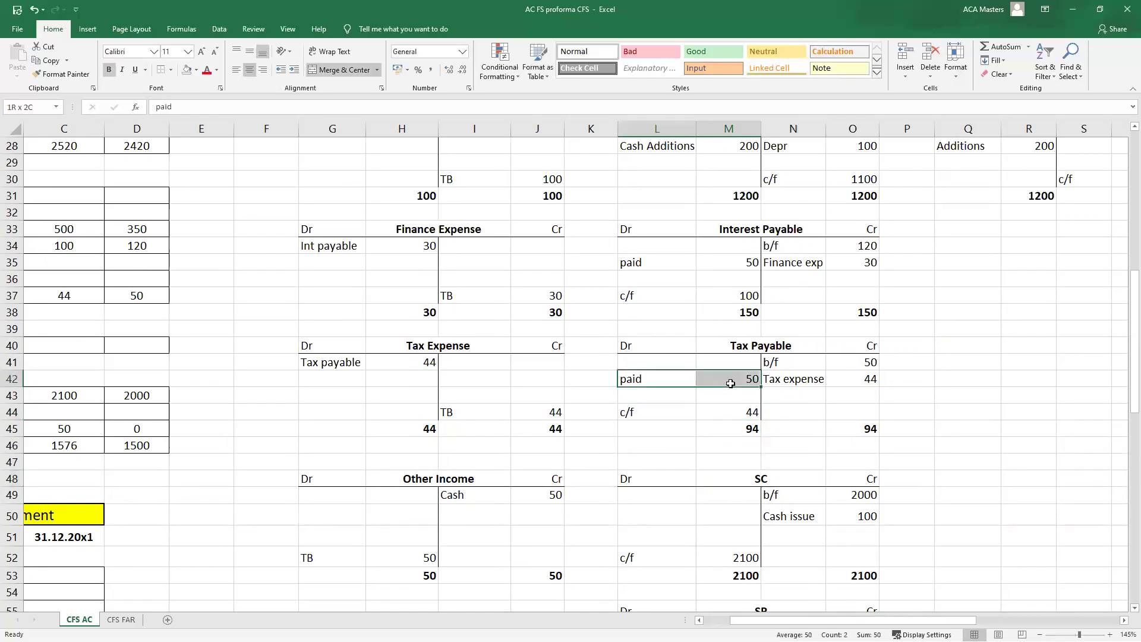
pyautogui.keyDown('ctrl'); pyautogui.moveTo(682, 265); pyautogui.dragTo(719, 244); pyautogui.keyUp('ctrl')
pyautogui.scroll(2, 716, 263)
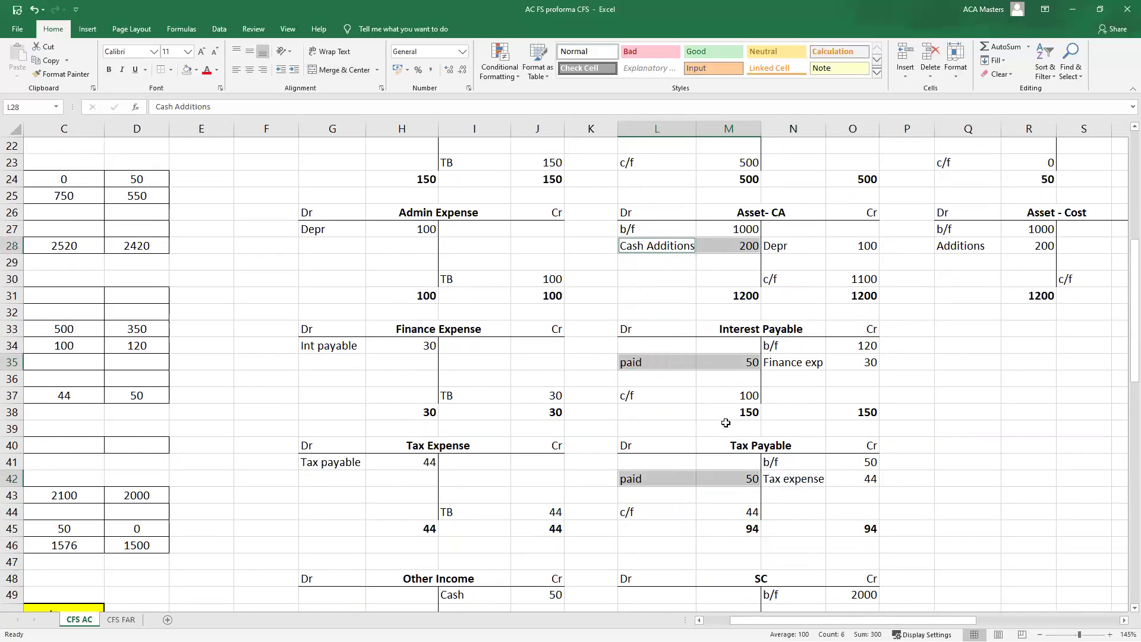
pyautogui.scroll(7, 724, 432)
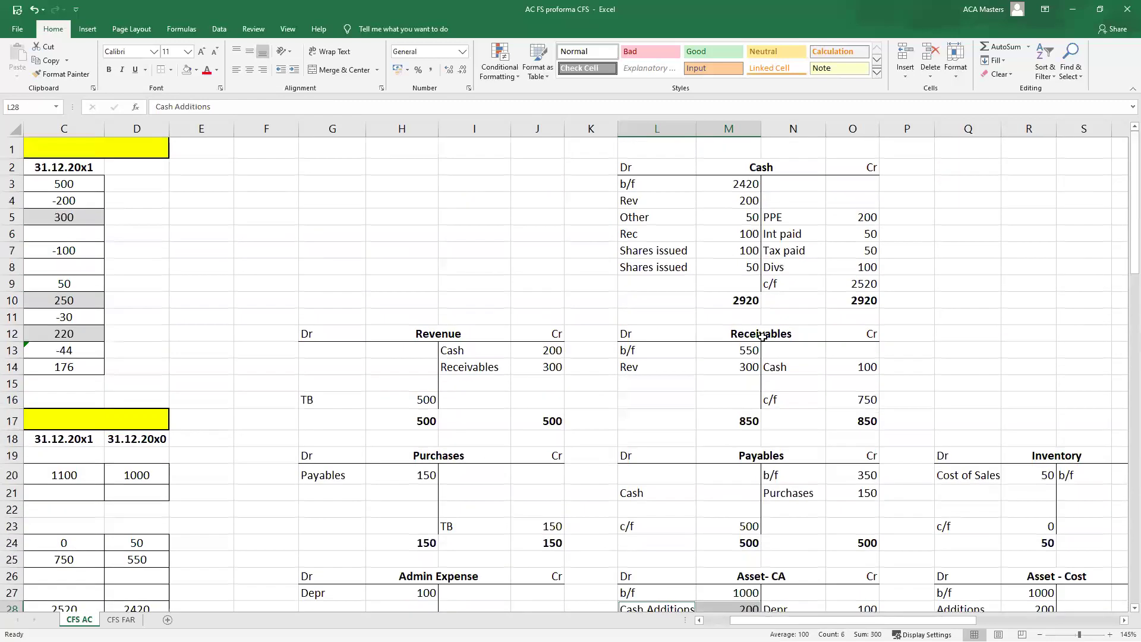
# - Highlight the whole Cash account together with the Cash lines in Receivables and Payables
pyautogui.moveTo(635, 158); pyautogui.dragTo(851, 302)
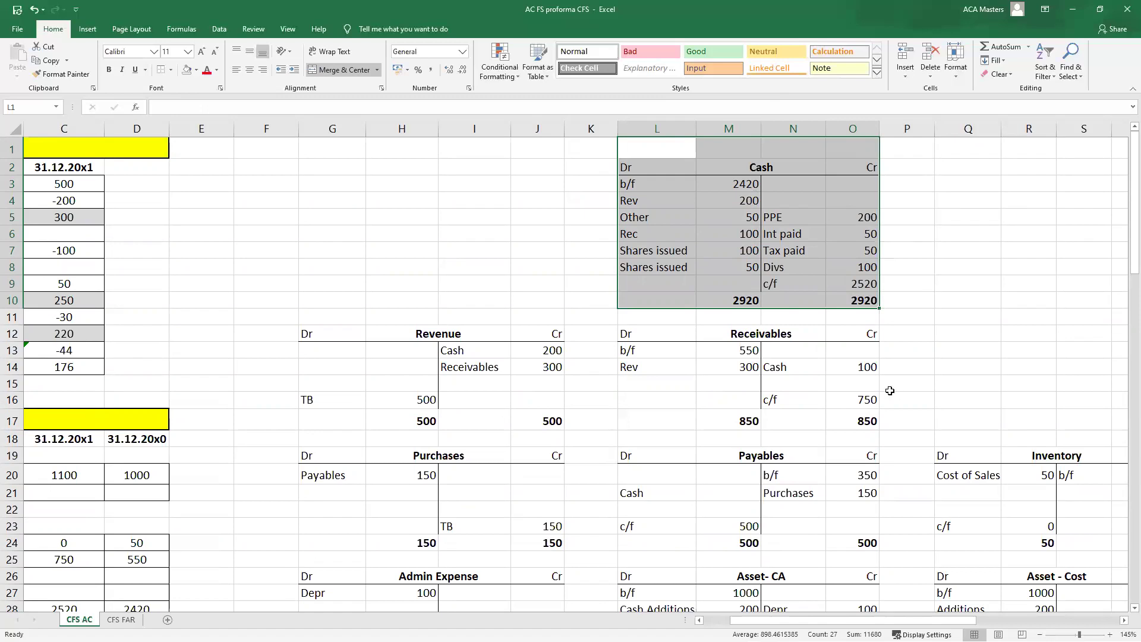
pyautogui.keyDown('ctrl'); pyautogui.moveTo(798, 370); pyautogui.dragTo(830, 366); pyautogui.keyUp('ctrl')
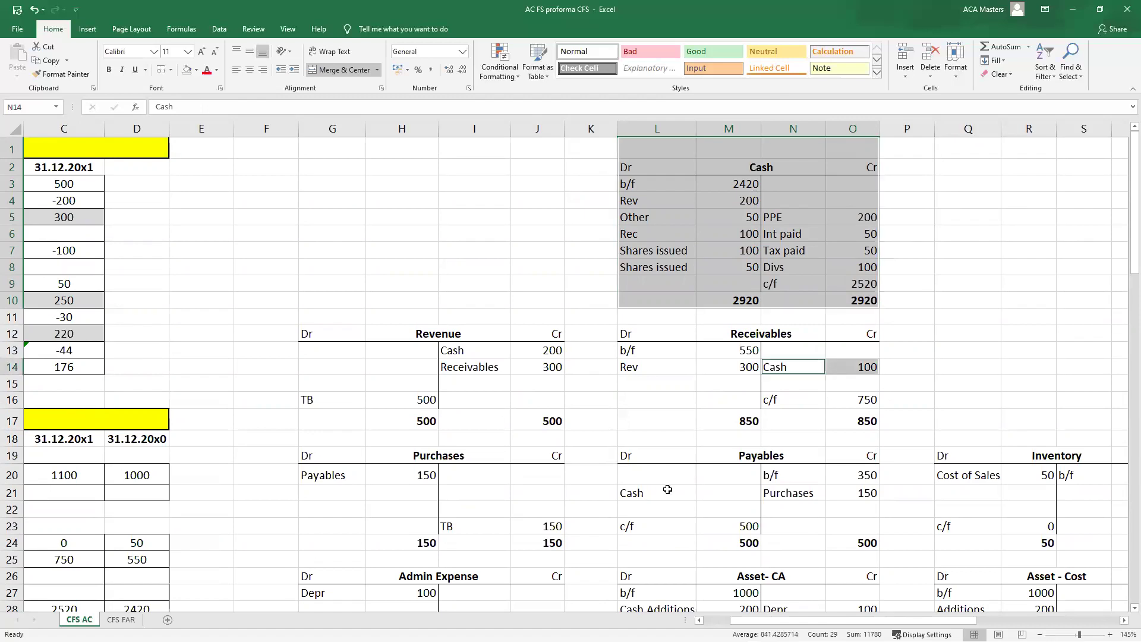
pyautogui.keyDown('ctrl'); pyautogui.moveTo(667, 492); pyautogui.dragTo(713, 488); pyautogui.keyUp('ctrl')
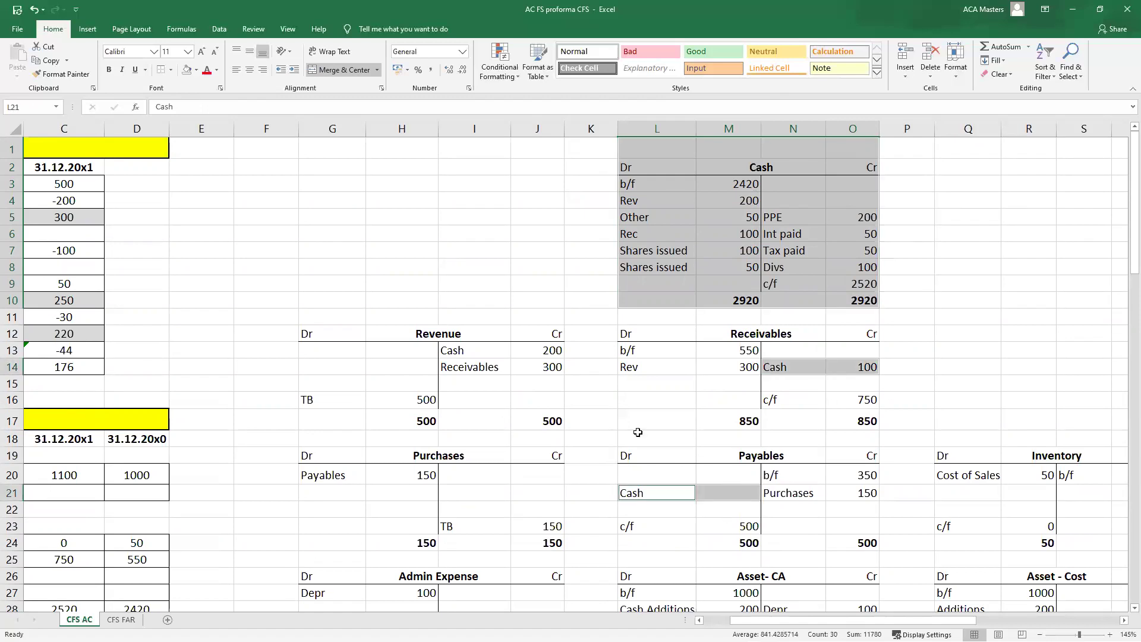
pyautogui.click(631, 413)
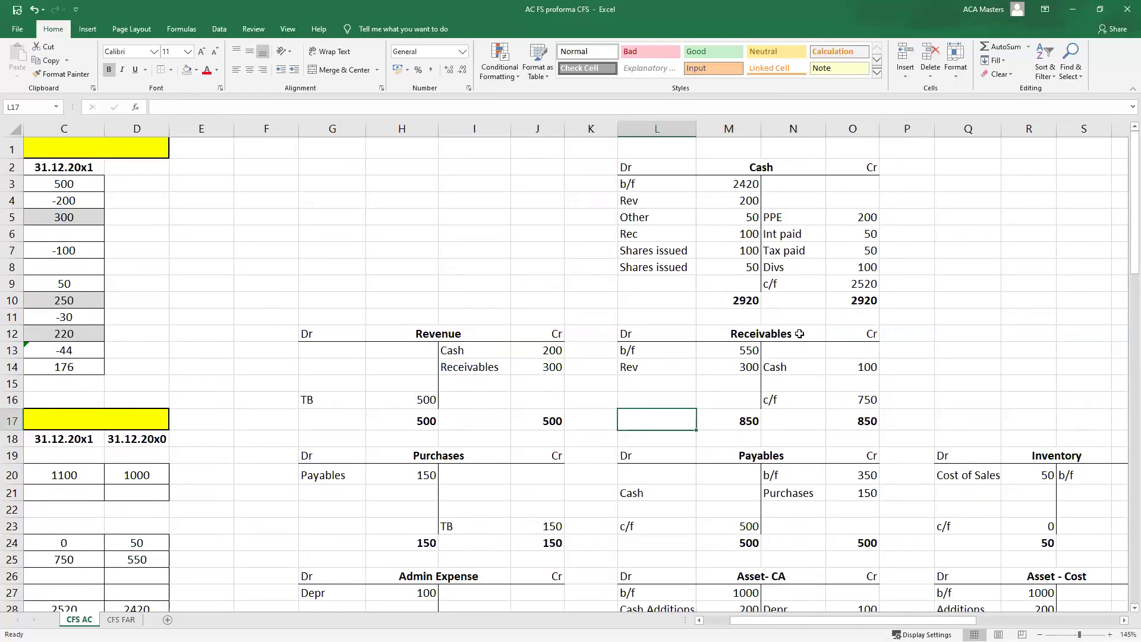
# - Match the Cash credit in Receivables to the Rec debit in Cash, and highlight Cash Additions in Asset-CA
pyautogui.moveTo(824, 367); pyautogui.dragTo(829, 366)
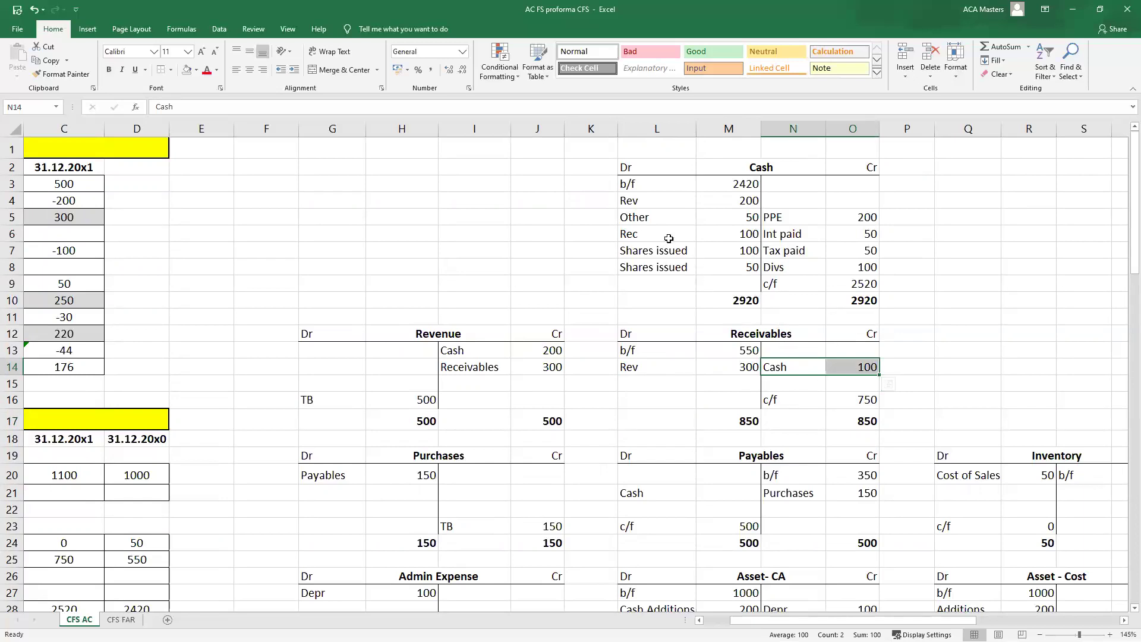
pyautogui.moveTo(651, 233); pyautogui.dragTo(727, 233)
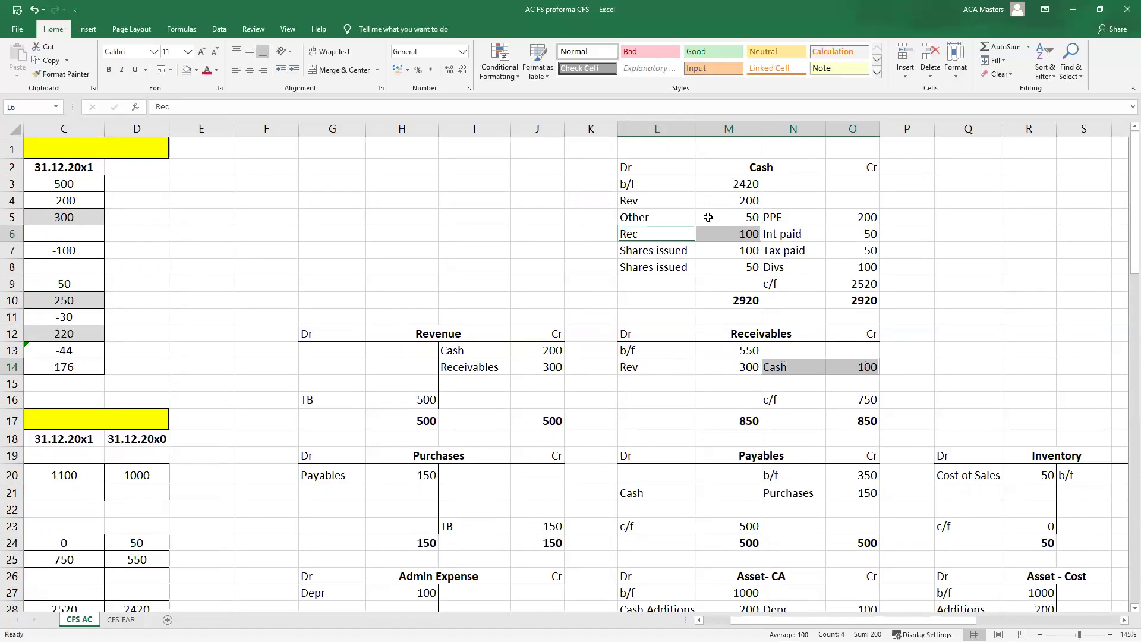
pyautogui.moveTo(810, 365); pyautogui.dragTo(847, 364)
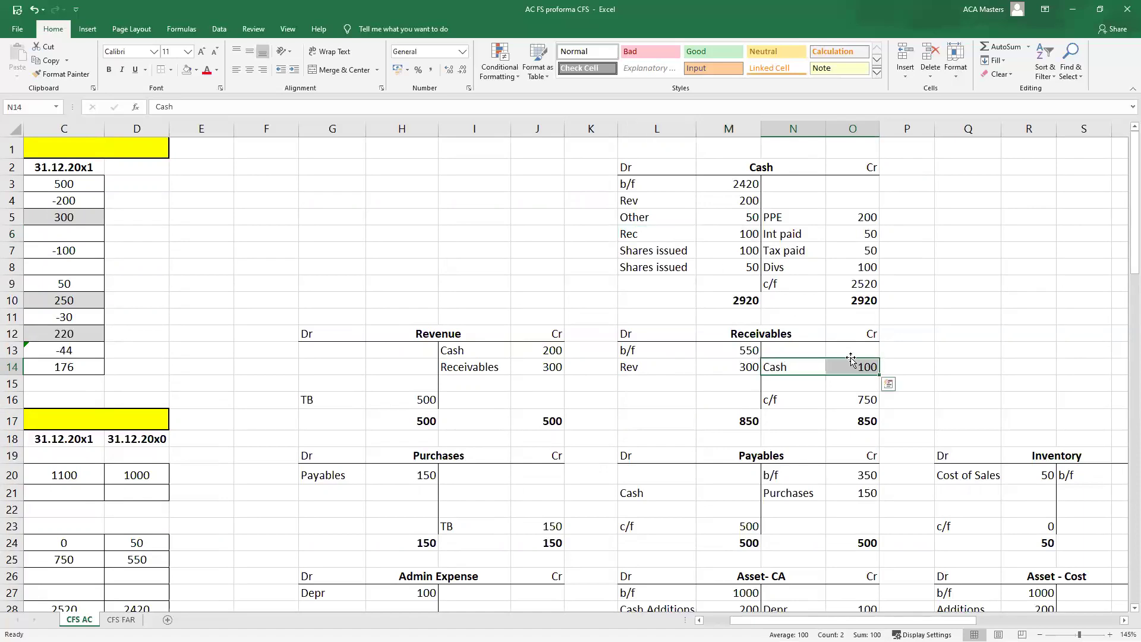
pyautogui.scroll(-5, 850, 357)
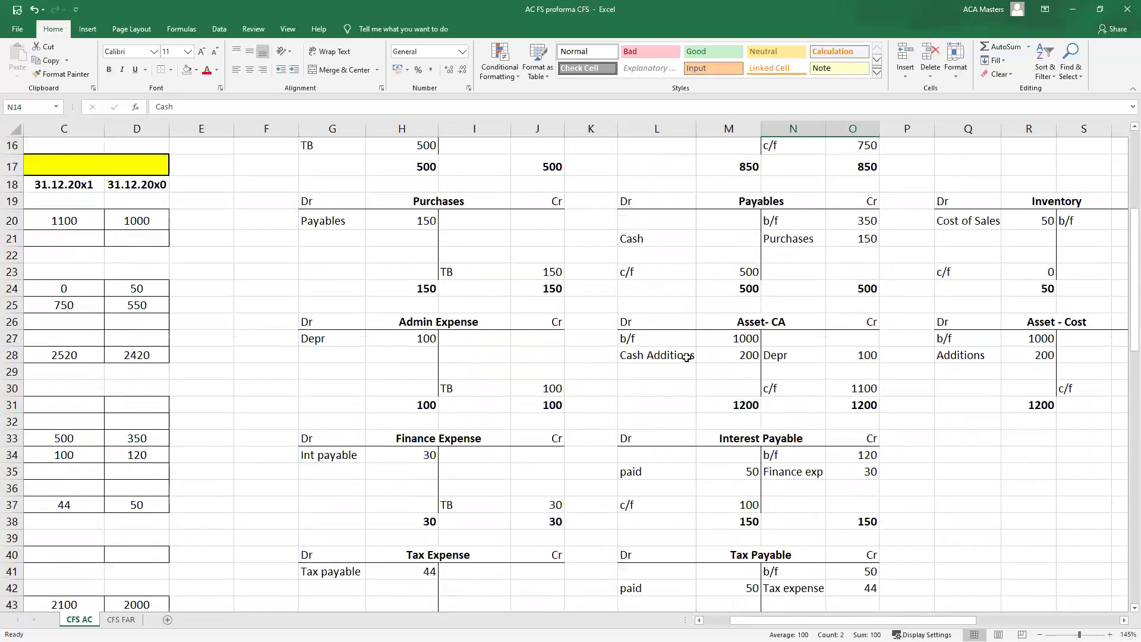
pyautogui.keyDown('ctrl'); pyautogui.click(684, 356); pyautogui.keyUp('ctrl')
pyautogui.keyDown('ctrl'); pyautogui.click(710, 356); pyautogui.keyUp('ctrl')
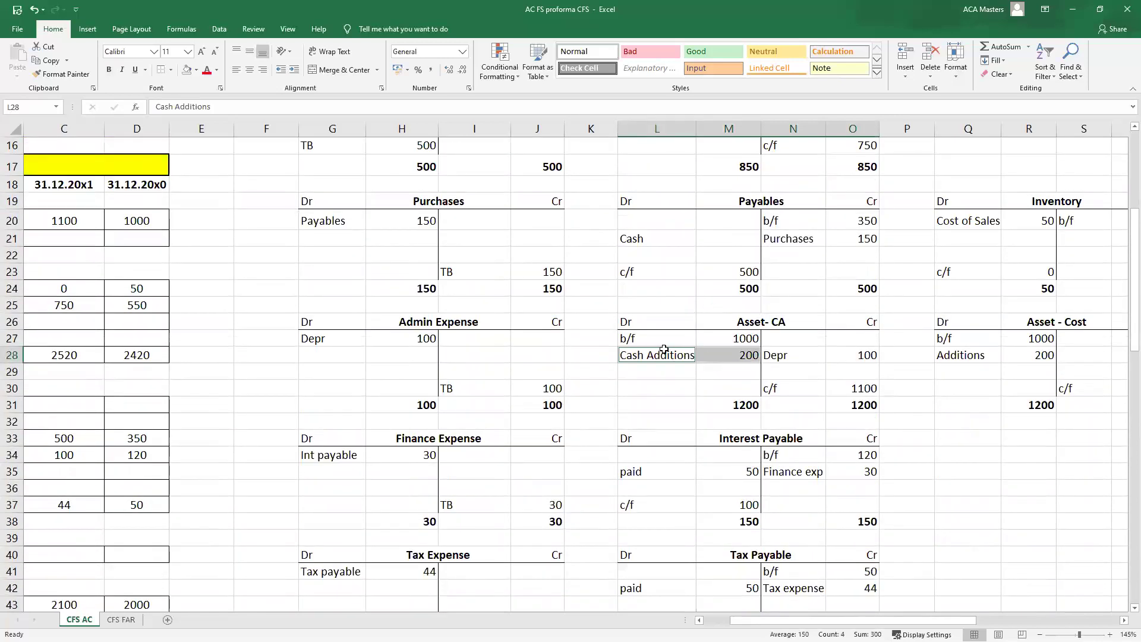
# - Inspect the formula behind the Finance exp credit in Interest Payable, then review its paid line and account totals
pyautogui.scroll(-4, 748, 343)
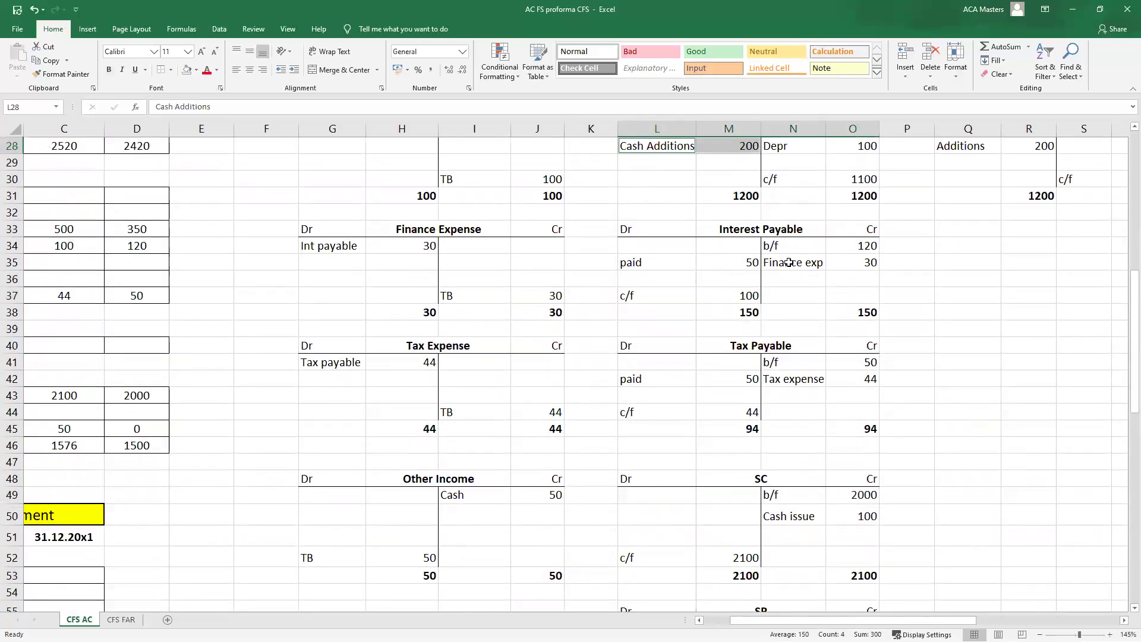
pyautogui.doubleClick(872, 262)
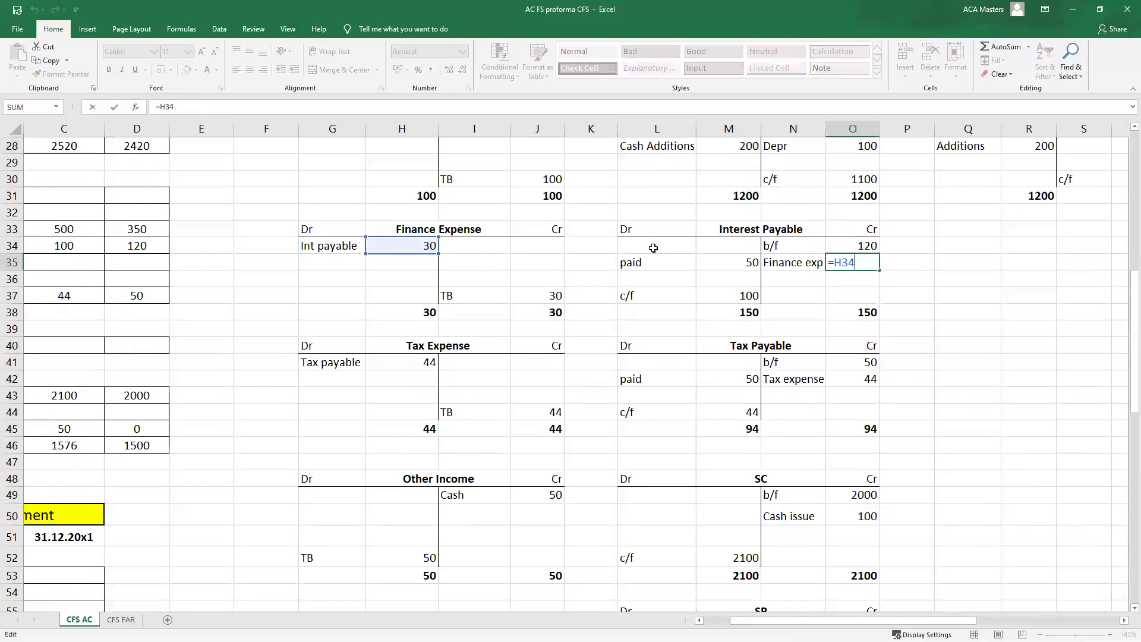
pyautogui.press('Escape')
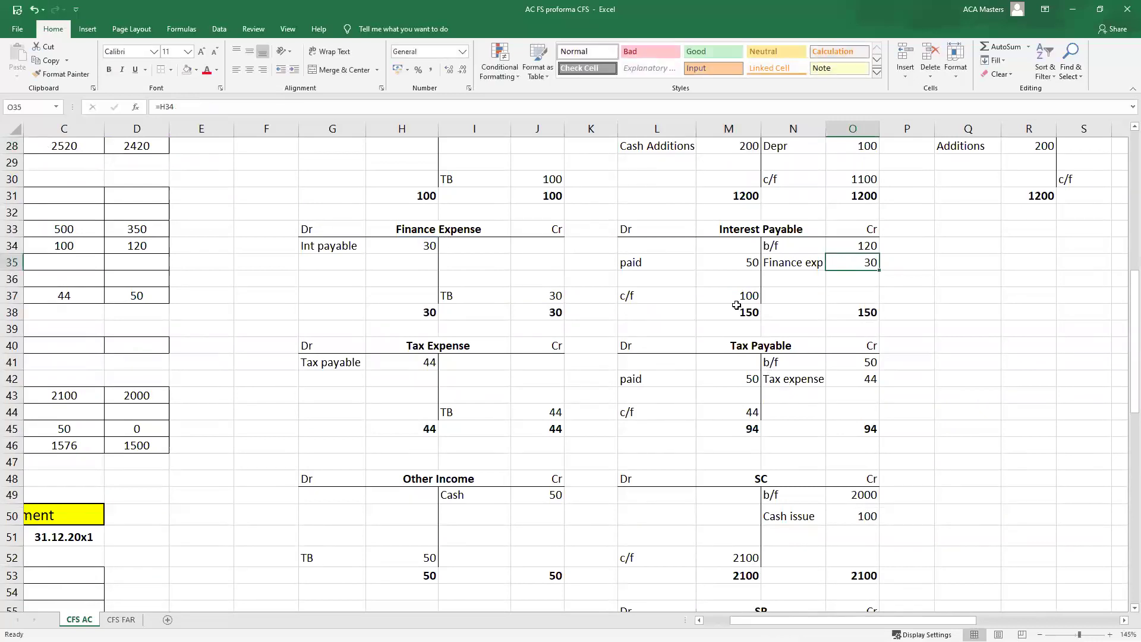
pyautogui.click(723, 291)
pyautogui.moveTo(675, 262); pyautogui.dragTo(717, 268)
pyautogui.moveTo(731, 312); pyautogui.dragTo(871, 310)
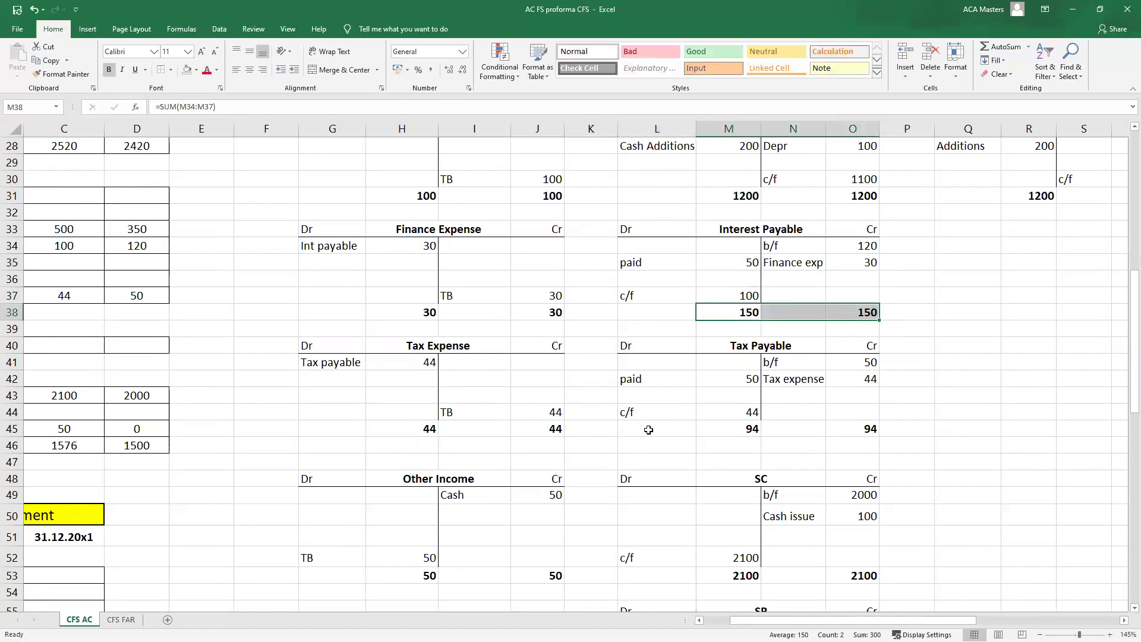
# - Trace the b/f balance of the SC account to the 31.12.20x0 share capital figure in the SFP
pyautogui.scroll(-2, 677, 404)
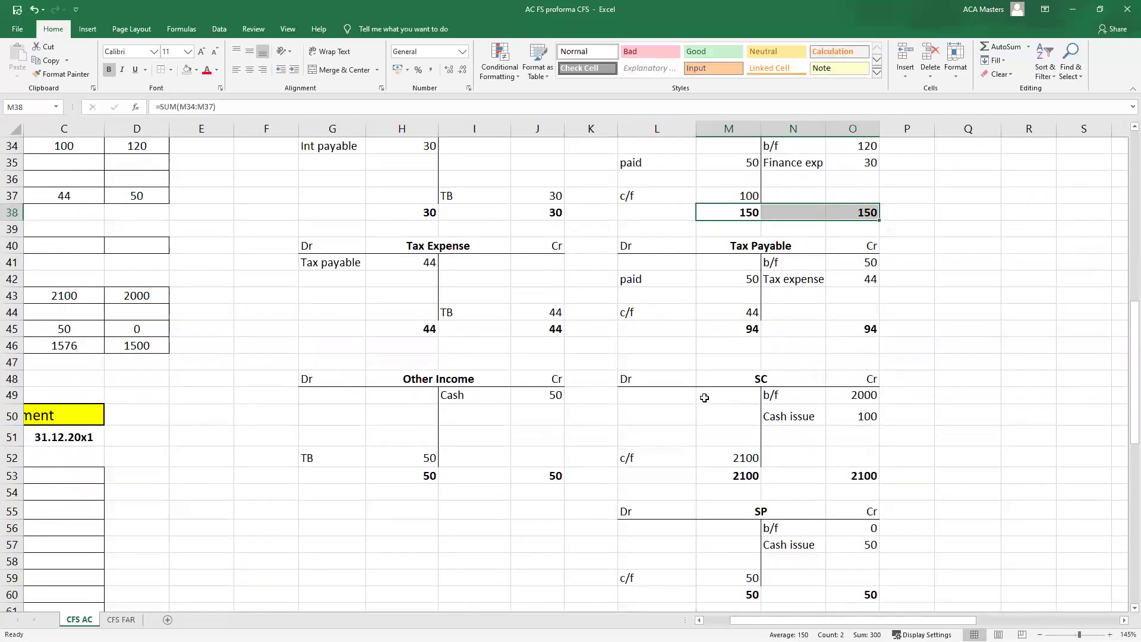
pyautogui.scroll(-4, 713, 299)
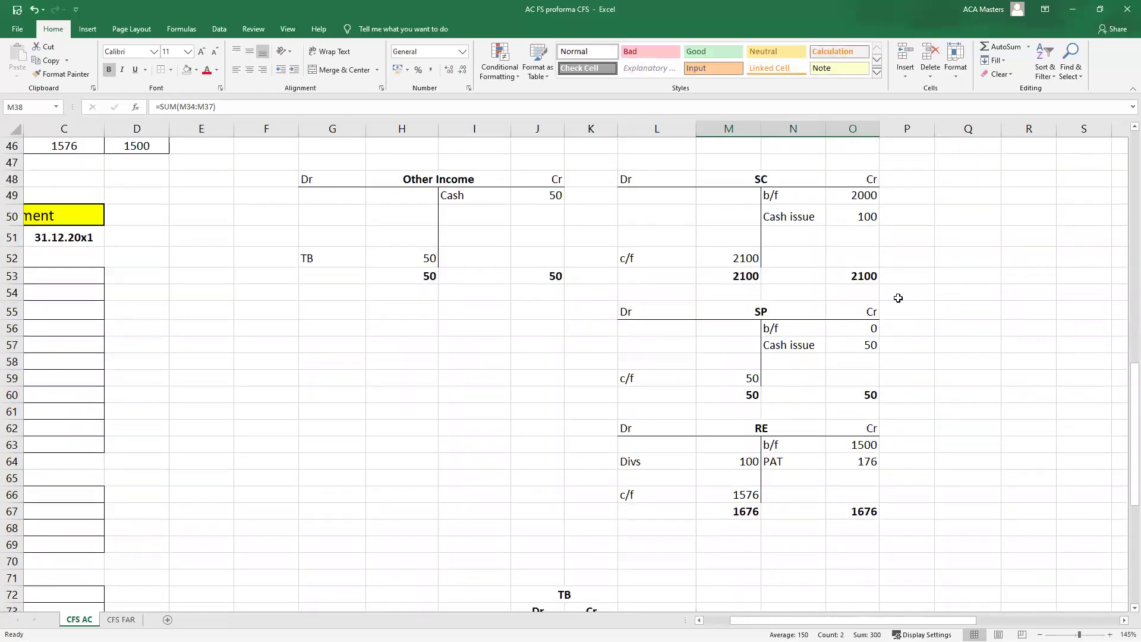
pyautogui.moveTo(773, 196); pyautogui.dragTo(862, 197)
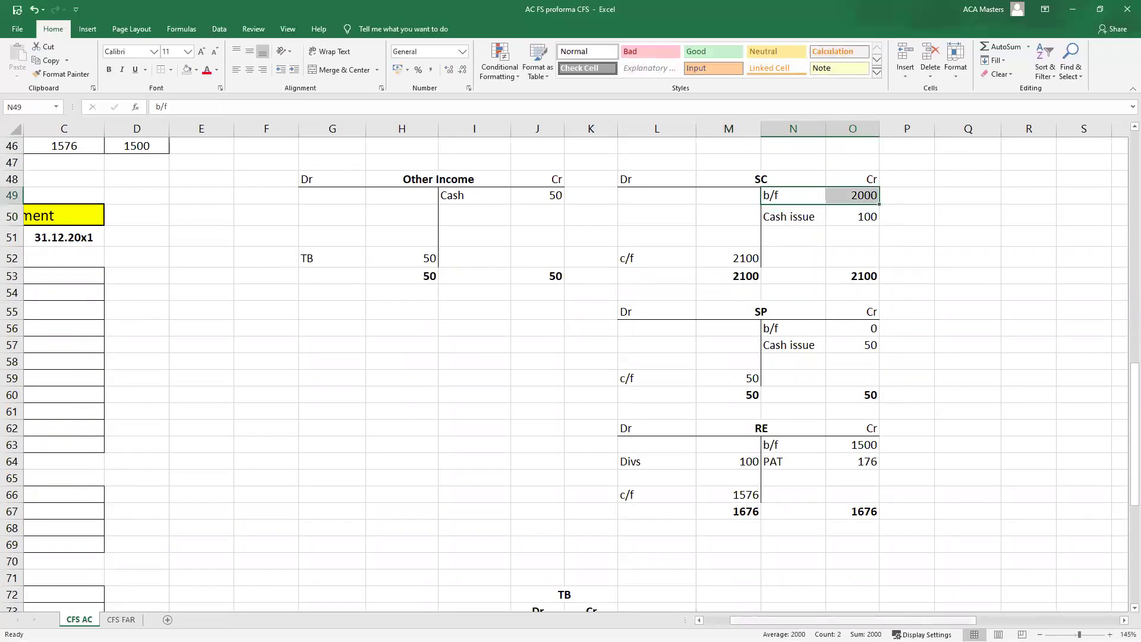
pyautogui.hscroll(-3, 349, 431)
pyautogui.scroll(5, 348, 431)
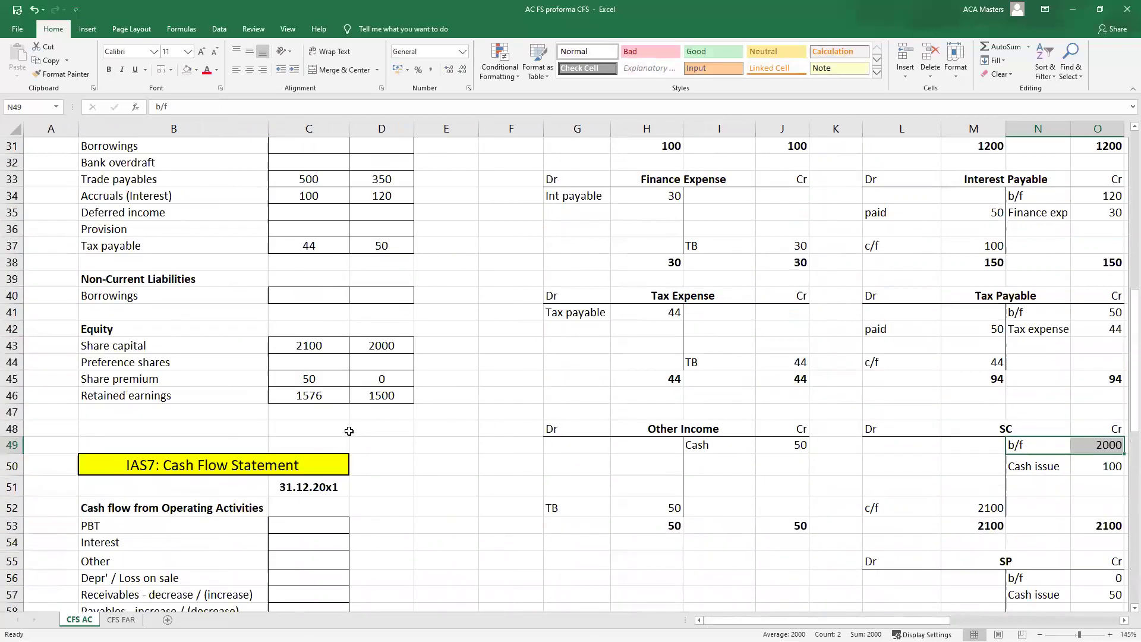
pyautogui.click(381, 346)
pyautogui.moveTo(904, 621); pyautogui.dragTo(958, 623)
pyautogui.hscroll(-3, 423, 404)
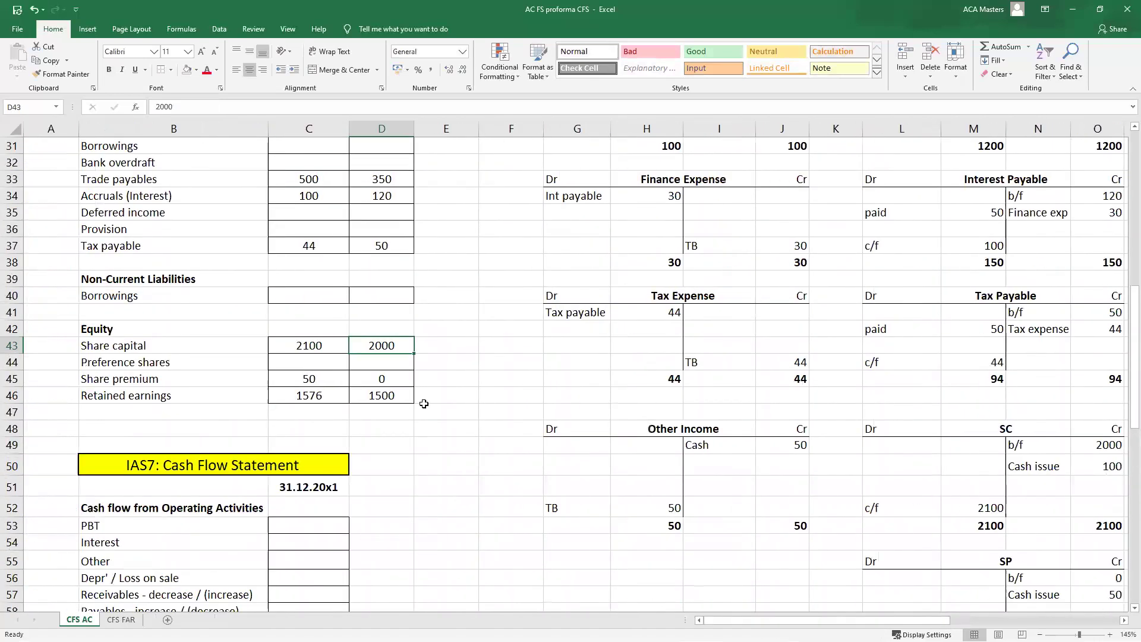
# - Match the 31.12.20x1 share capital in the SFP to the c/f line in SC, and compare both years' figures
pyautogui.click(327, 343)
pyautogui.click(924, 513)
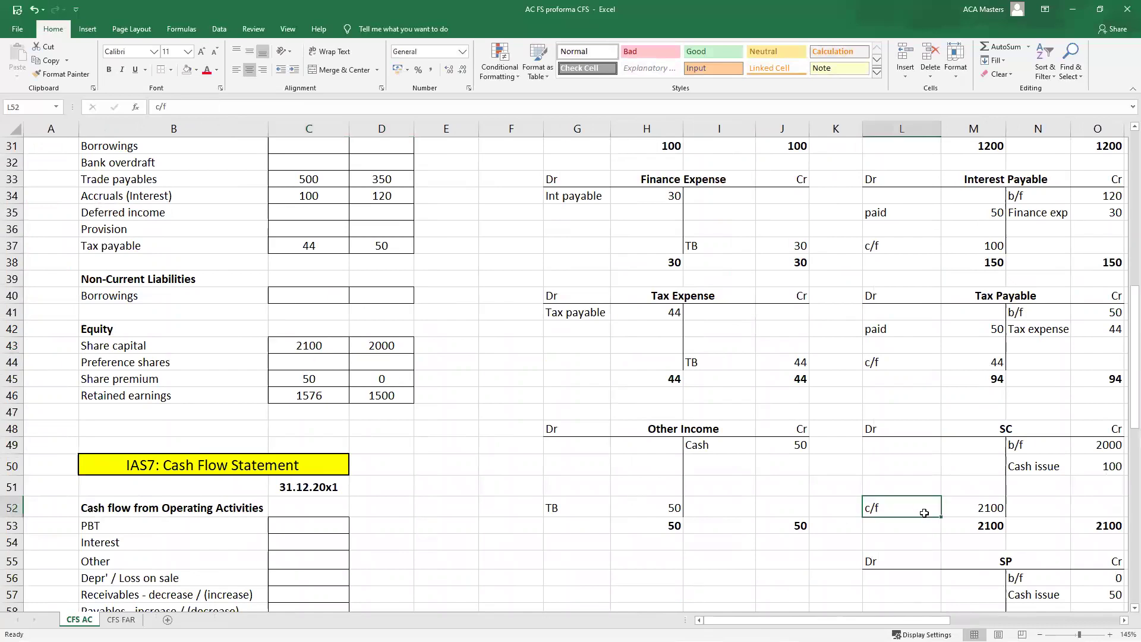
pyautogui.moveTo(924, 513); pyautogui.dragTo(975, 510)
pyautogui.moveTo(364, 349); pyautogui.dragTo(334, 347)
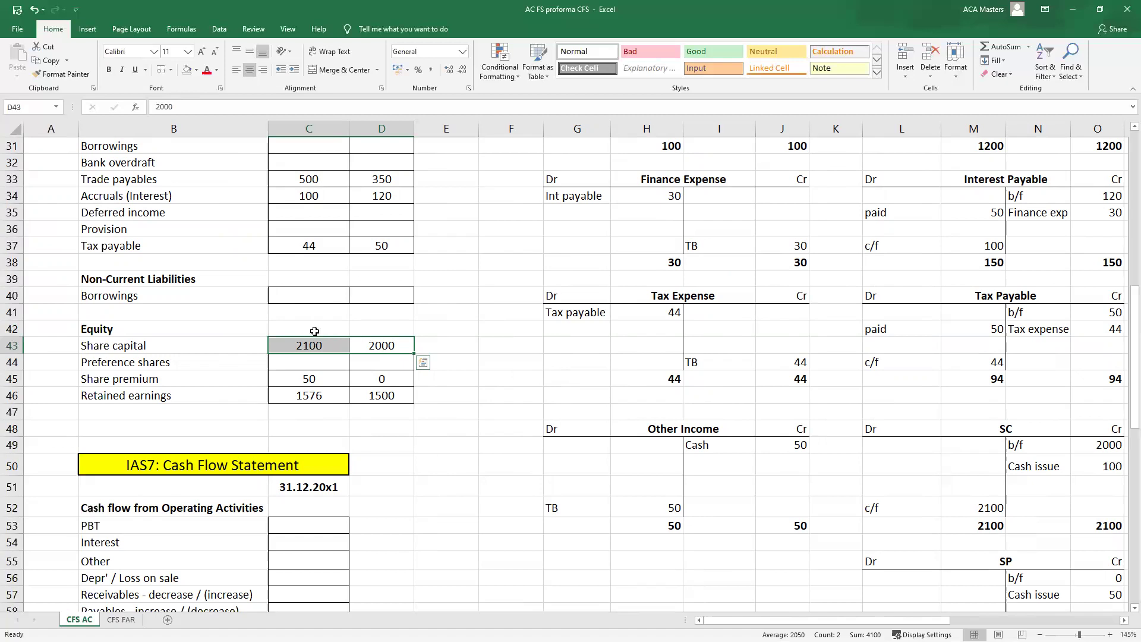
# - Match the Cash issue credit in the SC account to the first Shares issued debit in the Cash account
pyautogui.moveTo(844, 620); pyautogui.dragTo(857, 620)
pyautogui.moveTo(1031, 466)
pyautogui.mouseDown()
pyautogui.moveTo(1011, 466)
pyautogui.moveTo(1027, 470)
pyautogui.mouseUp()
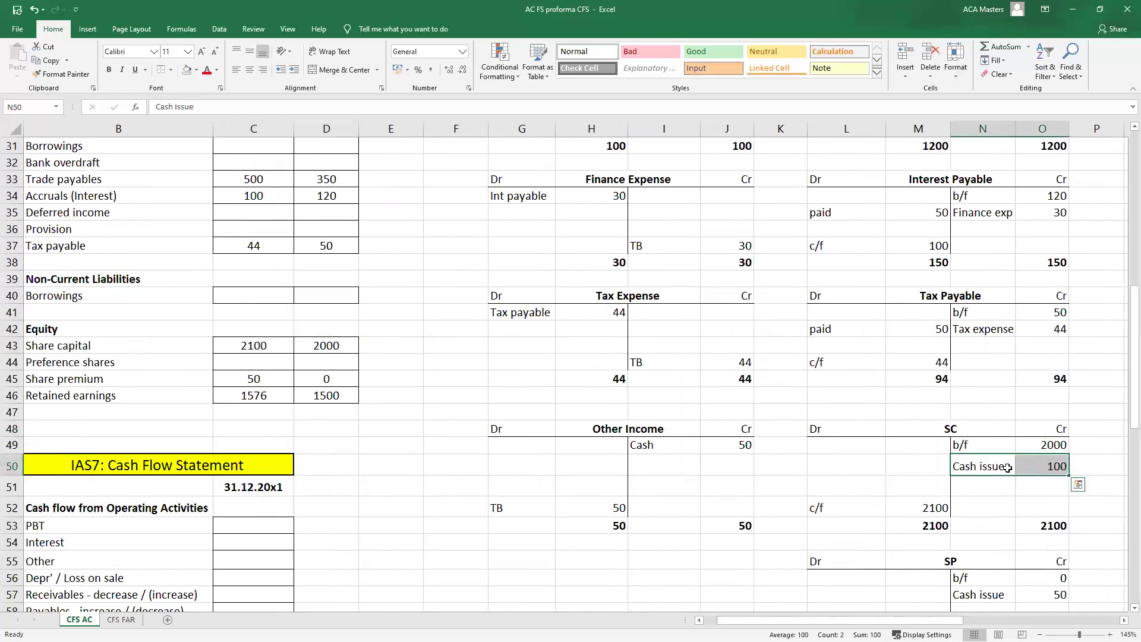
pyautogui.moveTo(1051, 429); pyautogui.dragTo(1000, 428)
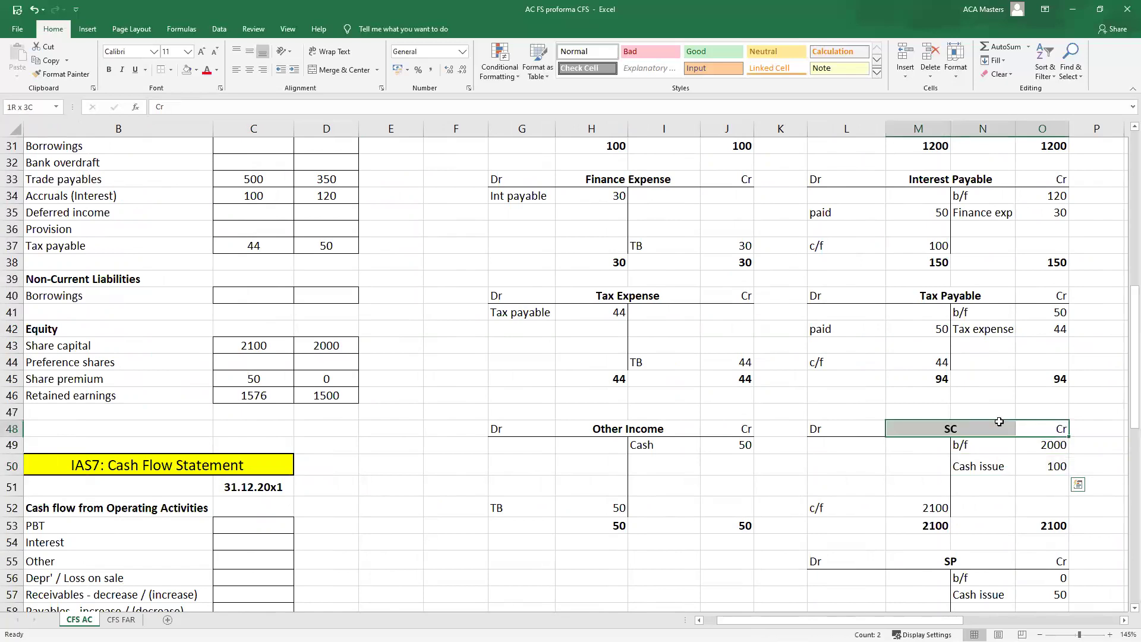
pyautogui.click(1006, 470)
pyautogui.scroll(10, 987, 470)
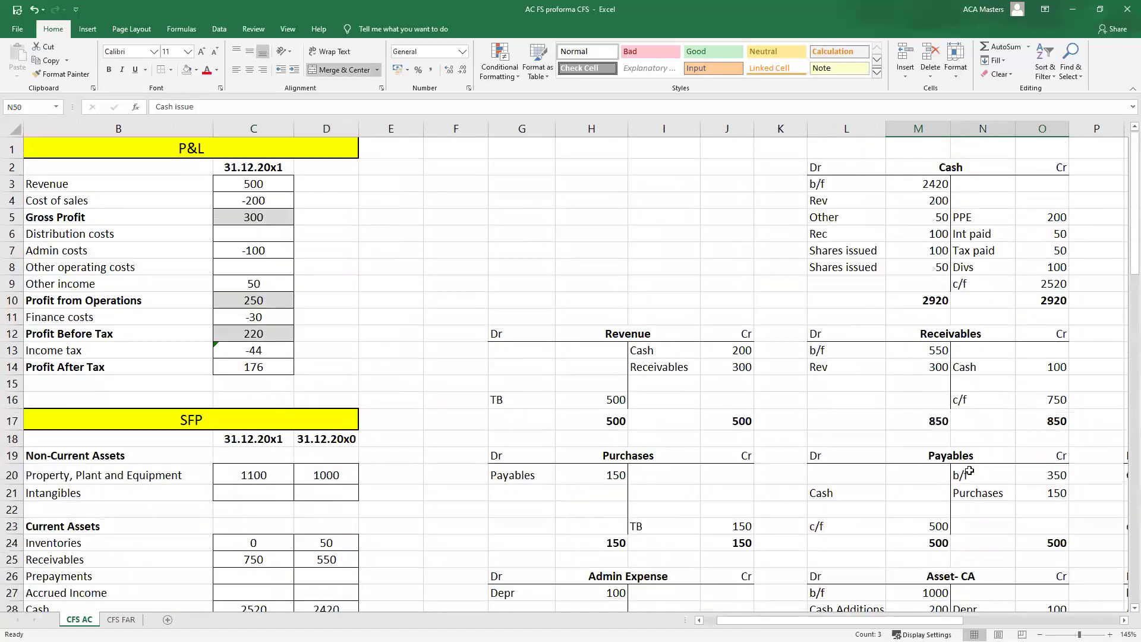
pyautogui.moveTo(863, 243); pyautogui.dragTo(928, 251)
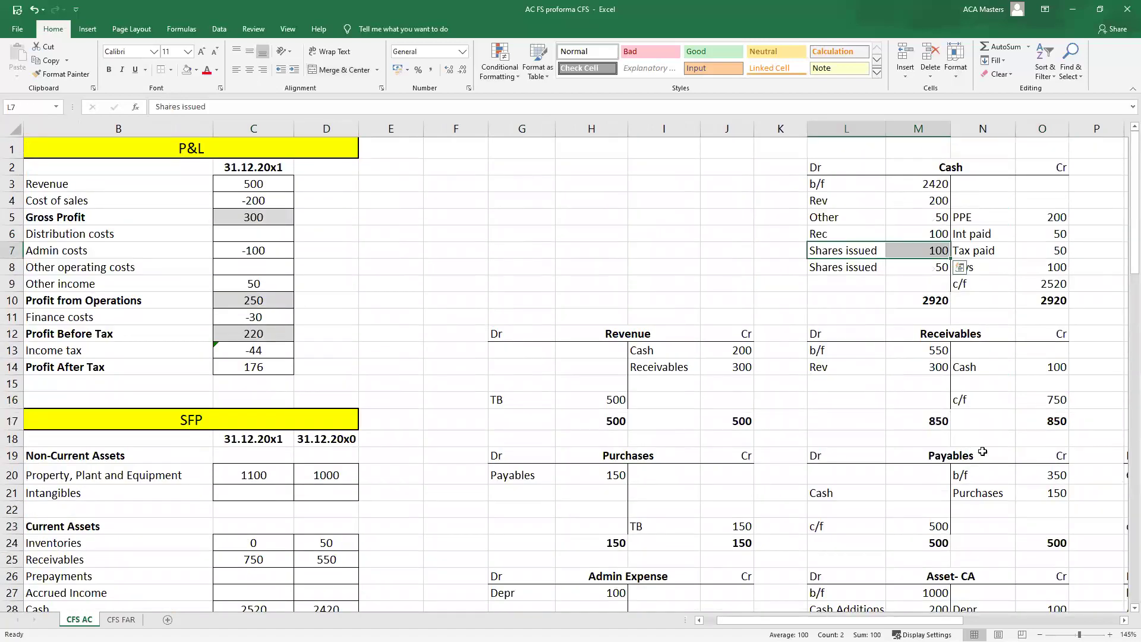
pyautogui.scroll(-2, 990, 463)
pyautogui.scroll(-10, 989, 463)
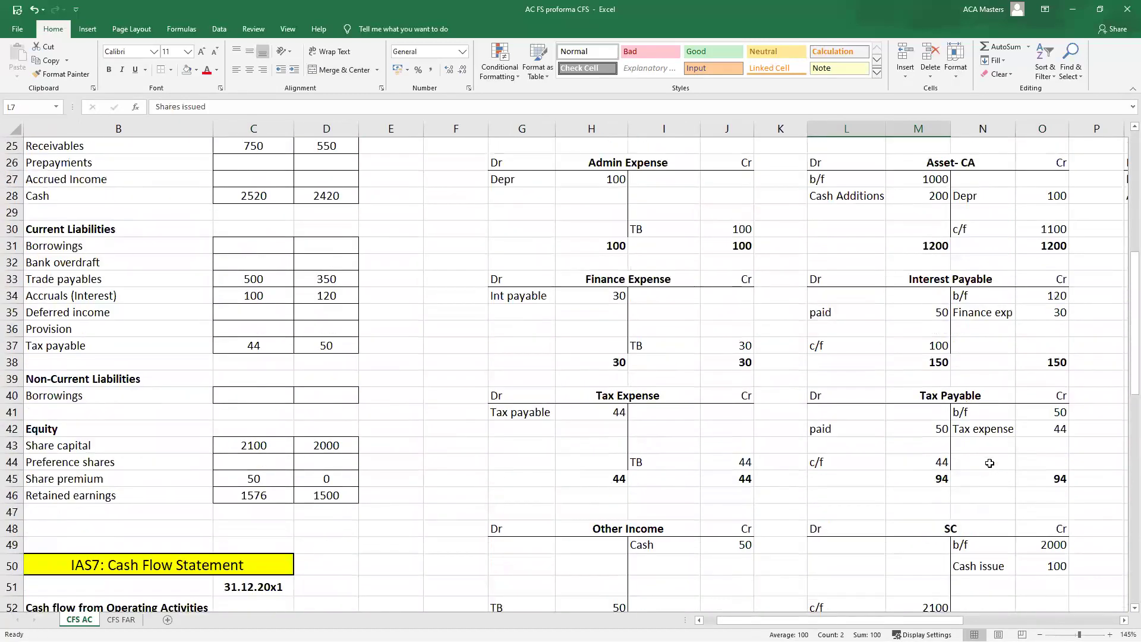
# - Change the Share capital label under Equity in the SFP (B43) to "Share capital (£1)"
pyautogui.moveTo(89, 245); pyautogui.dragTo(335, 237)
pyautogui.doubleClick(104, 245)
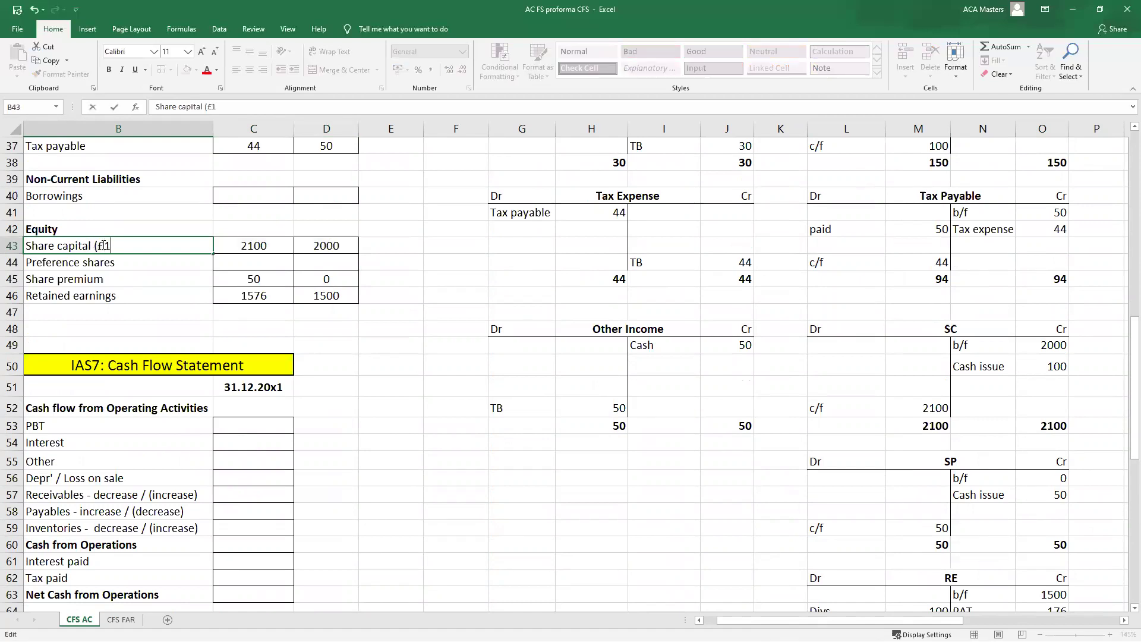
pyautogui.write('(£1)')
pyautogui.press('Return')
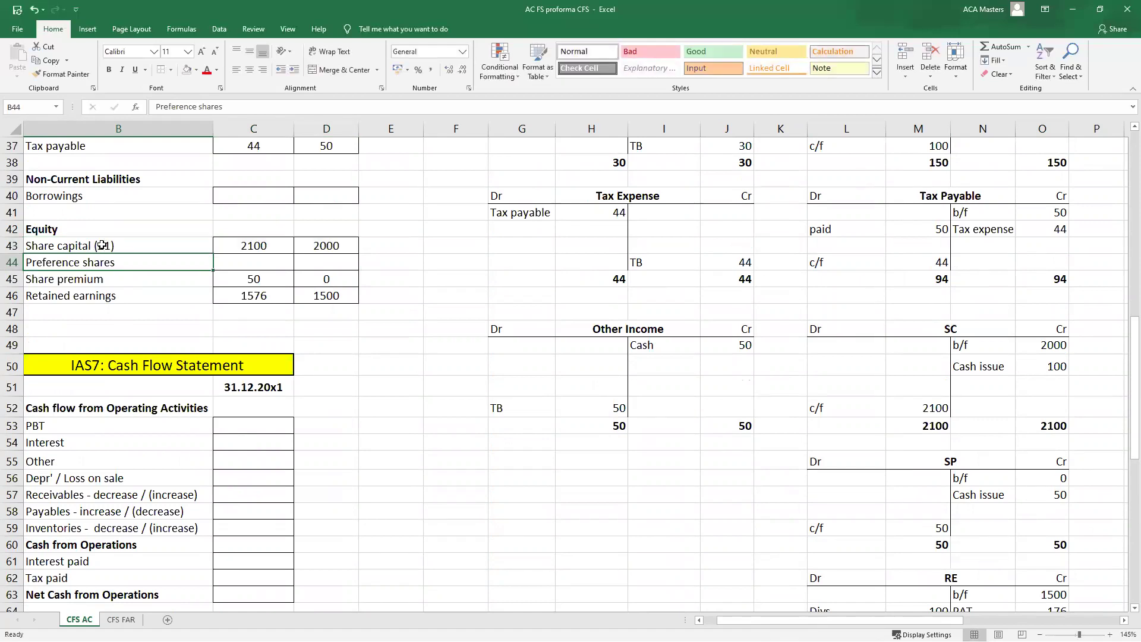
# - Examine both years' figures for share capital and share premium in the SFP's Equity section
pyautogui.moveTo(307, 248); pyautogui.dragTo(250, 245)
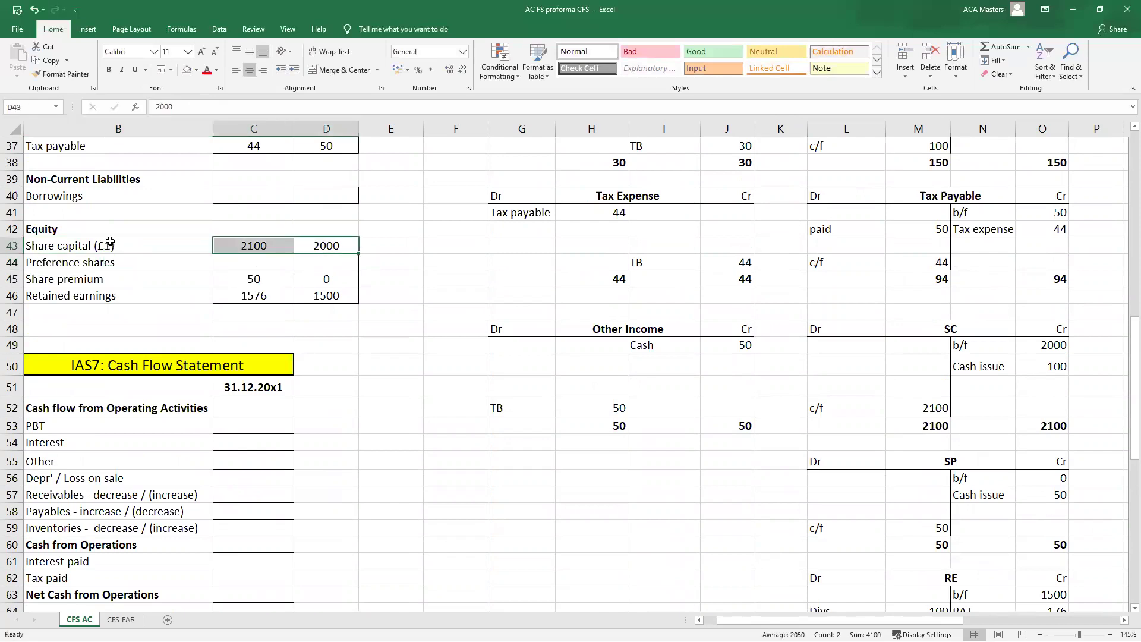
pyautogui.moveTo(300, 275); pyautogui.dragTo(186, 273)
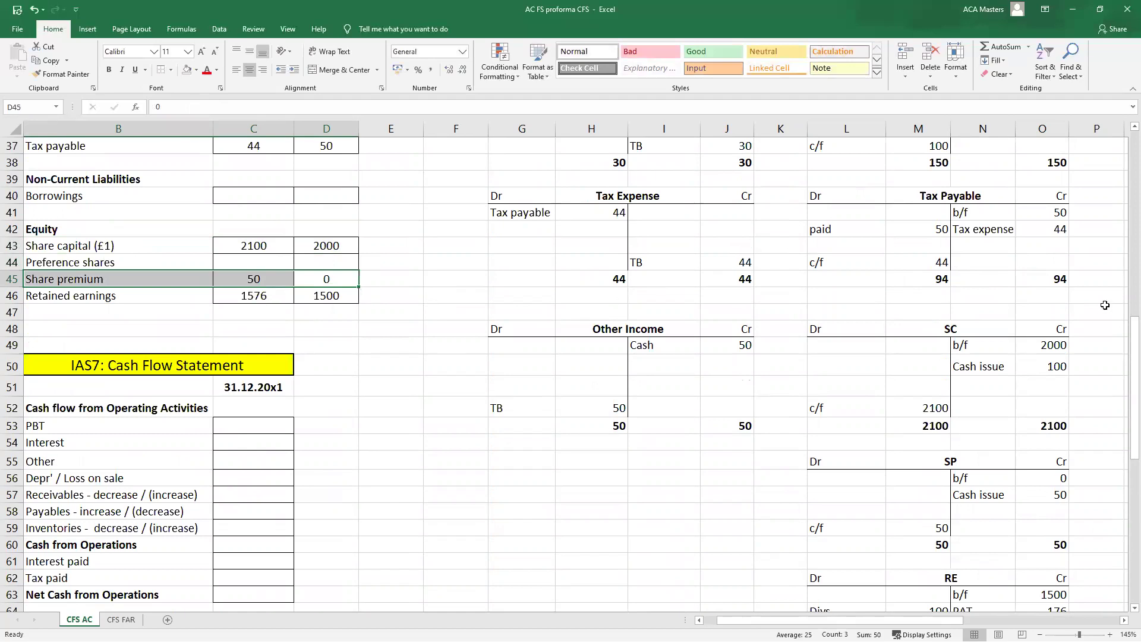
# - Compare the Cash issue credits in the SC and SP accounts
pyautogui.scroll(-3, 1100, 314)
pyautogui.scroll(-1, 1091, 326)
pyautogui.moveTo(976, 343); pyautogui.dragTo(1064, 346)
pyautogui.click(1047, 215)
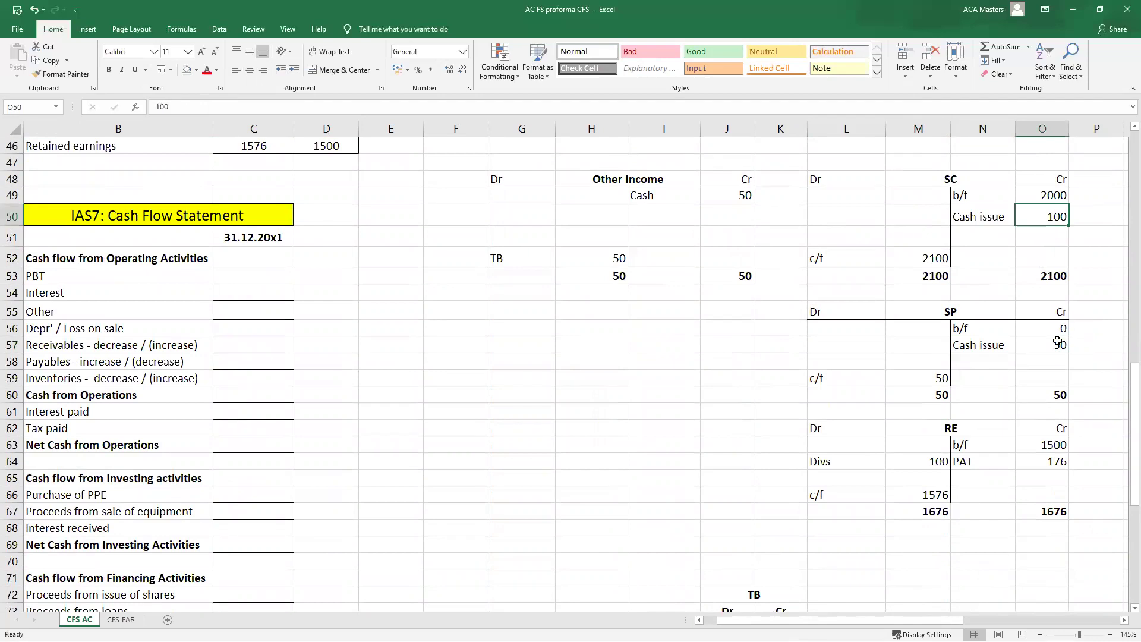
pyautogui.keyDown('ctrl'); pyautogui.click(1058, 344); pyautogui.keyUp('ctrl')
pyautogui.keyDown('ctrl'); pyautogui.click(1002, 215); pyautogui.keyUp('ctrl')
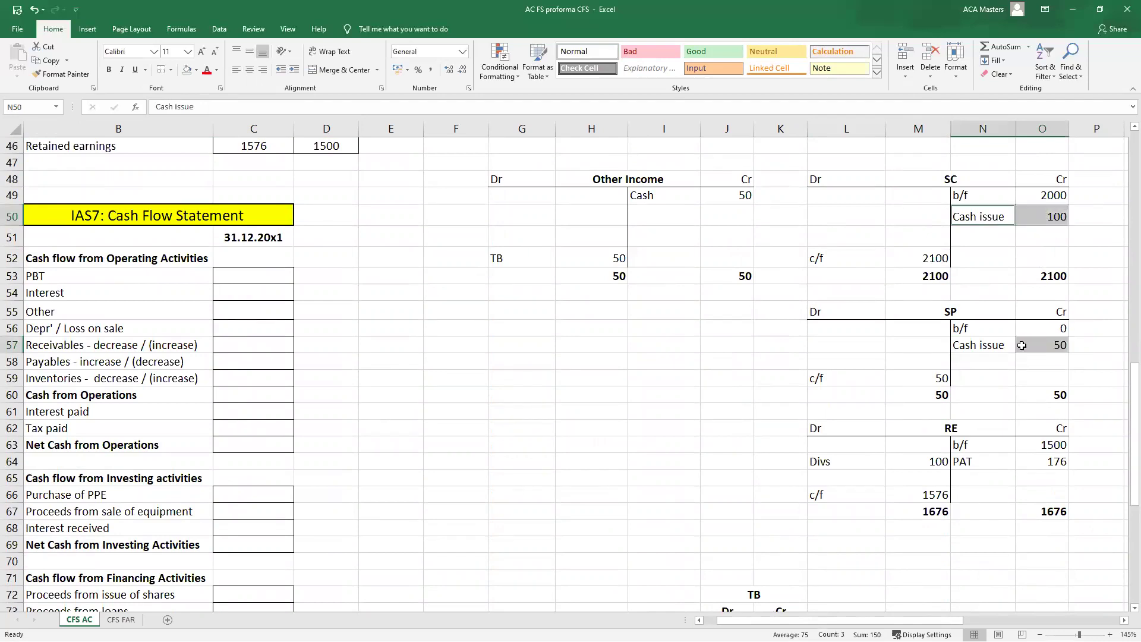
pyautogui.moveTo(1006, 344); pyautogui.dragTo(1051, 353)
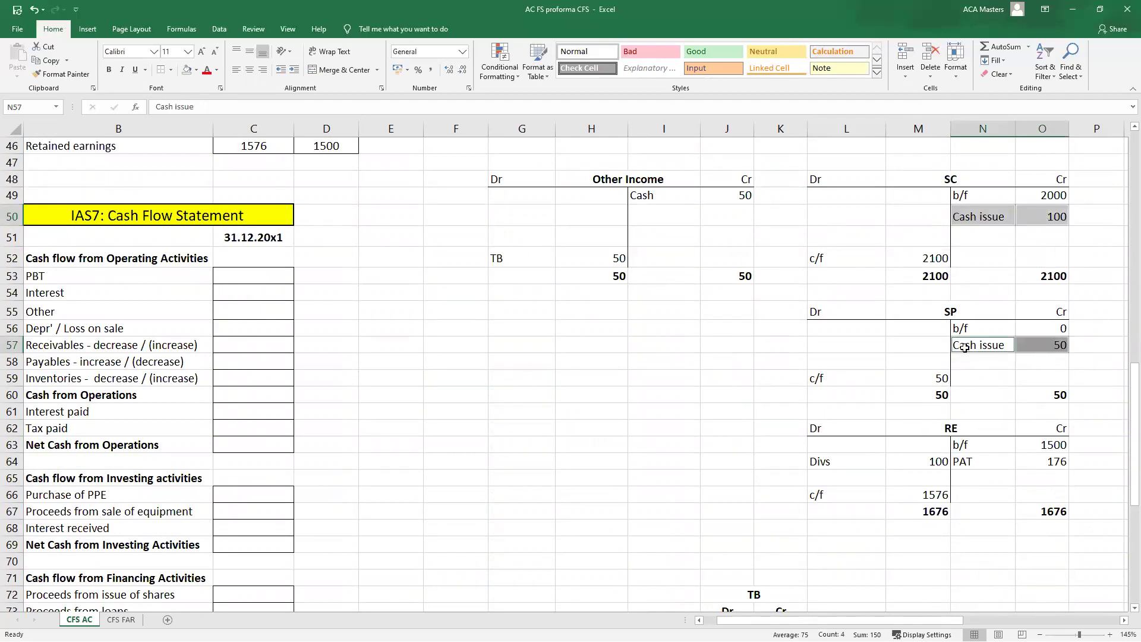
# - Check the b/f and c/f balances of the SP account
pyautogui.moveTo(984, 315); pyautogui.dragTo(1036, 324)
pyautogui.moveTo(1036, 324); pyautogui.dragTo(1036, 323)
pyautogui.keyDown('ctrl'); pyautogui.moveTo(841, 375); pyautogui.dragTo(897, 384); pyautogui.keyUp('ctrl')
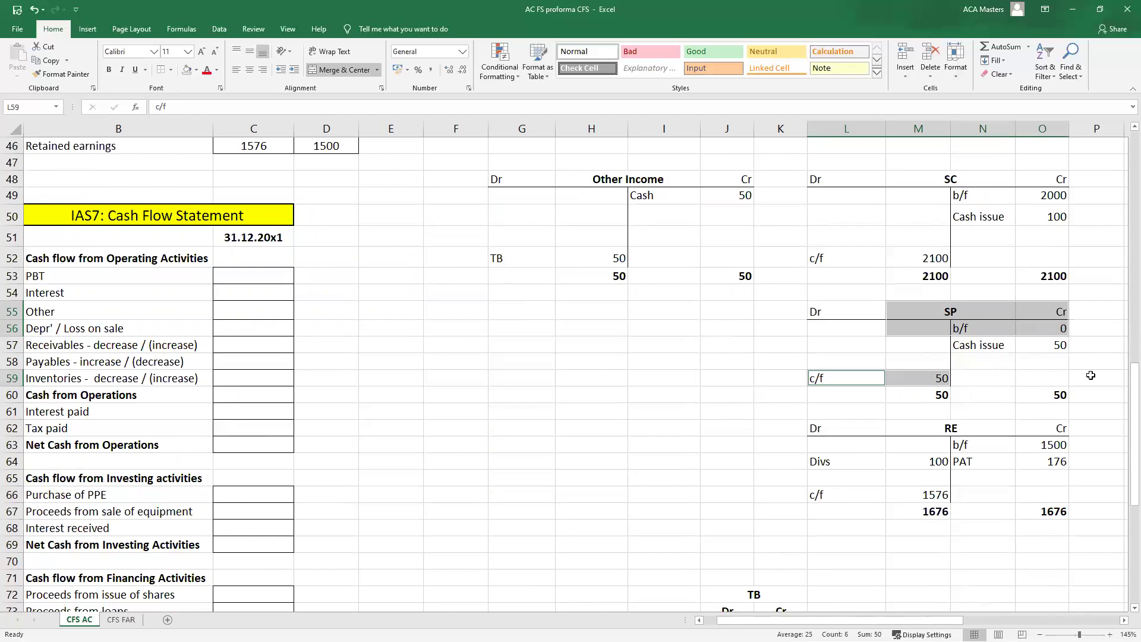
# - Highlight the Cash issue lines of both share accounts together to show the combined issue
pyautogui.click(1057, 369)
pyautogui.moveTo(990, 217); pyautogui.dragTo(1042, 218)
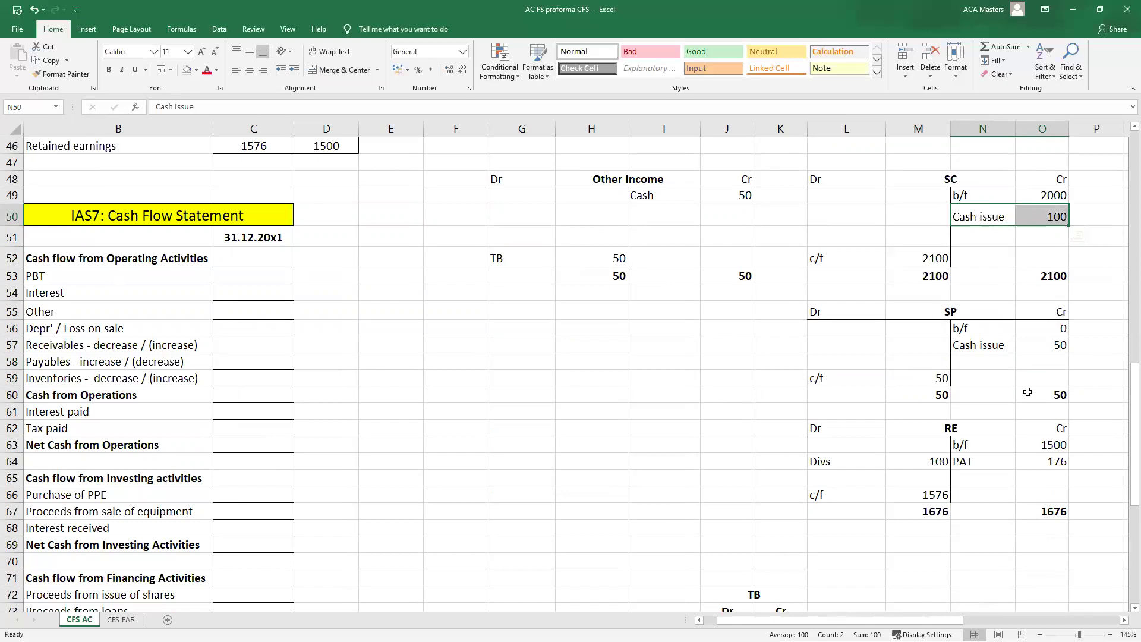
pyautogui.keyDown('ctrl'); pyautogui.moveTo(981, 345); pyautogui.dragTo(1042, 344); pyautogui.keyUp('ctrl')
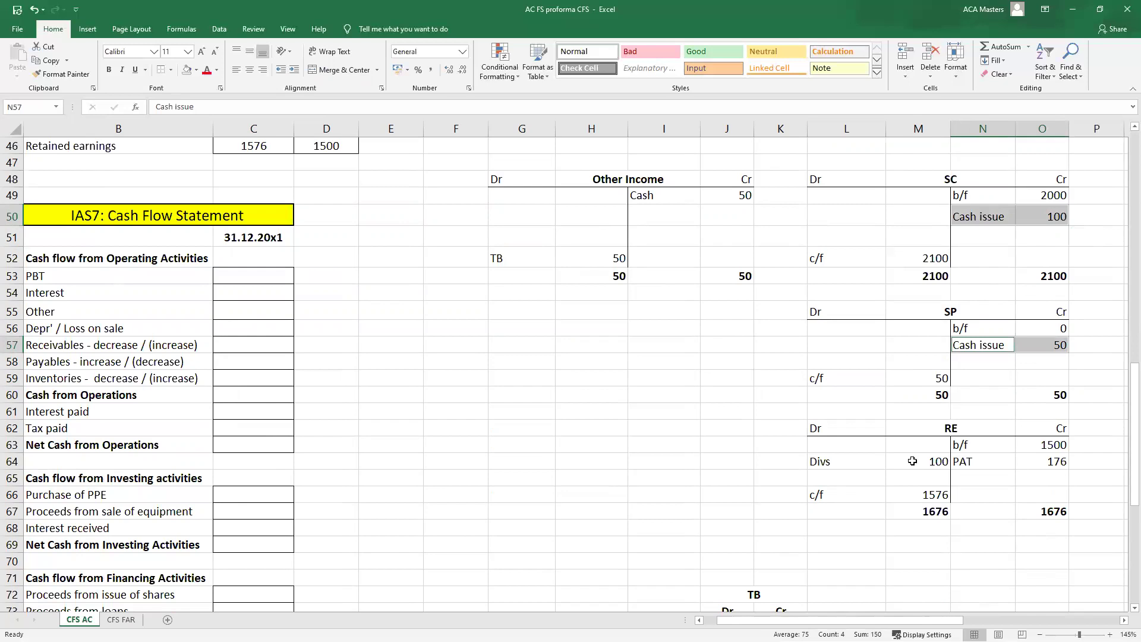
# - Check the RE account's b/f balance and trace its PAT credit back to Profit After Tax in the P&L
pyautogui.scroll(-1, 913, 461)
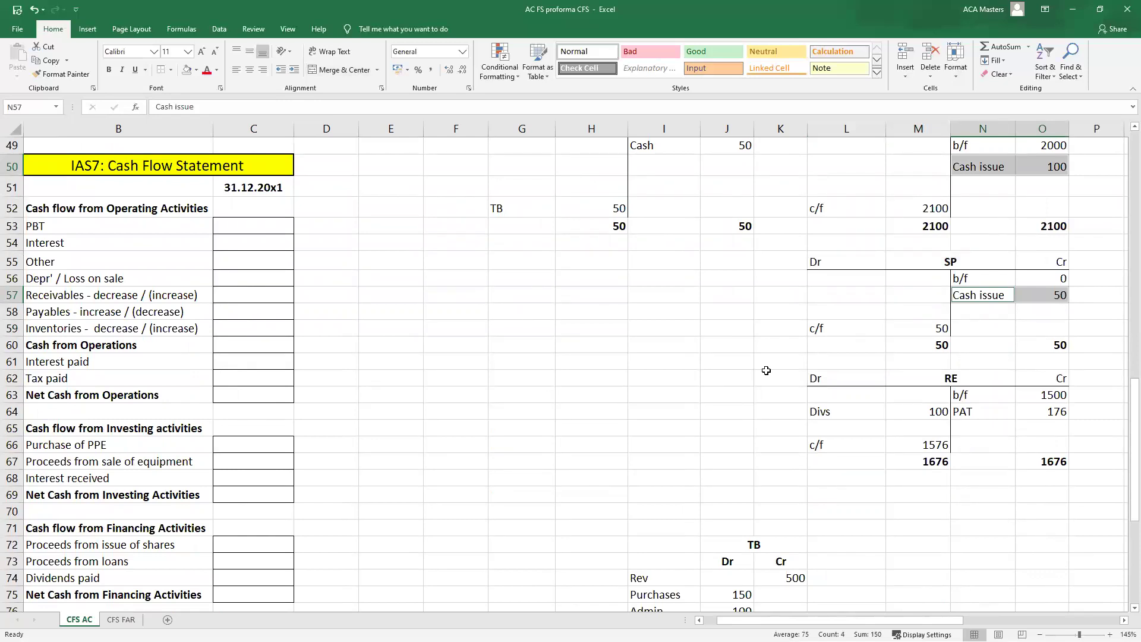
pyautogui.scroll(-2, 1038, 389)
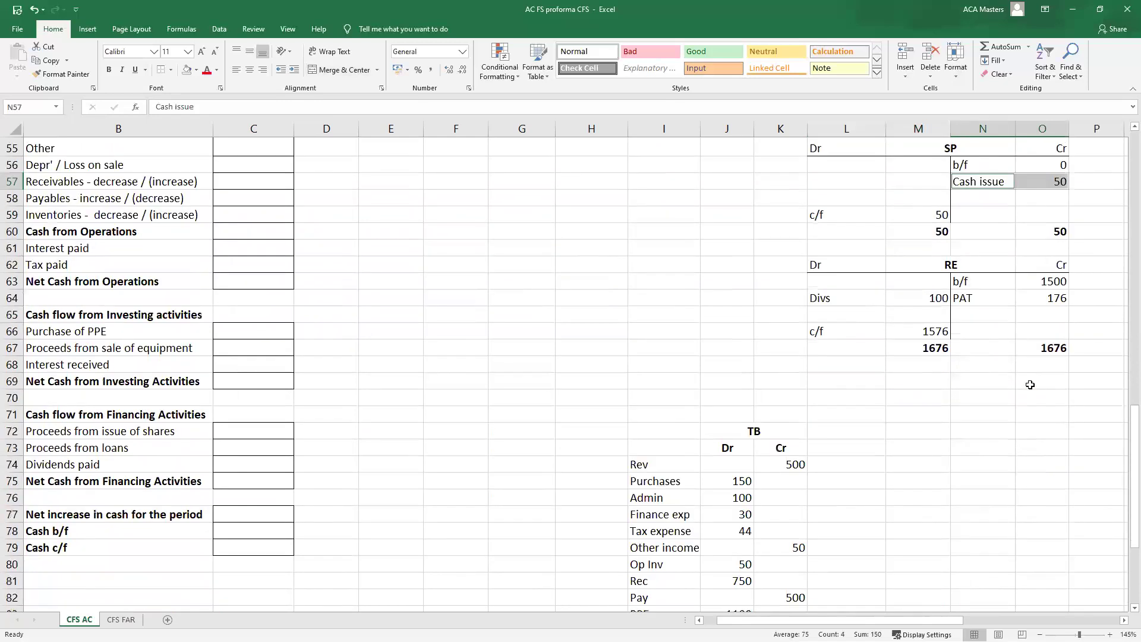
pyautogui.moveTo(1003, 283); pyautogui.dragTo(1021, 283)
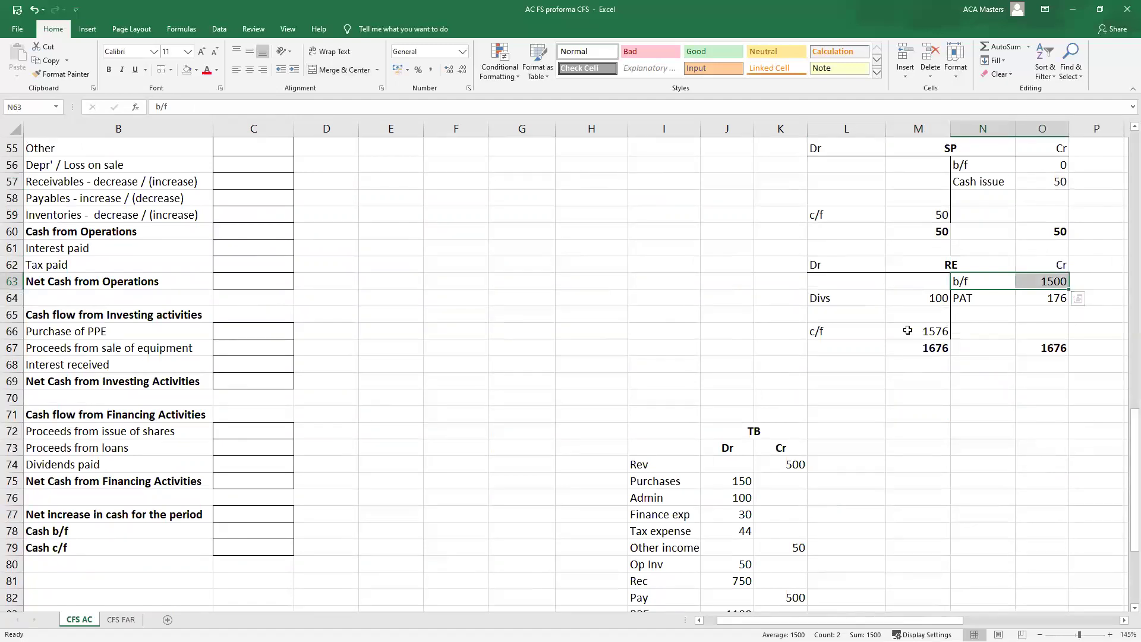
pyautogui.hotkey('ctrl', 'q')
pyautogui.click(1041, 300)
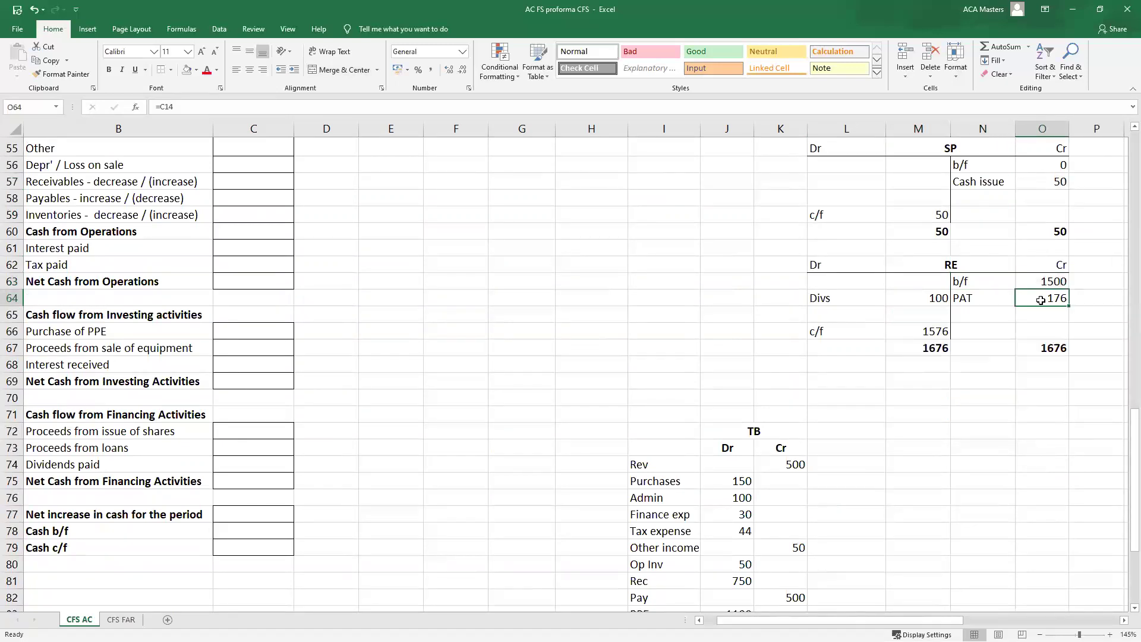
pyautogui.doubleClick(1043, 301)
pyautogui.scroll(13, 594, 321)
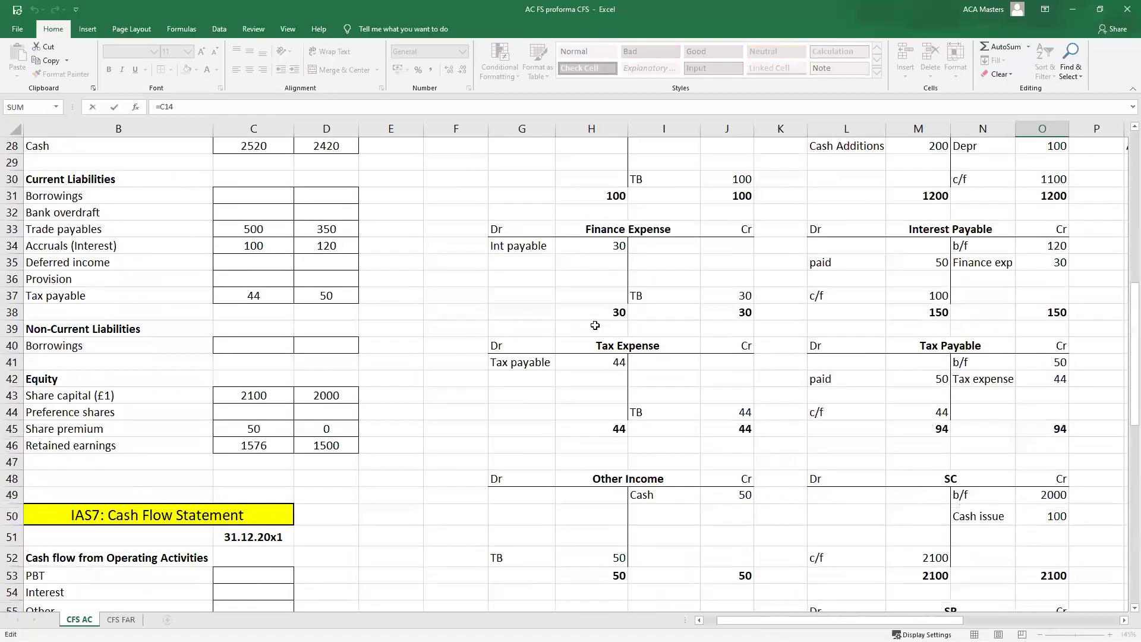
pyautogui.scroll(5, 594, 325)
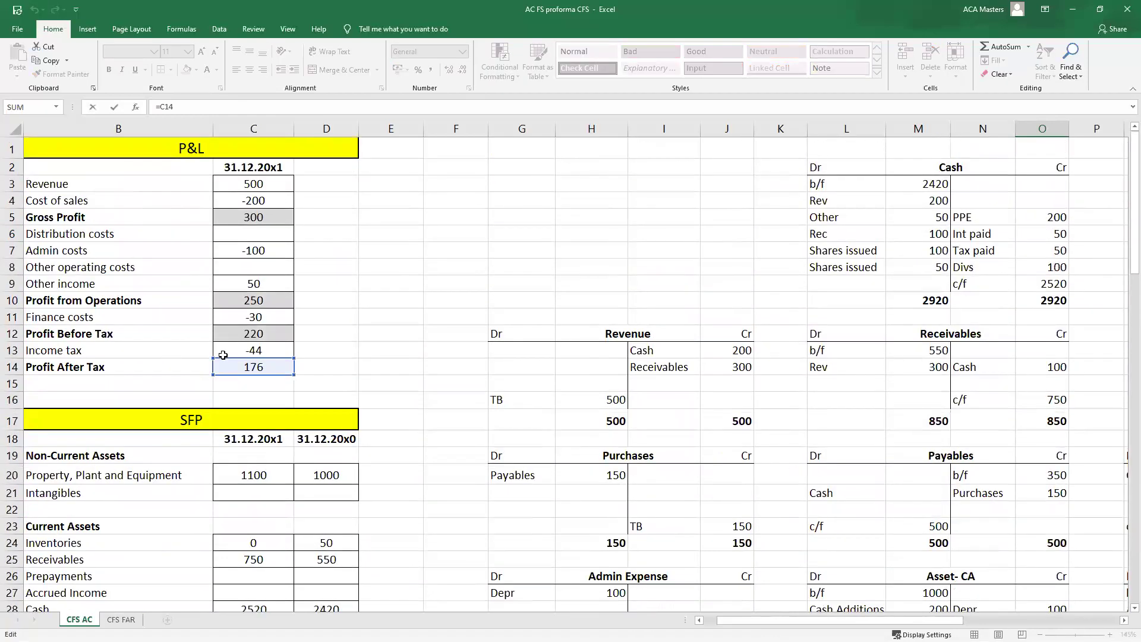
pyautogui.scroll(-15, 222, 355)
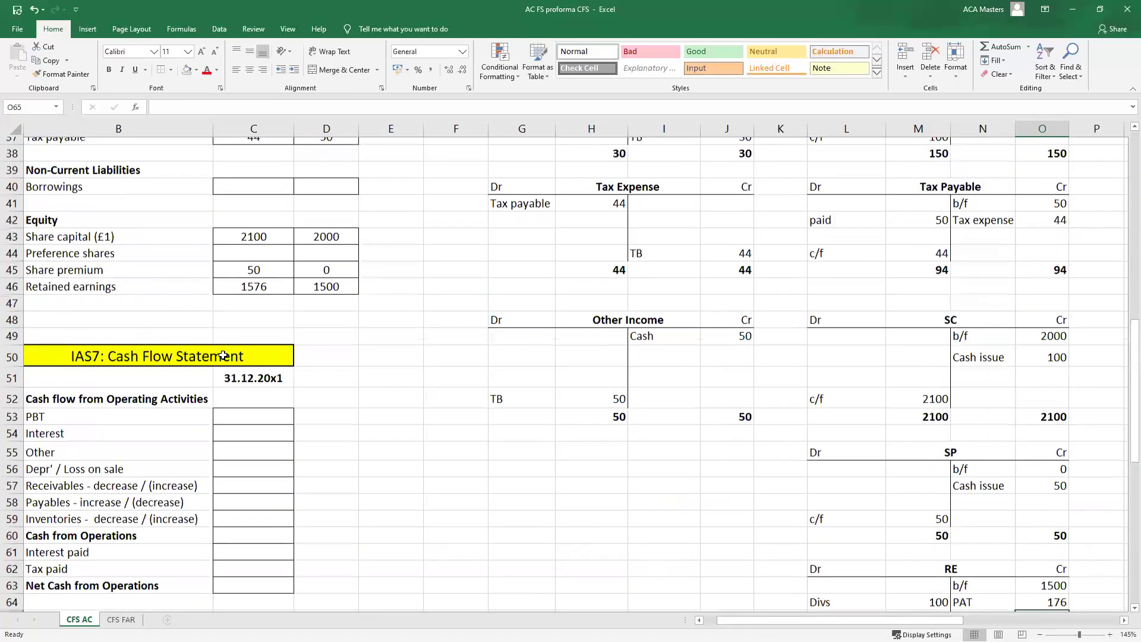
# - Review the b/f and PAT amounts on the credit side of the RE account
pyautogui.click(1024, 450)
pyautogui.moveTo(1024, 462)
pyautogui.mouseDown()
pyautogui.moveTo(994, 469)
pyautogui.moveTo(1034, 478)
pyautogui.mouseUp()
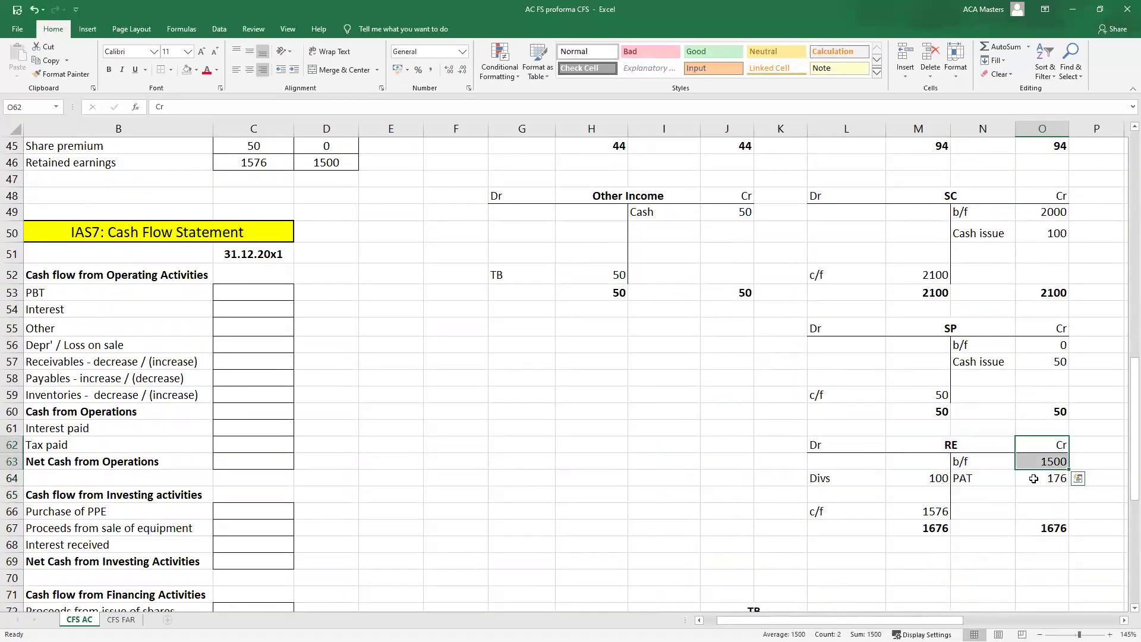
pyautogui.keyDown('ctrl'); pyautogui.click(1034, 478); pyautogui.keyUp('ctrl')
pyautogui.scroll(-1, 1103, 500)
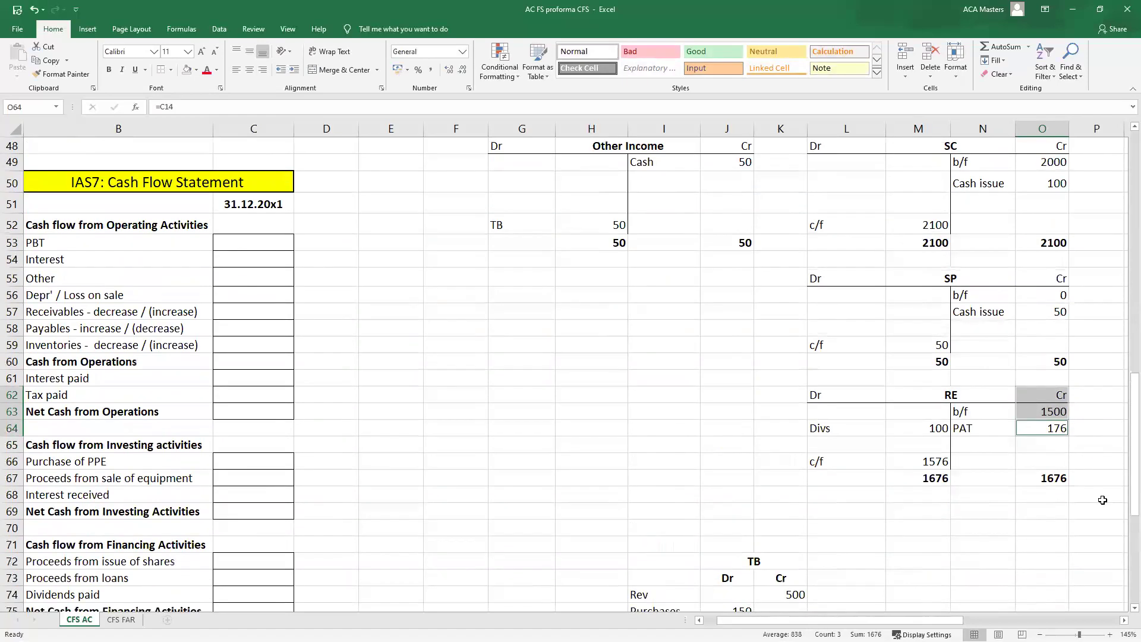
pyautogui.scroll(1, 992, 486)
# - Change the Divs label in the RE account (L64) to "Divs paid"
pyautogui.keyDown('ctrl'); pyautogui.moveTo(867, 479); pyautogui.dragTo(939, 476); pyautogui.keyUp('ctrl')
pyautogui.doubleClick(850, 473)
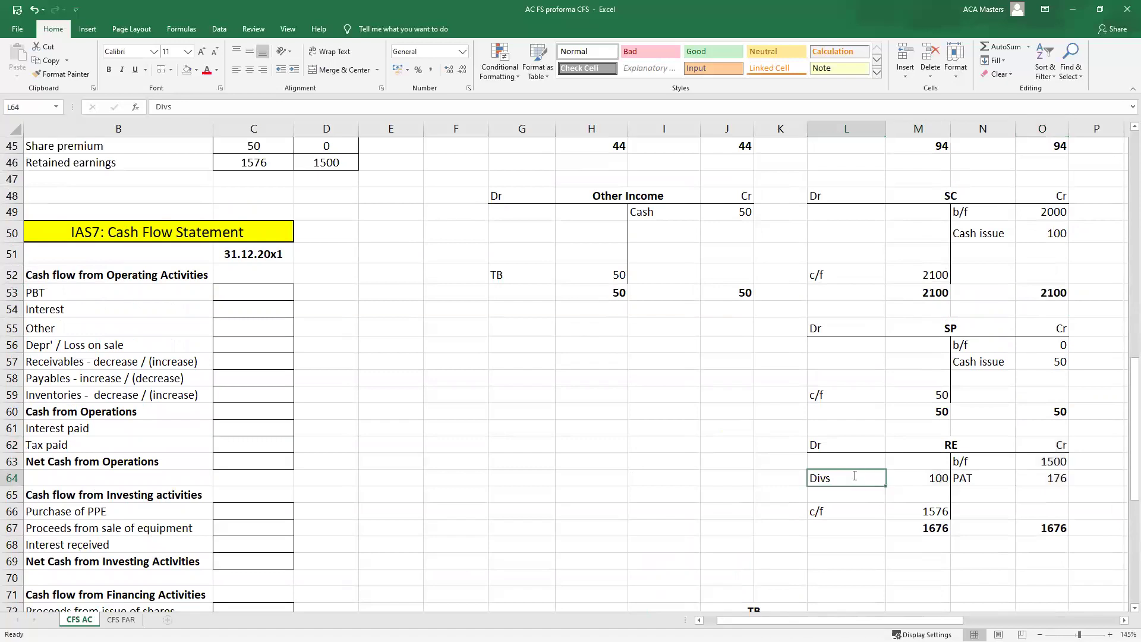
pyautogui.write('paid')
pyautogui.press('Return')
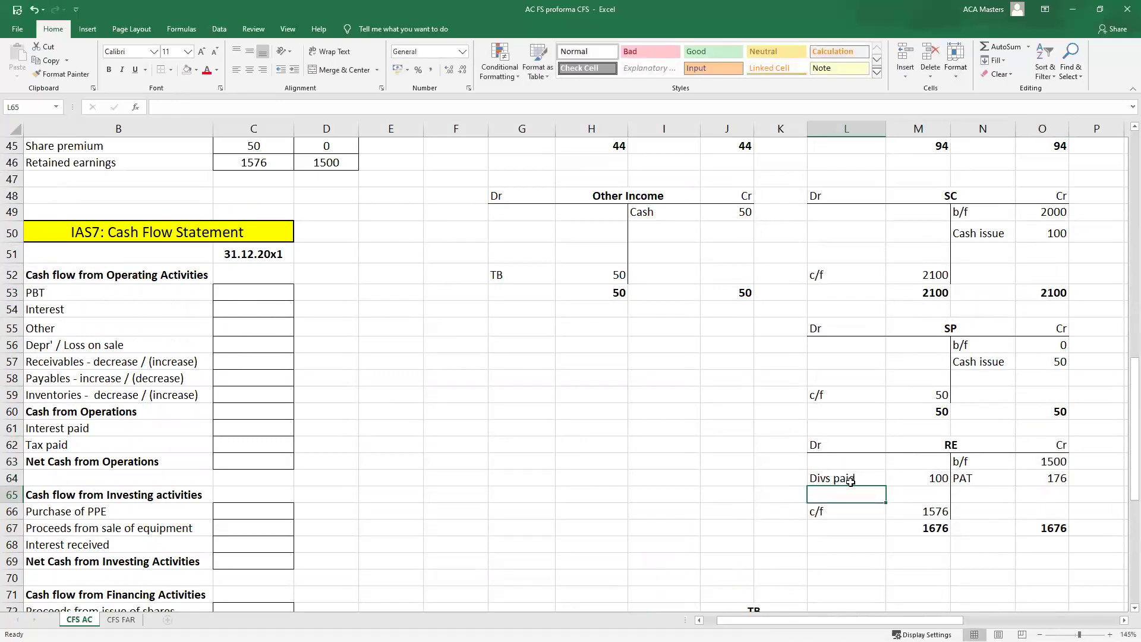
# - Match the Divs paid debit in the RE account to the Divs credit in the Cash account
pyautogui.moveTo(835, 476); pyautogui.dragTo(895, 487)
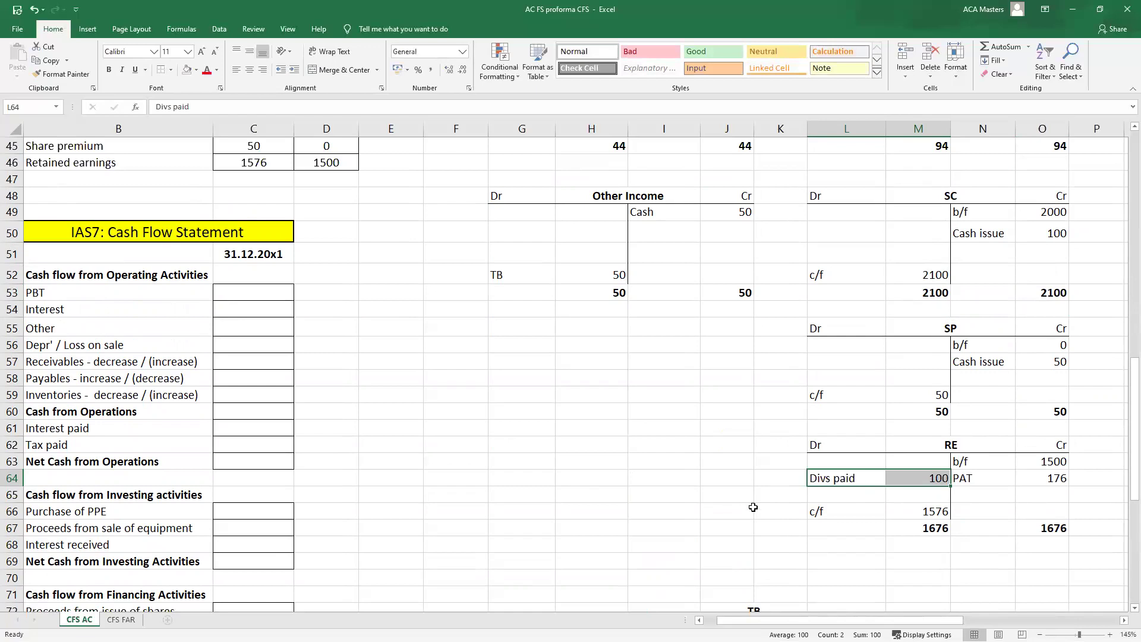
pyautogui.scroll(8, 756, 506)
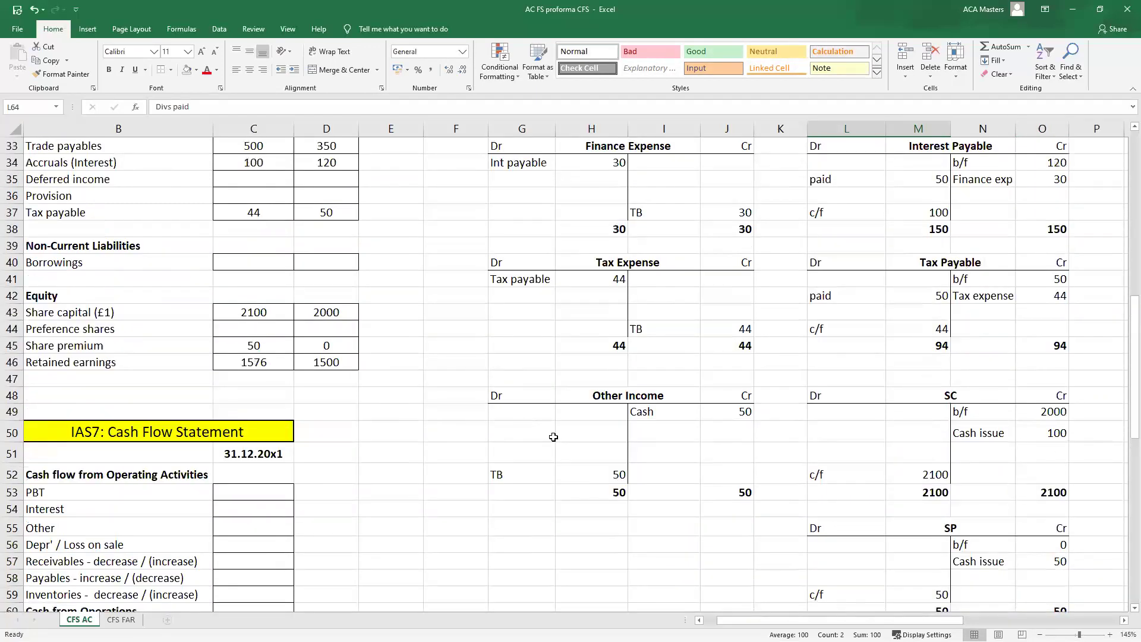
pyautogui.scroll(7, 688, 455)
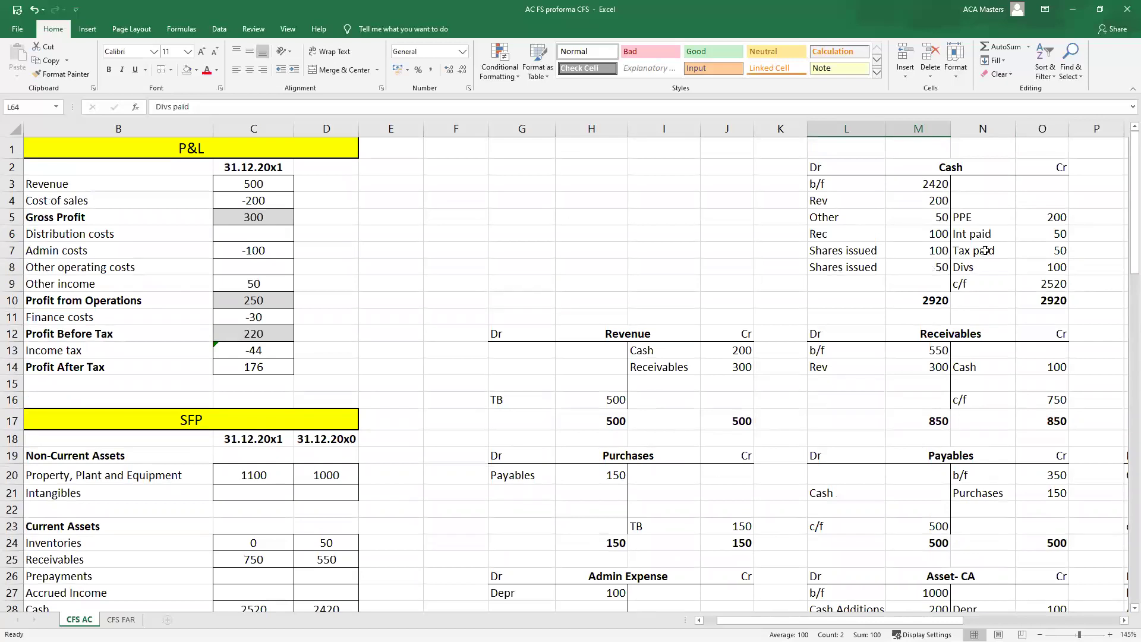
pyautogui.keyDown('ctrl'); pyautogui.click(1060, 172); pyautogui.keyUp('ctrl')
pyautogui.moveTo(1010, 267); pyautogui.dragTo(1043, 267)
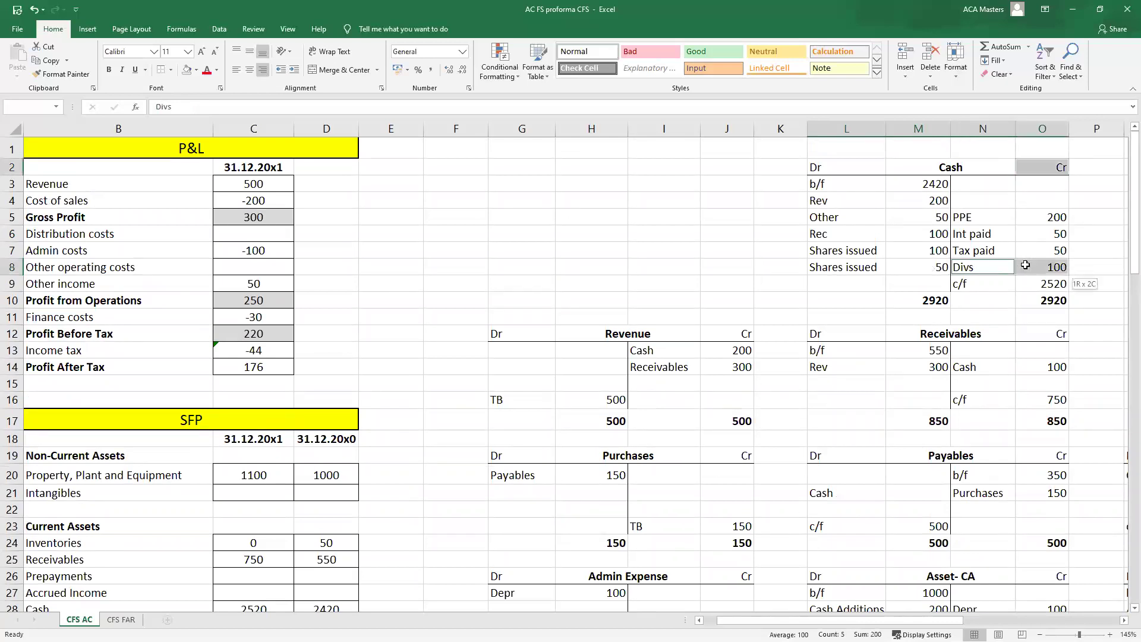
pyautogui.scroll(-16, 934, 422)
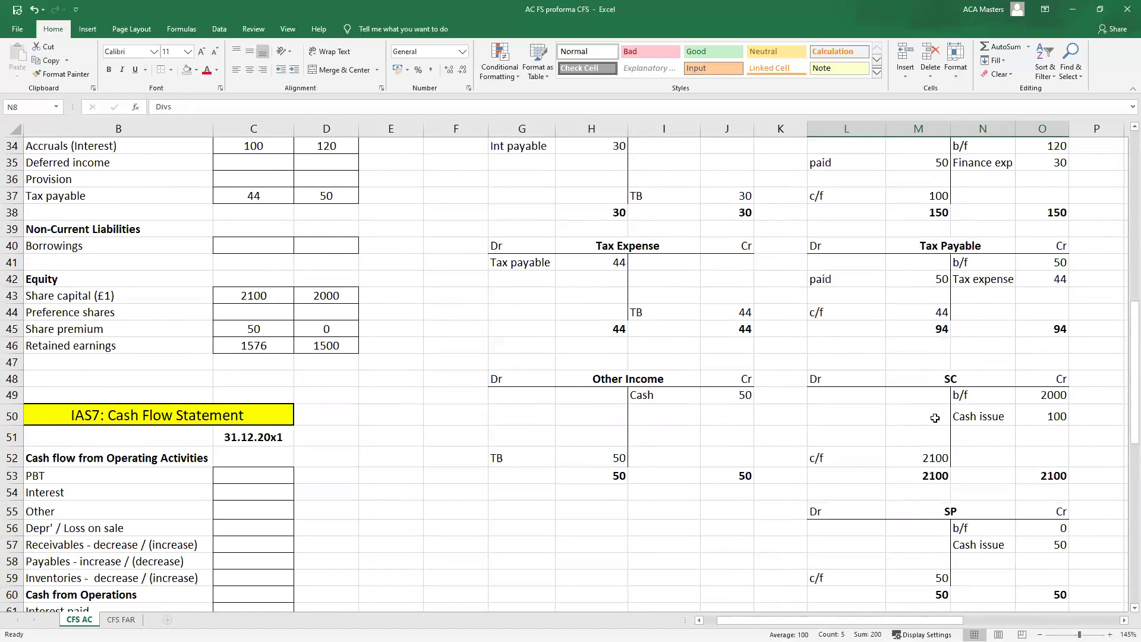
# - Check the RE account's c/f line against Retained earnings in the SFP
pyautogui.moveTo(845, 437); pyautogui.dragTo(915, 446)
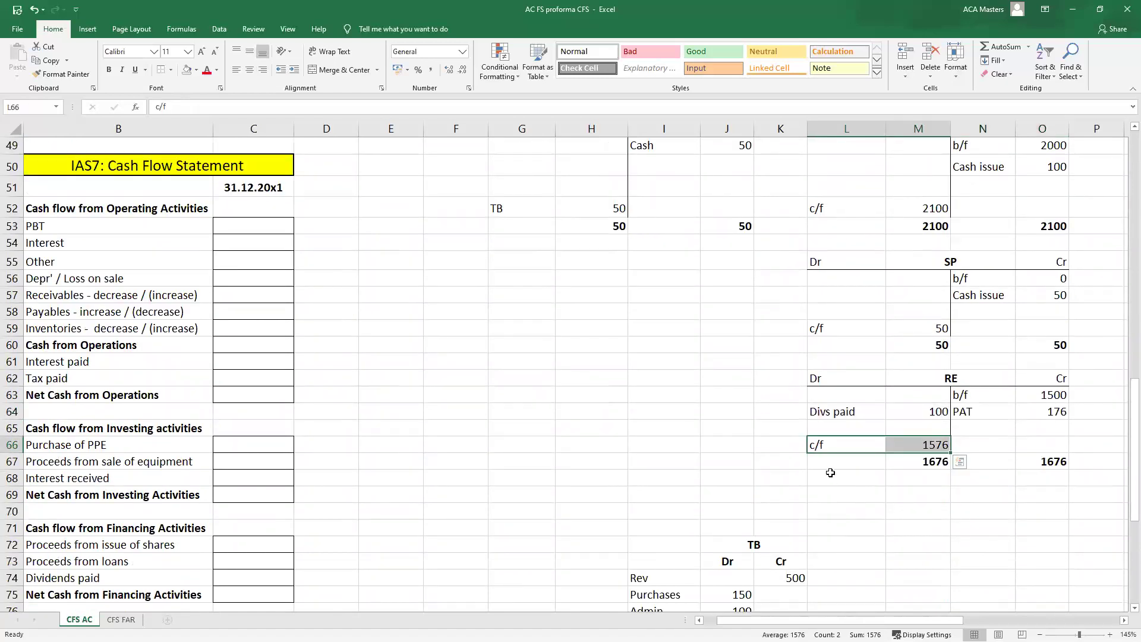
pyautogui.scroll(10, 696, 404)
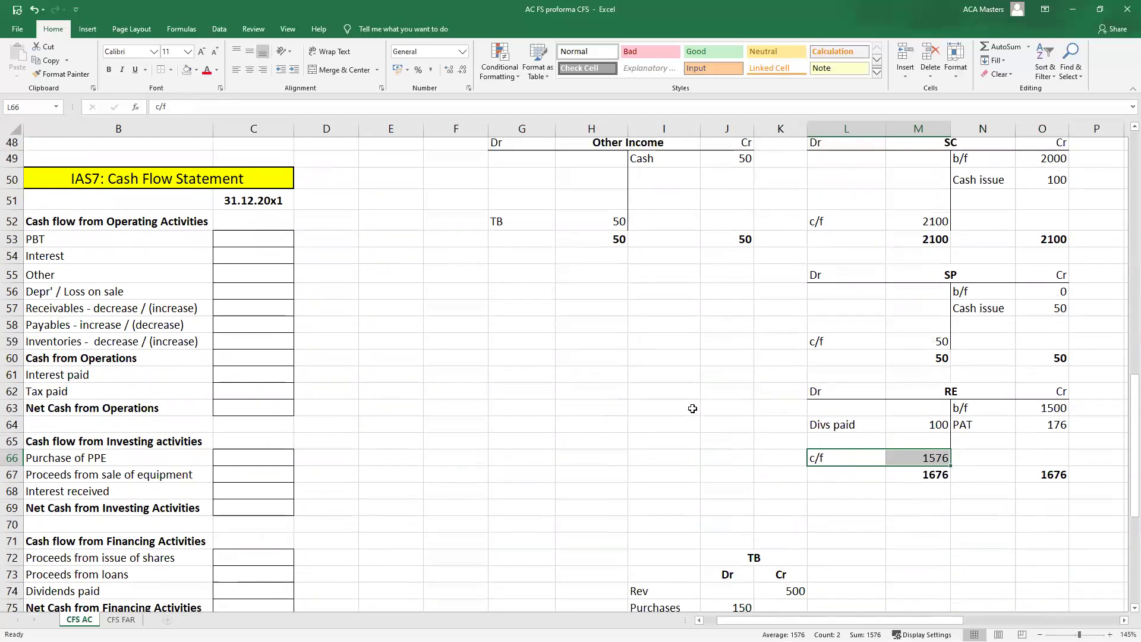
pyautogui.scroll(6, 700, 407)
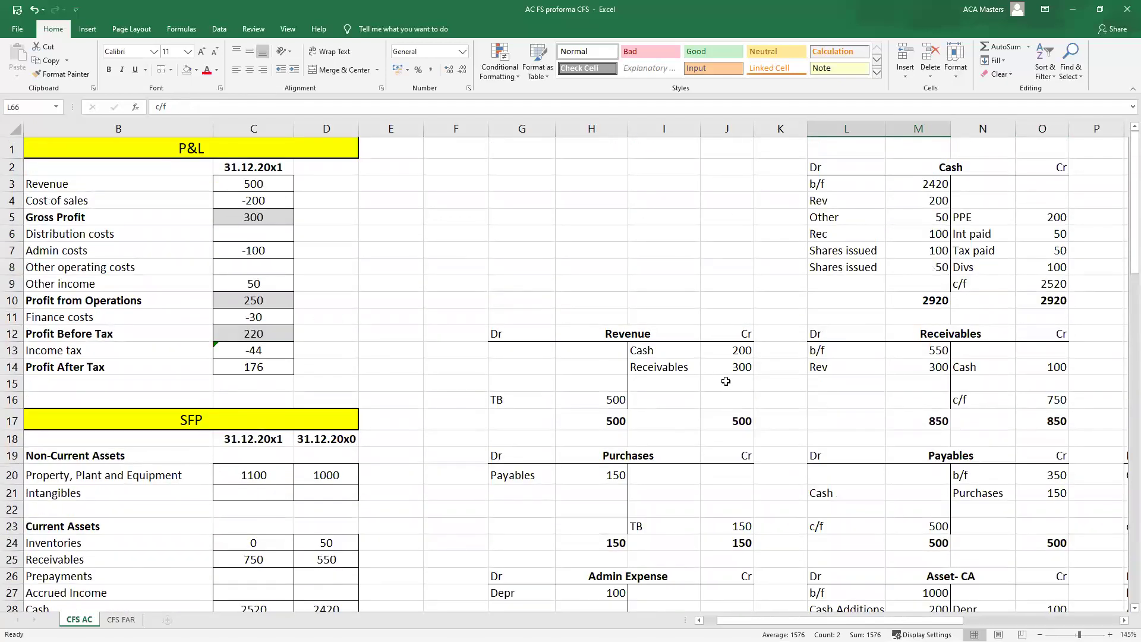
# - Review the Revenue and Receivables T-accounts and the credit side of Payables as examples of the ledger postings
pyautogui.scroll(-5, 725, 381)
pyautogui.scroll(3, 726, 381)
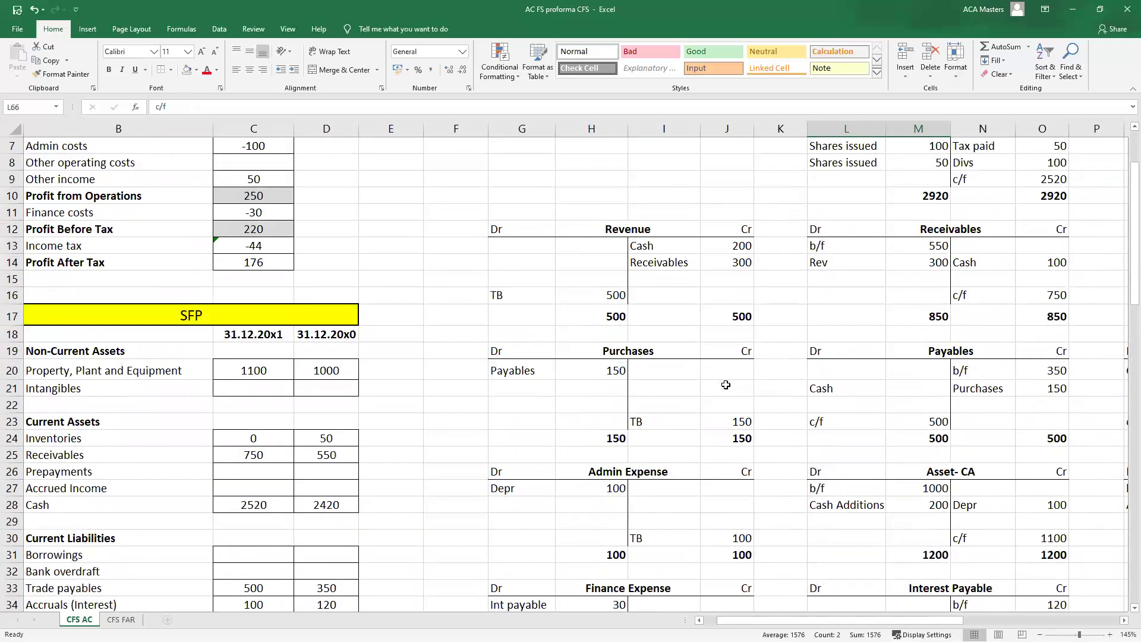
pyautogui.moveTo(526, 229); pyautogui.dragTo(746, 306)
pyautogui.moveTo(858, 234); pyautogui.dragTo(990, 315)
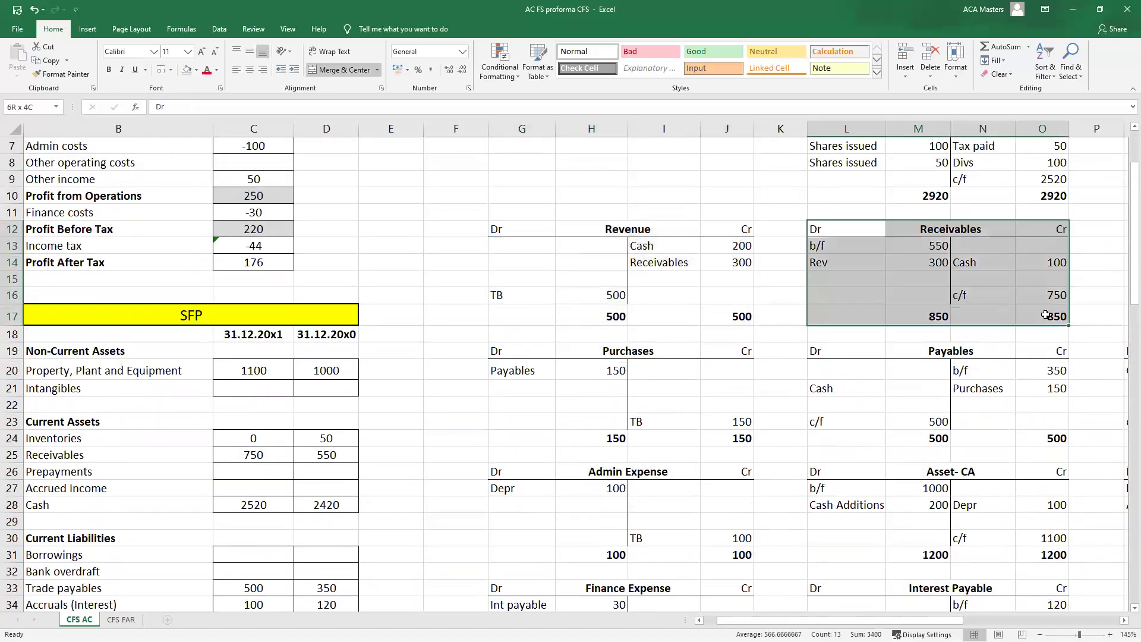
pyautogui.click(733, 226)
pyautogui.moveTo(737, 296); pyautogui.dragTo(735, 312)
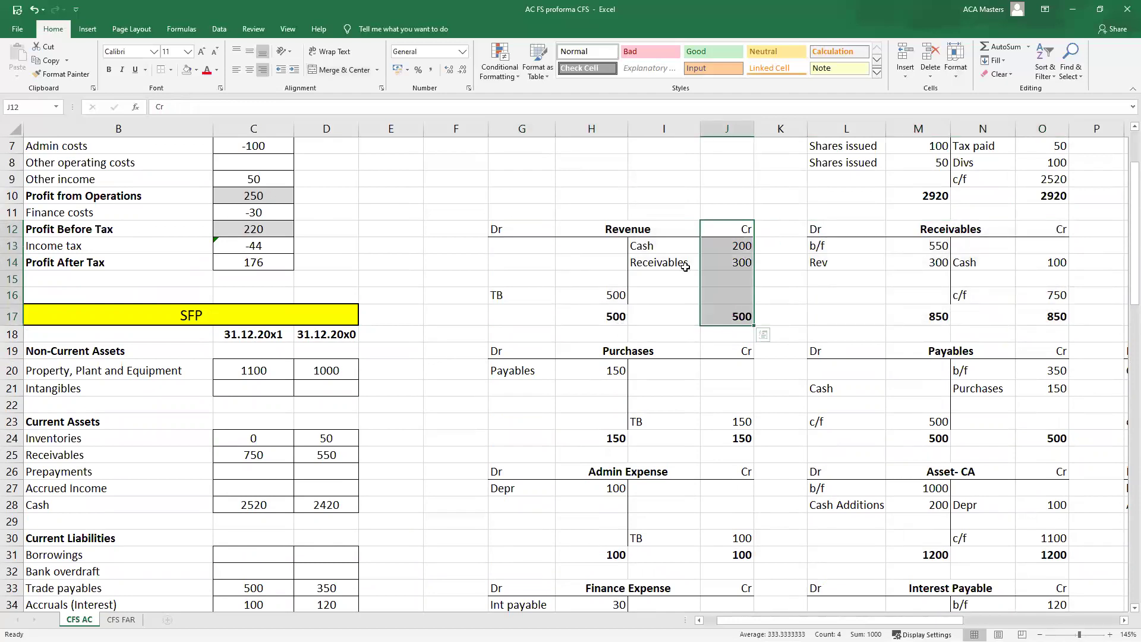
pyautogui.moveTo(1059, 354); pyautogui.dragTo(1061, 440)
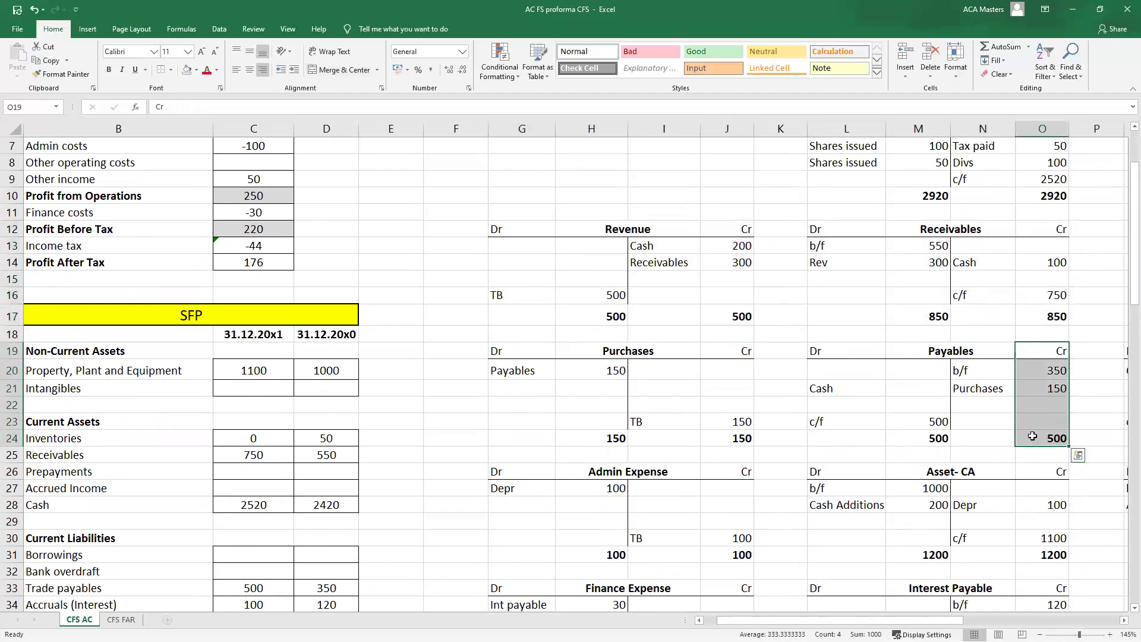
# - Examine the whole TB, from Rev down to the debit and credit totals
pyautogui.scroll(-9, 1030, 435)
pyautogui.scroll(-12, 1030, 436)
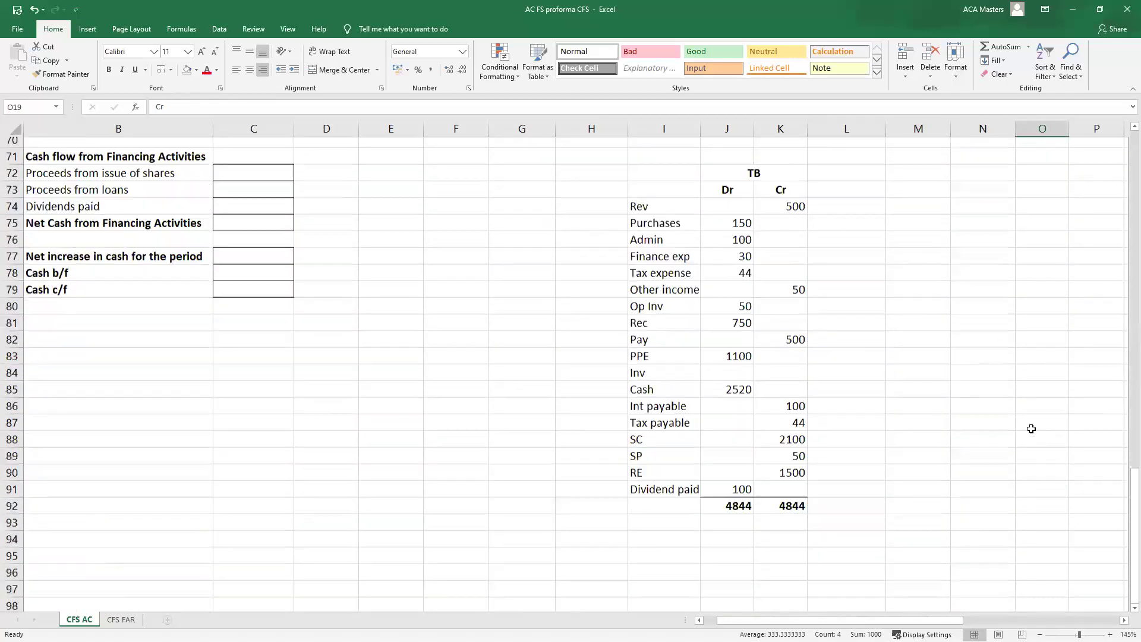
pyautogui.moveTo(685, 171); pyautogui.dragTo(796, 512)
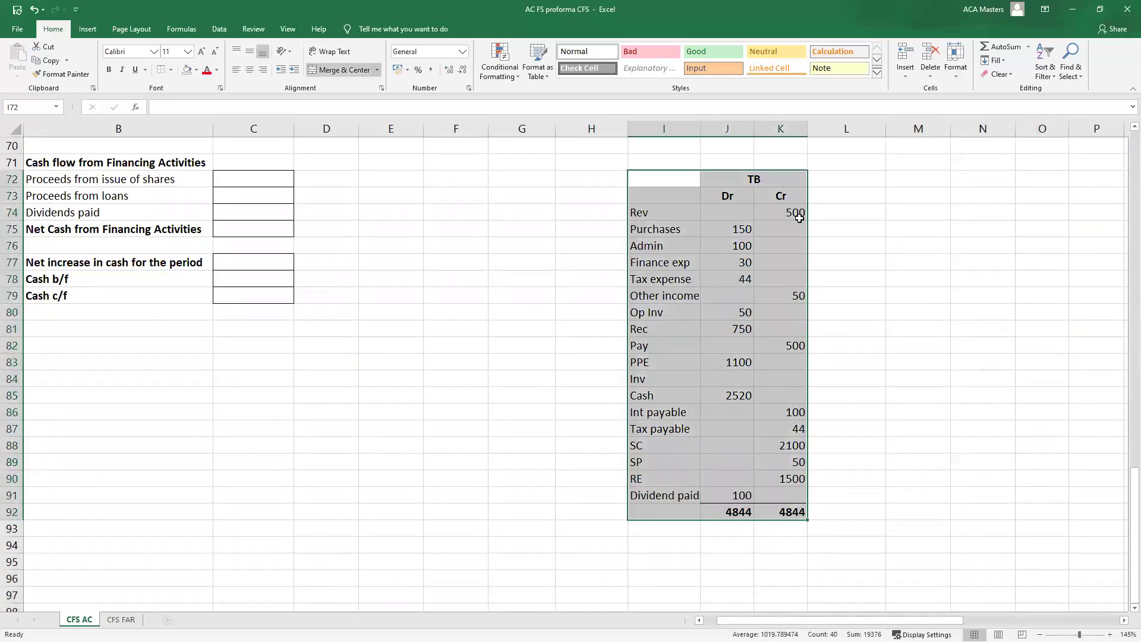
# - Trace the Rev credit in the TB to the P&L, reviewing the statement from Revenue to Profit After Tax
pyautogui.click(800, 212)
pyautogui.scroll(20, 693, 326)
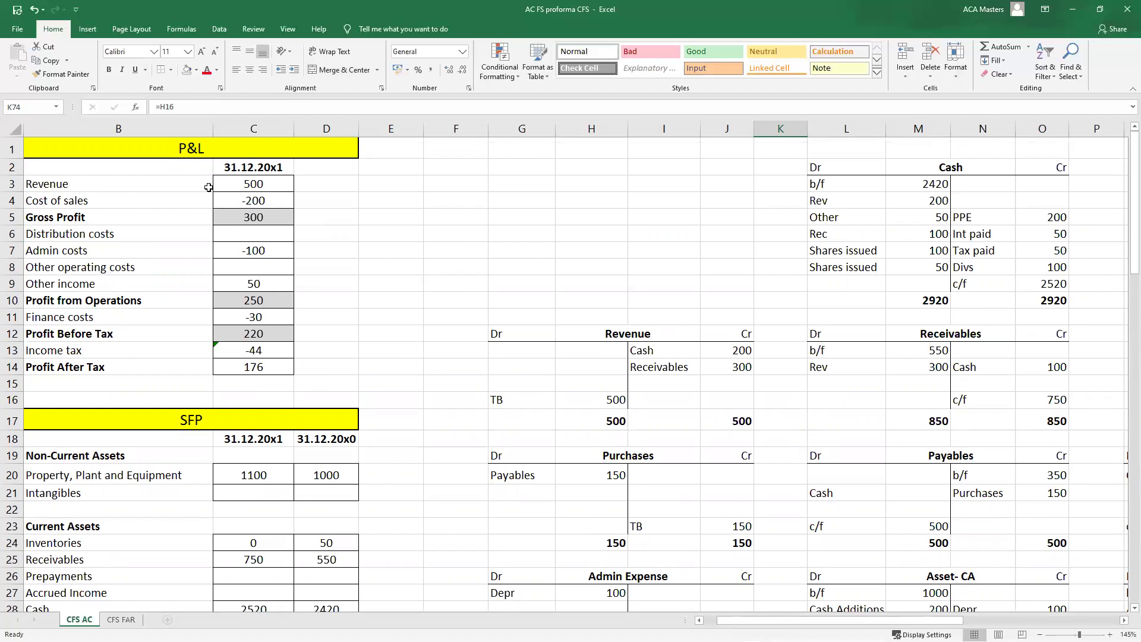
pyautogui.moveTo(136, 183); pyautogui.dragTo(273, 363)
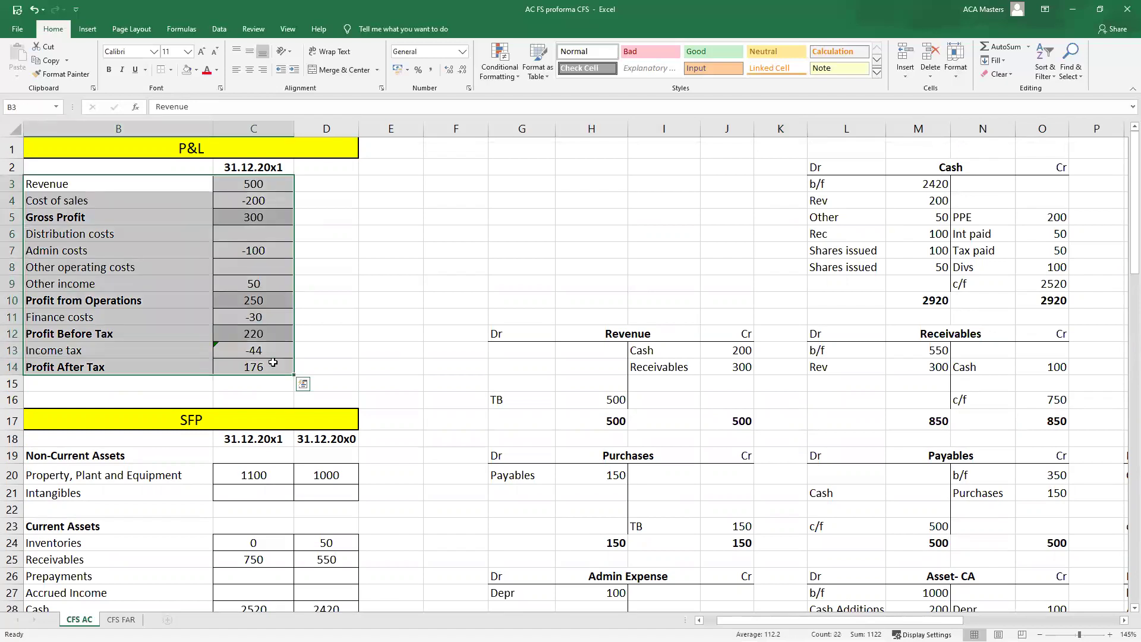
pyautogui.click(413, 269)
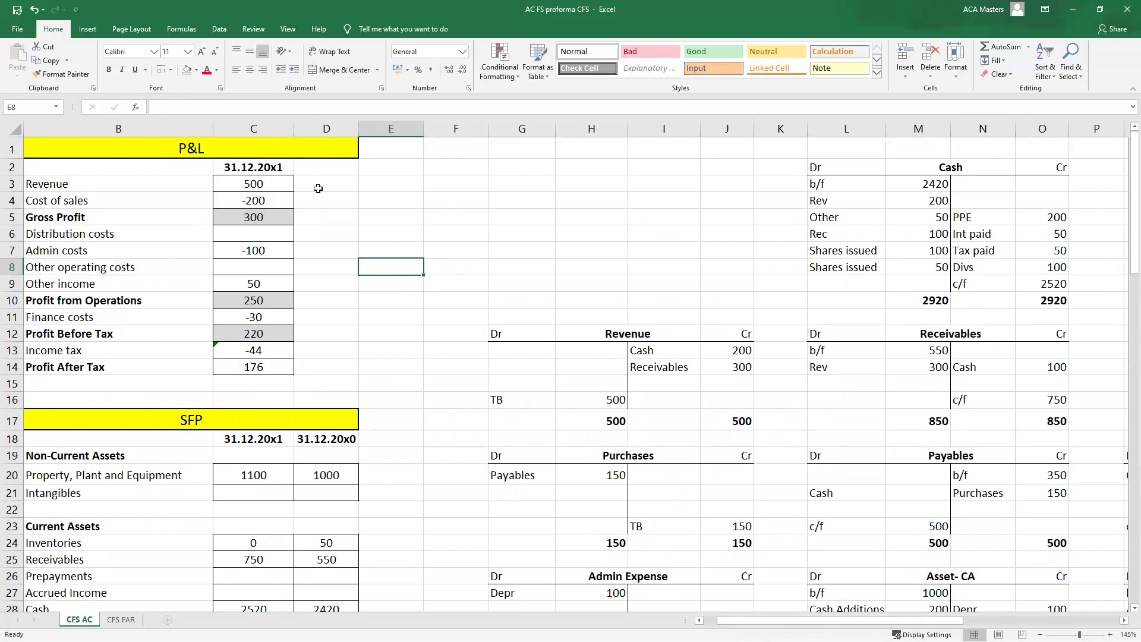
pyautogui.moveTo(114, 185); pyautogui.dragTo(279, 185)
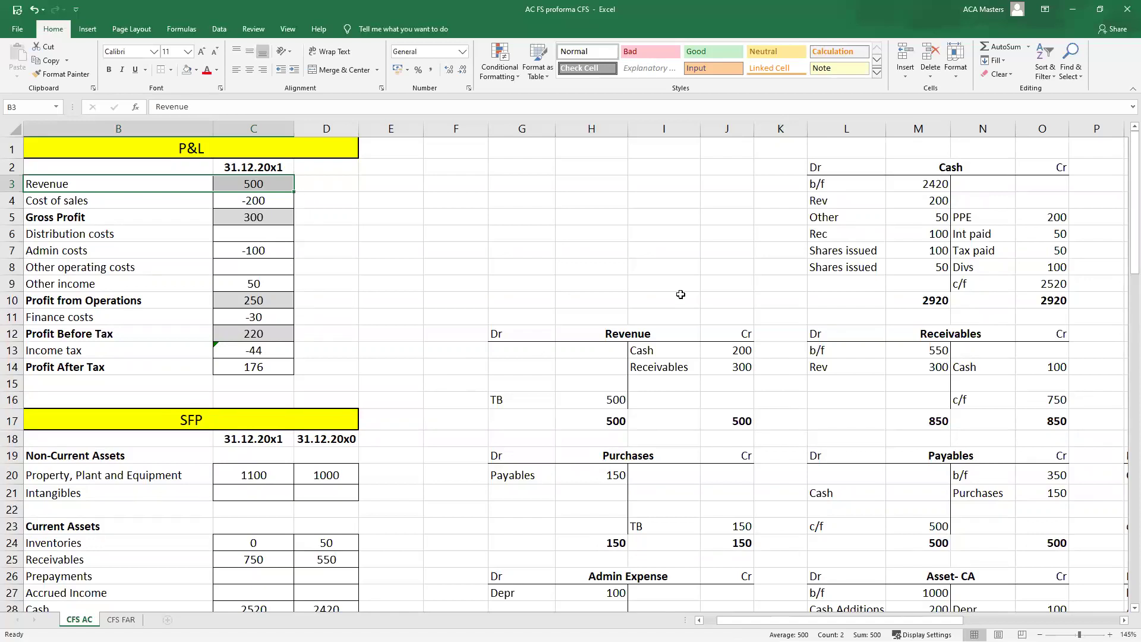
# - Compare the Cash and Receivables credits in the Revenue T-account with the Revenue line in the P&L
pyautogui.moveTo(723, 337); pyautogui.dragTo(730, 362)
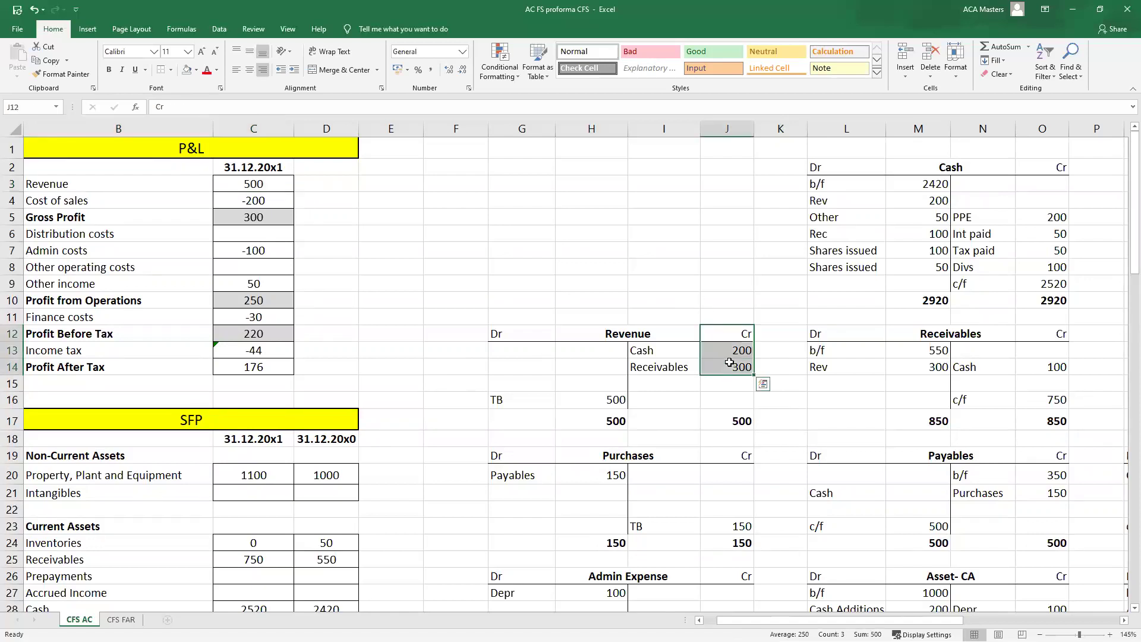
pyautogui.keyDown('ctrl'); pyautogui.click(677, 352); pyautogui.keyUp('ctrl')
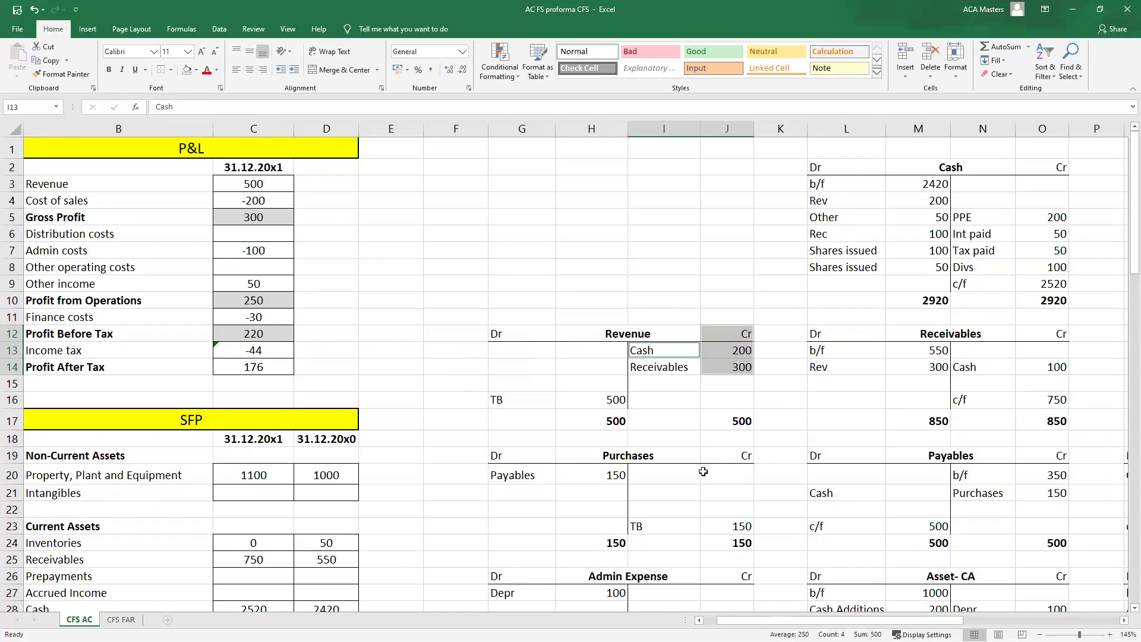
pyautogui.keyDown('ctrl'); pyautogui.click(682, 369); pyautogui.keyUp('ctrl')
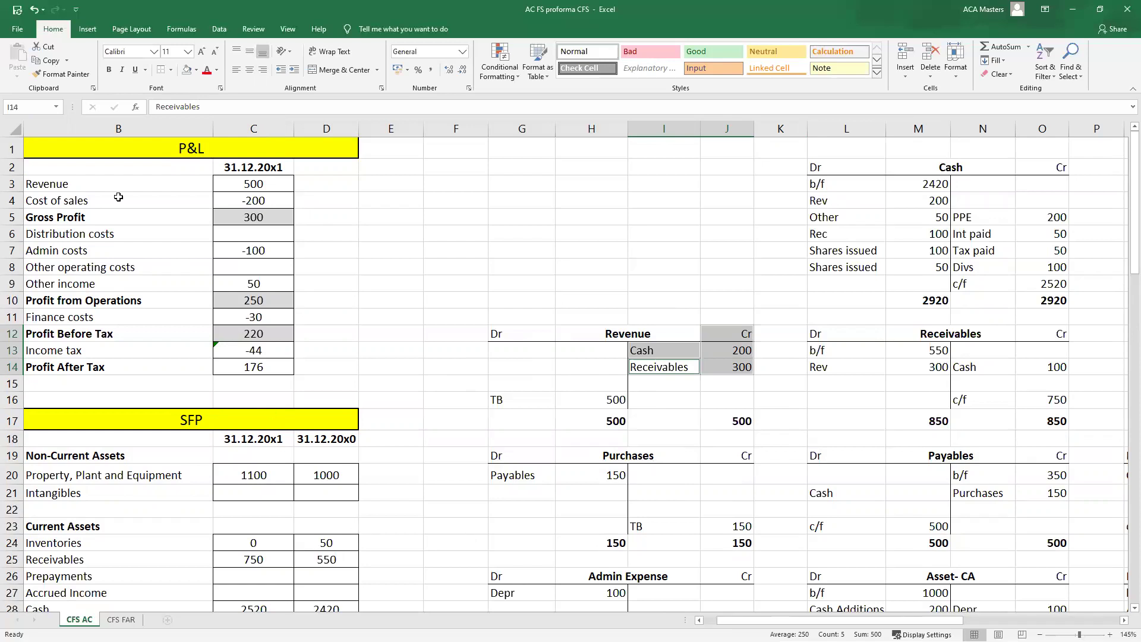
pyautogui.moveTo(117, 187); pyautogui.dragTo(250, 185)
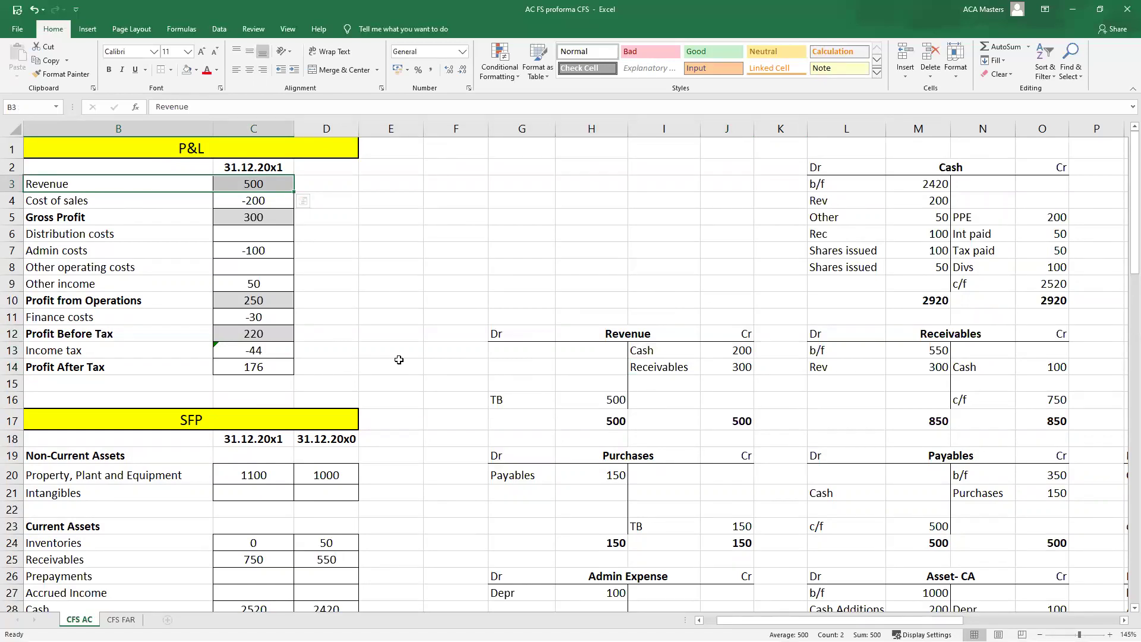
pyautogui.click(328, 275)
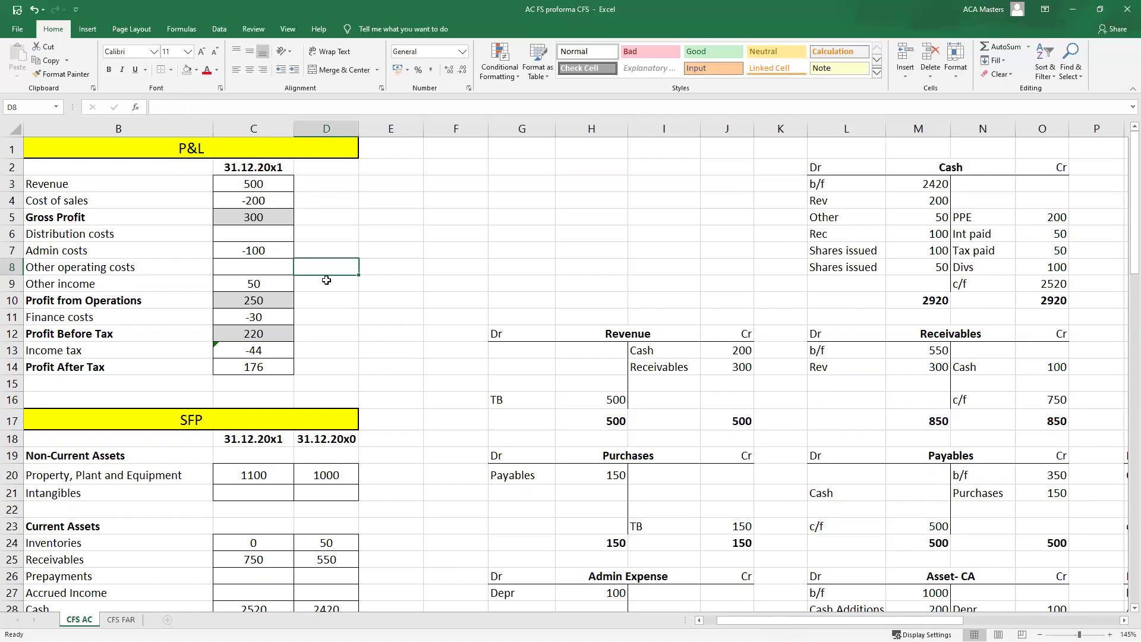
# - Trace Admin costs in the P&L to the Depr debit in the Admin Expense T-account
pyautogui.moveTo(141, 251); pyautogui.dragTo(241, 257)
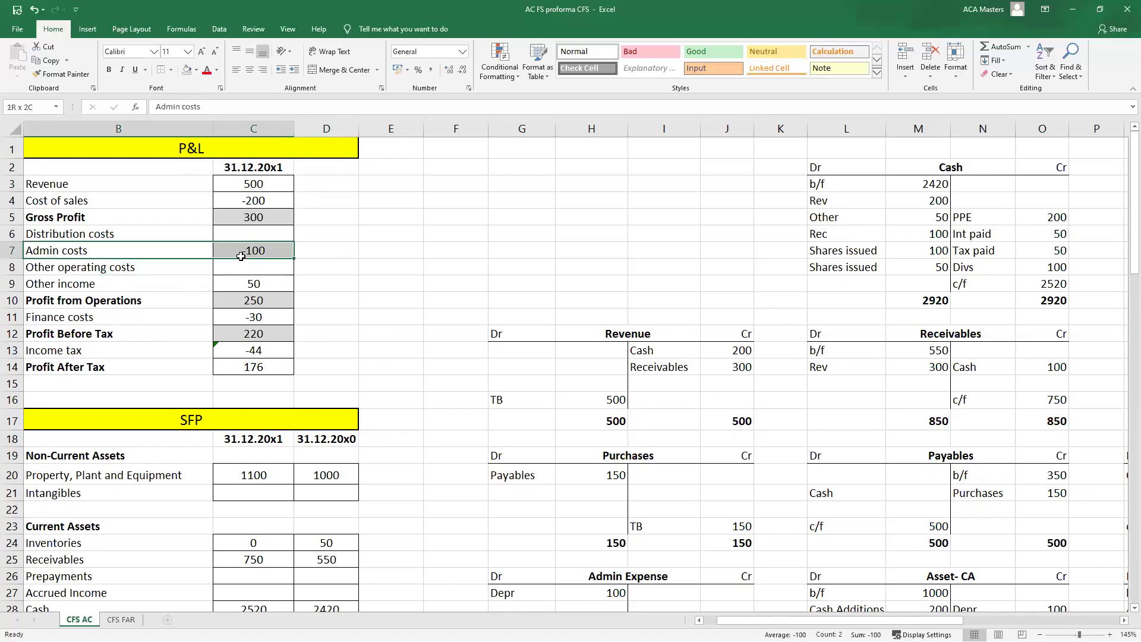
pyautogui.scroll(-2, 517, 400)
pyautogui.keyDown('ctrl'); pyautogui.moveTo(523, 487); pyautogui.dragTo(595, 488); pyautogui.keyUp('ctrl')
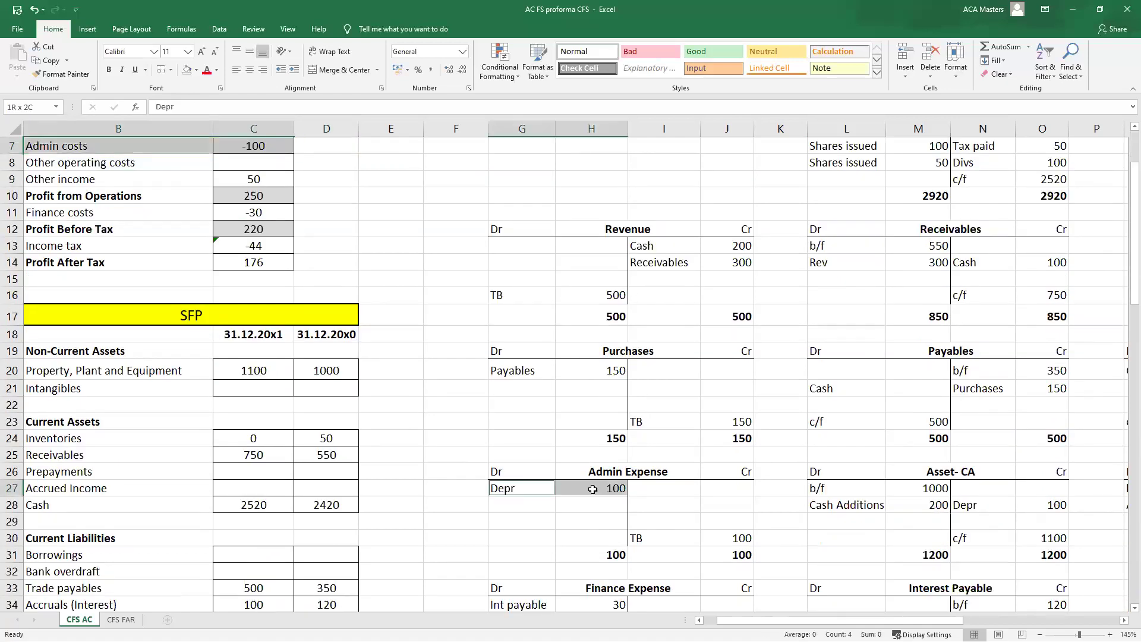
pyautogui.scroll(2, 351, 387)
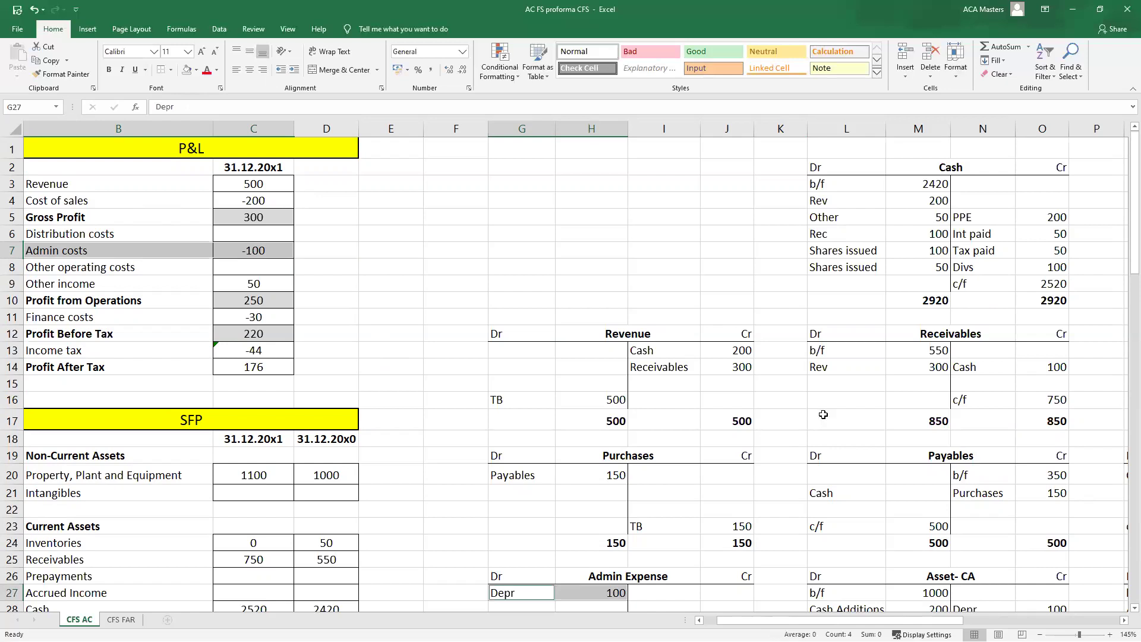
# - Trace the b/f balance in the Asset-CA T-account to Property, Plant and Equipment at 31.12.20x0 in the SFP
pyautogui.scroll(-1, 824, 415)
pyautogui.moveTo(871, 535); pyautogui.dragTo(903, 523)
pyautogui.click(860, 539)
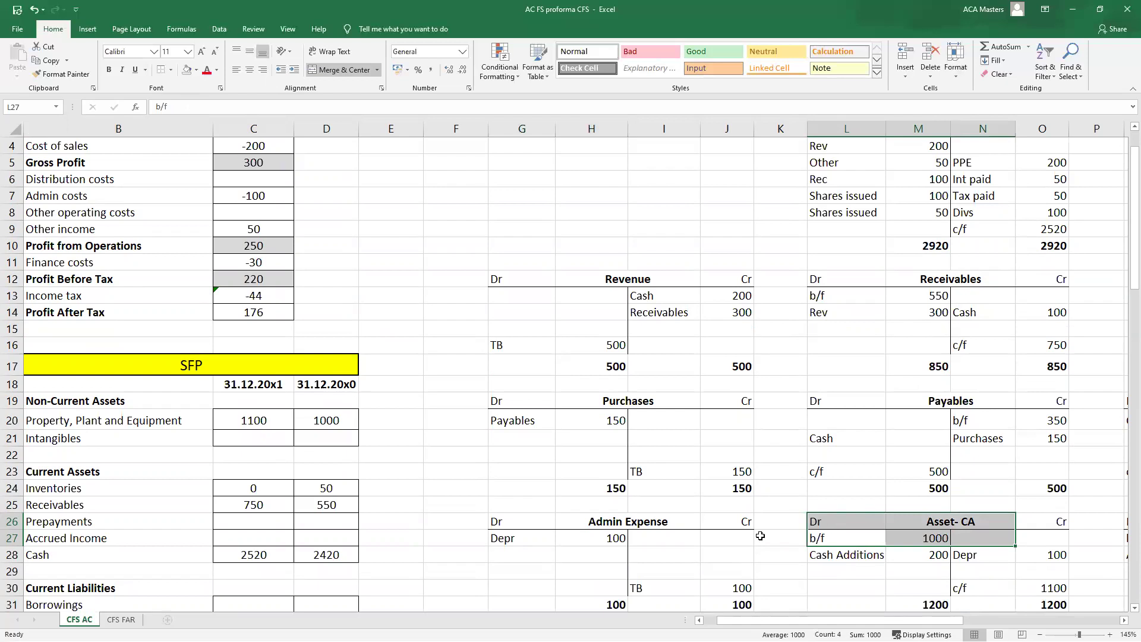
pyautogui.moveTo(868, 539); pyautogui.dragTo(884, 524)
pyautogui.scroll(-2, 864, 529)
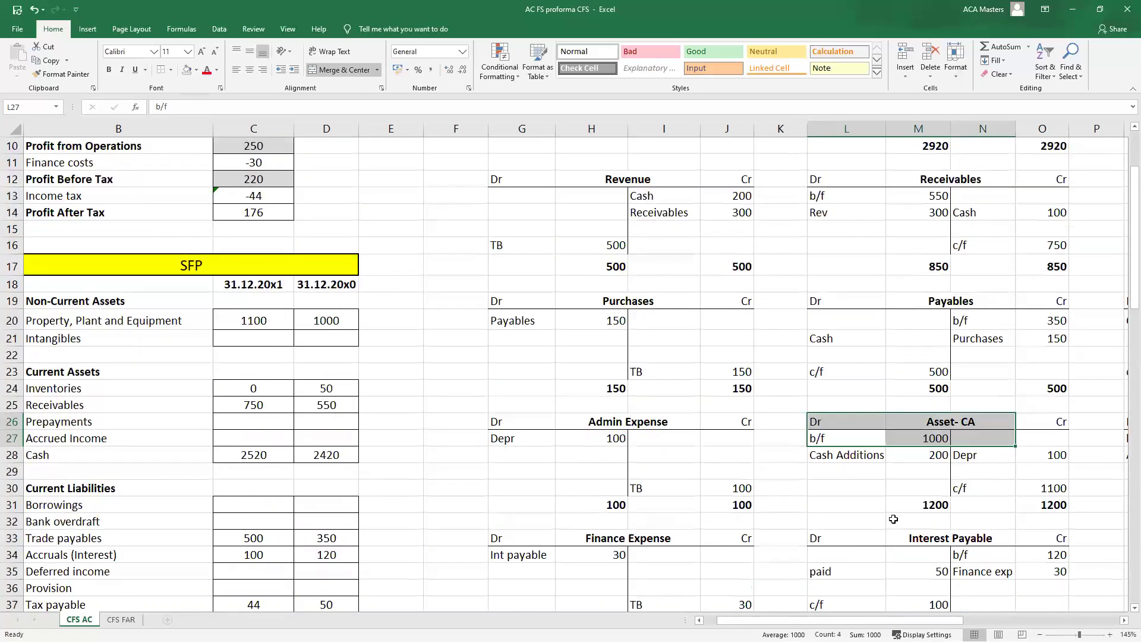
pyautogui.moveTo(859, 432); pyautogui.dragTo(901, 432)
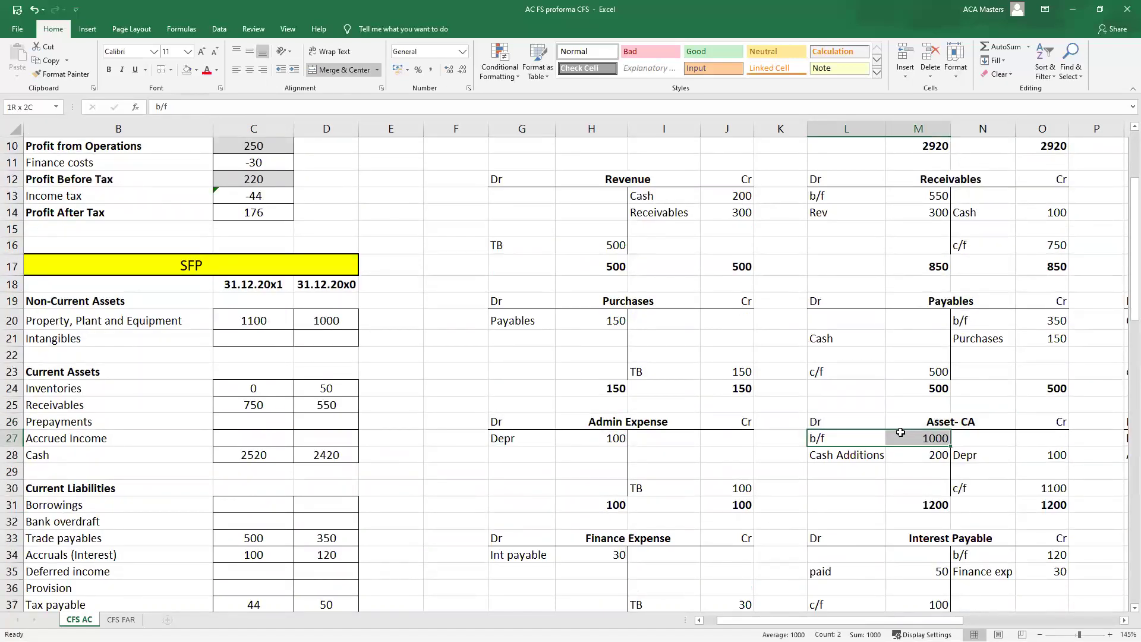
pyautogui.click(328, 322)
pyautogui.keyDown('ctrl'); pyautogui.click(184, 319); pyautogui.keyUp('ctrl')
pyautogui.keyDown('ctrl'); pyautogui.moveTo(342, 288); pyautogui.dragTo(332, 315); pyautogui.keyUp('ctrl')
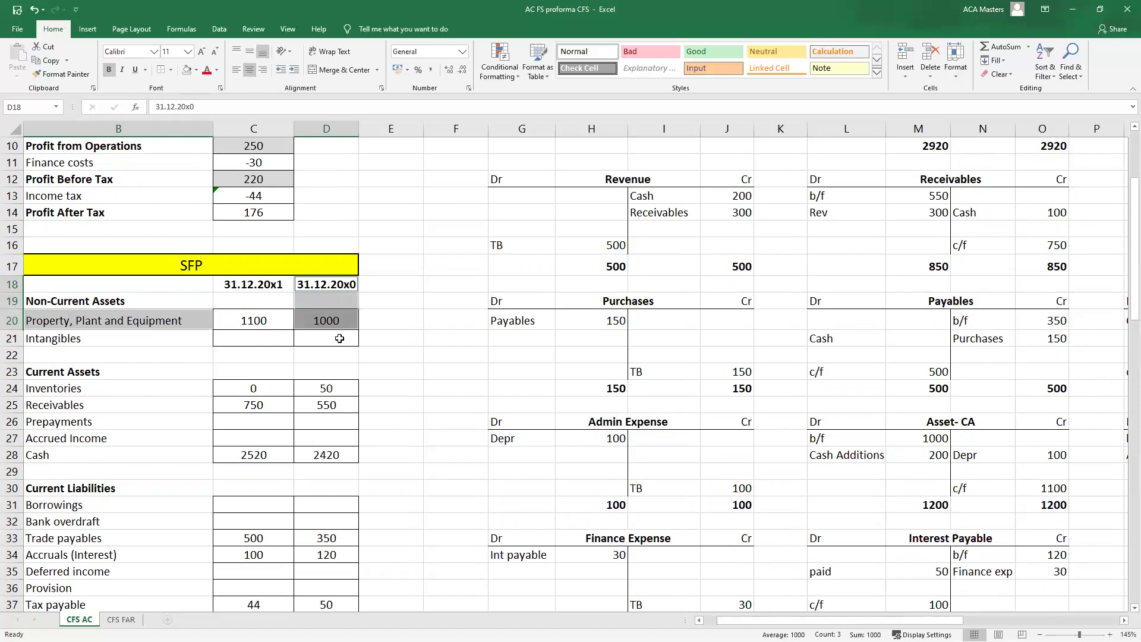
pyautogui.scroll(3, 336, 327)
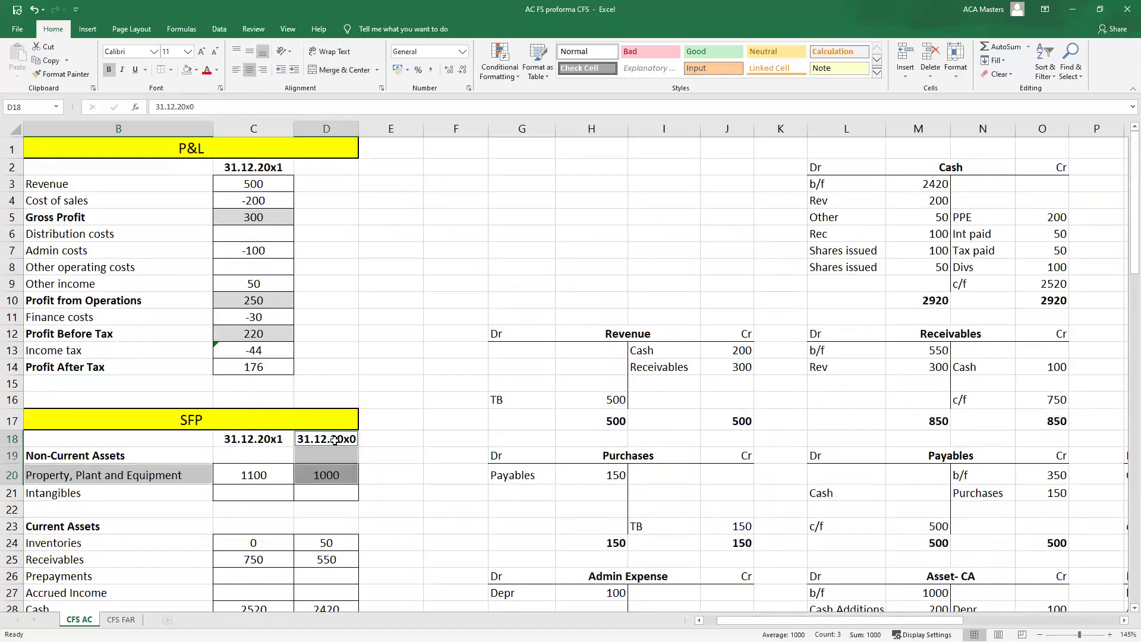
# - Compare Admin costs in the P&L with the 31.12.20x0 Property, Plant and Equipment balance as the source of depreciation
pyautogui.moveTo(172, 253); pyautogui.dragTo(262, 252)
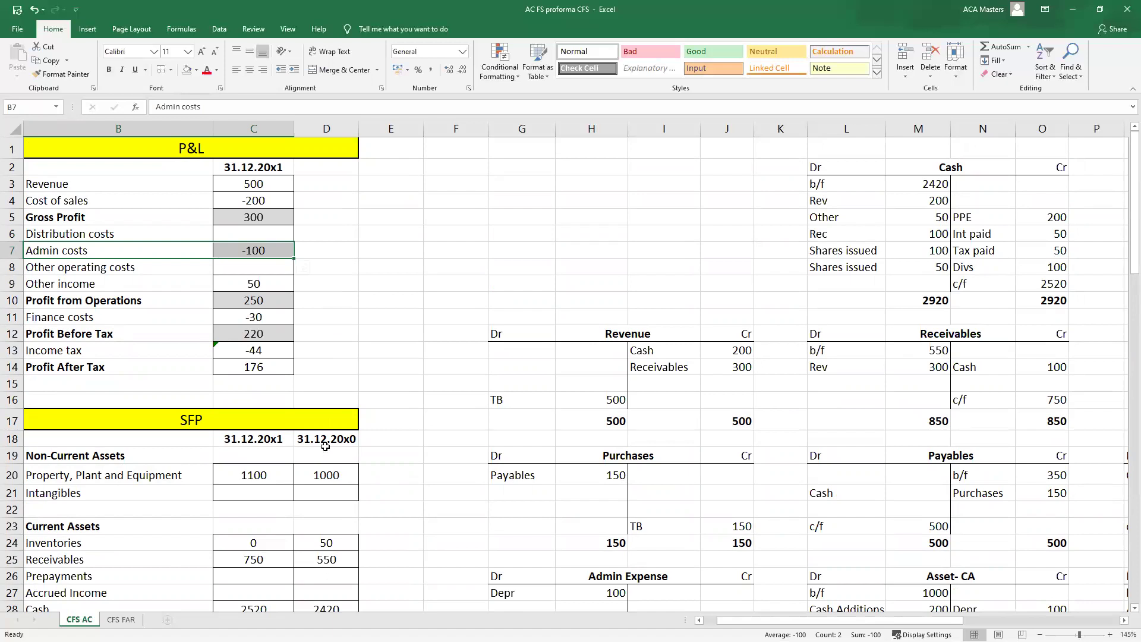
pyautogui.moveTo(325, 446); pyautogui.dragTo(329, 464)
pyautogui.moveTo(115, 246); pyautogui.dragTo(238, 252)
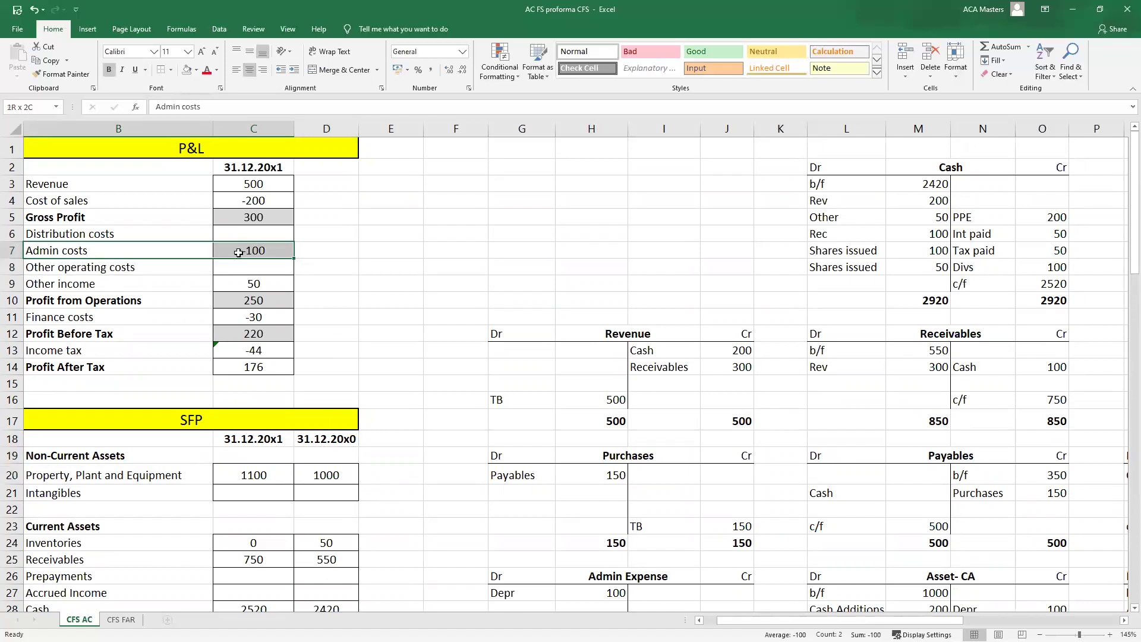
pyautogui.click(326, 475)
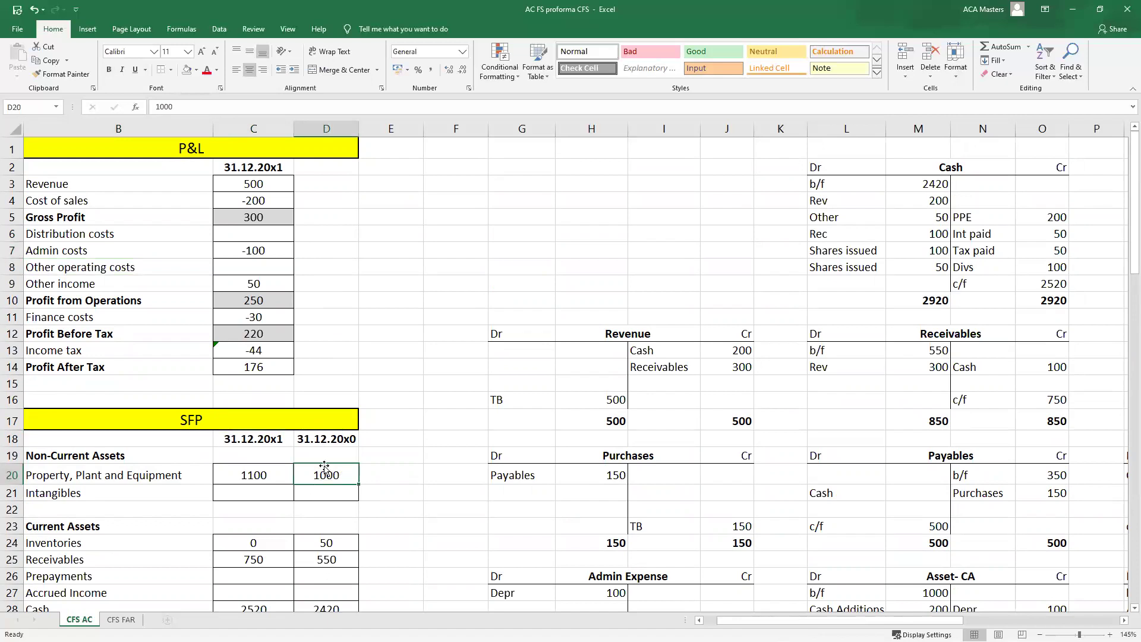
pyautogui.moveTo(178, 252); pyautogui.dragTo(253, 253)
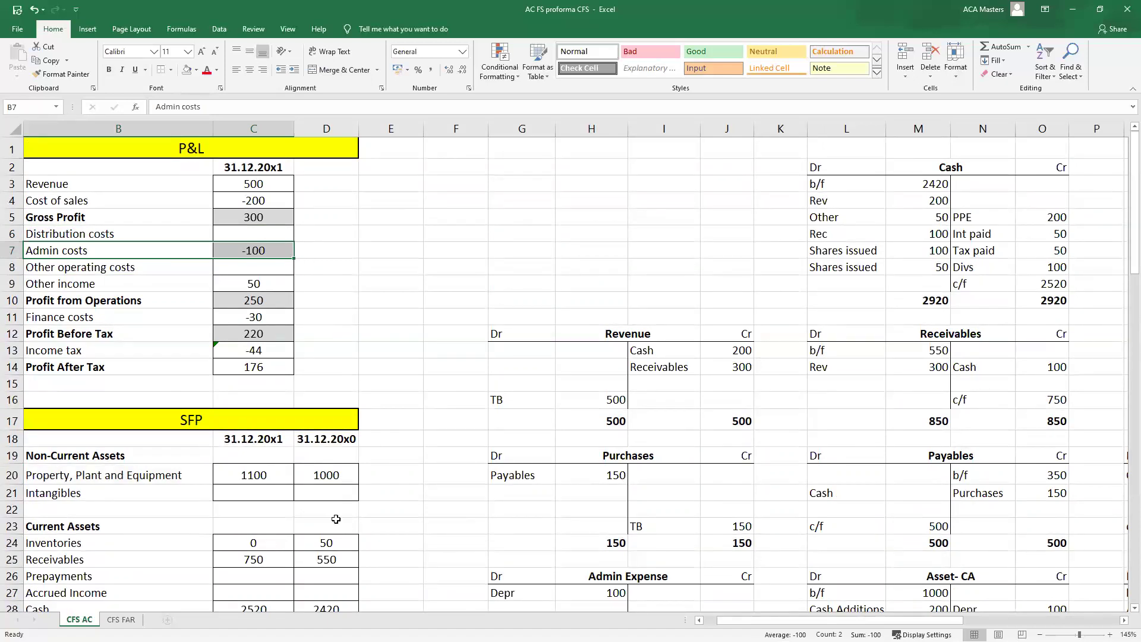
pyautogui.click(403, 400)
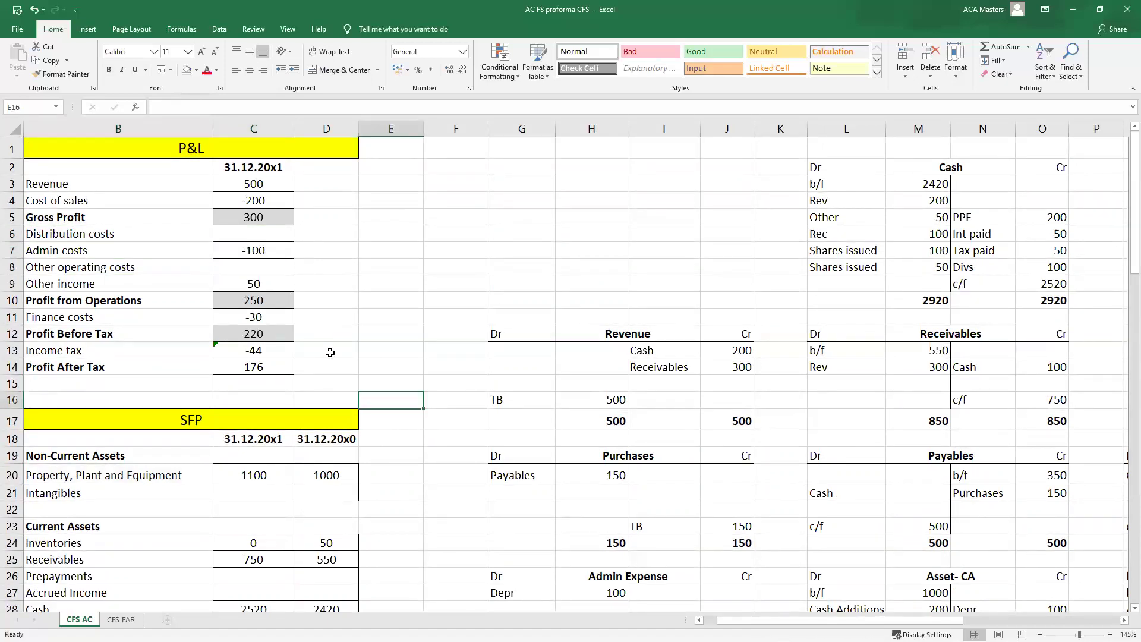
# - Trace Finance costs in the P&L to the Finance Expense and Interest Payable T-accounts
pyautogui.click(164, 317)
pyautogui.keyDown('shift'); pyautogui.click(222, 322); pyautogui.keyUp('shift')
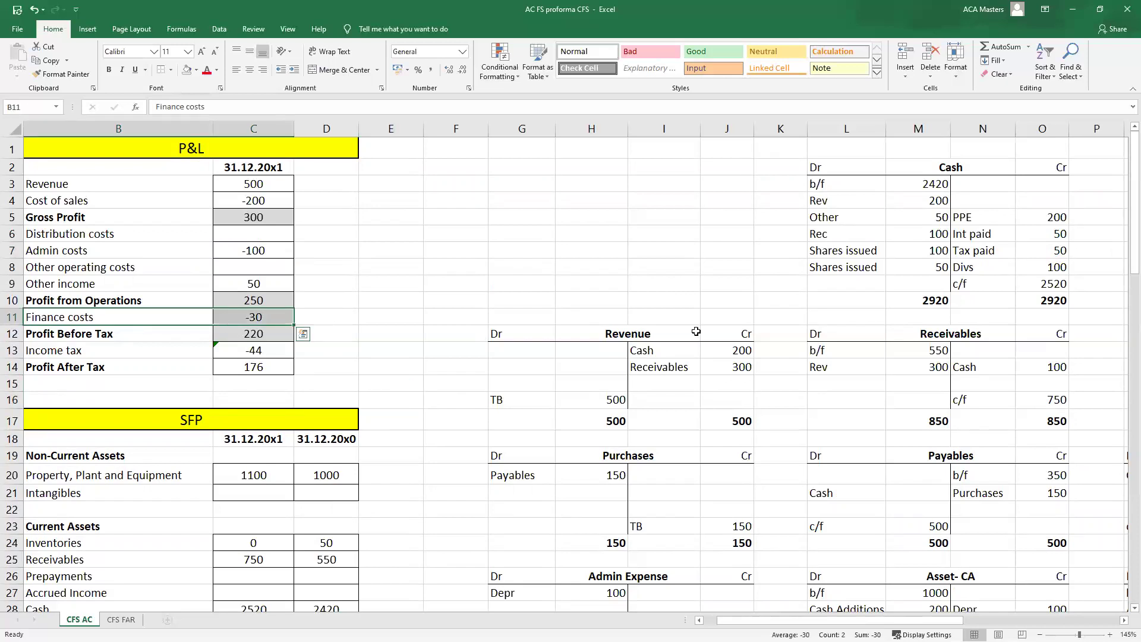
pyautogui.scroll(-3, 694, 325)
pyautogui.scroll(-4, 694, 325)
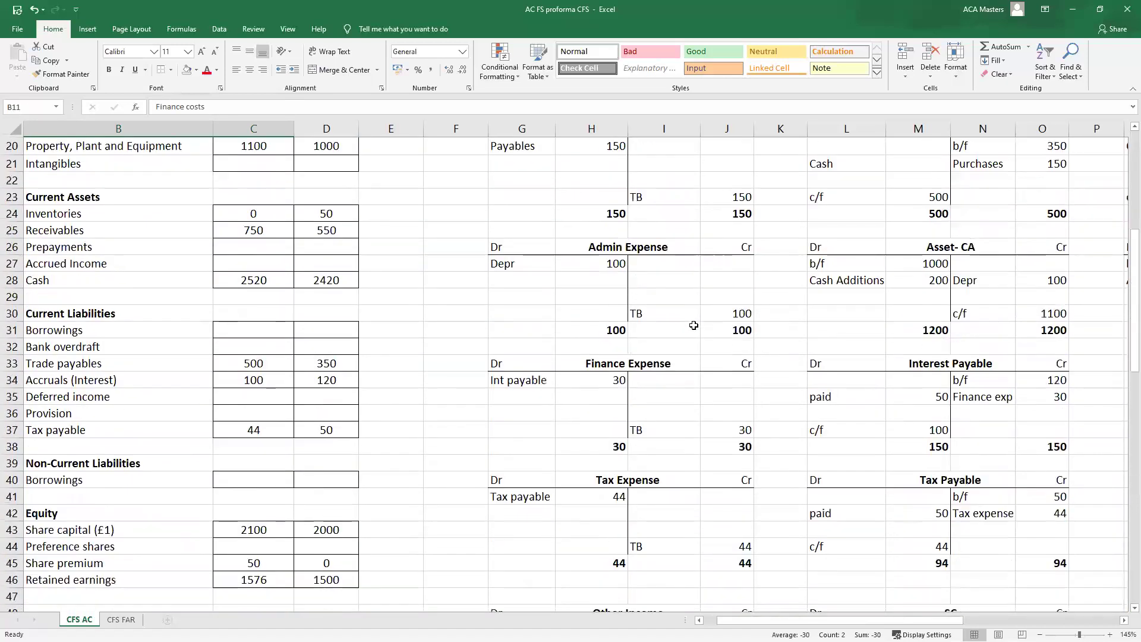
pyautogui.scroll(7, 464, 352)
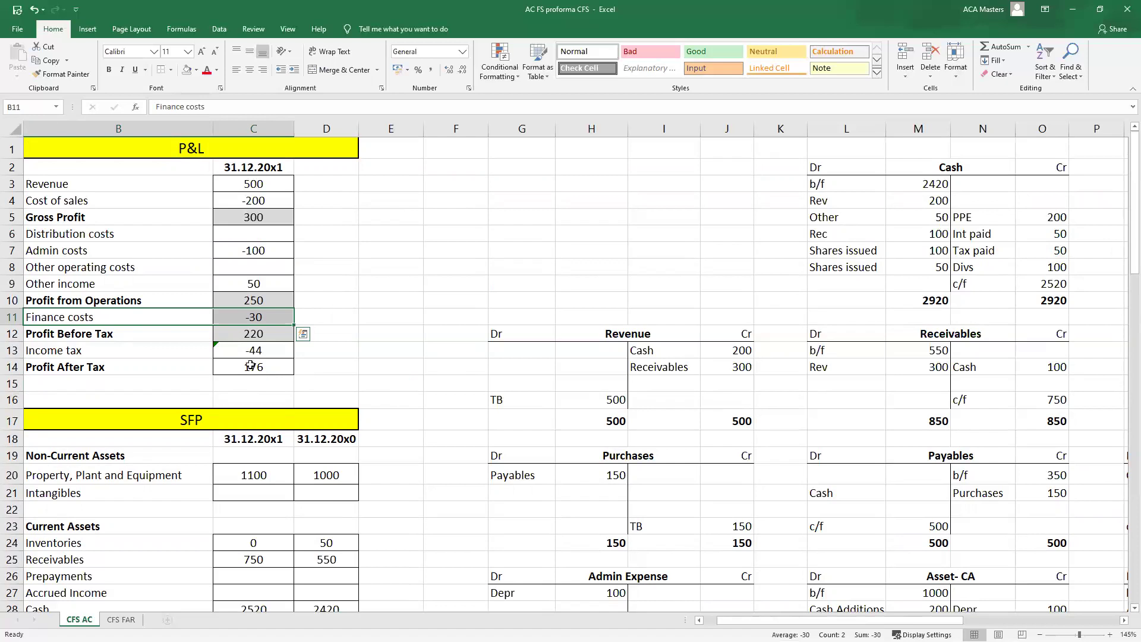
# - Work out example interest beside Finance costs, entering 1000 in E11, 3% in E12 and the formula =E11*E12 in E13
pyautogui.moveTo(210, 318); pyautogui.dragTo(294, 319)
pyautogui.click(390, 314)
pyautogui.write('1000')
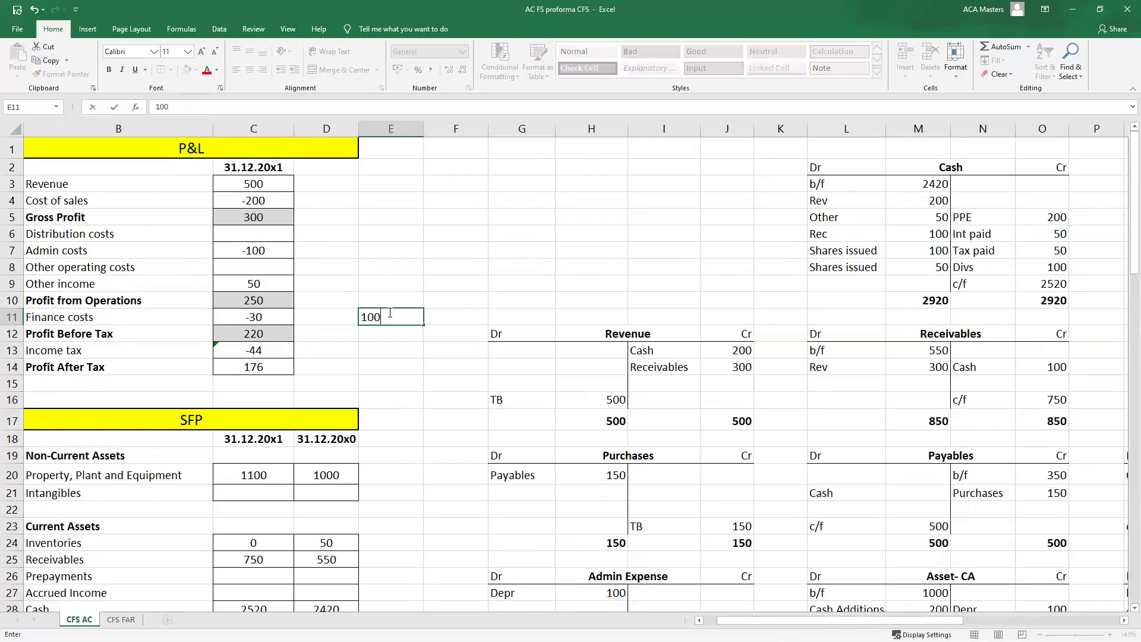
pyautogui.press('Return')
pyautogui.write('3%')
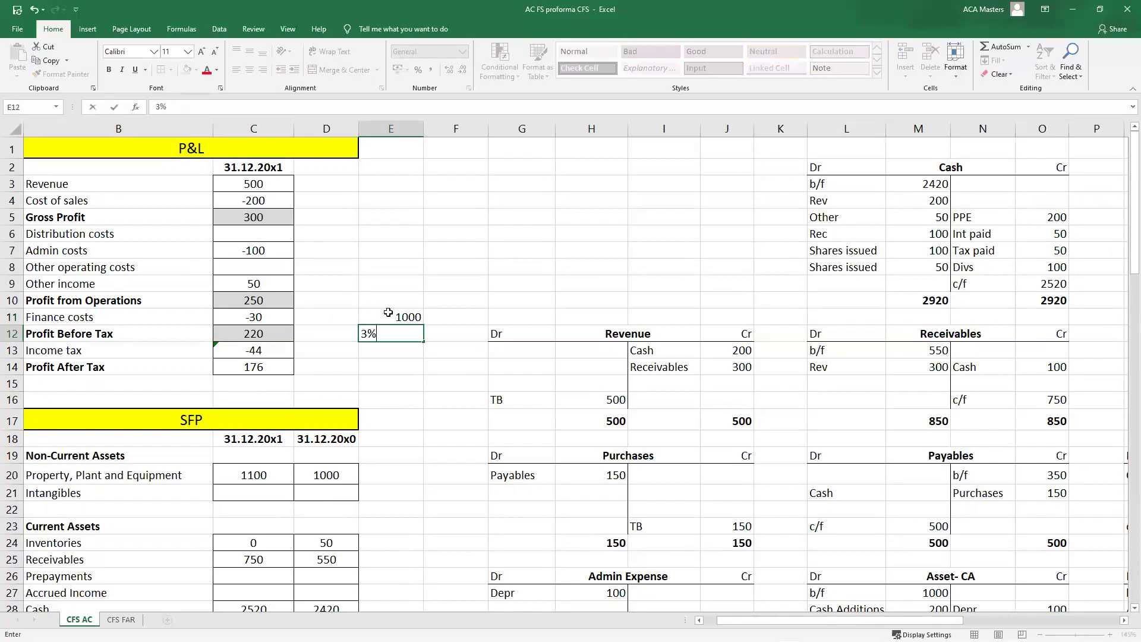
pyautogui.press('Return')
pyautogui.write('=')
pyautogui.press('Up')
pyautogui.press('Up')
pyautogui.write('*')
pyautogui.press('Up')
pyautogui.press('Return')
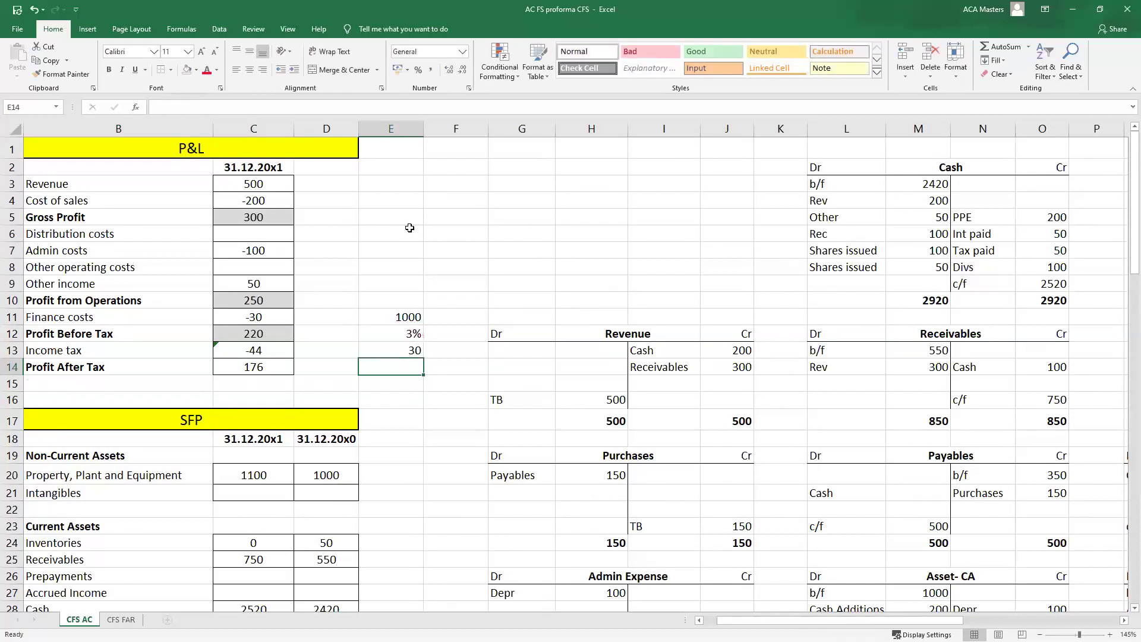
# - Review the example interest calculation in E11:E13 and clear it
pyautogui.moveTo(412, 346); pyautogui.dragTo(405, 311)
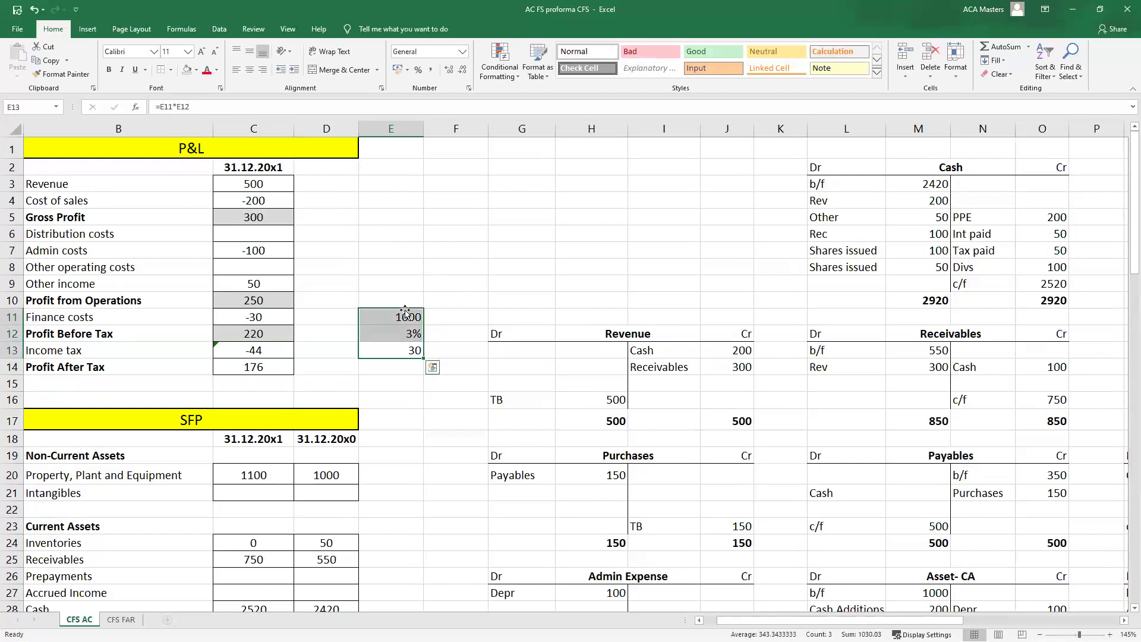
pyautogui.click(415, 350)
pyautogui.moveTo(409, 326); pyautogui.dragTo(413, 319)
pyautogui.press('Delete')
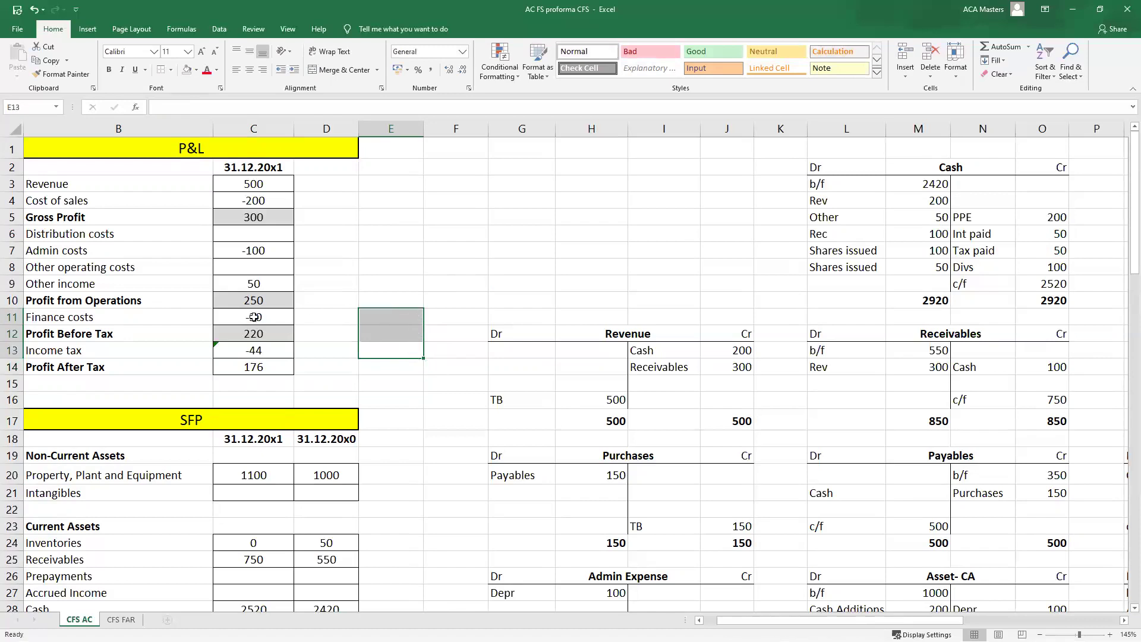
# - Review Finance costs, Profit Before Tax and Income tax in the P&L, inspecting the Income tax cell's contents without changing them
pyautogui.moveTo(160, 317); pyautogui.dragTo(219, 318)
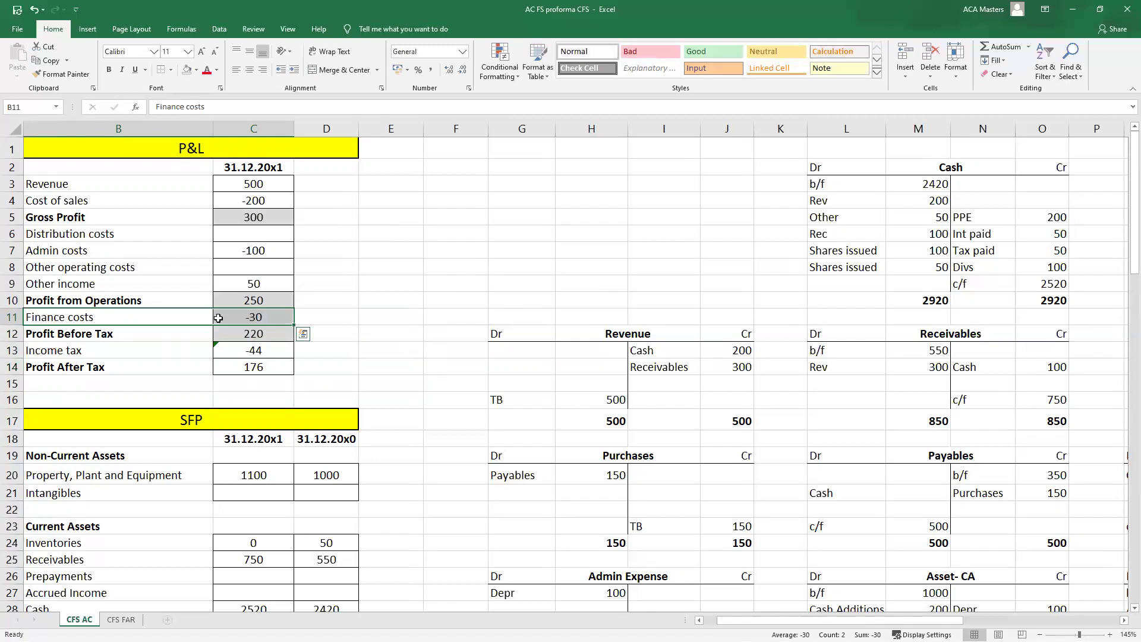
pyautogui.click(237, 333)
pyautogui.doubleClick(241, 350)
pyautogui.press('Escape')
pyautogui.moveTo(167, 351); pyautogui.dragTo(224, 352)
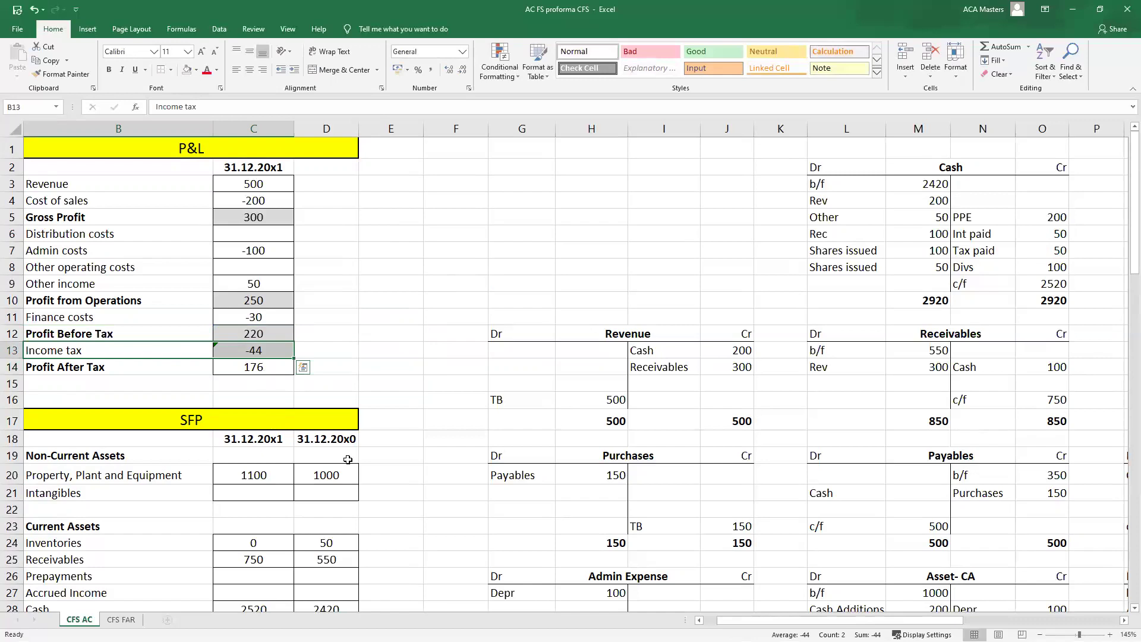
pyautogui.moveTo(209, 351); pyautogui.dragTo(248, 353)
# - Review the whole P&L, the SFP and the blank lines of the IAS7: Cash Flow Statement
pyautogui.moveTo(194, 152); pyautogui.dragTo(281, 365)
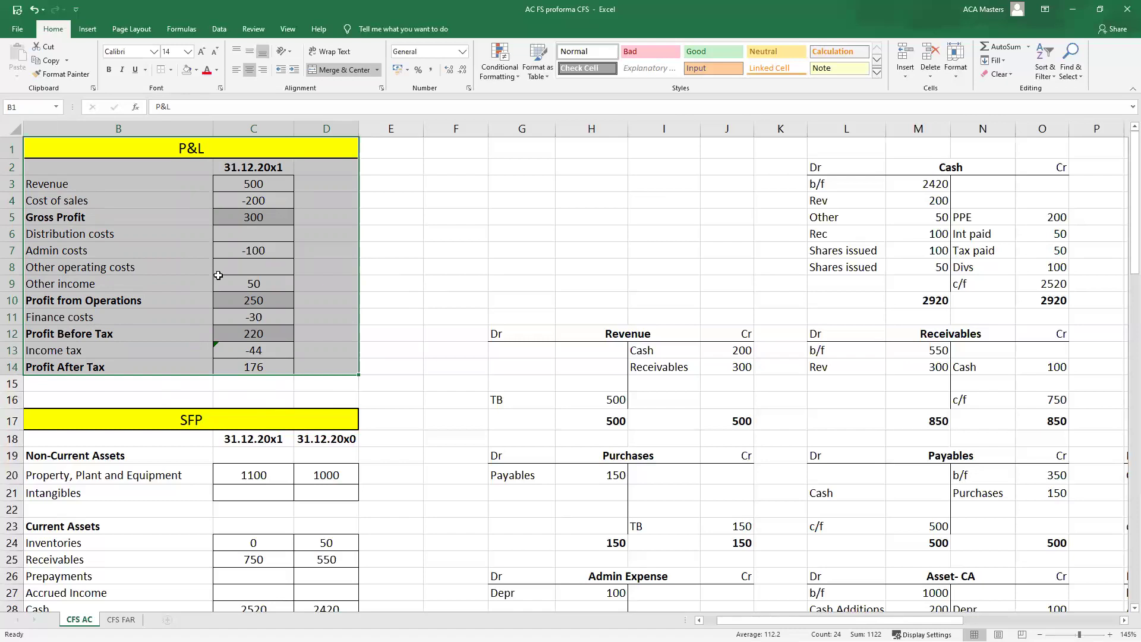
pyautogui.moveTo(197, 168); pyautogui.dragTo(326, 361)
pyautogui.scroll(-9, 332, 367)
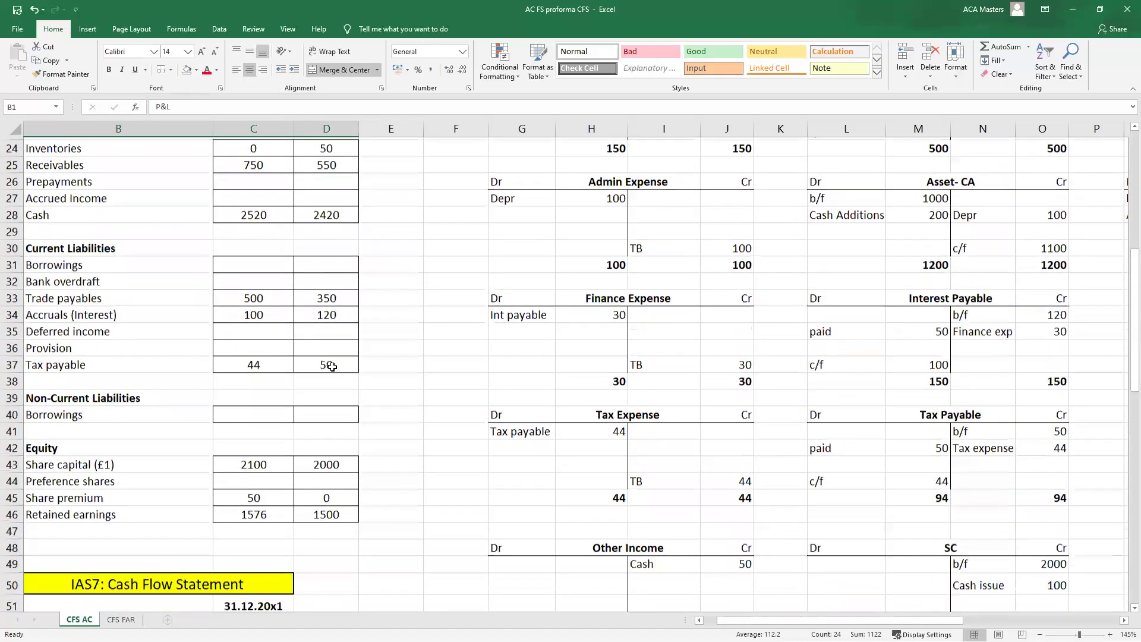
pyautogui.scroll(-7, 333, 367)
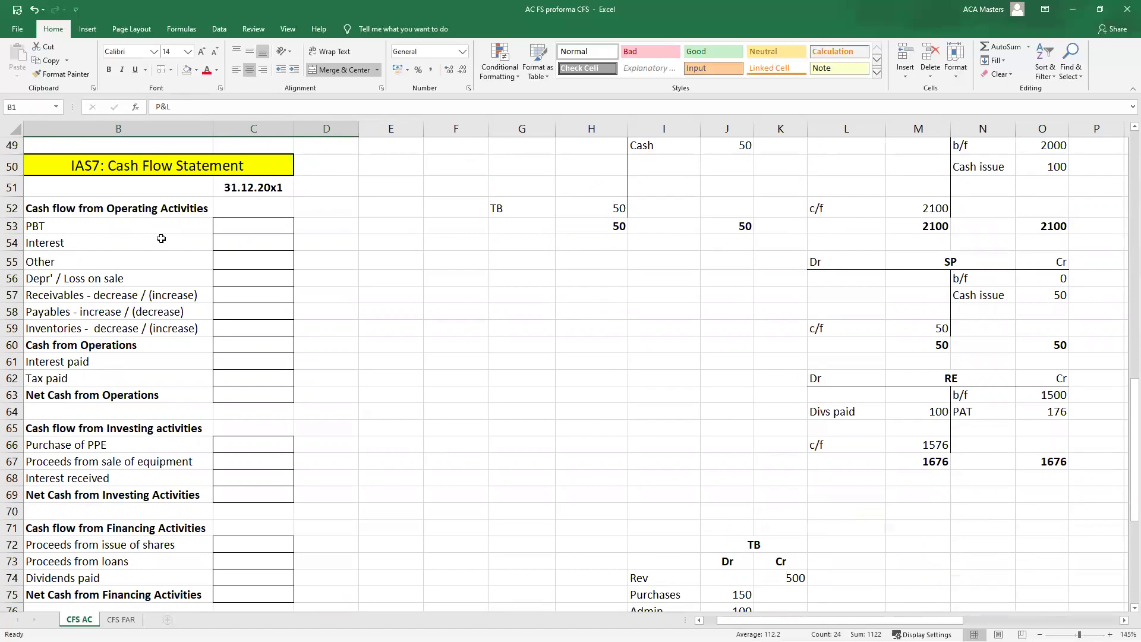
pyautogui.scroll(6, 171, 315)
pyautogui.scroll(10, 172, 326)
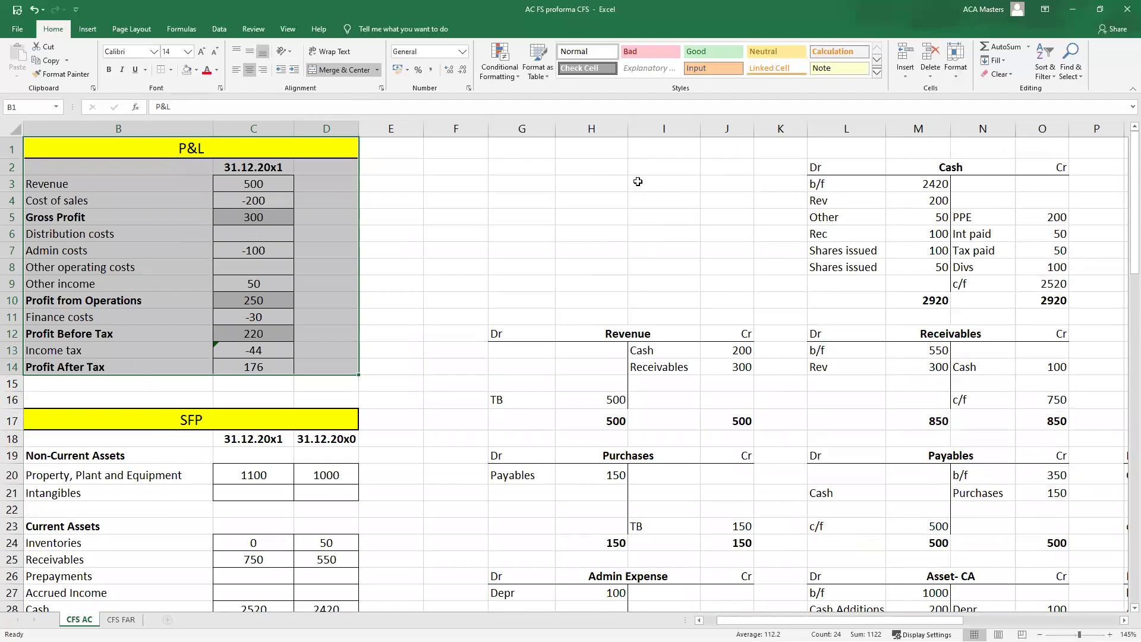
# - Compare the full Cash T-account with the P&L and SFP in columns B to D
pyautogui.click(636, 145)
pyautogui.moveTo(946, 620); pyautogui.dragTo(958, 620)
pyautogui.moveTo(660, 168); pyautogui.dragTo(863, 297)
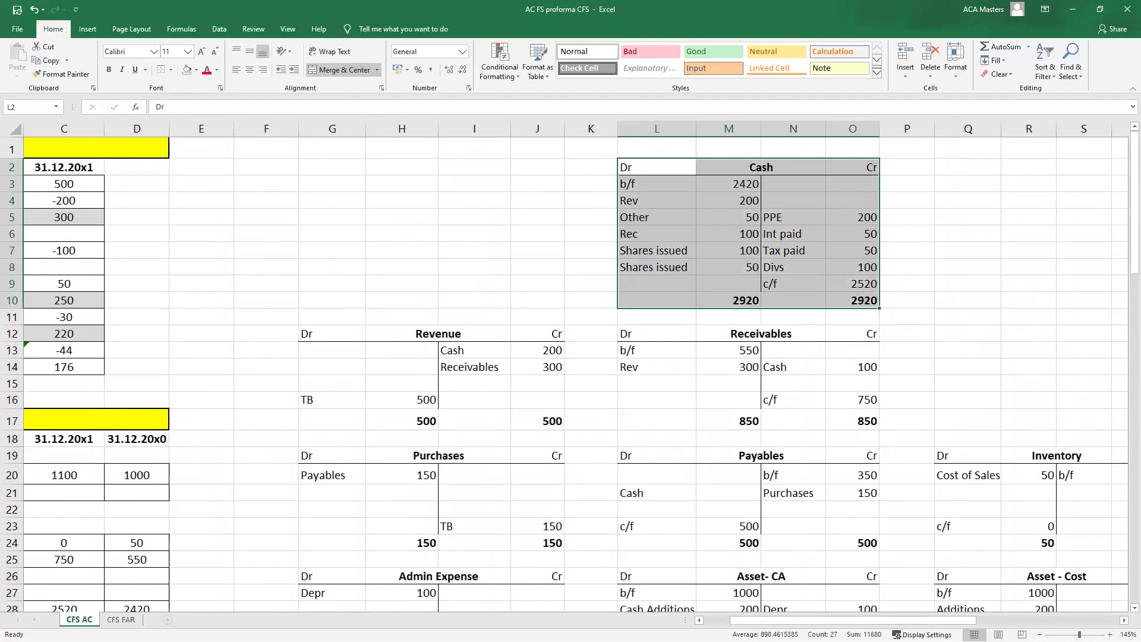
pyautogui.moveTo(790, 620); pyautogui.dragTo(765, 620)
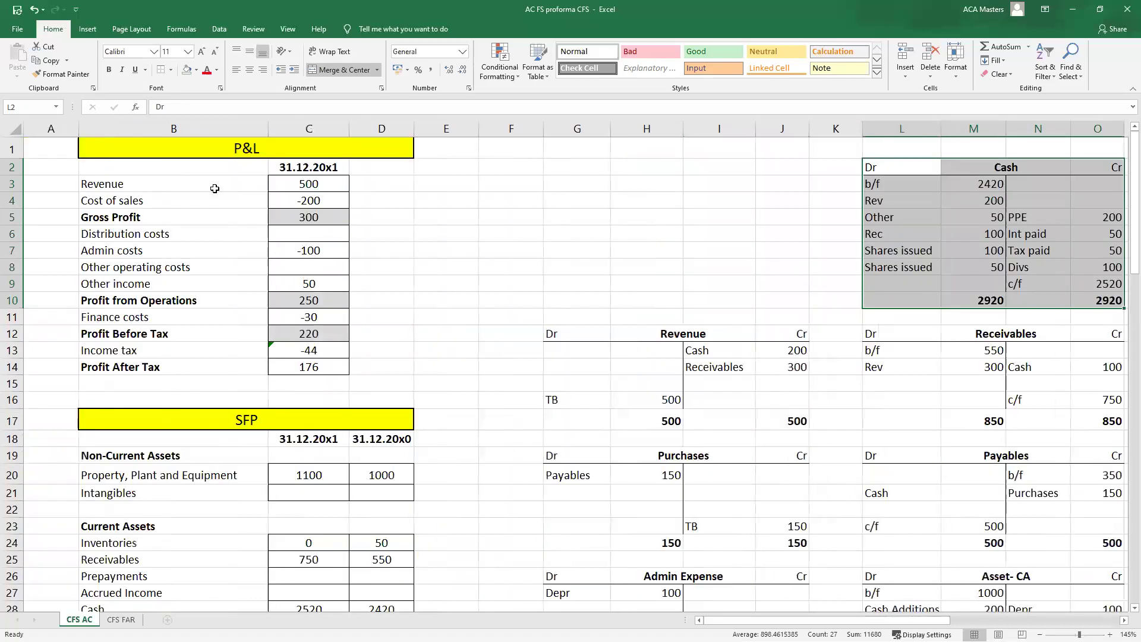
pyautogui.moveTo(178, 128); pyautogui.dragTo(380, 149)
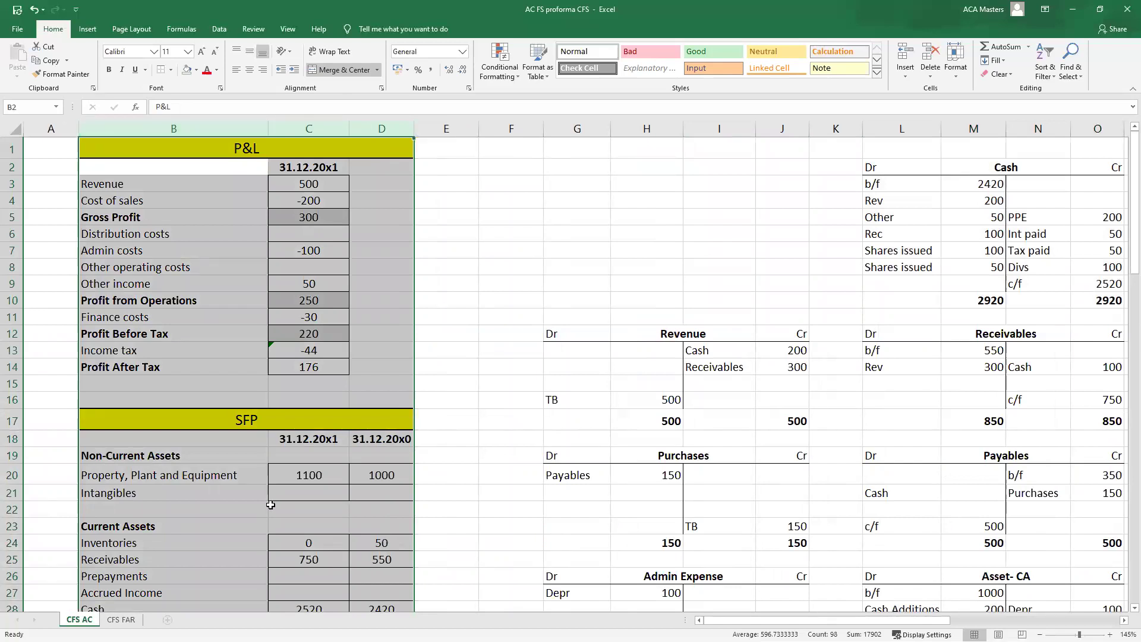
# - Review the P&L and SFP down to the IAS7: Cash Flow Statement and highlight its operating activities section, B52:C63
pyautogui.scroll(-4, 271, 505)
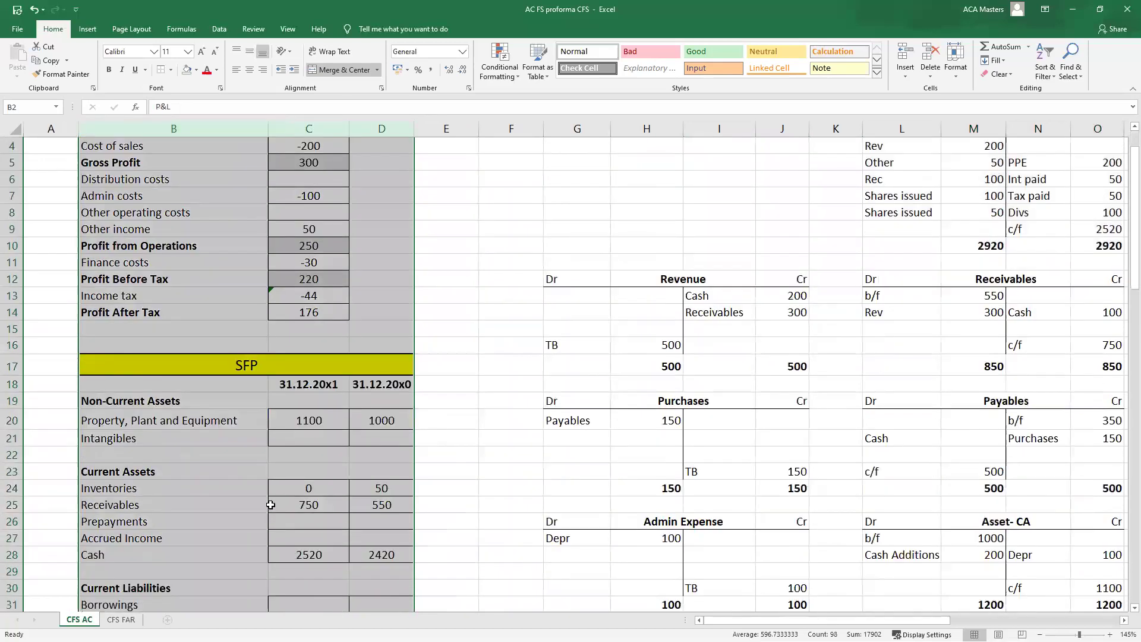
pyautogui.scroll(-5, 271, 505)
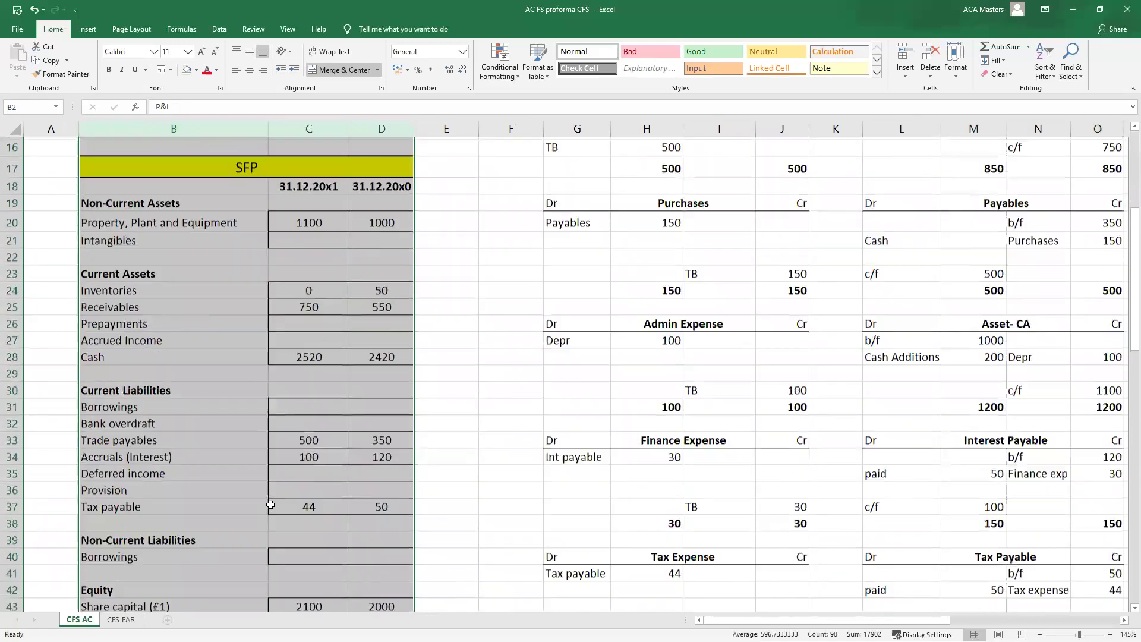
pyautogui.scroll(-5, 271, 504)
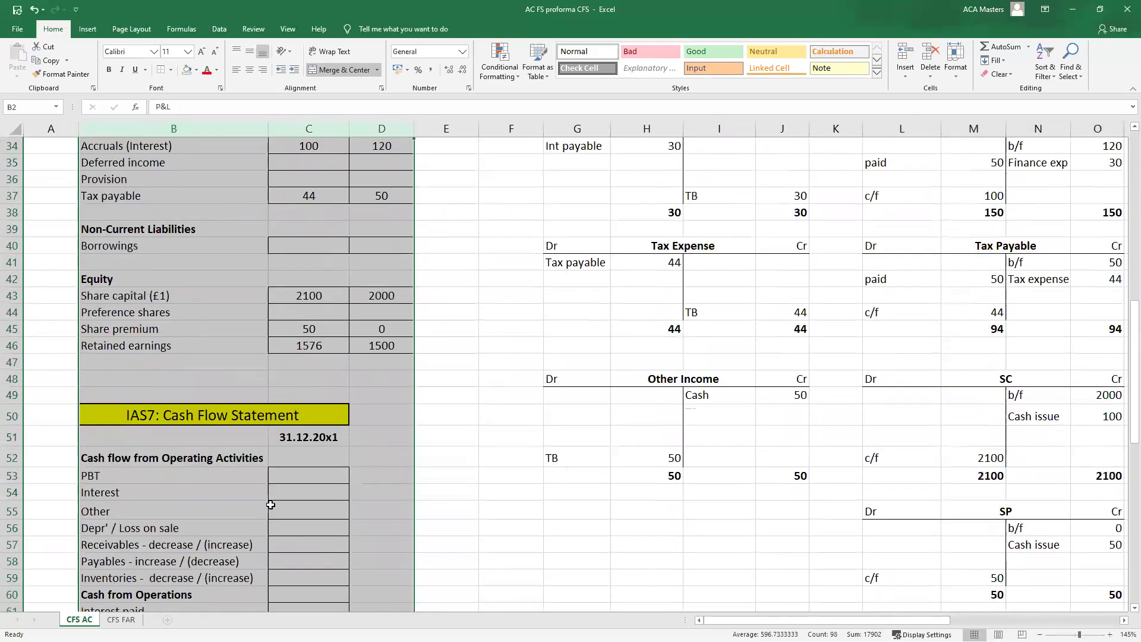
pyautogui.scroll(-1, 270, 504)
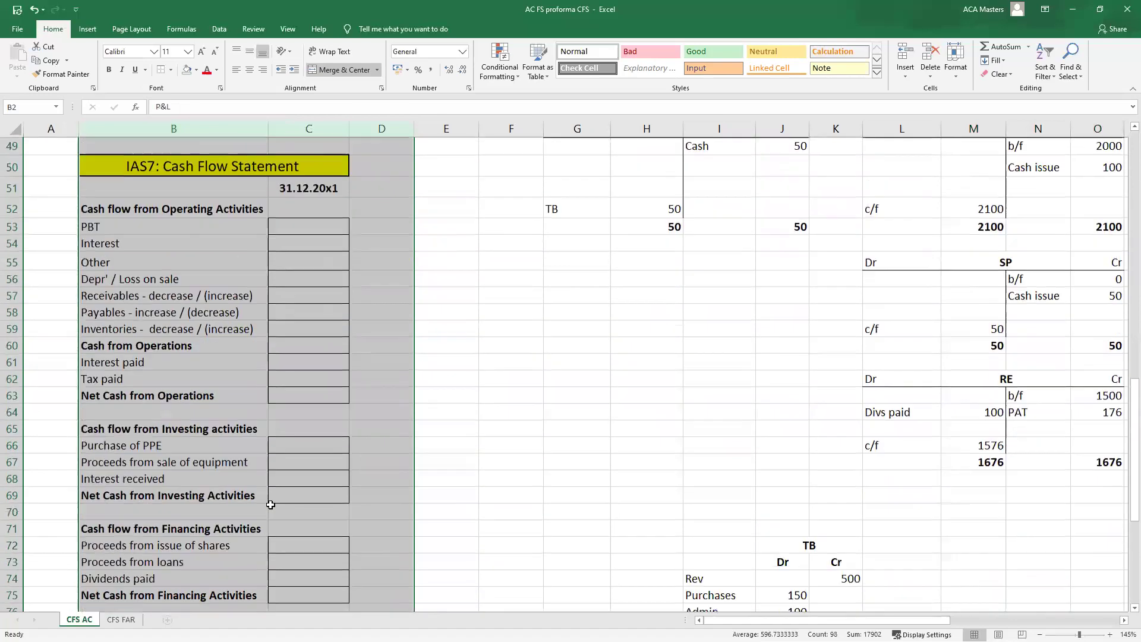
pyautogui.click(576, 442)
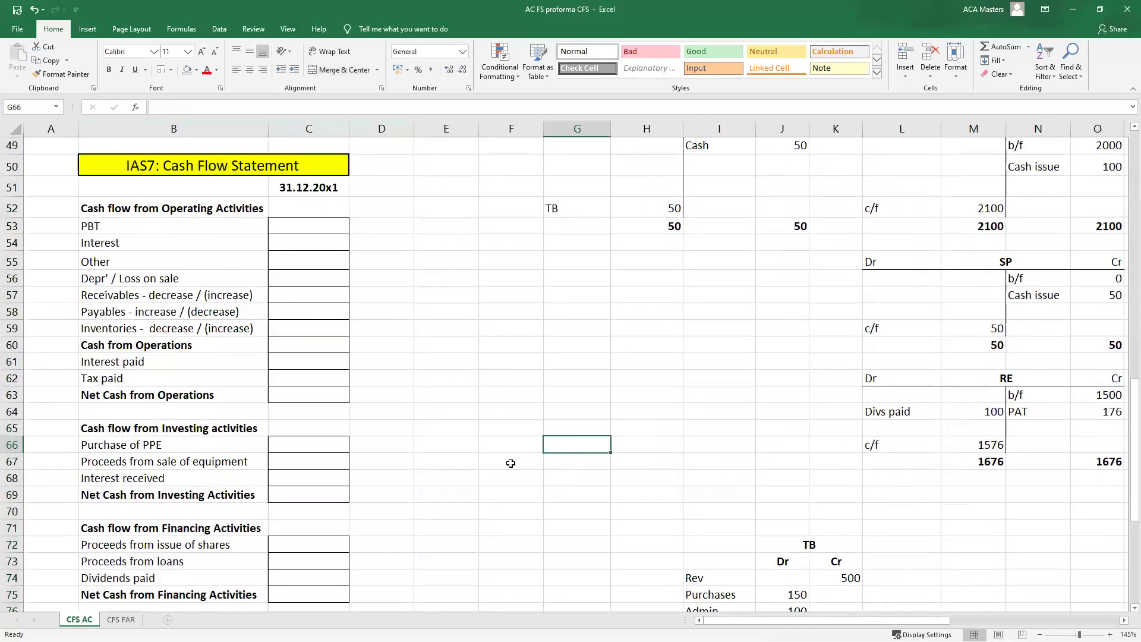
pyautogui.moveTo(166, 211); pyautogui.dragTo(316, 388)
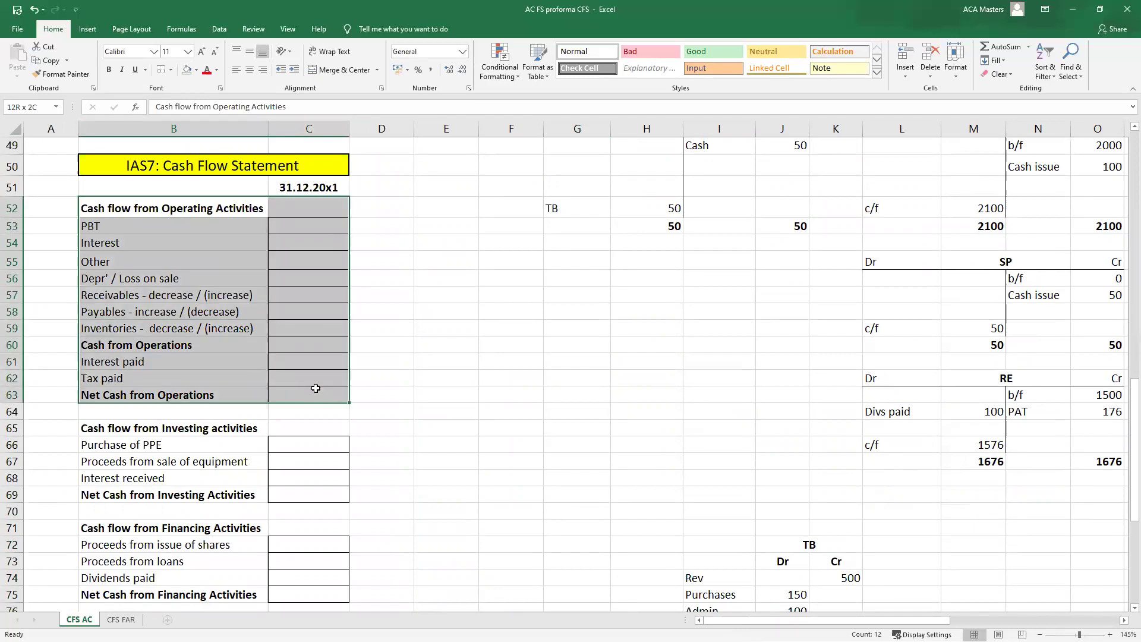
# - Enter the label P&L in A52, beside the Cash flow from Operating Activities heading
pyautogui.click(32, 209)
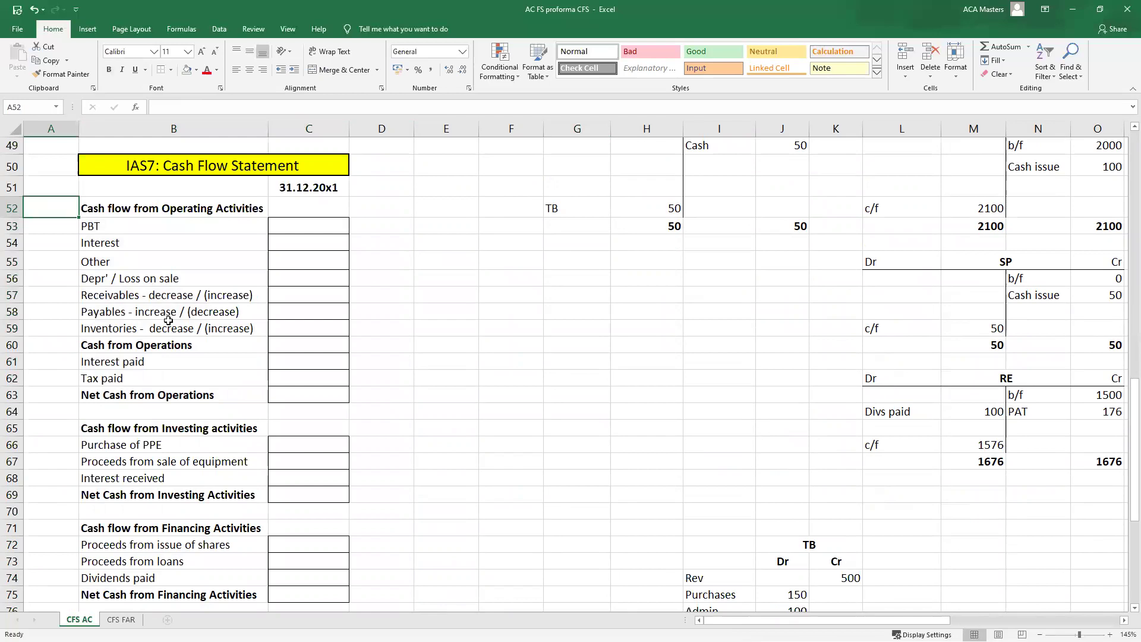
pyautogui.write('P&')
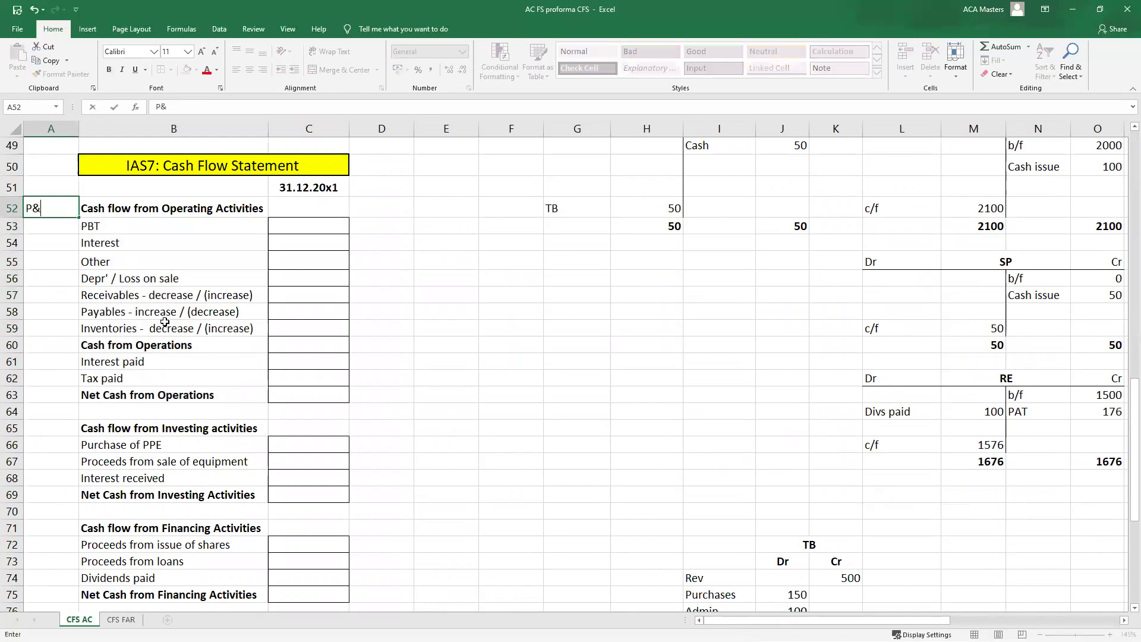
pyautogui.write('L')
pyautogui.press('Return')
# - Highlight Revenue and Cost of sales, Distribution costs through Other income, and Finance costs together in the P&L
pyautogui.scroll(1, 232, 315)
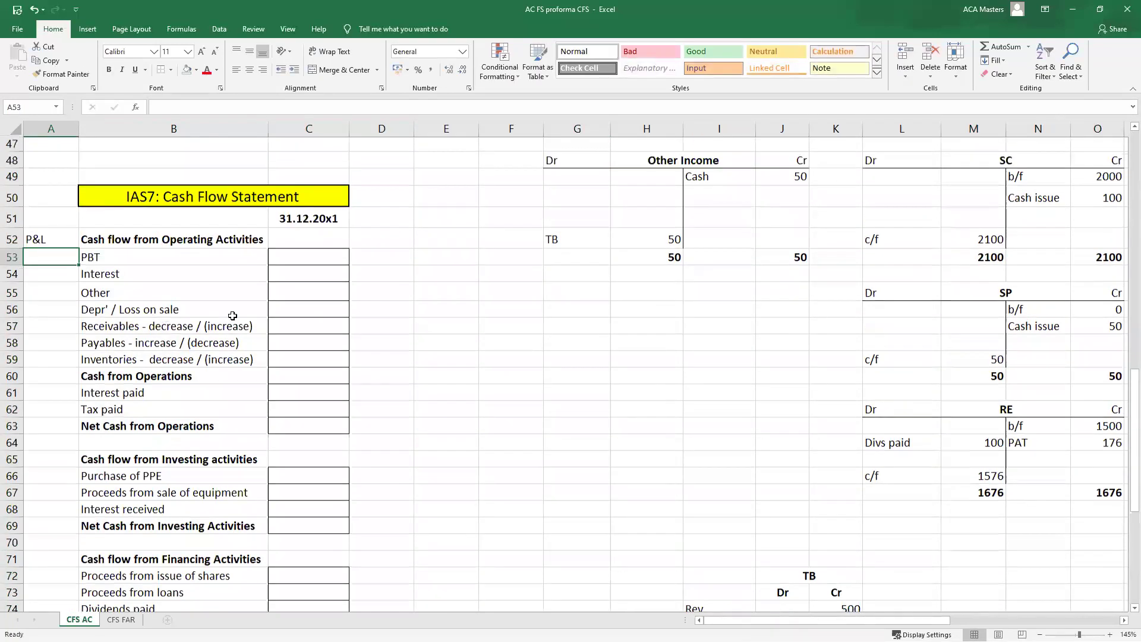
pyautogui.scroll(15, 232, 316)
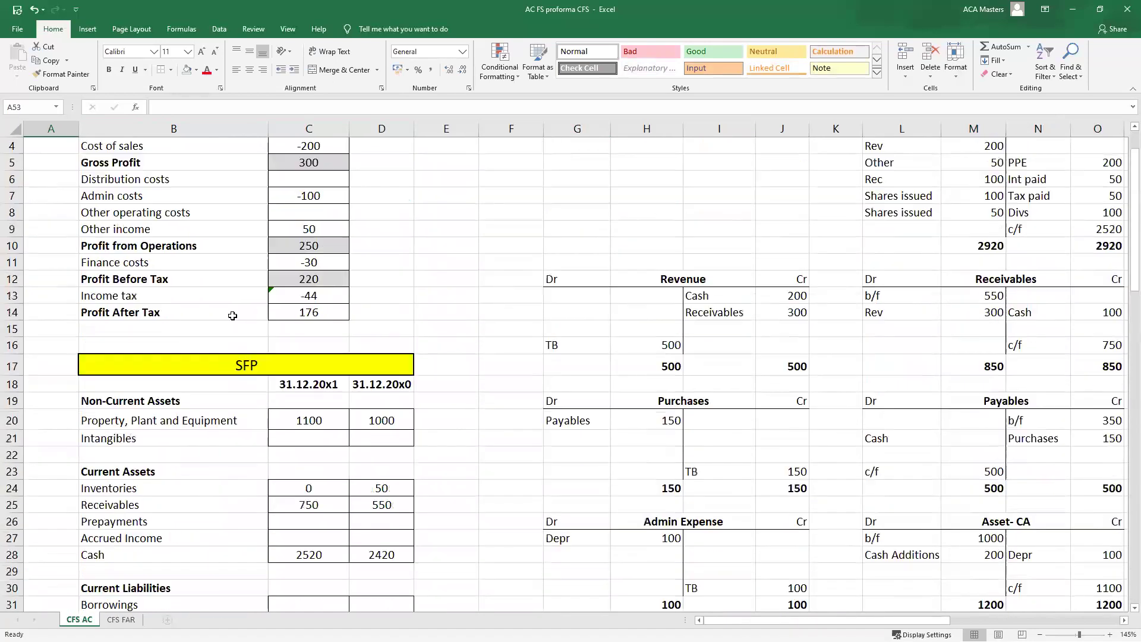
pyautogui.moveTo(212, 153); pyautogui.dragTo(349, 371)
pyautogui.moveTo(207, 186); pyautogui.dragTo(416, 285)
pyautogui.moveTo(216, 321); pyautogui.dragTo(382, 321)
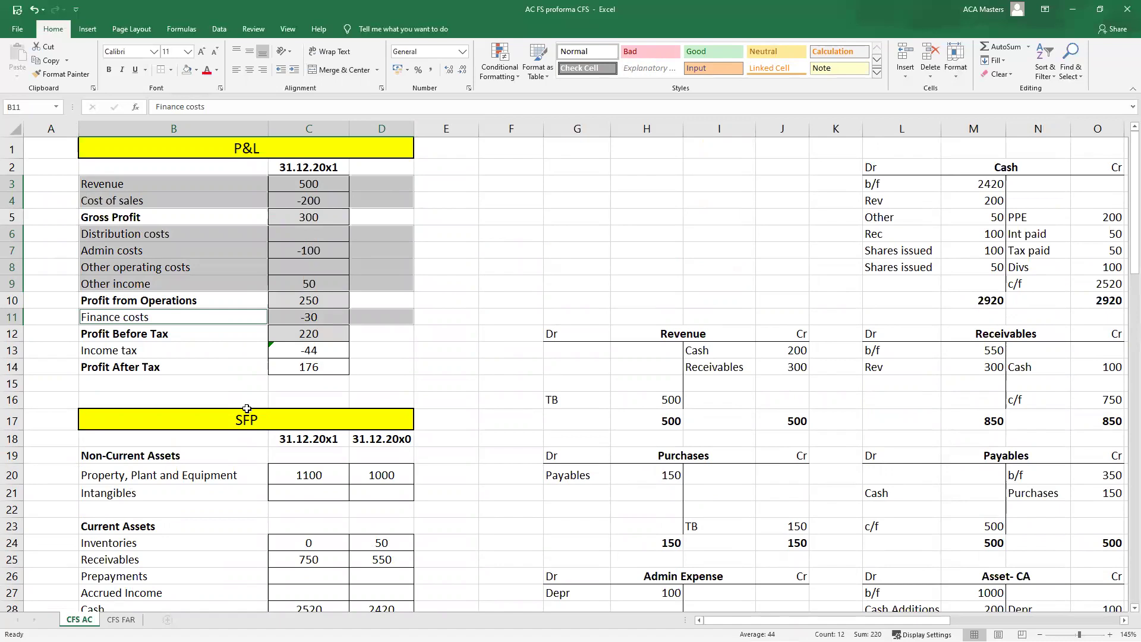
# - Highlight the labelled operating activities section in A52:C63 and compare it with the P&L
pyautogui.scroll(-14, 247, 408)
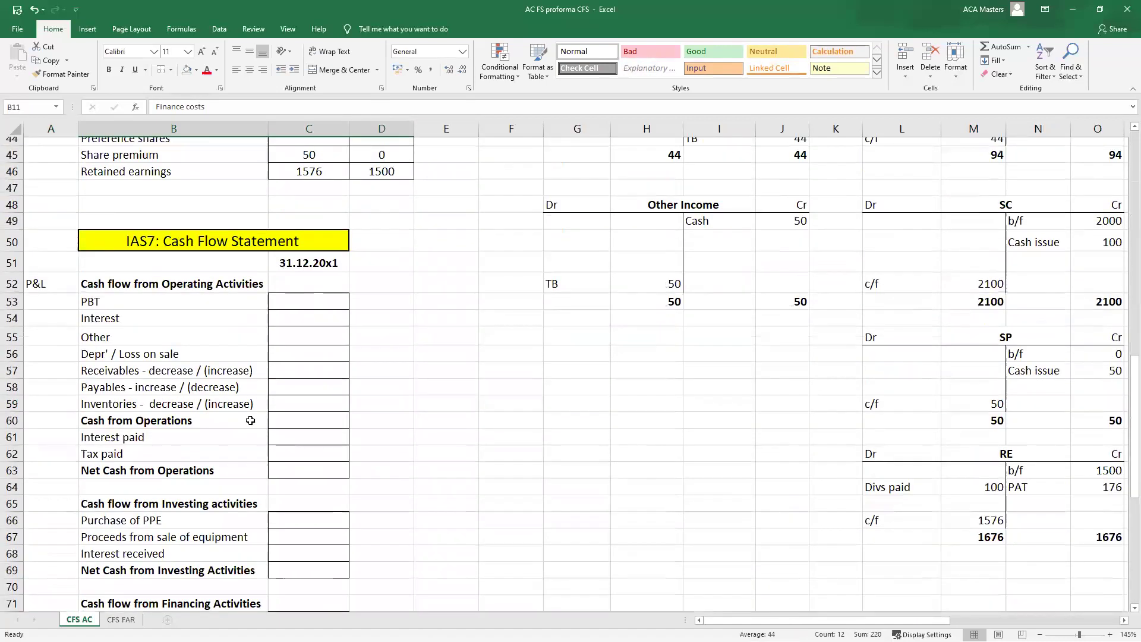
pyautogui.scroll(-2, 251, 420)
pyautogui.moveTo(65, 211); pyautogui.dragTo(296, 384)
pyautogui.scroll(1, 225, 209)
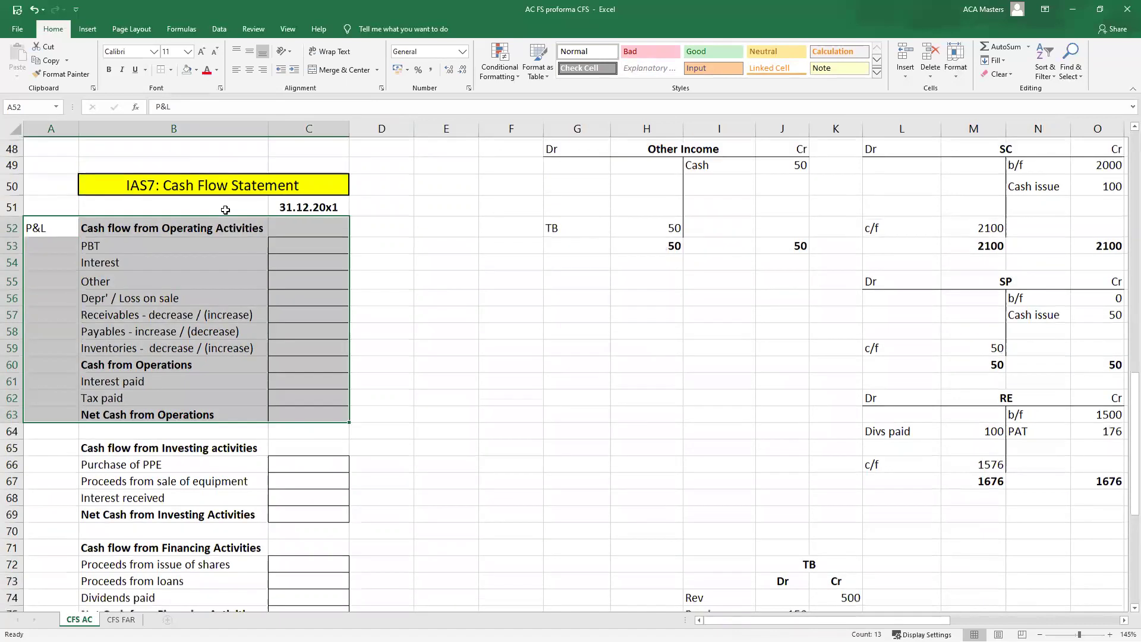
pyautogui.scroll(16, 225, 210)
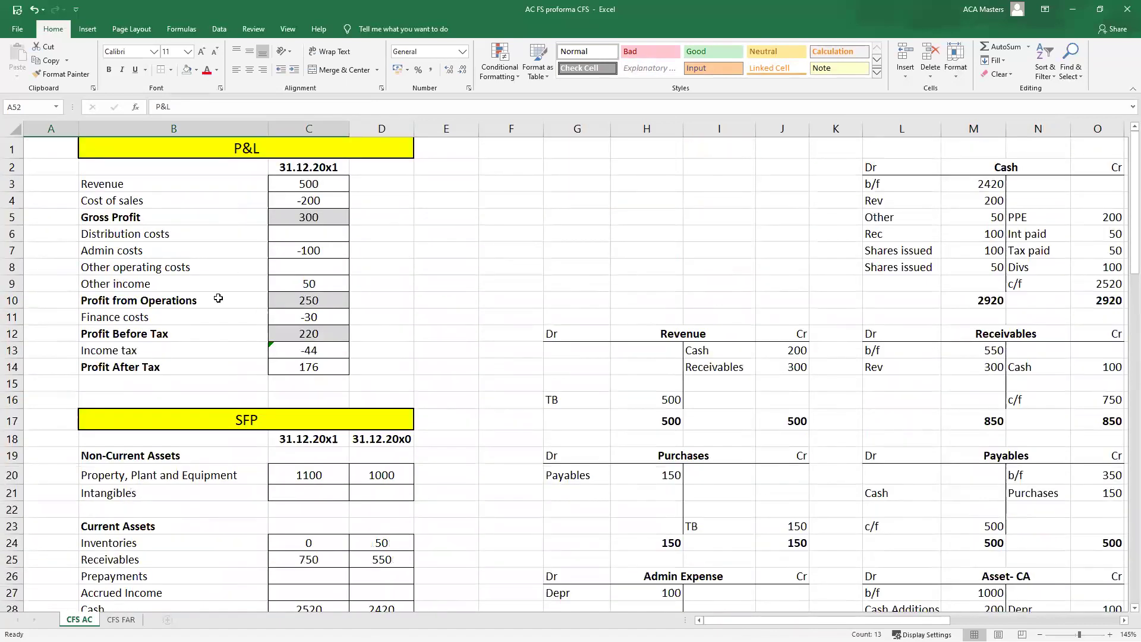
# - Enter the label Asset in A65, beside the Cash flow from Investing activities heading
pyautogui.scroll(-18, 219, 298)
pyautogui.scroll(-1, 227, 314)
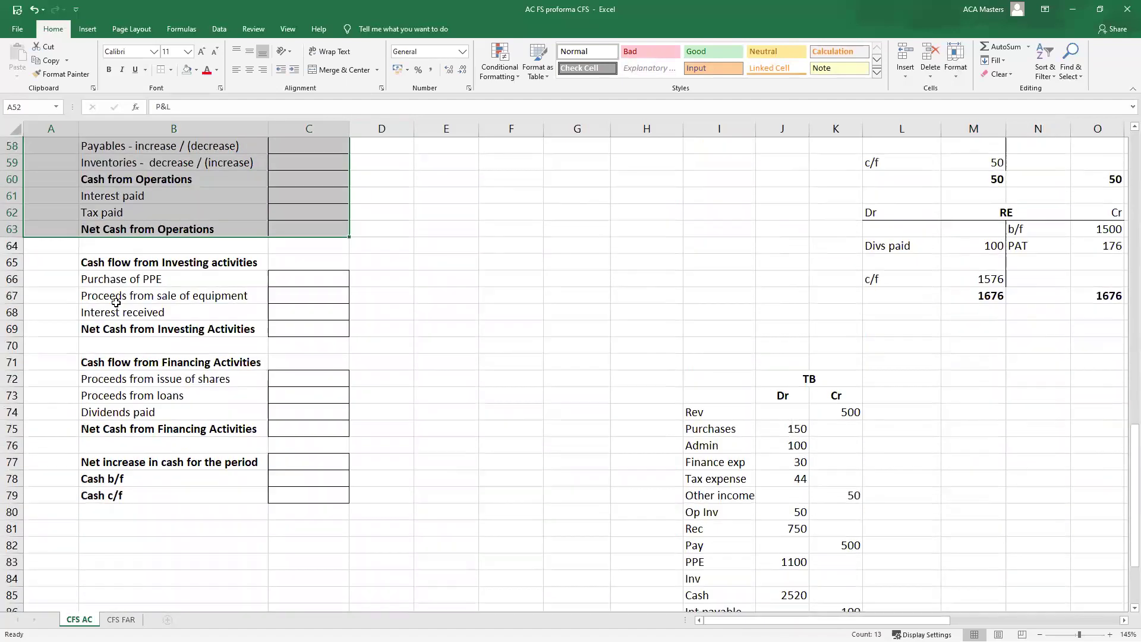
pyautogui.click(60, 262)
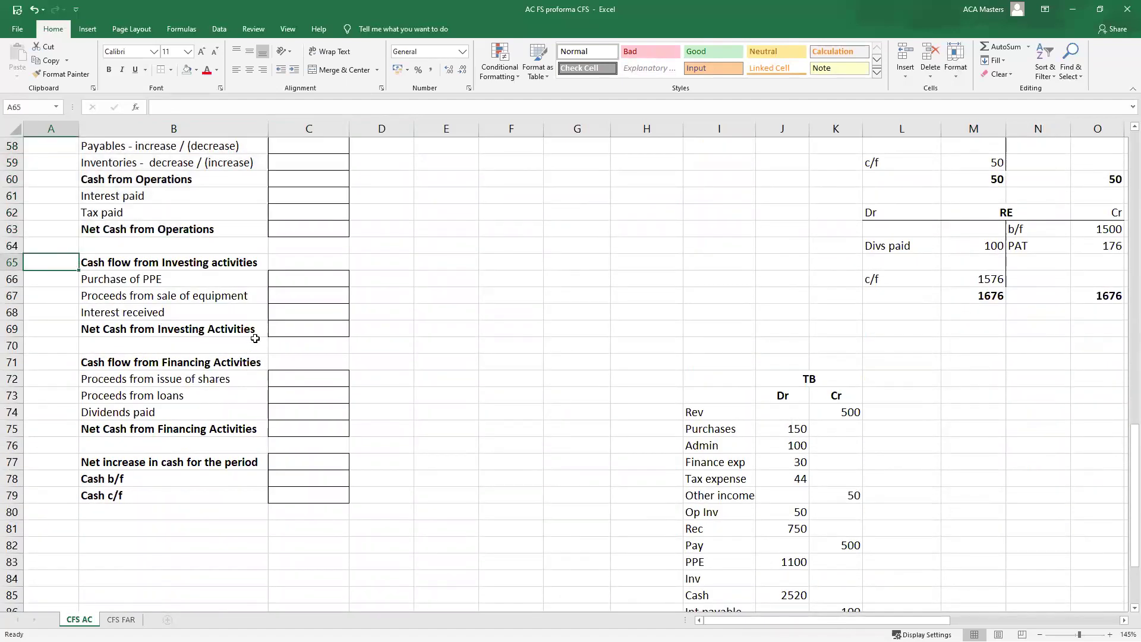
pyautogui.write('Asset')
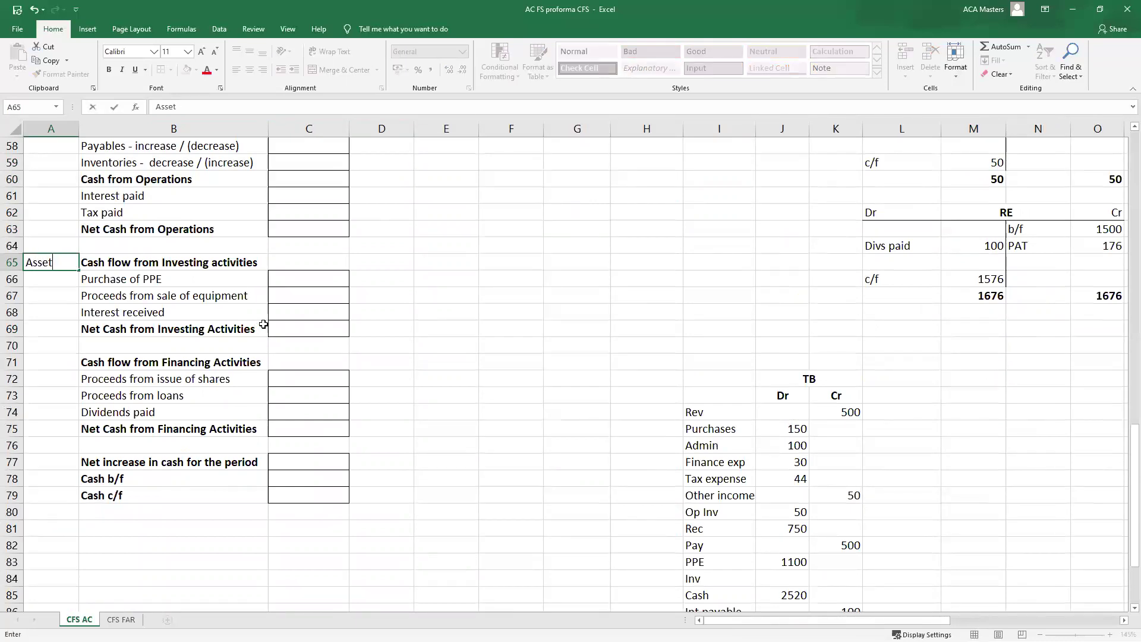
# - Finish the label Assets in A65 beside the Cash flow from Investing activities heading
pyautogui.write('s')
pyautogui.press('Return')
# - Highlight the asset sections of the SFP, narrowing to the Non-Current Assets block for both years
pyautogui.scroll(2, 304, 254)
pyautogui.scroll(9, 305, 253)
pyautogui.moveTo(155, 202); pyautogui.dragTo(385, 348)
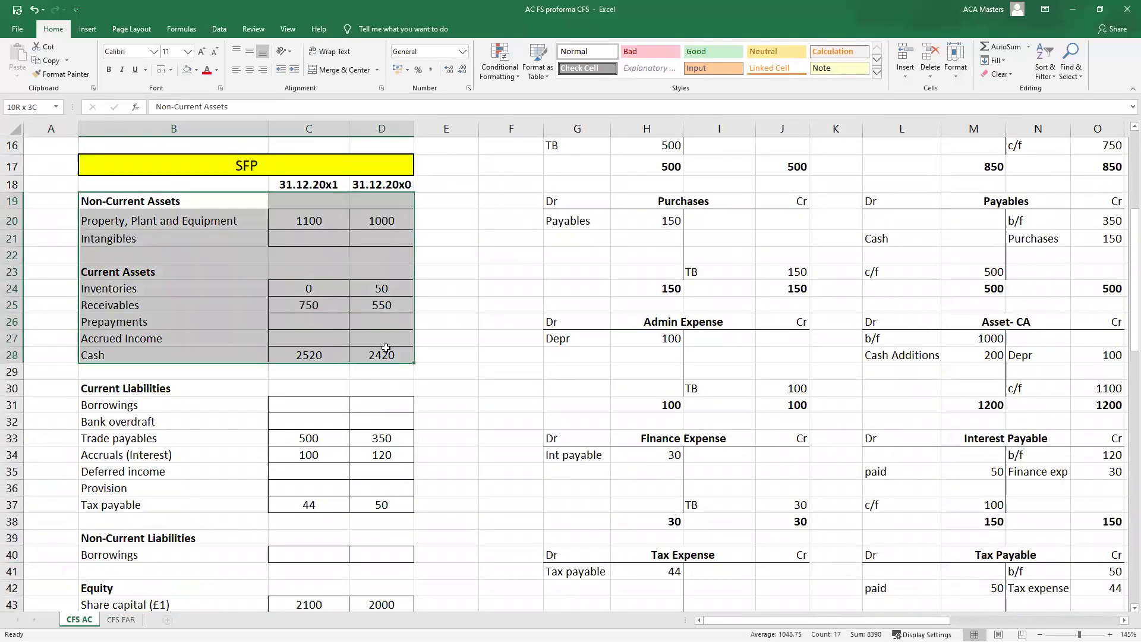
pyautogui.scroll(-11, 137, 450)
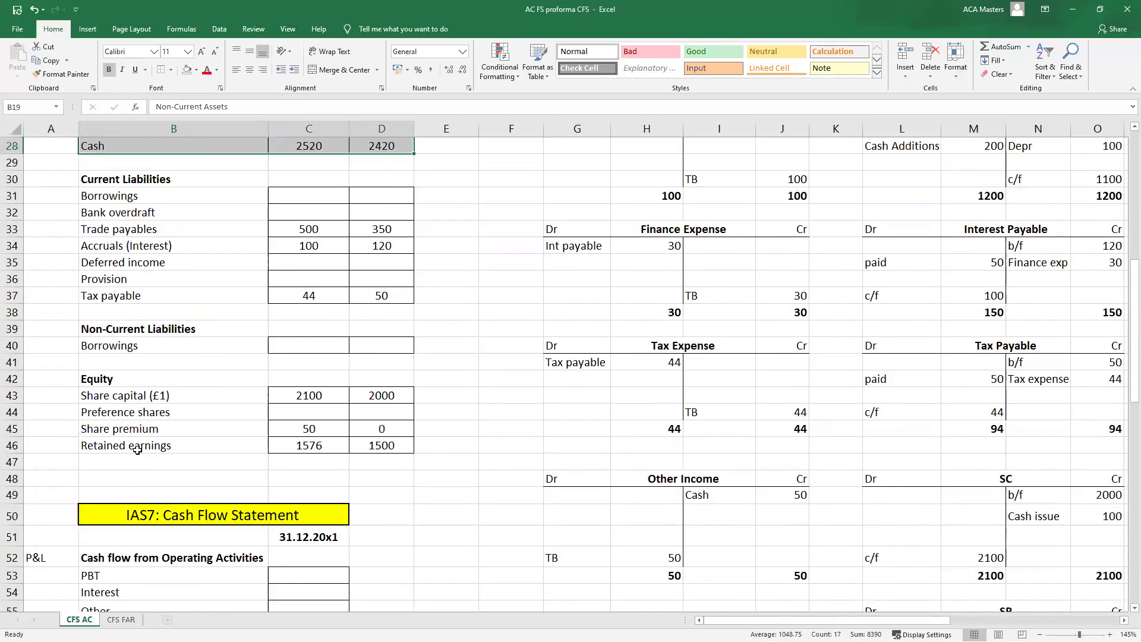
pyautogui.scroll(-2, 137, 450)
pyautogui.scroll(13, 172, 342)
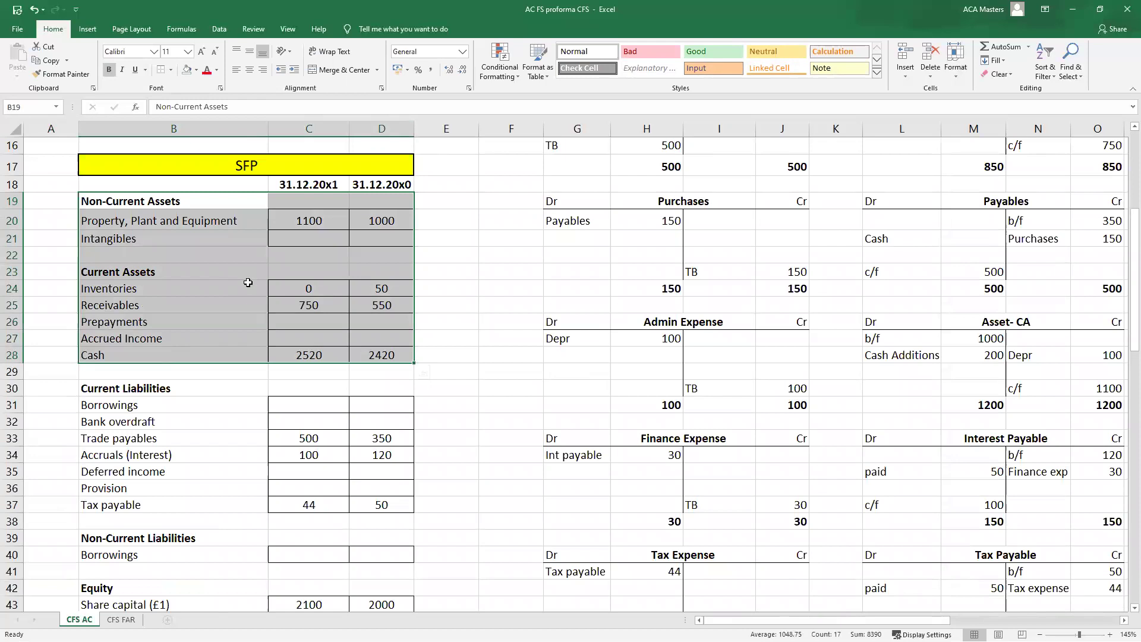
pyautogui.moveTo(177, 202); pyautogui.dragTo(404, 241)
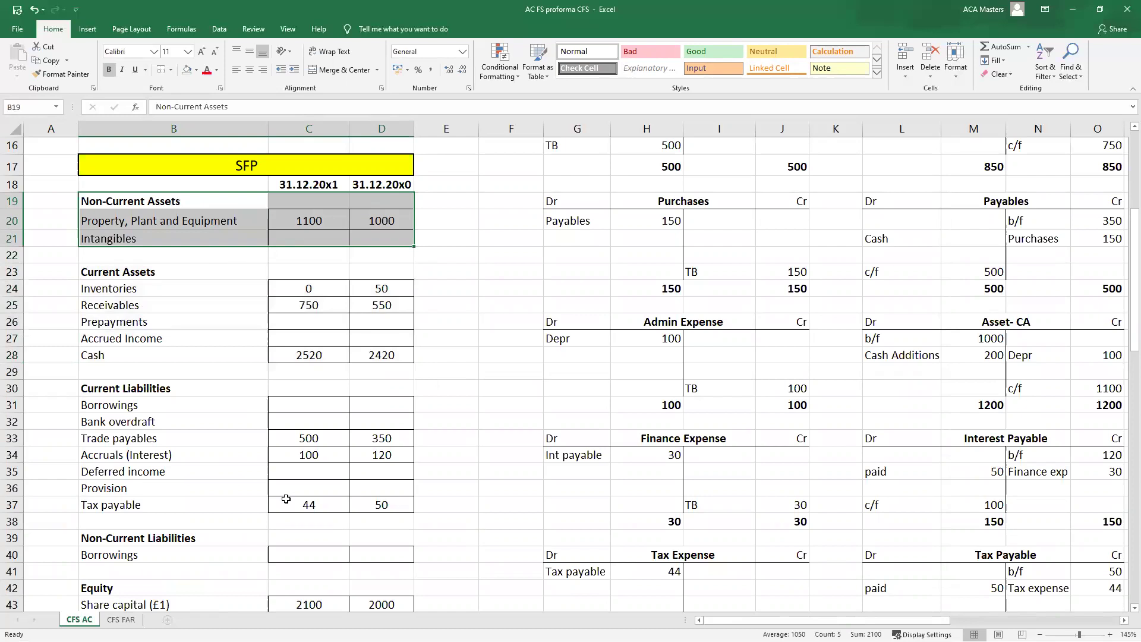
# - Label the Cash flow from Financing Activities section L&E in A71
pyautogui.scroll(-15, 286, 498)
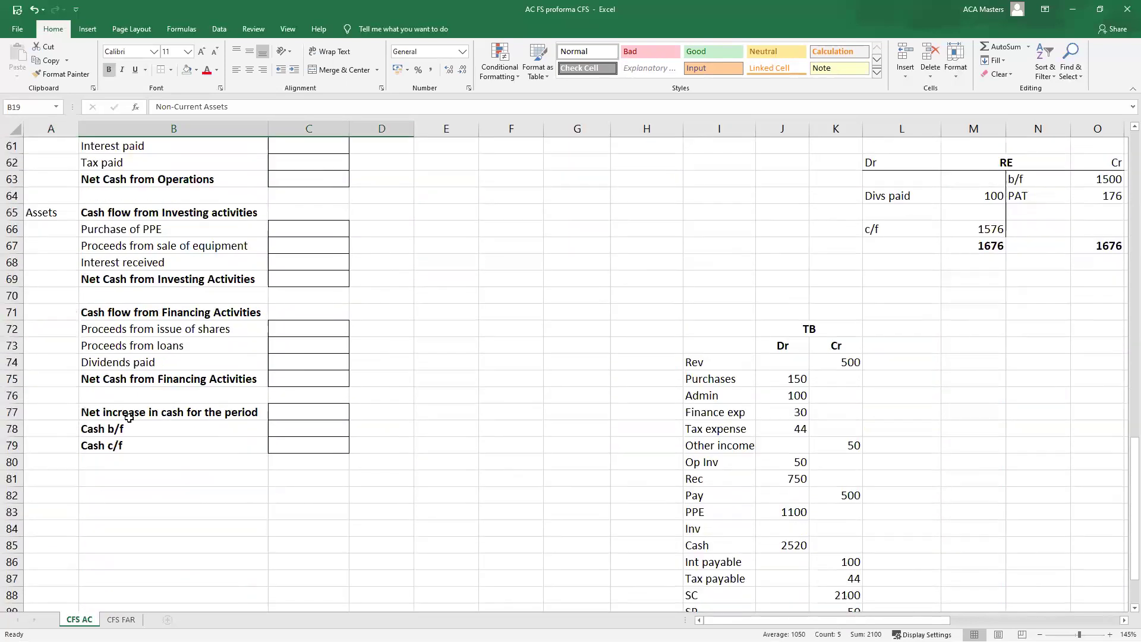
pyautogui.click(50, 315)
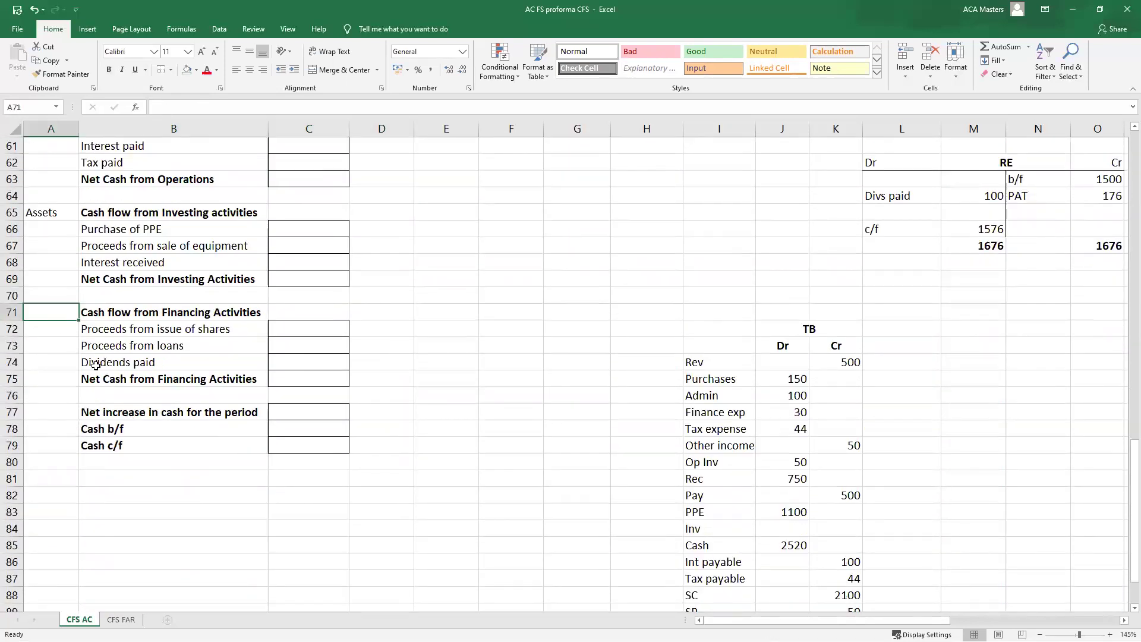
pyautogui.write('L&E')
pyautogui.press('Return')
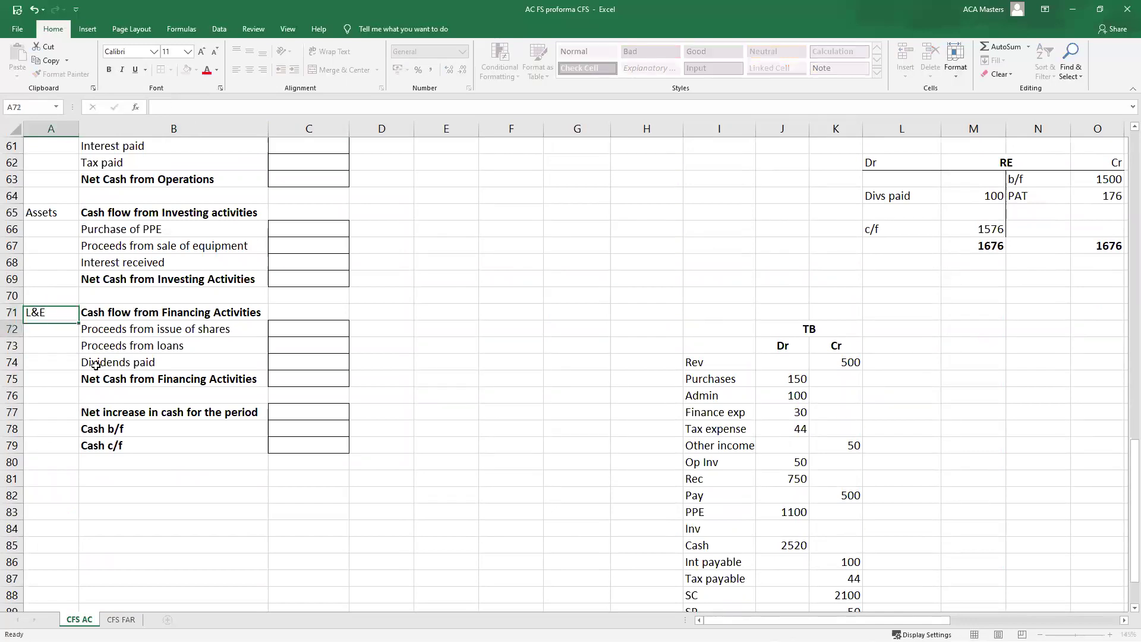
pyautogui.click(34, 312)
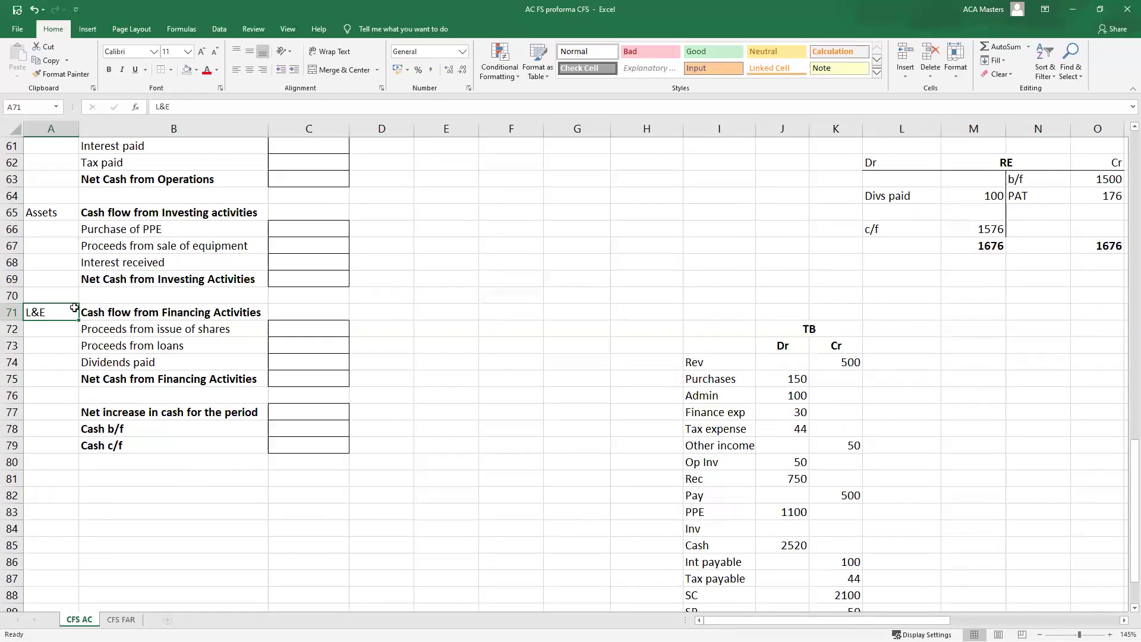
# - Highlight the SFP's Non-Current Liabilities and Equity rows and the matching Cash flow from Financing Activities section
pyautogui.scroll(12, 65, 351)
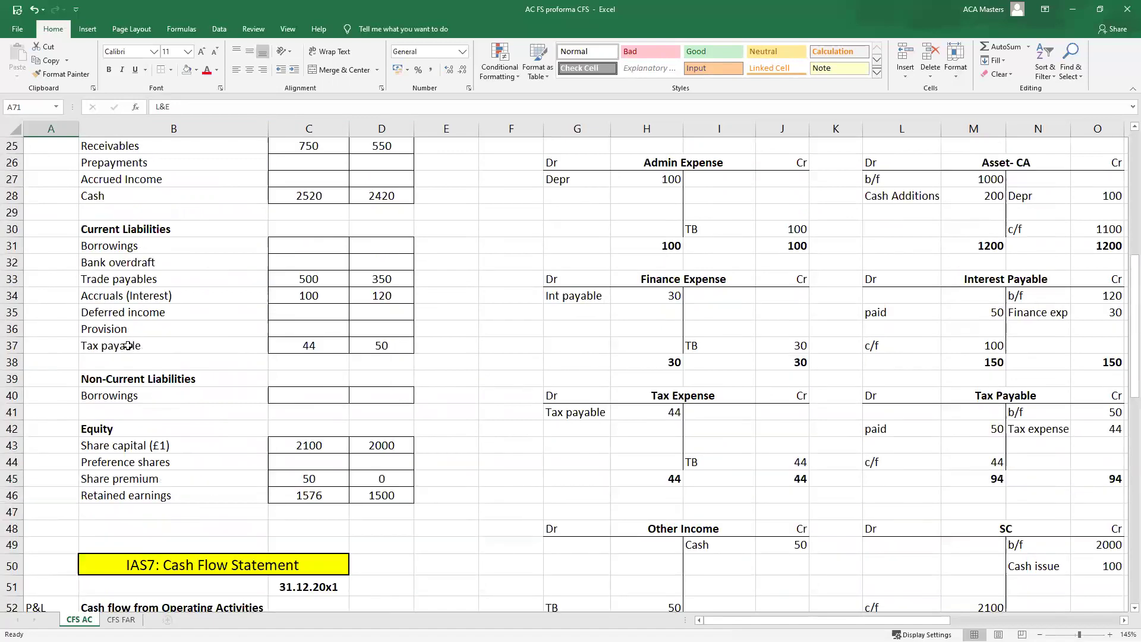
pyautogui.scroll(-2, 121, 347)
pyautogui.moveTo(59, 277); pyautogui.dragTo(380, 395)
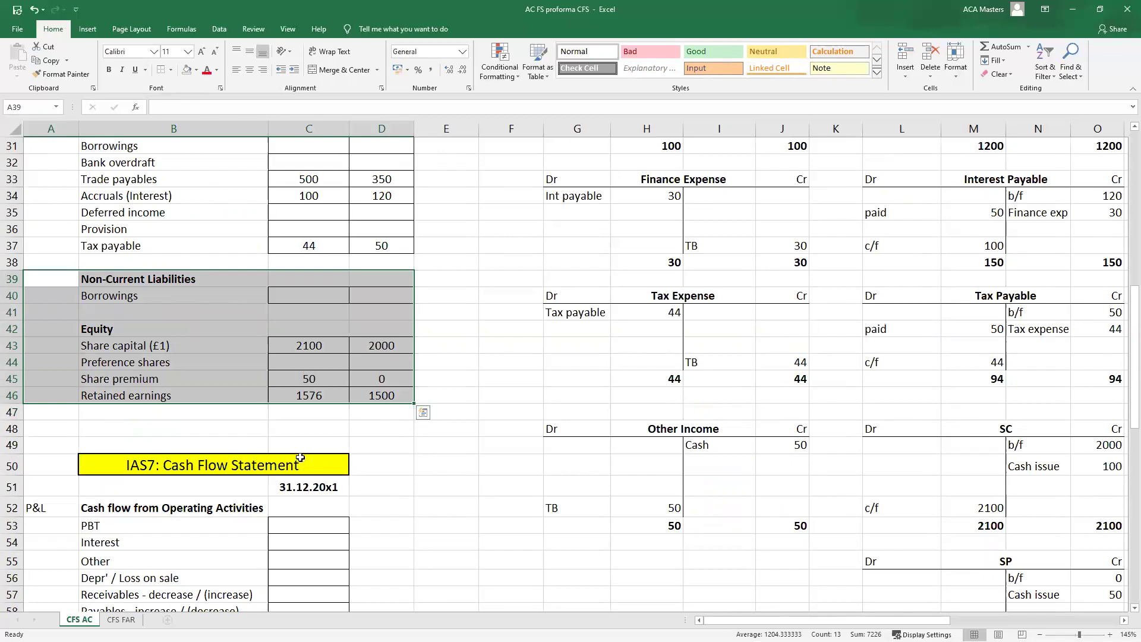
pyautogui.scroll(-8, 242, 387)
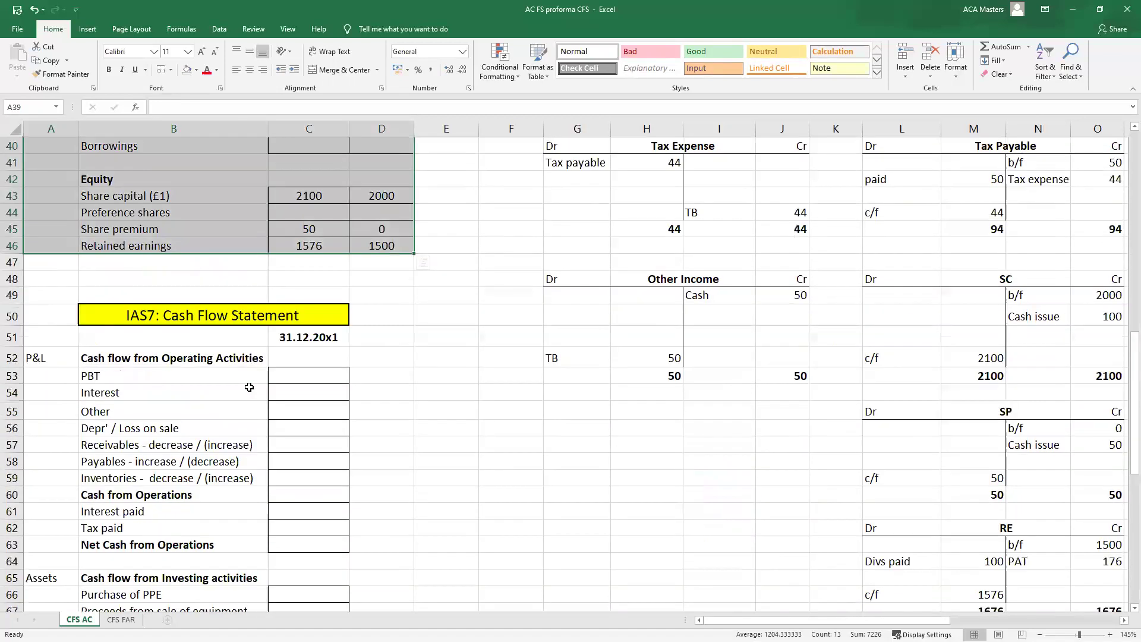
pyautogui.moveTo(47, 417); pyautogui.dragTo(289, 485)
# - Highlight the P&L from Revenue to Profit After Tax and the matching Cash flow from Operating Activities section
pyautogui.scroll(18, 291, 483)
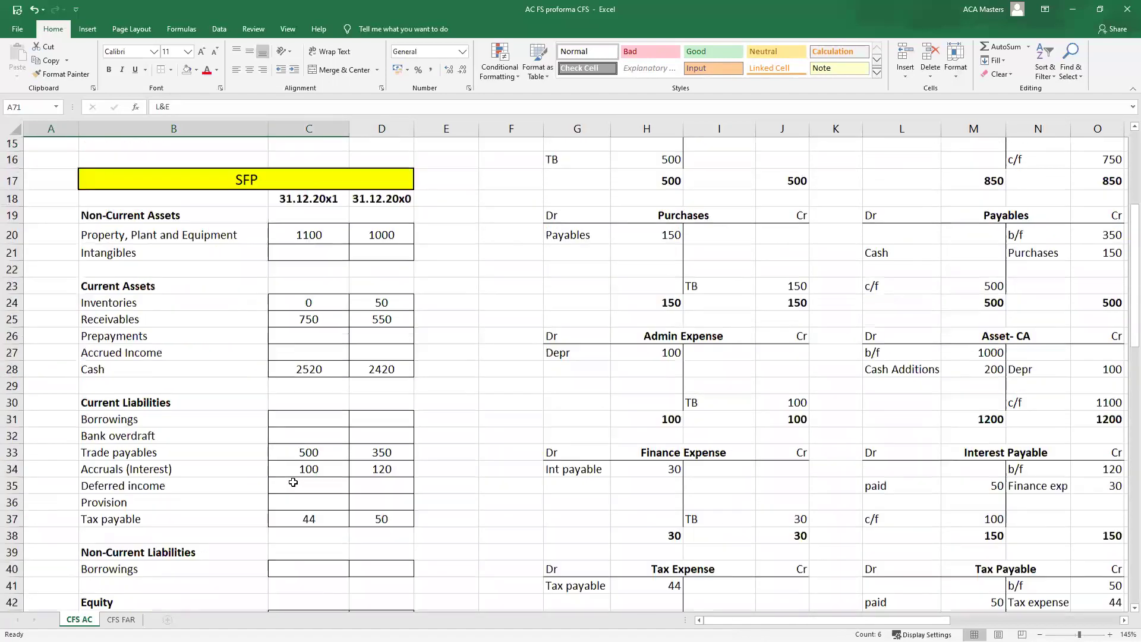
pyautogui.moveTo(56, 184); pyautogui.dragTo(374, 369)
pyautogui.moveTo(56, 185); pyautogui.dragTo(380, 185)
pyautogui.moveTo(68, 209); pyautogui.dragTo(418, 201)
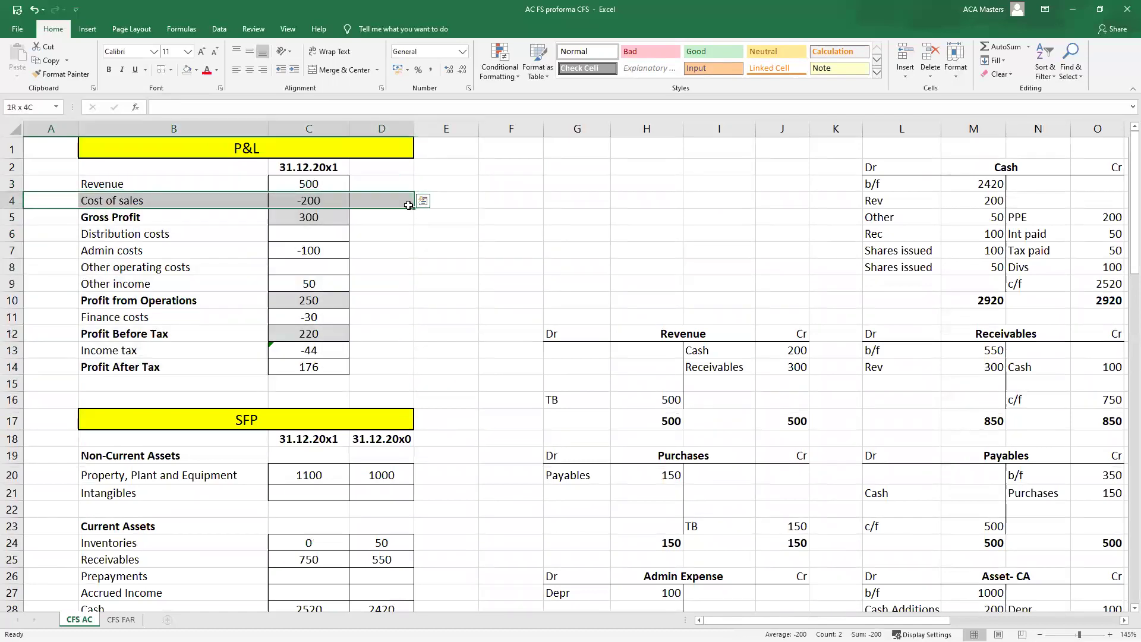
pyautogui.moveTo(60, 182); pyautogui.dragTo(219, 449)
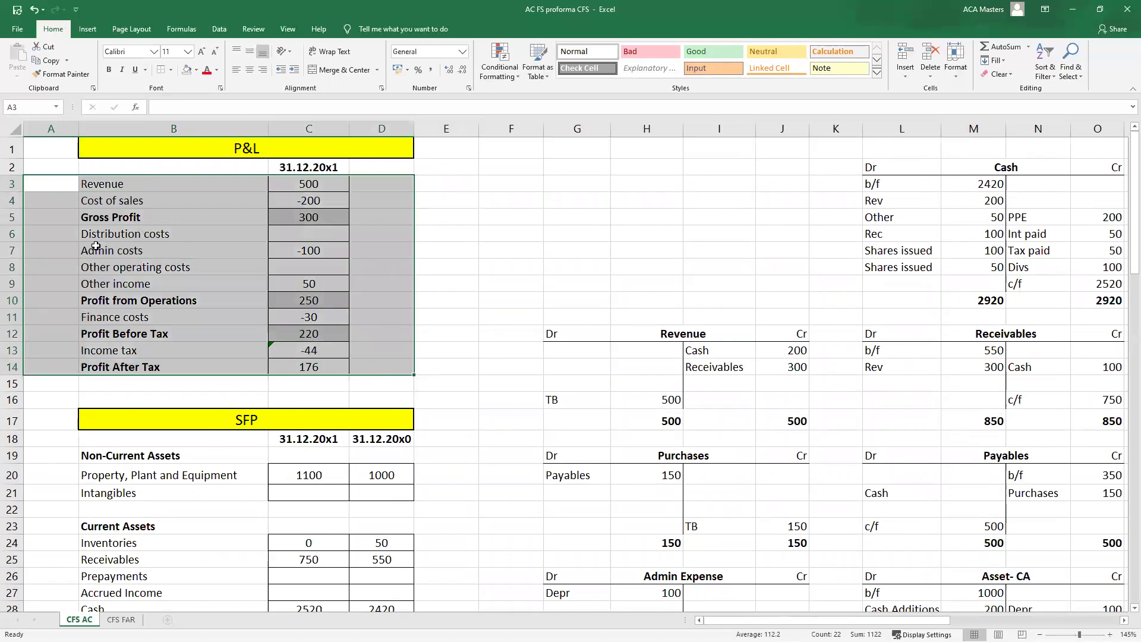
pyautogui.scroll(-15, 82, 460)
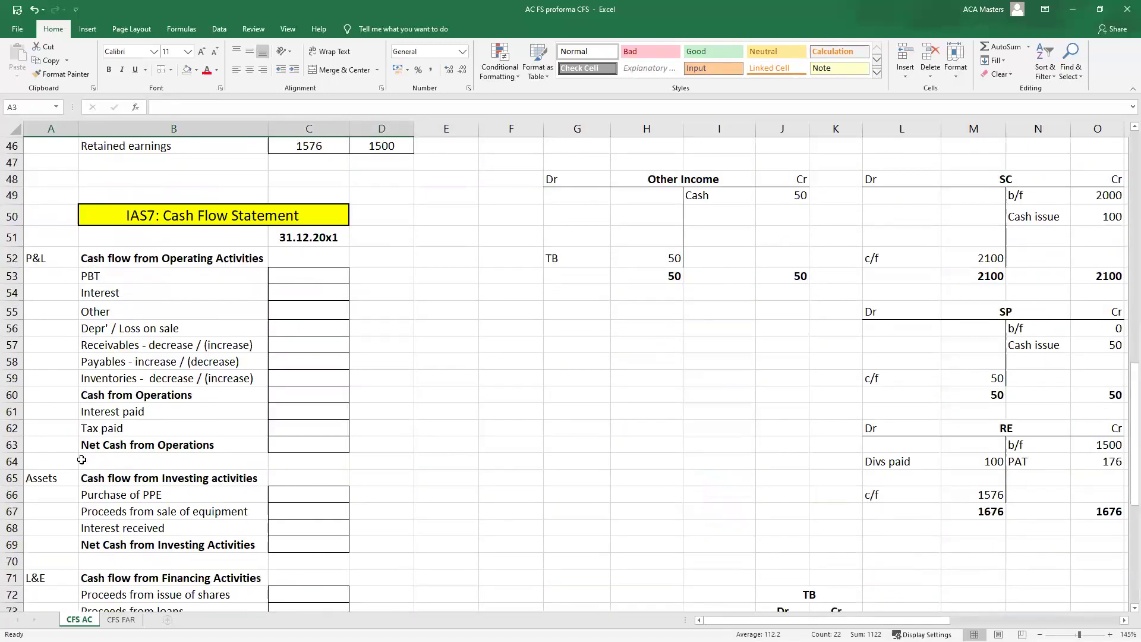
pyautogui.scroll(-1, 82, 460)
pyautogui.moveTo(43, 202); pyautogui.dragTo(304, 392)
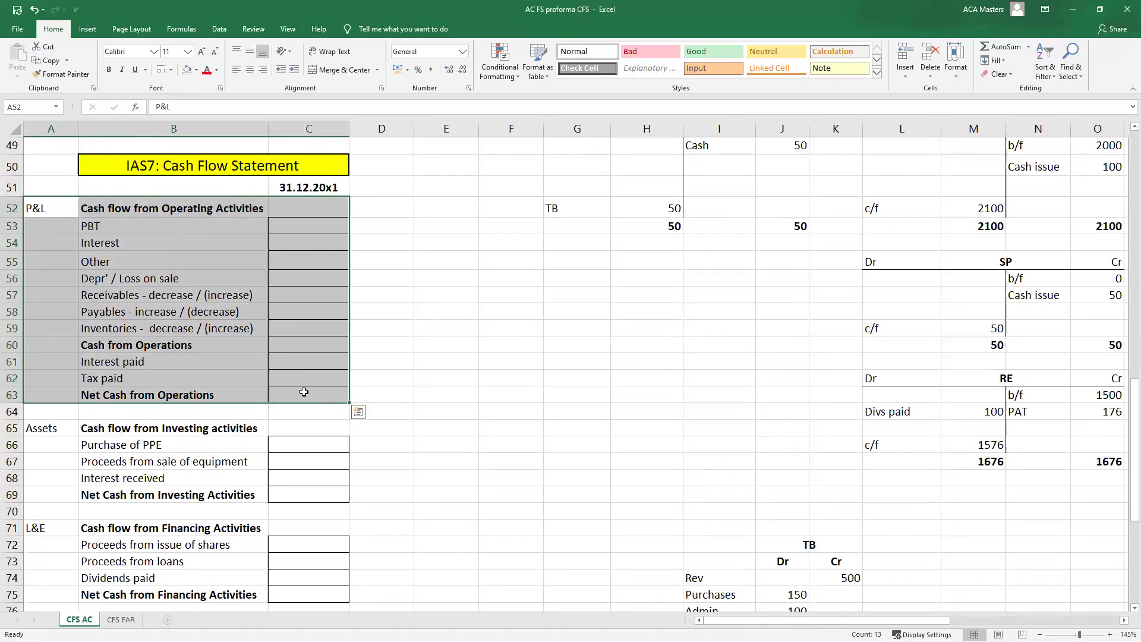
# - Highlight the SFP's Non-Current Assets rows and the matching Cash flow from Investing activities section
pyautogui.scroll(11, 308, 402)
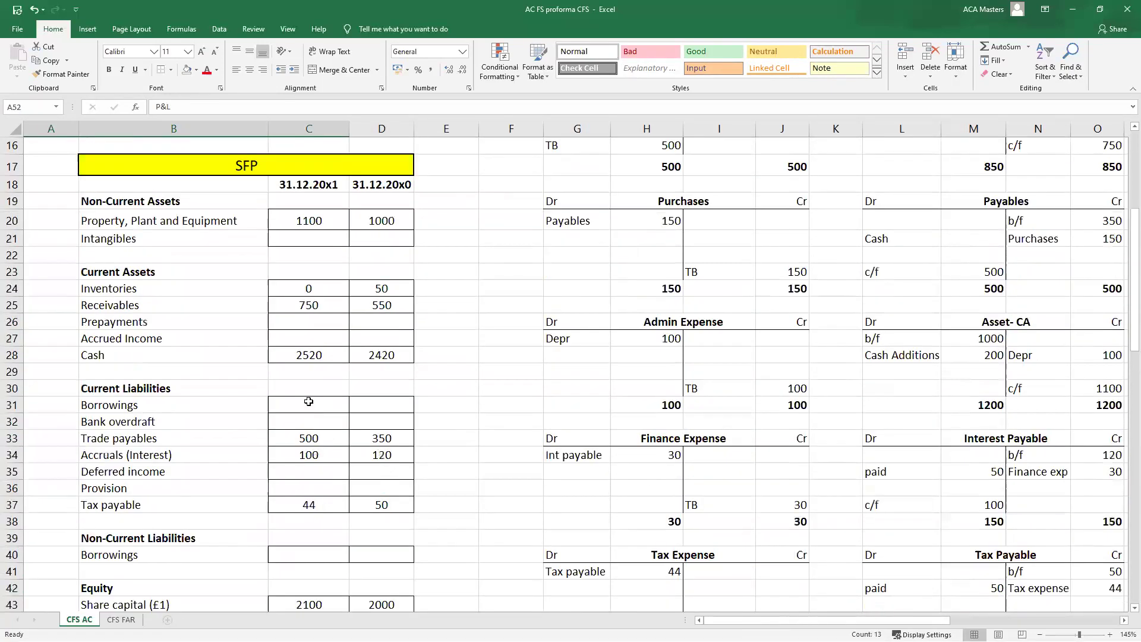
pyautogui.moveTo(38, 201); pyautogui.dragTo(371, 239)
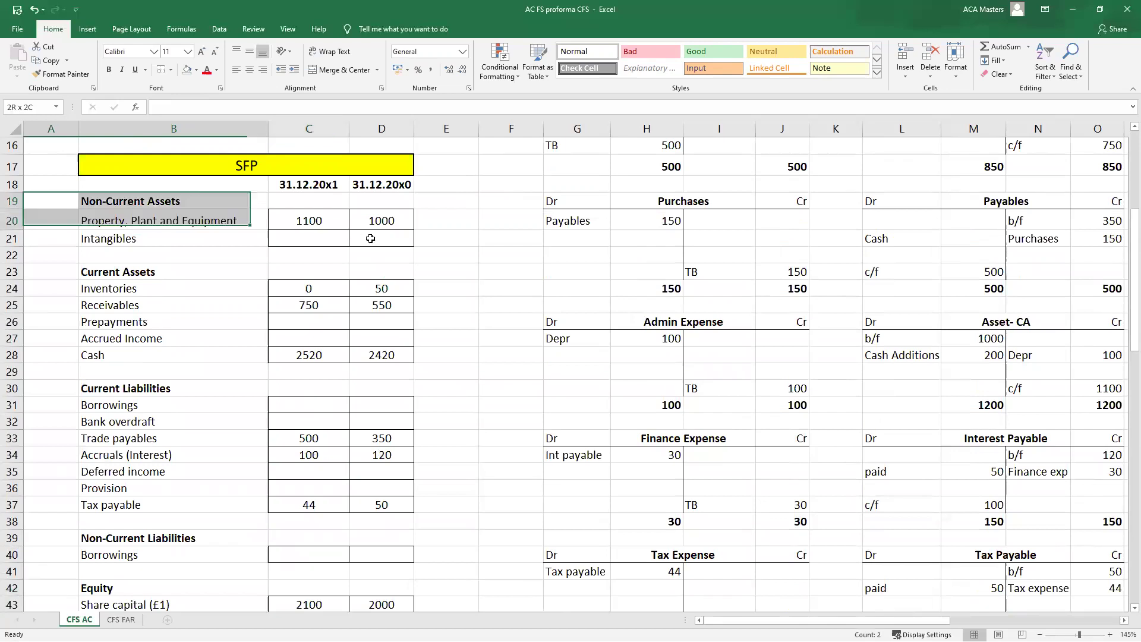
pyautogui.scroll(-10, 300, 433)
pyautogui.scroll(-4, 300, 433)
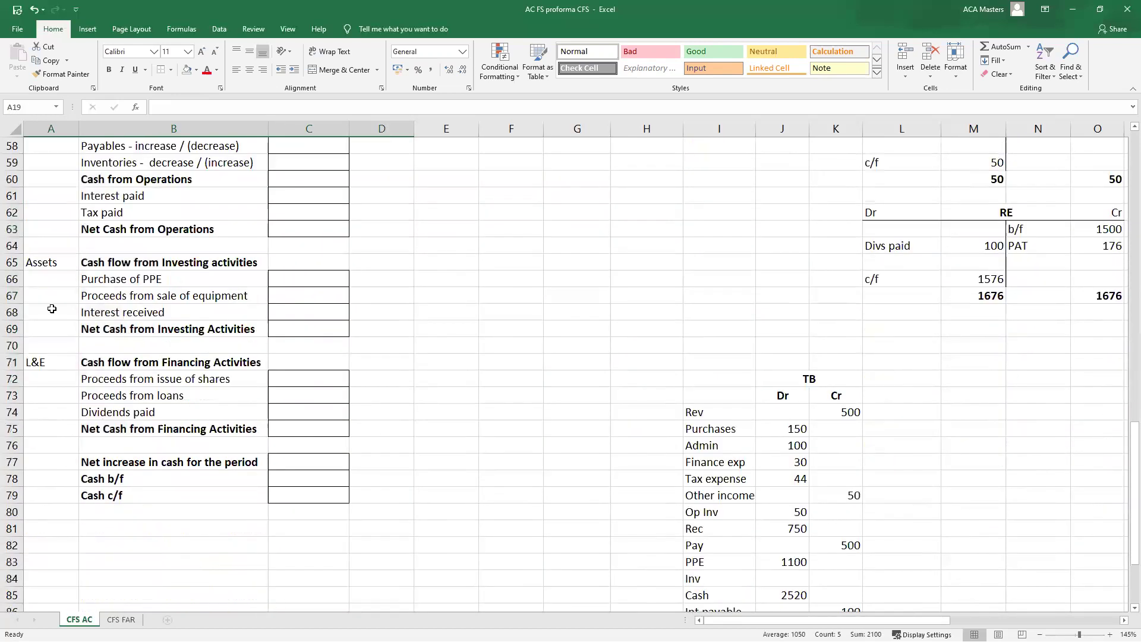
pyautogui.moveTo(53, 263); pyautogui.dragTo(270, 329)
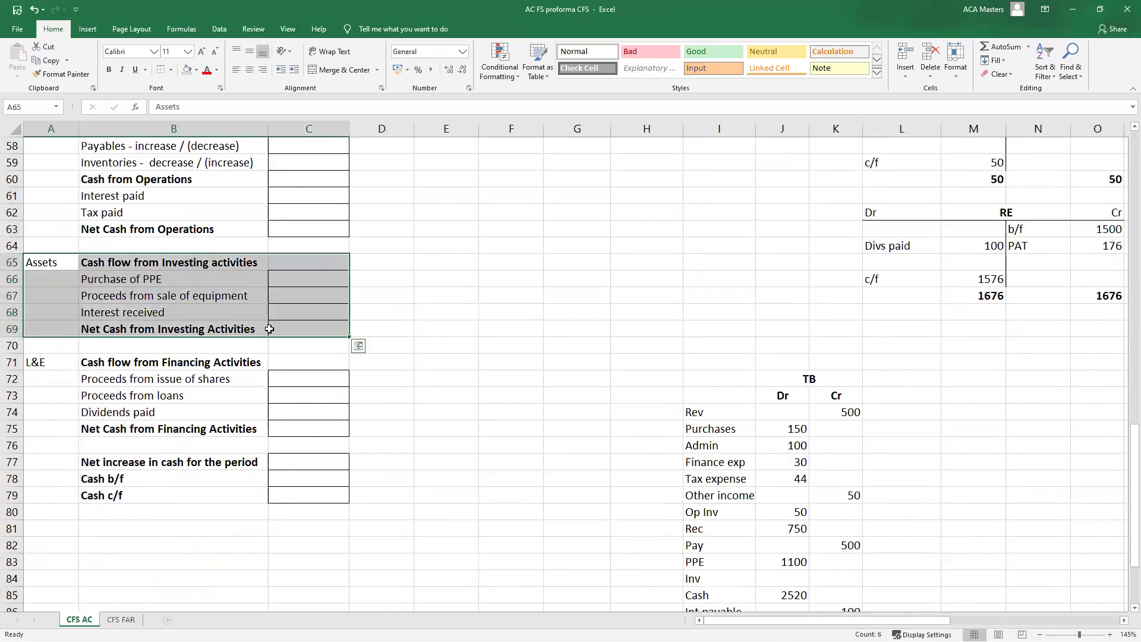
# - Examine the SFP's share capital, retained earnings and non-current borrowings rows against the Cash flow from Financing Activities section
pyautogui.scroll(12, 268, 334)
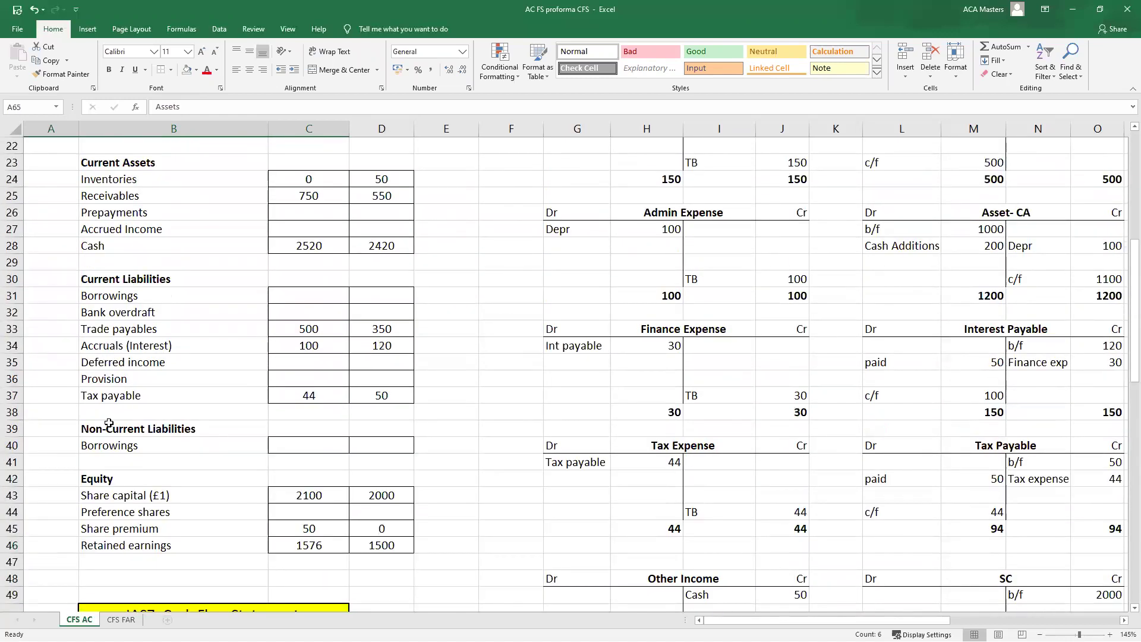
pyautogui.moveTo(68, 428); pyautogui.dragTo(384, 546)
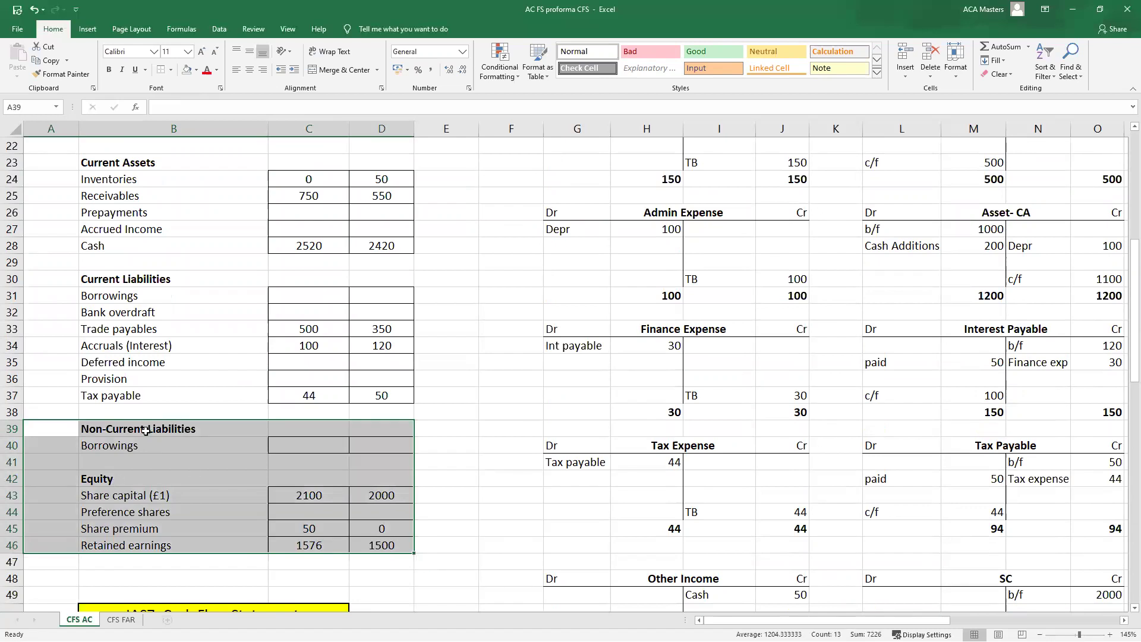
pyautogui.scroll(-2, 159, 375)
pyautogui.moveTo(209, 398); pyautogui.dragTo(363, 398)
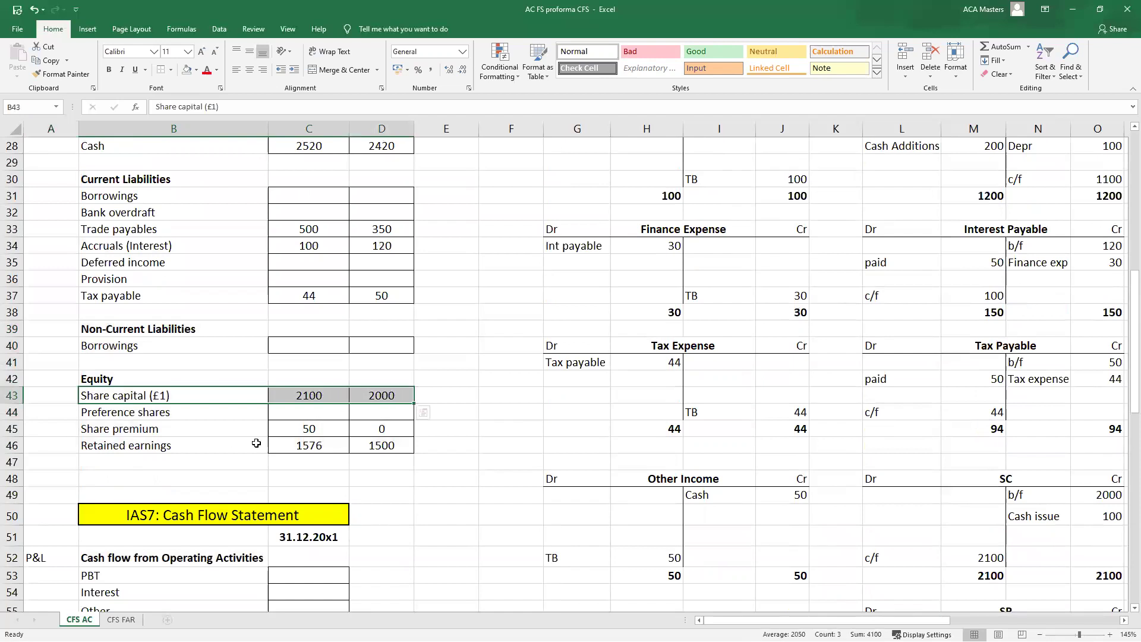
pyautogui.moveTo(255, 443); pyautogui.dragTo(371, 444)
pyautogui.moveTo(223, 343); pyautogui.dragTo(366, 332)
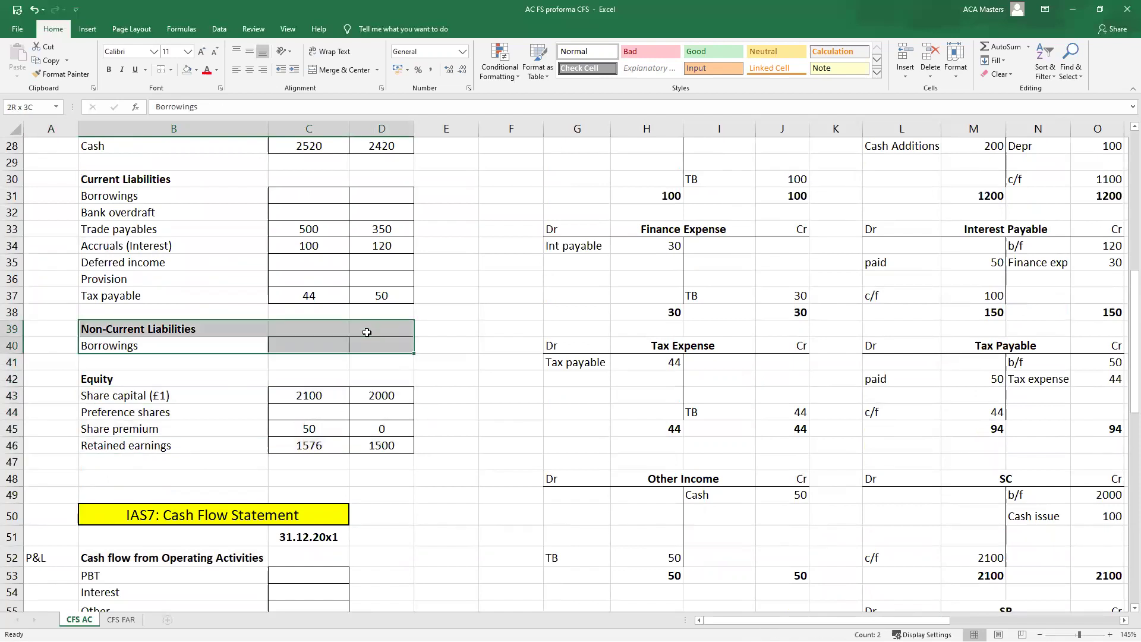
pyautogui.scroll(-11, 328, 361)
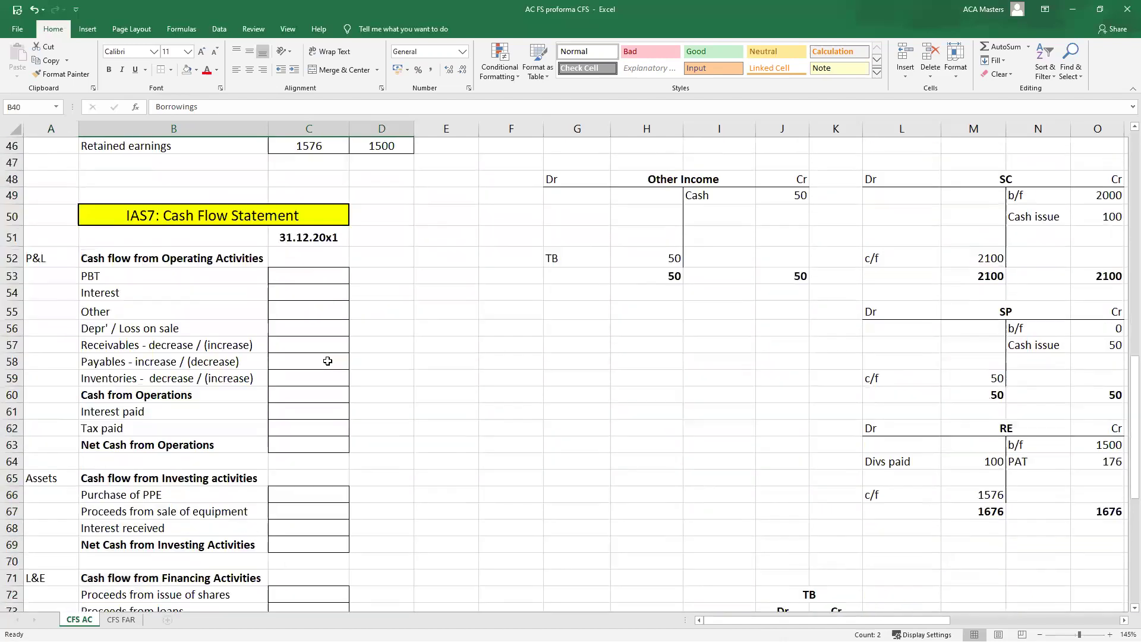
pyautogui.moveTo(52, 310); pyautogui.dragTo(310, 377)
pyautogui.click(357, 533)
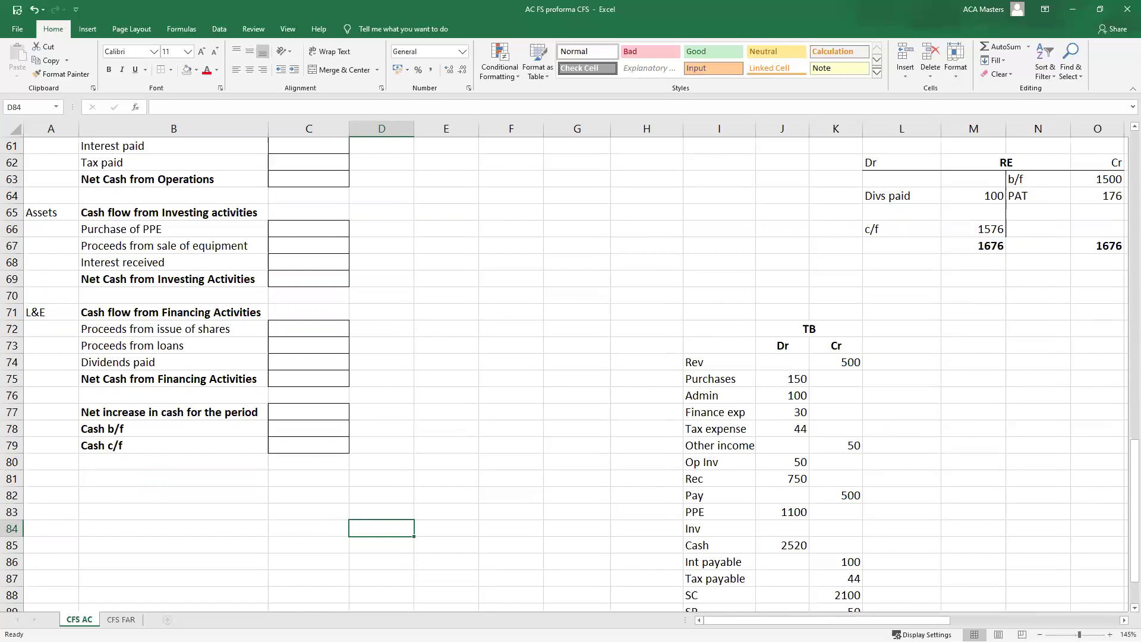
# - Review the P&L, SFP and cash flow statement as a whole, starting from the net increase in cash row
pyautogui.click(255, 412)
pyautogui.scroll(17, 275, 398)
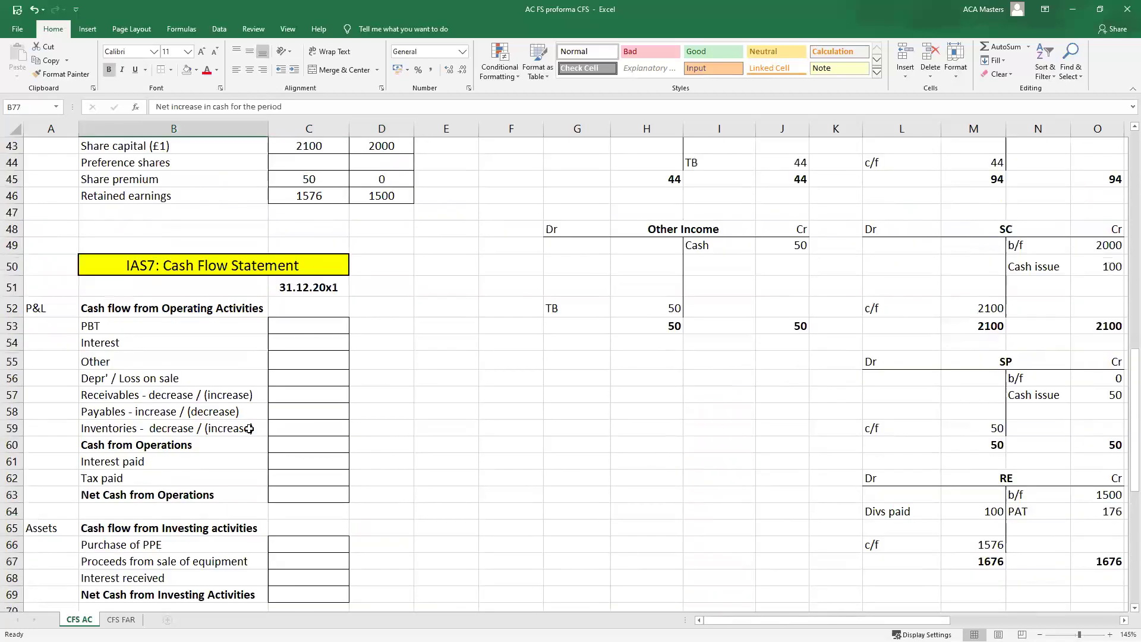
pyautogui.scroll(3, 276, 397)
pyautogui.moveTo(193, 126); pyautogui.dragTo(380, 125)
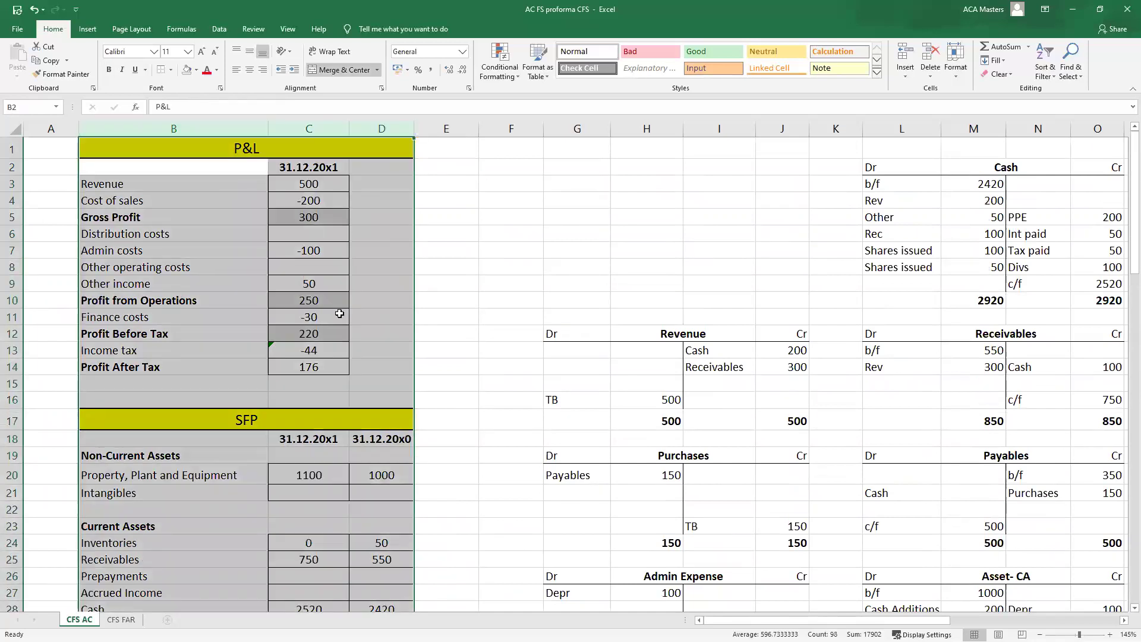
pyautogui.scroll(-7, 338, 318)
pyautogui.scroll(-3, 368, 350)
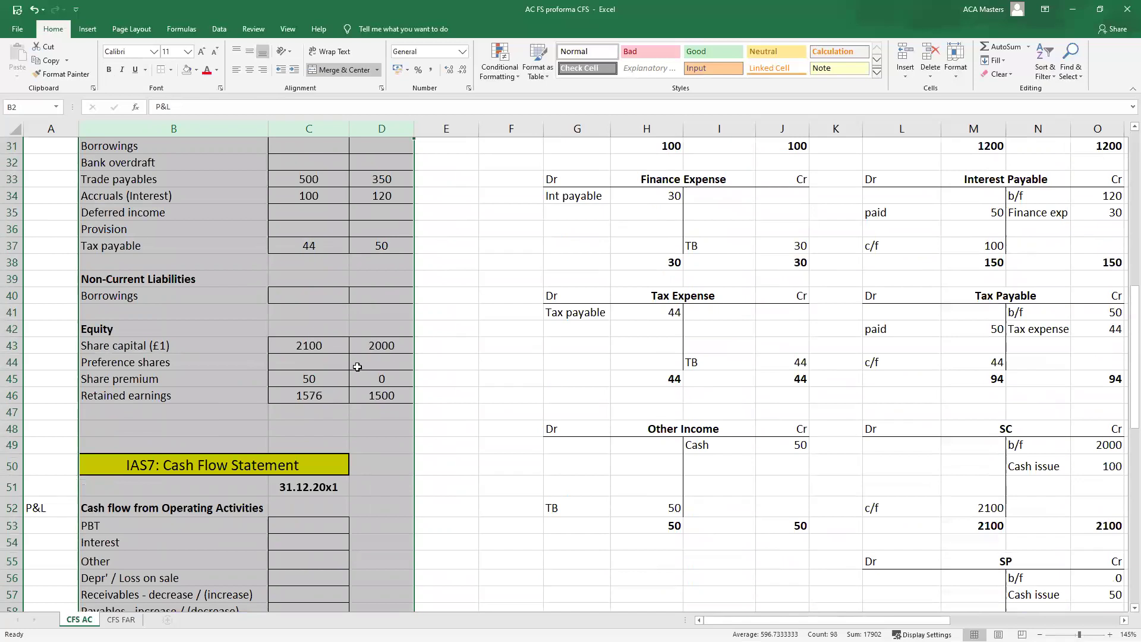
pyautogui.scroll(-7, 357, 367)
pyautogui.scroll(3, 359, 363)
pyautogui.scroll(14, 356, 339)
pyautogui.click(389, 318)
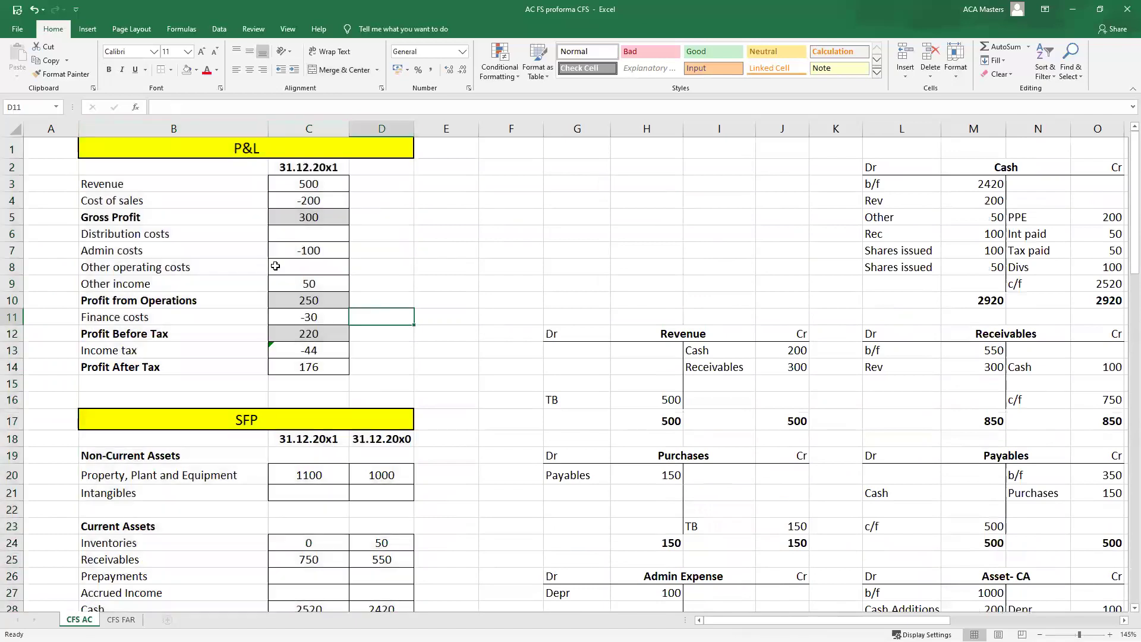
# - Highlight the P&L block and the Revenue and Receivables T-accounts, and examine the other ledger accounts
pyautogui.moveTo(208, 151); pyautogui.dragTo(369, 385)
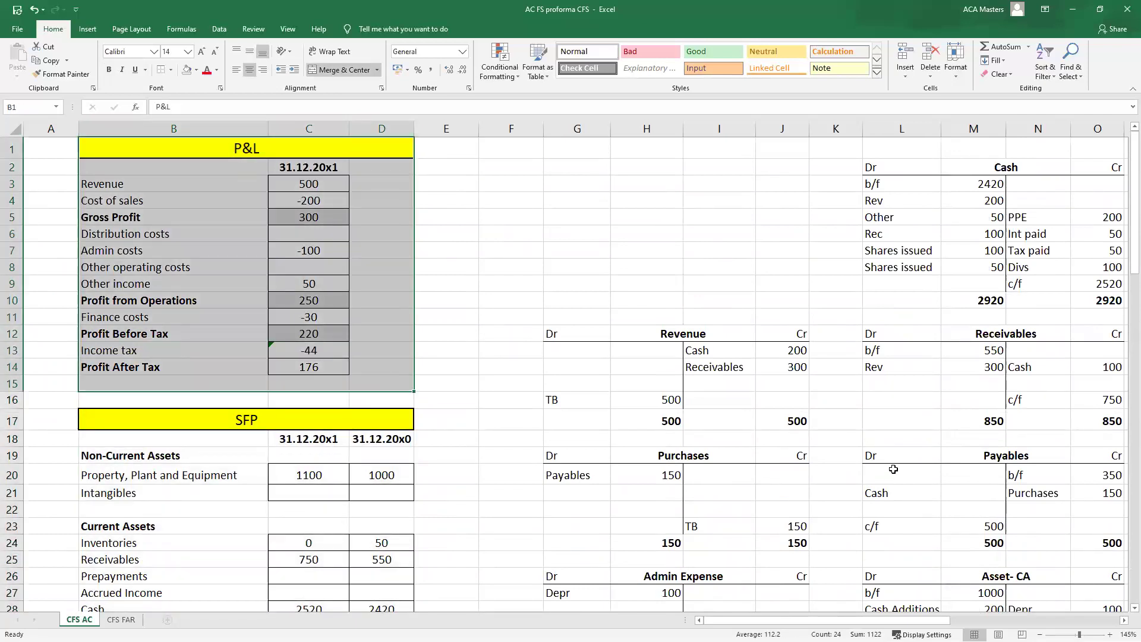
pyautogui.moveTo(592, 328); pyautogui.dragTo(797, 419)
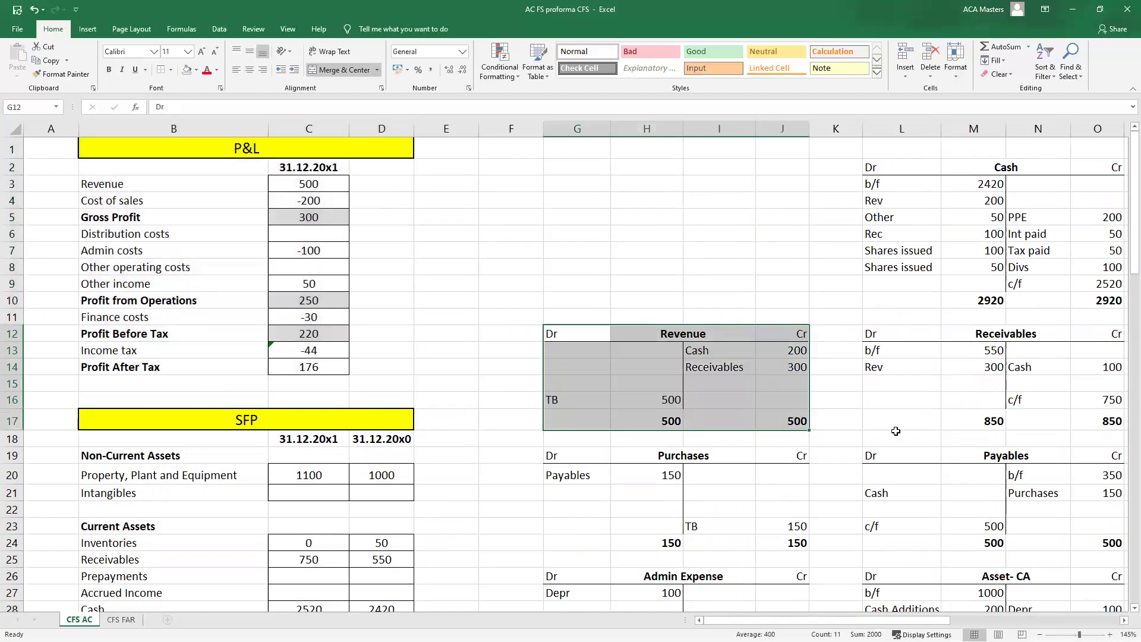
pyautogui.moveTo(917, 335); pyautogui.dragTo(1098, 417)
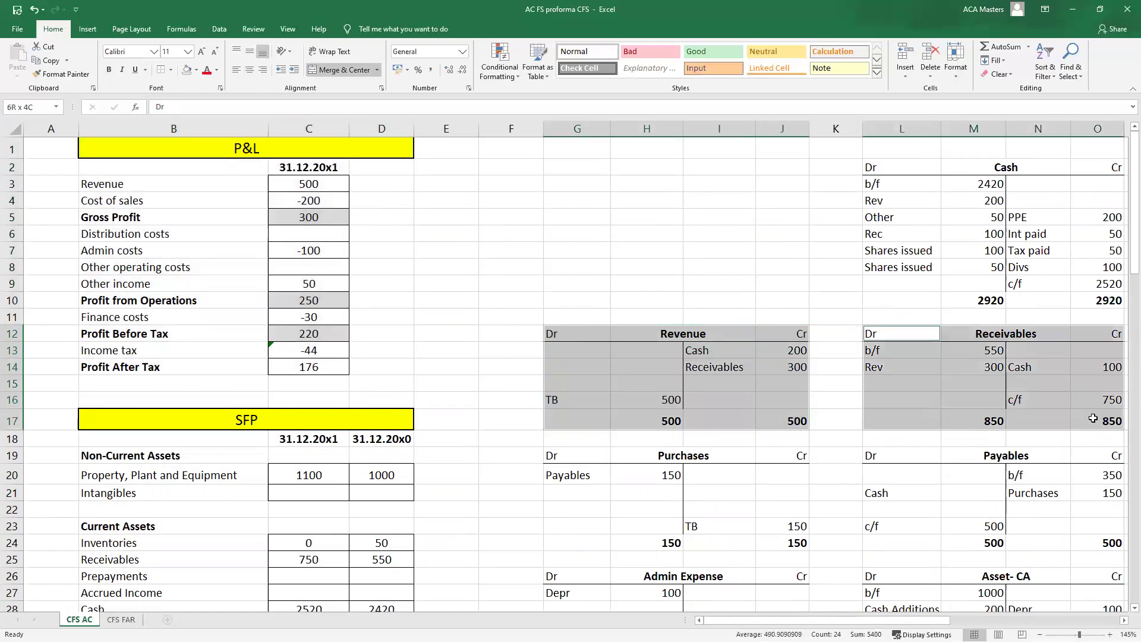
pyautogui.hscroll(2, 945, 621)
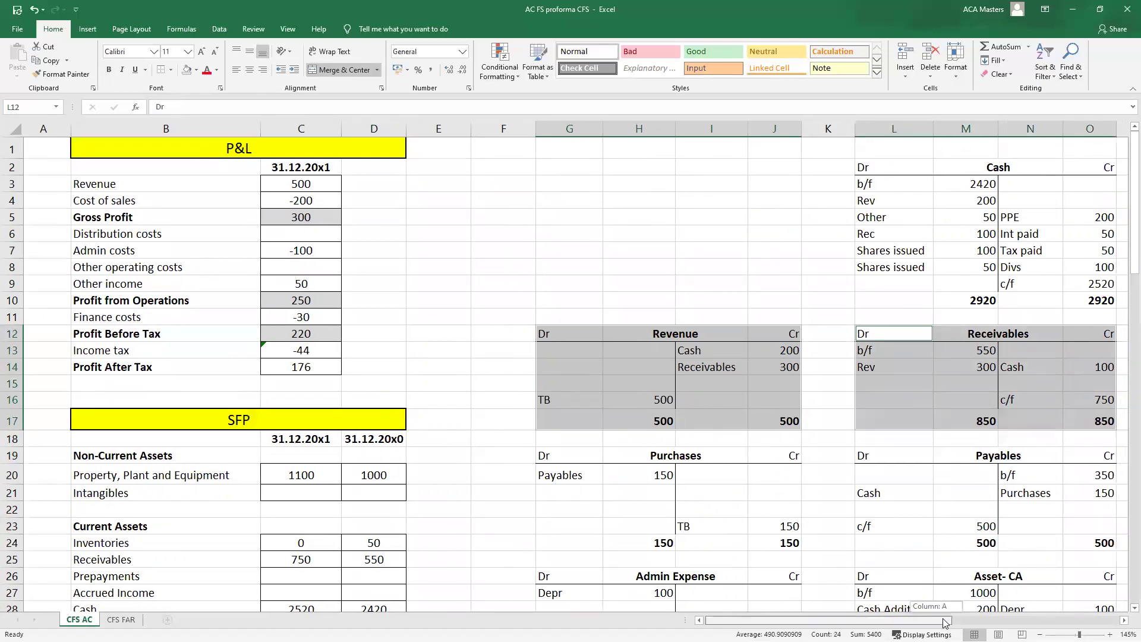
pyautogui.scroll(-4, 837, 455)
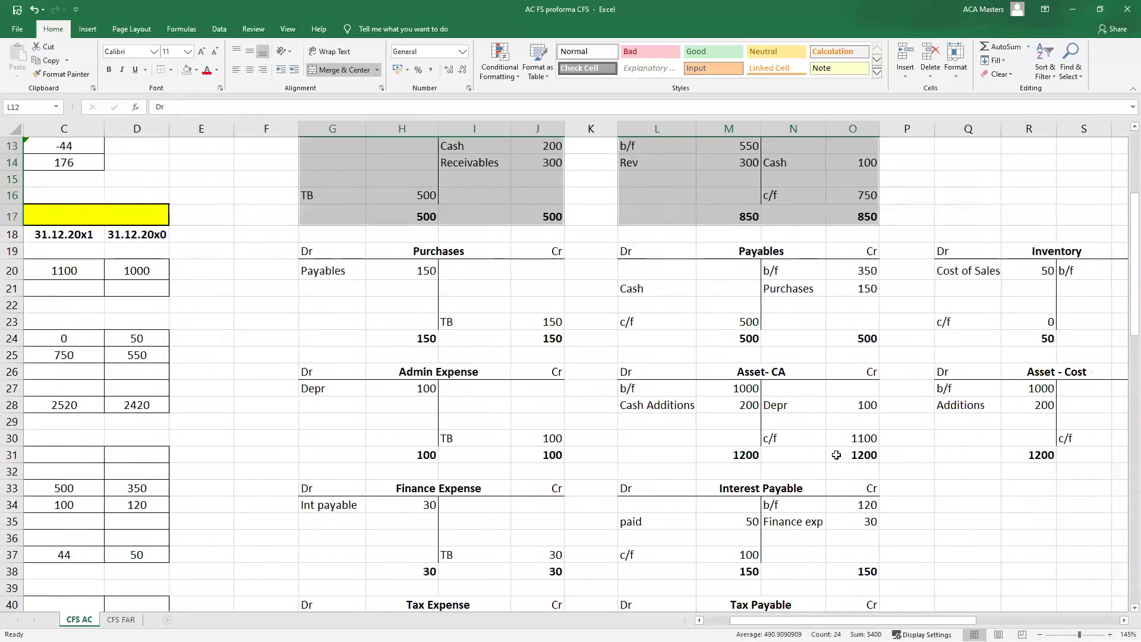
# - Fill the b/f, c/f and Depr entries of the Asset-CA T-account yellow
pyautogui.click(758, 411)
pyautogui.scroll(-1, 791, 484)
pyautogui.moveTo(654, 342); pyautogui.dragTo(736, 344)
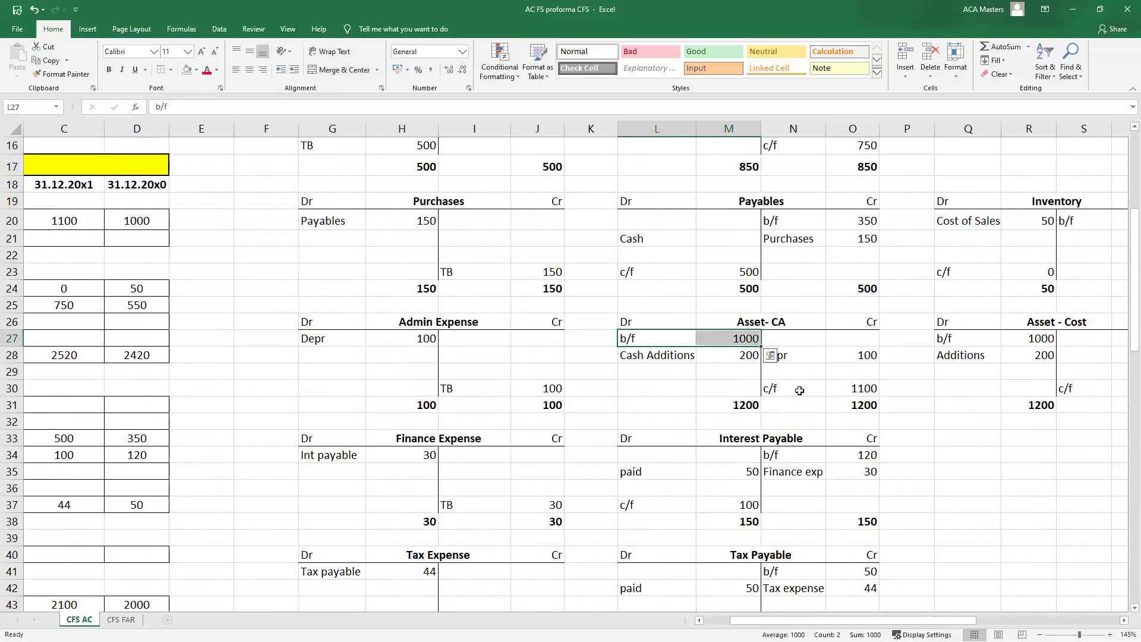
pyautogui.keyDown('ctrl'); pyautogui.moveTo(797, 388); pyautogui.dragTo(856, 388); pyautogui.keyUp('ctrl')
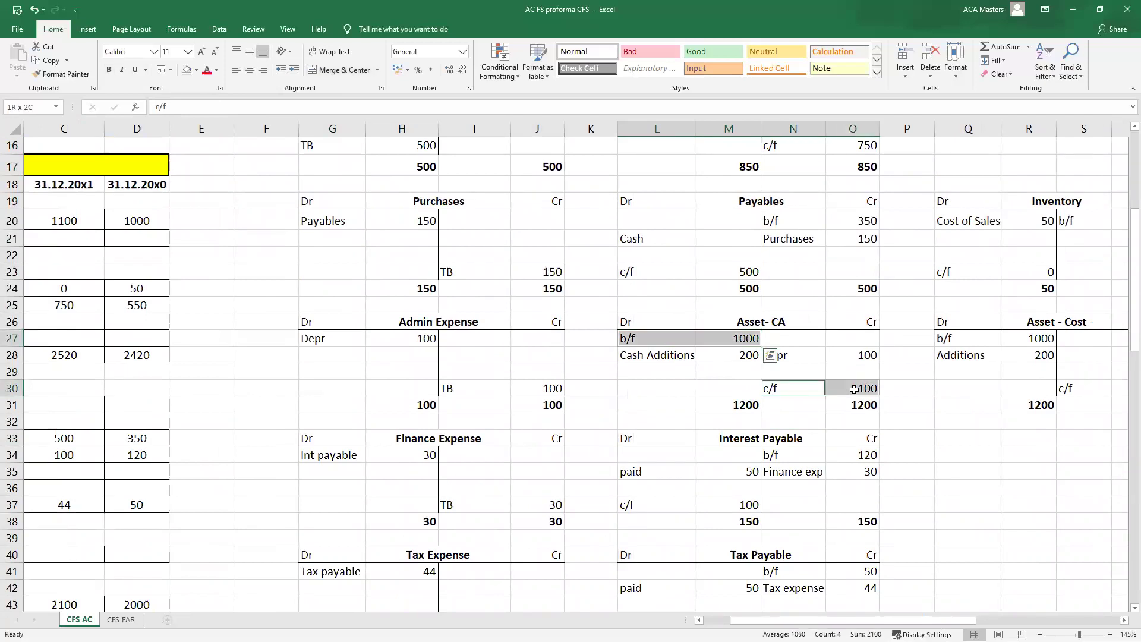
pyautogui.click(197, 71)
pyautogui.click(219, 167)
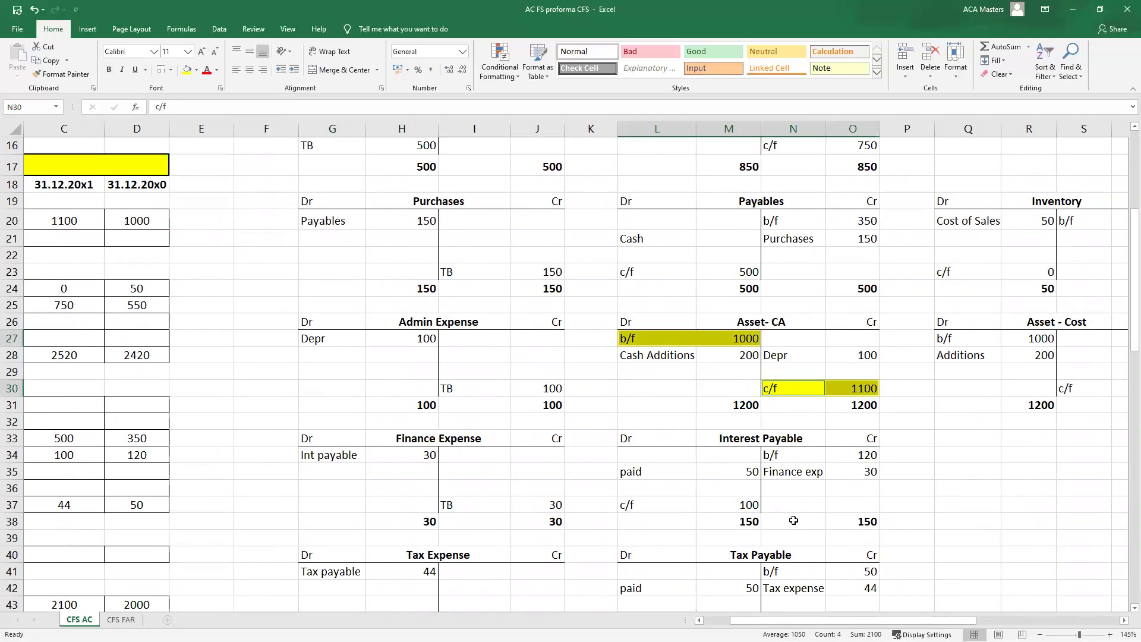
pyautogui.moveTo(816, 356); pyautogui.dragTo(853, 356)
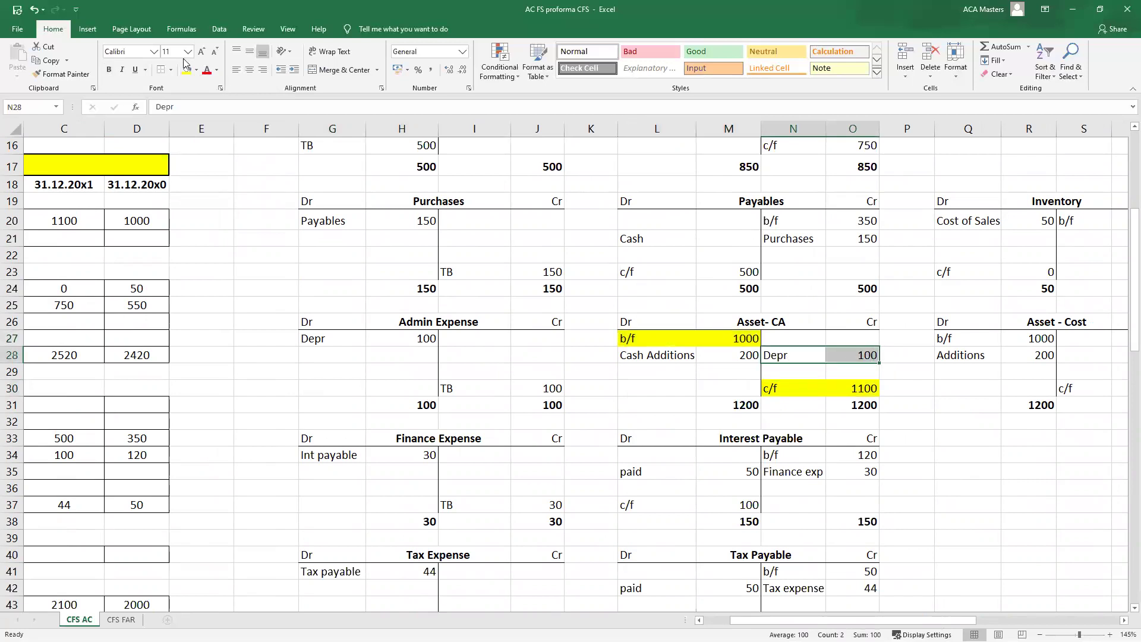
pyautogui.press('F4')
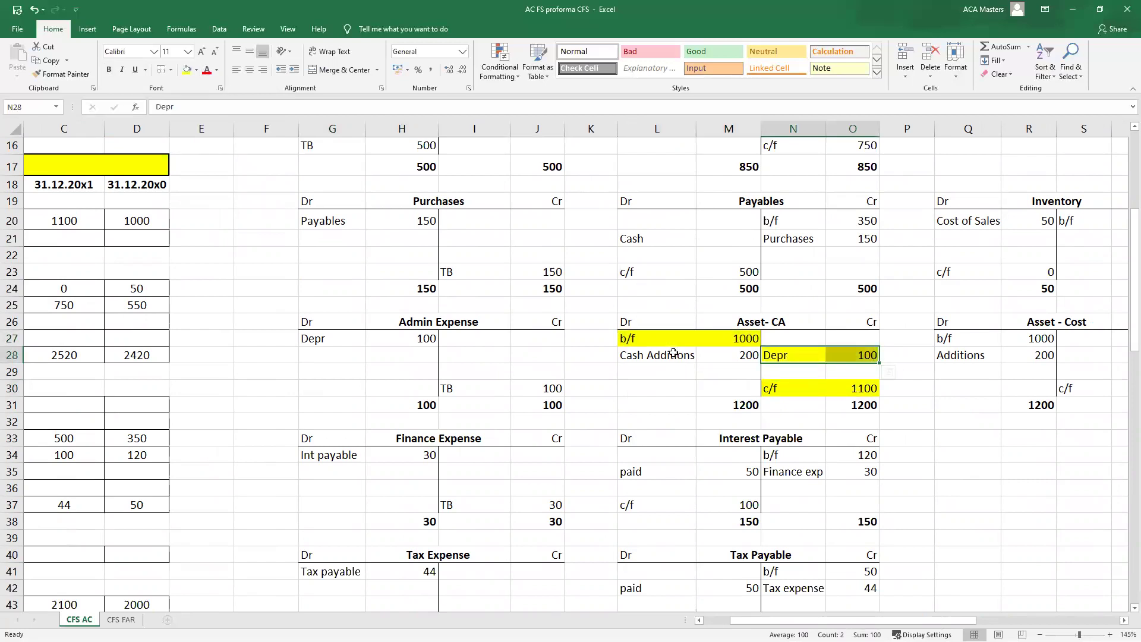
# - Examine the Asset-CA account's Cash Additions entry against its b/f, Depr and c/f entries
pyautogui.moveTo(674, 355); pyautogui.dragTo(724, 355)
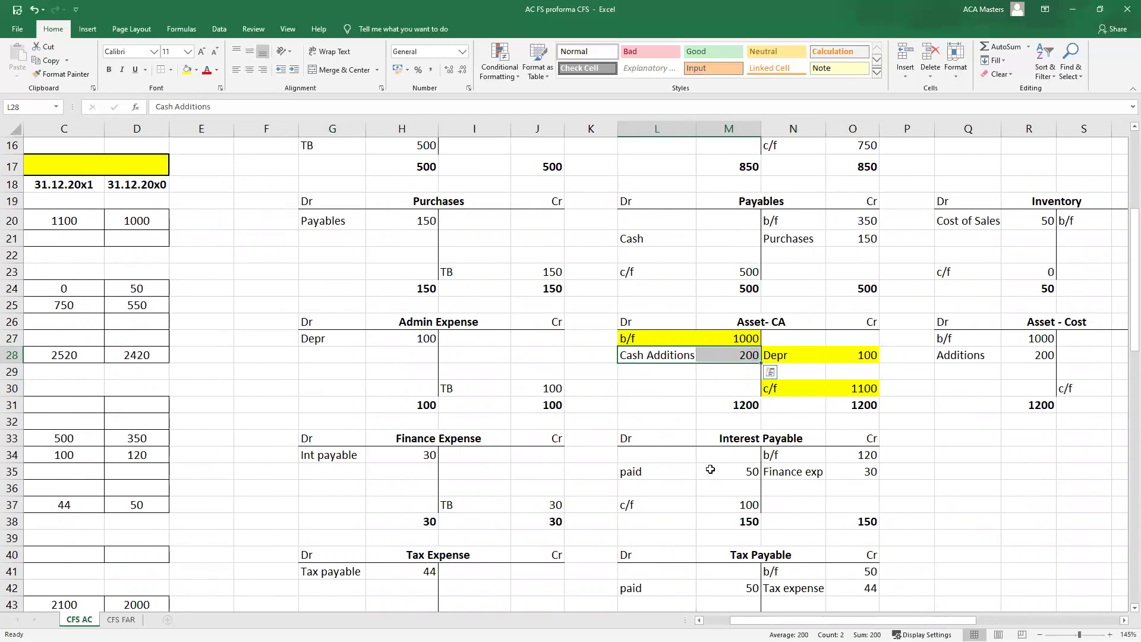
pyautogui.click(963, 489)
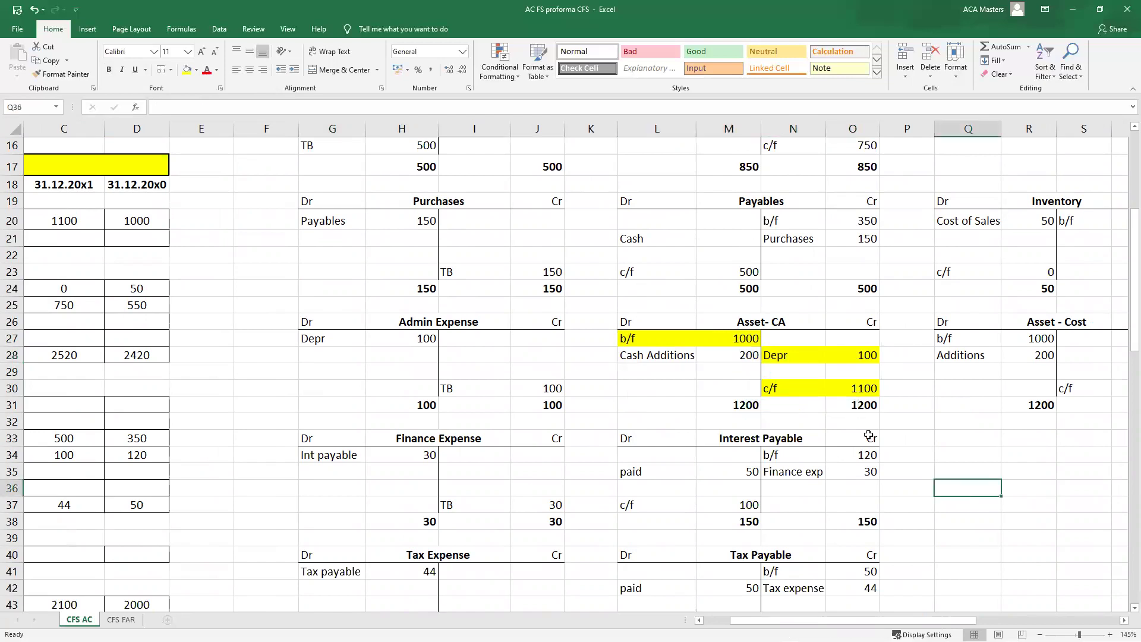
pyautogui.click(795, 390)
pyautogui.hotkey('shift', 'Right')
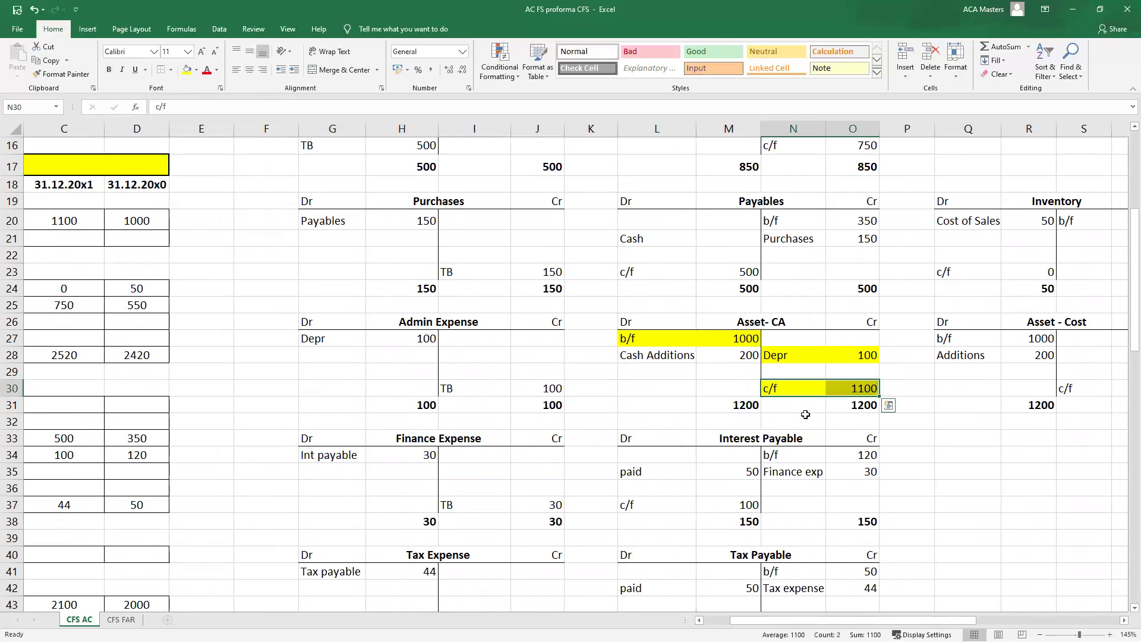
pyautogui.click(947, 499)
pyautogui.moveTo(659, 357); pyautogui.dragTo(757, 355)
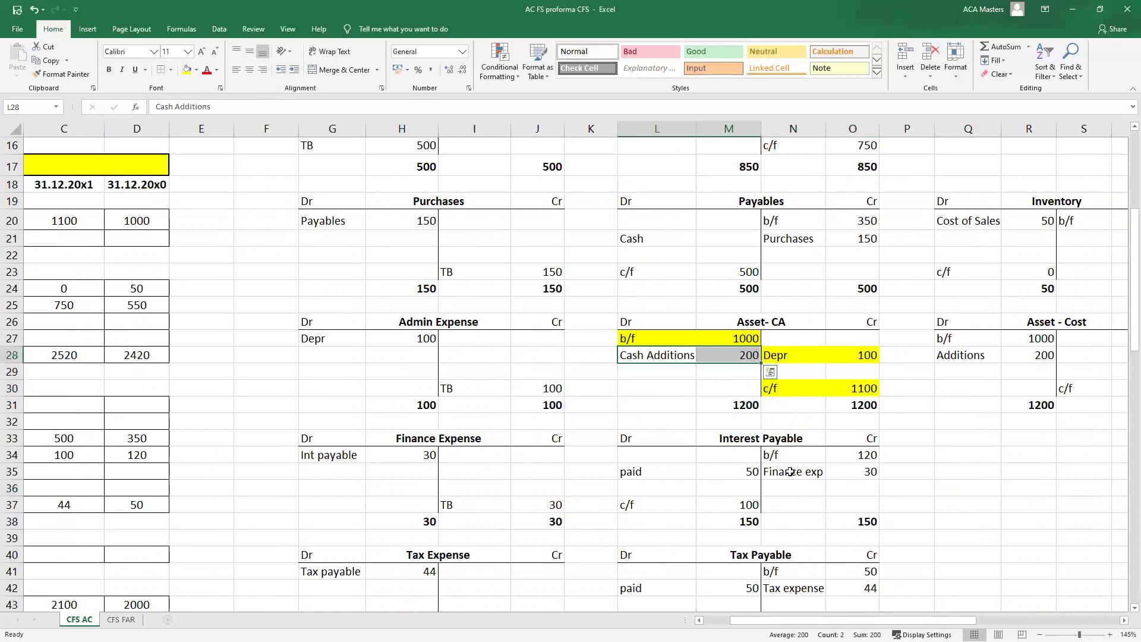
pyautogui.click(987, 448)
pyautogui.moveTo(644, 337); pyautogui.dragTo(844, 390)
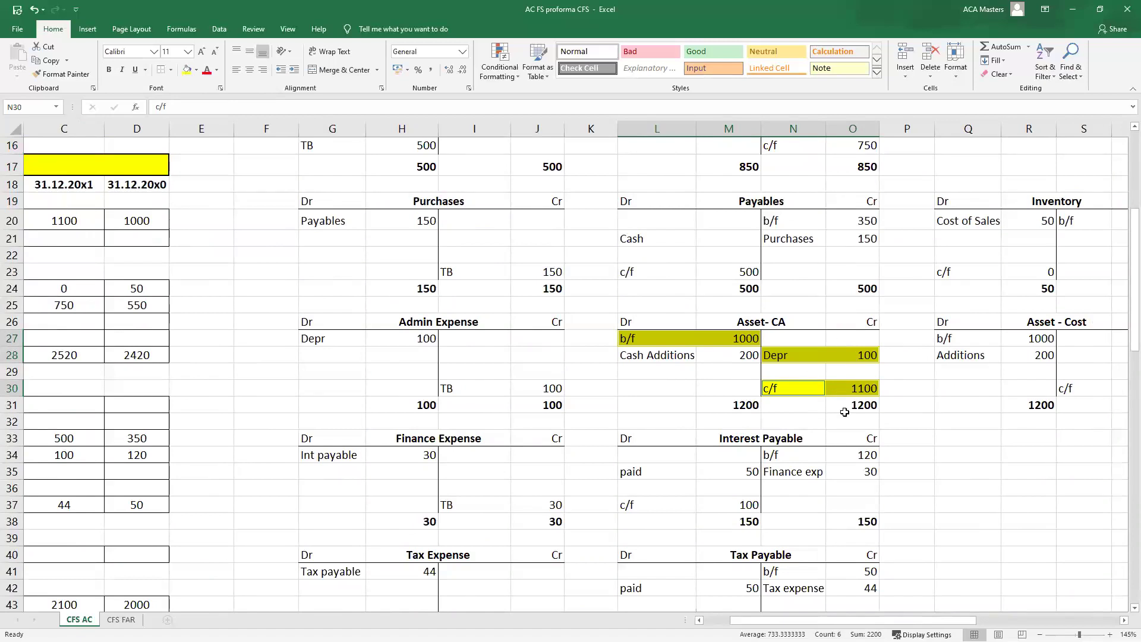
pyautogui.click(678, 355)
pyautogui.click(685, 453)
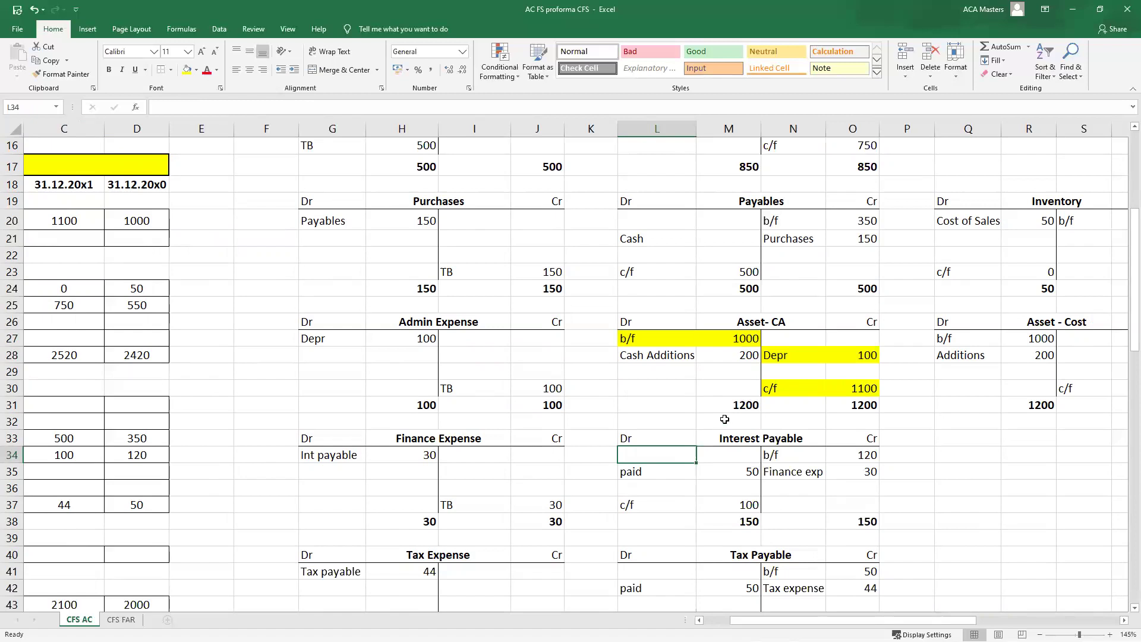
pyautogui.moveTo(672, 311); pyautogui.dragTo(881, 426)
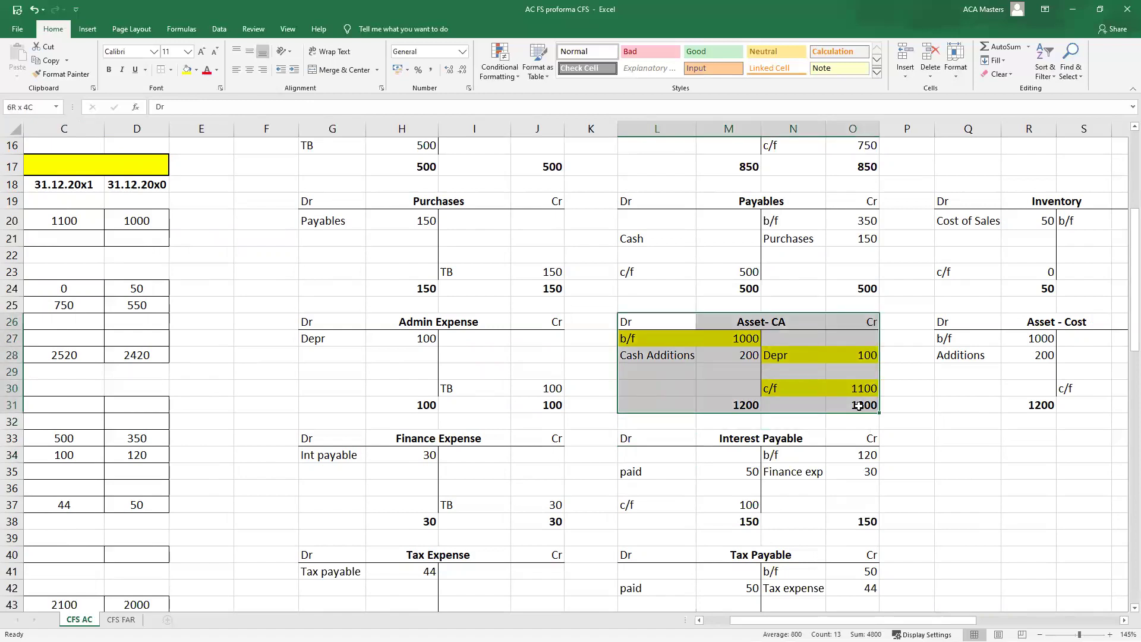
pyautogui.moveTo(682, 360); pyautogui.dragTo(726, 355)
pyautogui.click(690, 422)
pyautogui.moveTo(815, 392); pyautogui.dragTo(856, 389)
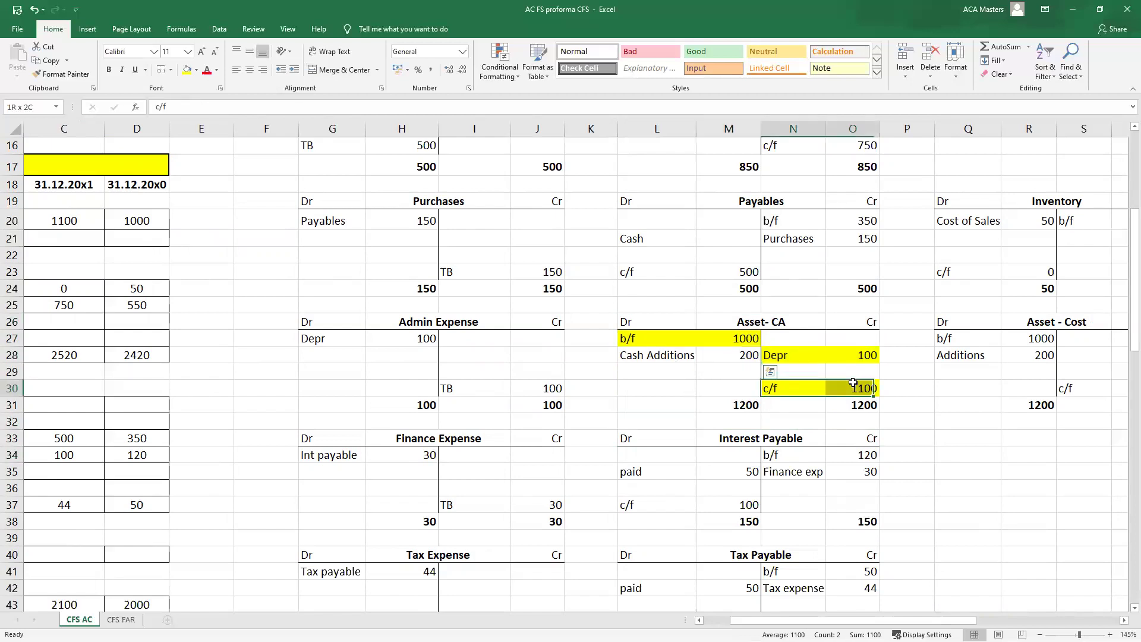
pyautogui.click(927, 458)
# - Undo the yellow fills in the Asset-CA T-account
pyautogui.scroll(-3, 933, 462)
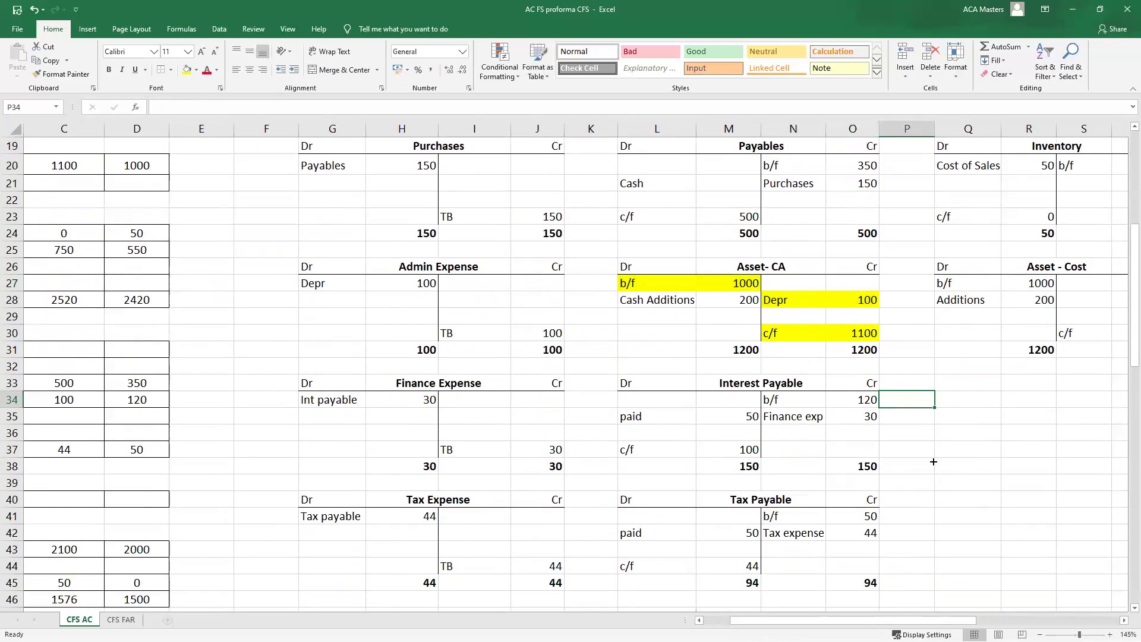
pyautogui.scroll(8, 933, 461)
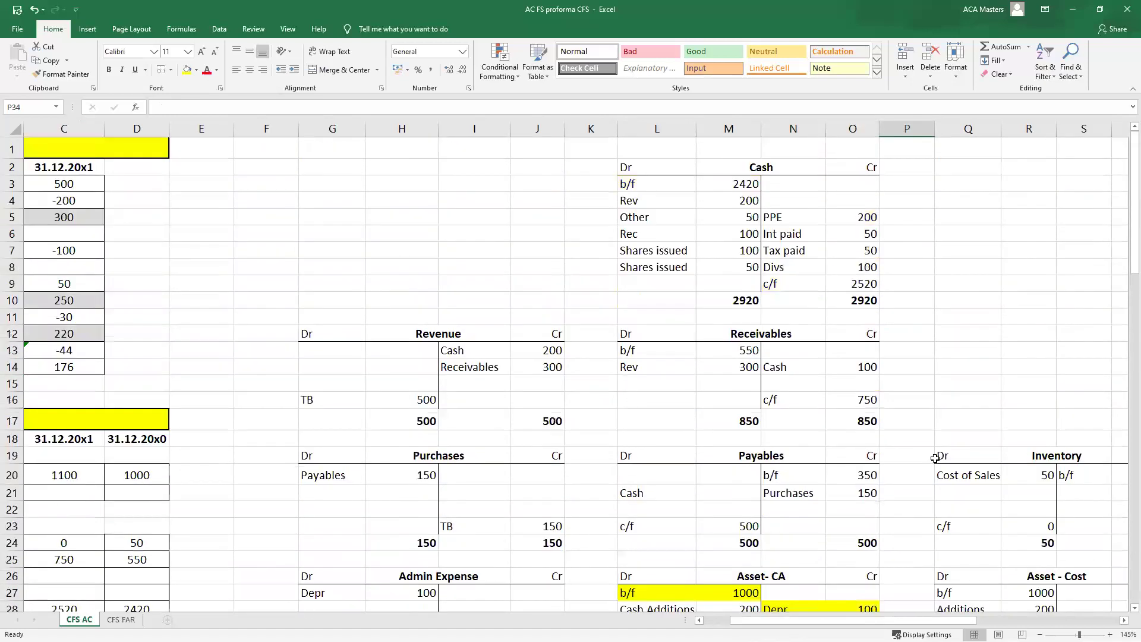
pyautogui.hotkey('ctrl', 'z')
pyautogui.hotkey('ctrl', 'z')
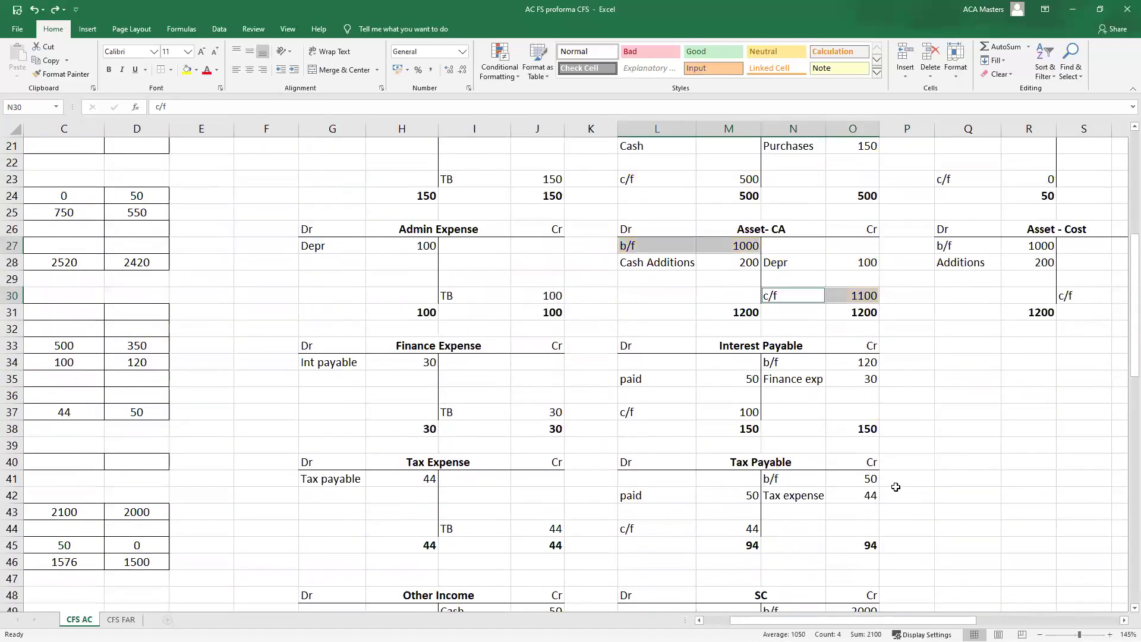
# - Select the P&L rows and the SFP's asset rows in turn to review the figures available for the cash flow statement
pyautogui.scroll(5, 817, 462)
pyautogui.scroll(2, 817, 461)
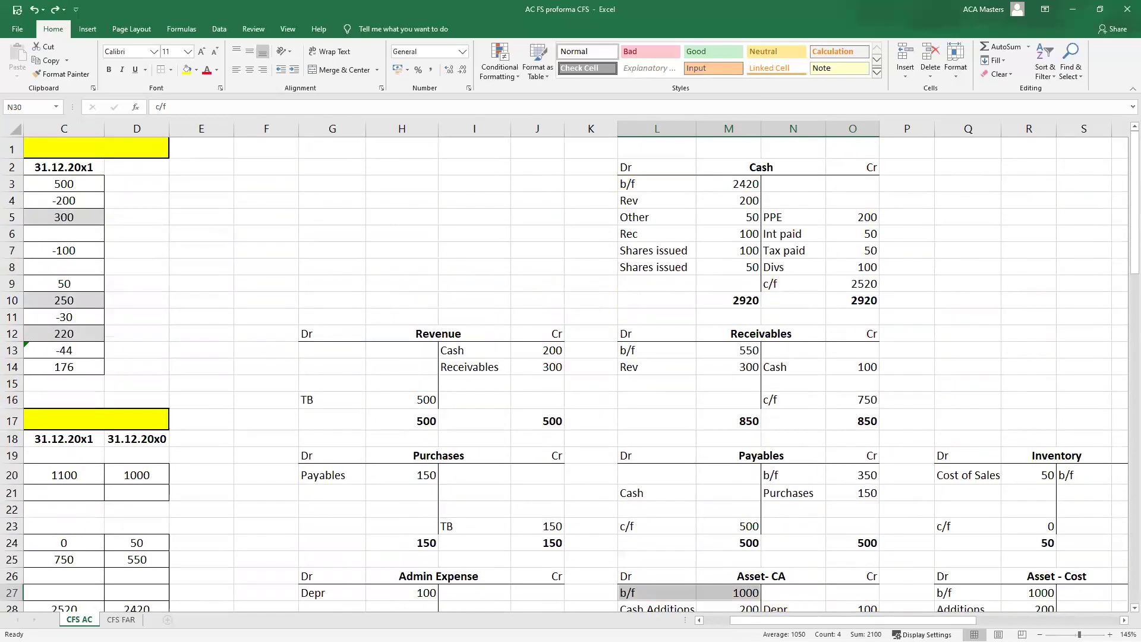
pyautogui.hscroll(-2, 571, 369)
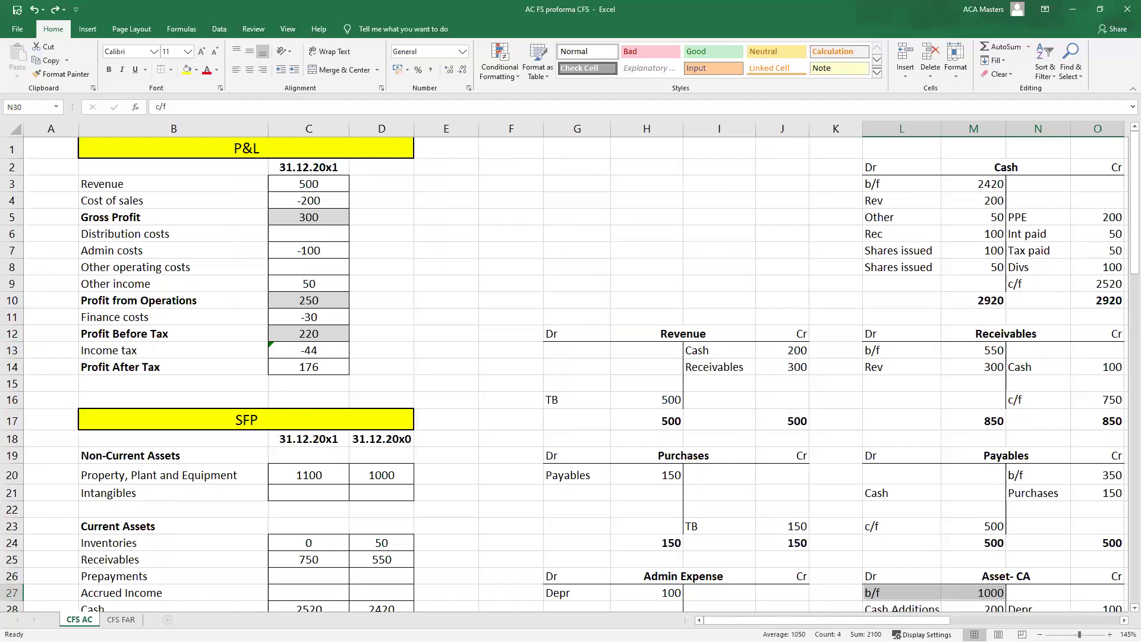
pyautogui.moveTo(185, 167); pyautogui.dragTo(309, 350)
pyautogui.moveTo(190, 475); pyautogui.dragTo(384, 581)
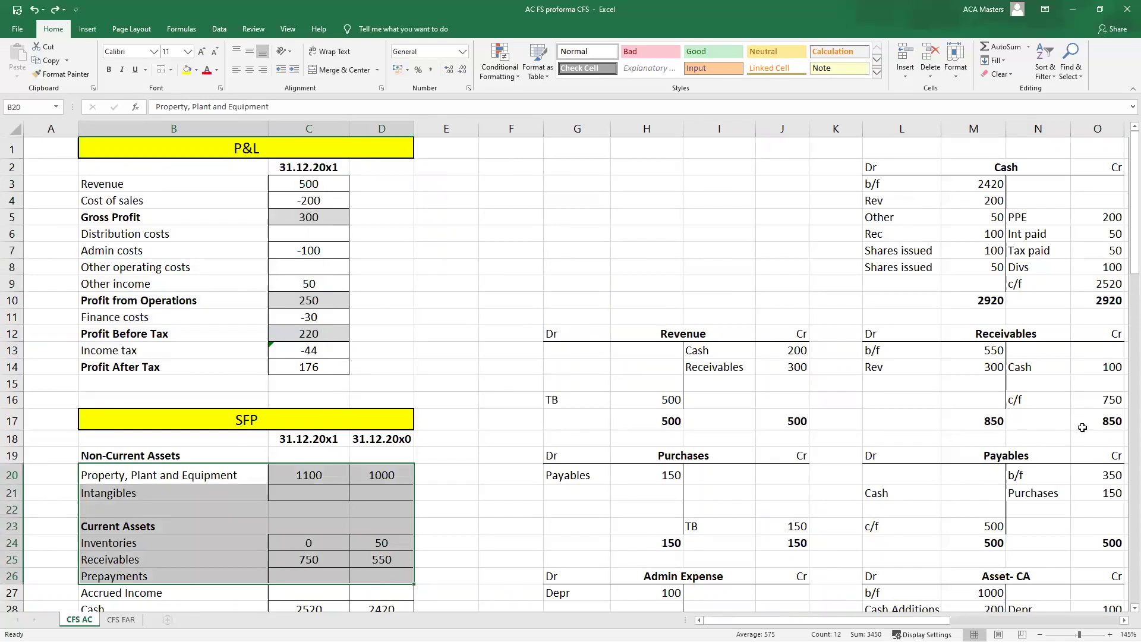
pyautogui.click(465, 430)
pyautogui.moveTo(115, 150); pyautogui.dragTo(404, 597)
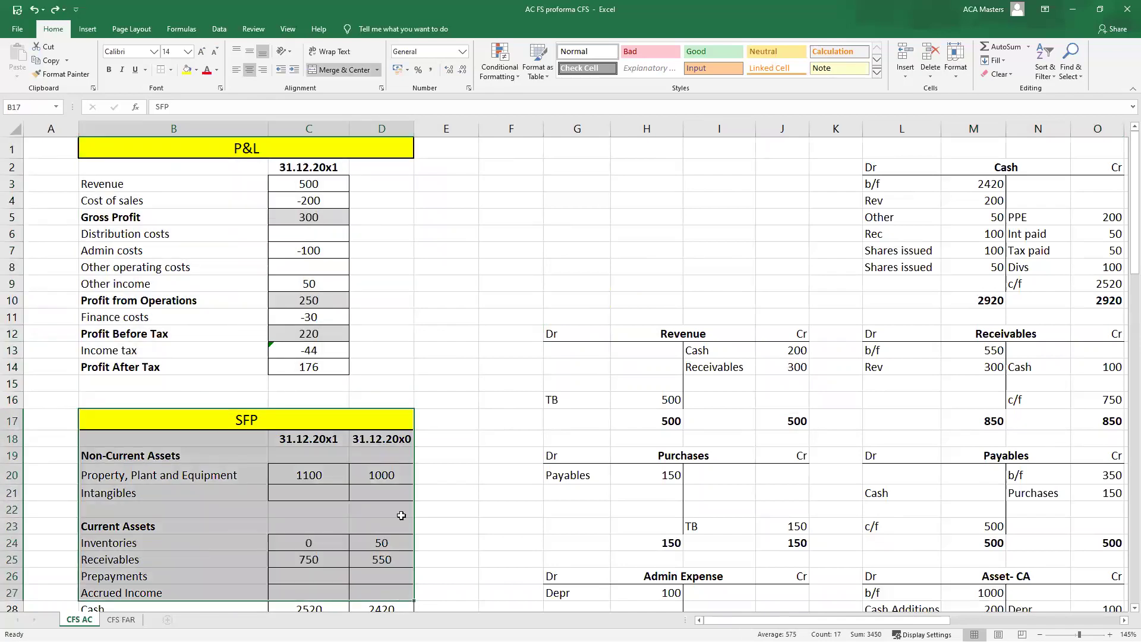
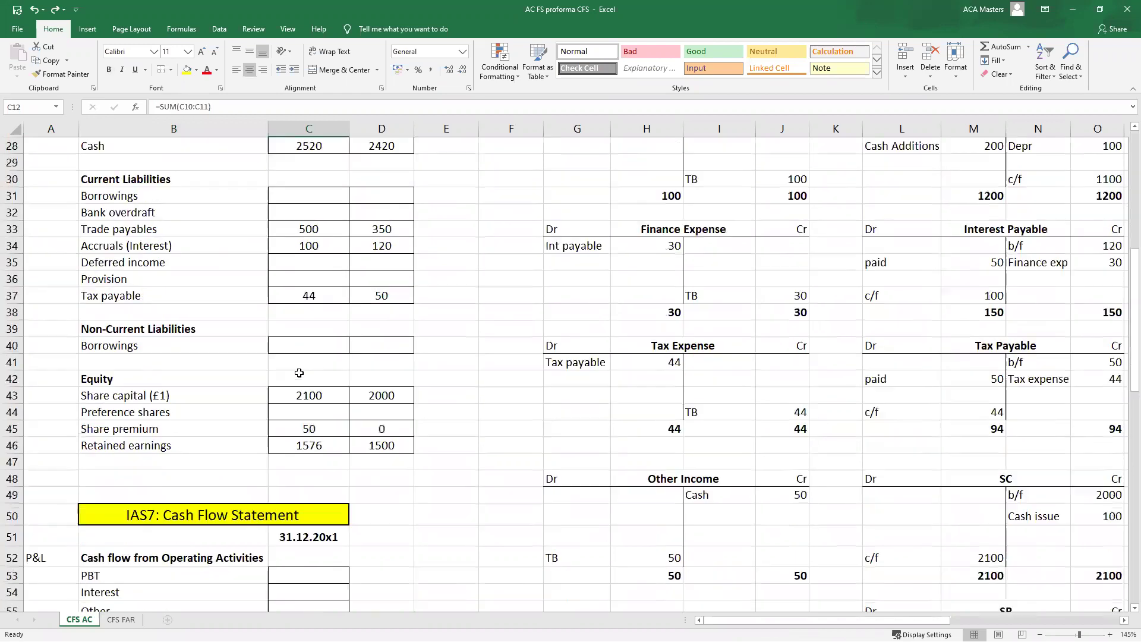
# - Link the PBT line of the cash flow statement to Profit Before Tax in the P&L
pyautogui.click(299, 372)
pyautogui.write('=')
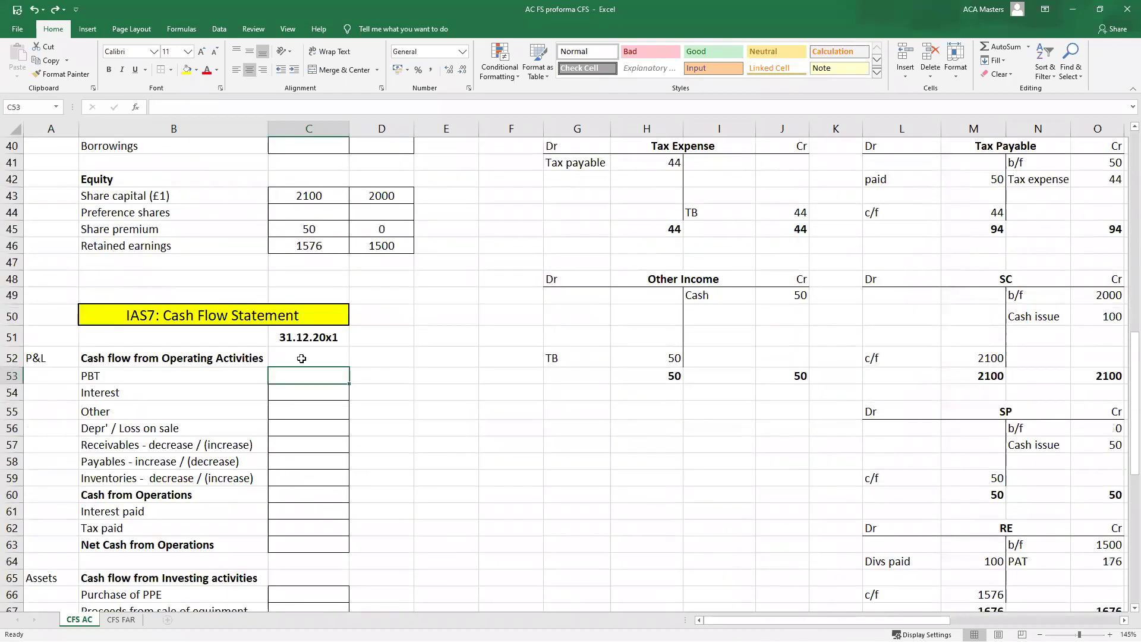
pyautogui.scroll(12, 299, 373)
pyautogui.scroll(1, 320, 310)
pyautogui.click(305, 333)
pyautogui.press('Return')
pyautogui.scroll(-7, 298, 391)
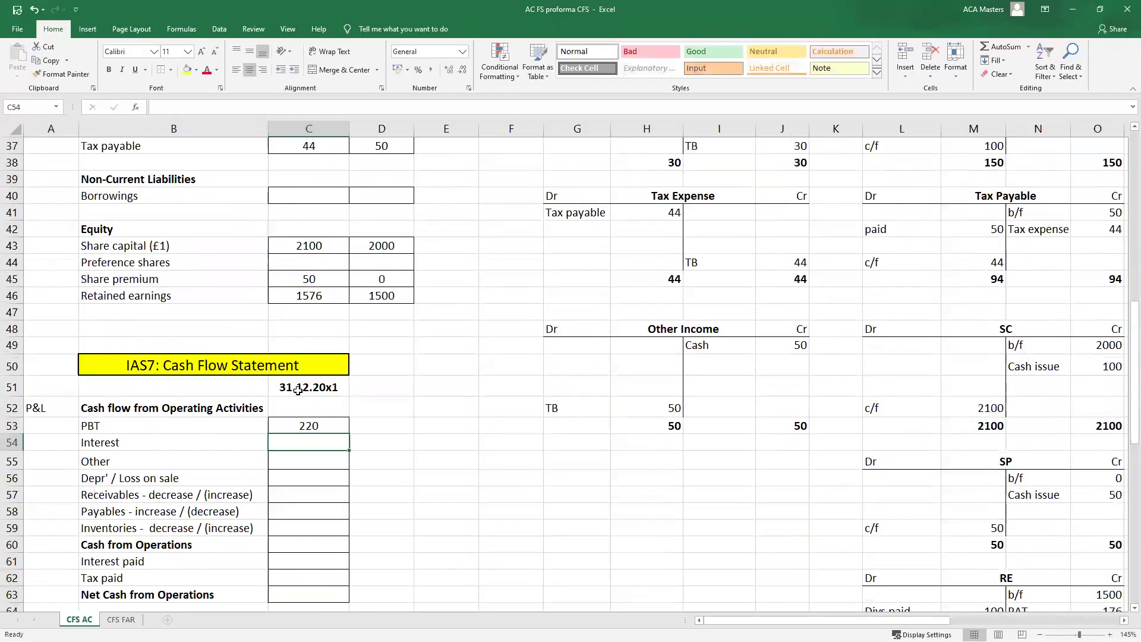
# - Total the operating lines C53:C59 with a SUM formula in the Cash from Operations row
pyautogui.moveTo(178, 258); pyautogui.dragTo(286, 274)
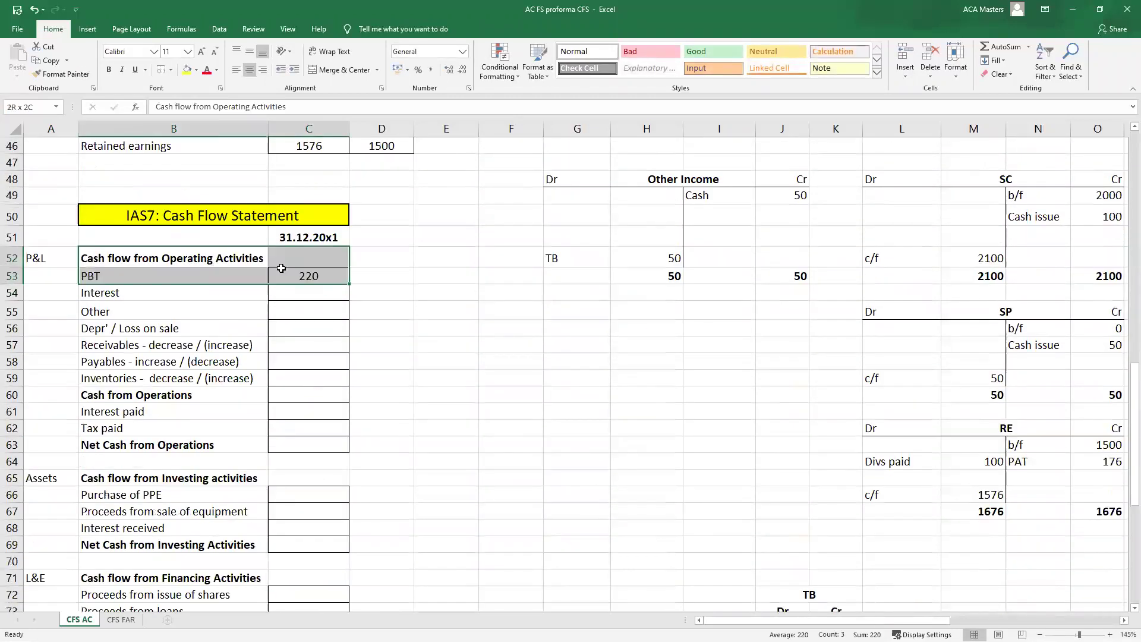
pyautogui.click(308, 393)
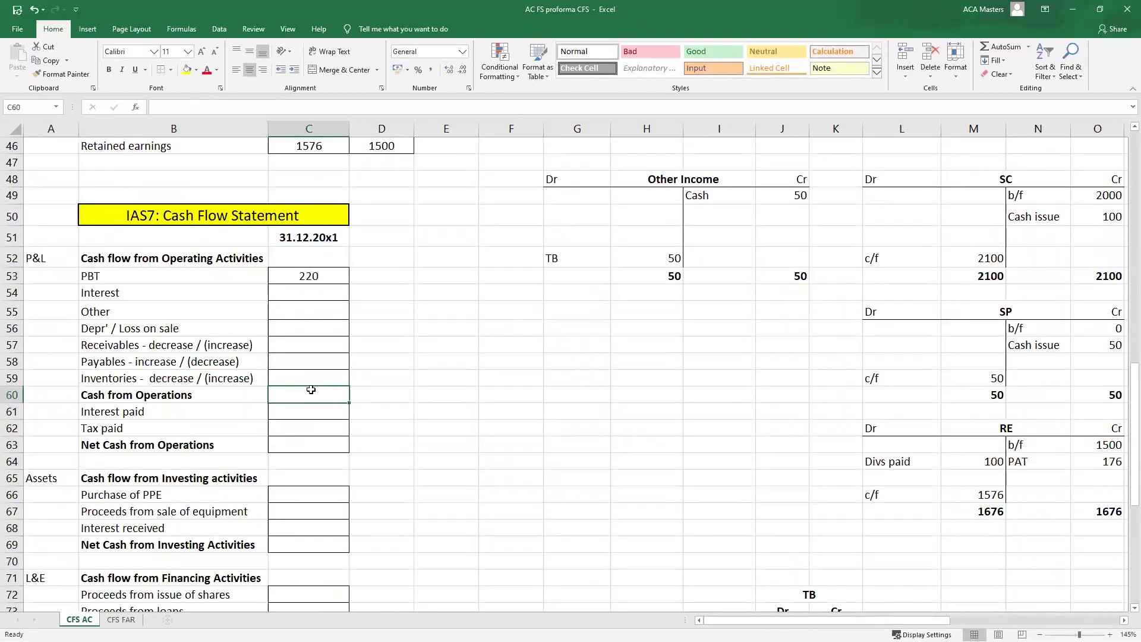
pyautogui.click(998, 46)
pyautogui.press('Return')
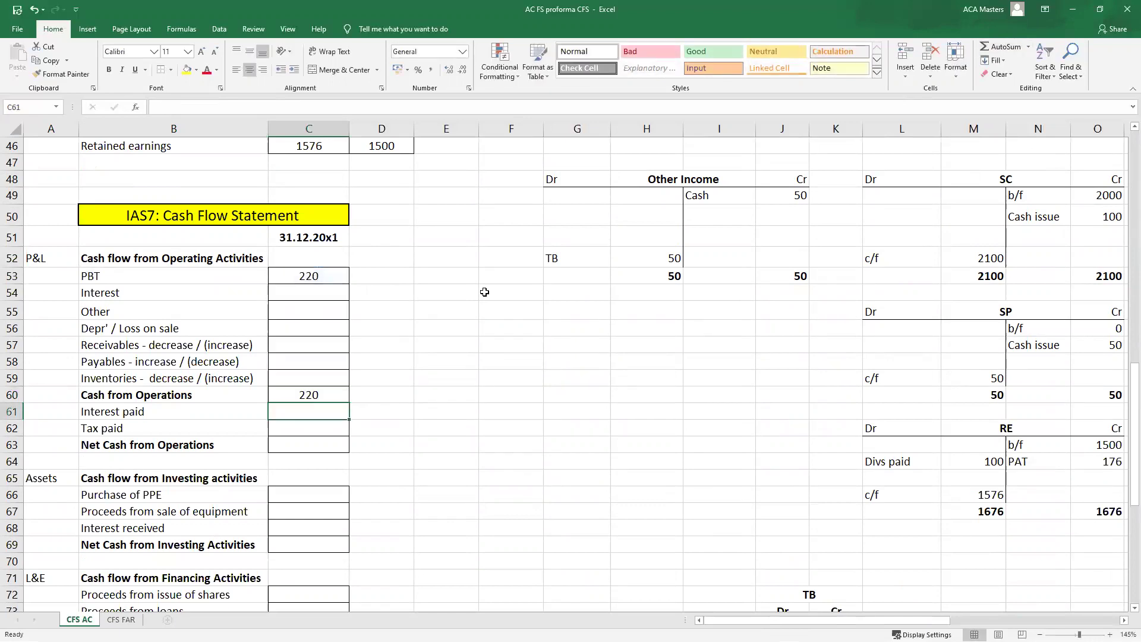
# - Check the range summed in Cash from Operations and compare that row with the PBT row
pyautogui.doubleClick(332, 394)
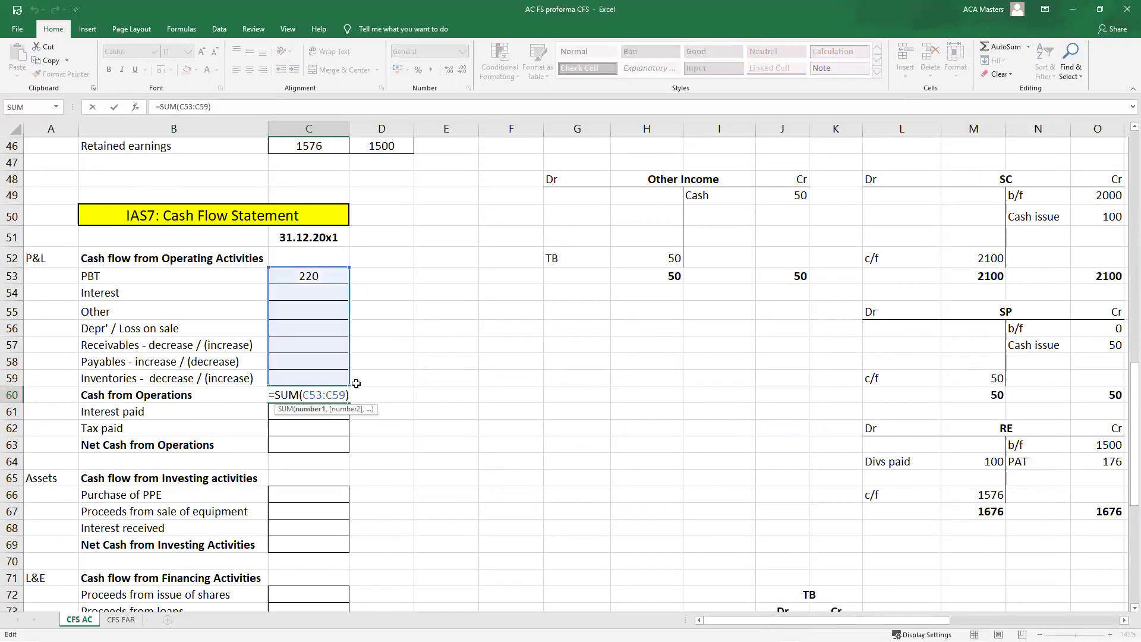
pyautogui.moveTo(229, 271); pyautogui.dragTo(304, 274)
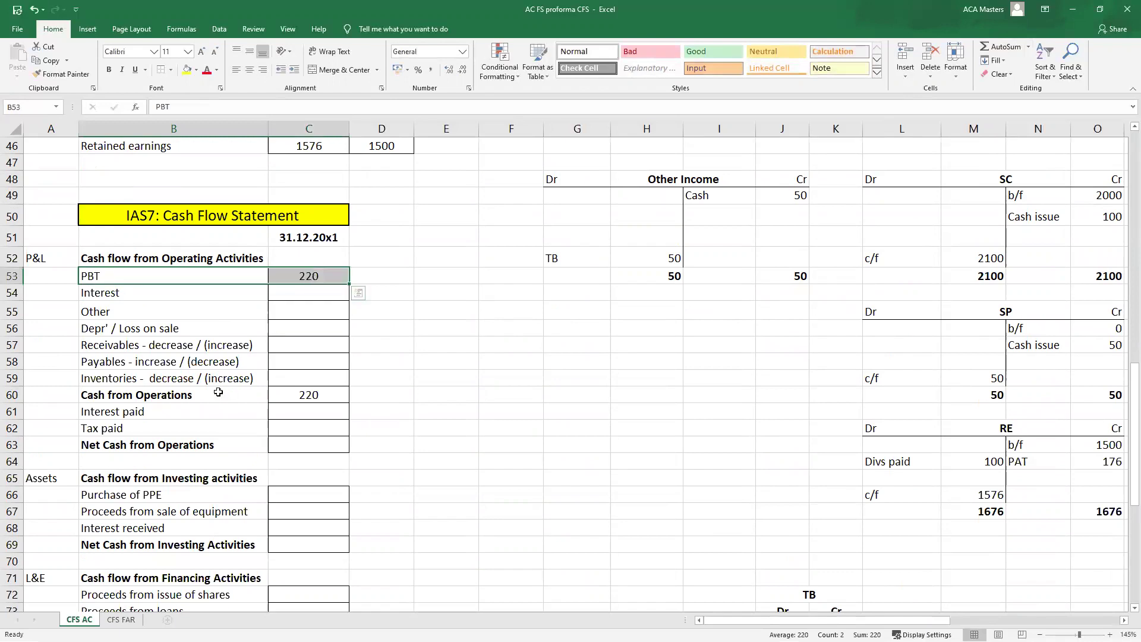
pyautogui.keyDown('ctrl'); pyautogui.moveTo(218, 393); pyautogui.dragTo(304, 395); pyautogui.keyUp('ctrl')
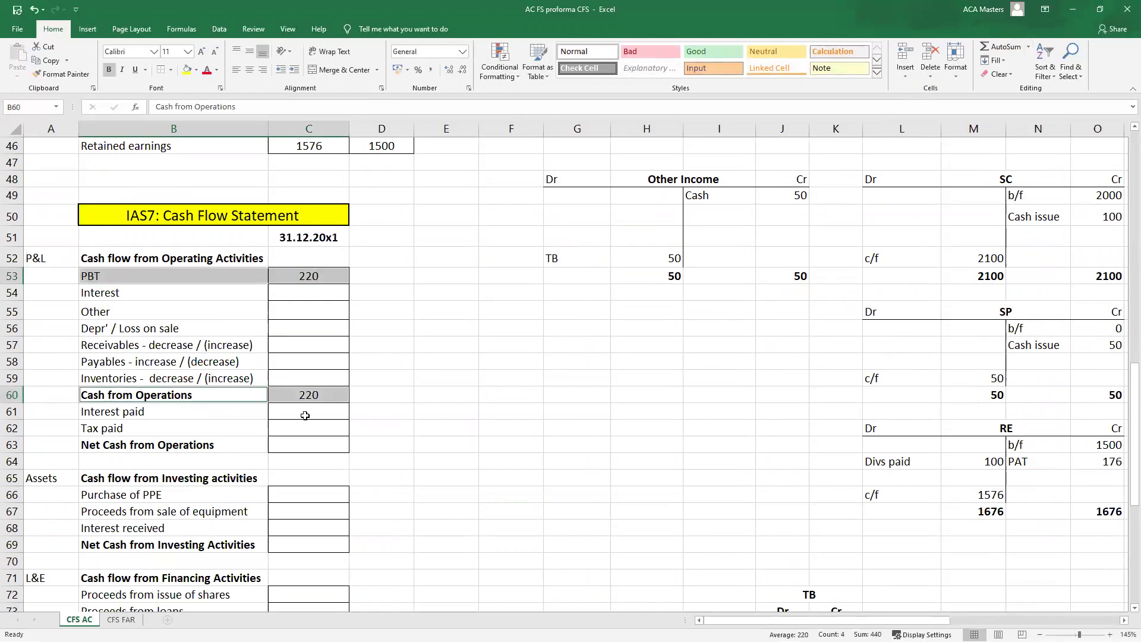
pyautogui.moveTo(234, 395); pyautogui.dragTo(273, 395)
pyautogui.keyDown('ctrl'); pyautogui.moveTo(232, 274); pyautogui.dragTo(275, 276); pyautogui.keyUp('ctrl')
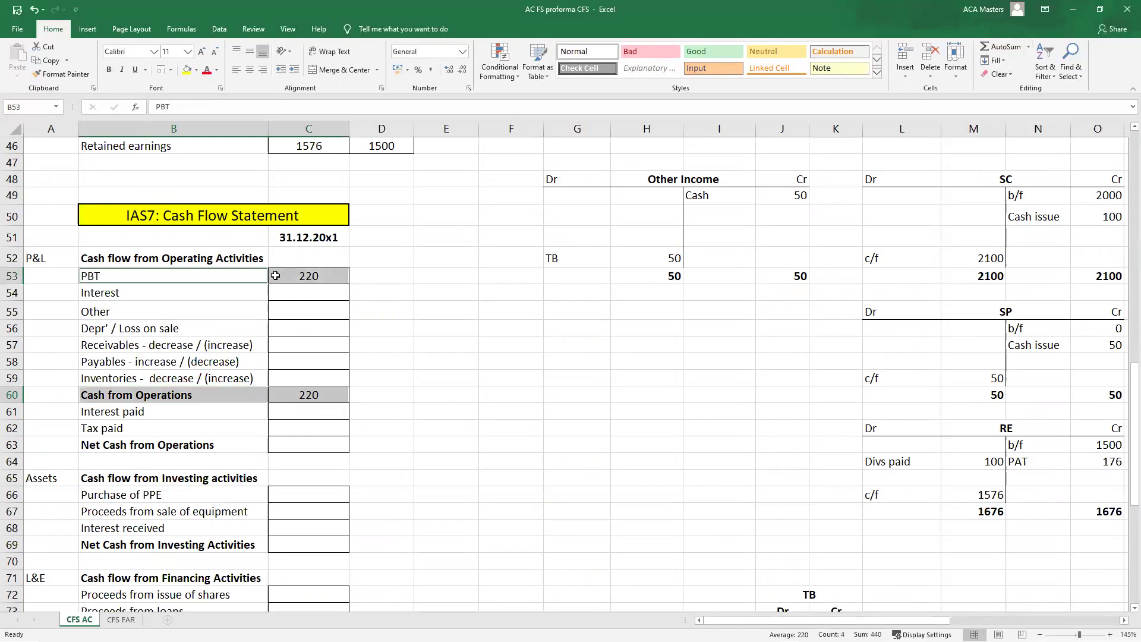
# - Inspect how Profit Before Tax, Profit from Operations and Gross Profit are calculated in the P&L
pyautogui.scroll(15, 276, 276)
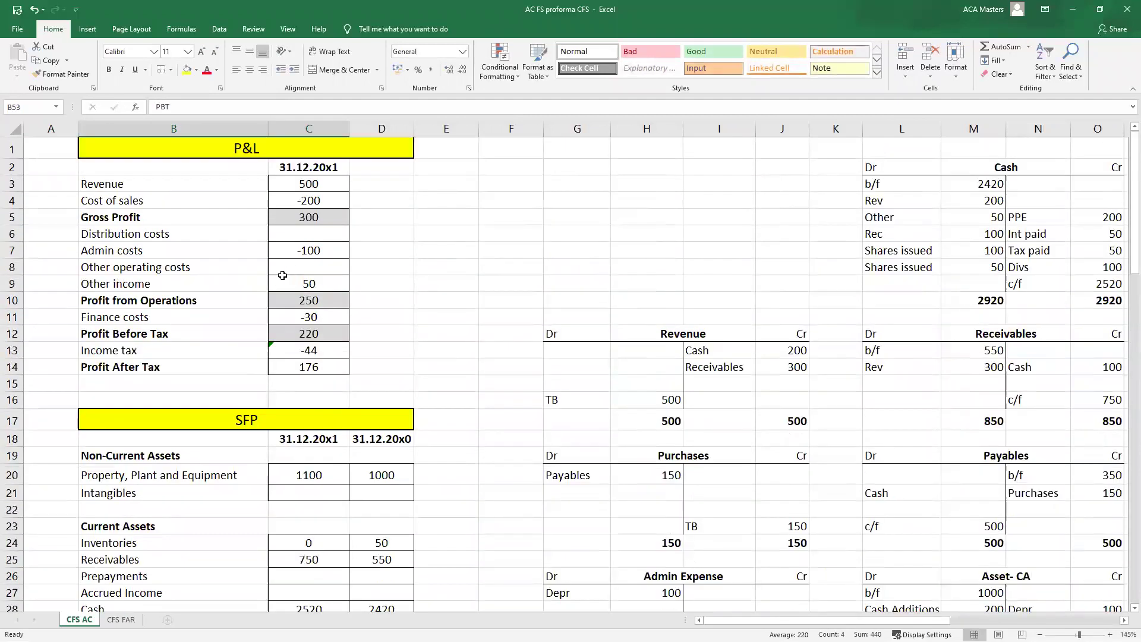
pyautogui.moveTo(229, 335); pyautogui.dragTo(303, 333)
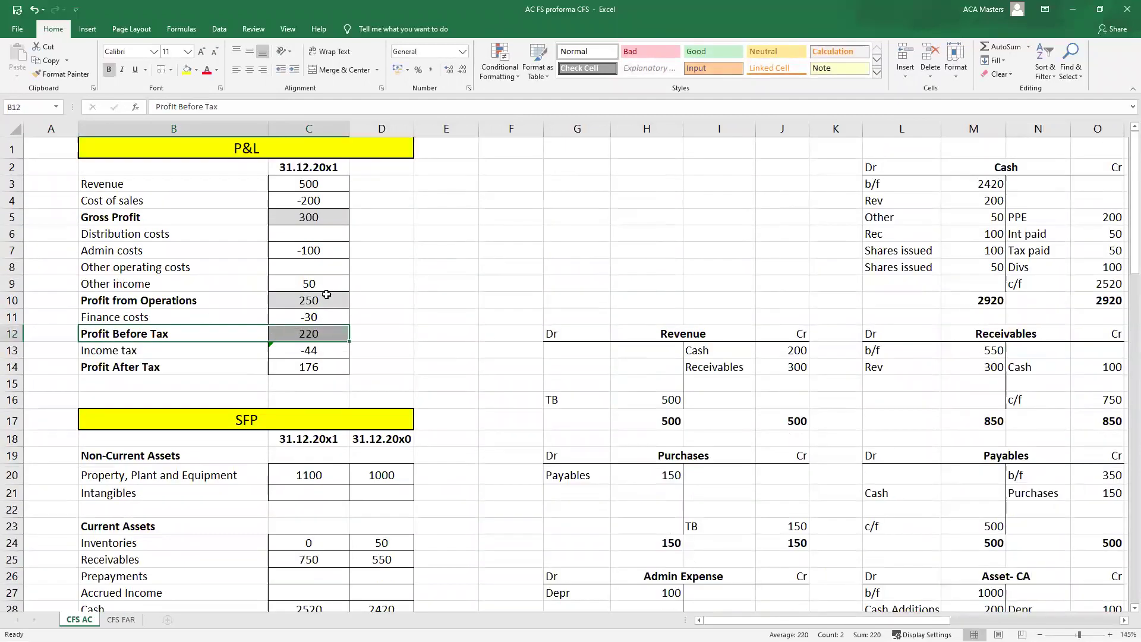
pyautogui.click(567, 255)
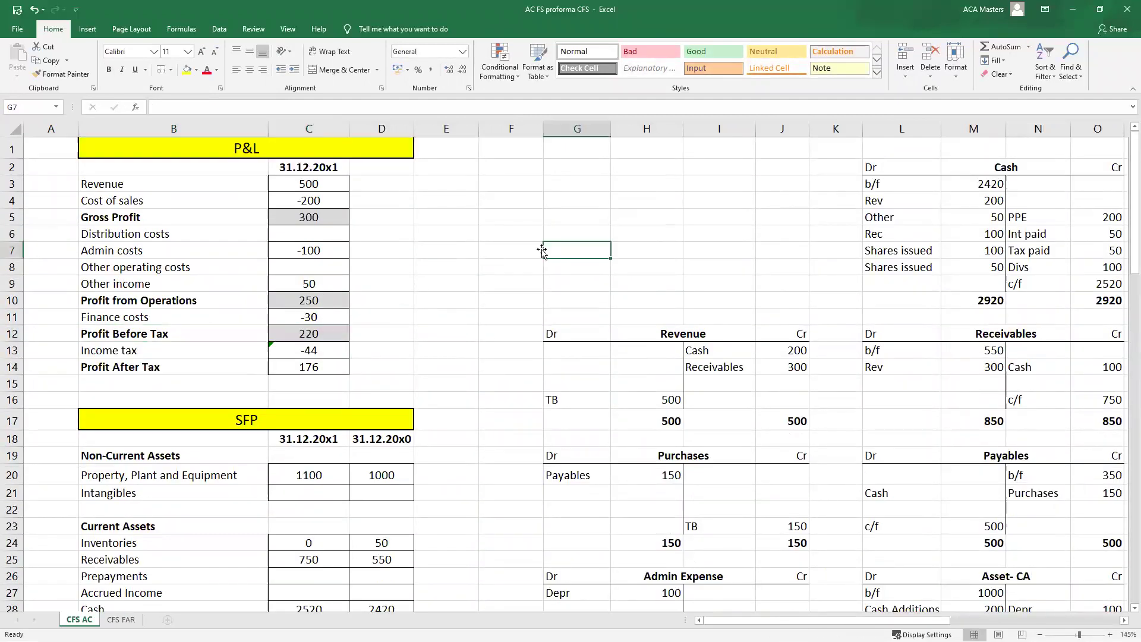
pyautogui.doubleClick(313, 331)
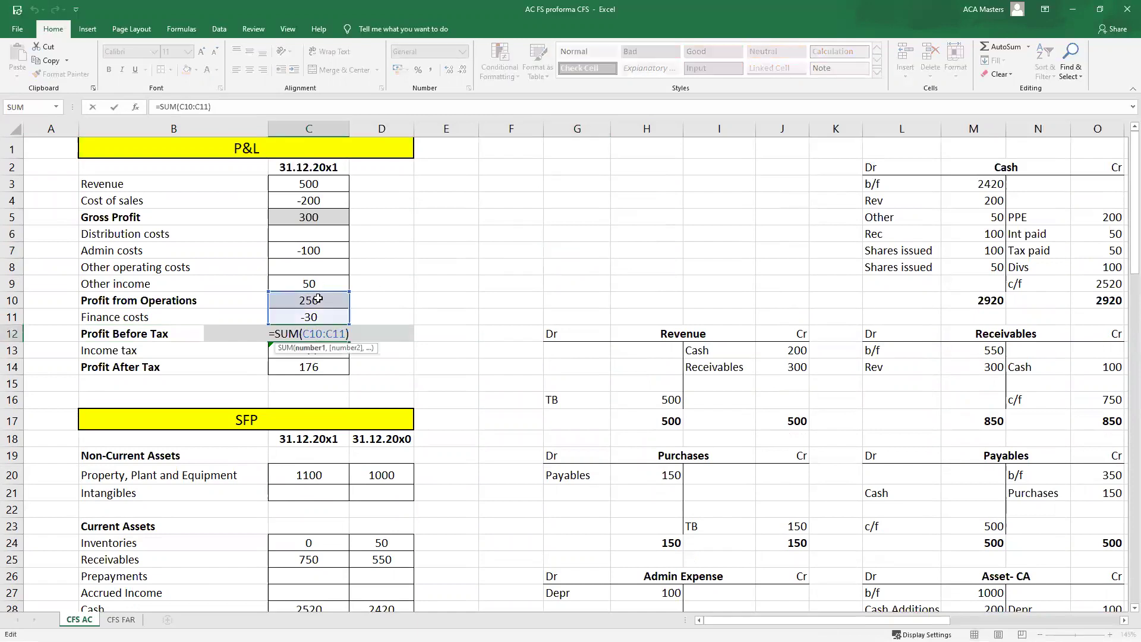
pyautogui.click(319, 299)
pyautogui.doubleClick(318, 299)
pyautogui.click(330, 217)
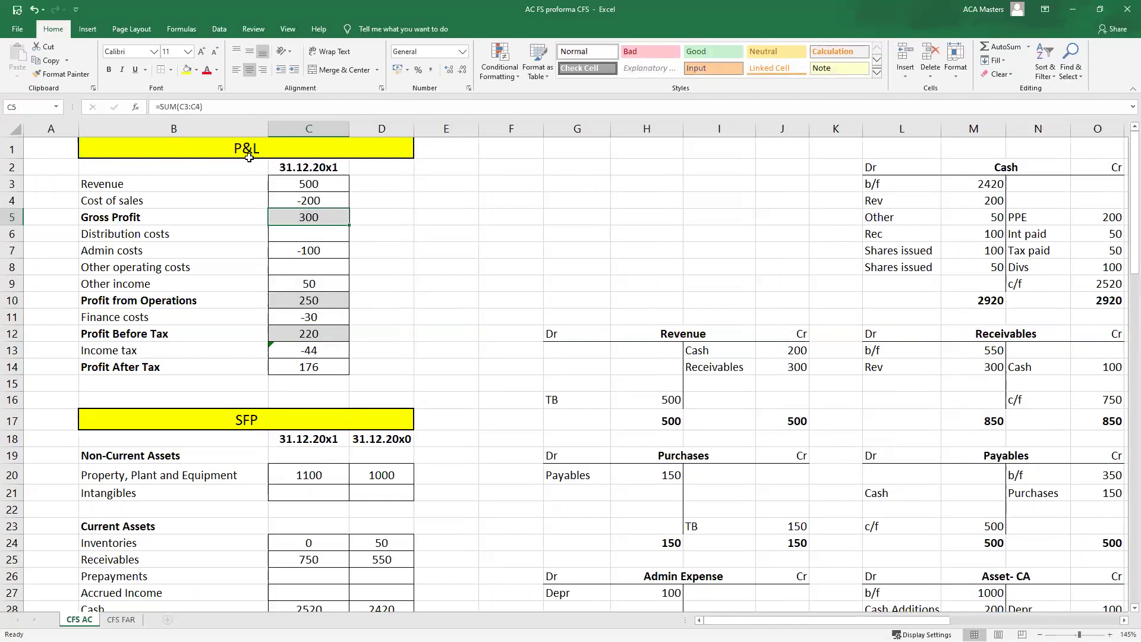
# - Review Revenue, Admin costs, Other income and Finance costs in the P&L, including the Receivables entry in the Revenue T-account
pyautogui.moveTo(185, 185); pyautogui.dragTo(299, 184)
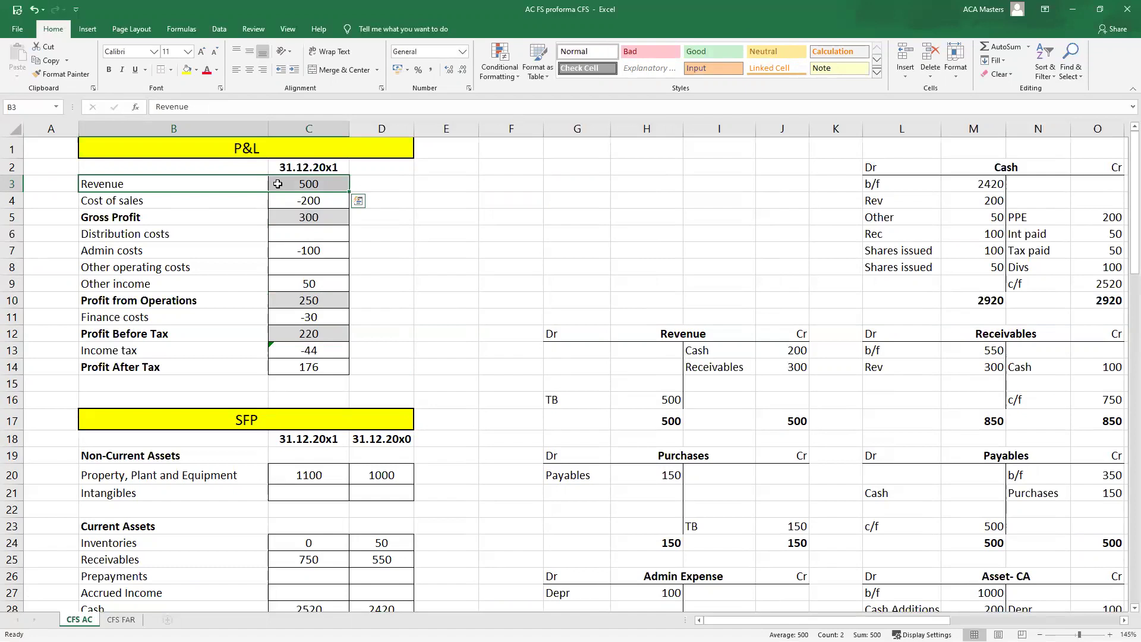
pyautogui.moveTo(728, 370); pyautogui.dragTo(788, 374)
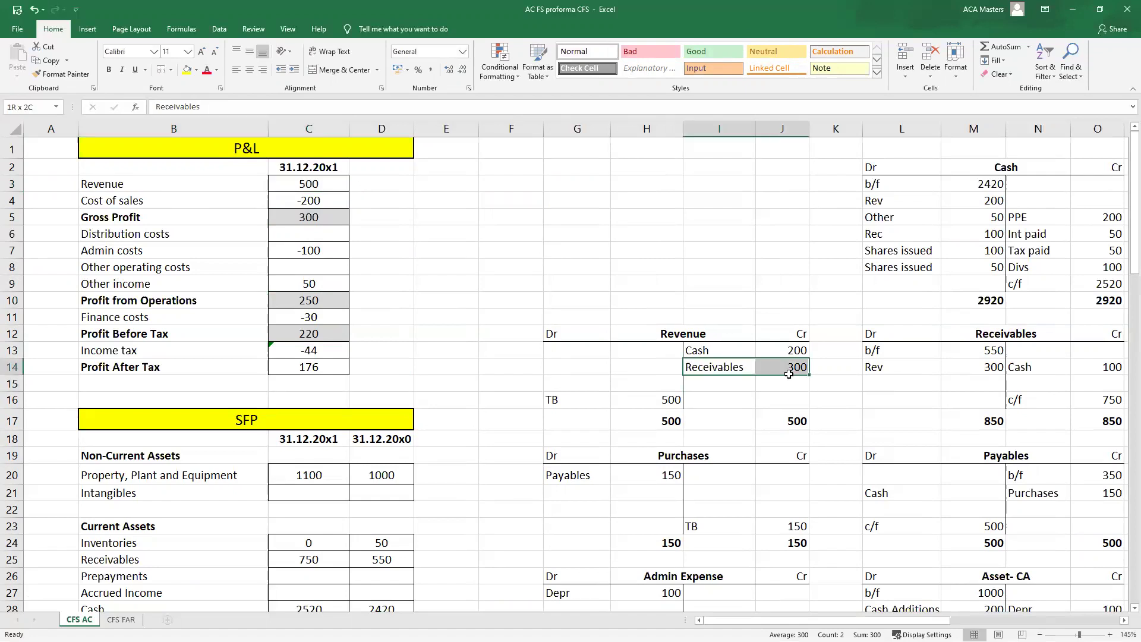
pyautogui.moveTo(261, 254); pyautogui.dragTo(302, 250)
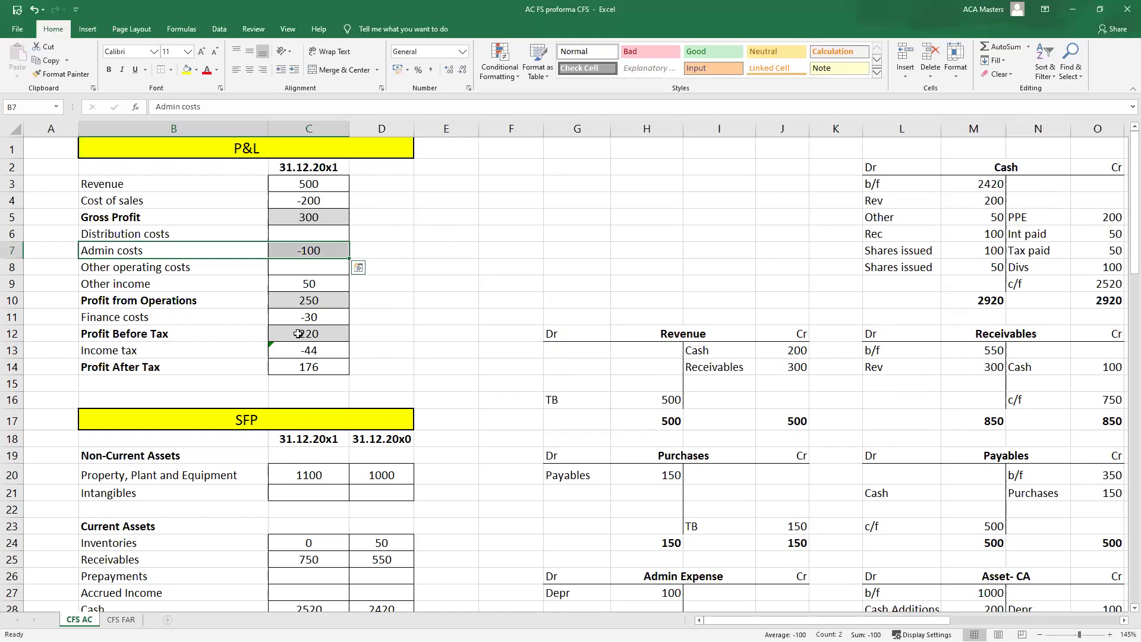
pyautogui.moveTo(255, 284); pyautogui.dragTo(342, 284)
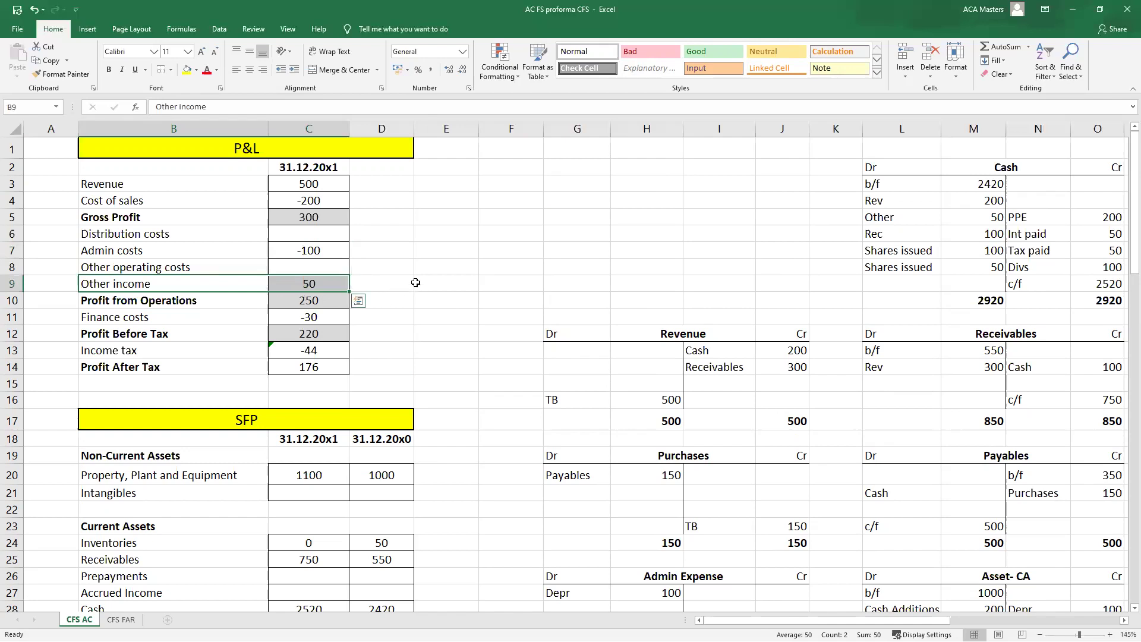
pyautogui.moveTo(241, 318); pyautogui.dragTo(333, 318)
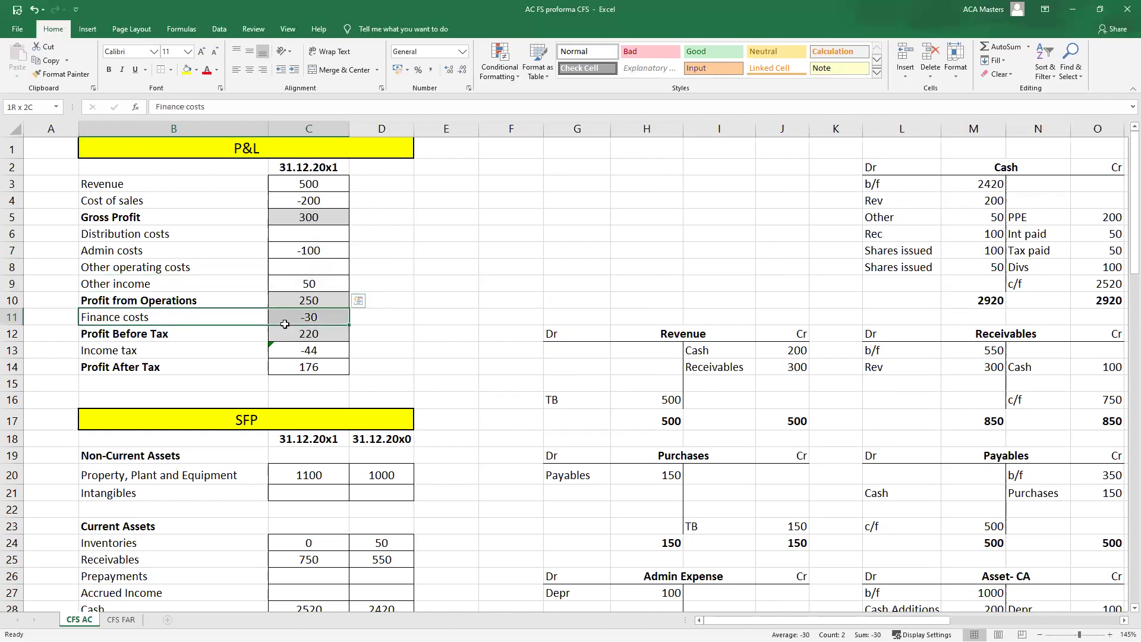
# - Build an interest calculation beside the P&L: 1000 in E10, 3% in E11, and their product as =E10*E11 in E12
pyautogui.click(409, 315)
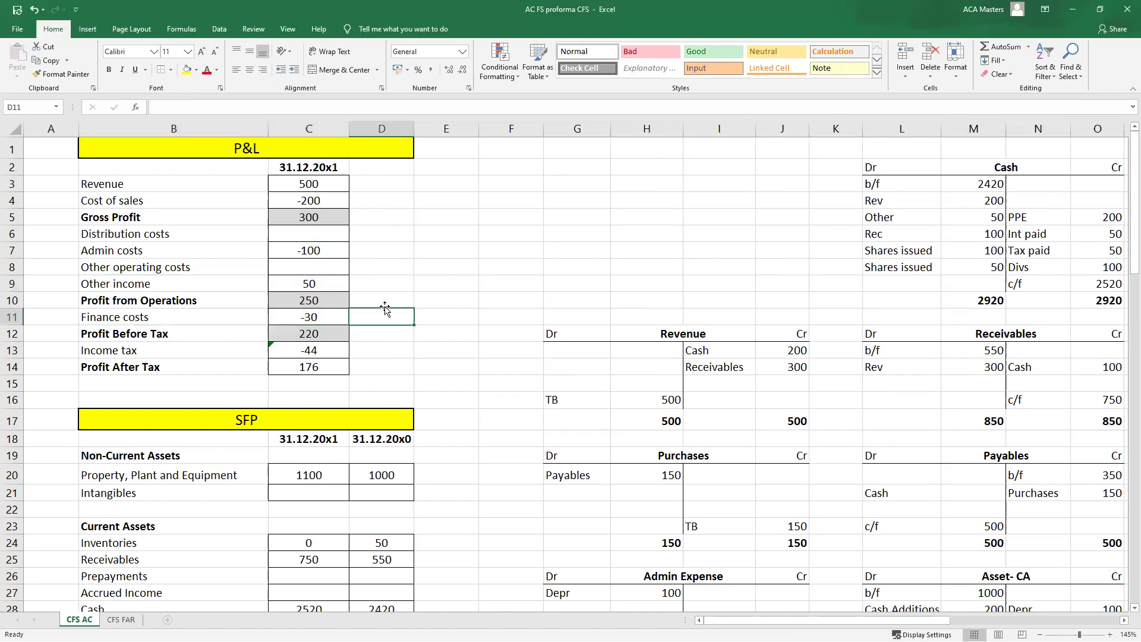
pyautogui.moveTo(440, 313); pyautogui.dragTo(433, 296)
pyautogui.click(434, 295)
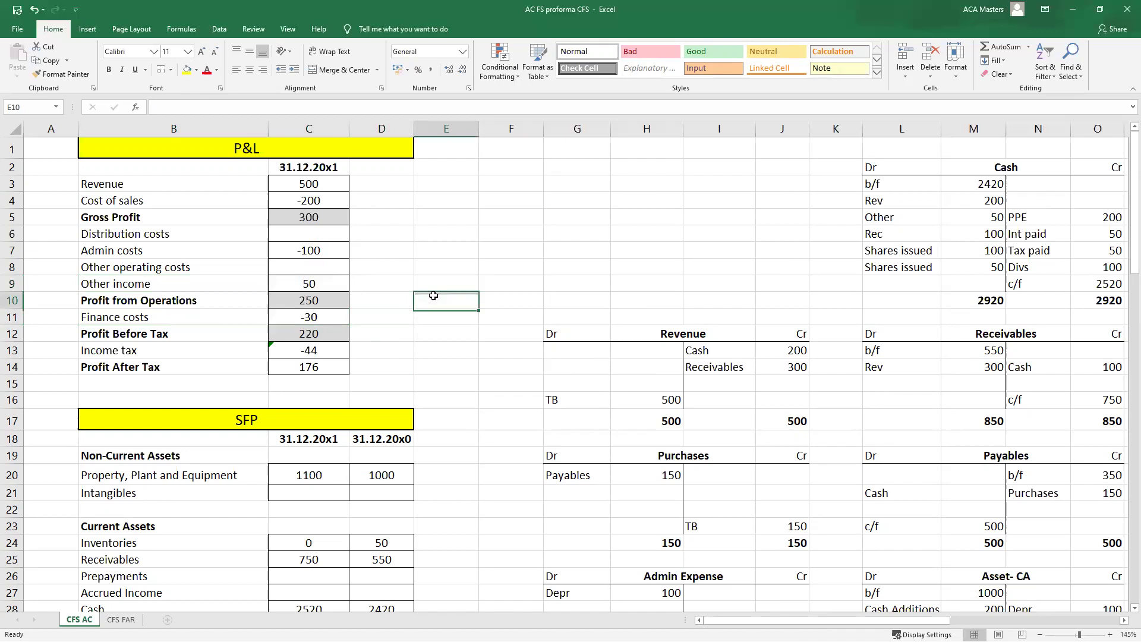
pyautogui.write('1000')
pyautogui.press('Return')
pyautogui.write('3%')
pyautogui.press('Return')
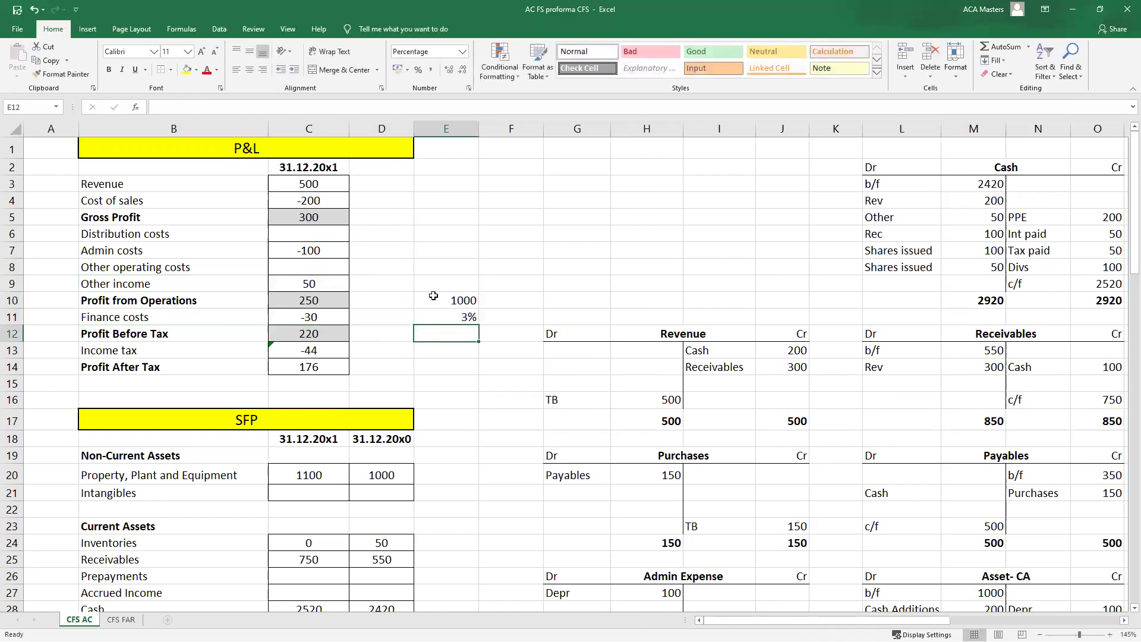
pyautogui.write('=')
pyautogui.click(434, 295)
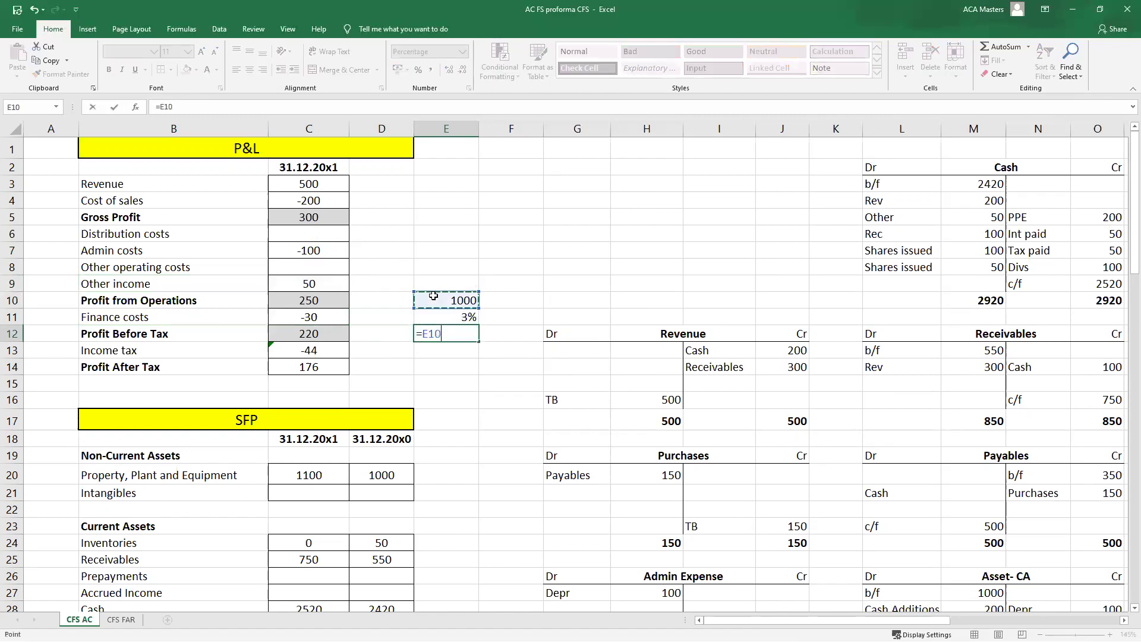
pyautogui.write('*E11')
pyautogui.press('Return')
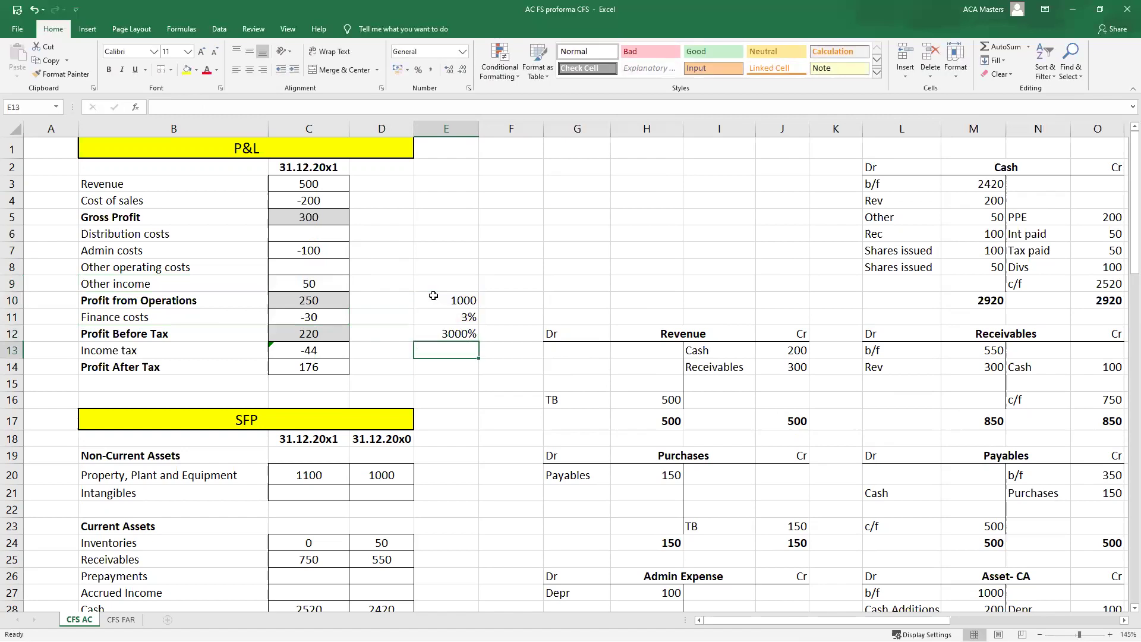
# - Copy the General number format from E10 to the calculated interest in E12
pyautogui.click(450, 300)
pyautogui.click(62, 74)
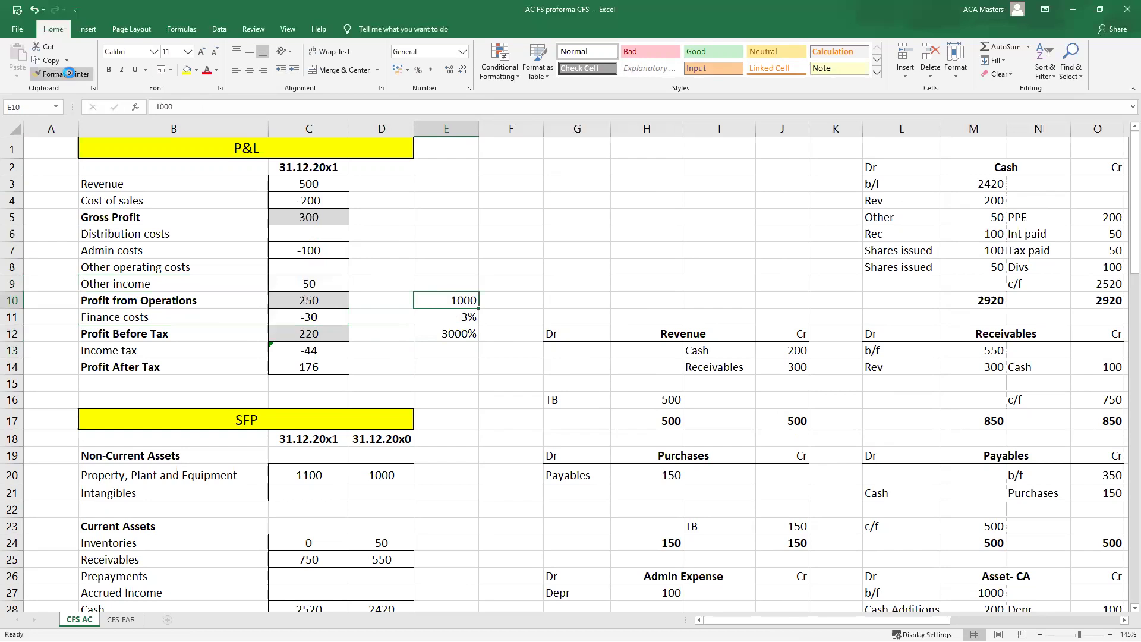
pyautogui.click(450, 331)
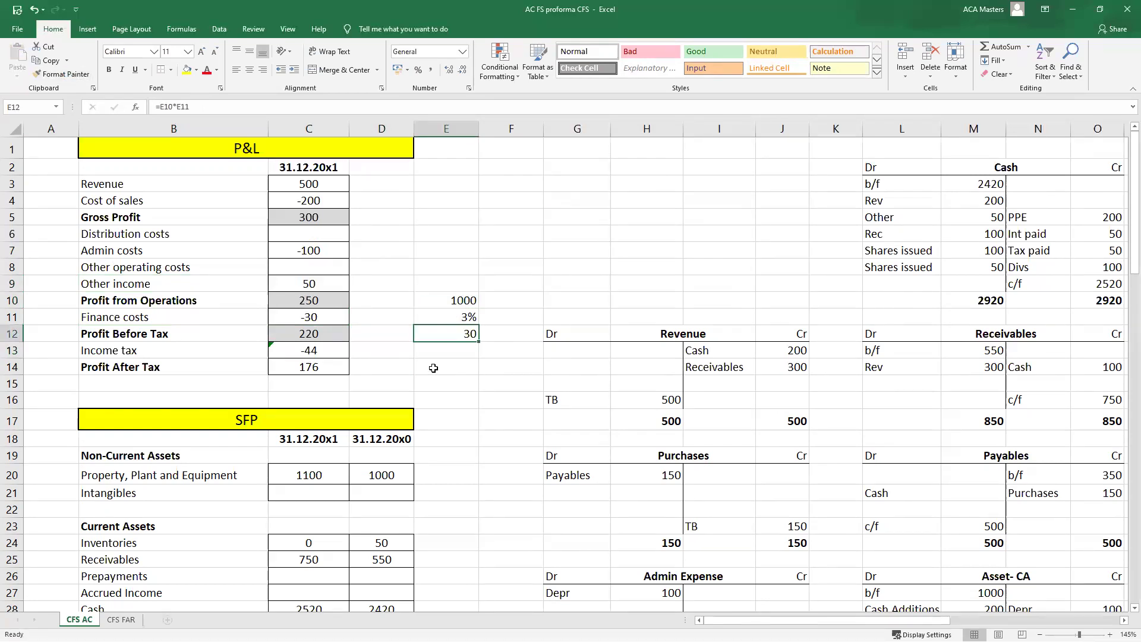
# - Check which P&L lines make up Profit Before Tax, and review PBT and the non-cash and working capital adjustments in the cash flow statement
pyautogui.doubleClick(322, 330)
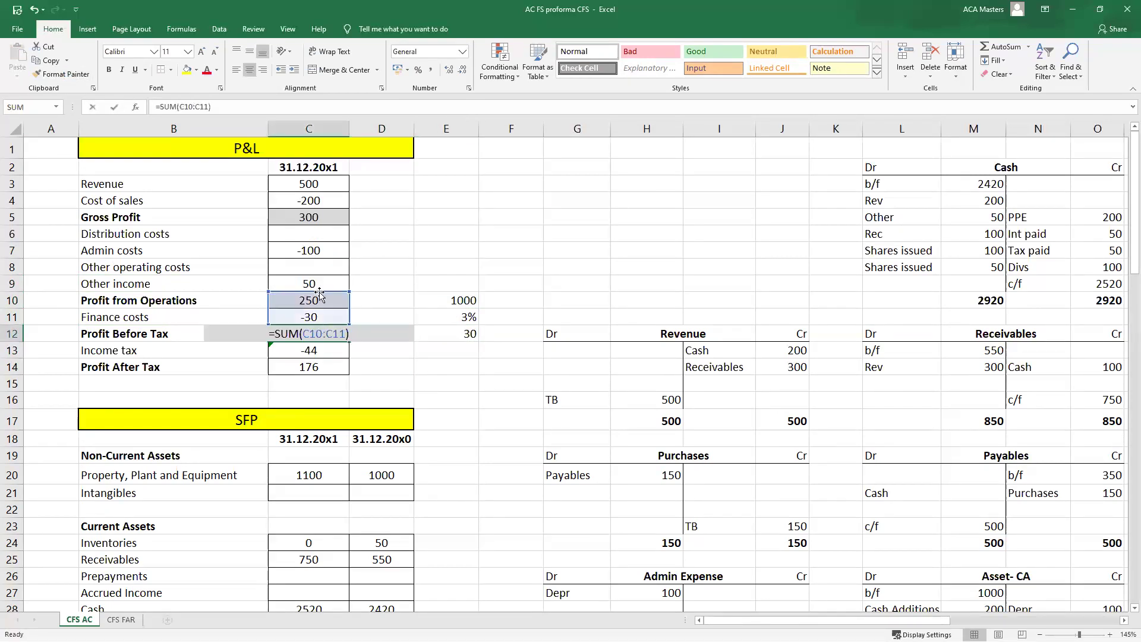
pyautogui.press('Escape')
pyautogui.click(319, 316)
pyautogui.moveTo(317, 274); pyautogui.dragTo(318, 186)
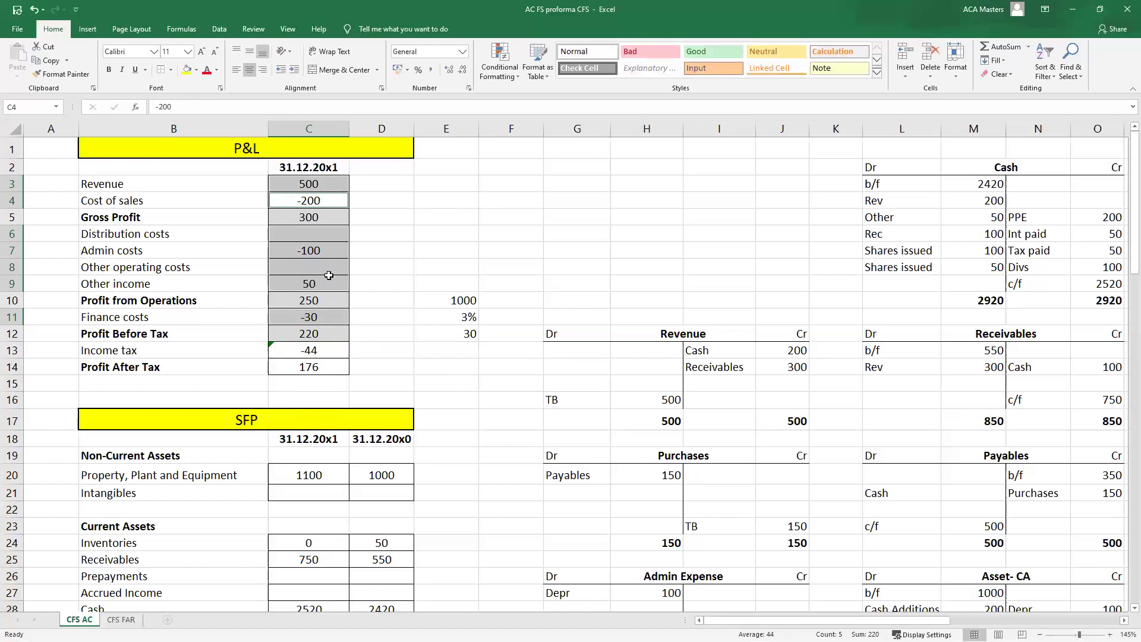
pyautogui.moveTo(247, 184); pyautogui.dragTo(335, 318)
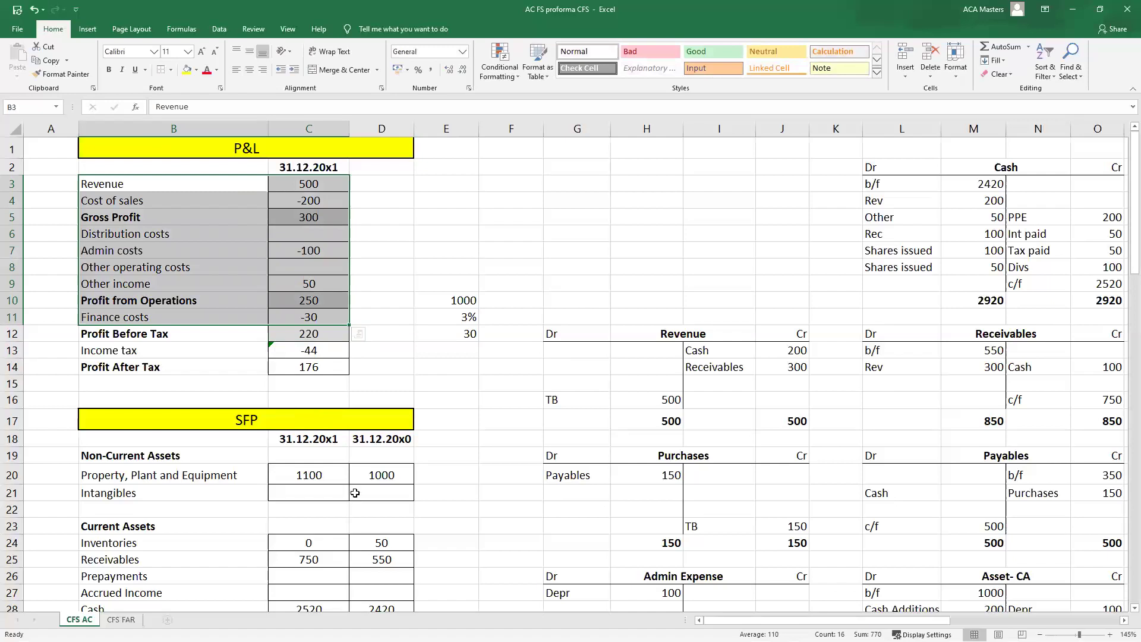
pyautogui.scroll(-11, 359, 488)
pyautogui.scroll(-3, 362, 486)
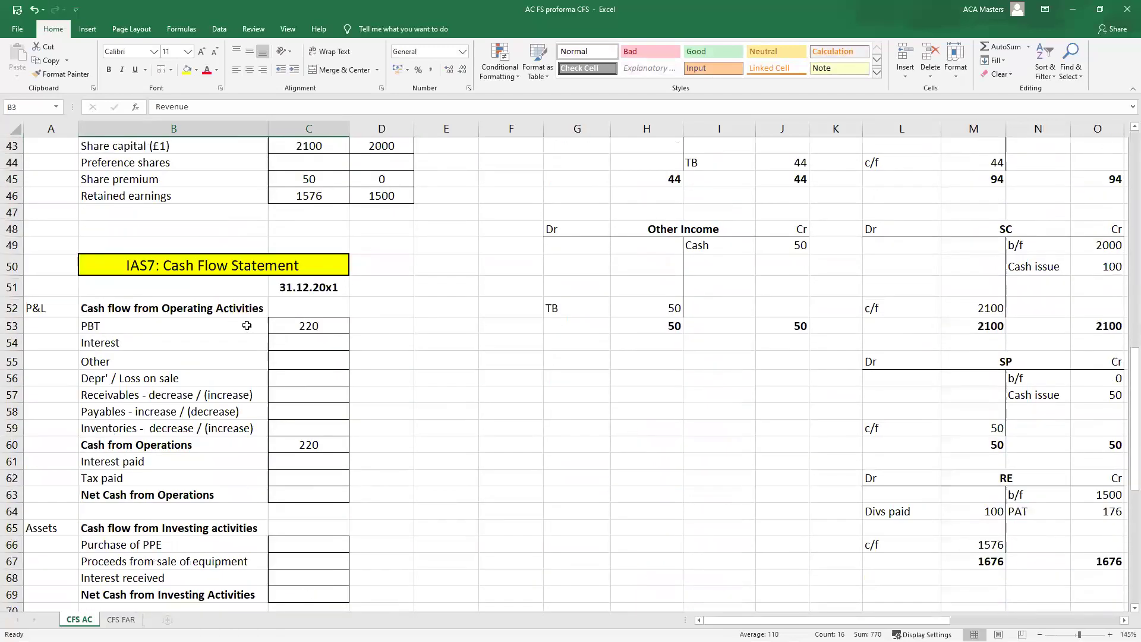
pyautogui.moveTo(247, 325); pyautogui.dragTo(298, 323)
pyautogui.keyDown('ctrl'); pyautogui.moveTo(266, 386); pyautogui.dragTo(305, 425); pyautogui.keyUp('ctrl')
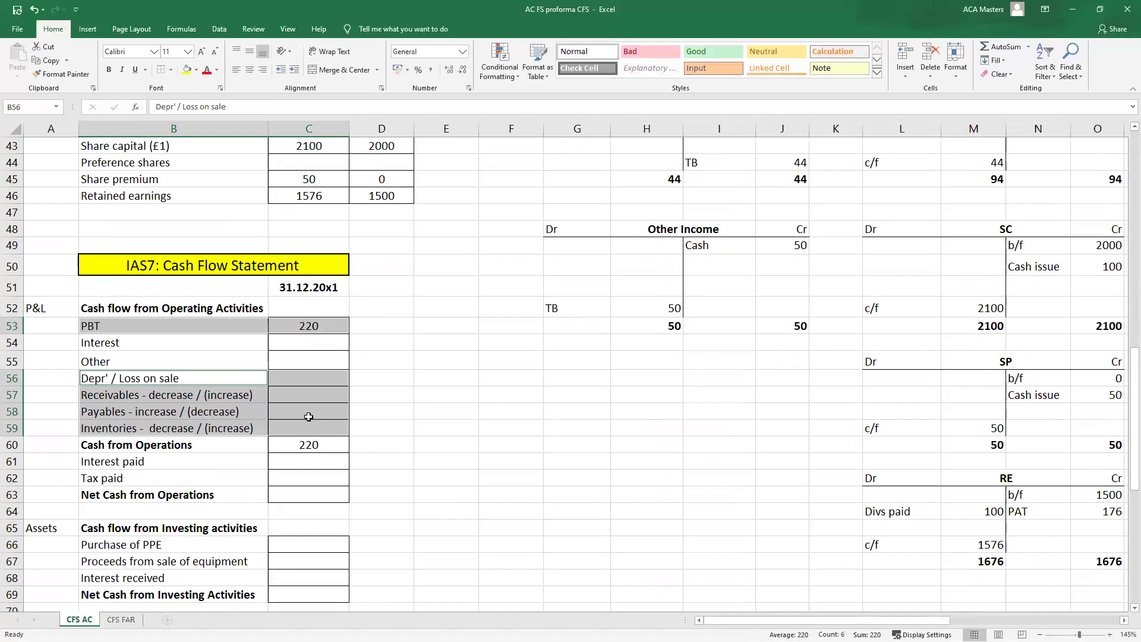
# - Enter the label "Cash In / Cash" in D52, beside the Cash flow from Operating Activities heading
pyautogui.click(376, 327)
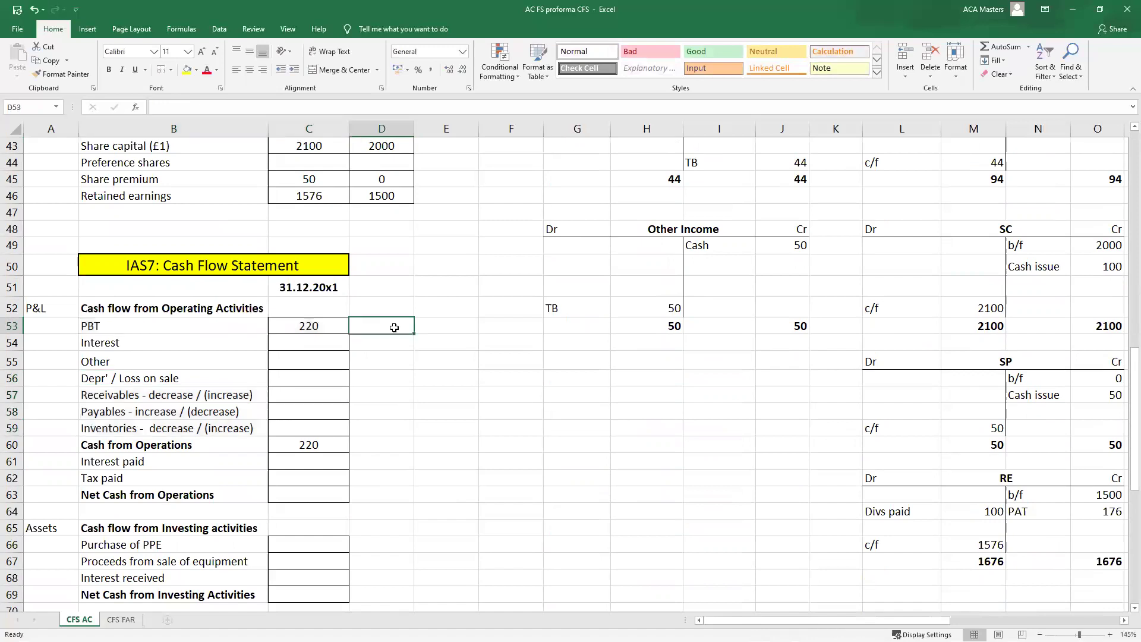
pyautogui.click(428, 332)
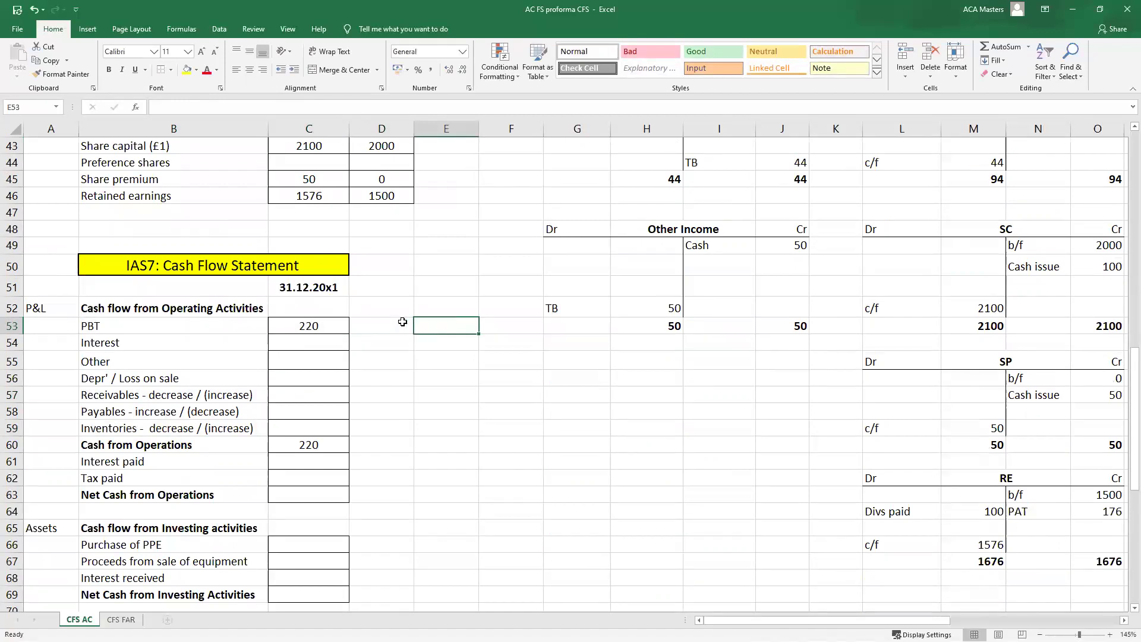
pyautogui.click(403, 326)
pyautogui.click(404, 307)
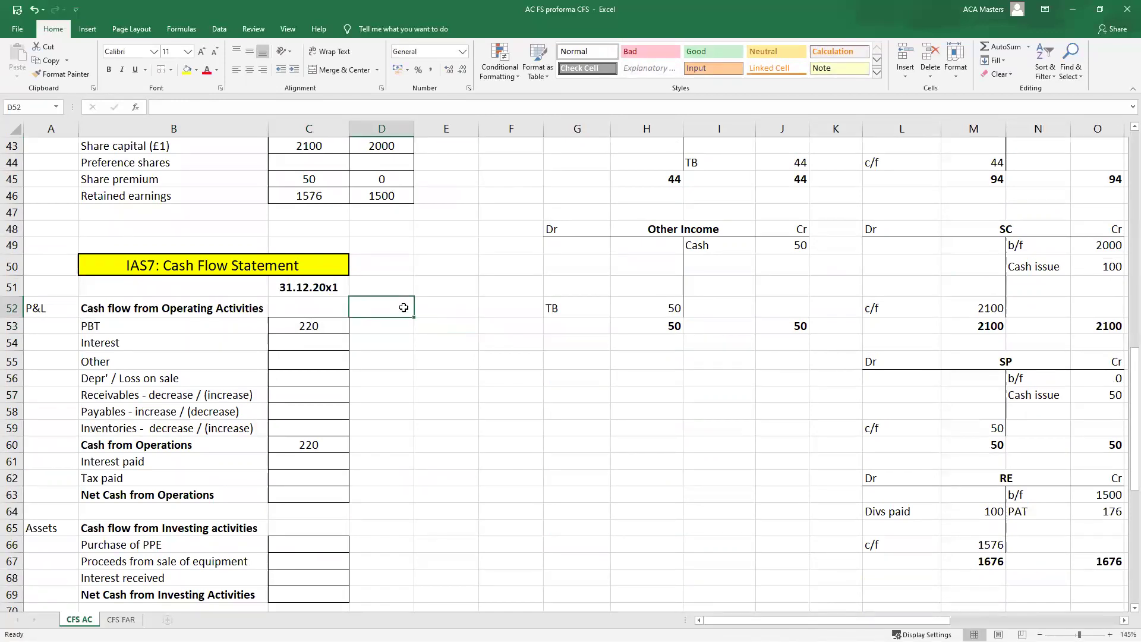
pyautogui.write('Cash In')
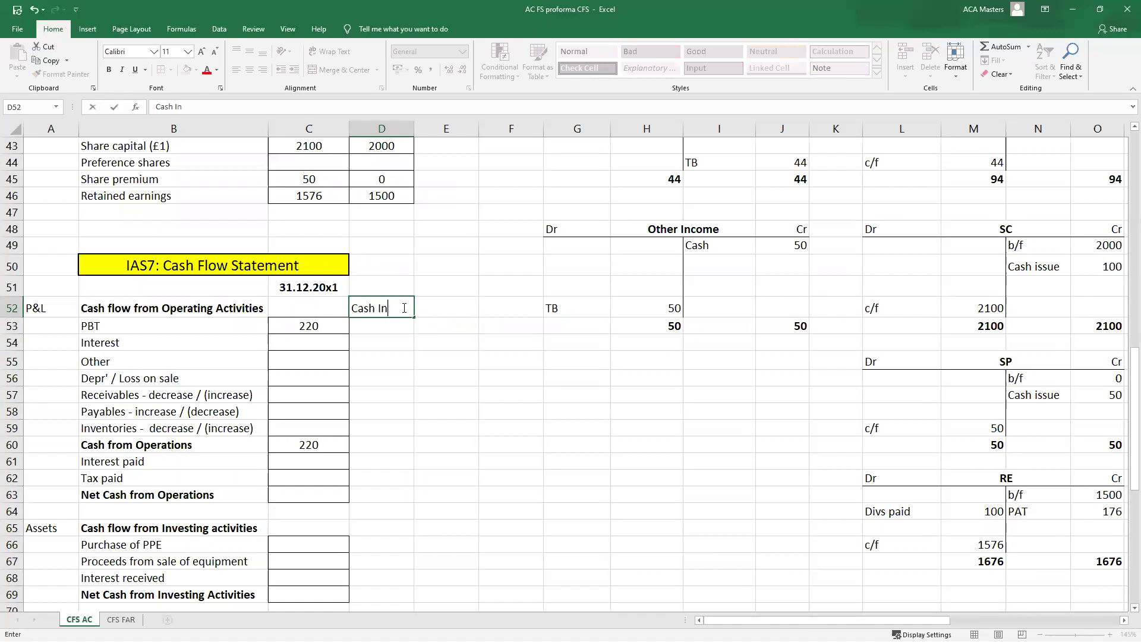
pyautogui.write(' / Cash')
pyautogui.press('Return')
# - Compare the P&L Revenue line with the Cash entry in the Revenue T-account and review the cash flow statement's operating section
pyautogui.scroll(14, 404, 307)
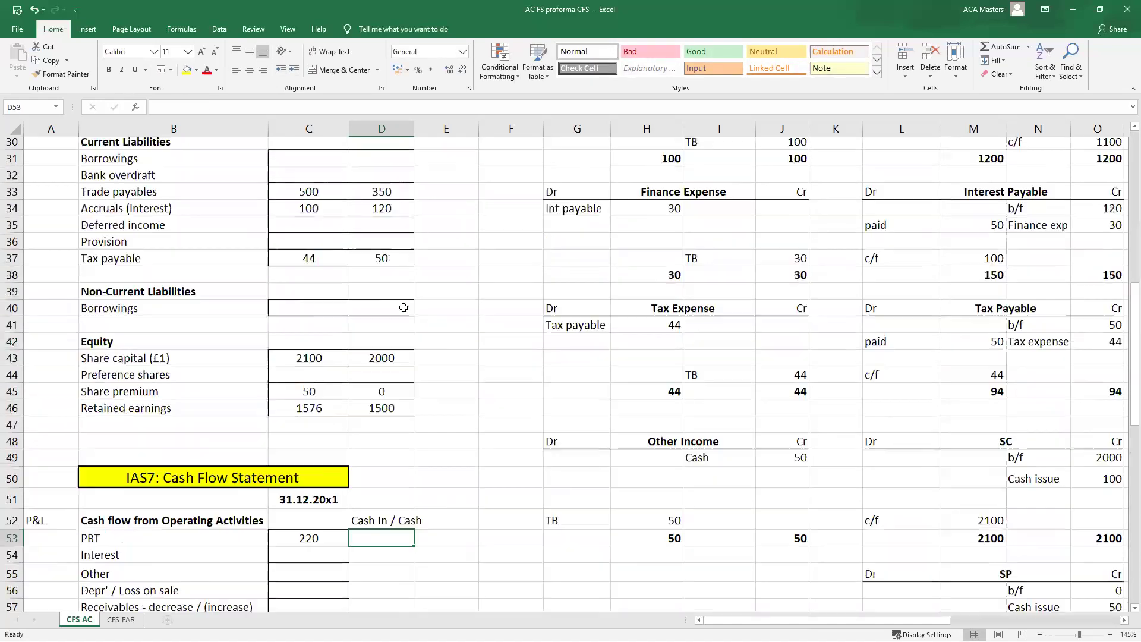
pyautogui.moveTo(237, 183); pyautogui.dragTo(311, 180)
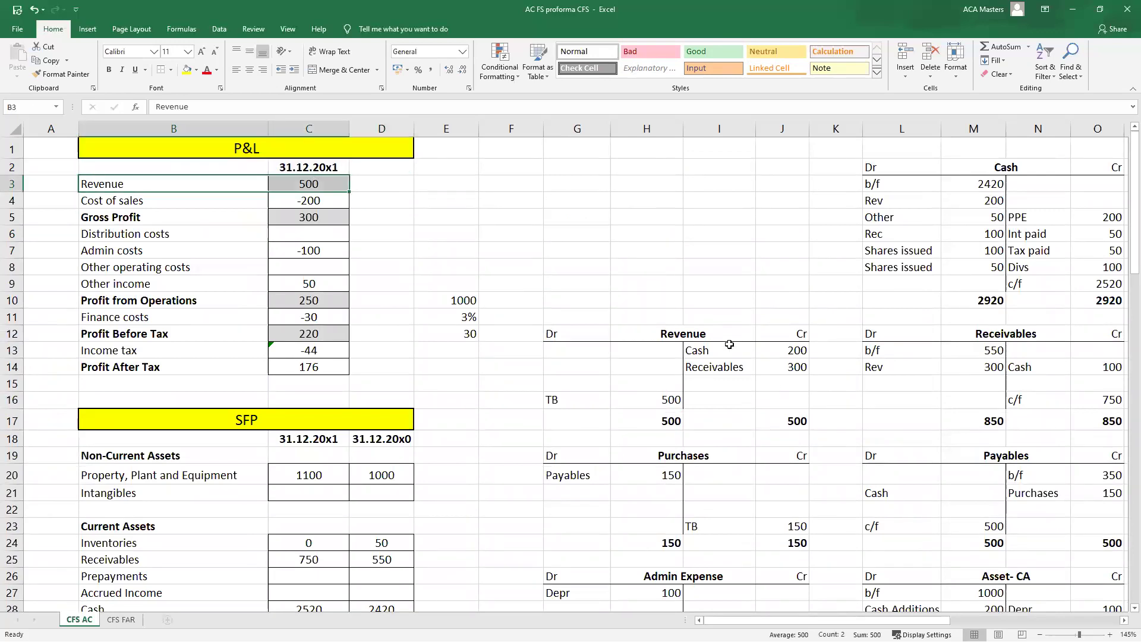
pyautogui.moveTo(716, 351); pyautogui.dragTo(781, 344)
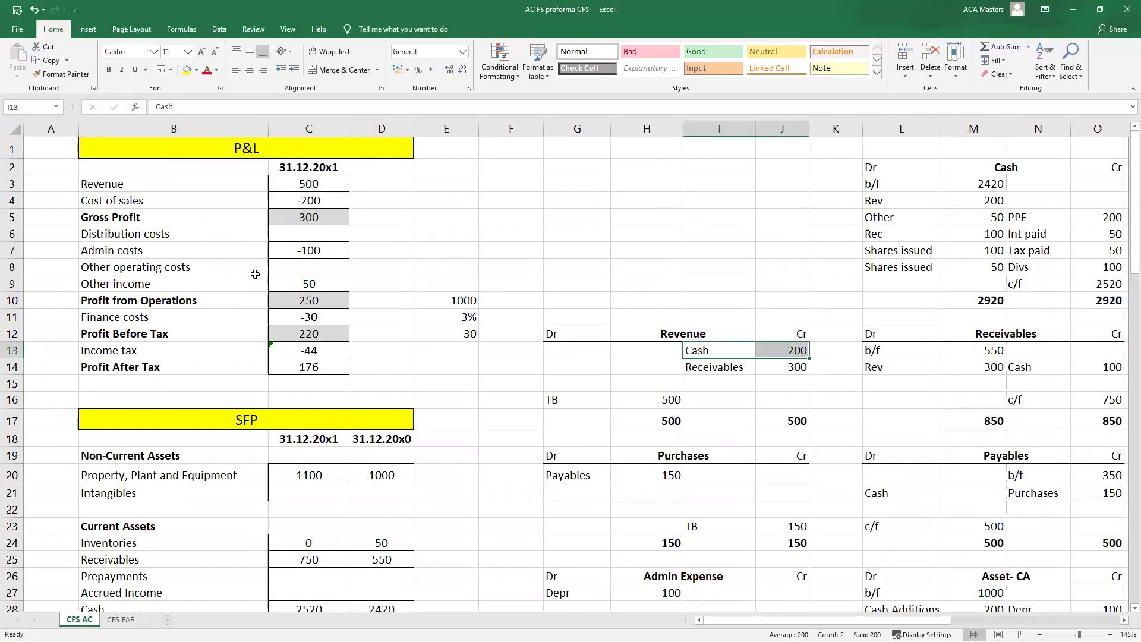
pyautogui.click(633, 443)
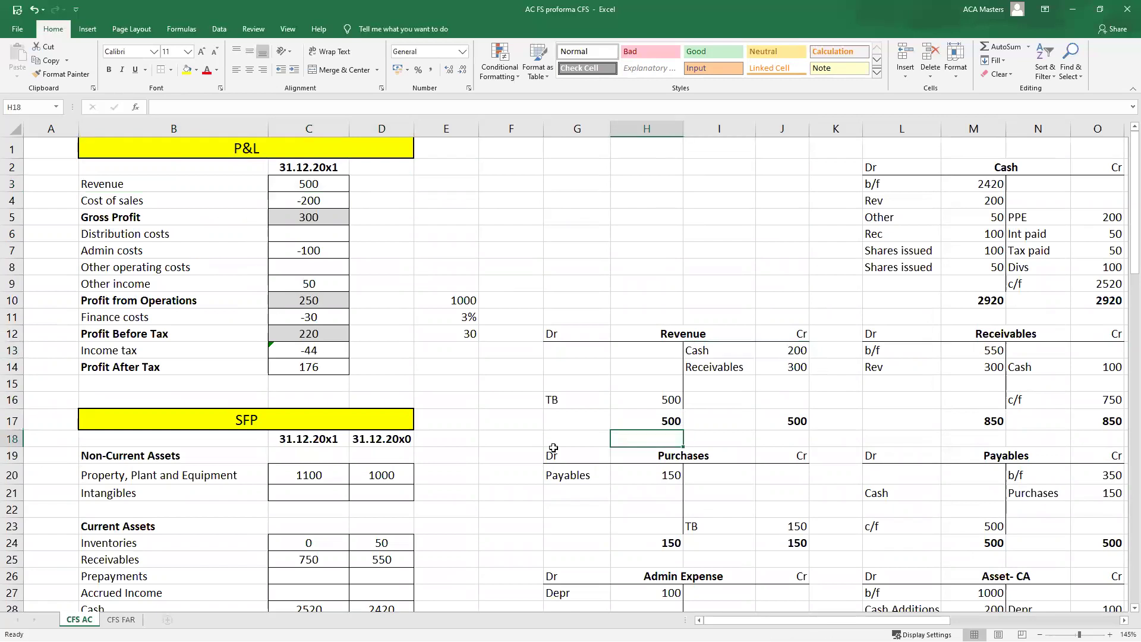
pyautogui.scroll(-12, 548, 446)
pyautogui.scroll(-2, 549, 445)
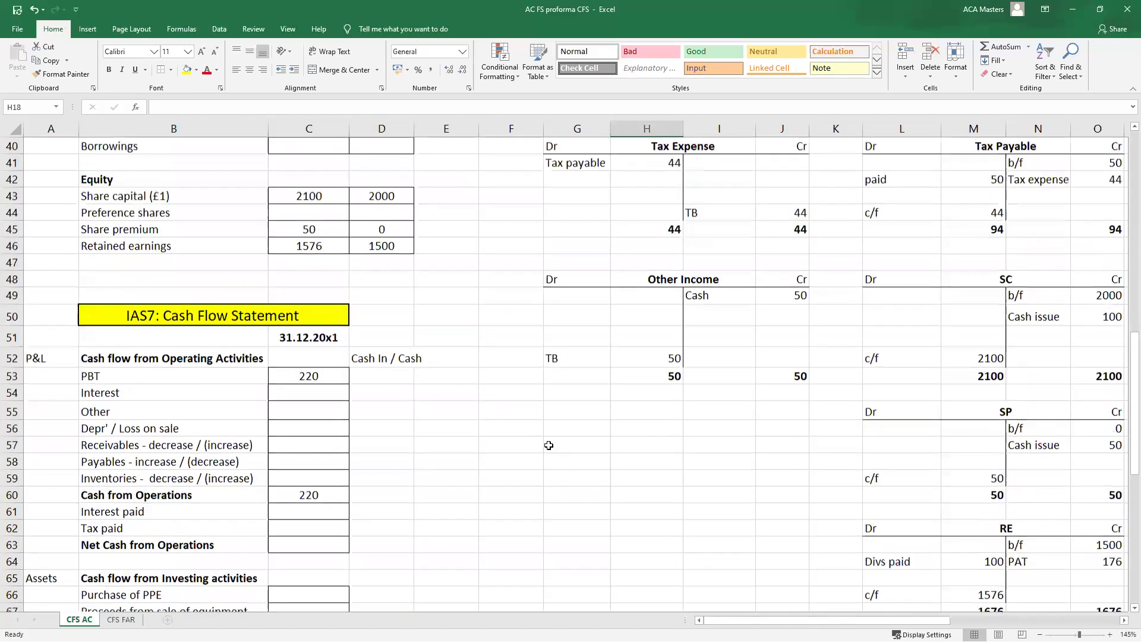
pyautogui.scroll(14, 502, 446)
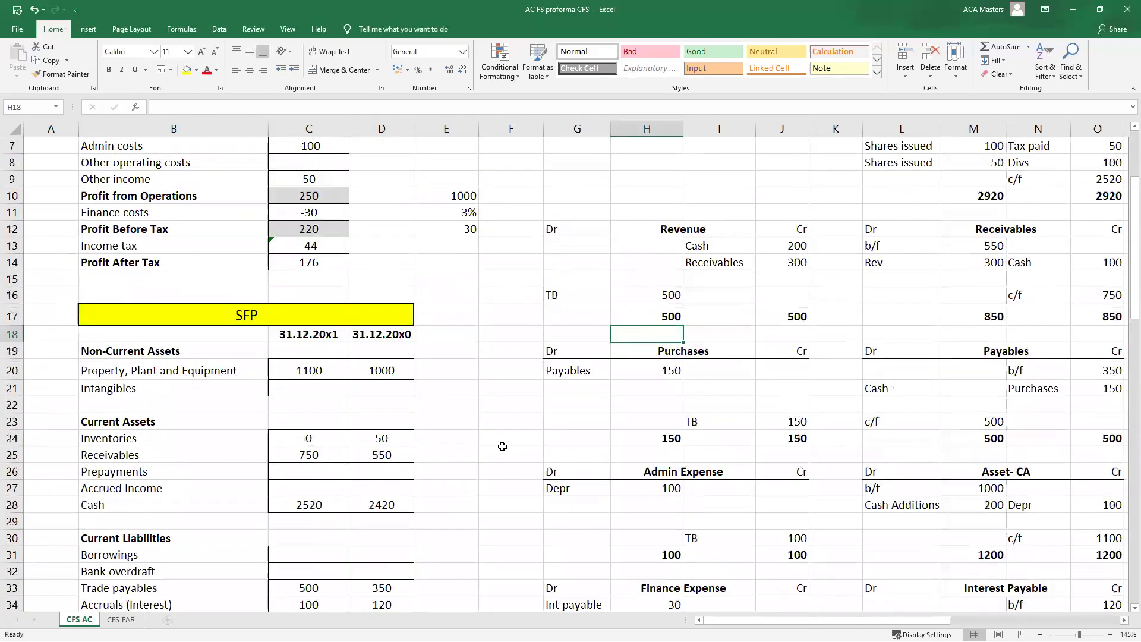
# - Trace Profit Before Tax through its SUM formula back to Finance costs, Other income, Admin costs, Cost of sales and Revenue in the P&L
pyautogui.moveTo(234, 184); pyautogui.dragTo(323, 189)
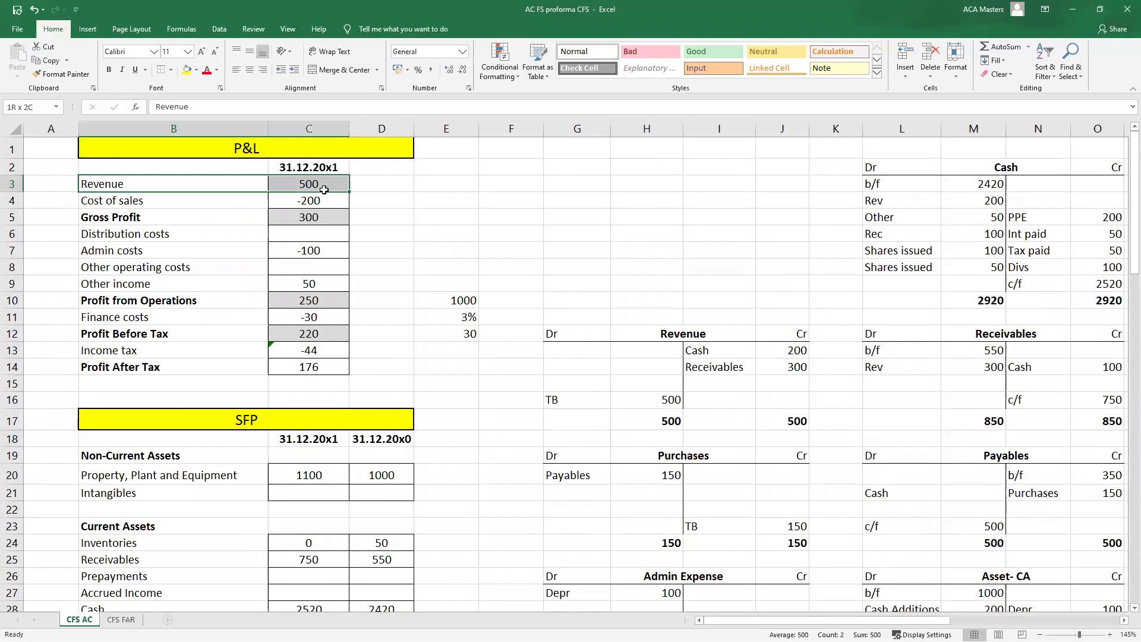
pyautogui.moveTo(326, 195); pyautogui.dragTo(336, 253)
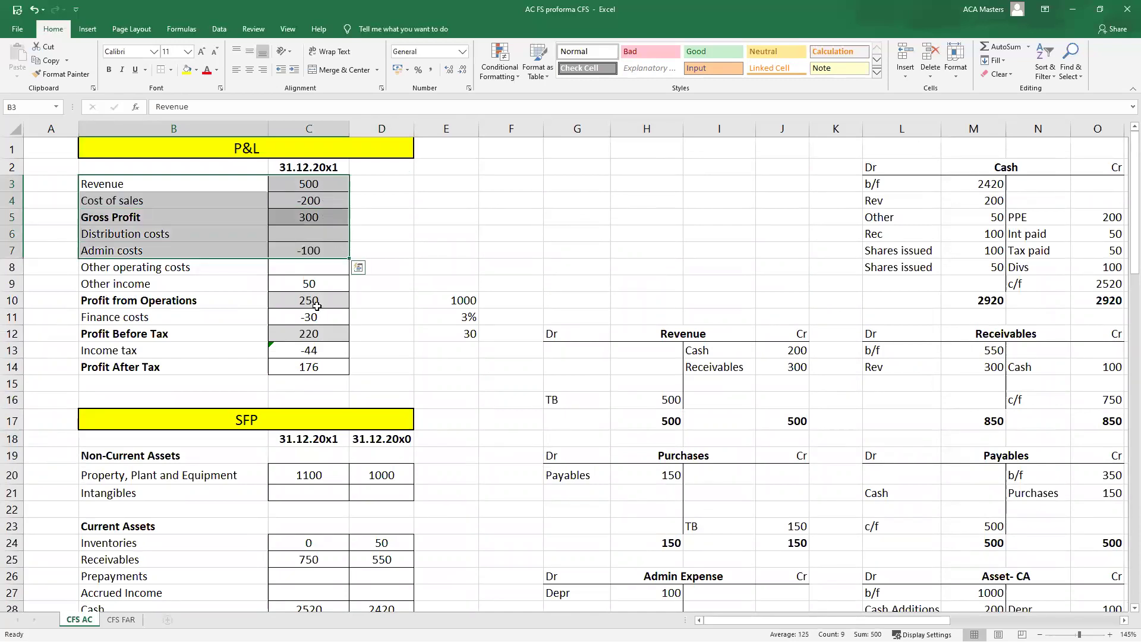
pyautogui.moveTo(257, 337)
pyautogui.mouseDown()
pyautogui.moveTo(321, 350)
pyautogui.moveTo(240, 330)
pyautogui.mouseUp()
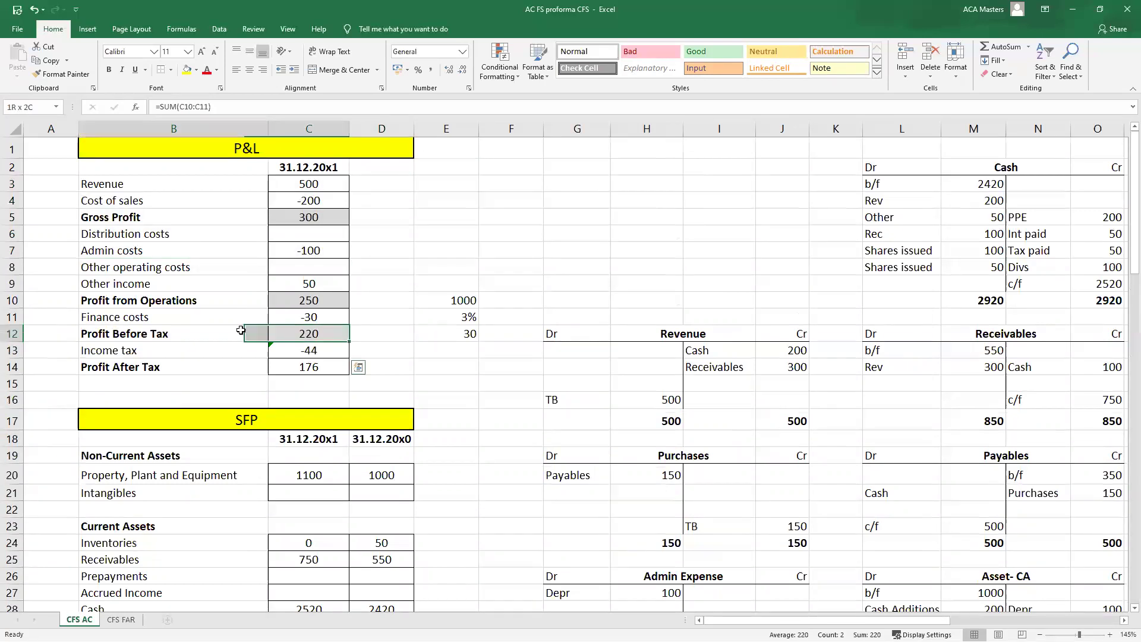
pyautogui.doubleClick(300, 333)
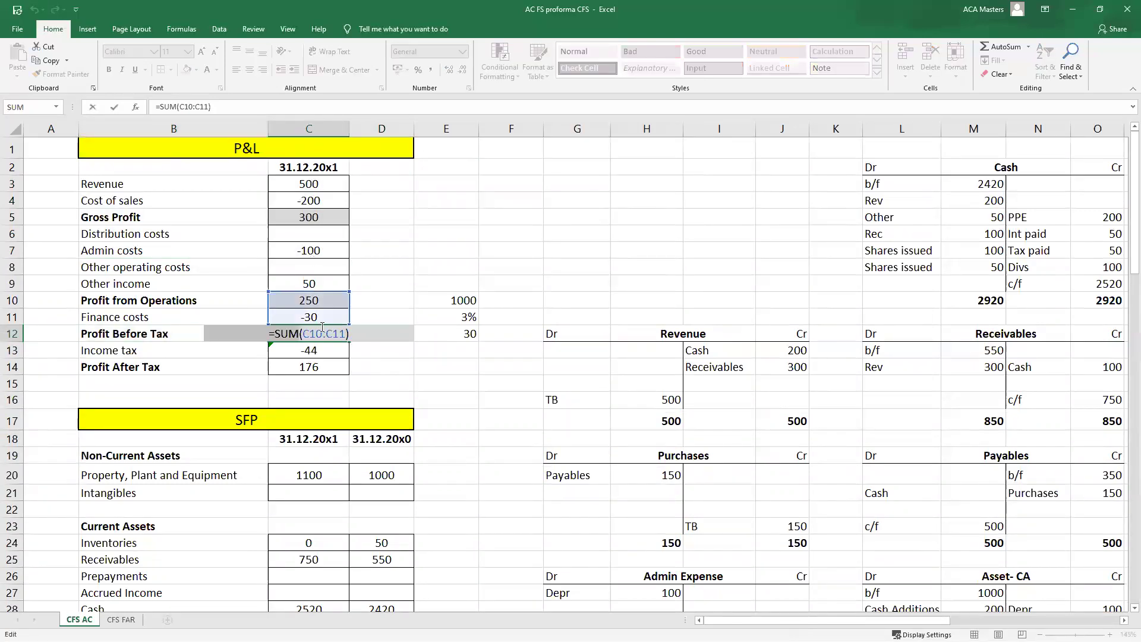
pyautogui.press('Escape')
pyautogui.click(306, 251)
pyautogui.moveTo(292, 221); pyautogui.dragTo(304, 184)
pyautogui.click(338, 319)
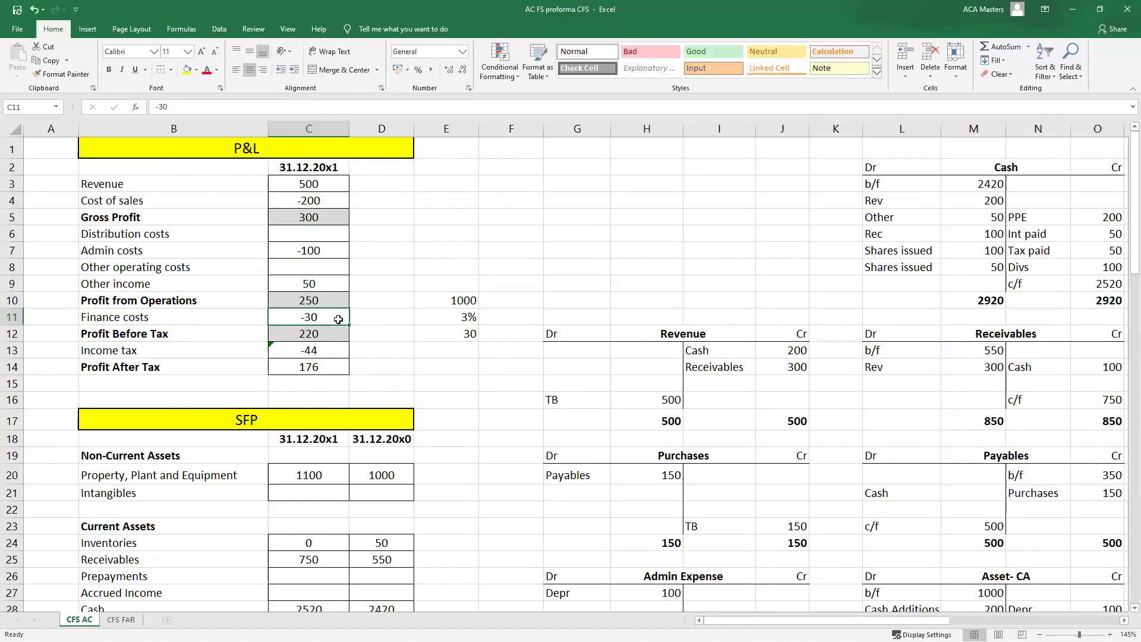
pyautogui.moveTo(218, 189); pyautogui.dragTo(322, 286)
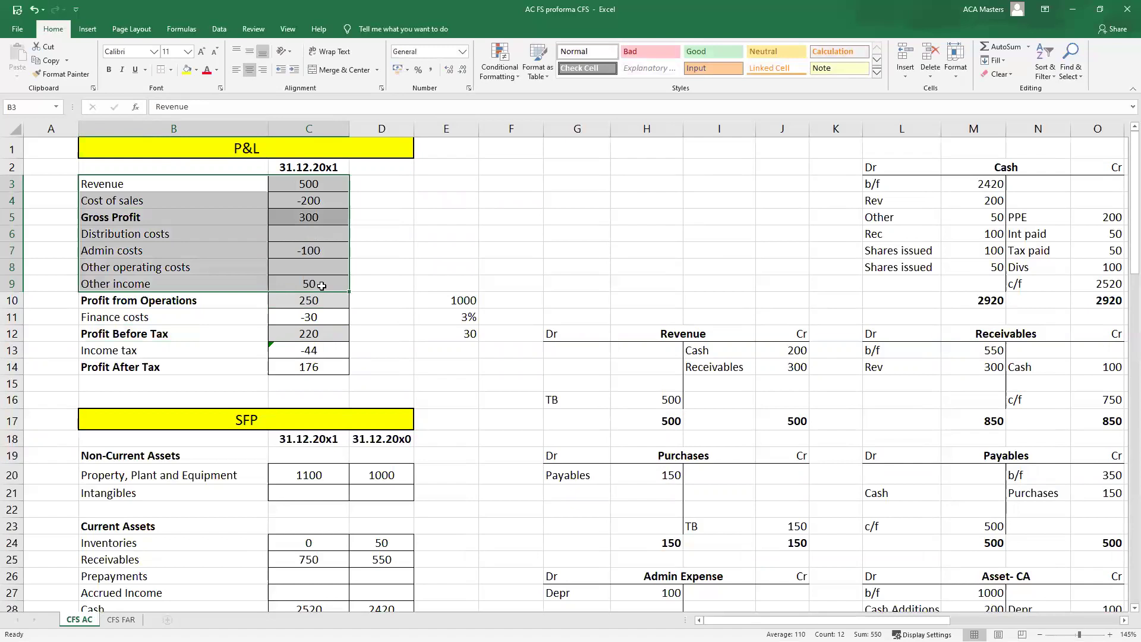
pyautogui.moveTo(247, 331); pyautogui.dragTo(305, 331)
pyautogui.click(306, 317)
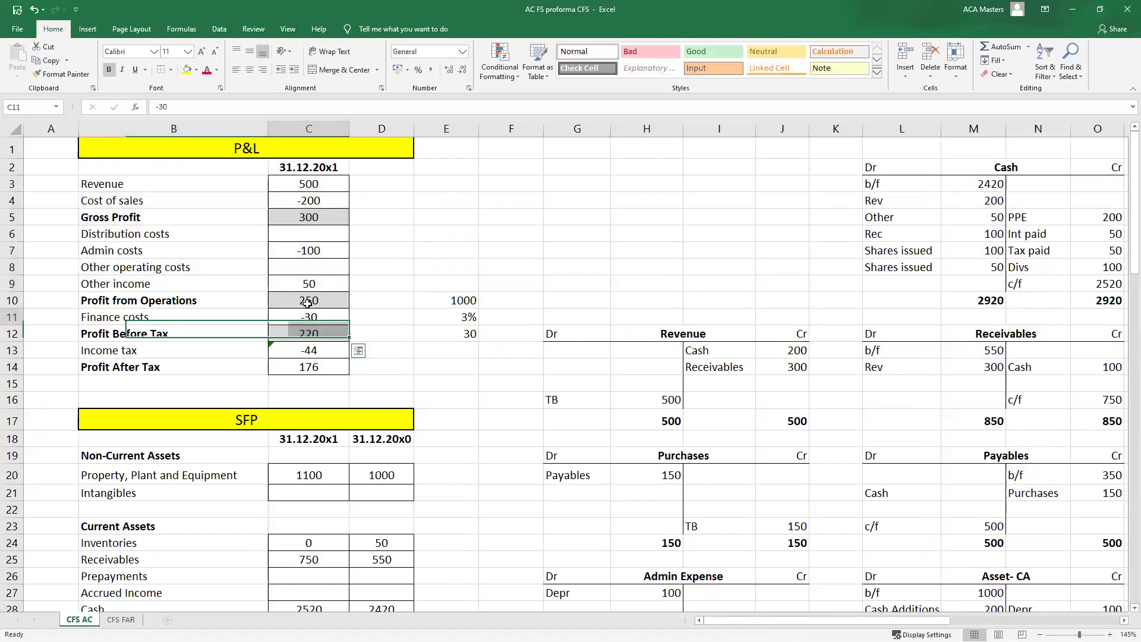
pyautogui.click(311, 250)
pyautogui.click(315, 196)
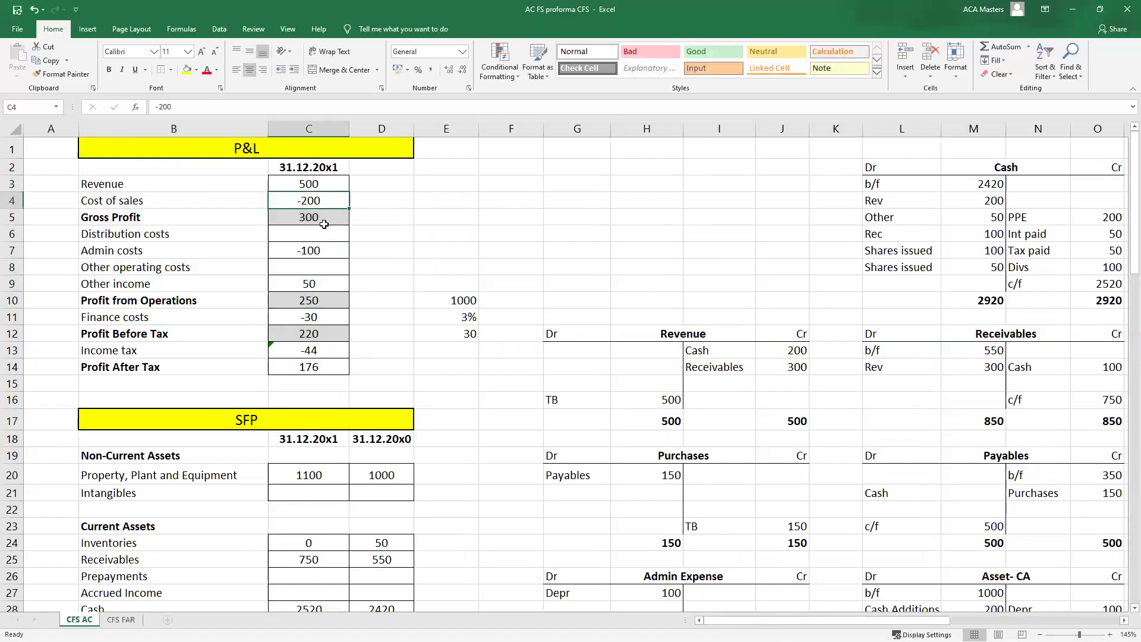
# - Review Profit Before Tax and the P&L lines behind it, from Finance costs up to Revenue, against the cash flow statement's Interest line
pyautogui.click(355, 360)
pyautogui.scroll(-13, 351, 344)
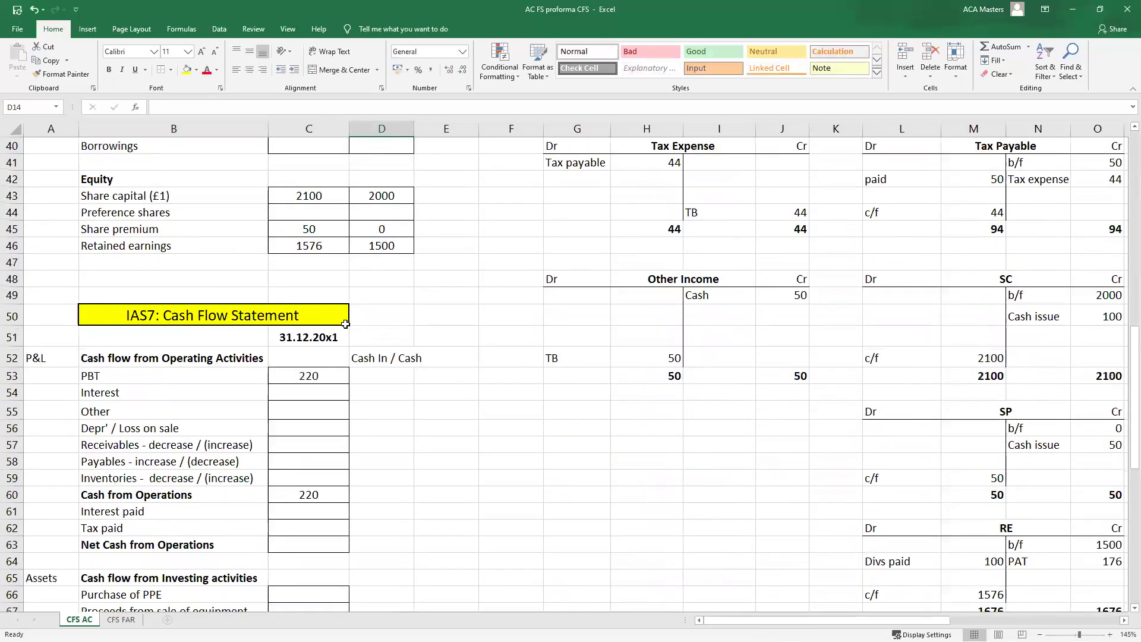
pyautogui.click(335, 390)
pyautogui.scroll(13, 334, 380)
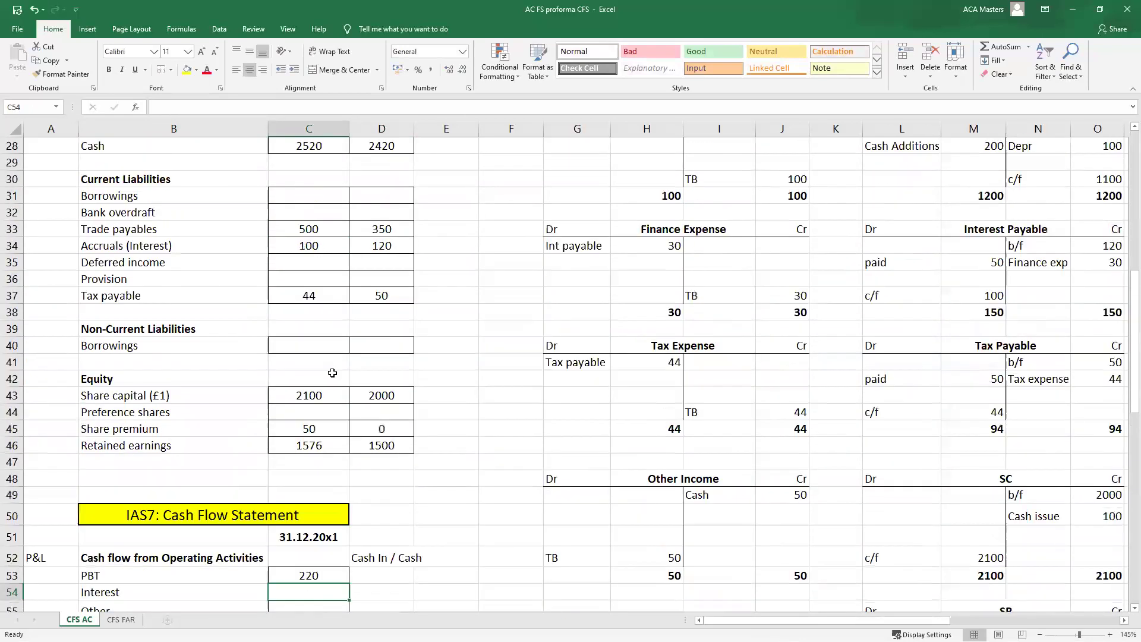
pyautogui.scroll(1, 333, 373)
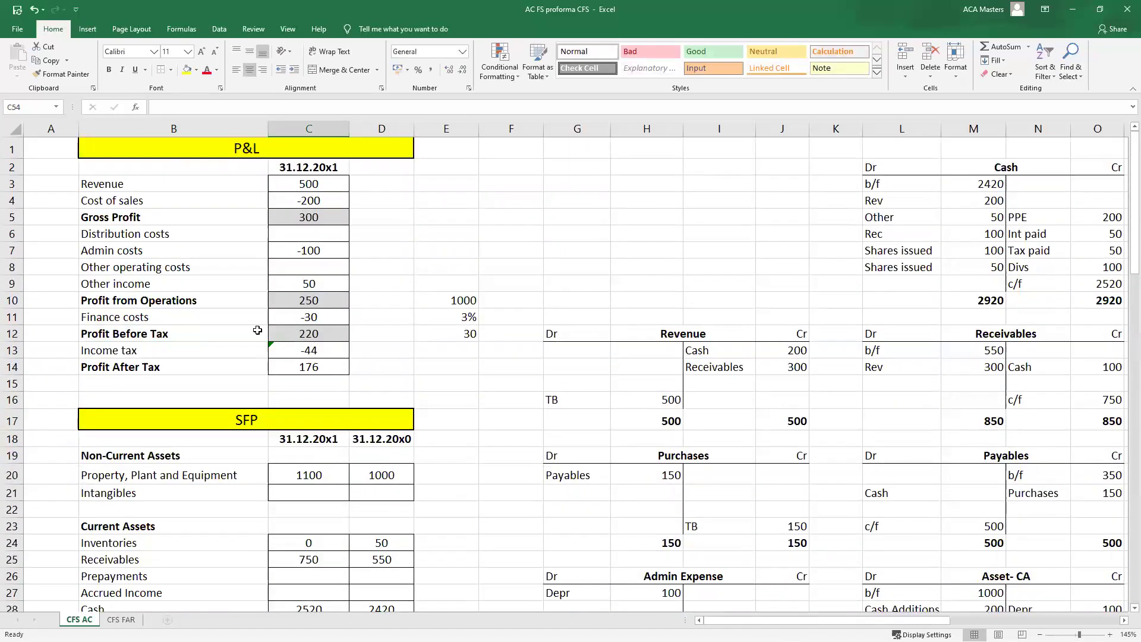
pyautogui.click(292, 334)
pyautogui.click(306, 305)
pyautogui.click(311, 287)
pyautogui.click(313, 252)
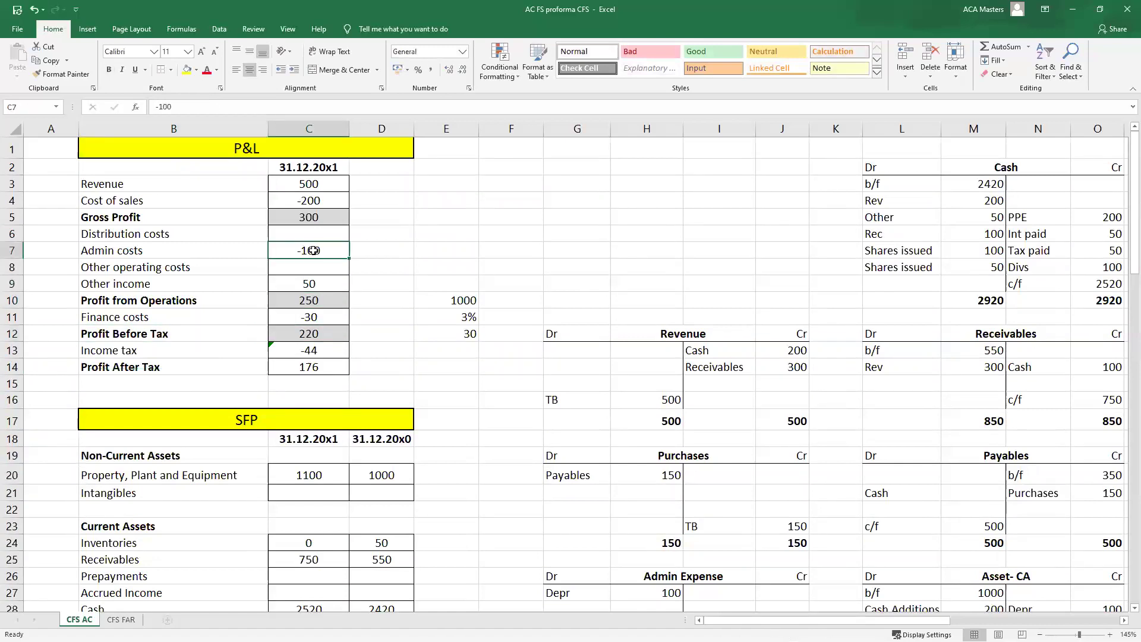
pyautogui.click(304, 184)
pyautogui.click(326, 318)
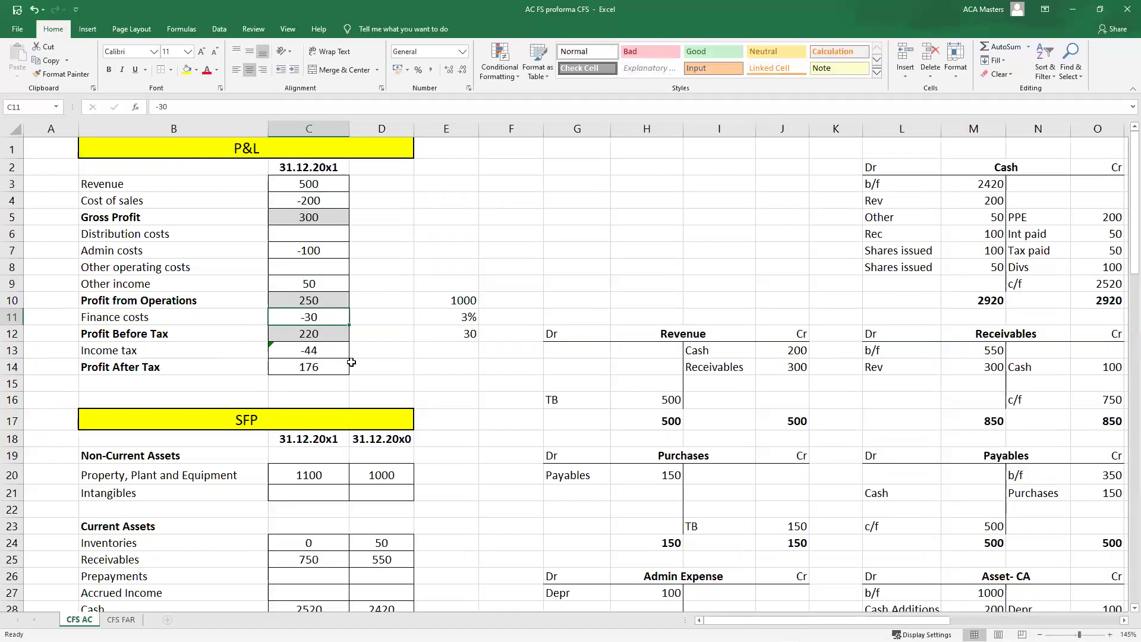
# - Check the P&L Finance costs against the interest calculation in E10:E12
pyautogui.scroll(-3, 352, 362)
pyautogui.scroll(3, 345, 341)
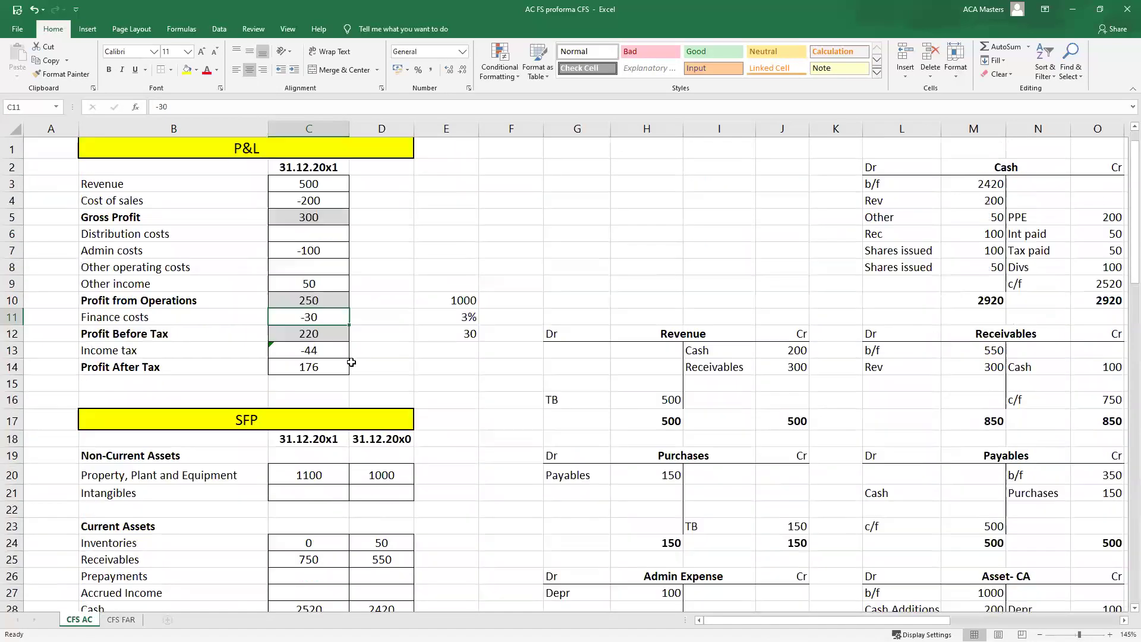
pyautogui.doubleClick(333, 316)
pyautogui.press('Escape')
pyautogui.moveTo(446, 297); pyautogui.dragTo(445, 327)
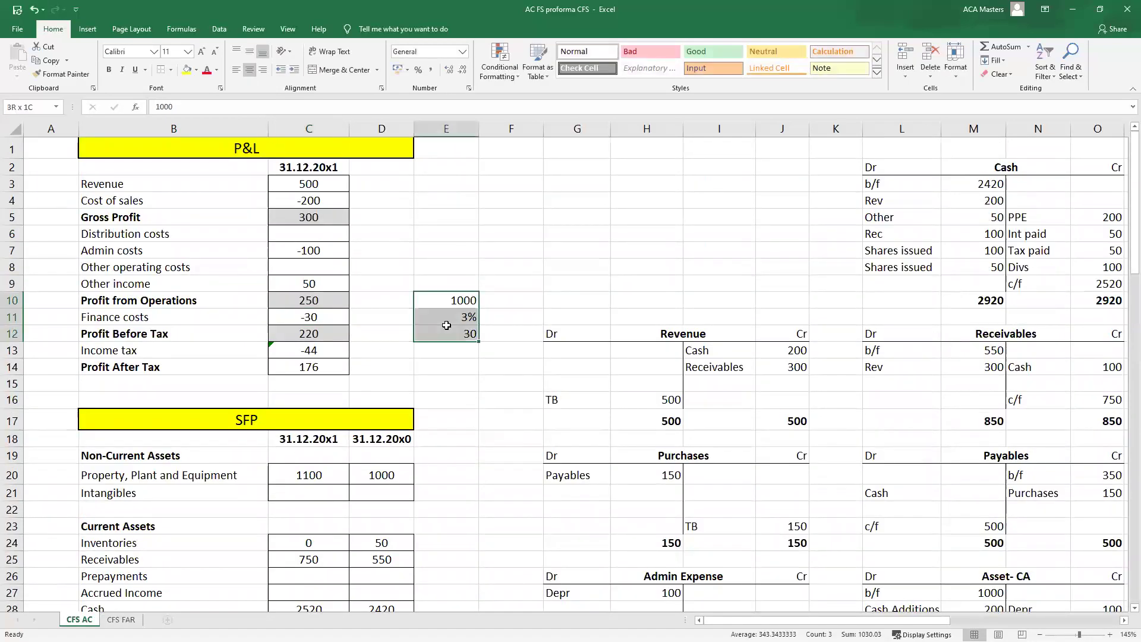
pyautogui.moveTo(261, 317); pyautogui.dragTo(287, 311)
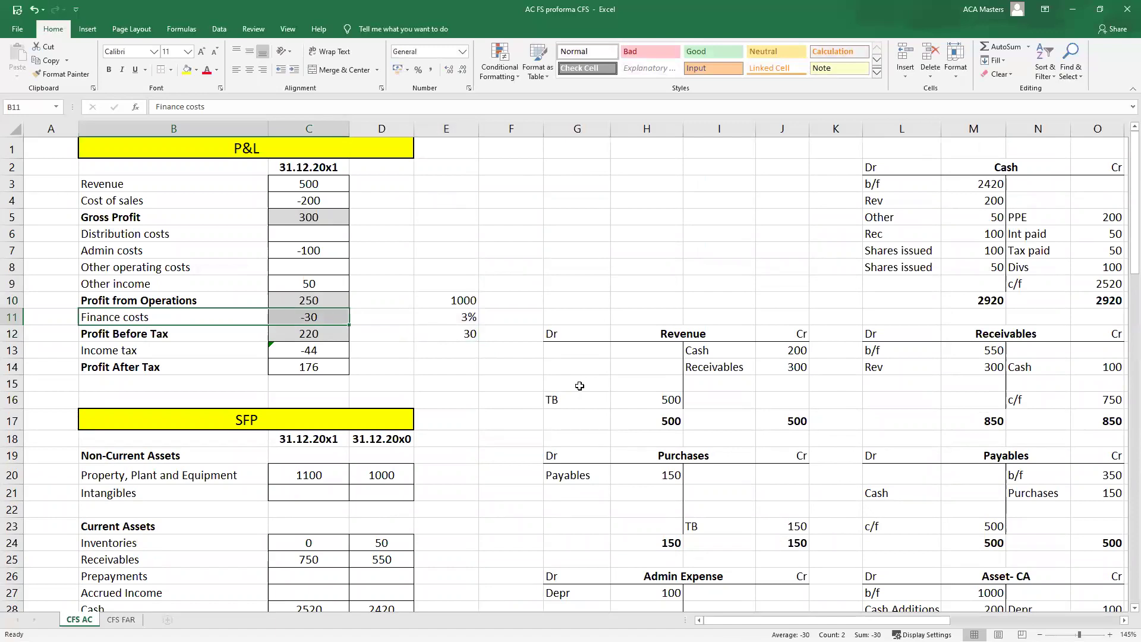
# - Trace the Int payable entry in the Finance Expense T-account to the Finance exp entry in the Interest Payable T-account
pyautogui.scroll(-7, 579, 386)
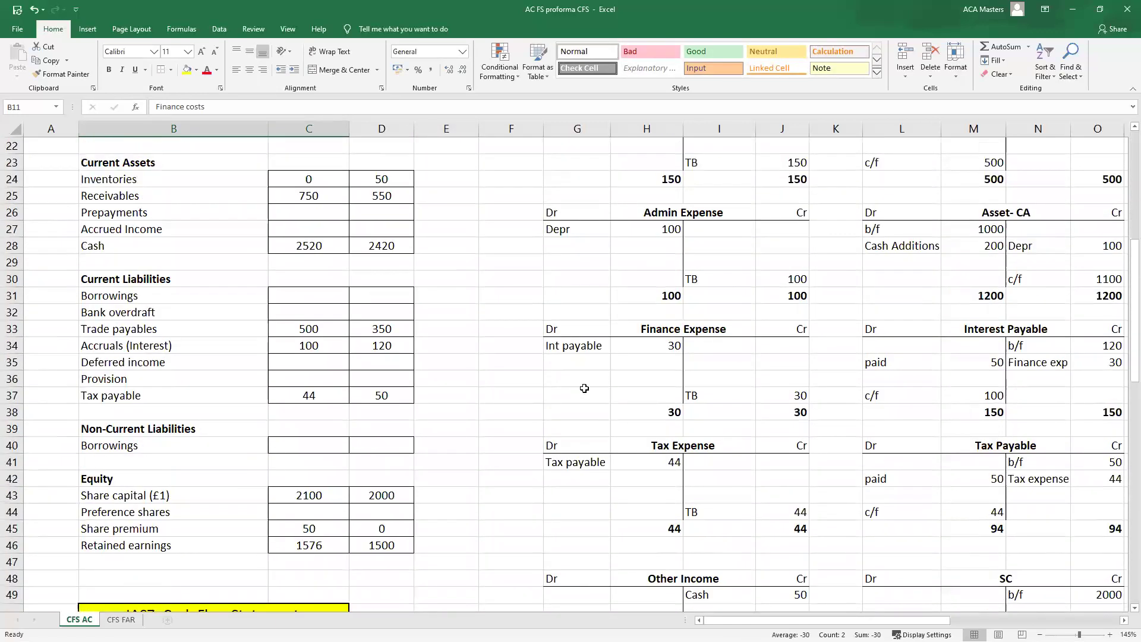
pyautogui.click(571, 332)
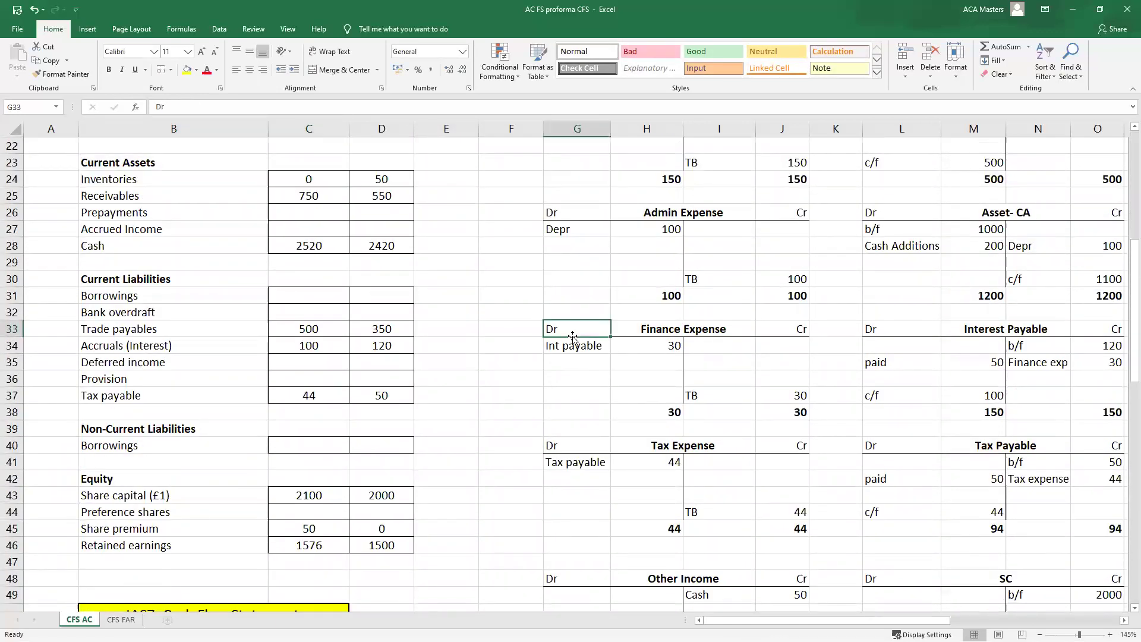
pyautogui.moveTo(573, 346); pyautogui.dragTo(648, 347)
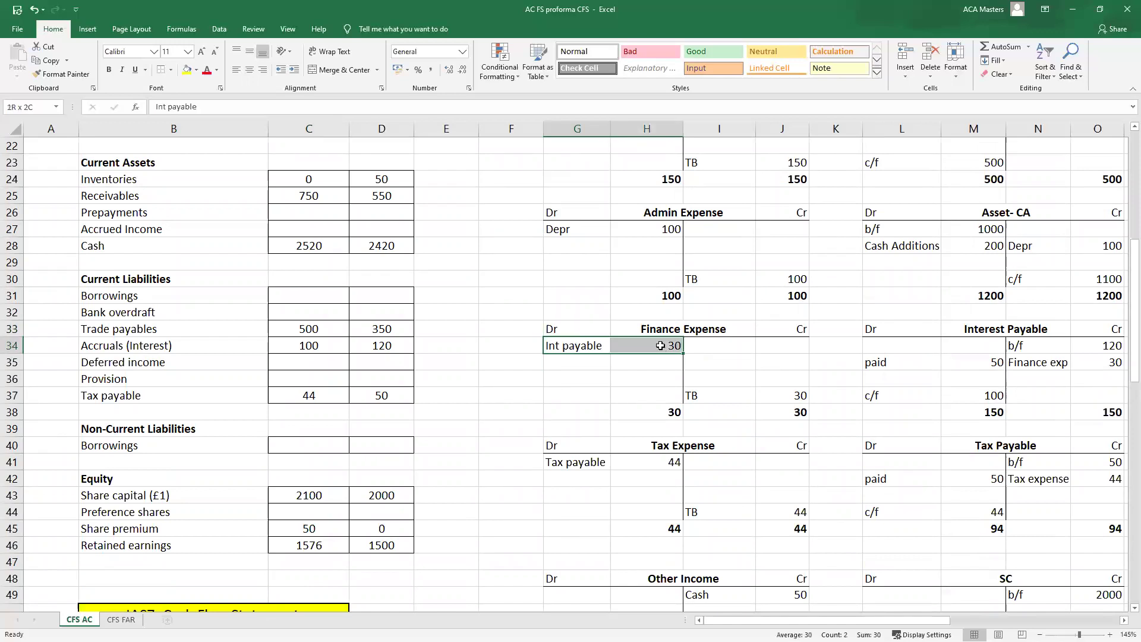
pyautogui.keyDown('ctrl'); pyautogui.click(1113, 330); pyautogui.keyUp('ctrl')
pyautogui.moveTo(1064, 361); pyautogui.dragTo(1098, 363)
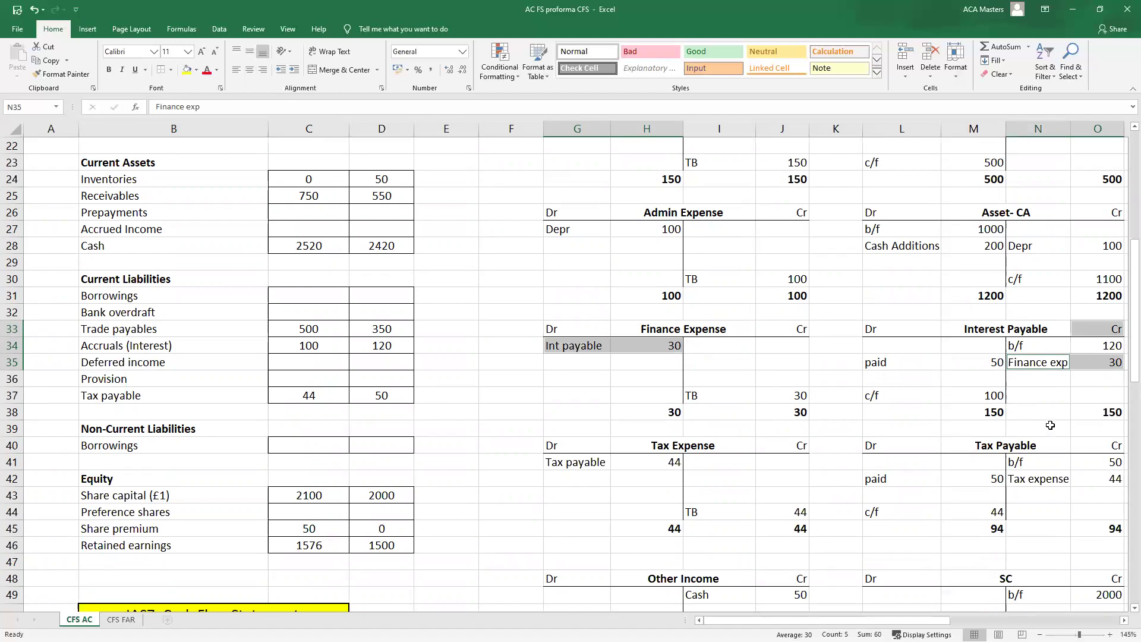
pyautogui.click(603, 344)
pyautogui.scroll(7, 296, 392)
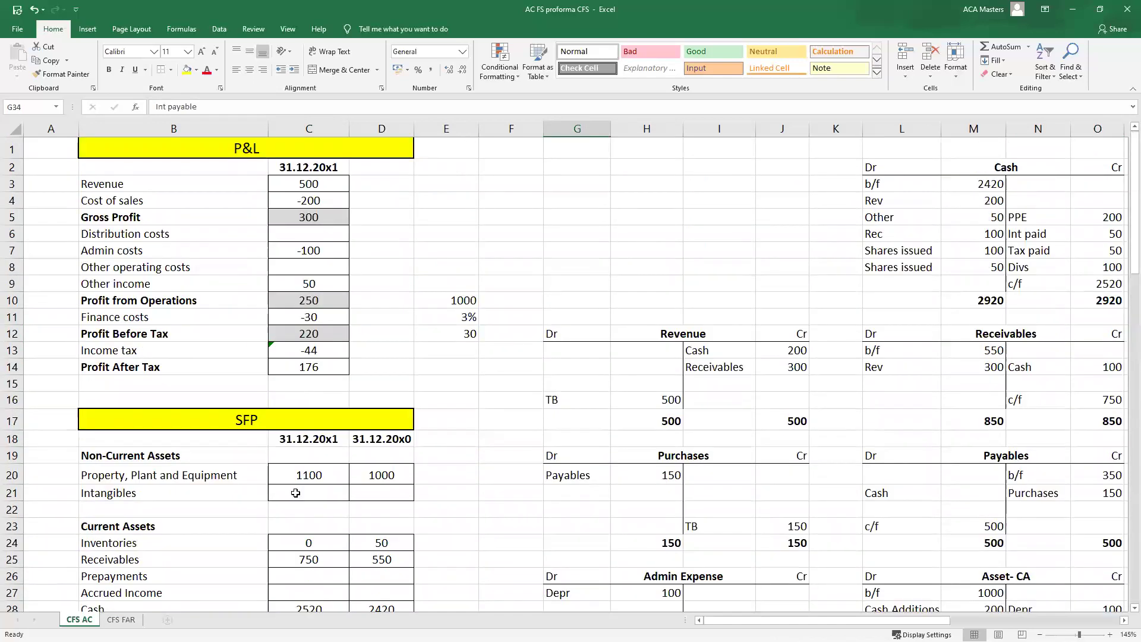
# - Add back interest in C54 of the cash flow statement with the formula =-C11, reversing the P&L Finance costs
pyautogui.scroll(-12, 295, 493)
pyautogui.click(310, 444)
pyautogui.write('=')
pyautogui.scroll(4, 272, 421)
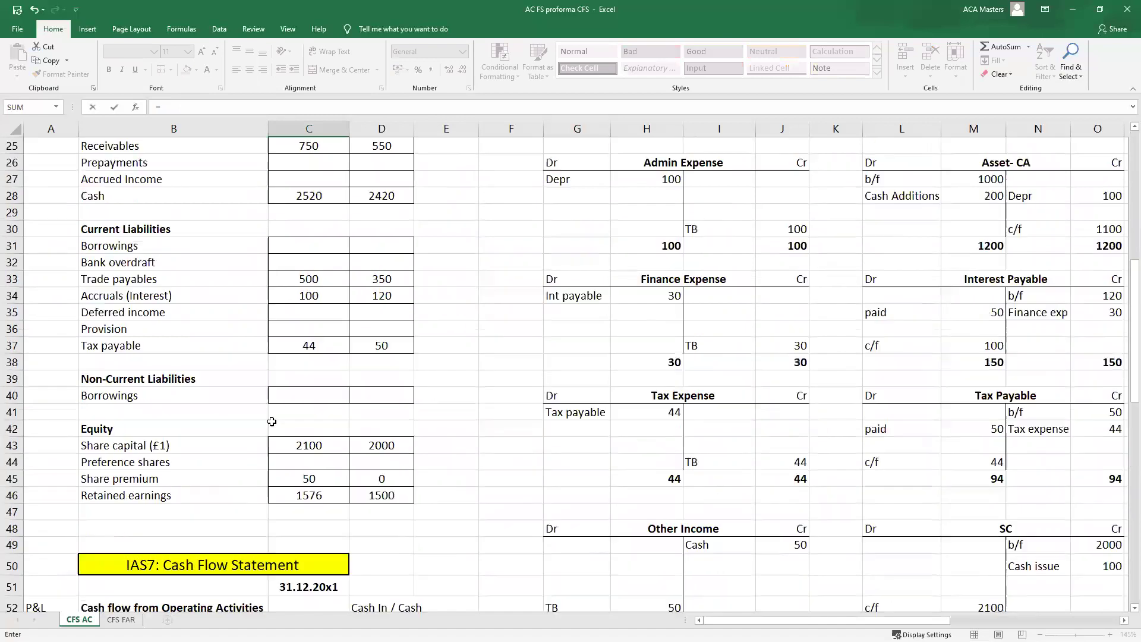
pyautogui.scroll(8, 271, 422)
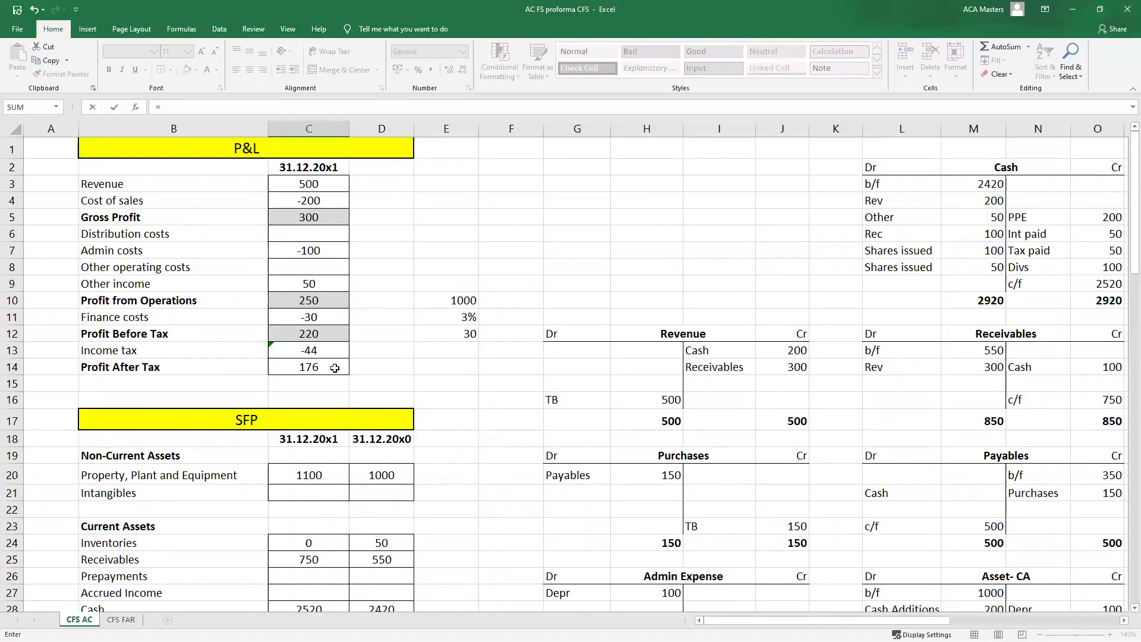
pyautogui.write('-')
pyautogui.click(329, 317)
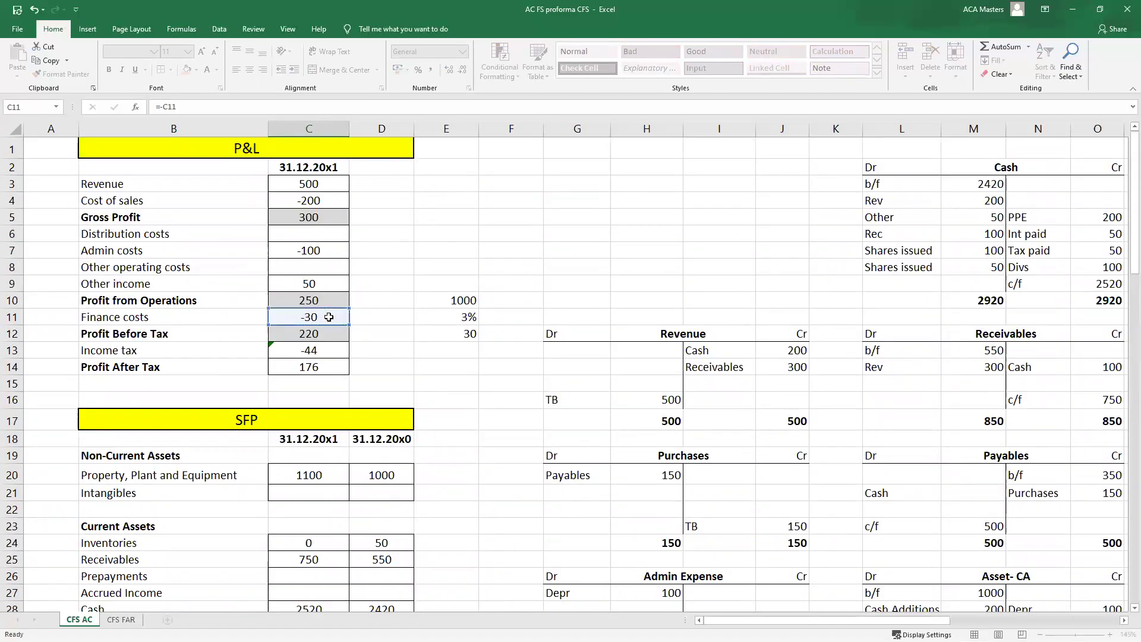
pyautogui.press('Return')
# - Compare the P&L Finance costs with the Interest add-back and inspect the SUM formula behind Cash from Operations
pyautogui.scroll(9, 329, 317)
pyautogui.click(308, 312)
pyautogui.moveTo(264, 292); pyautogui.dragTo(273, 291)
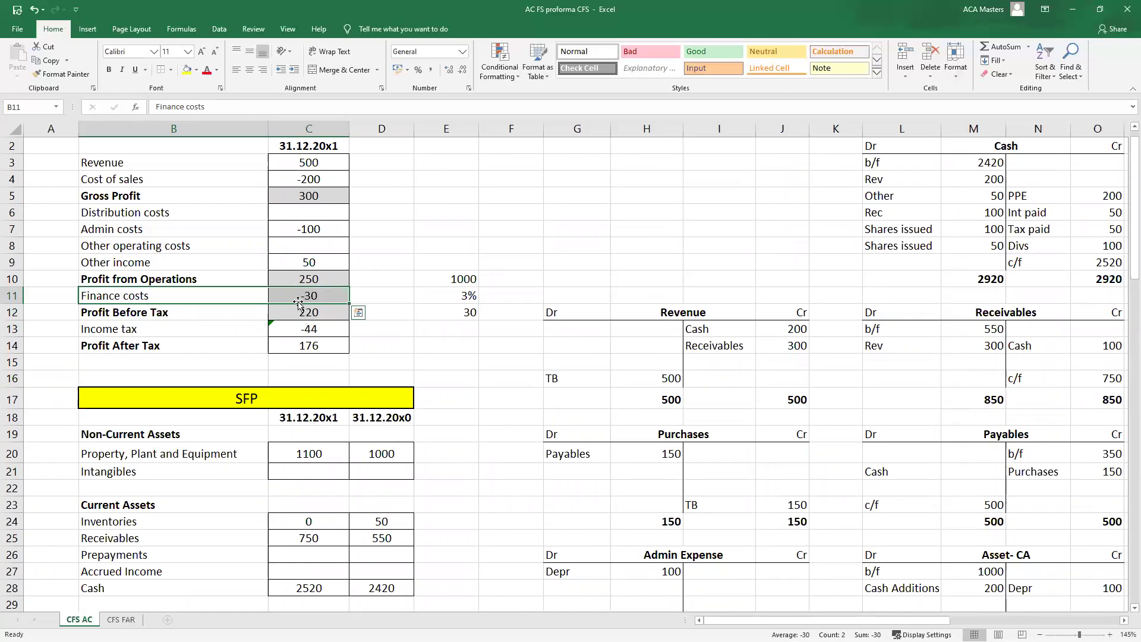
pyautogui.scroll(-16, 276, 314)
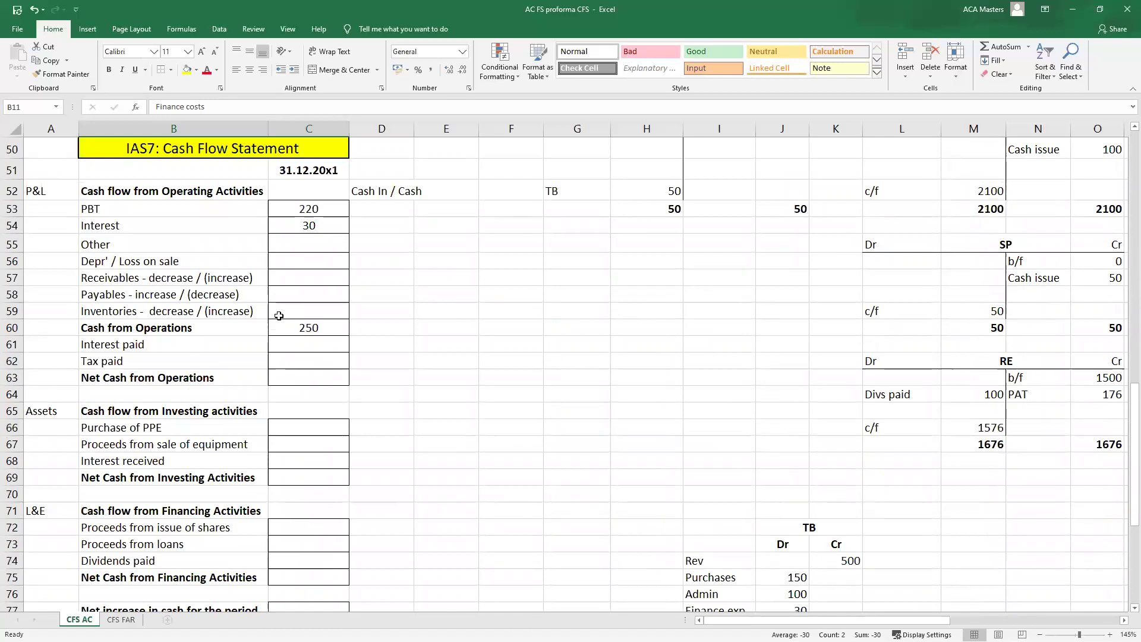
pyautogui.doubleClick(314, 329)
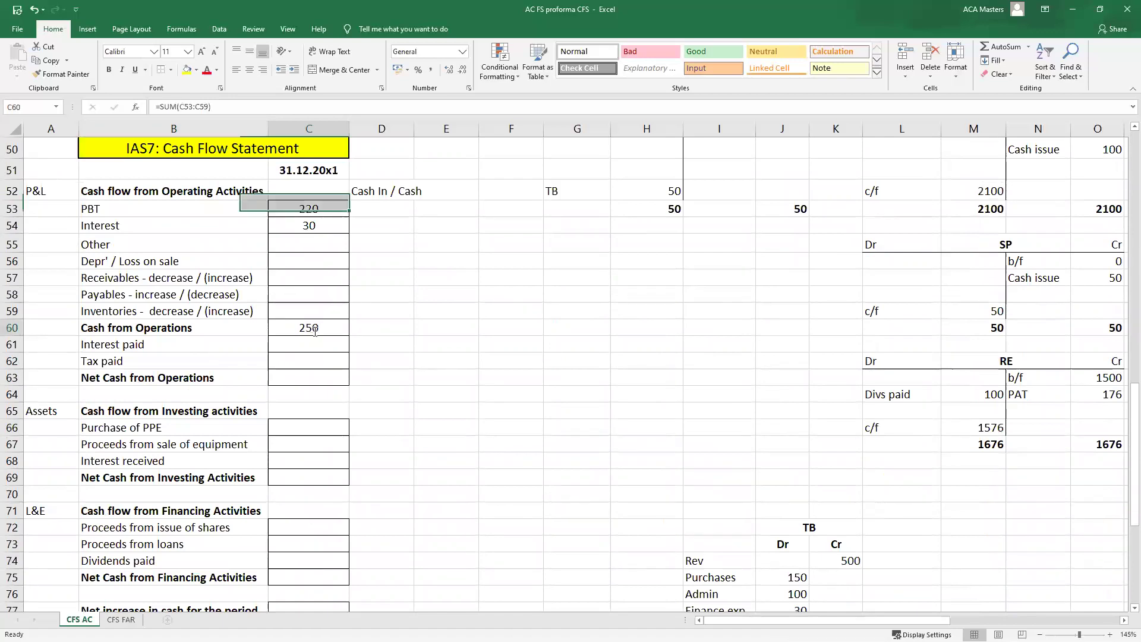
pyautogui.press('Escape')
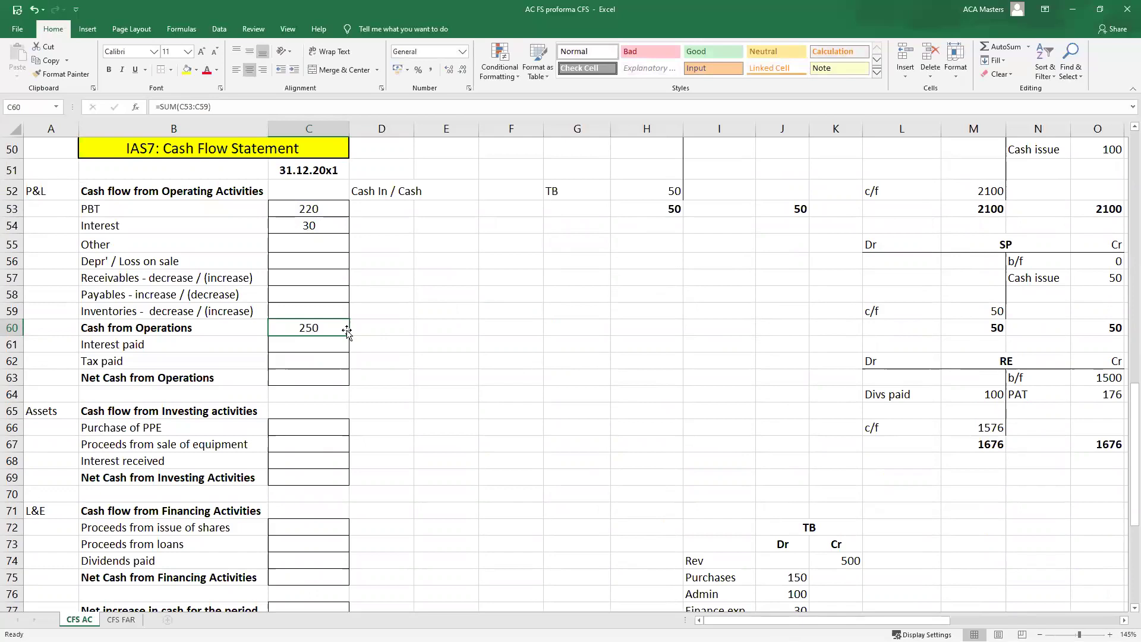
pyautogui.scroll(16, 342, 318)
pyautogui.moveTo(256, 316); pyautogui.dragTo(310, 320)
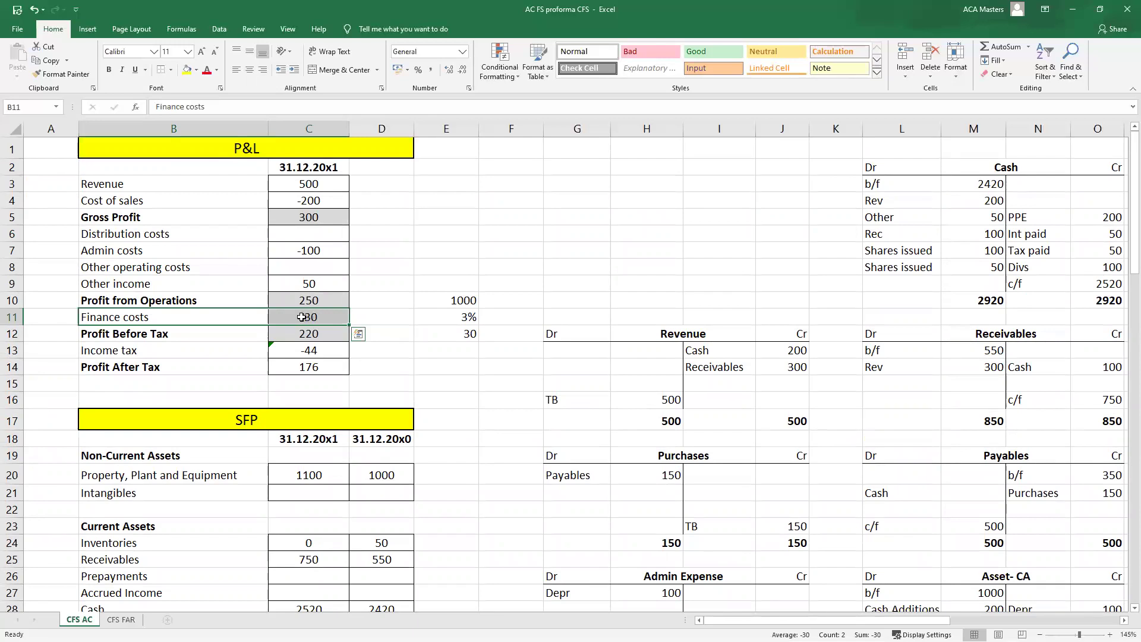
pyautogui.scroll(-14, 320, 341)
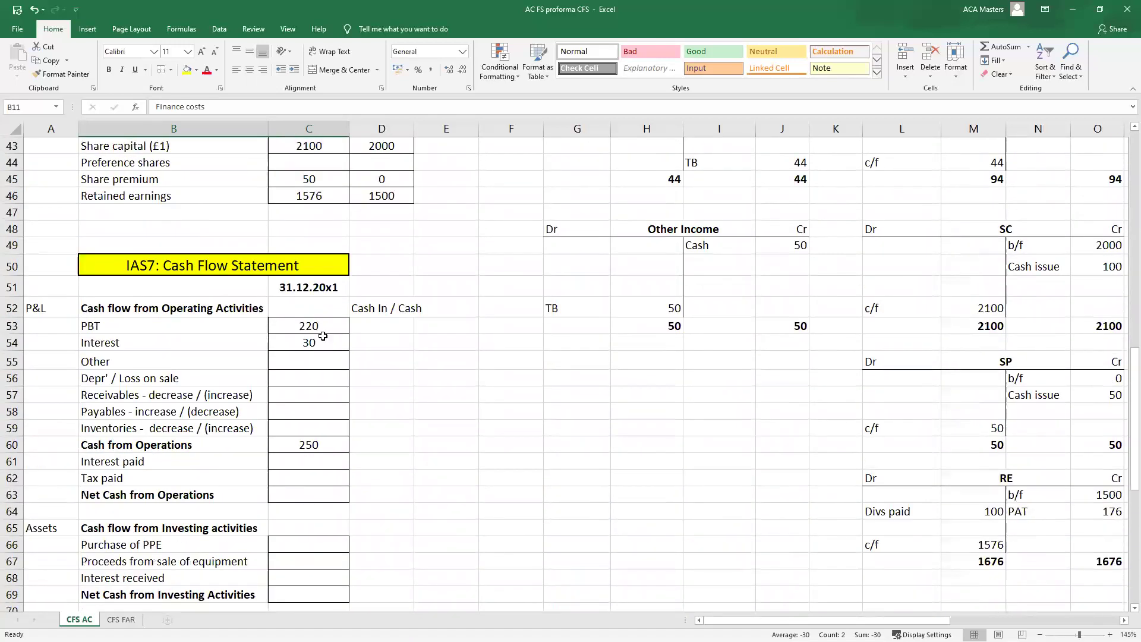
pyautogui.scroll(-2, 319, 341)
pyautogui.click(320, 341)
pyautogui.hotkey('alt', '=')
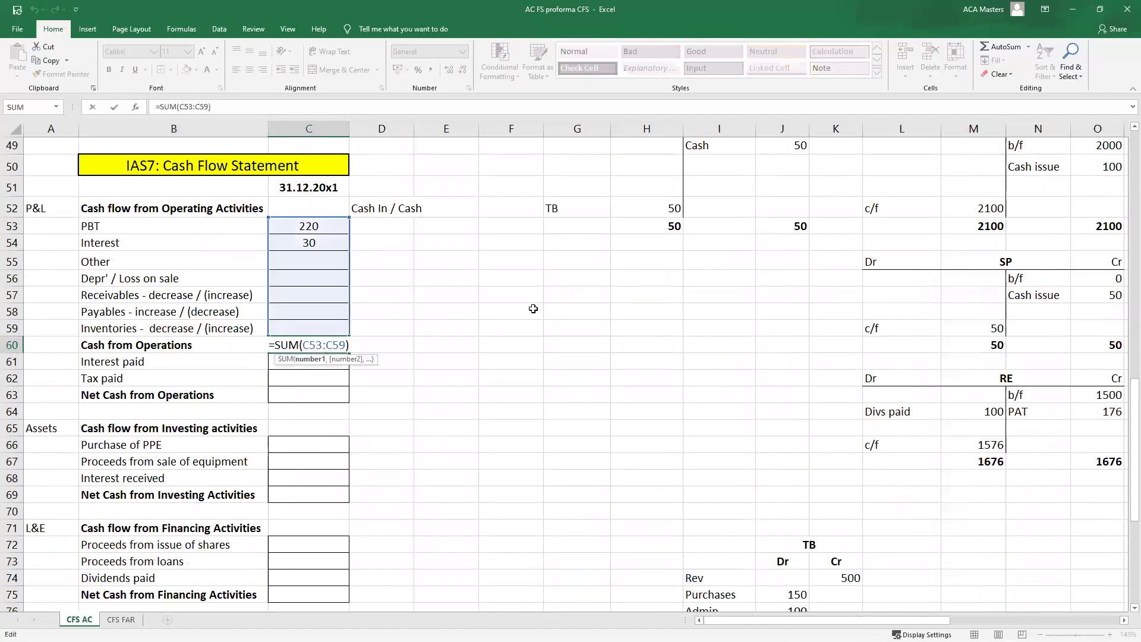
pyautogui.hotkey('ctrl', 'Return')
# - Review the P&L Other income line and set the rate in E11 of the interest calculation to 5%
pyautogui.scroll(16, 335, 291)
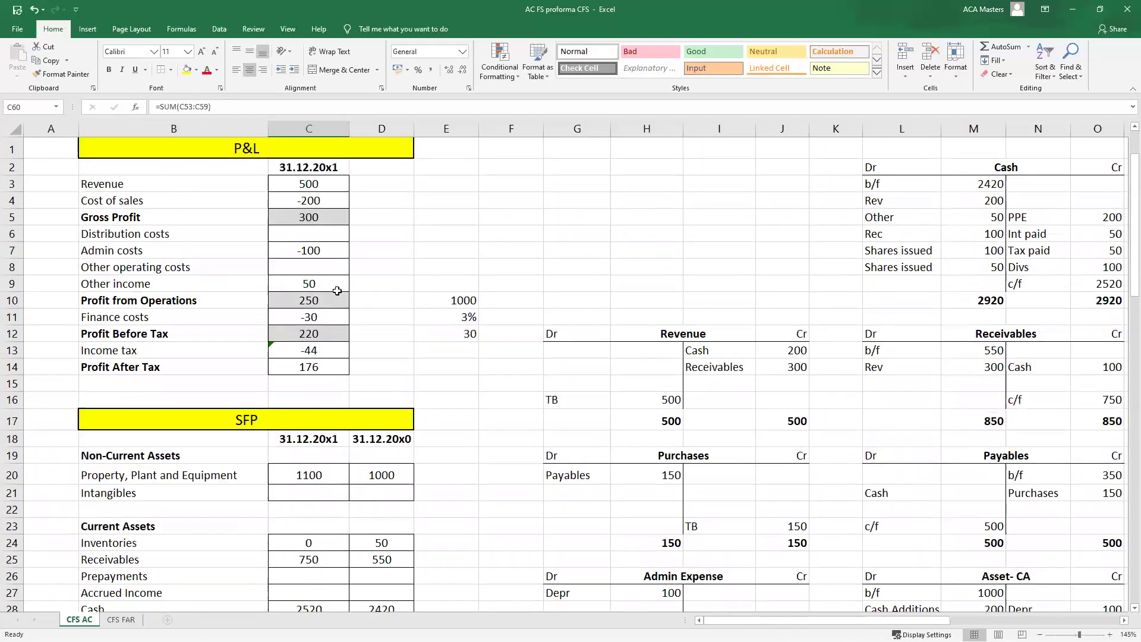
pyautogui.moveTo(223, 284); pyautogui.dragTo(288, 288)
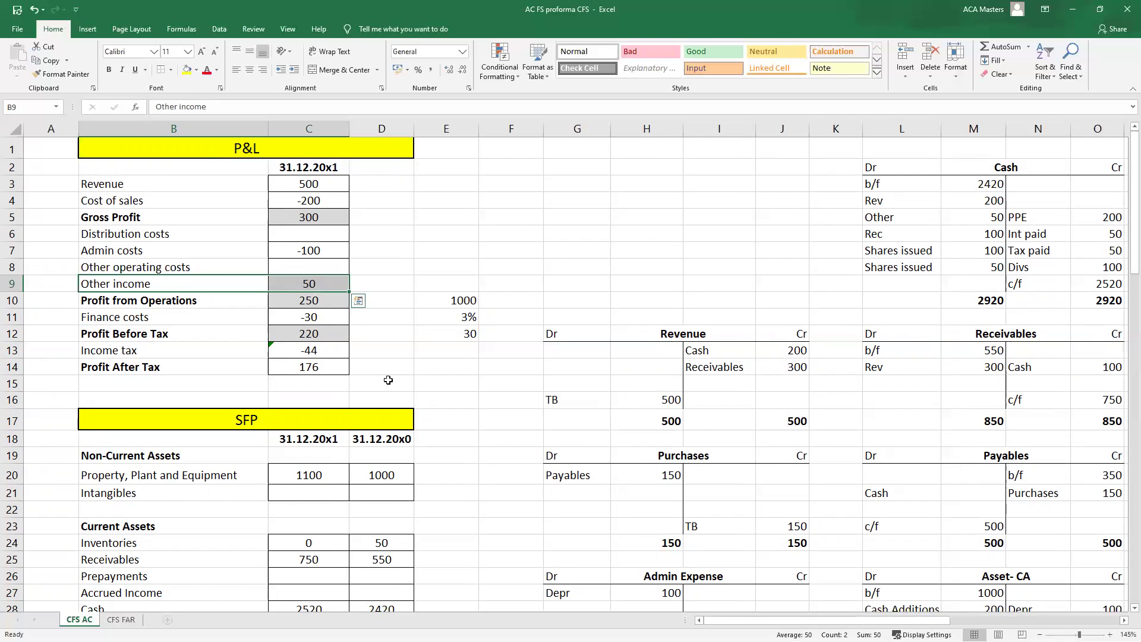
pyautogui.click(458, 318)
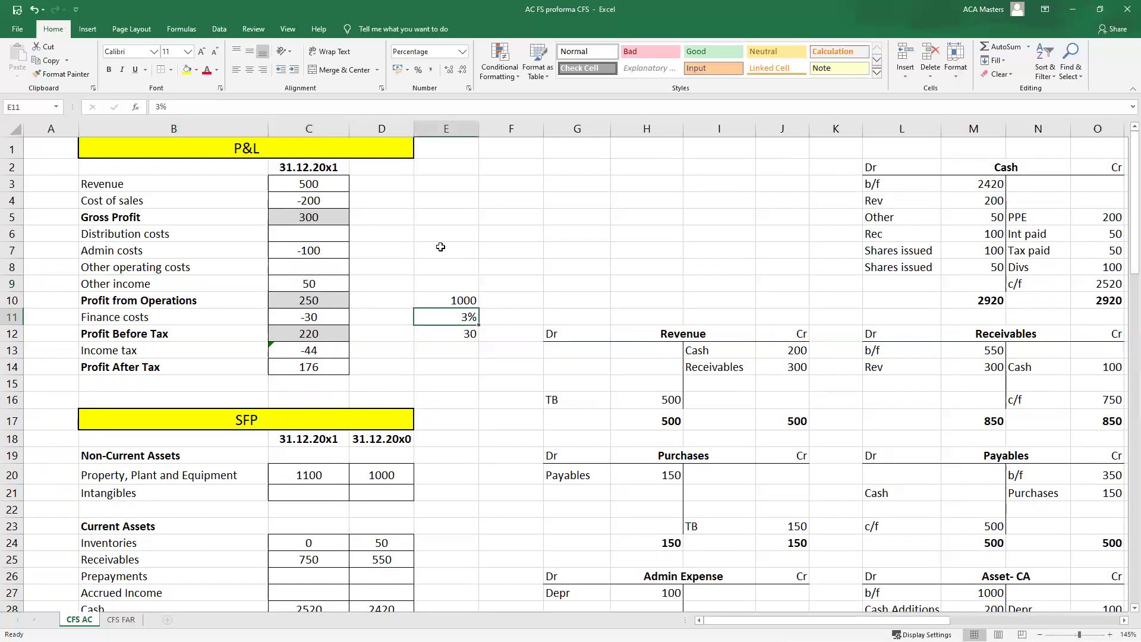
pyautogui.write('5')
pyautogui.press('Return')
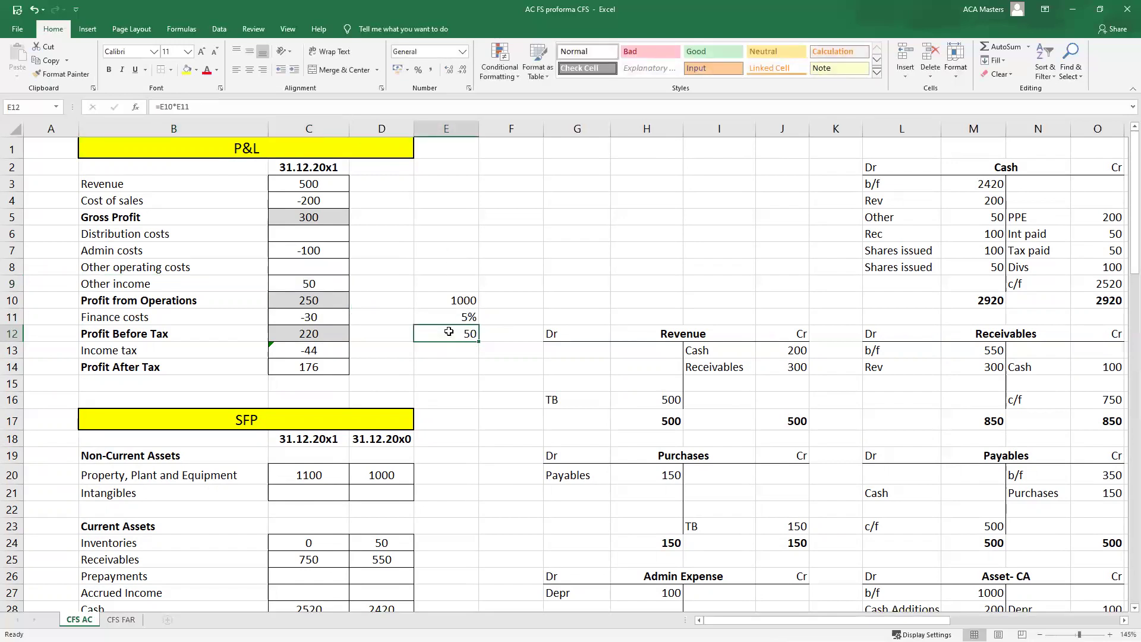
pyautogui.moveTo(453, 331); pyautogui.dragTo(447, 299)
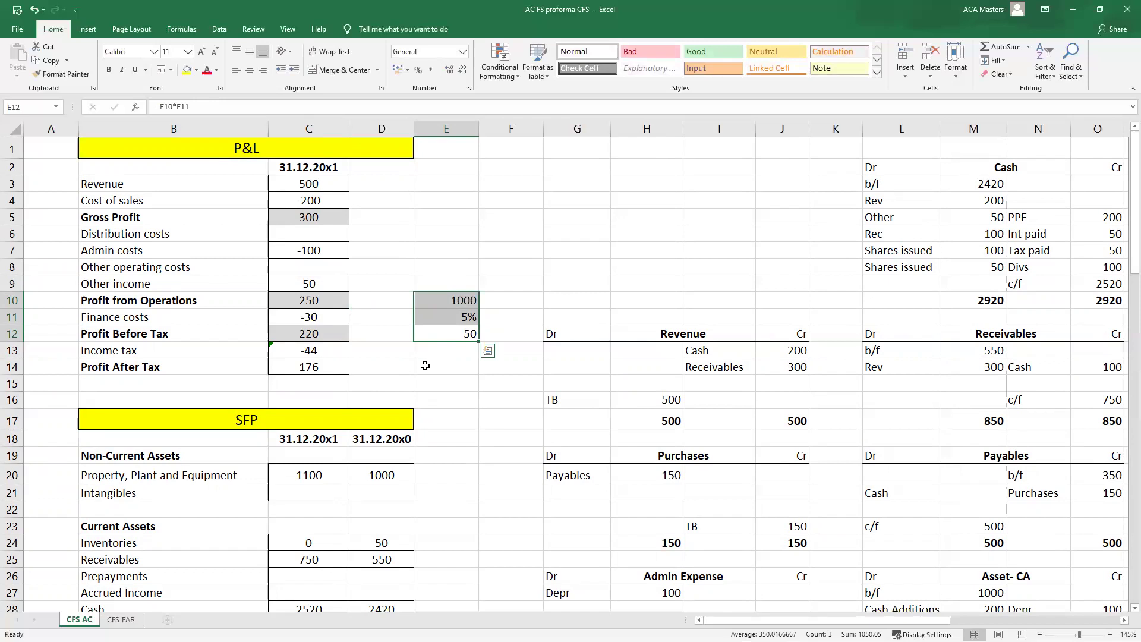
# - Examine the Profit from Operations SUM formula in the P&L and compare it with PBT and Cash from Operations in the cash flow statement
pyautogui.scroll(-2, 382, 309)
pyautogui.scroll(2, 383, 303)
pyautogui.click(317, 333)
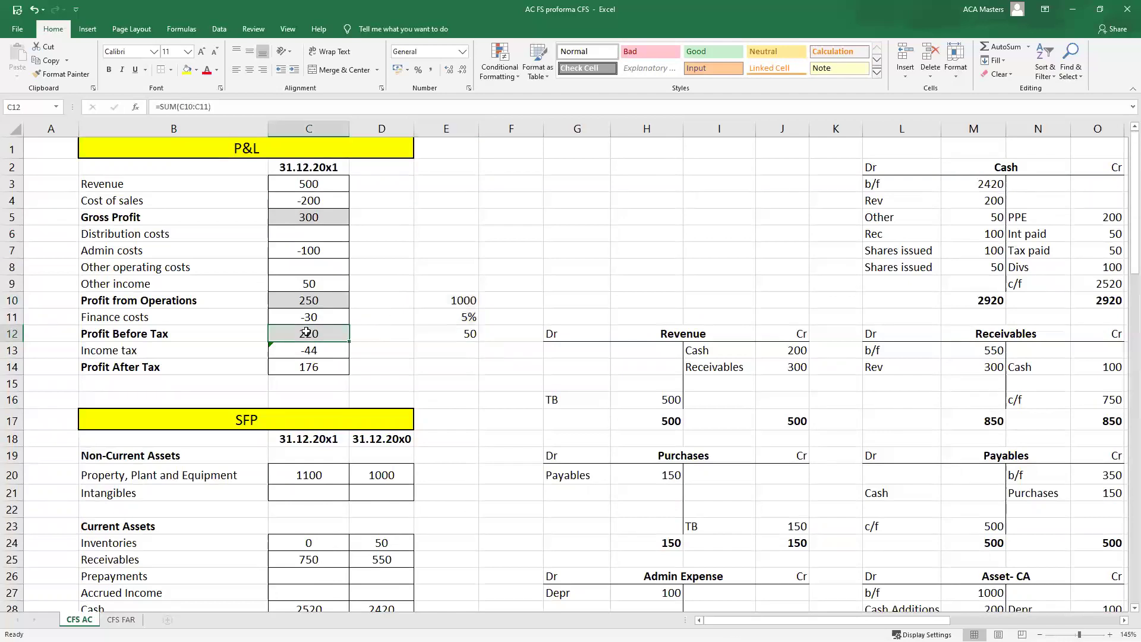
pyautogui.doubleClick(323, 300)
pyautogui.press('Escape')
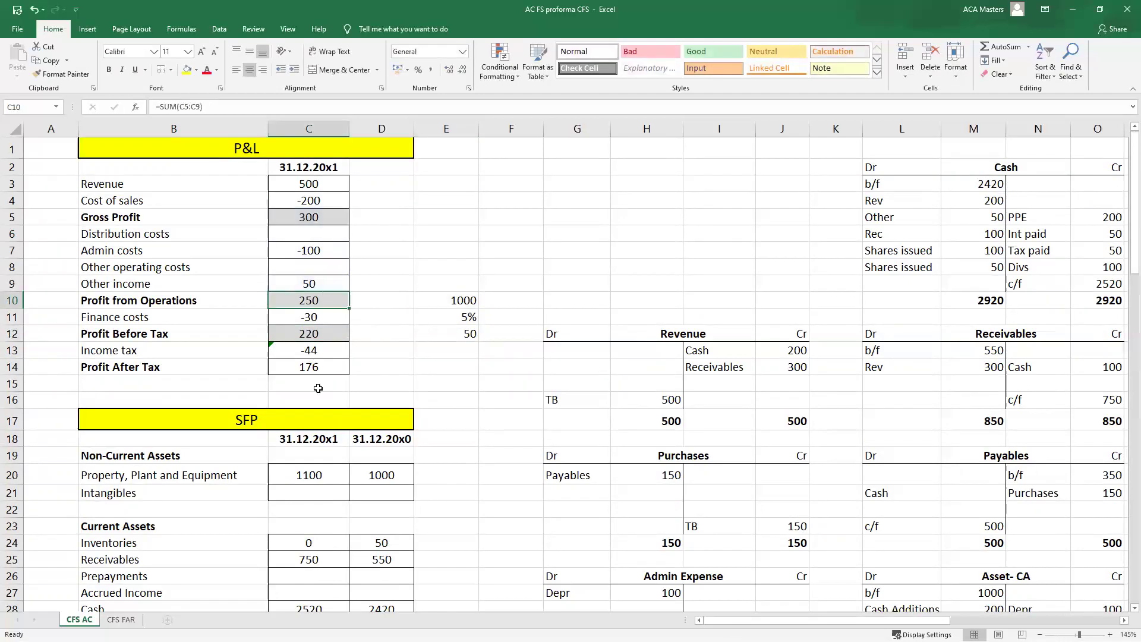
pyautogui.scroll(-2, 333, 438)
pyautogui.scroll(-14, 335, 439)
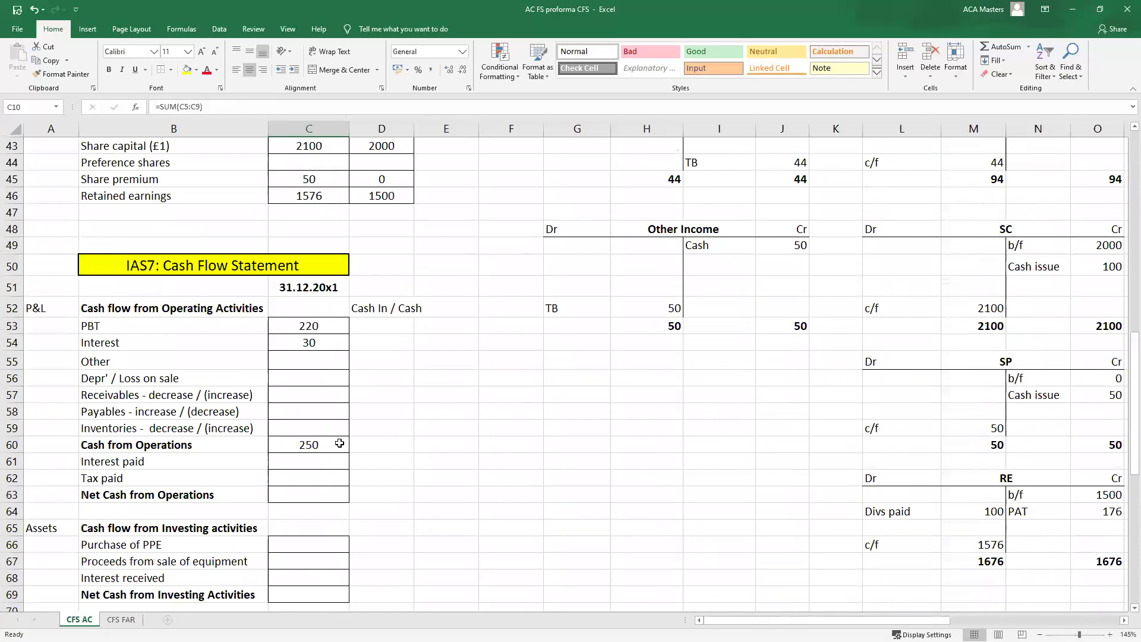
pyautogui.moveTo(237, 227); pyautogui.dragTo(342, 226)
pyautogui.moveTo(231, 344); pyautogui.dragTo(283, 346)
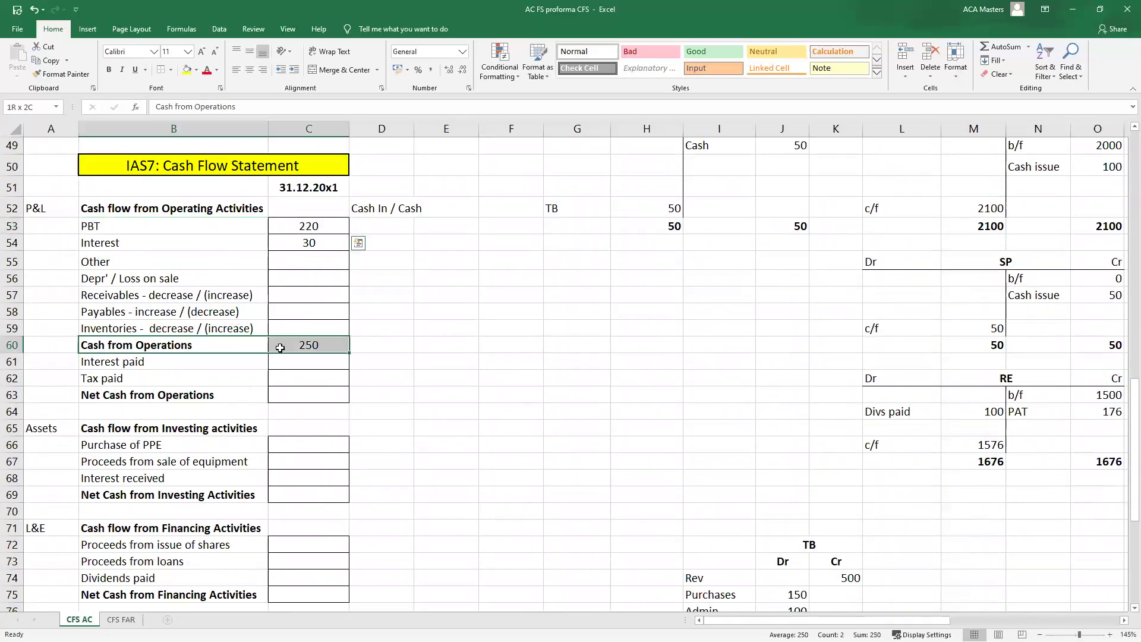
# - Rename the cash flow statement's Other line to "Other Income" and enter -50 as its adjustment in C55
pyautogui.click(201, 264)
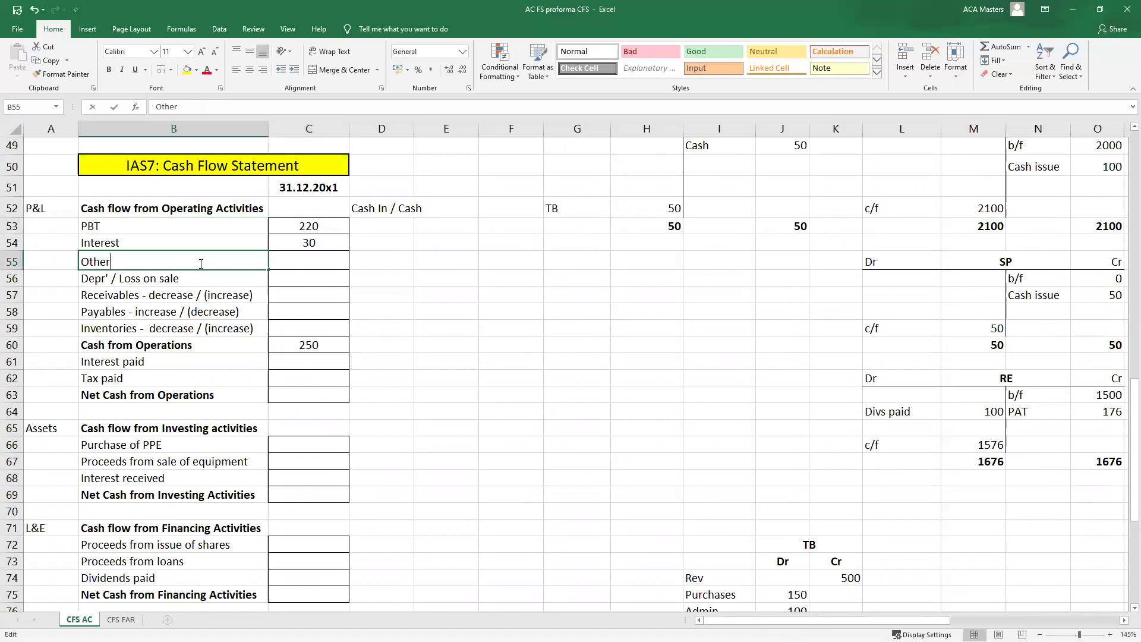
pyautogui.doubleClick(201, 264)
pyautogui.write('Income')
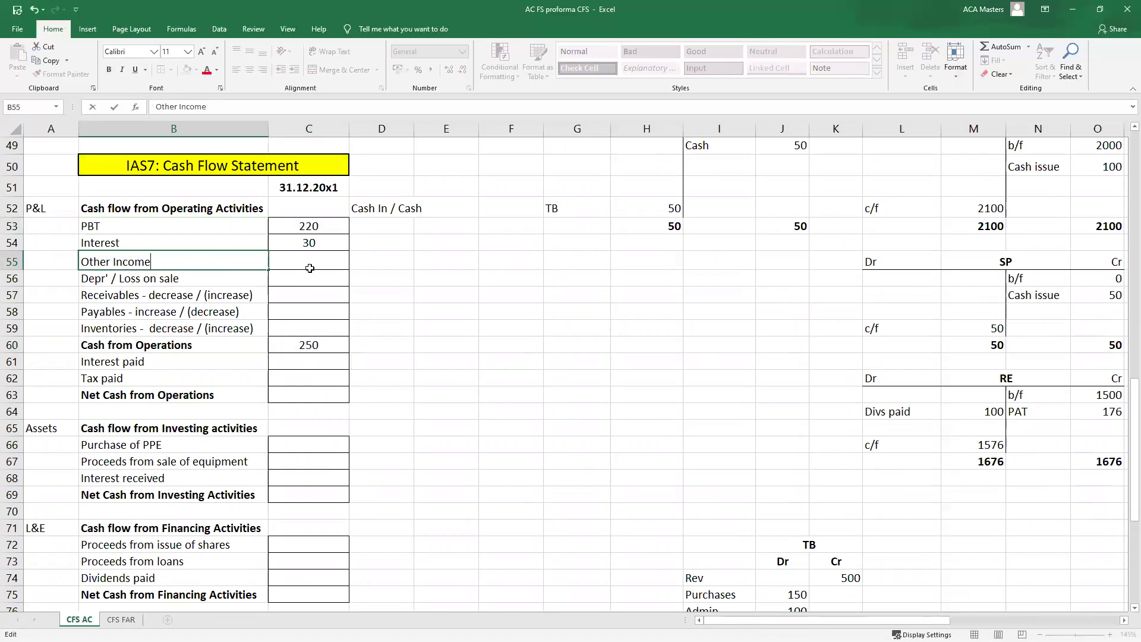
pyautogui.click(293, 256)
pyautogui.write('-50')
pyautogui.press('Return')
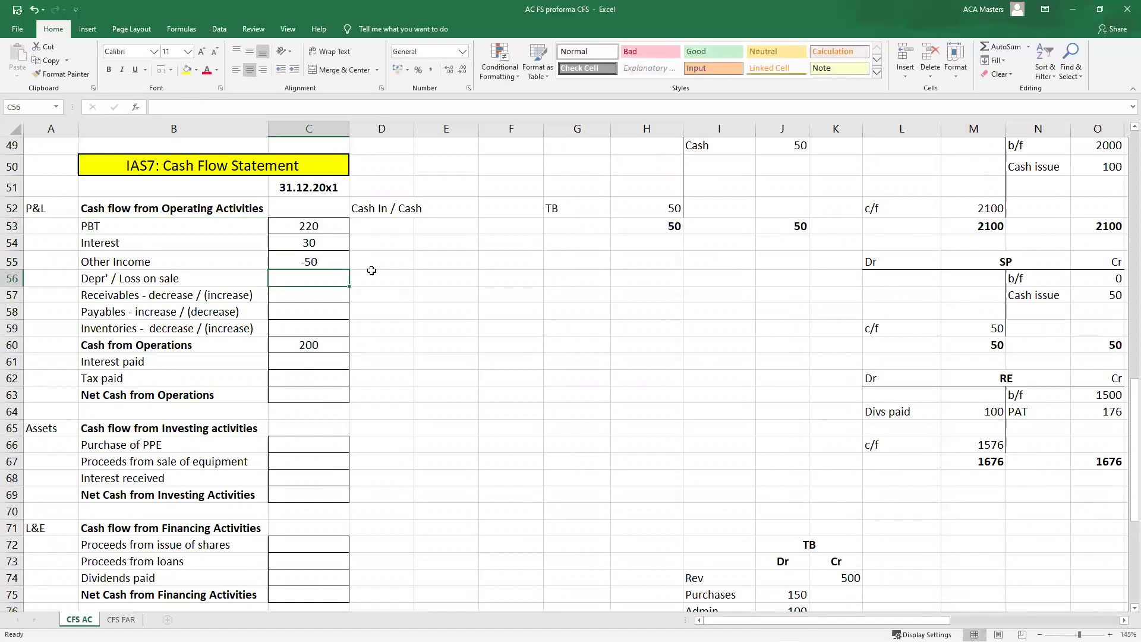
# - Review the P&L lines from Revenue down to Admin costs as the source of the depreciation adjustment
pyautogui.scroll(14, 345, 307)
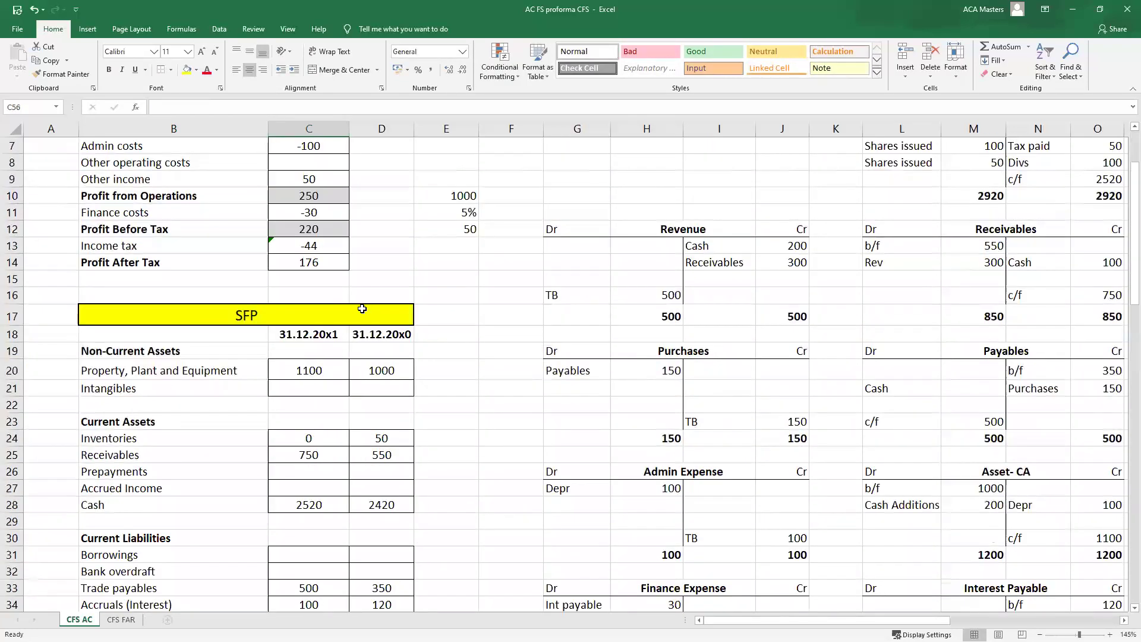
pyautogui.scroll(2, 362, 308)
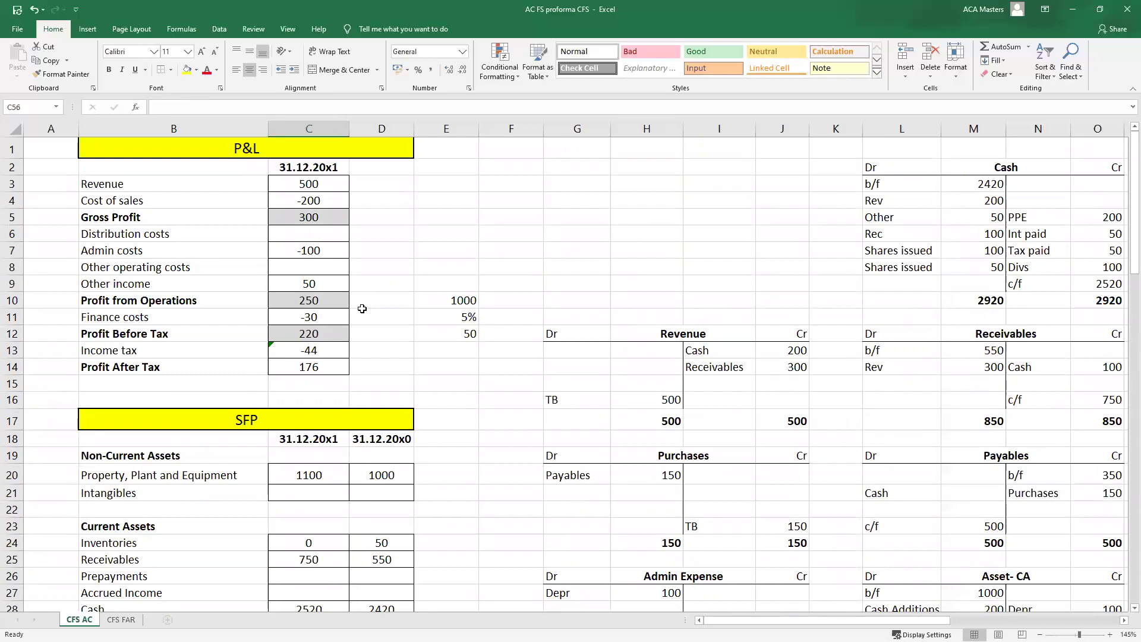
pyautogui.moveTo(219, 250); pyautogui.dragTo(304, 186)
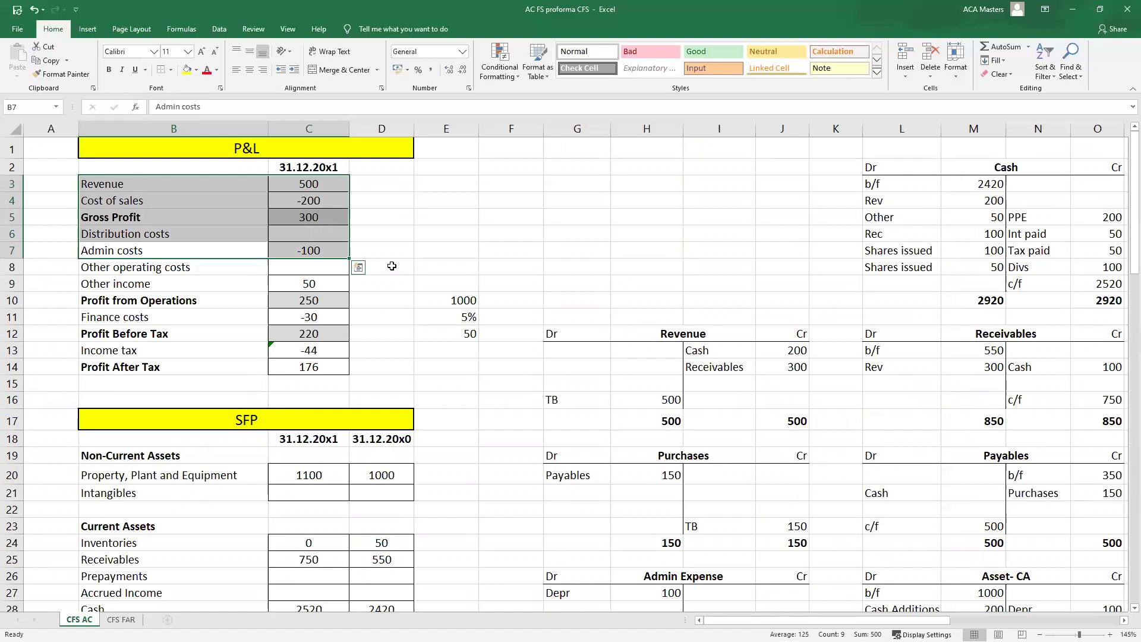
pyautogui.moveTo(266, 255); pyautogui.dragTo(286, 252)
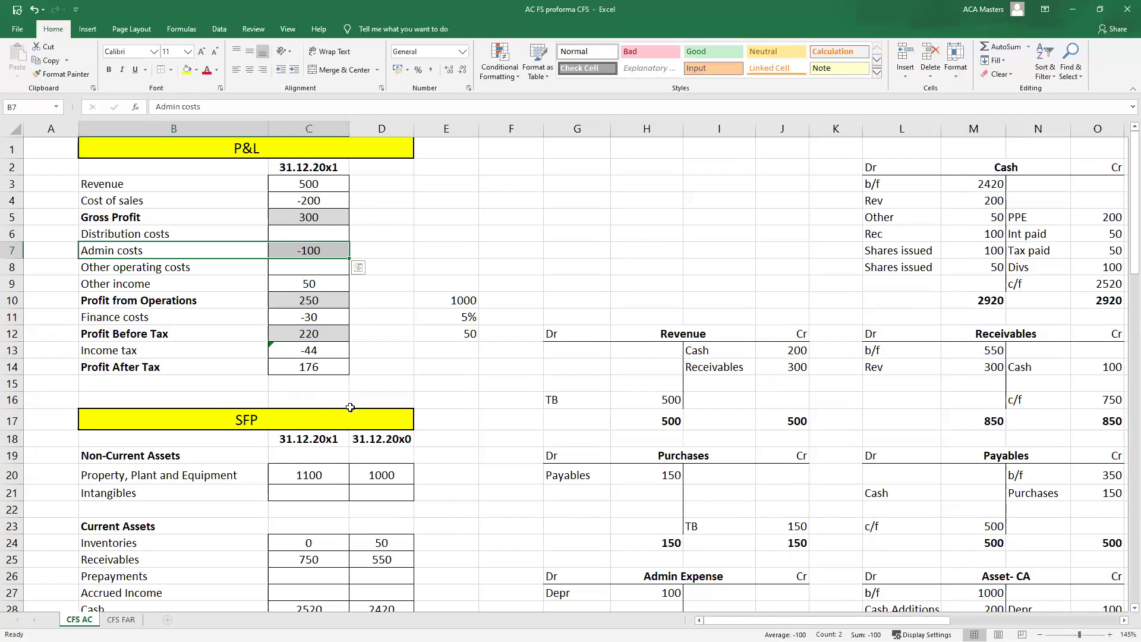
# - Compare the P&L Admin costs with the SFP's Property, Plant and Equipment balances for both years
pyautogui.scroll(-4, 319, 353)
pyautogui.scroll(-2, 319, 353)
pyautogui.scroll(6, 265, 415)
pyautogui.click(239, 252)
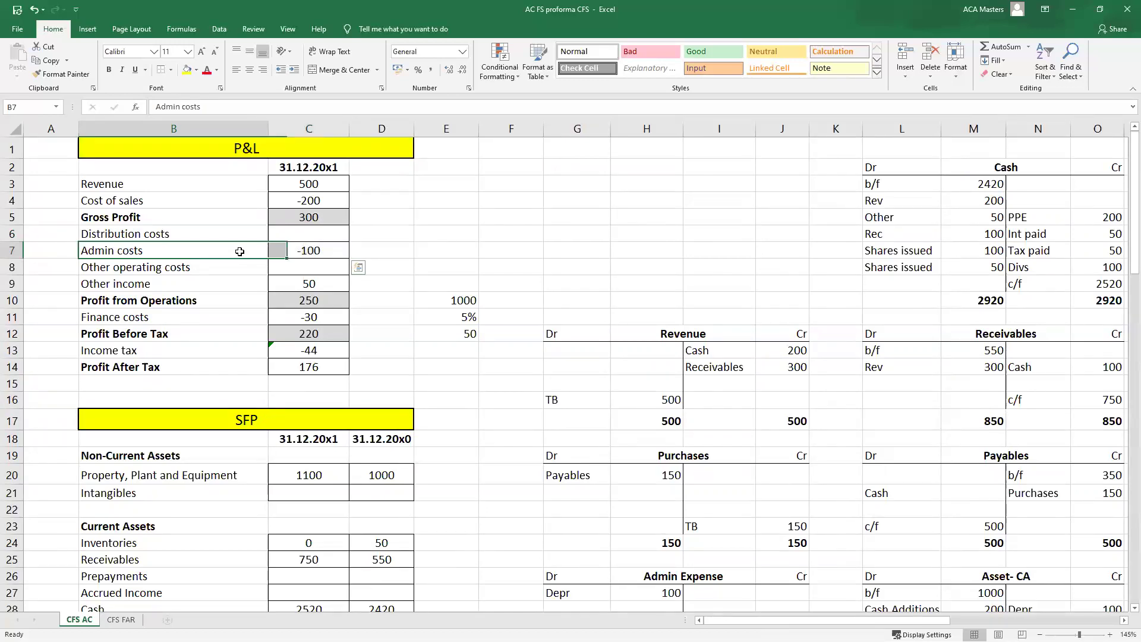
pyautogui.scroll(-3, 265, 321)
pyautogui.moveTo(205, 326); pyautogui.dragTo(379, 305)
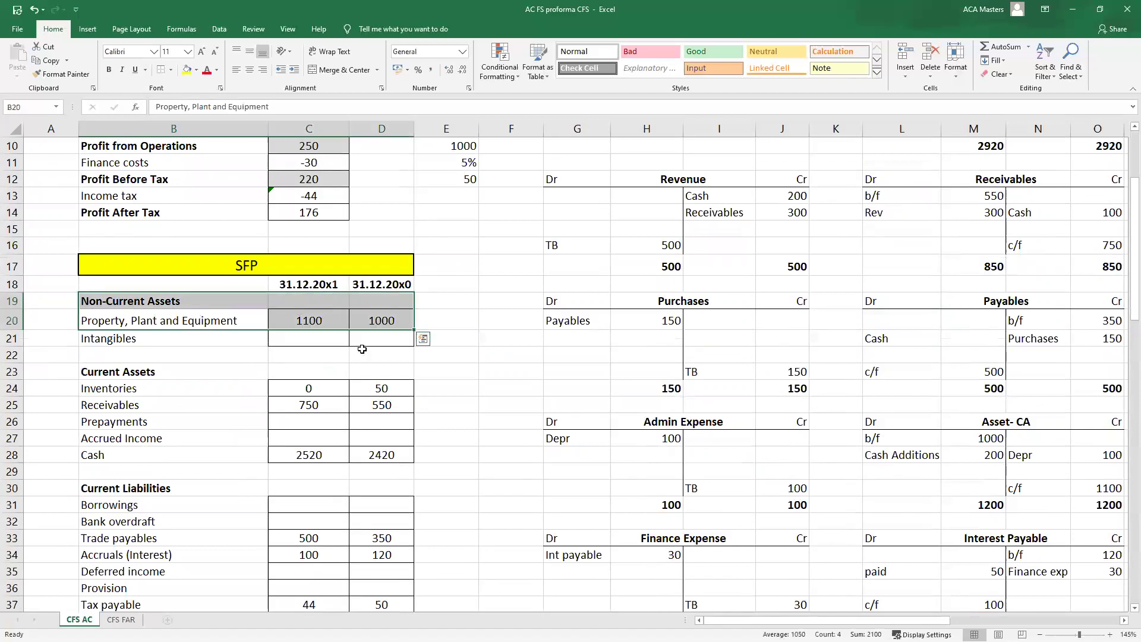
pyautogui.scroll(3, 362, 349)
pyautogui.moveTo(226, 252); pyautogui.dragTo(277, 249)
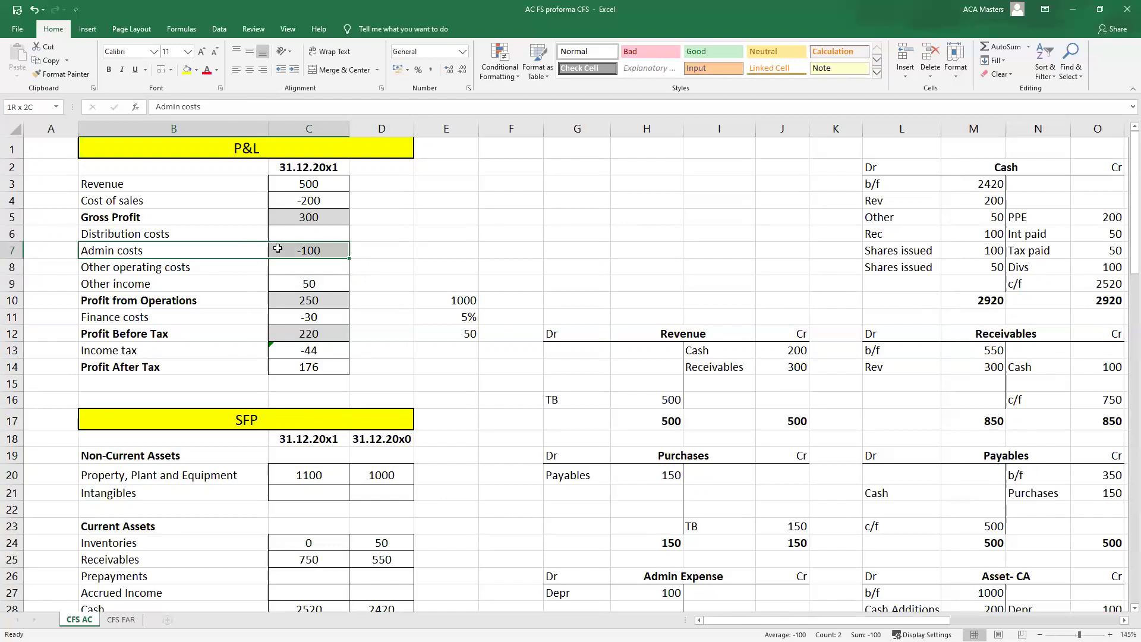
pyautogui.moveTo(278, 248); pyautogui.dragTo(277, 248)
pyautogui.click(405, 476)
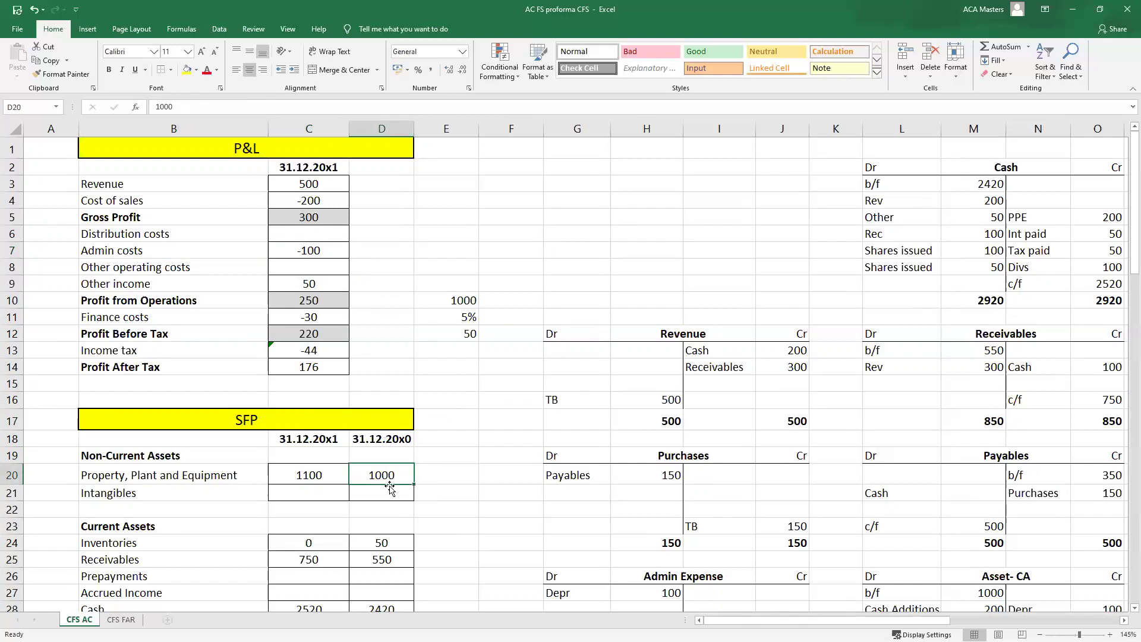
# - Examine the P&L operating cost lines around Admin costs and inspect the Profit Before Tax cell
pyautogui.moveTo(196, 253); pyautogui.dragTo(292, 253)
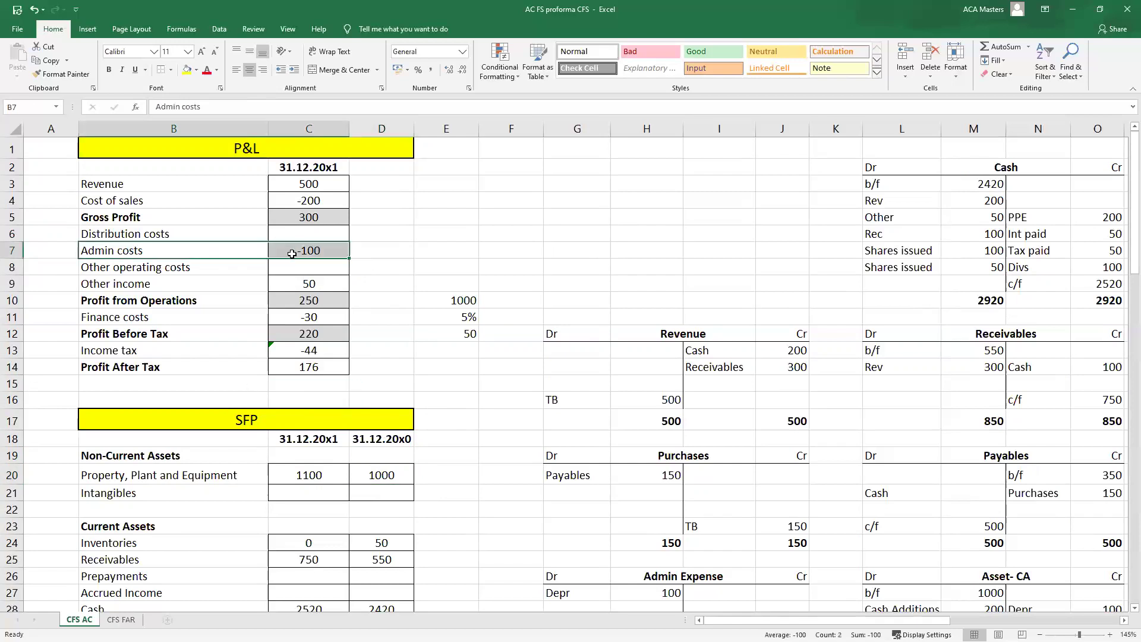
pyautogui.moveTo(219, 256); pyautogui.dragTo(323, 262)
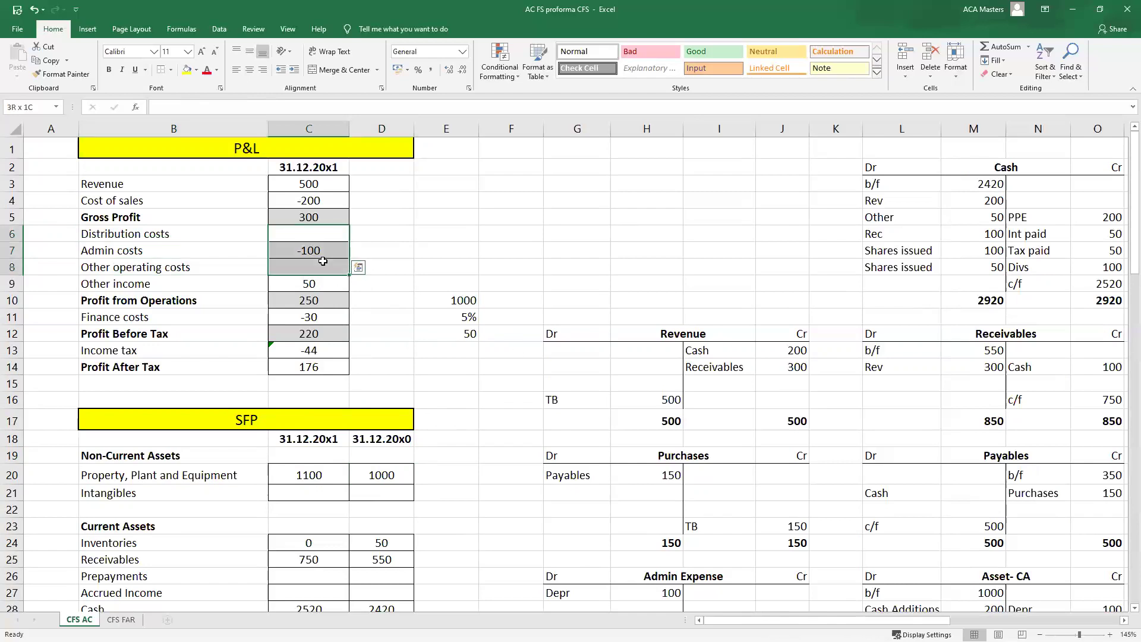
pyautogui.click(327, 331)
pyautogui.hotkey('alt', '=')
pyautogui.hotkey('ctrl', 'Return')
# - Fill the Depr' / Loss on sale line in C56 with the negated P&L Admin costs from C7
pyautogui.click(313, 256)
pyautogui.scroll(-16, 355, 269)
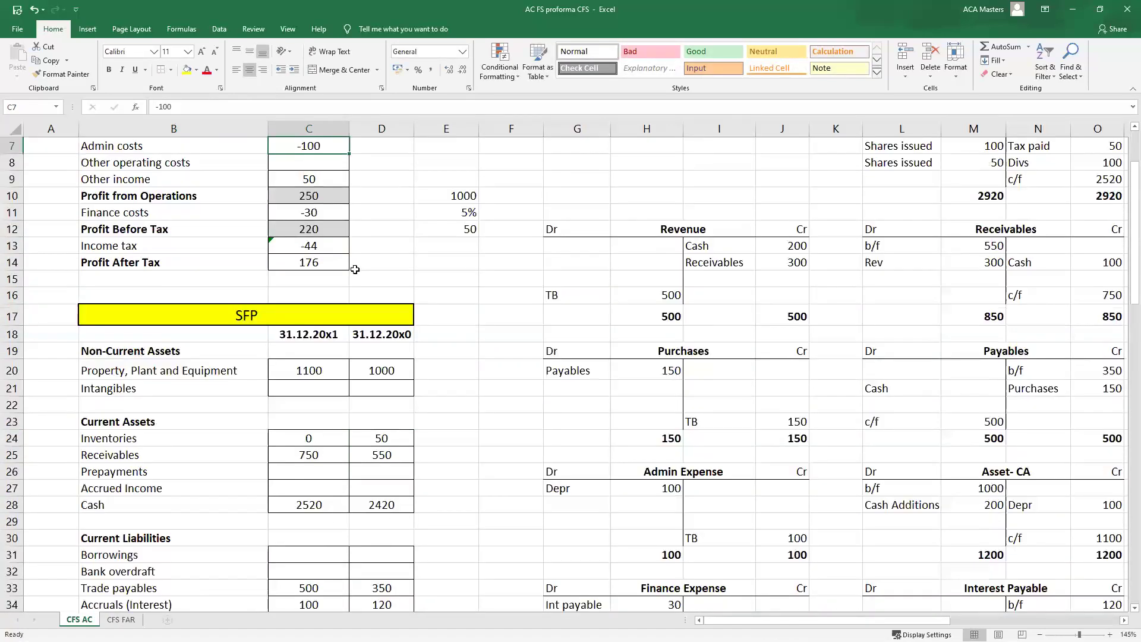
pyautogui.click(331, 279)
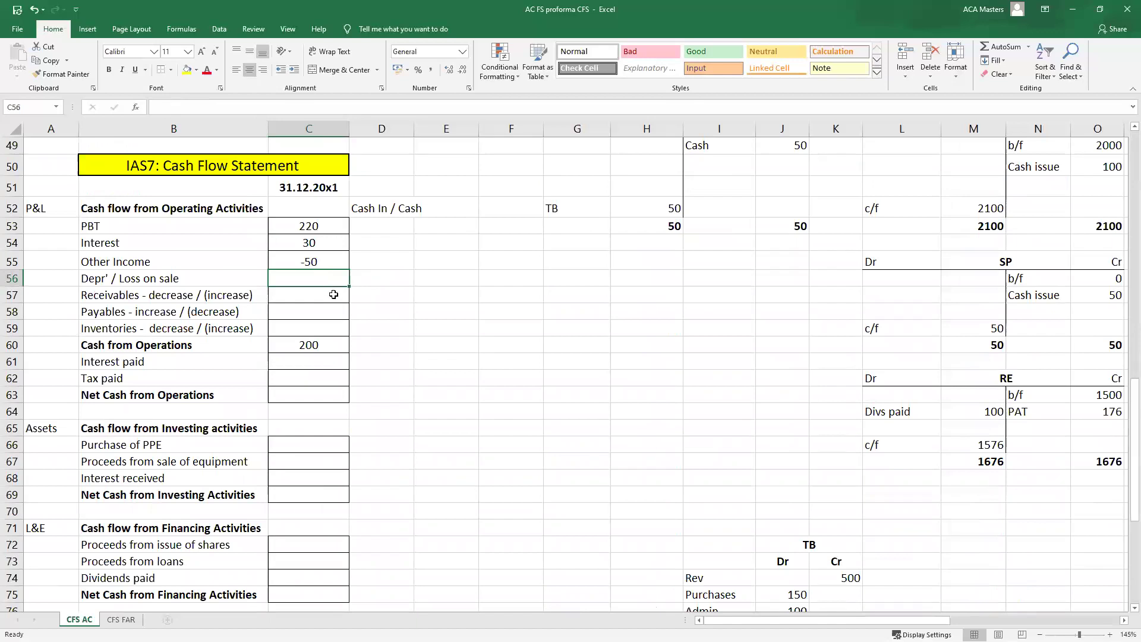
pyautogui.write('-')
pyautogui.scroll(16, 327, 276)
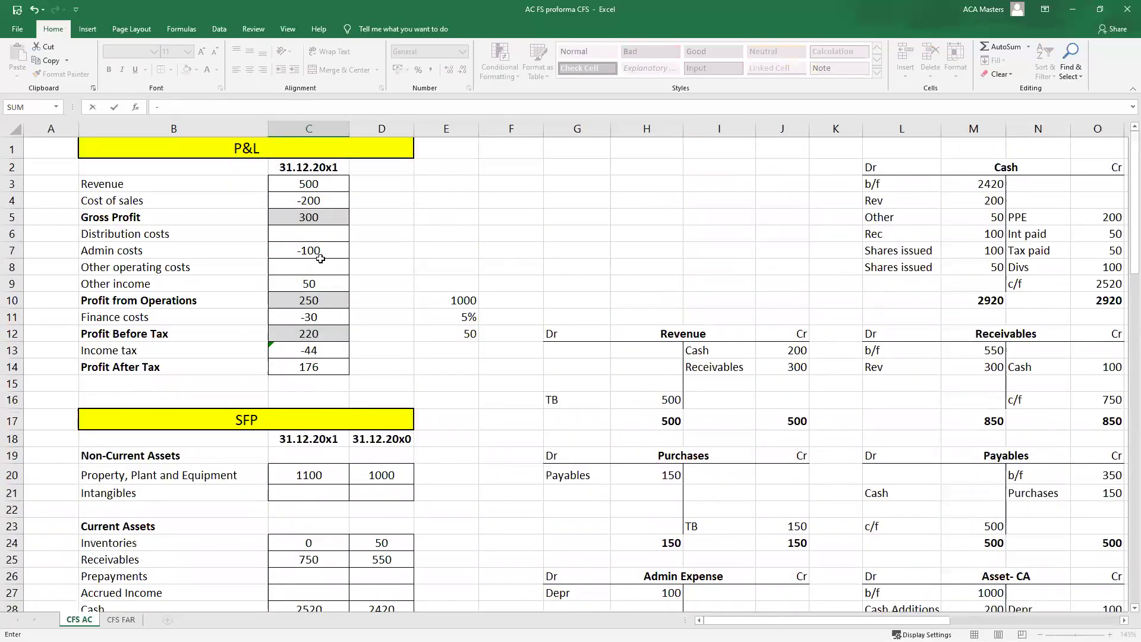
pyautogui.click(320, 255)
pyautogui.press('Return')
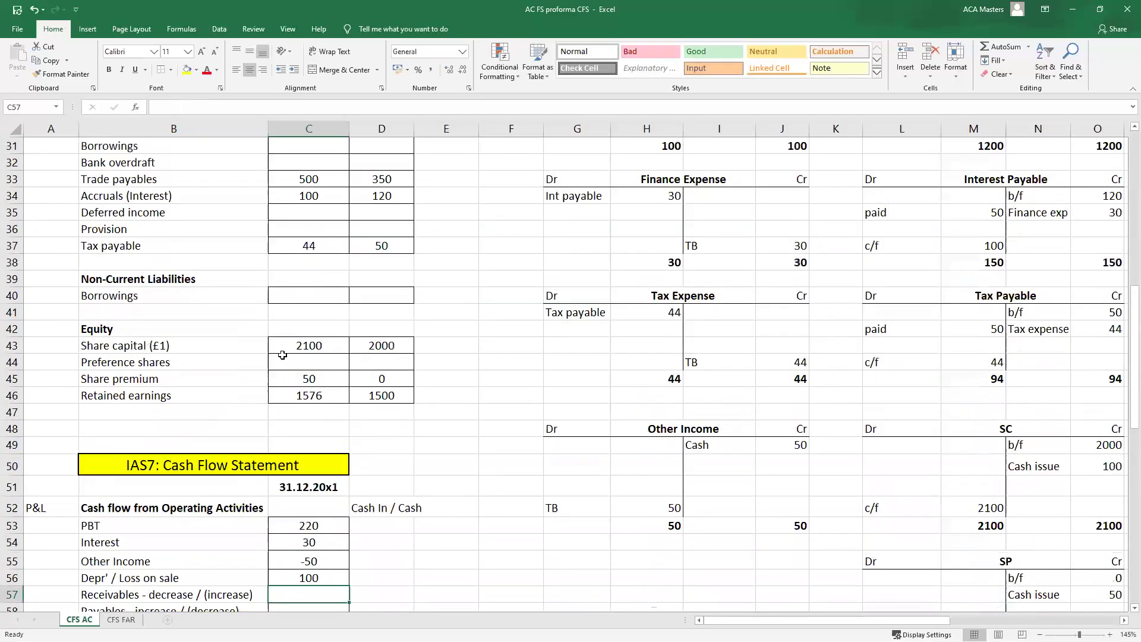
# - Trace the SFP's opening and closing Property, Plant and Equipment to the b/f, Cash Additions and c/f entries of the Asset-CA account
pyautogui.scroll(8, 285, 357)
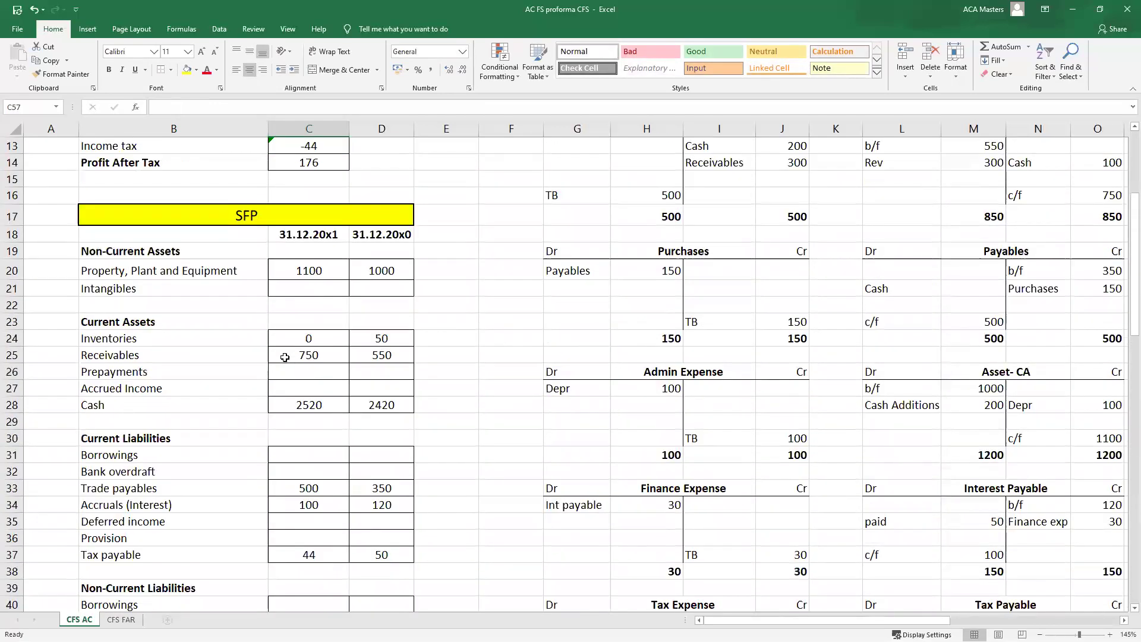
pyautogui.scroll(1, 292, 366)
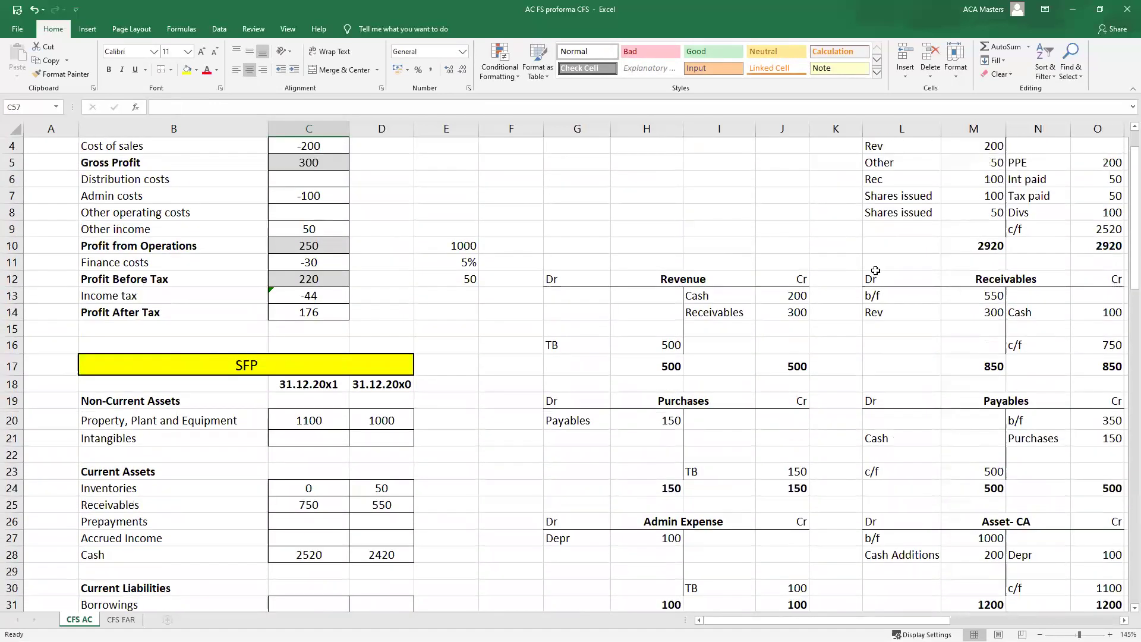
pyautogui.scroll(-3, 875, 270)
pyautogui.scroll(-1, 875, 271)
pyautogui.moveTo(381, 182); pyautogui.dragTo(387, 225)
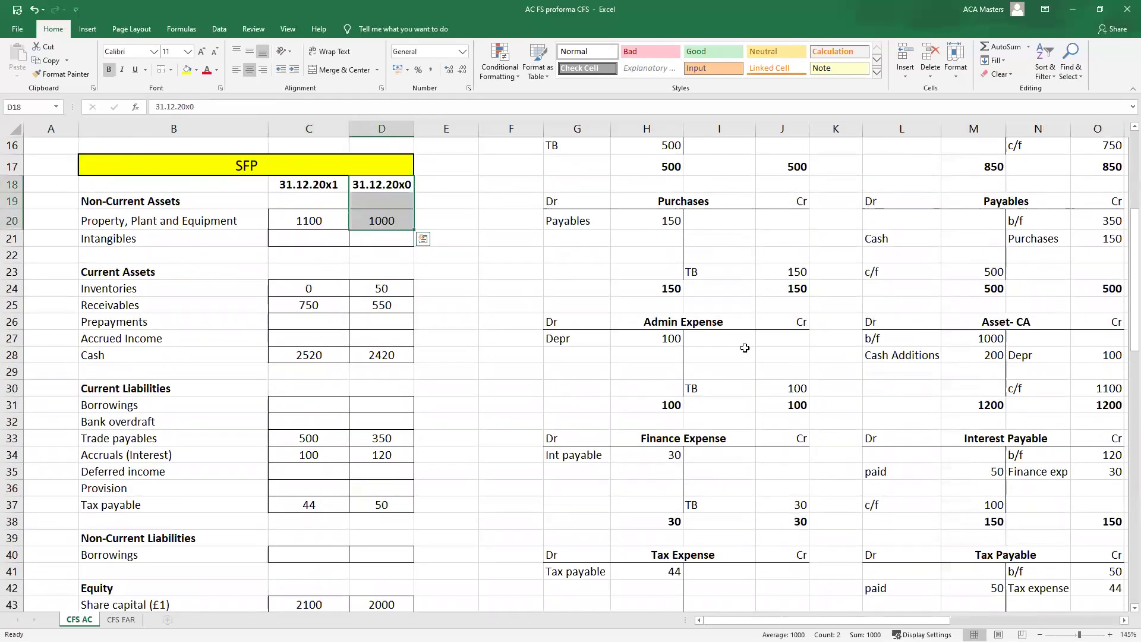
pyautogui.keyDown('ctrl'); pyautogui.moveTo(924, 322); pyautogui.dragTo(972, 341); pyautogui.keyUp('ctrl')
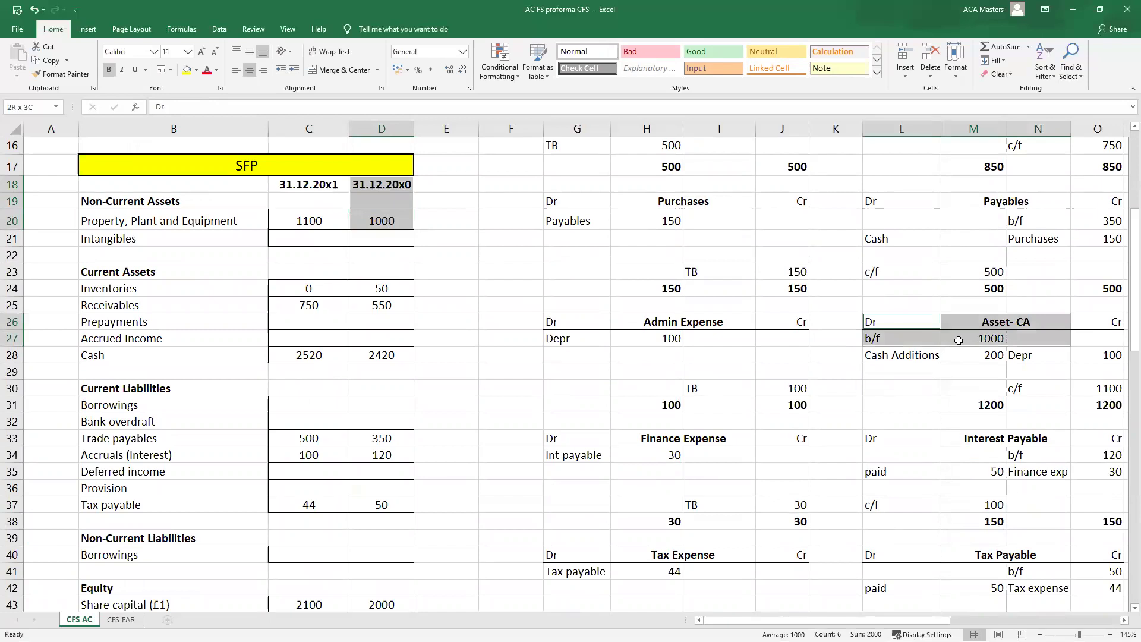
pyautogui.moveTo(898, 338); pyautogui.dragTo(963, 339)
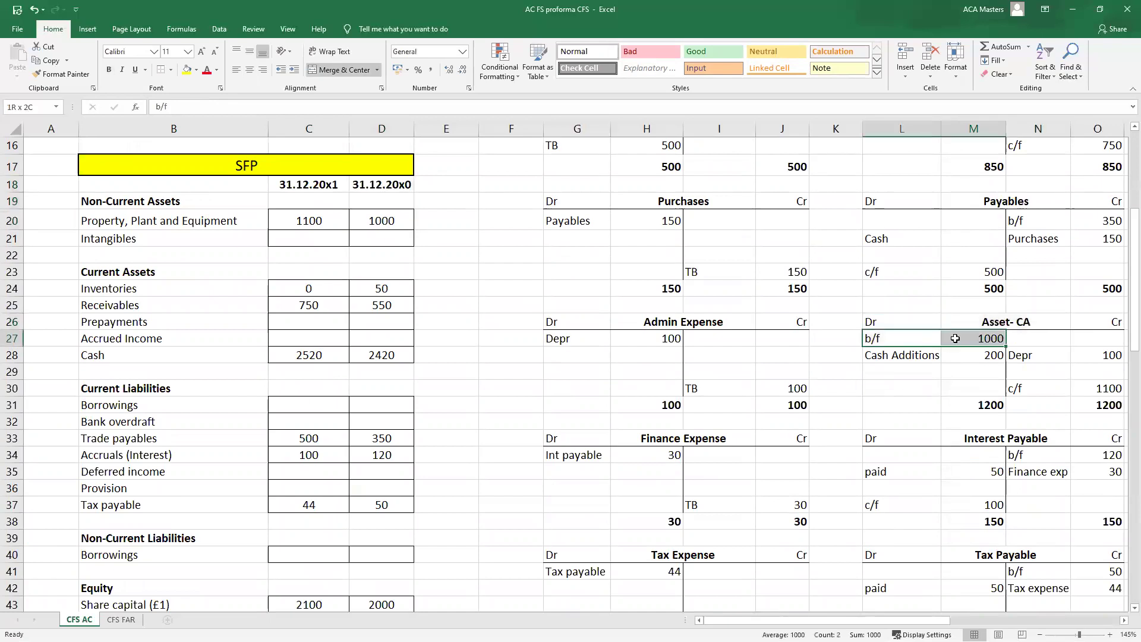
pyautogui.keyDown('ctrl'); pyautogui.click(389, 225); pyautogui.keyUp('ctrl')
pyautogui.keyDown('ctrl'); pyautogui.moveTo(921, 353); pyautogui.dragTo(962, 360); pyautogui.keyUp('ctrl')
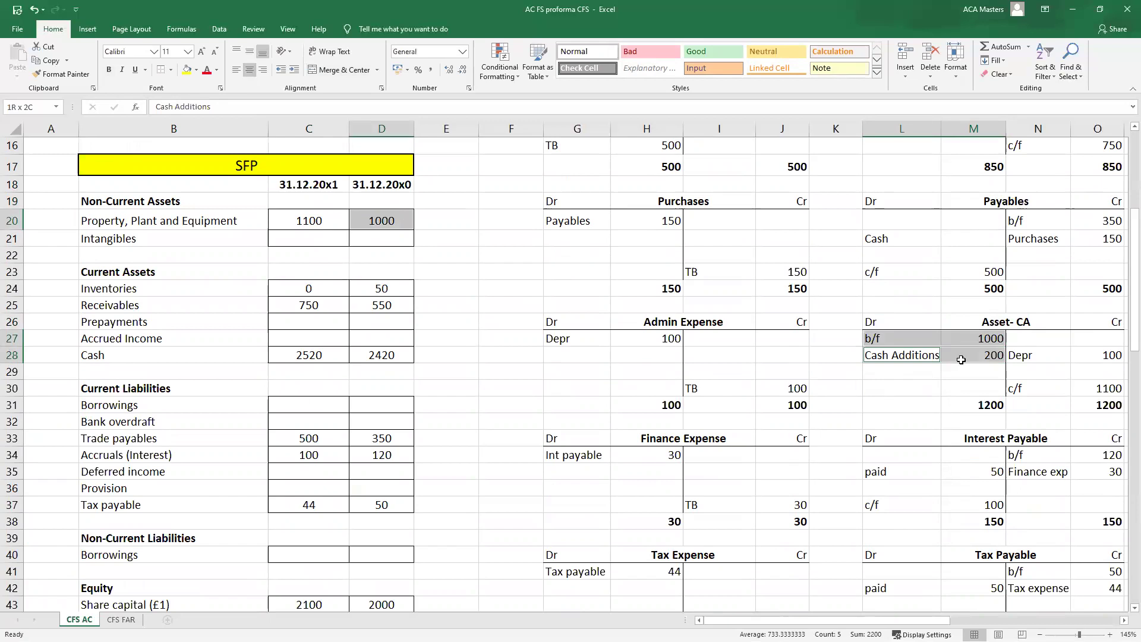
pyautogui.keyDown('ctrl'); pyautogui.moveTo(246, 220); pyautogui.dragTo(292, 223); pyautogui.keyUp('ctrl')
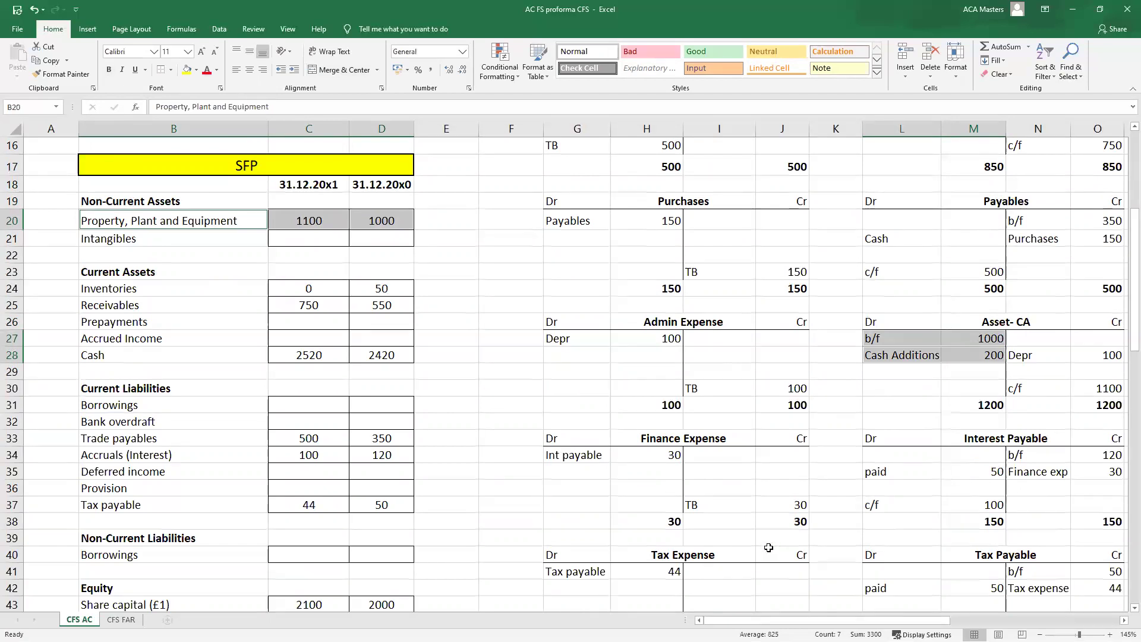
pyautogui.keyDown('ctrl'); pyautogui.moveTo(1056, 388); pyautogui.dragTo(1094, 387); pyautogui.keyUp('ctrl')
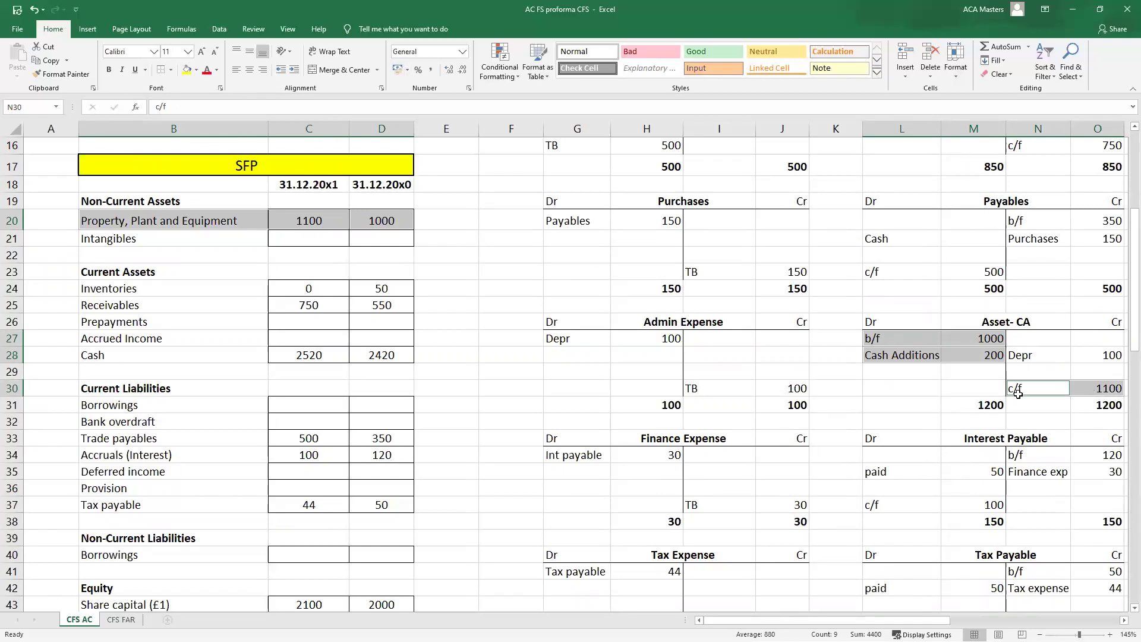
# - Try clearing the Depr amount in O28 of the Asset-CA account, check both column totals, and undo the deletion
pyautogui.click(1124, 622)
pyautogui.click(1125, 622)
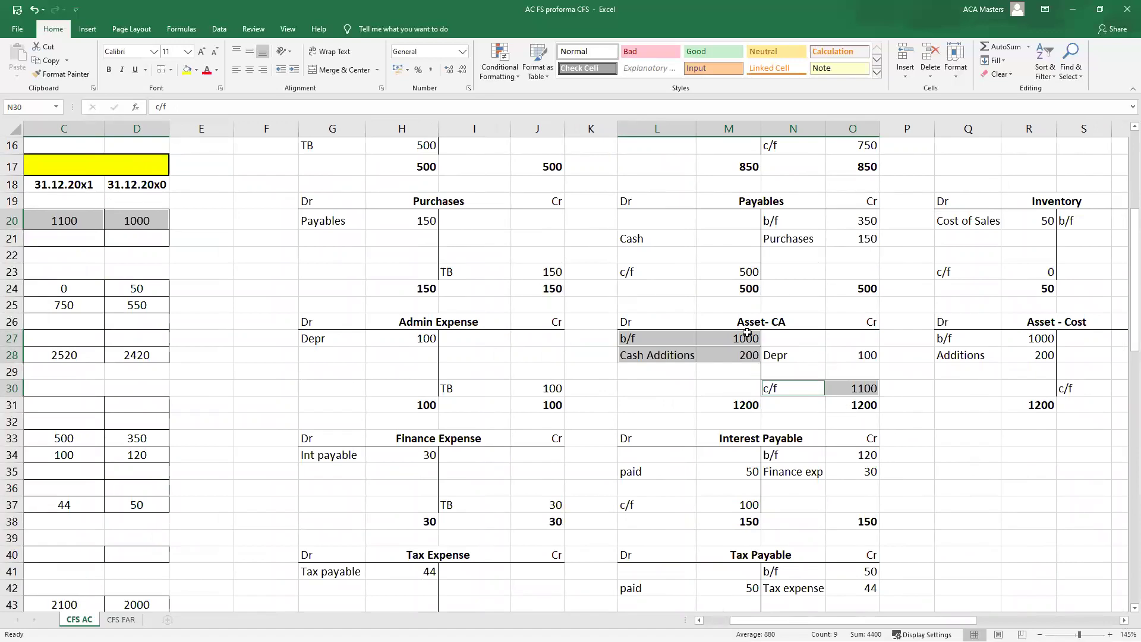
pyautogui.click(864, 355)
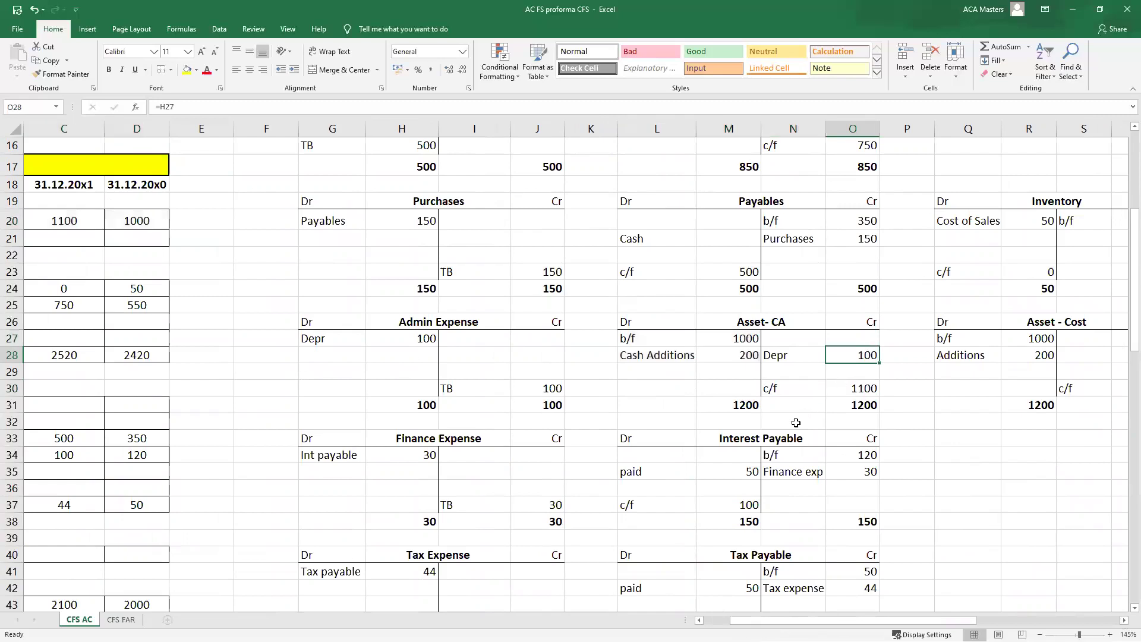
pyautogui.press('Delete')
pyautogui.click(748, 407)
pyautogui.hotkey('alt', '=')
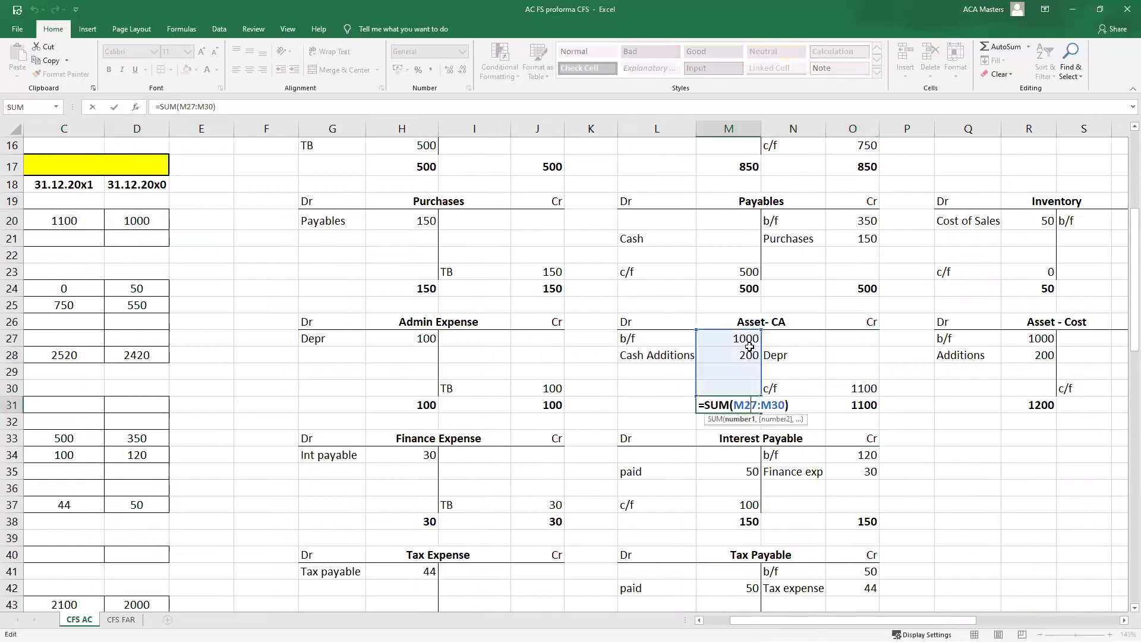
pyautogui.click(856, 406)
pyautogui.click(861, 359)
pyautogui.hotkey('ctrl', 'z')
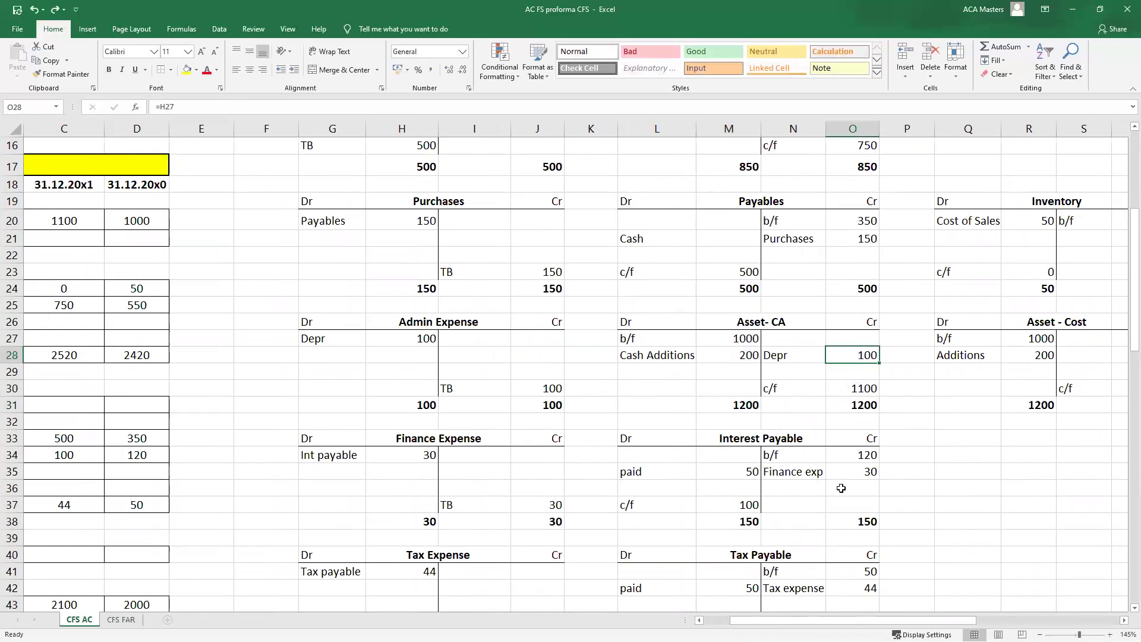
# - Examine how the b/f, Cash Additions, Depr and c/f entries balance in the Asset-CA account
pyautogui.moveTo(660, 325); pyautogui.dragTo(713, 340)
pyautogui.click(686, 377)
pyautogui.keyDown('ctrl'); pyautogui.click(669, 323); pyautogui.keyUp('ctrl')
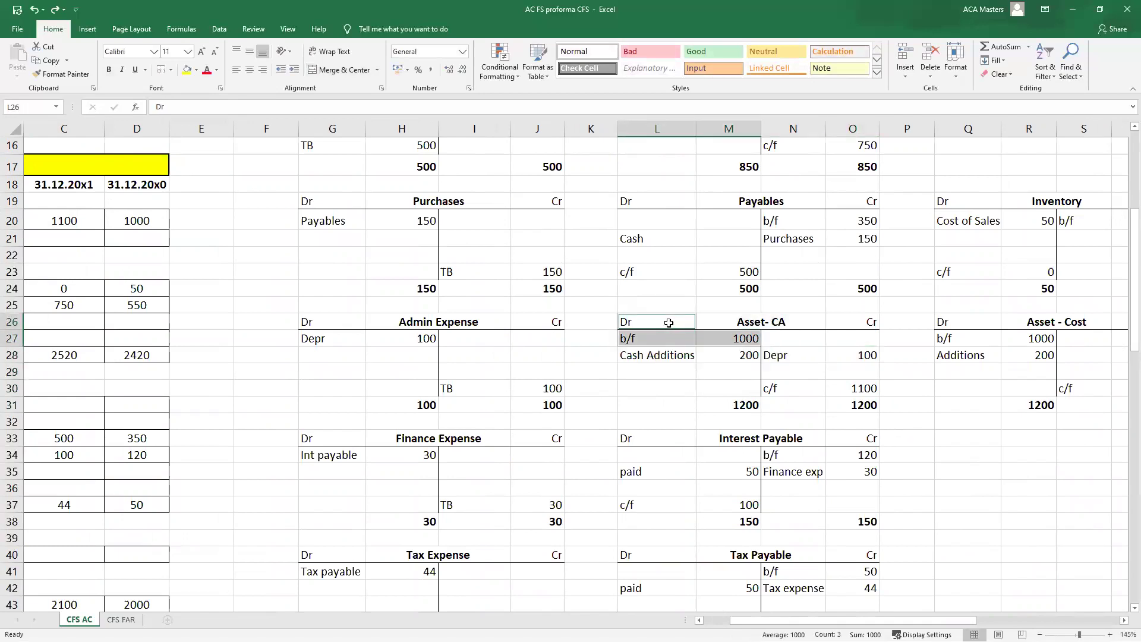
pyautogui.moveTo(664, 353); pyautogui.dragTo(719, 357)
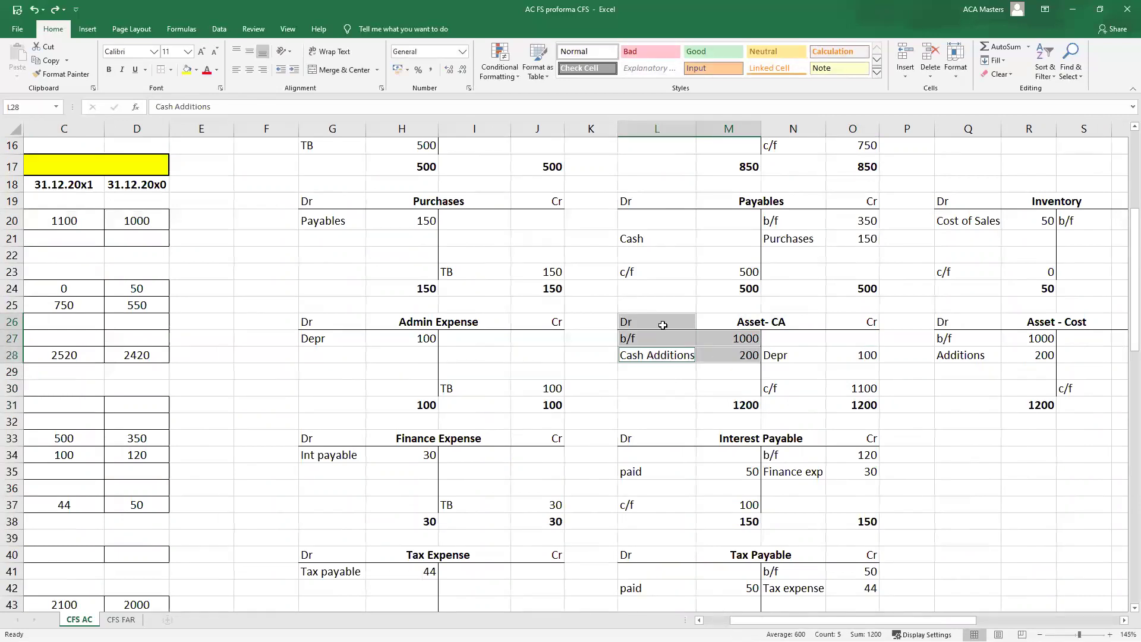
pyautogui.hotkey('shift', 'Return')
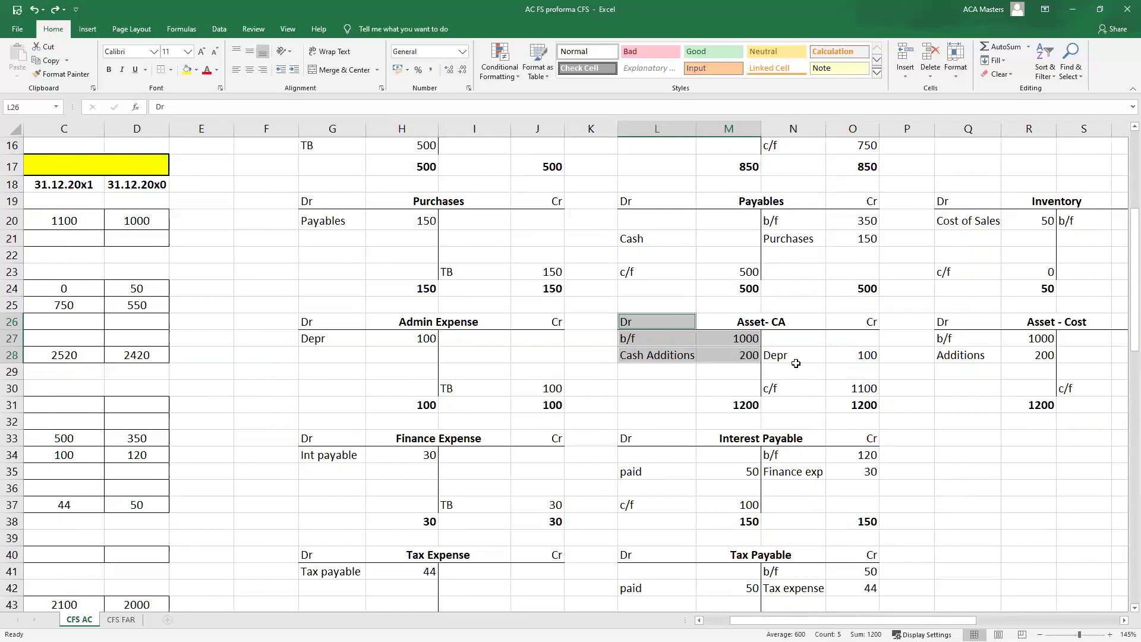
pyautogui.moveTo(794, 388); pyautogui.dragTo(852, 387)
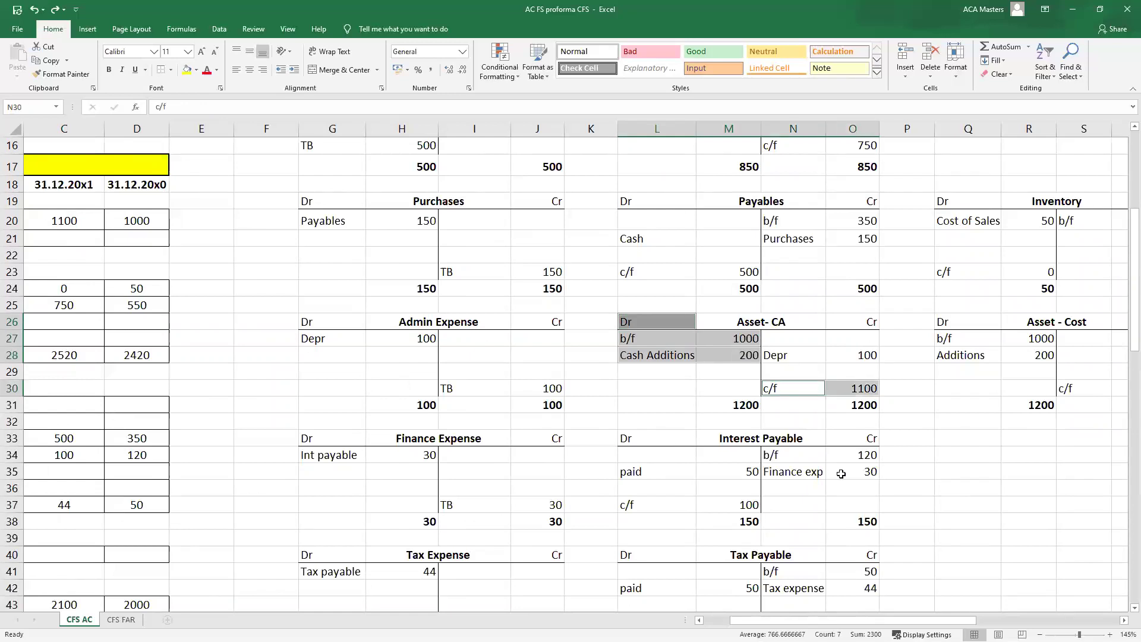
pyautogui.moveTo(663, 339); pyautogui.dragTo(854, 357)
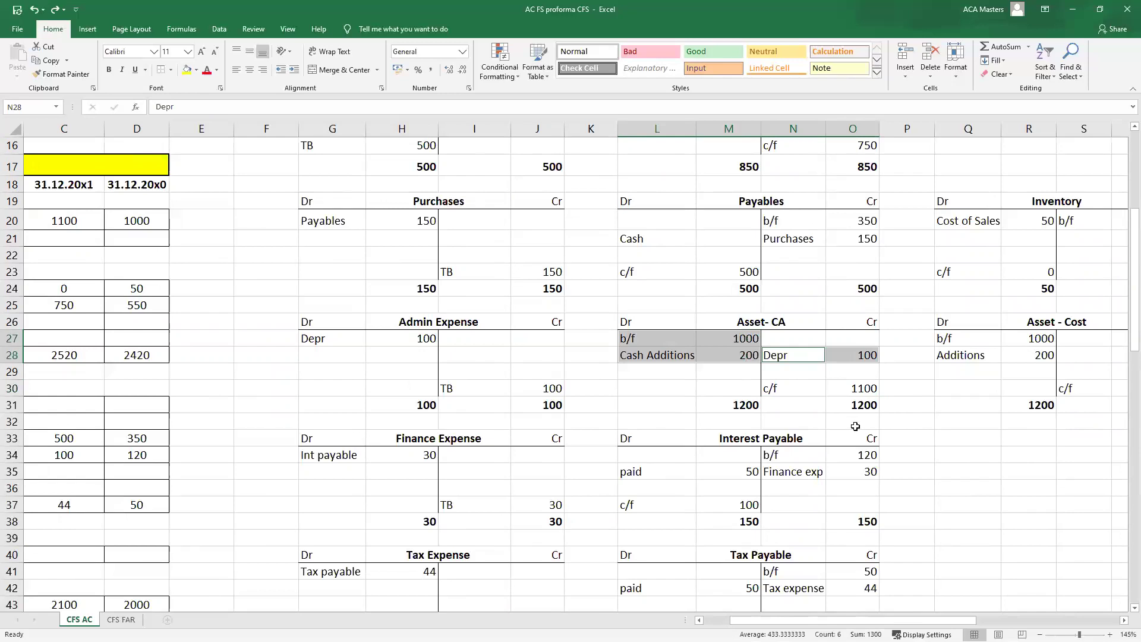
pyautogui.moveTo(679, 342); pyautogui.dragTo(714, 351)
pyautogui.moveTo(795, 387); pyautogui.dragTo(840, 393)
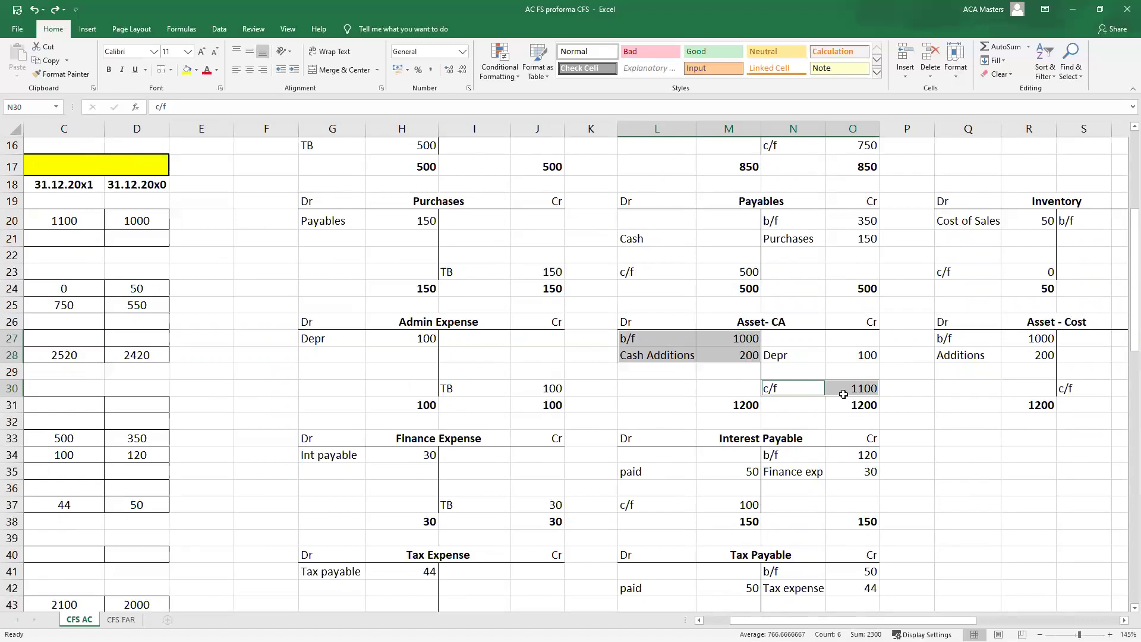
# - Compare the Asset-CA account with the separate Asset - Cost and Asset- AC Depr accounts
pyautogui.moveTo(664, 322); pyautogui.dragTo(850, 407)
pyautogui.moveTo(856, 620); pyautogui.dragTo(972, 620)
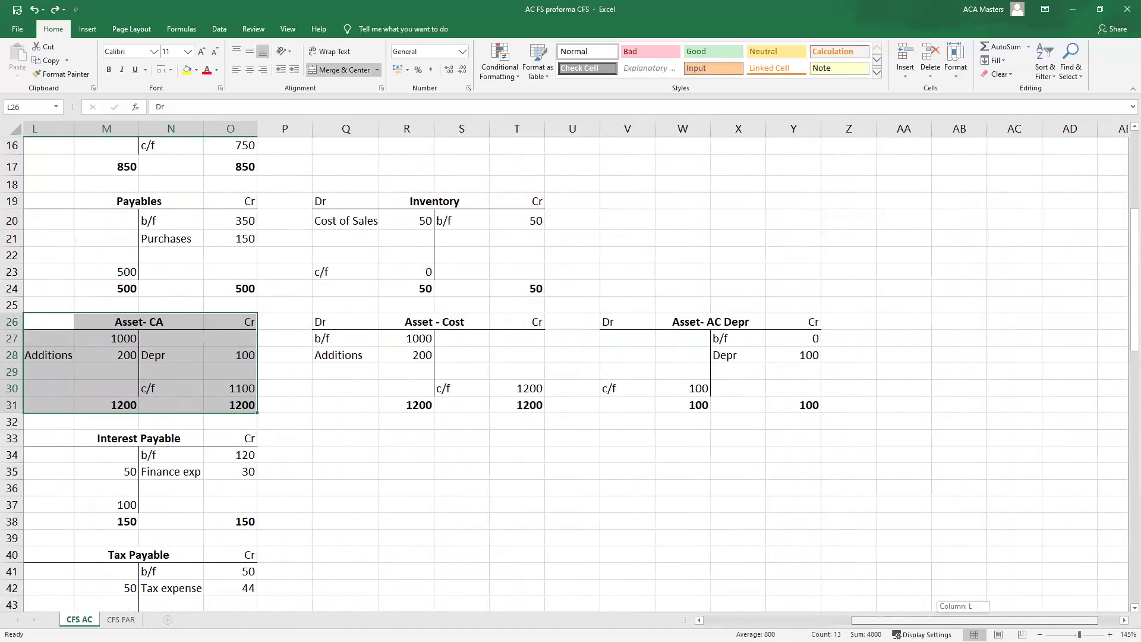
pyautogui.moveTo(390, 326); pyautogui.dragTo(574, 404)
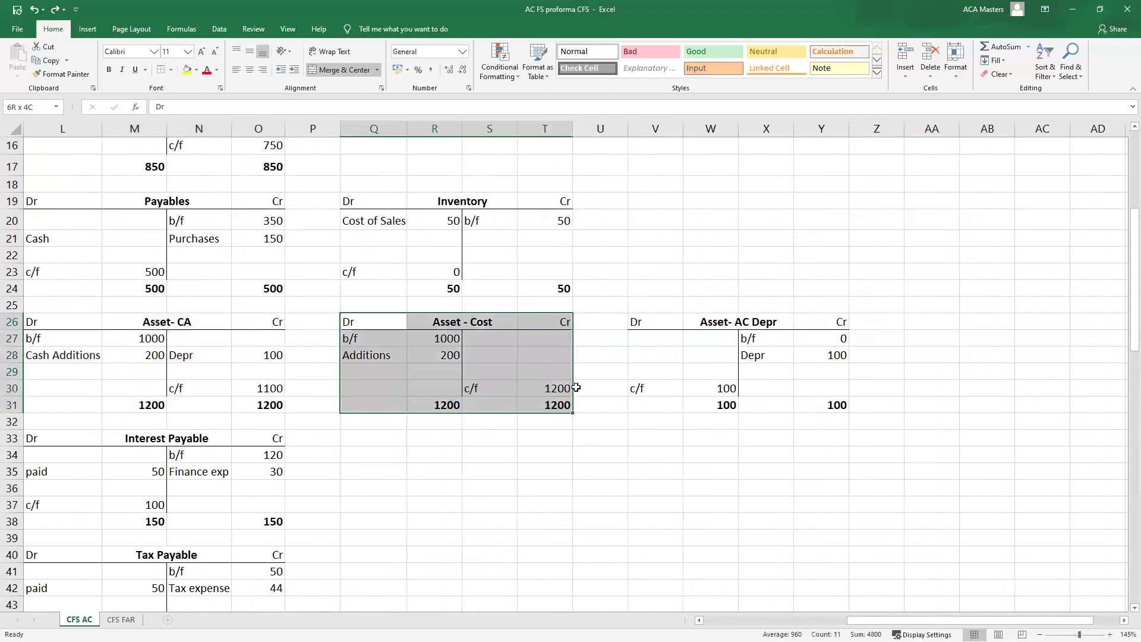
pyautogui.moveTo(675, 324); pyautogui.dragTo(825, 403)
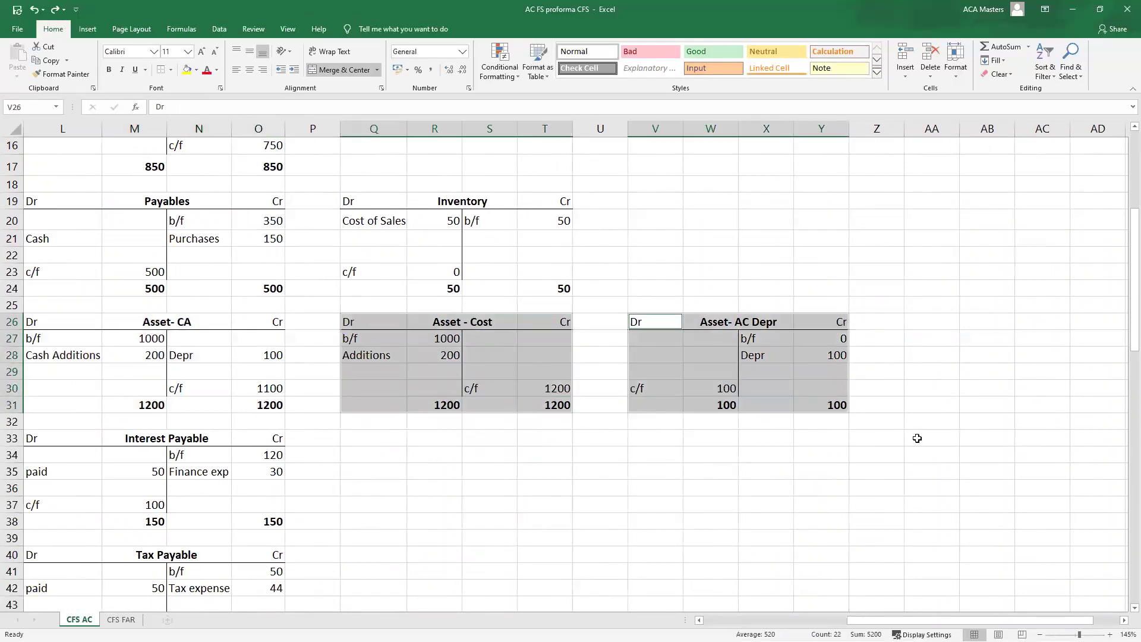
# - Examine the b/f, c/f and Depr entries of the Asset- AC Depr account
pyautogui.click(1001, 459)
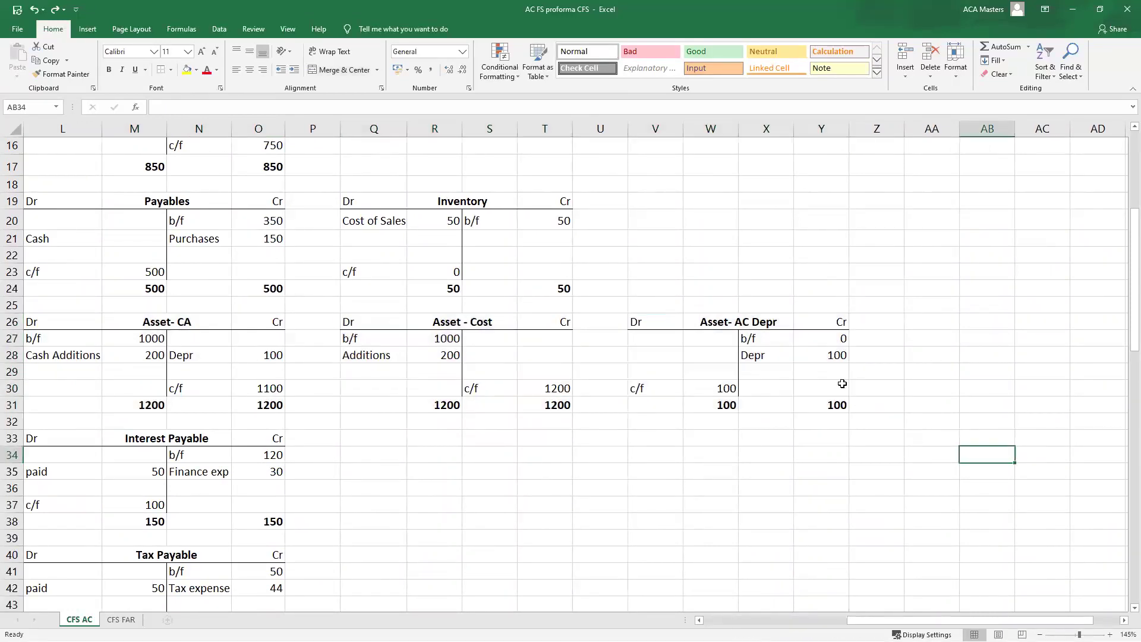
pyautogui.moveTo(764, 339); pyautogui.dragTo(835, 342)
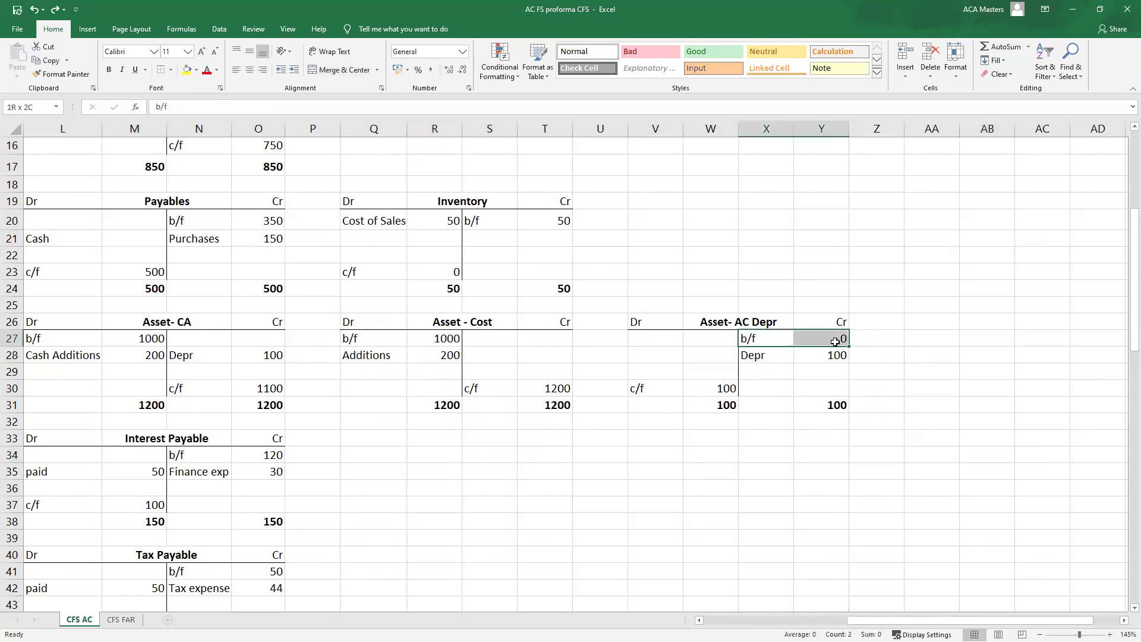
pyautogui.moveTo(645, 388); pyautogui.dragTo(706, 388)
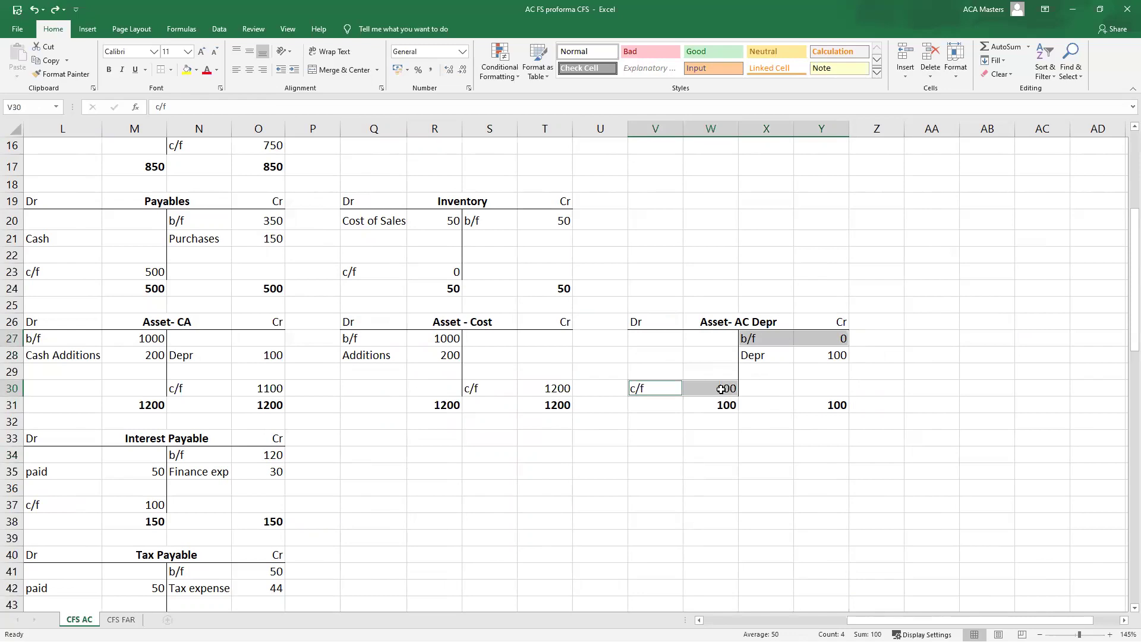
pyautogui.moveTo(779, 358); pyautogui.dragTo(835, 356)
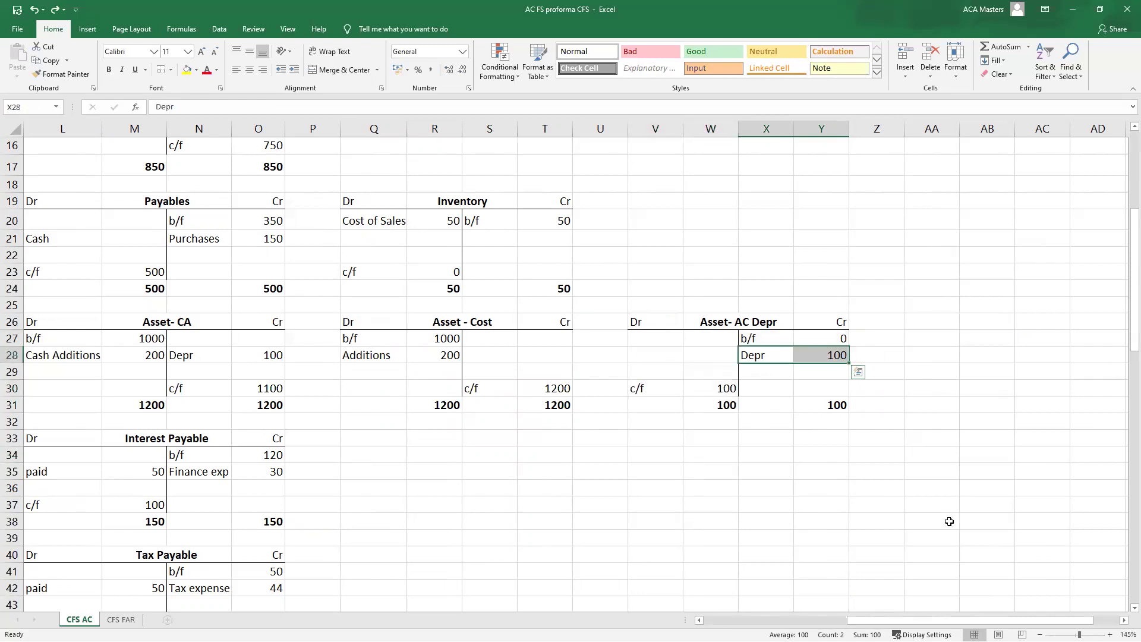
# - Compare the P&L's Profit Before Tax with the PBT and Depr' / Loss on sale lines of the cash flow statement
pyautogui.moveTo(945, 620); pyautogui.dragTo(804, 620)
pyautogui.scroll(-2, 223, 383)
pyautogui.scroll(-7, 223, 383)
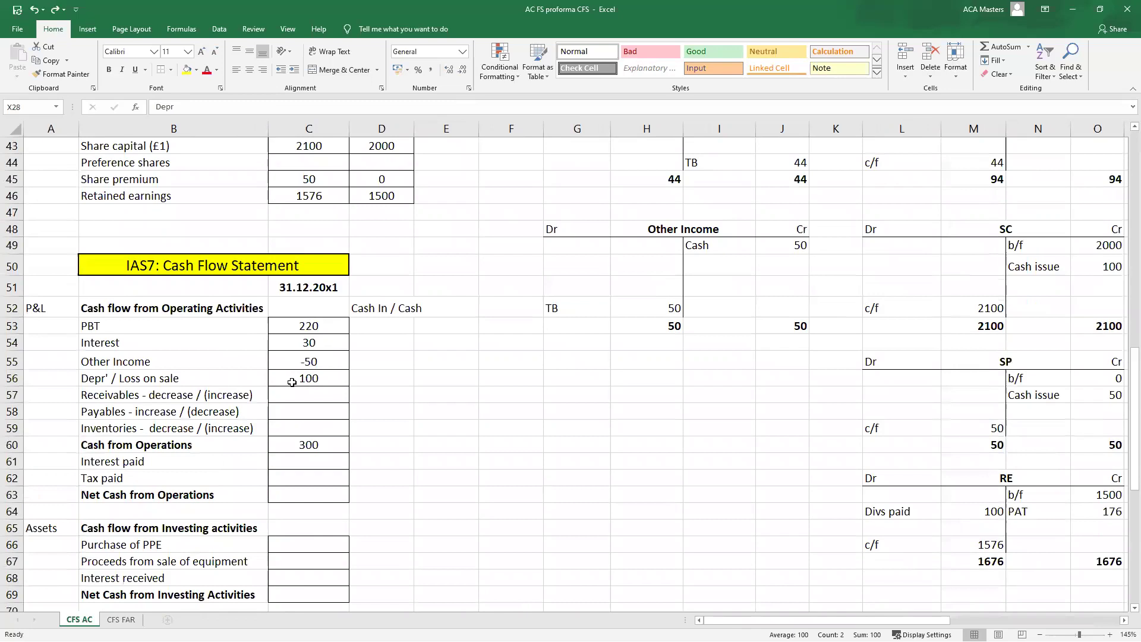
pyautogui.scroll(14, 276, 381)
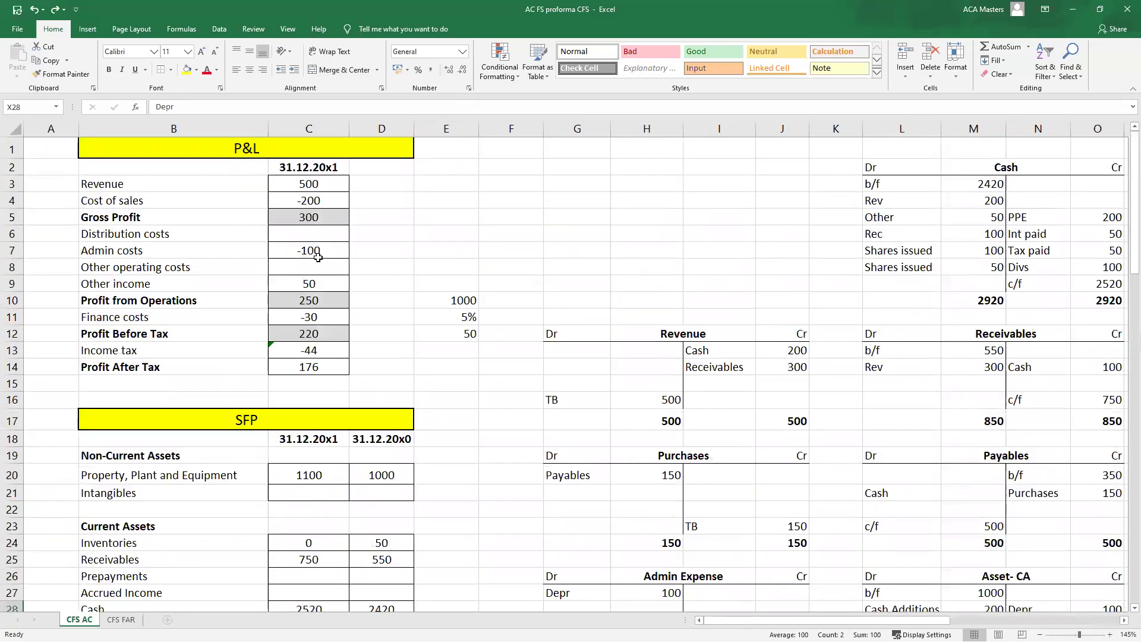
pyautogui.moveTo(199, 338); pyautogui.dragTo(280, 333)
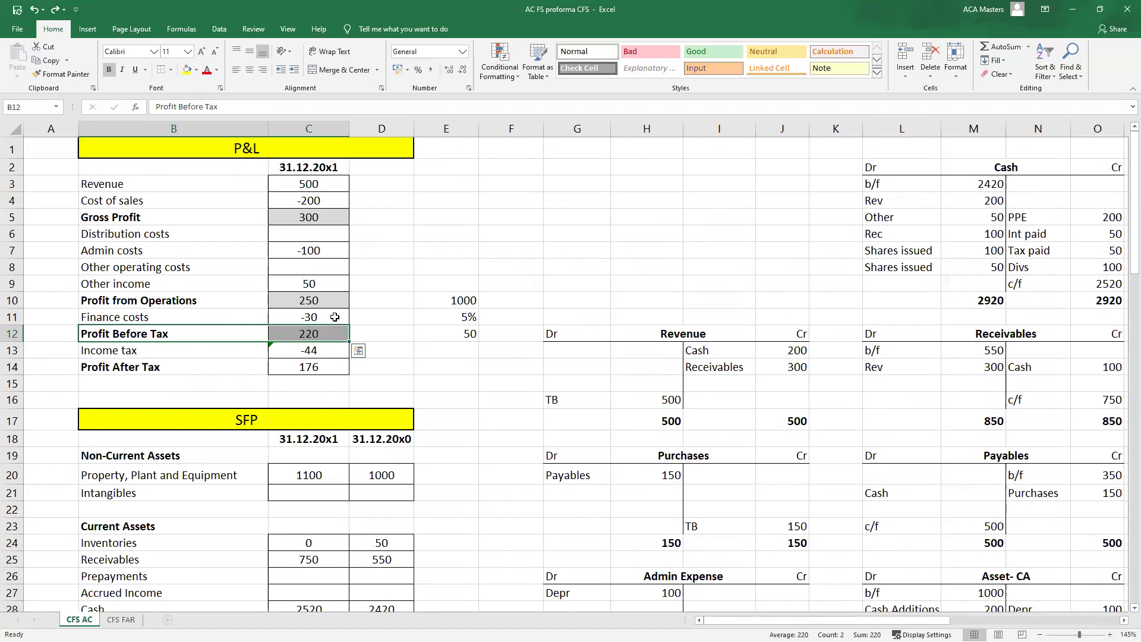
pyautogui.scroll(-15, 335, 317)
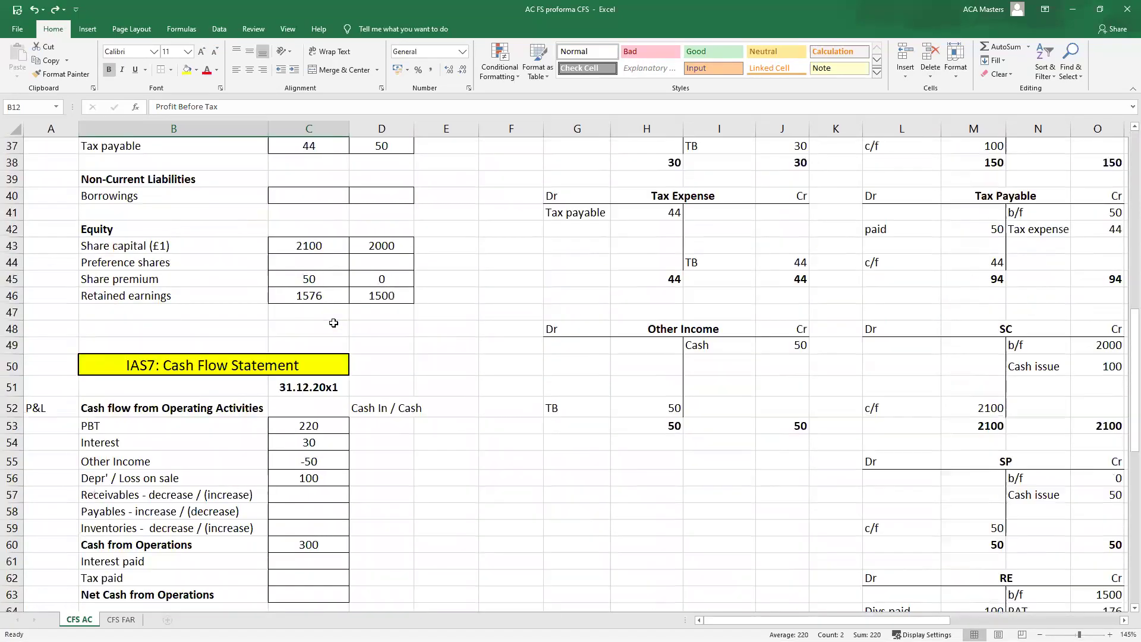
pyautogui.moveTo(265, 330); pyautogui.dragTo(291, 329)
pyautogui.scroll(15, 279, 285)
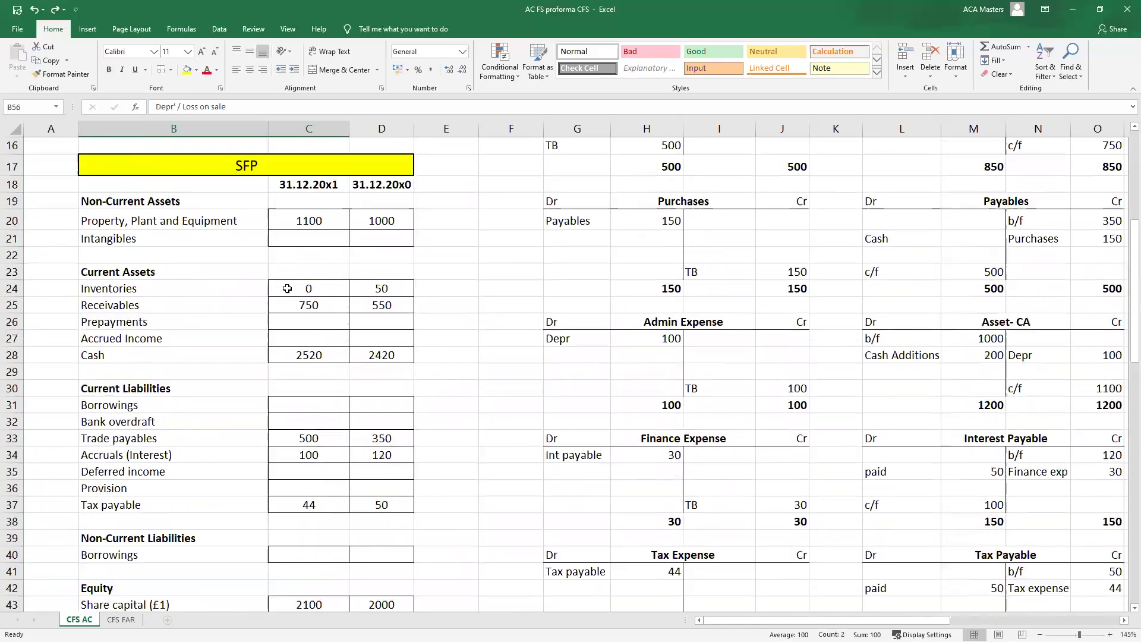
pyautogui.scroll(-13, 315, 431)
pyautogui.scroll(6, 325, 431)
pyautogui.scroll(7, 326, 431)
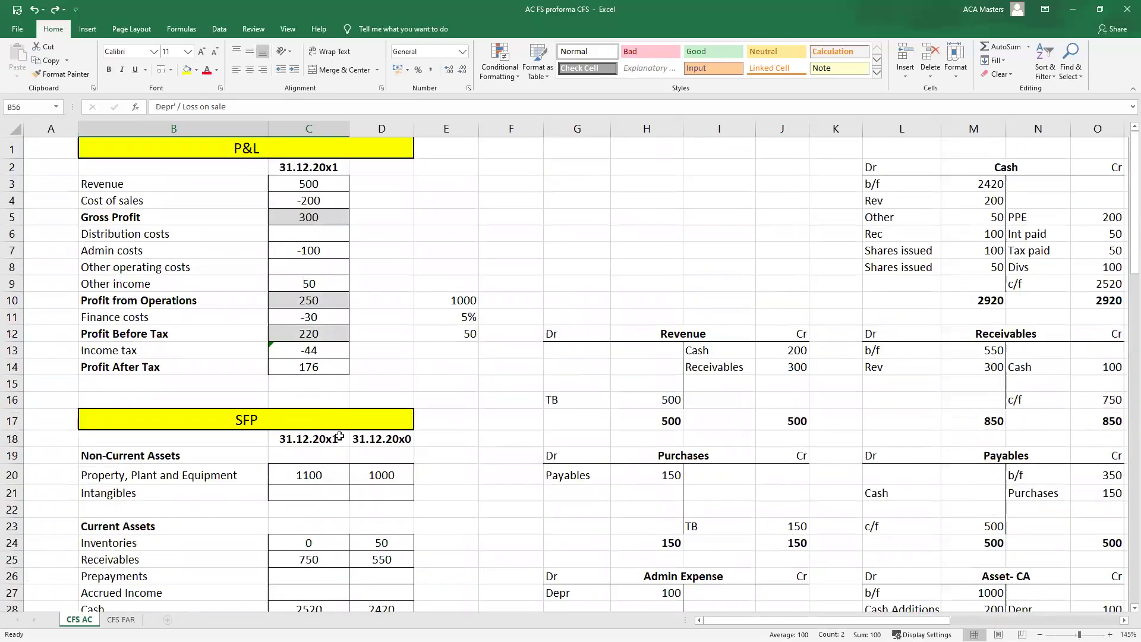
pyautogui.moveTo(224, 331); pyautogui.dragTo(315, 337)
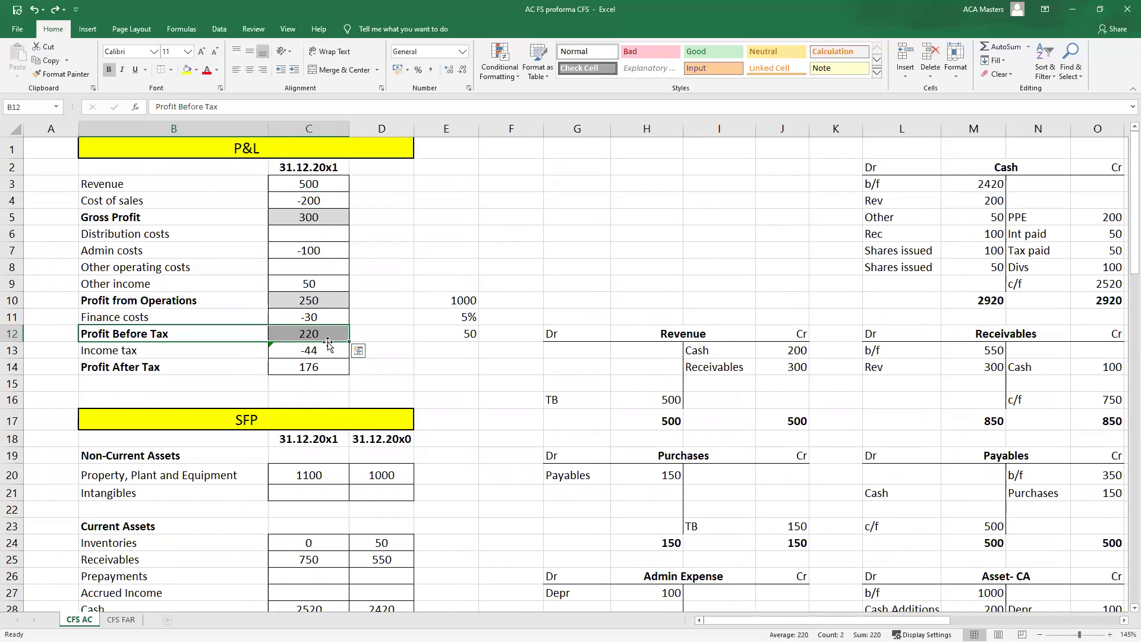
pyautogui.scroll(-5, 328, 344)
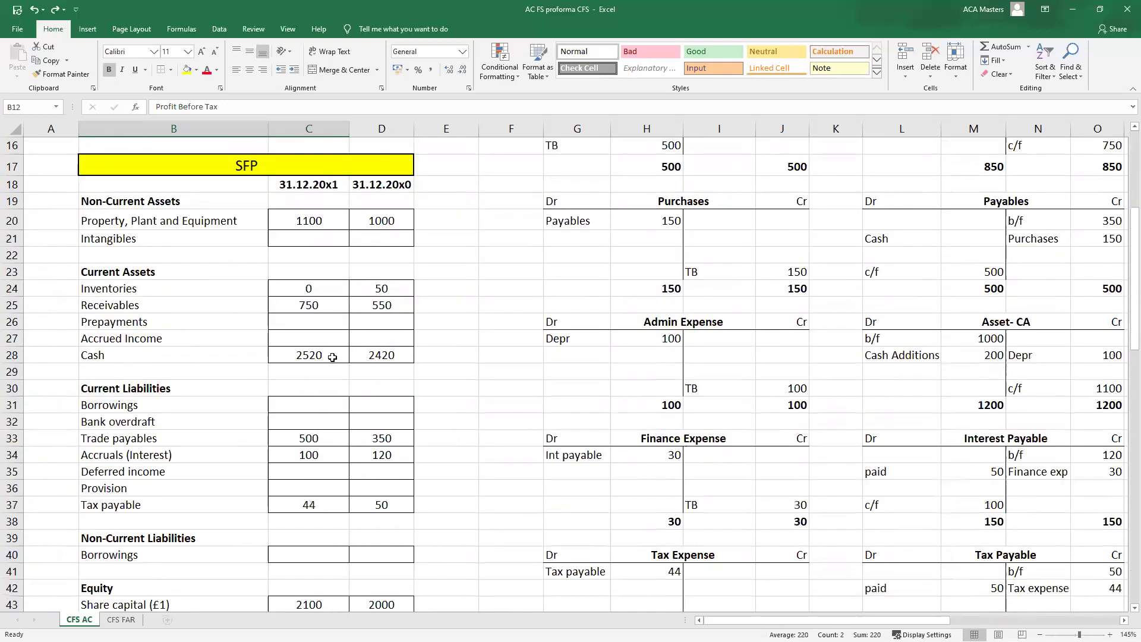
pyautogui.scroll(-7, 332, 357)
pyautogui.scroll(-1, 337, 349)
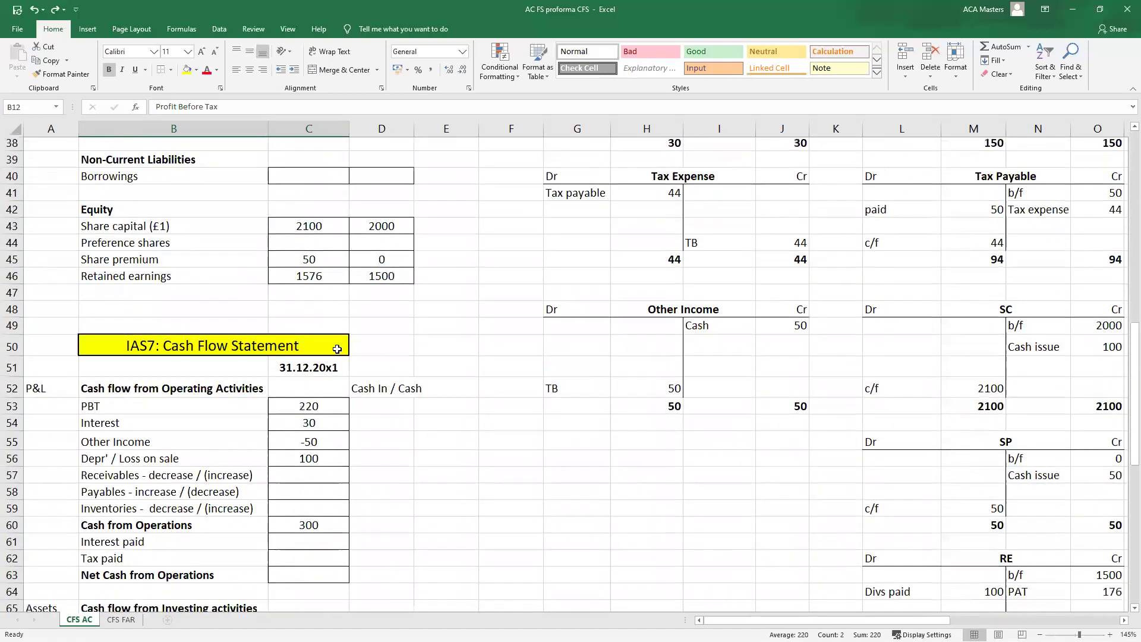
pyautogui.click(329, 446)
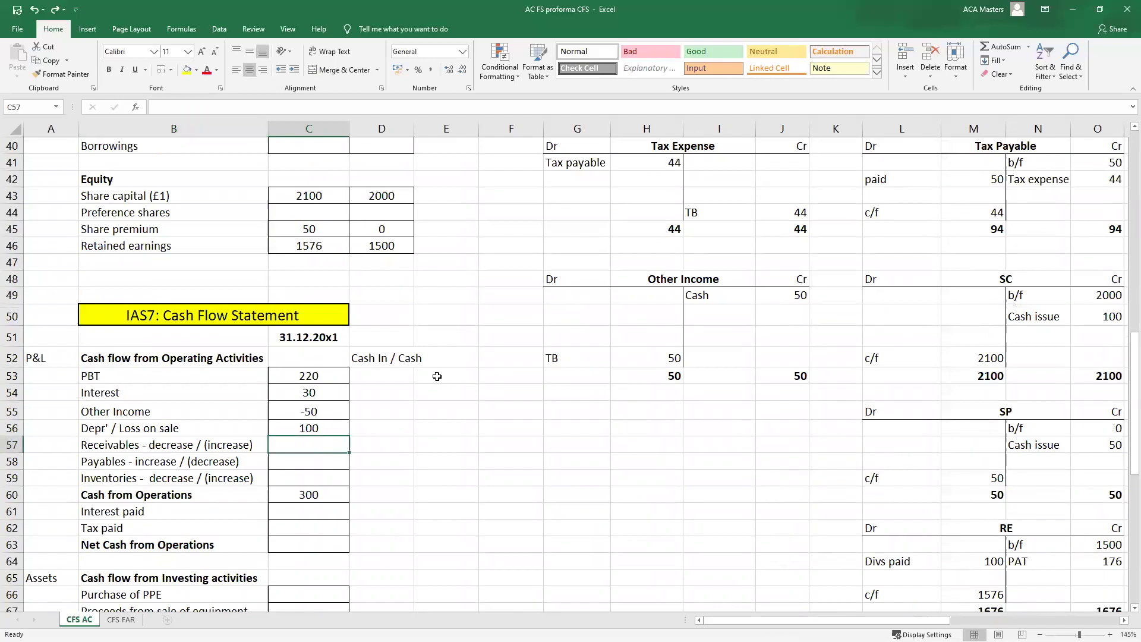
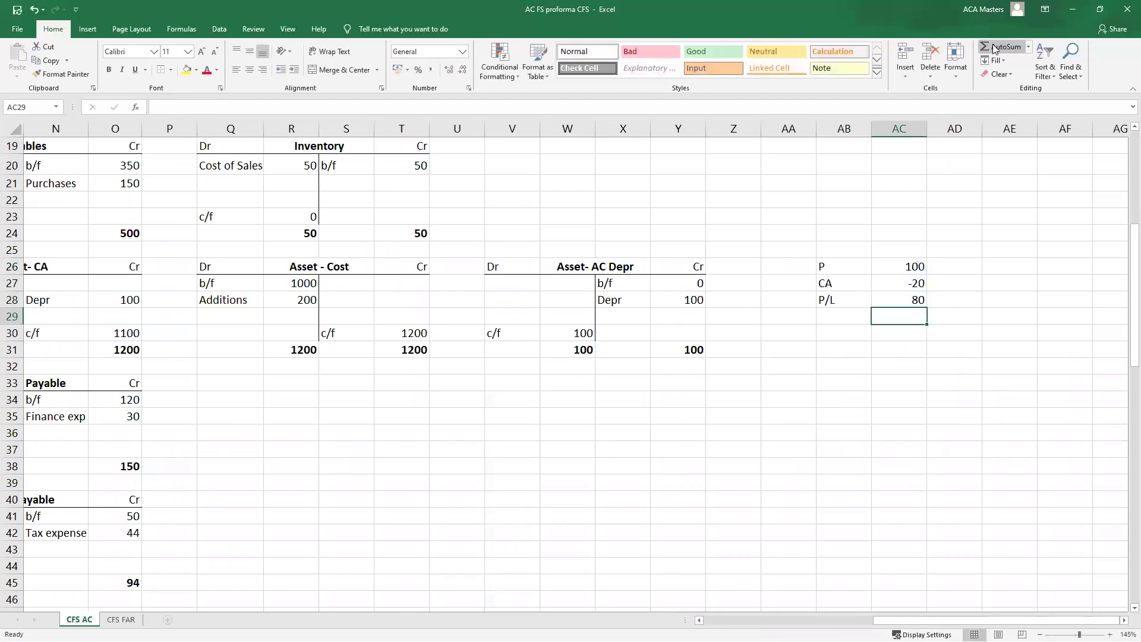
# - Change the CA amount in the disposal working at AC27 to -120
pyautogui.moveTo(856, 298); pyautogui.dragTo(897, 299)
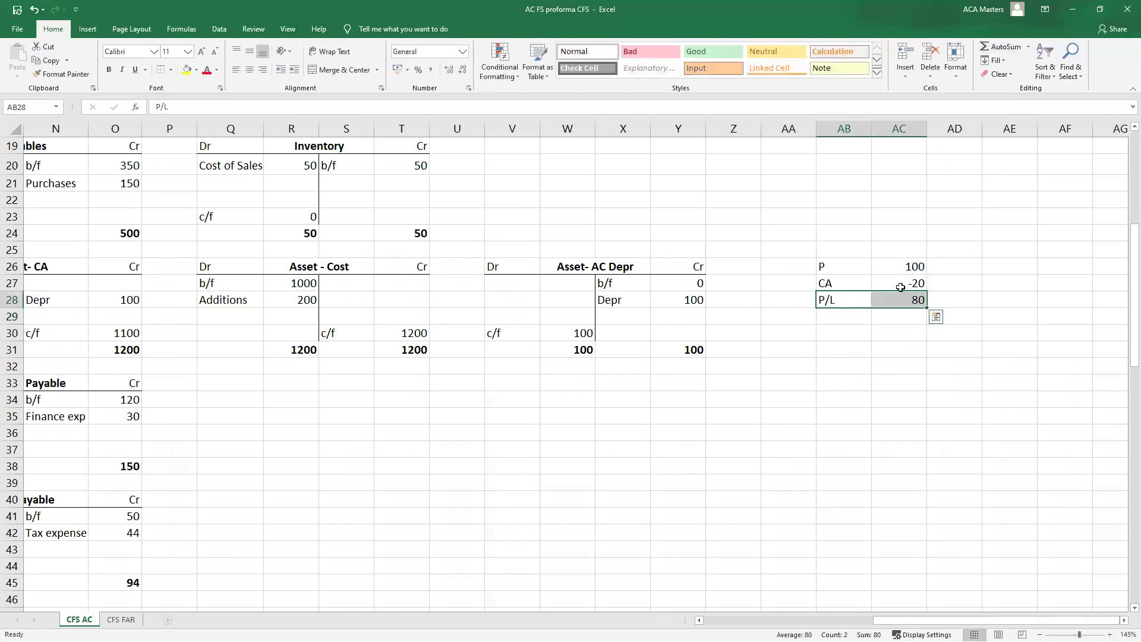
pyautogui.click(901, 283)
pyautogui.write('-120')
pyautogui.press('Return')
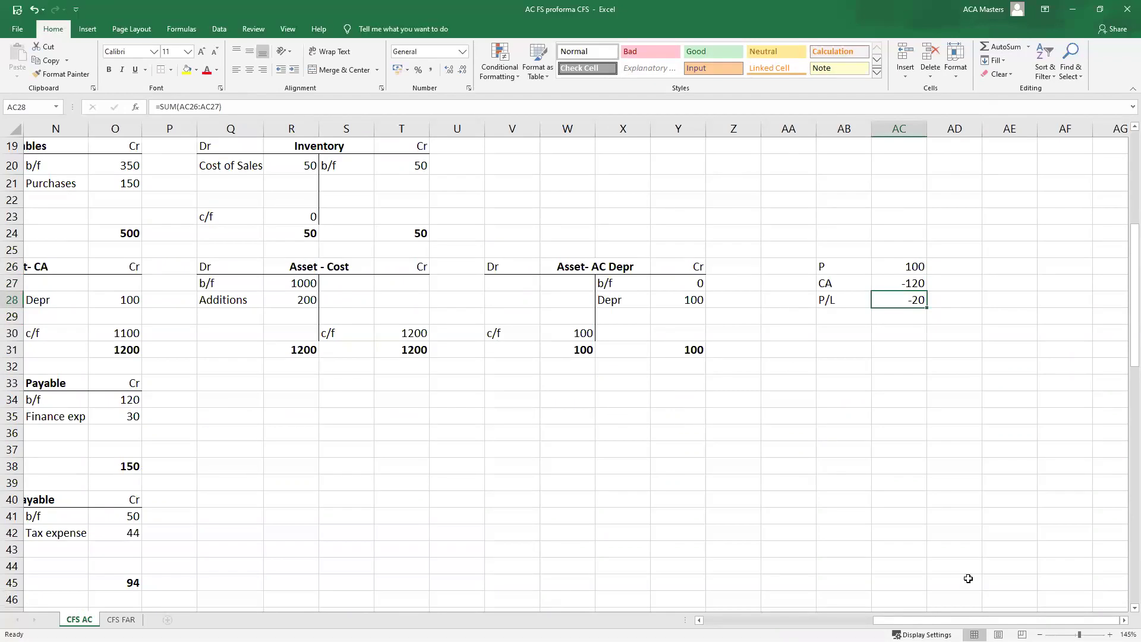
# - Fill the P row of the disposal working yellow and review it against the CA and P/L rows
pyautogui.moveTo(841, 267); pyautogui.dragTo(886, 266)
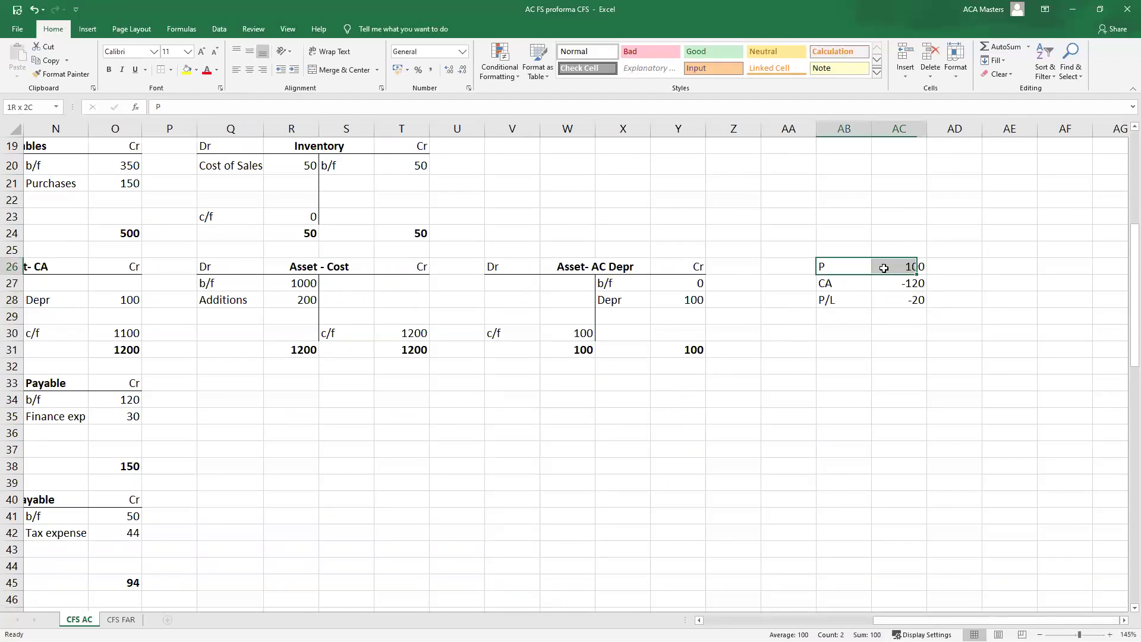
pyautogui.click(187, 70)
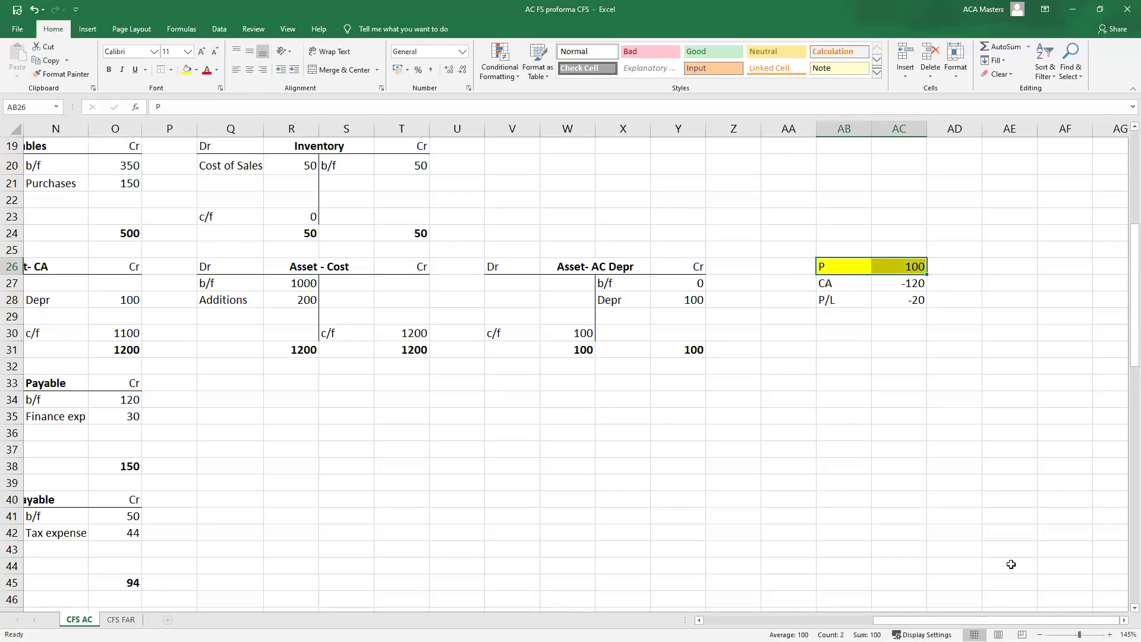
pyautogui.moveTo(833, 283); pyautogui.dragTo(879, 300)
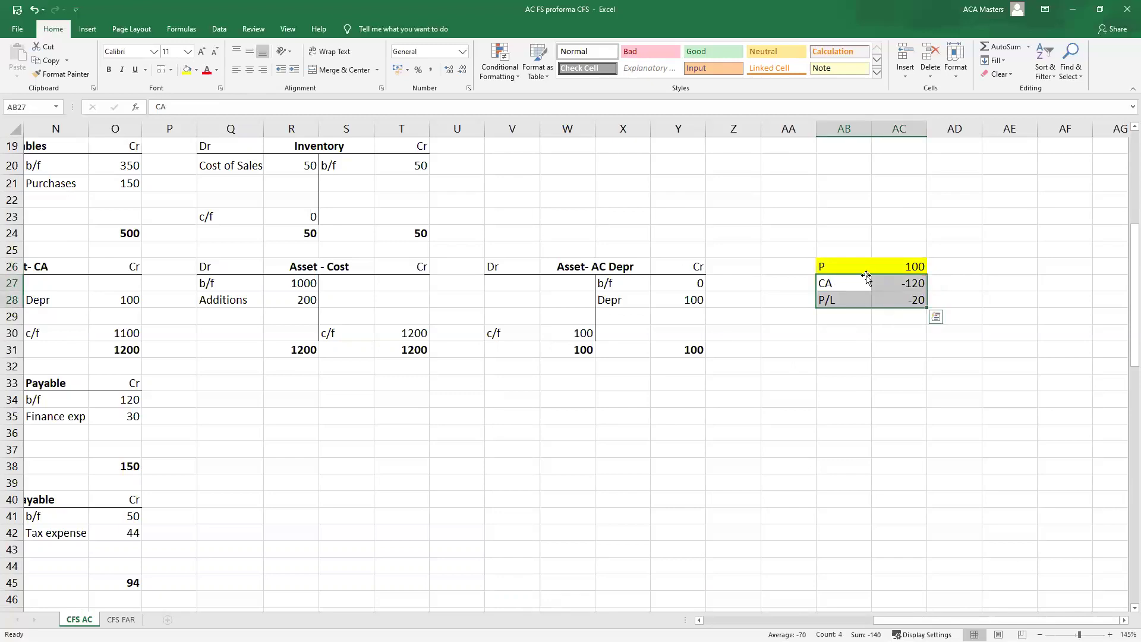
pyautogui.moveTo(853, 265); pyautogui.dragTo(885, 250)
pyautogui.moveTo(855, 284); pyautogui.dragTo(894, 285)
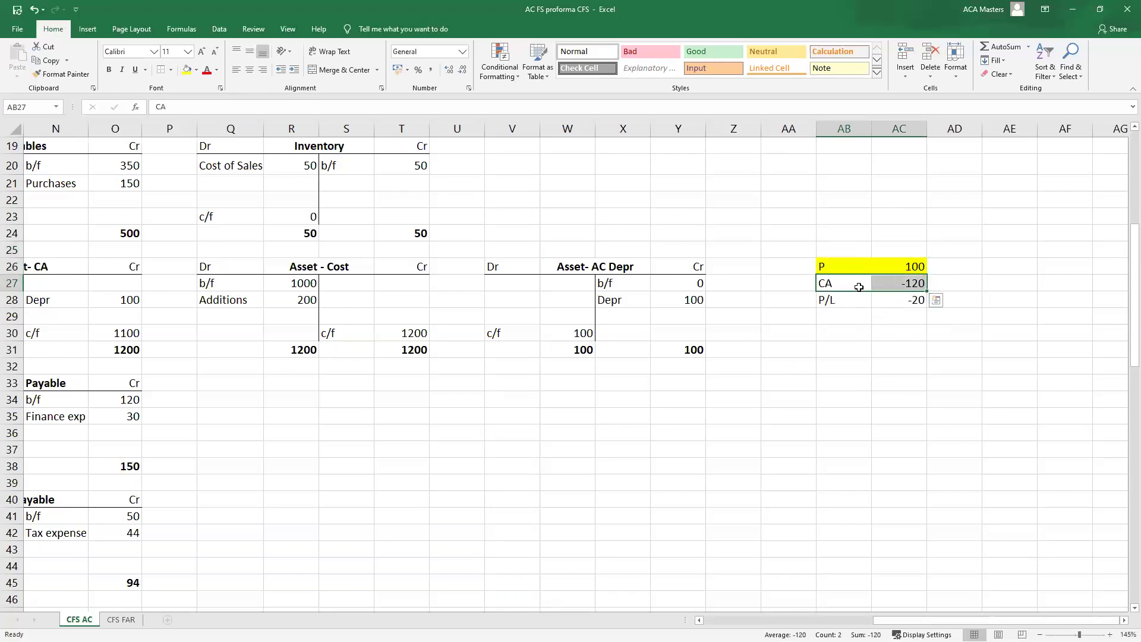
pyautogui.moveTo(855, 285); pyautogui.dragTo(896, 285)
# - Start a carrying amount working at AE26 with Cost of 200 and Ac Depr of -80
pyautogui.click(996, 271)
pyautogui.write('cOST')
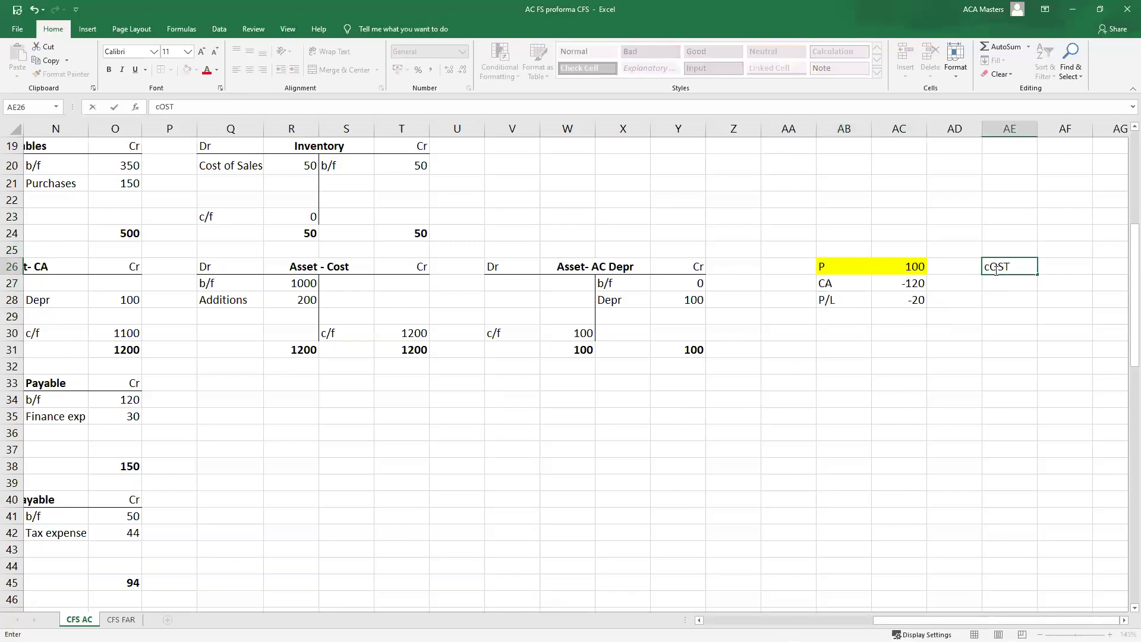
pyautogui.press('Return')
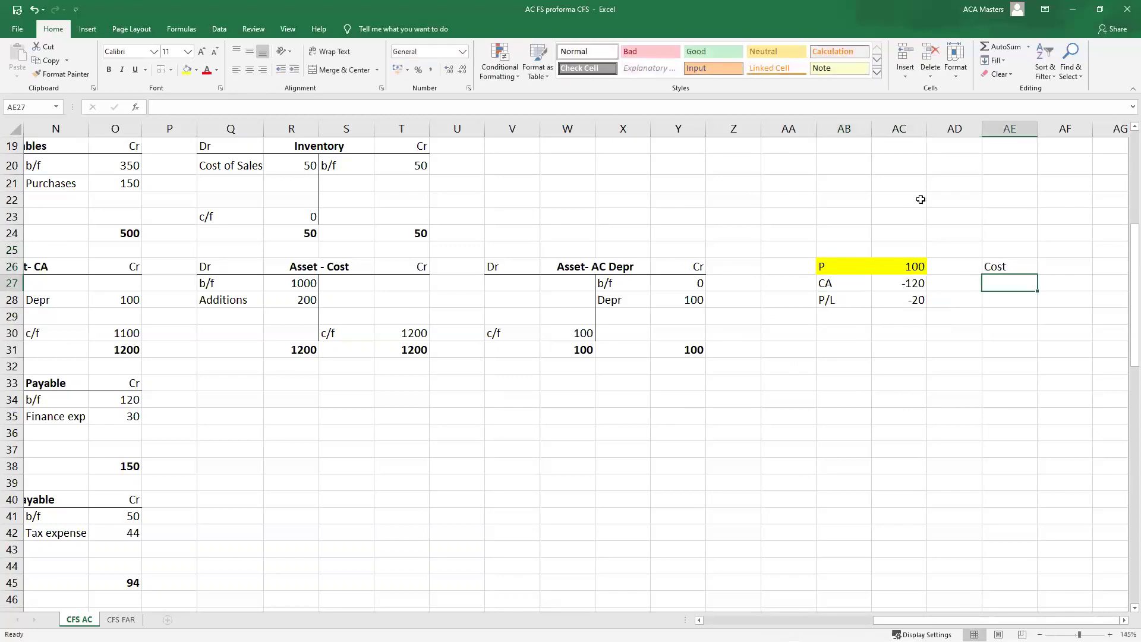
pyautogui.write('Ac ')
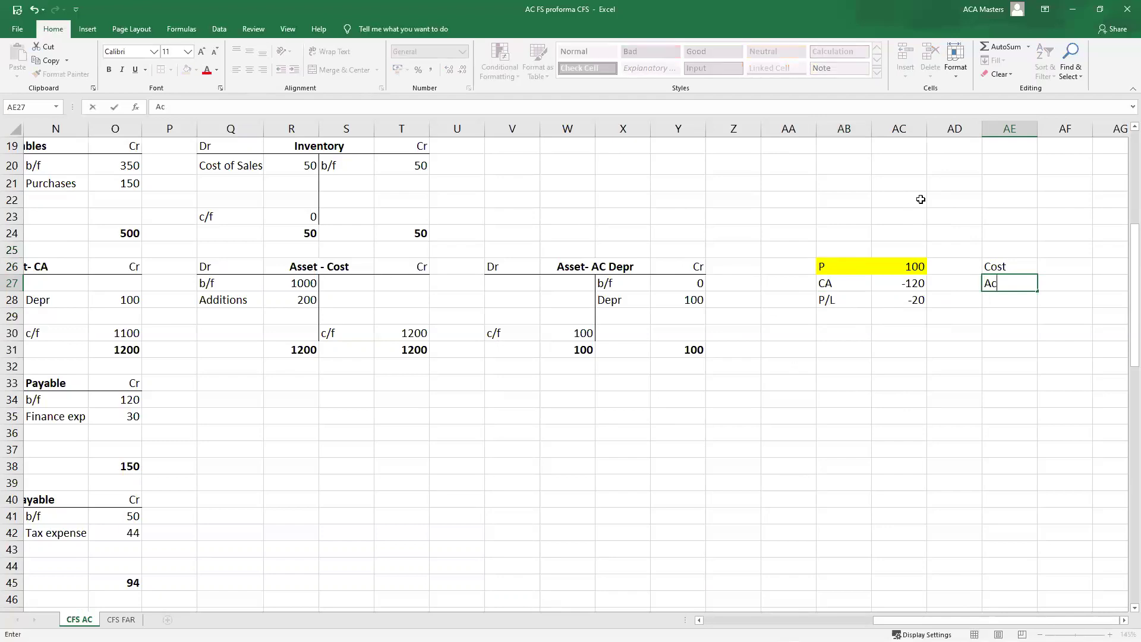
pyautogui.write('Der')
pyautogui.press('Tab')
pyautogui.press('Up')
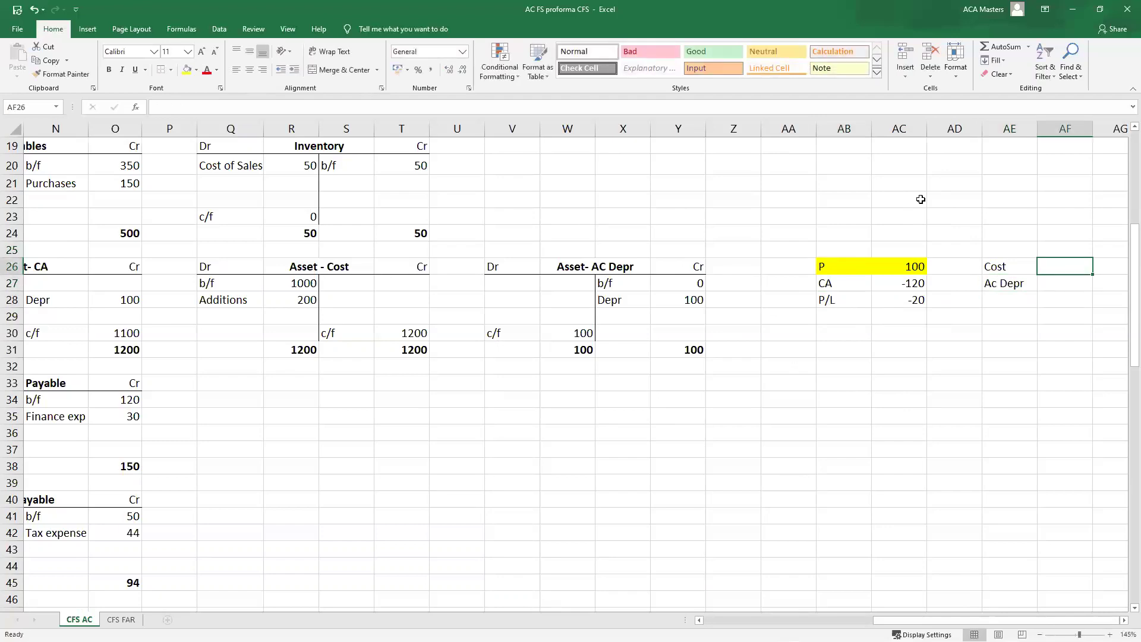
pyautogui.write('200')
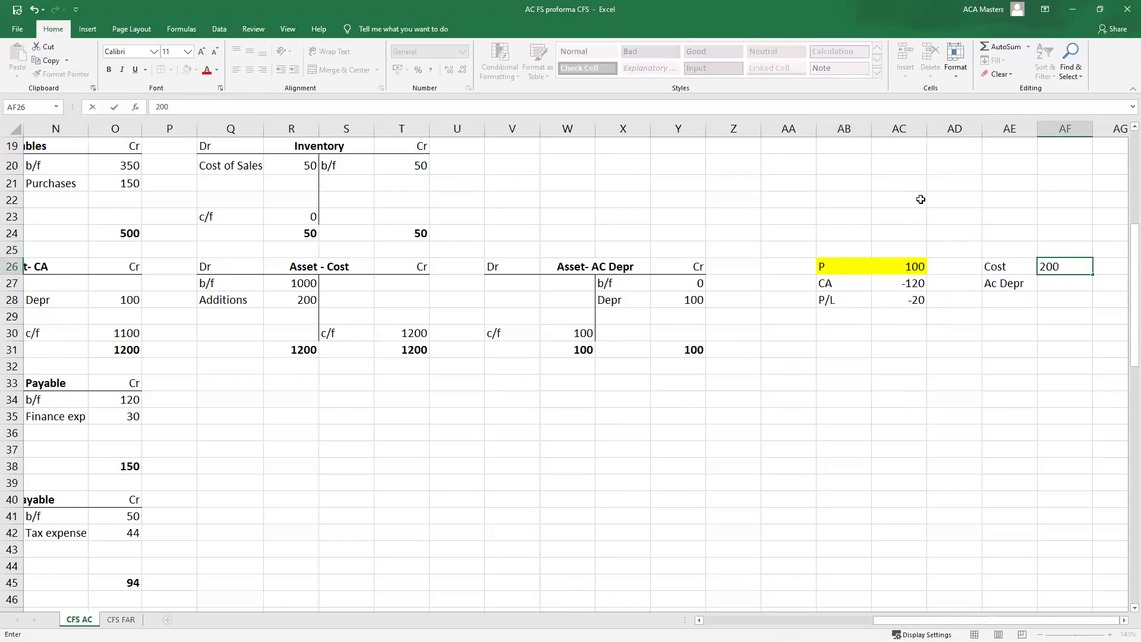
pyautogui.press('Return')
pyautogui.write('-80')
pyautogui.press('Return')
# - Add a CA row in AE28 and total the Cost and Ac Depr amounts with AutoSum
pyautogui.press('Left')
pyautogui.write('CA')
pyautogui.press('Tab')
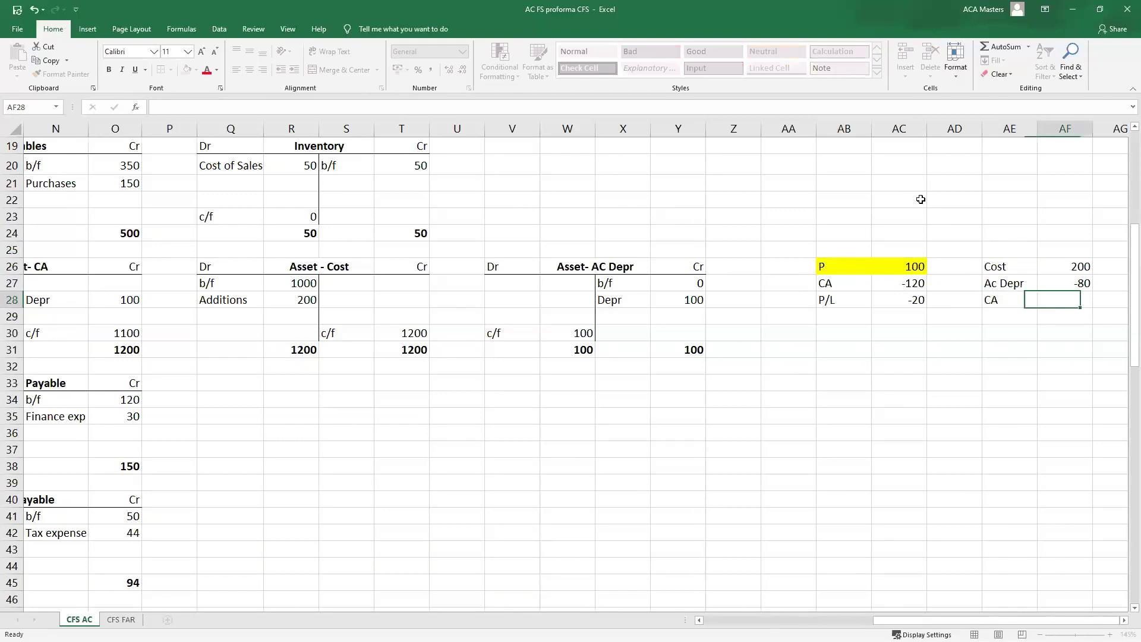
pyautogui.click(998, 48)
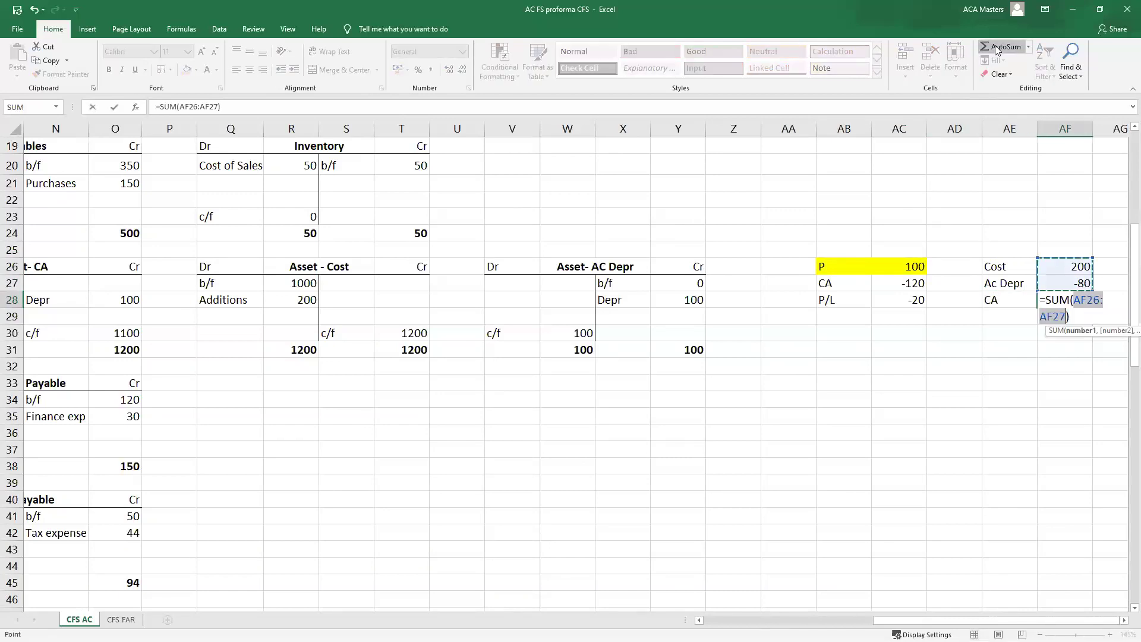
pyautogui.press('Return')
# - Review how the Cost and Ac Depr rows make up the CA figure in the new working
pyautogui.moveTo(998, 297); pyautogui.dragTo(1077, 297)
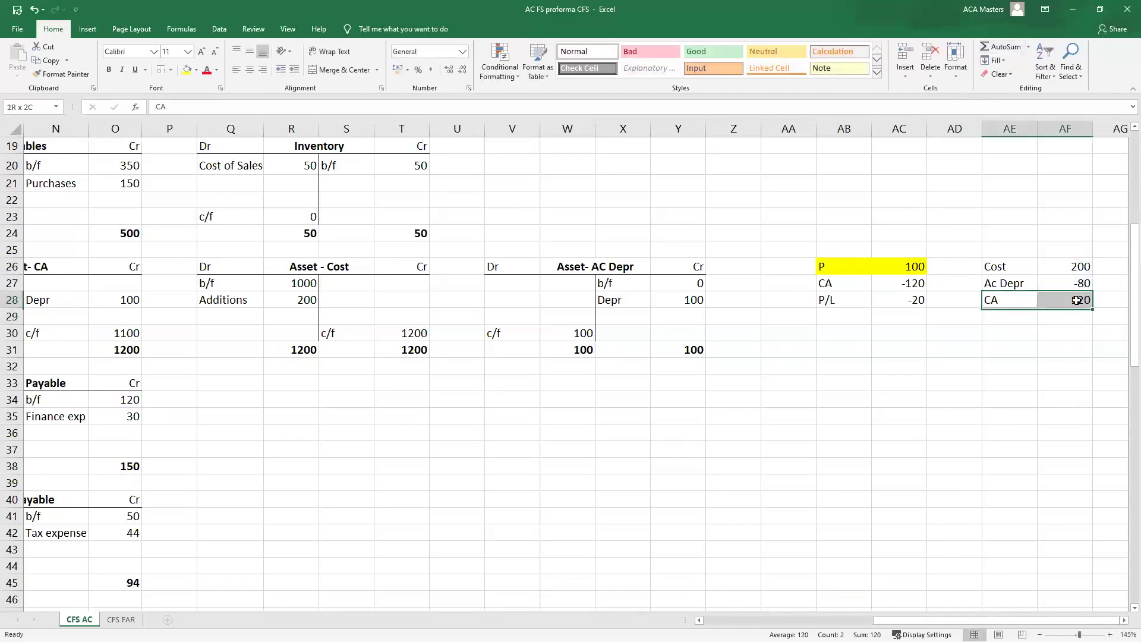
pyautogui.moveTo(1005, 284); pyautogui.dragTo(1051, 270)
pyautogui.click(1034, 267)
pyautogui.click(1010, 350)
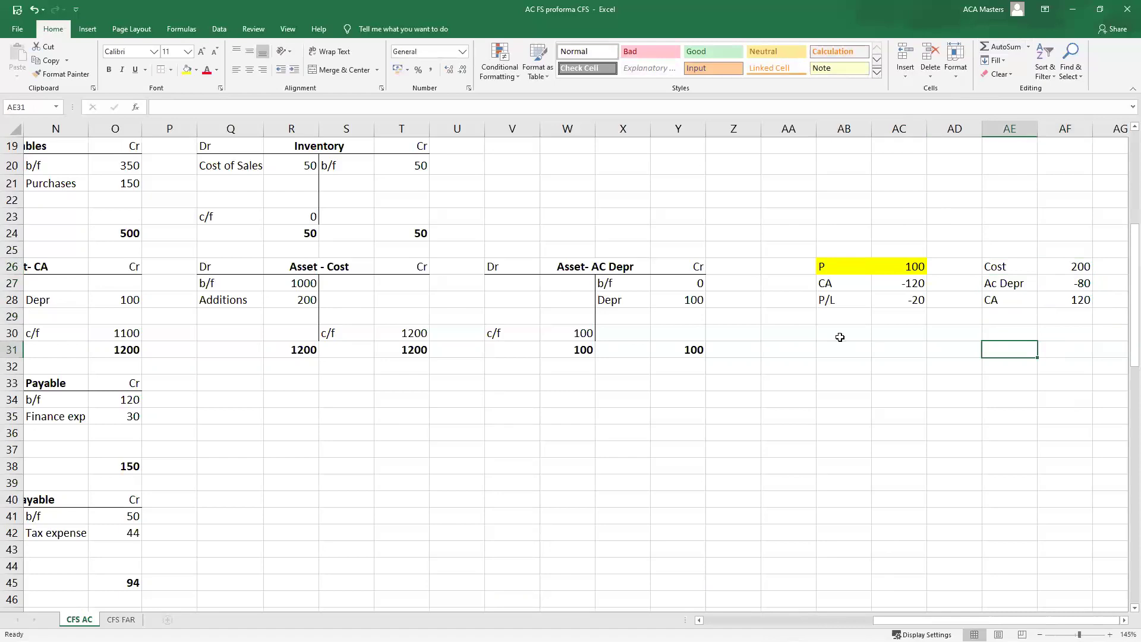
# - Relate the disposal working's P/L row to the P&L's Admin costs, Other income and Profit Before Tax and to the cash flow statement adjustments
pyautogui.moveTo(850, 303); pyautogui.dragTo(913, 302)
pyautogui.moveTo(887, 622); pyautogui.dragTo(729, 621)
pyautogui.scroll(3, 205, 253)
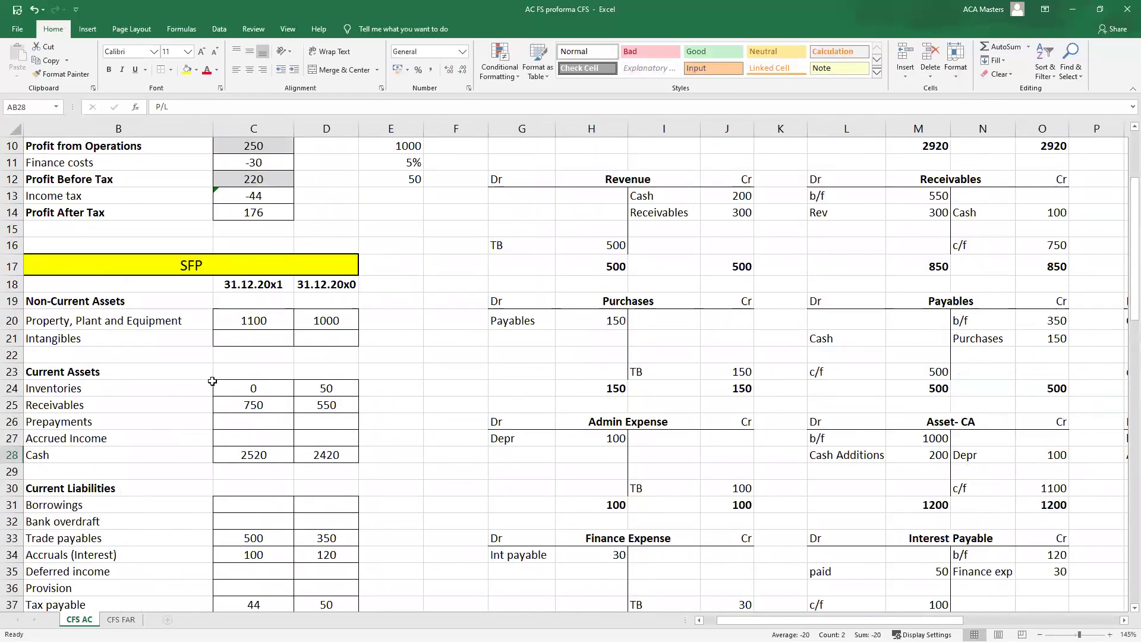
pyautogui.scroll(3, 212, 382)
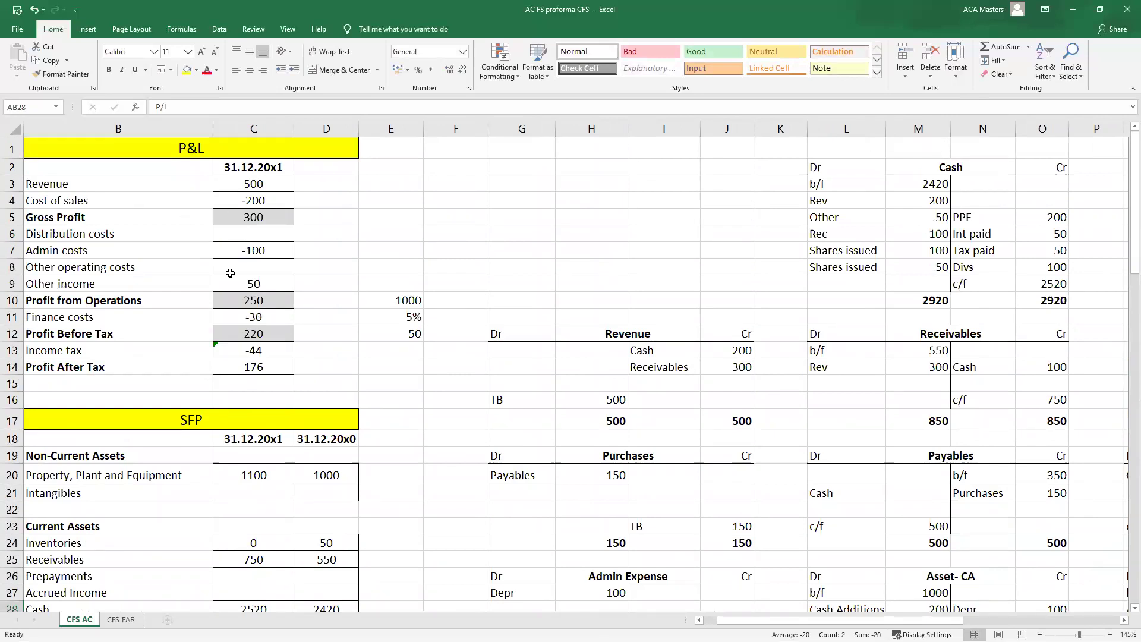
pyautogui.scroll(-14, 255, 447)
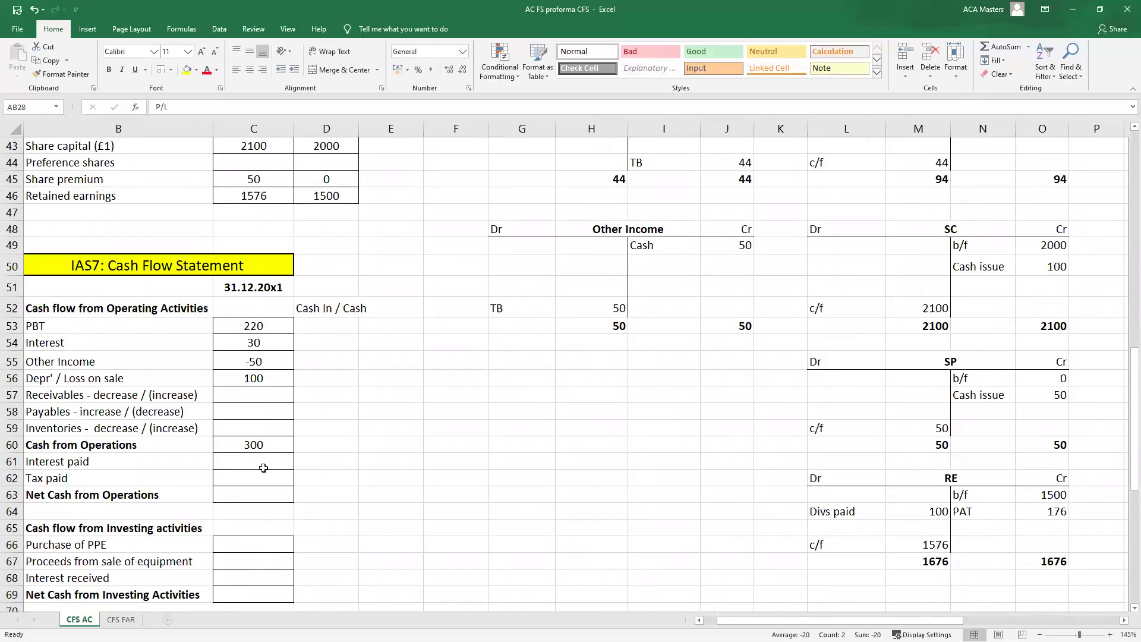
pyautogui.scroll(14, 193, 368)
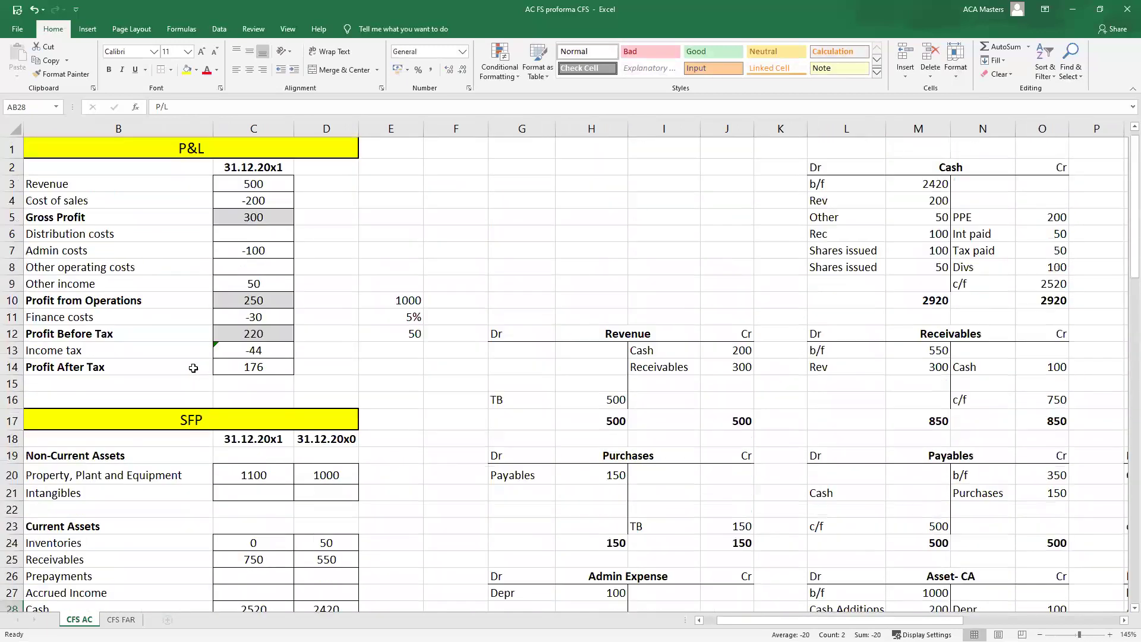
pyautogui.moveTo(248, 332); pyautogui.dragTo(166, 246)
pyautogui.moveTo(261, 283); pyautogui.dragTo(209, 283)
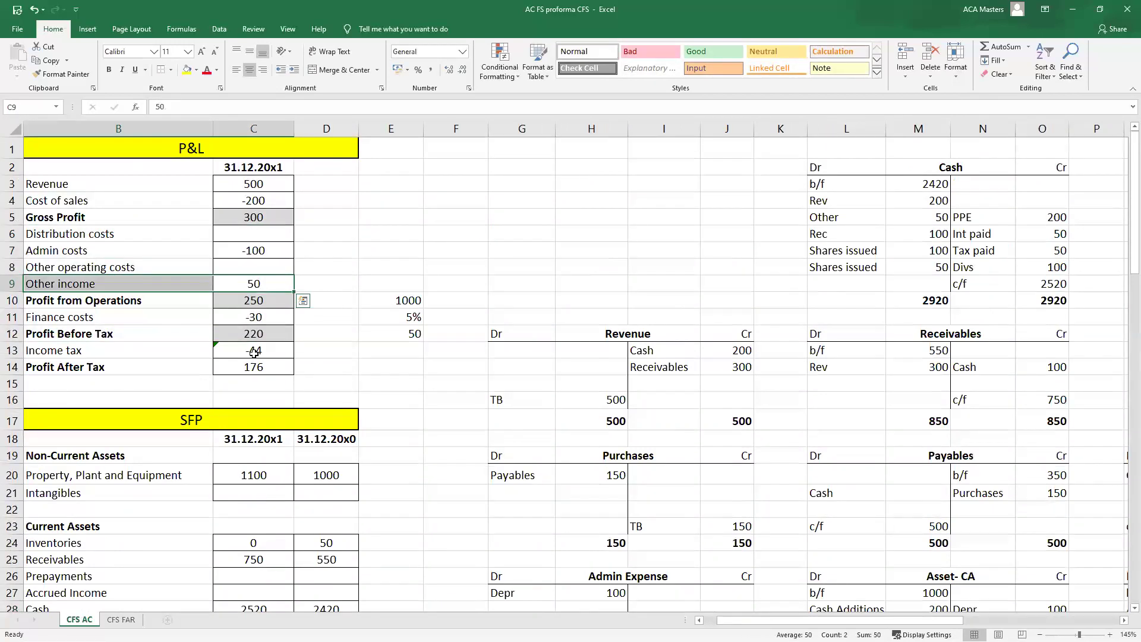
# - Compare Other income and Finance costs in the P&L with the Other Income and Interest adjustments in the cash flow statement
pyautogui.scroll(-12, 254, 352)
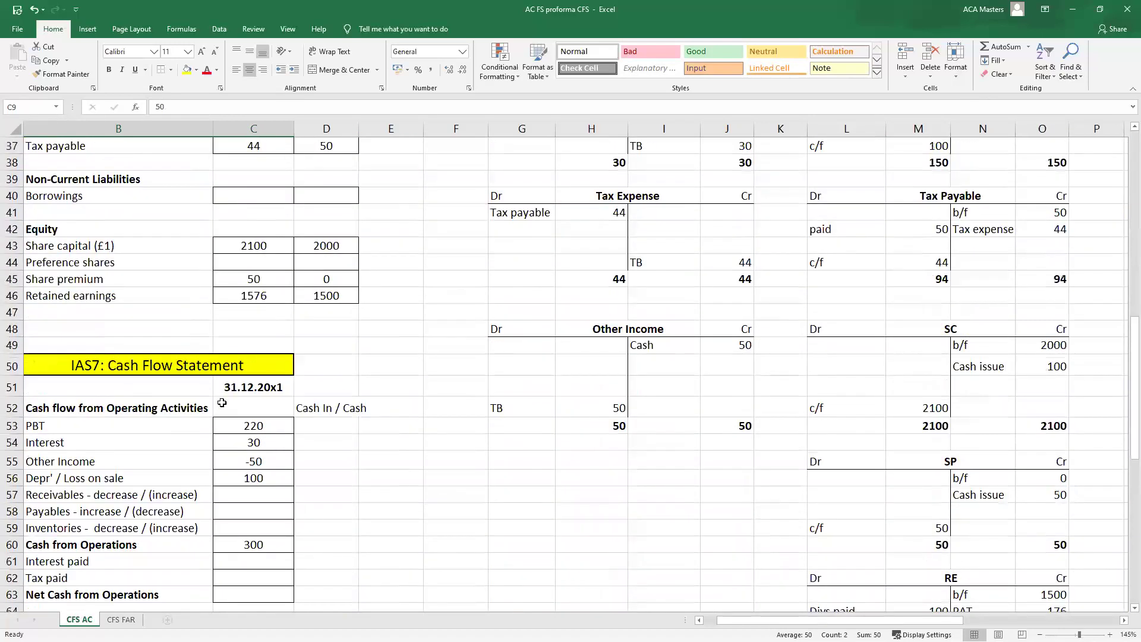
pyautogui.scroll(-2, 226, 412)
pyautogui.moveTo(219, 360)
pyautogui.mouseDown()
pyautogui.moveTo(205, 361)
pyautogui.moveTo(225, 362)
pyautogui.mouseUp()
pyautogui.click(418, 476)
pyautogui.scroll(14, 225, 361)
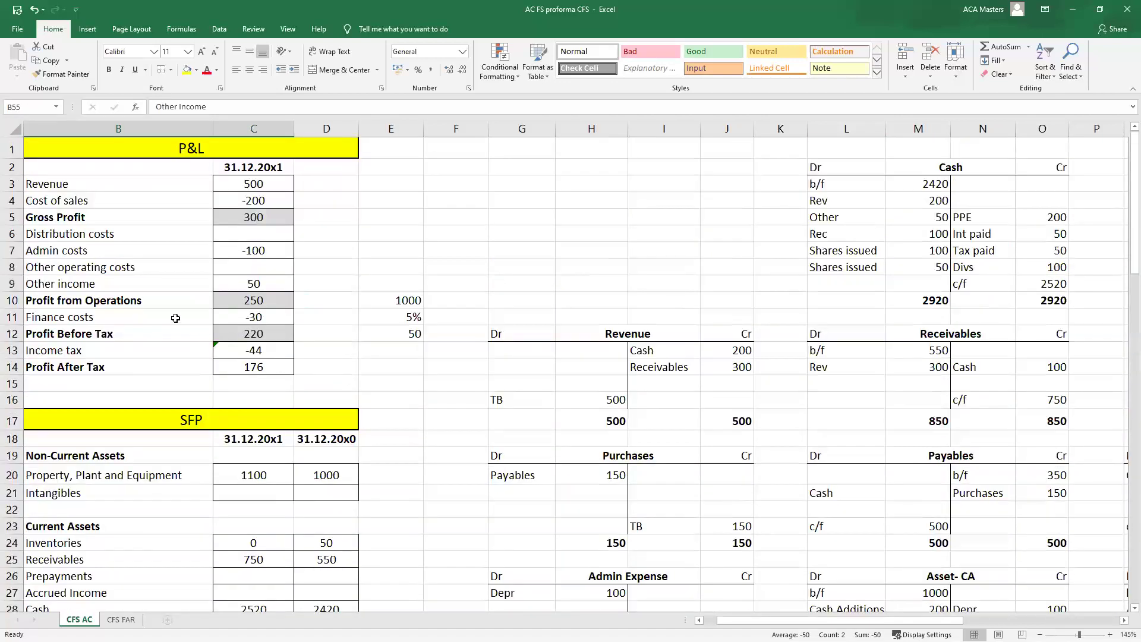
pyautogui.moveTo(161, 279); pyautogui.dragTo(233, 284)
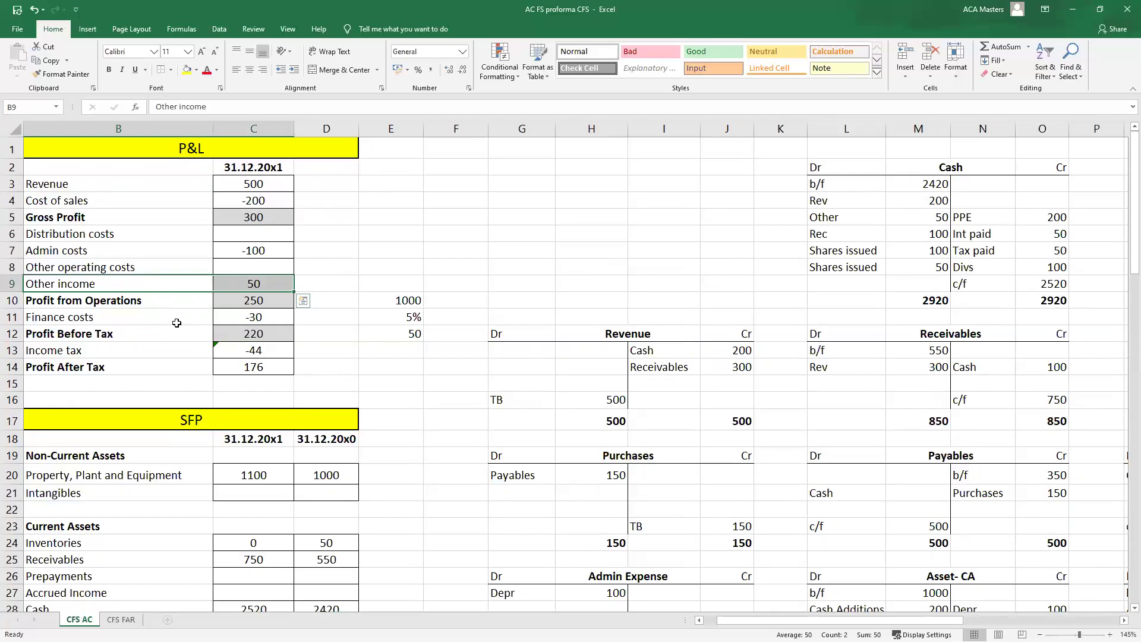
pyautogui.moveTo(171, 317); pyautogui.dragTo(231, 317)
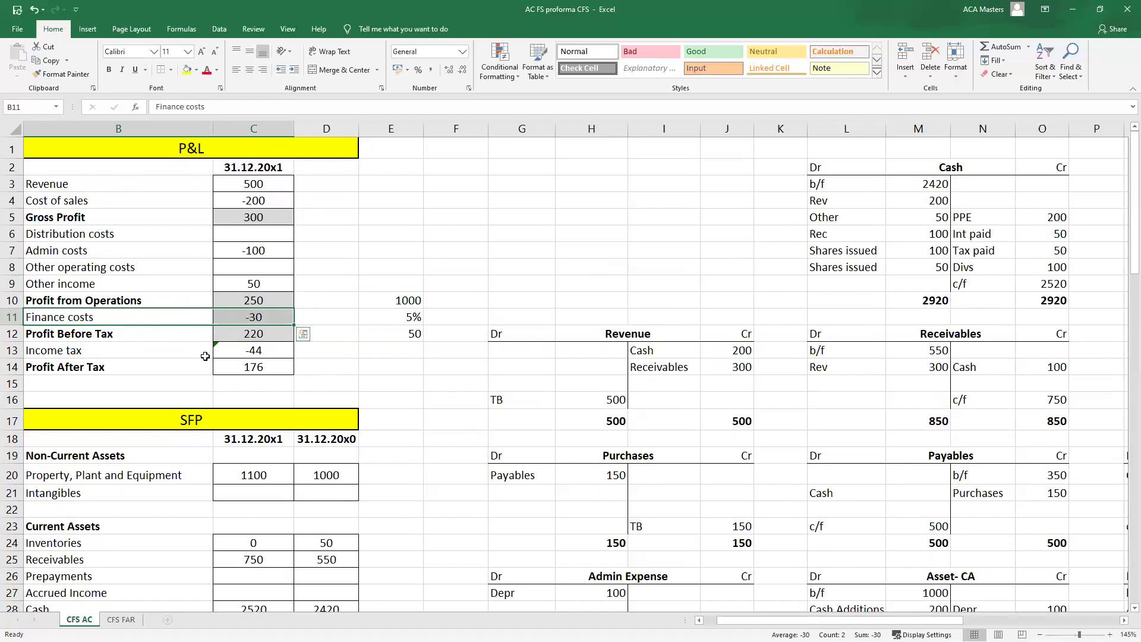
pyautogui.scroll(-16, 205, 356)
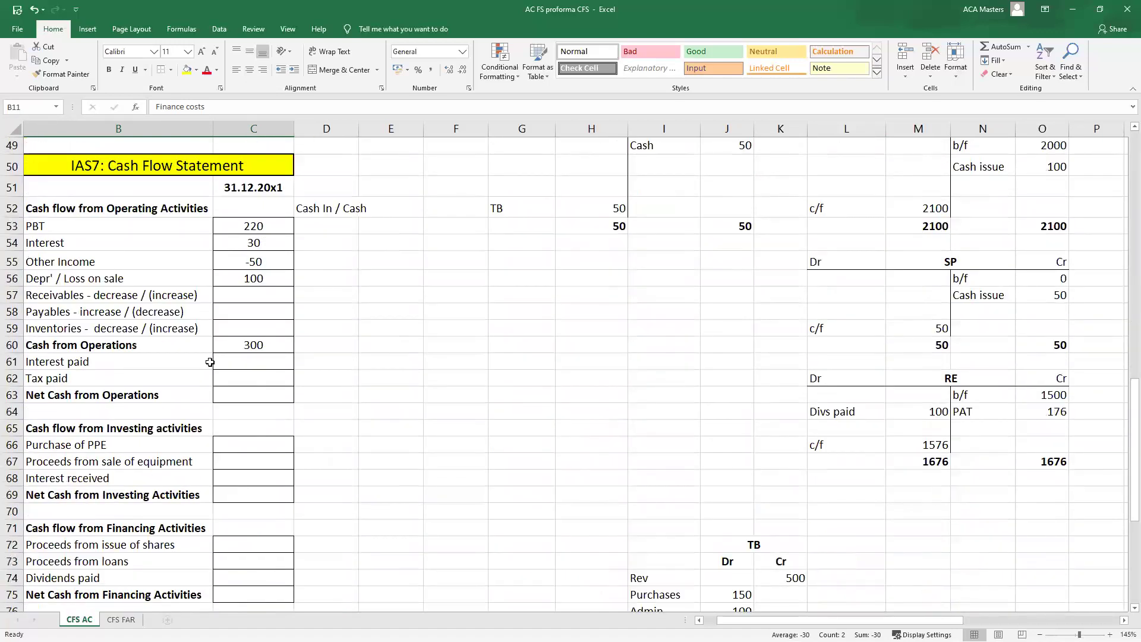
pyautogui.scroll(16, 209, 362)
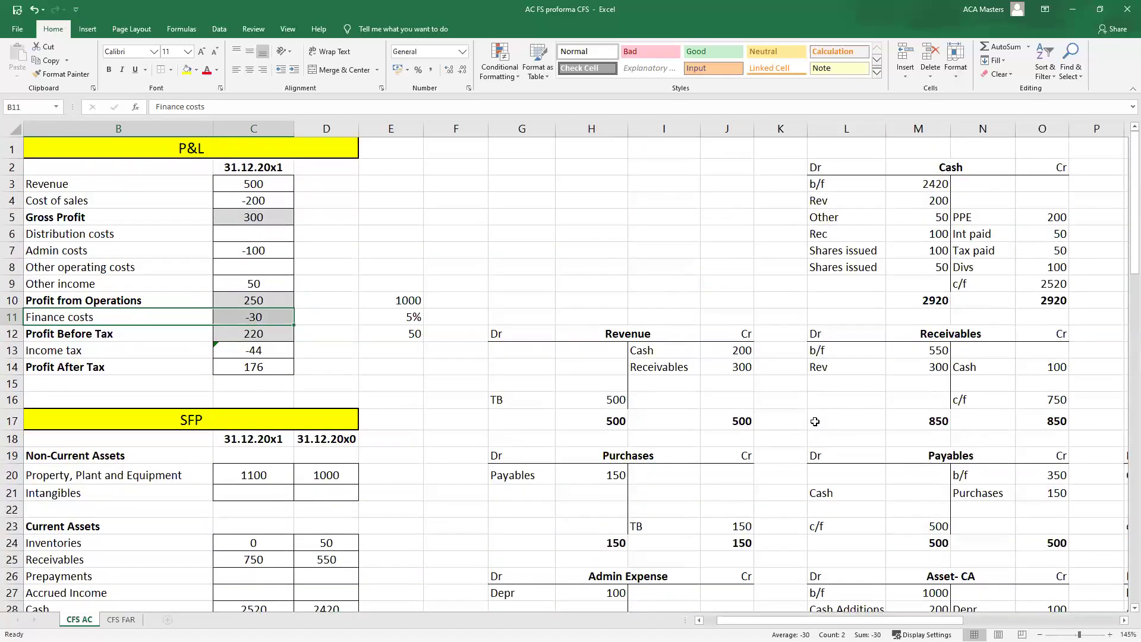
# - Review the P, CA and P/L rows of the disposal working at AB26:AC28
pyautogui.click(815, 421)
pyautogui.scroll(-2, 815, 422)
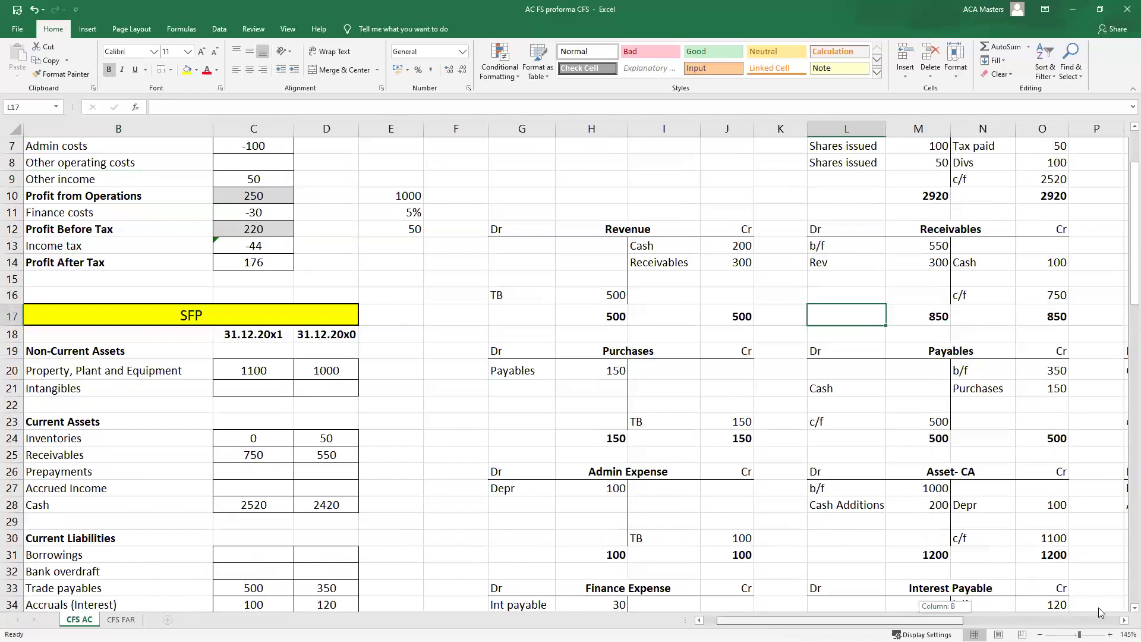
pyautogui.hscroll(4, 1100, 612)
pyautogui.hscroll(1, 864, 380)
pyautogui.scroll(-4, 861, 453)
pyautogui.moveTo(791, 267); pyautogui.dragTo(841, 265)
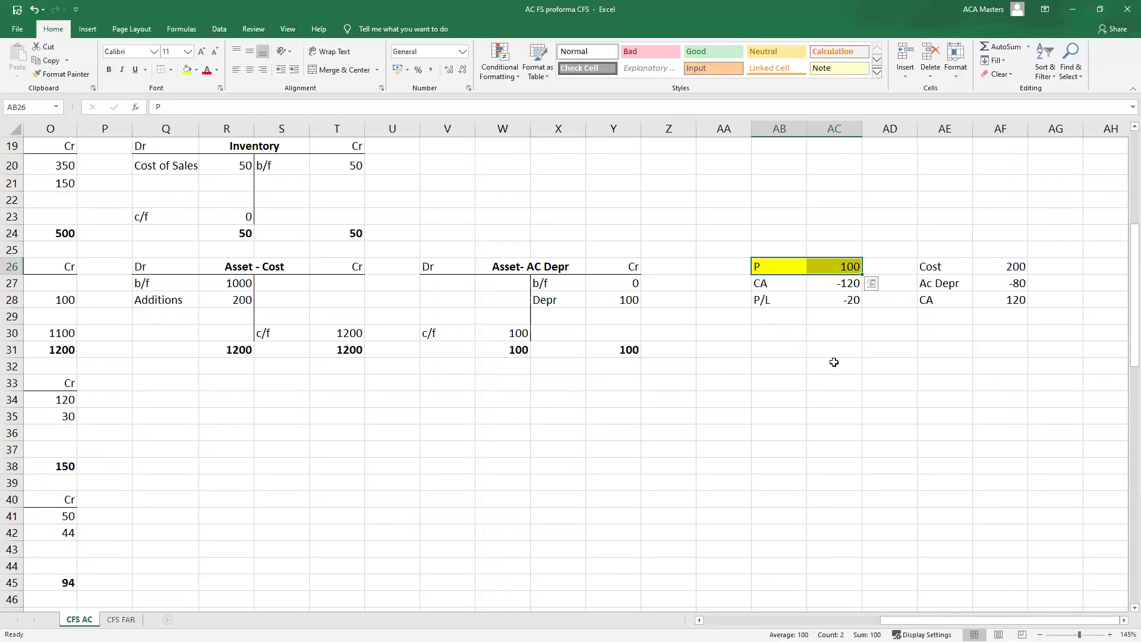
pyautogui.moveTo(783, 283); pyautogui.dragTo(838, 300)
pyautogui.click(844, 521)
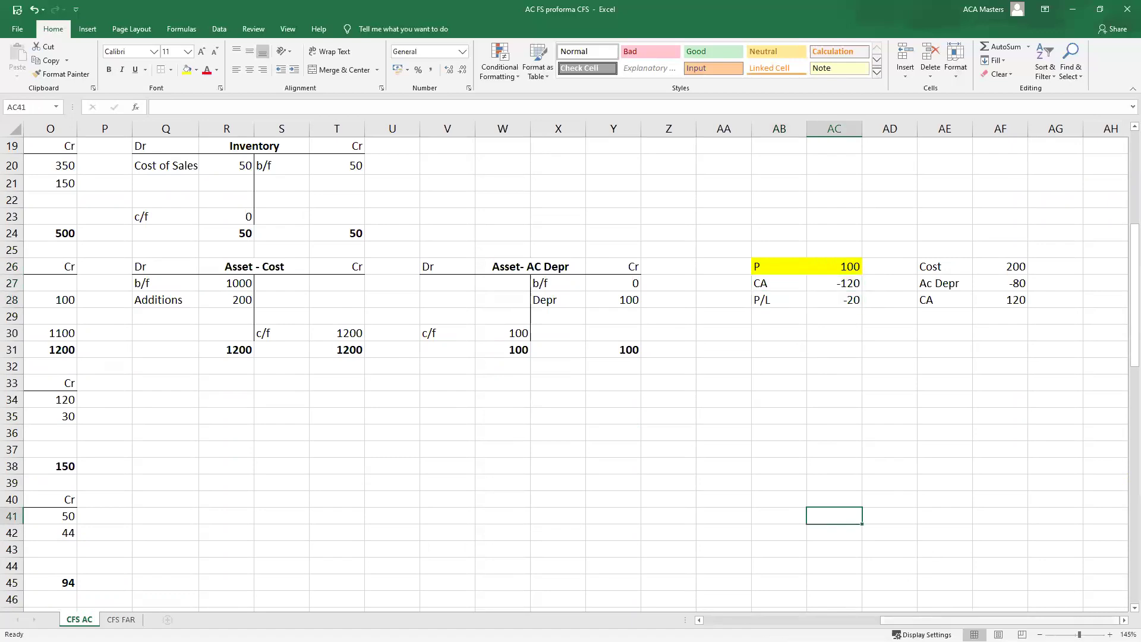
pyautogui.hscroll(-3, 882, 418)
pyautogui.moveTo(890, 269); pyautogui.dragTo(958, 287)
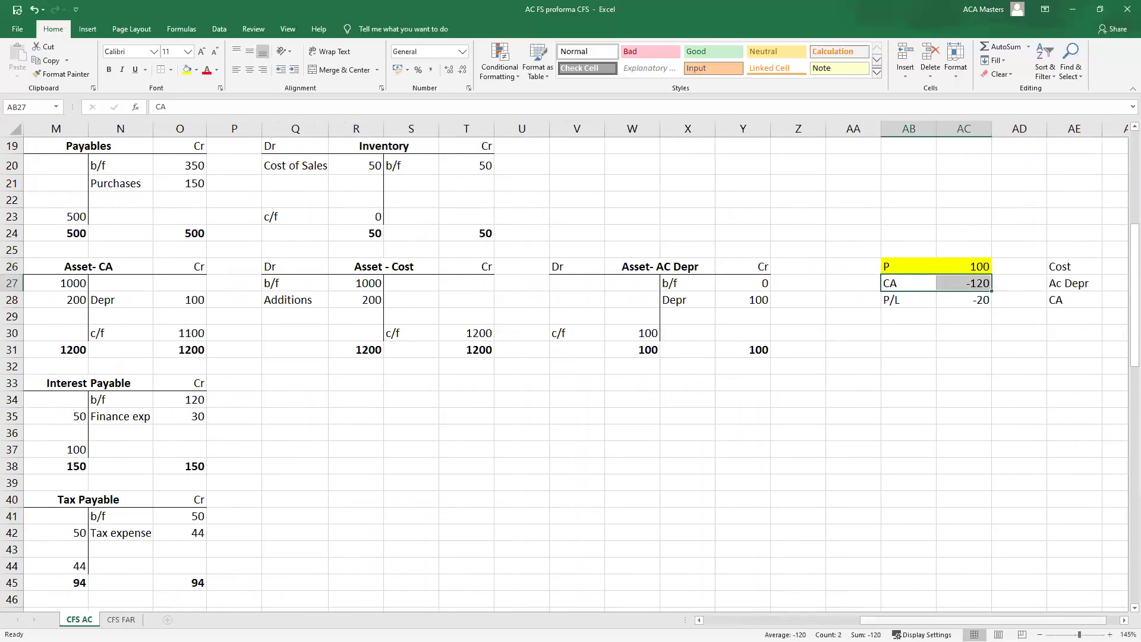
# - Label the disposal rows "Diposal" in S28 of the Asset - Cost account and "Disposal" in V28 of the Asset- AC Depr account
pyautogui.moveTo(890, 622); pyautogui.dragTo(876, 621)
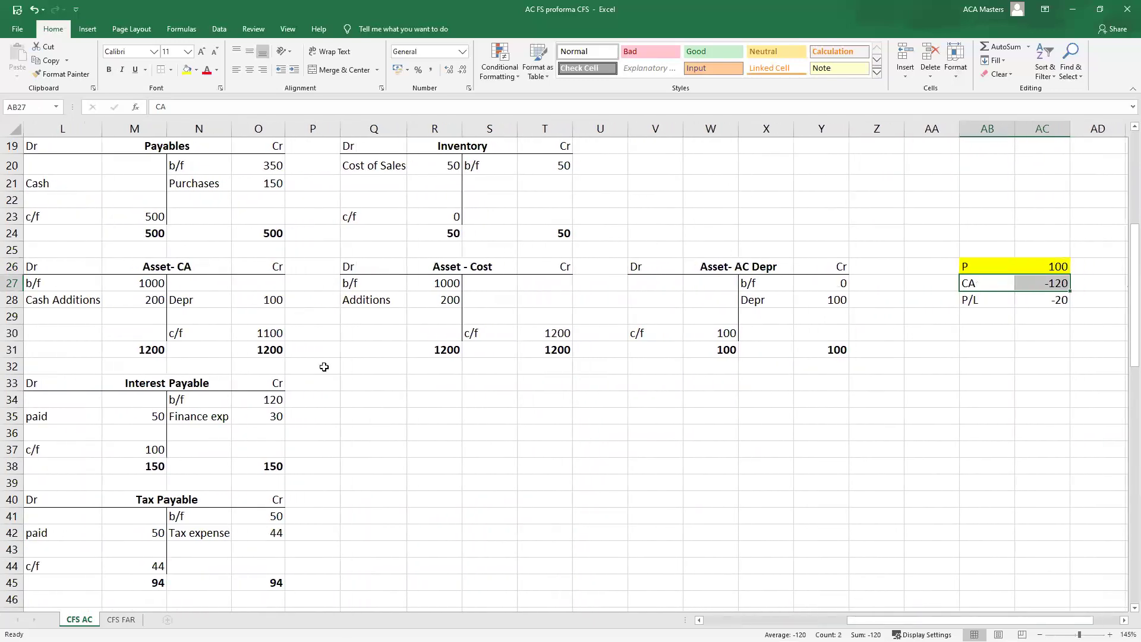
pyautogui.click(485, 298)
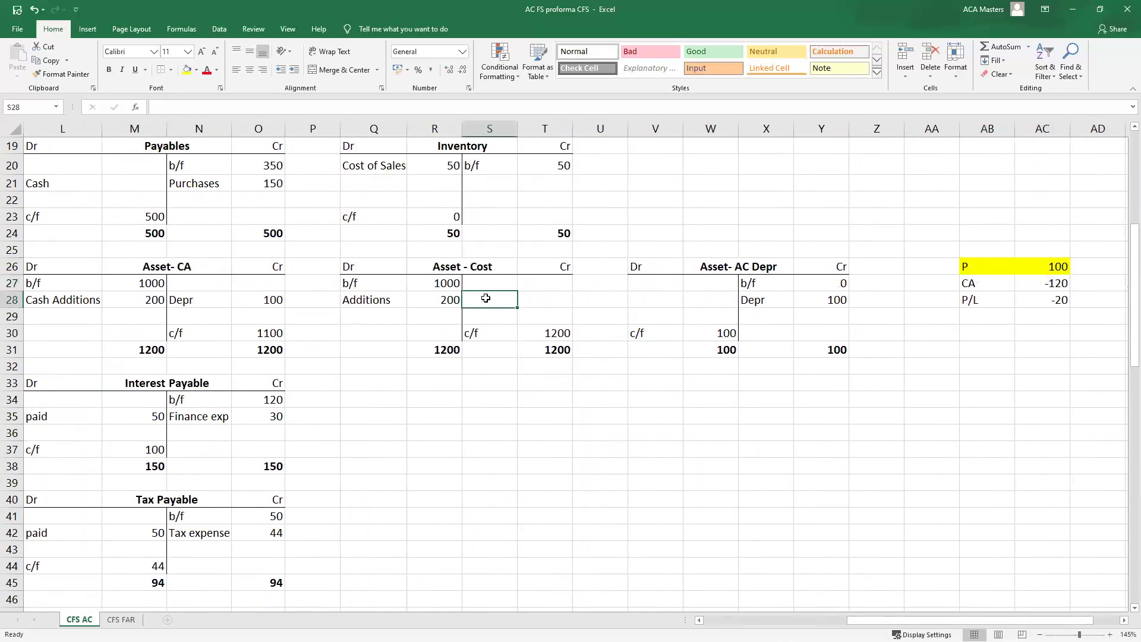
pyautogui.write('Diposal')
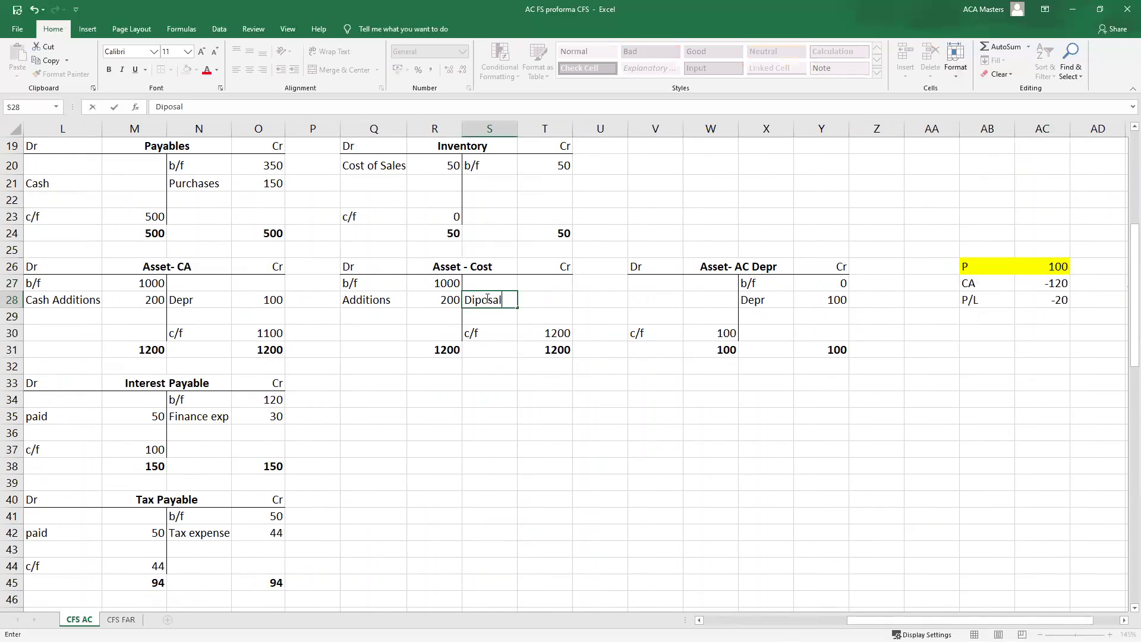
pyautogui.press('Right')
pyautogui.press('Right')
pyautogui.press('Right')
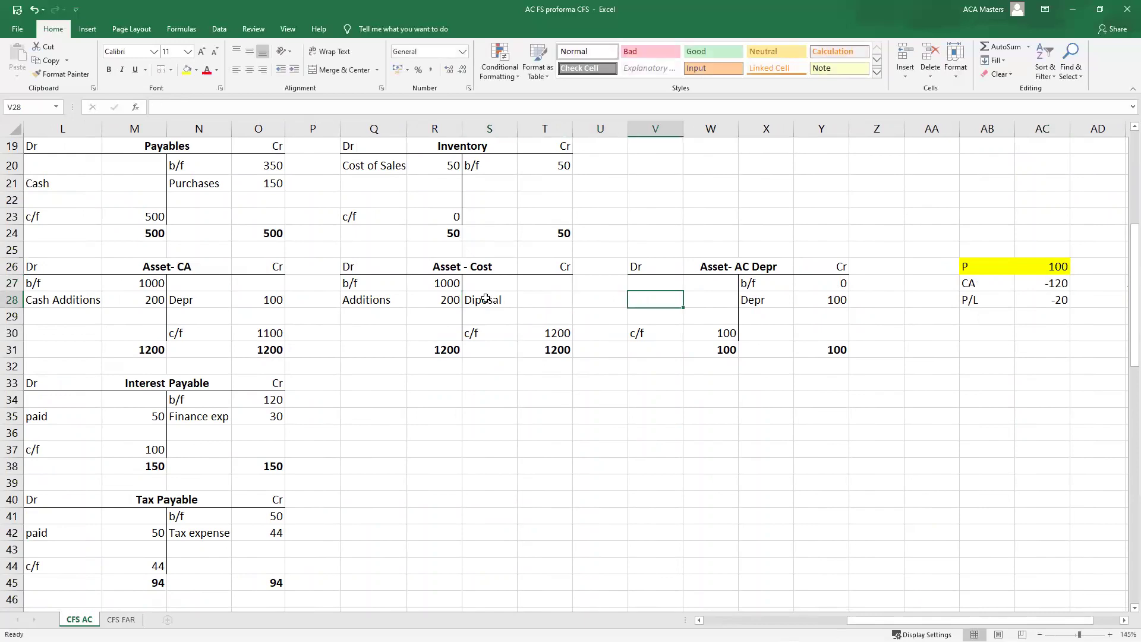
pyautogui.write('Disposal')
pyautogui.press('Return')
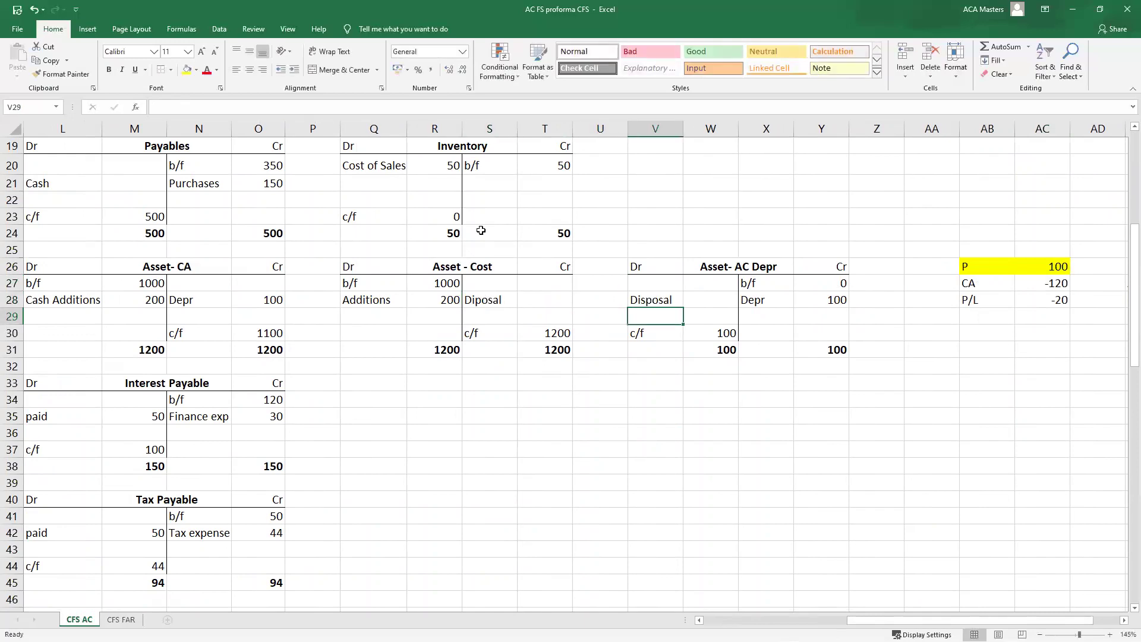
# - Add a Disposal entry on the credit side of the Asset- CA account in row 27 with the placeholder amount xxx
pyautogui.moveTo(356, 267); pyautogui.dragTo(558, 337)
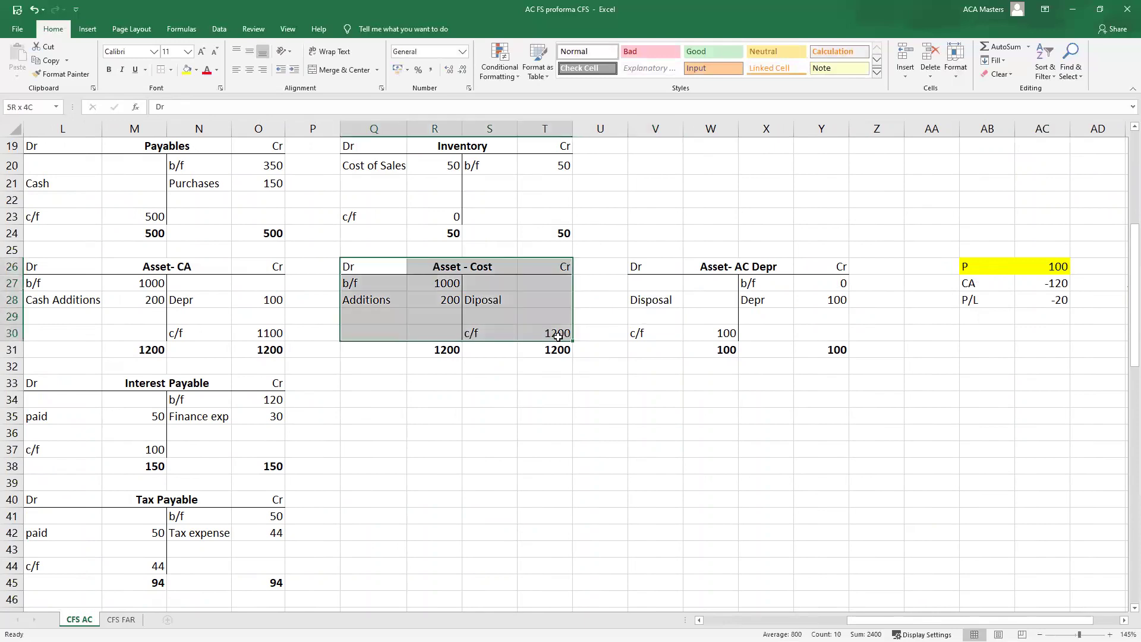
pyautogui.click(218, 287)
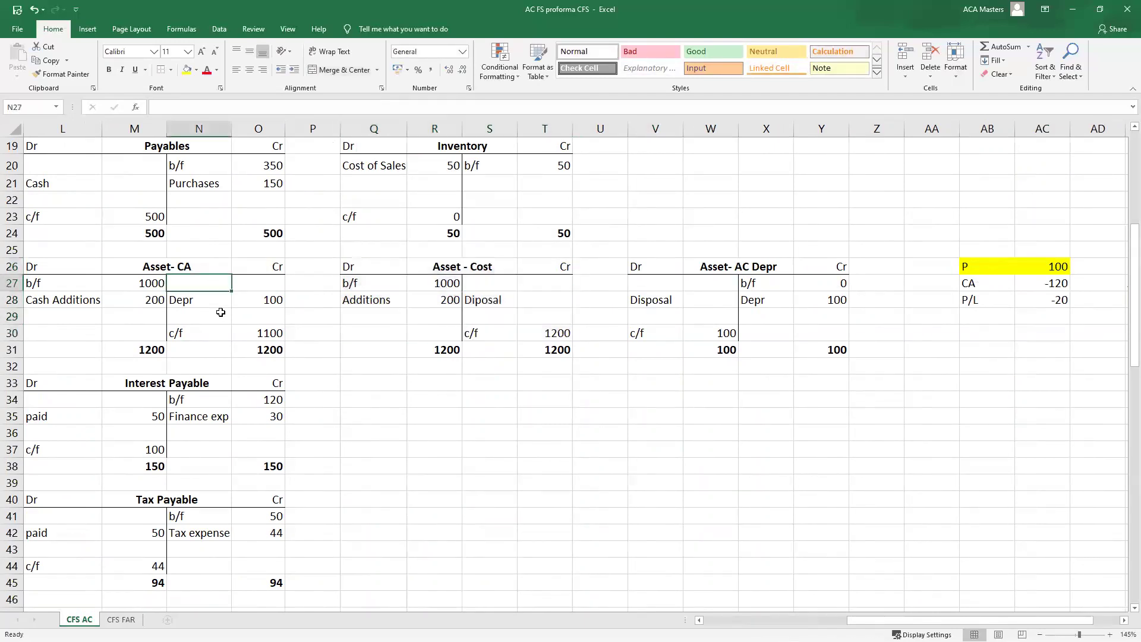
pyautogui.write('Disp')
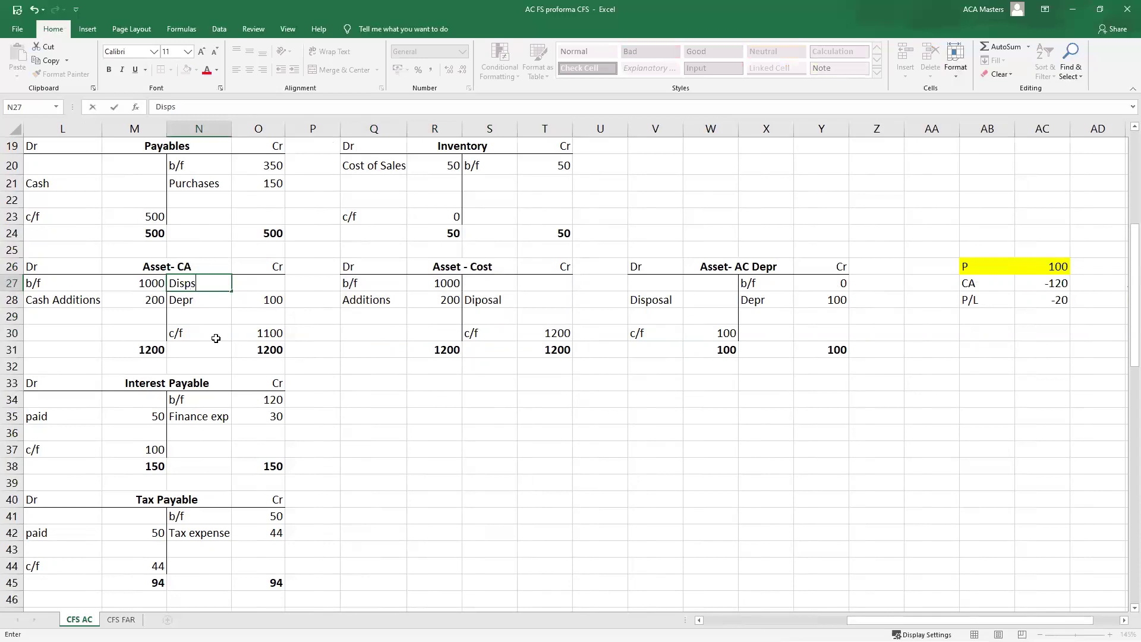
pyautogui.write('osal')
pyautogui.press('Tab')
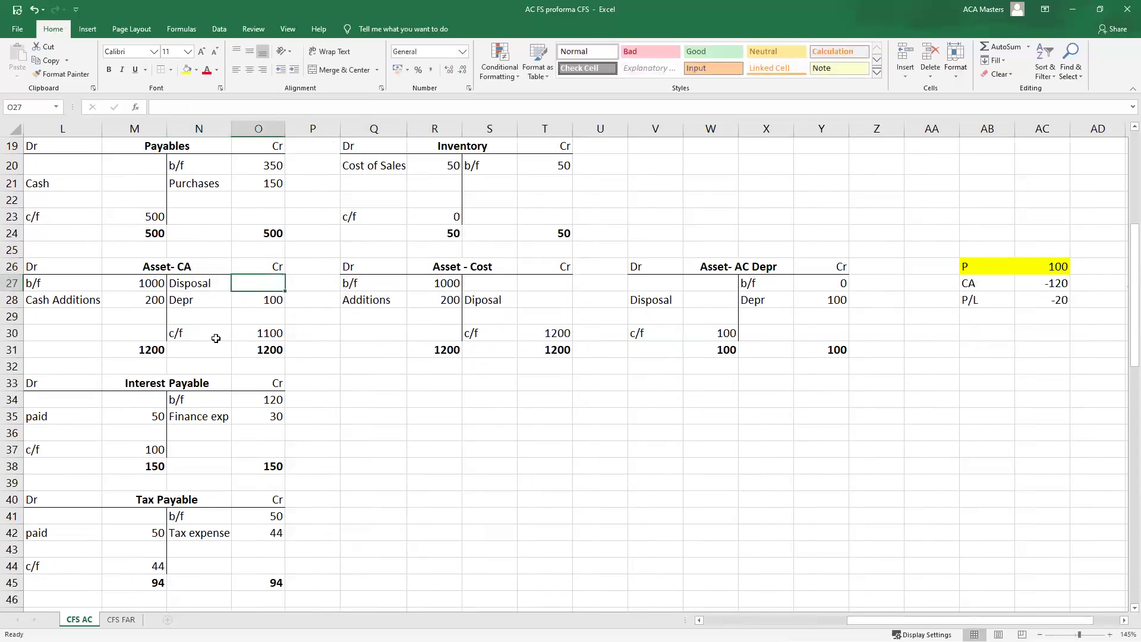
pyautogui.moveTo(77, 267); pyautogui.dragTo(241, 352)
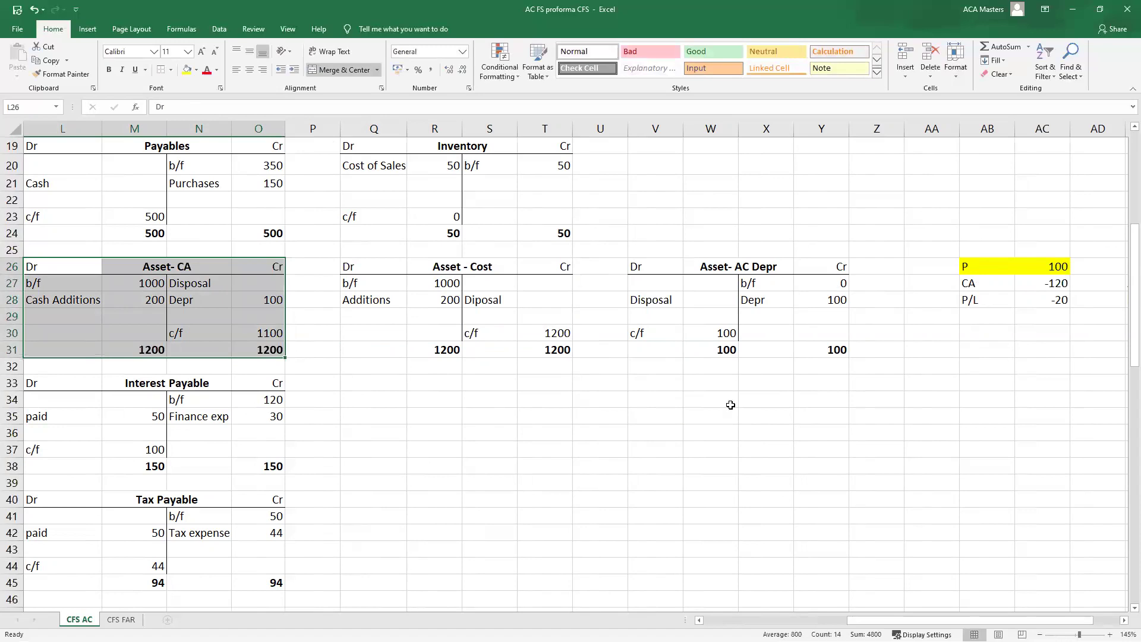
pyautogui.click(267, 287)
pyautogui.write('xxx')
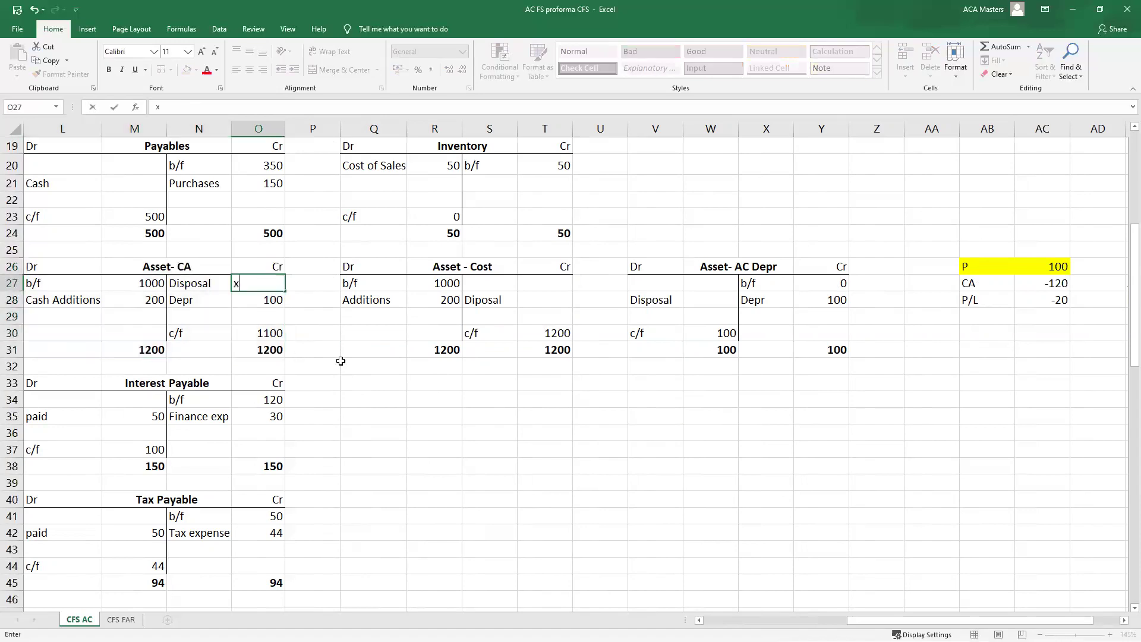
pyautogui.moveTo(373, 366); pyautogui.dragTo(313, 349)
# - Relate the Asset- CA account's Disposal entry to the CA and P rows of the disposal working
pyautogui.moveTo(202, 284); pyautogui.dragTo(242, 286)
pyautogui.moveTo(984, 285); pyautogui.dragTo(1032, 272)
pyautogui.keyDown('ctrl'); pyautogui.click(992, 266); pyautogui.keyUp('ctrl')
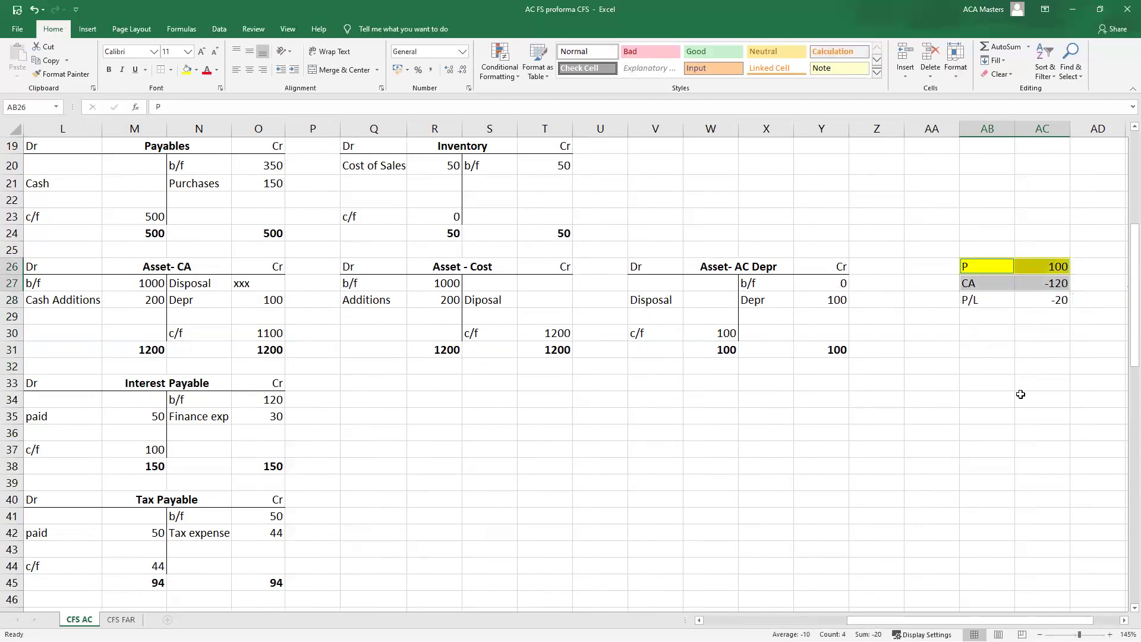
pyautogui.click(919, 503)
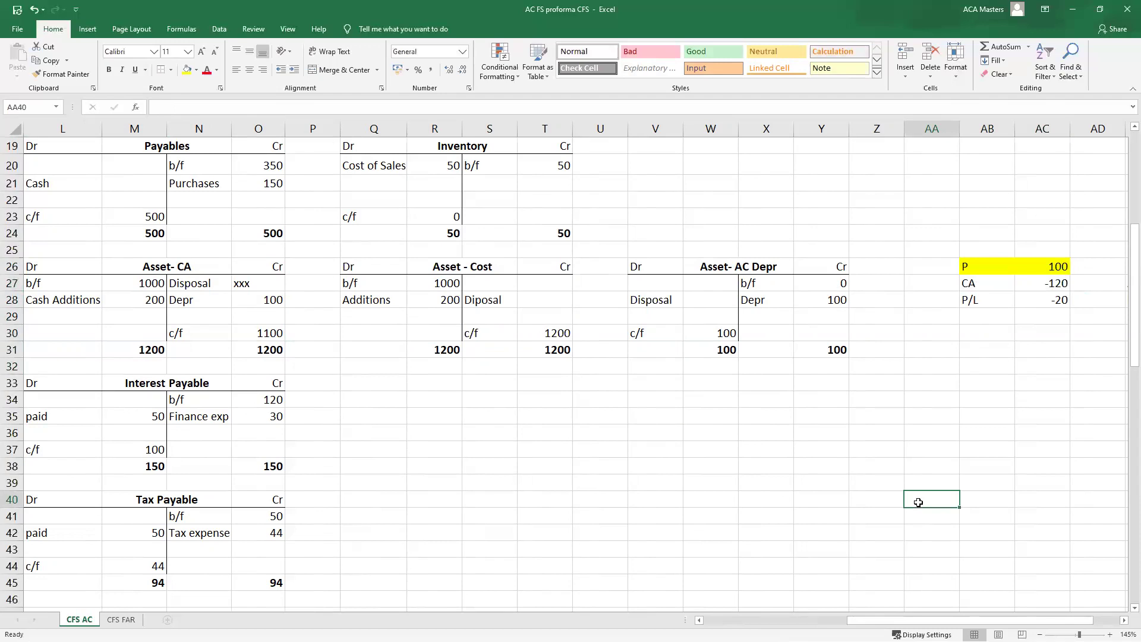
# - Trace the disposal rows in Asset - Cost and Asset- AC Depr to the Cost, Ac Depr and CA working and the P/L calculation
pyautogui.moveTo(981, 621); pyautogui.dragTo(1008, 622)
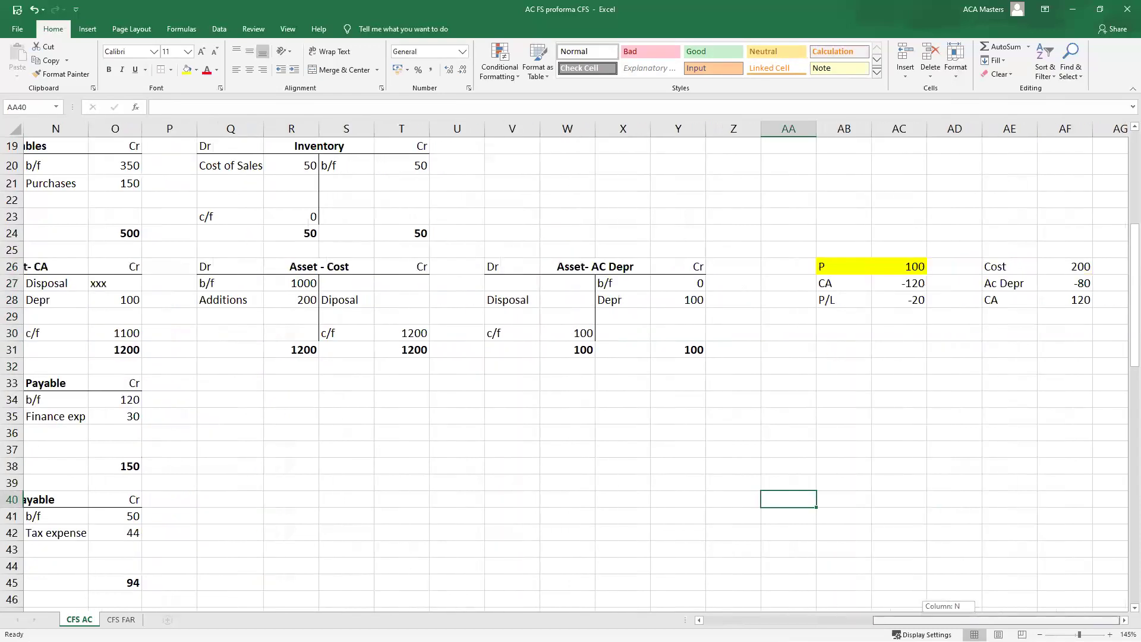
pyautogui.moveTo(226, 266); pyautogui.dragTo(664, 356)
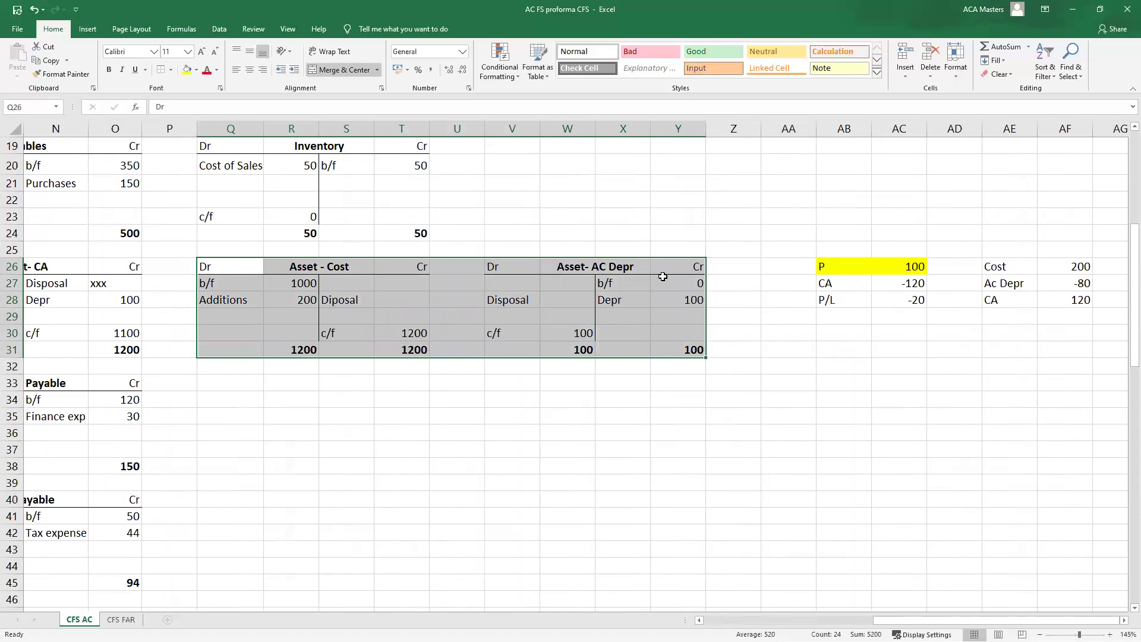
pyautogui.moveTo(363, 303); pyautogui.dragTo(400, 306)
pyautogui.moveTo(1019, 268); pyautogui.dragTo(1052, 268)
pyautogui.moveTo(508, 302); pyautogui.dragTo(562, 301)
pyautogui.moveTo(1003, 293); pyautogui.dragTo(1044, 284)
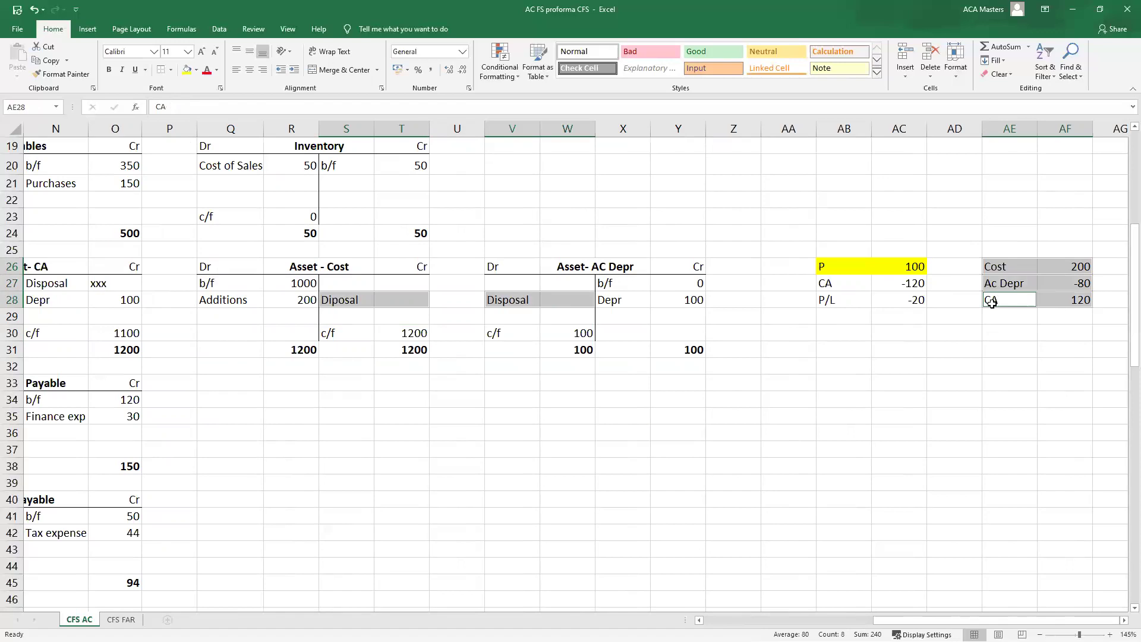
pyautogui.click(857, 284)
pyautogui.moveTo(891, 288)
pyautogui.mouseDown()
pyautogui.moveTo(886, 266)
pyautogui.moveTo(874, 266)
pyautogui.moveTo(901, 306)
pyautogui.mouseUp()
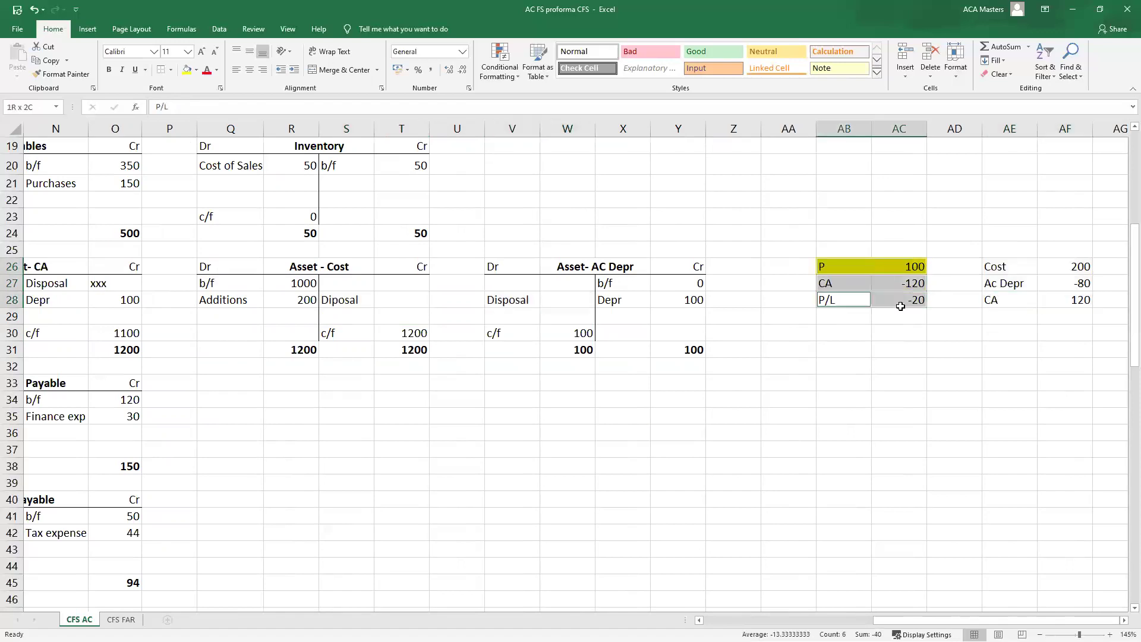
pyautogui.click(826, 447)
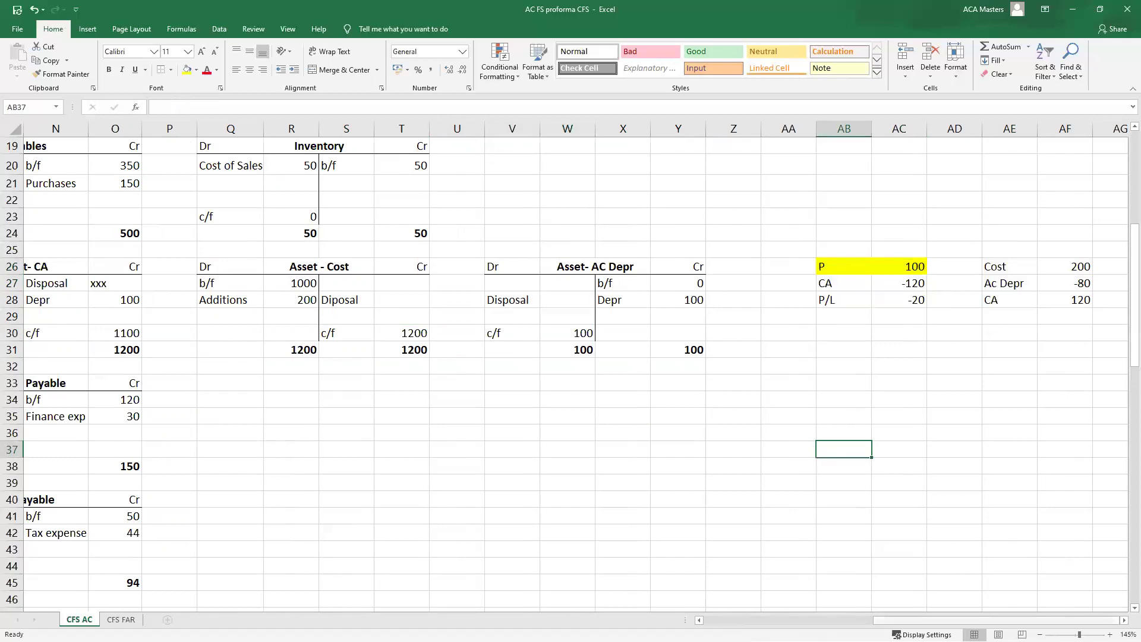
# - Examine the Depr, Disposal and Cash Additions entries in the Asset- CA account as possible missing figures
pyautogui.moveTo(1033, 621); pyautogui.dragTo(993, 620)
pyautogui.moveTo(115, 266); pyautogui.dragTo(324, 351)
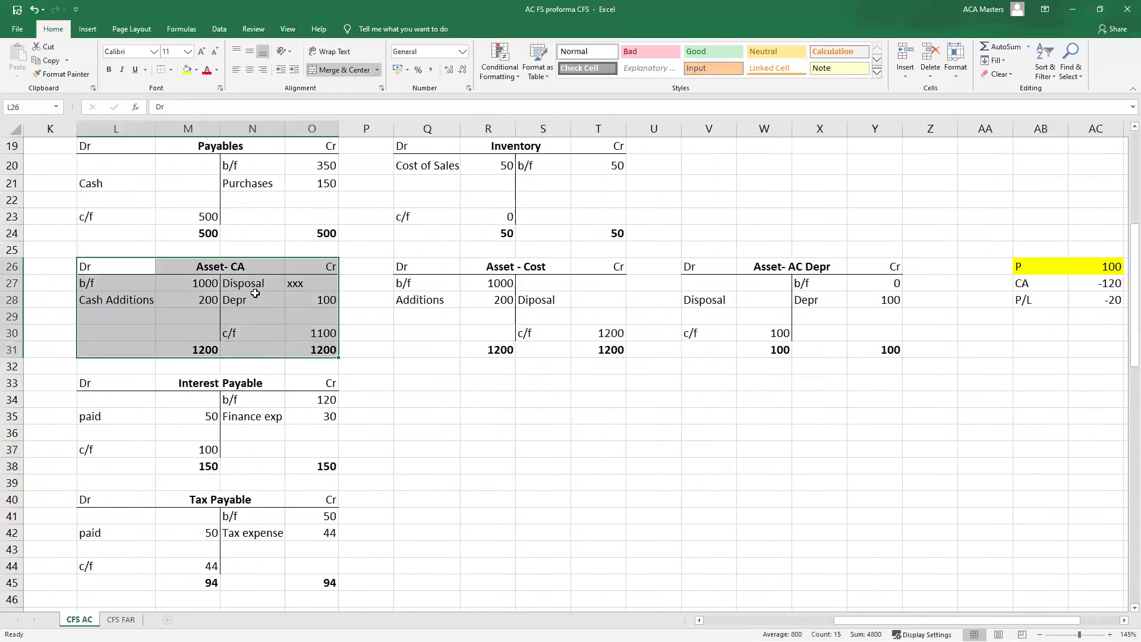
pyautogui.moveTo(253, 299); pyautogui.dragTo(307, 302)
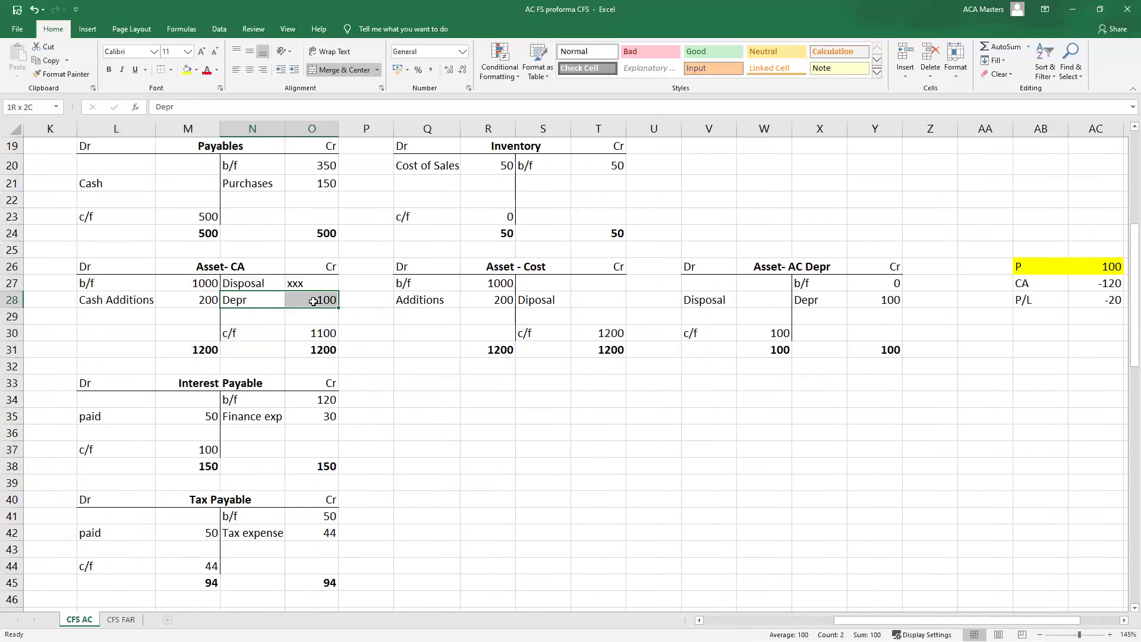
pyautogui.moveTo(237, 283); pyautogui.dragTo(321, 284)
pyautogui.keyDown('ctrl'); pyautogui.click(152, 301); pyautogui.keyUp('ctrl')
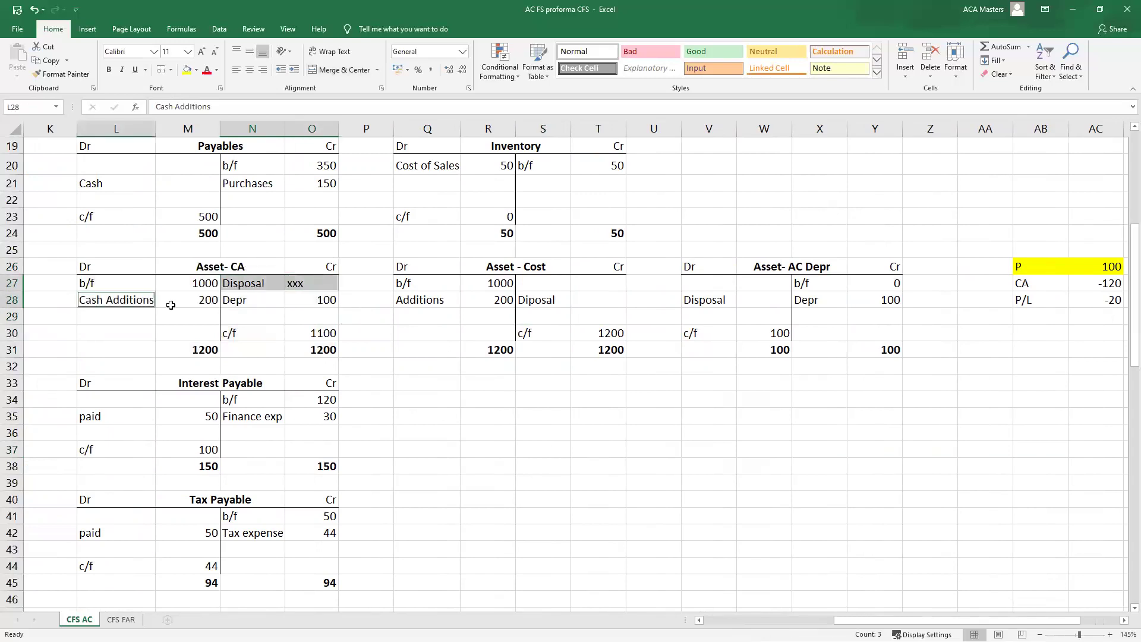
pyautogui.moveTo(170, 305); pyautogui.dragTo(171, 305)
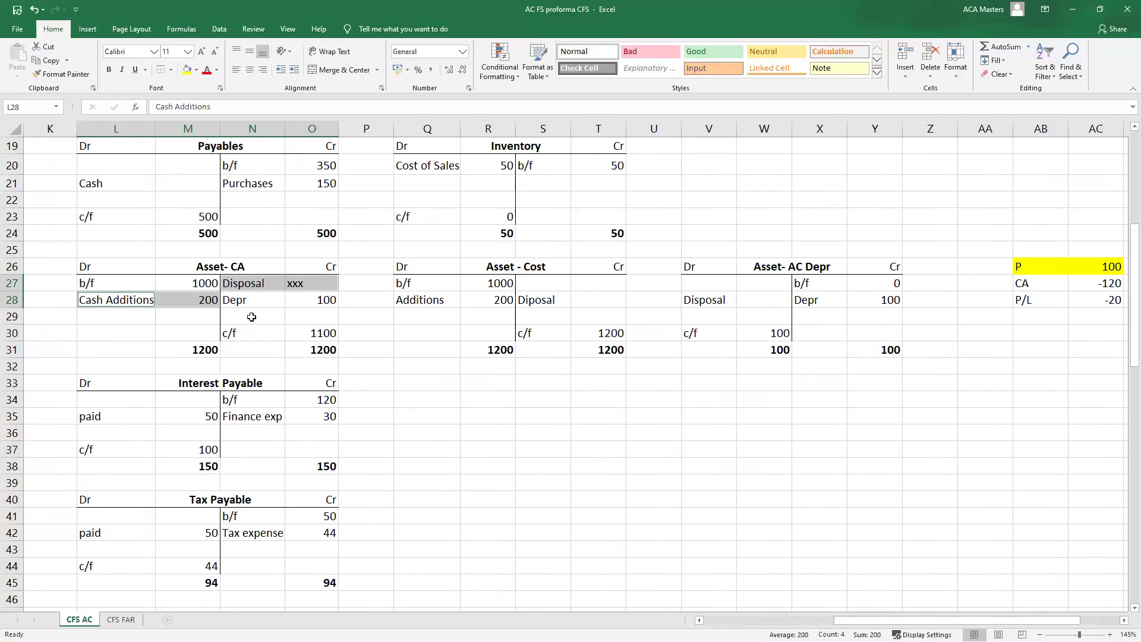
pyautogui.click(406, 336)
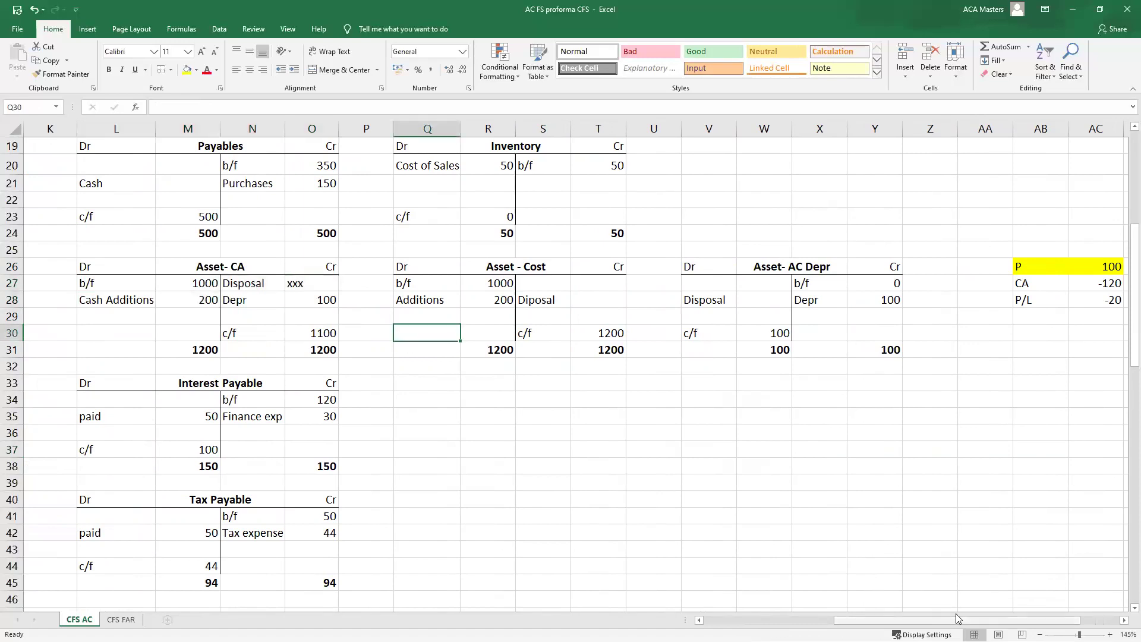
# - Consult the Cash Flows exam technique slide for how to build the operating section of the cash flow statement
pyautogui.moveTo(957, 620); pyautogui.dragTo(826, 620)
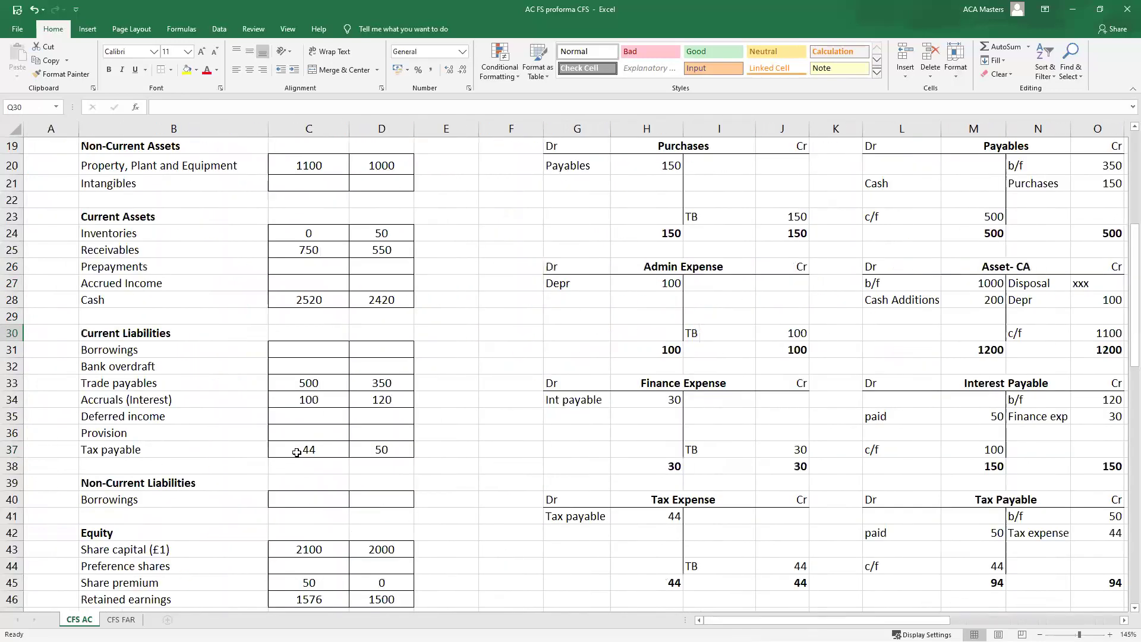
pyautogui.scroll(-5, 291, 443)
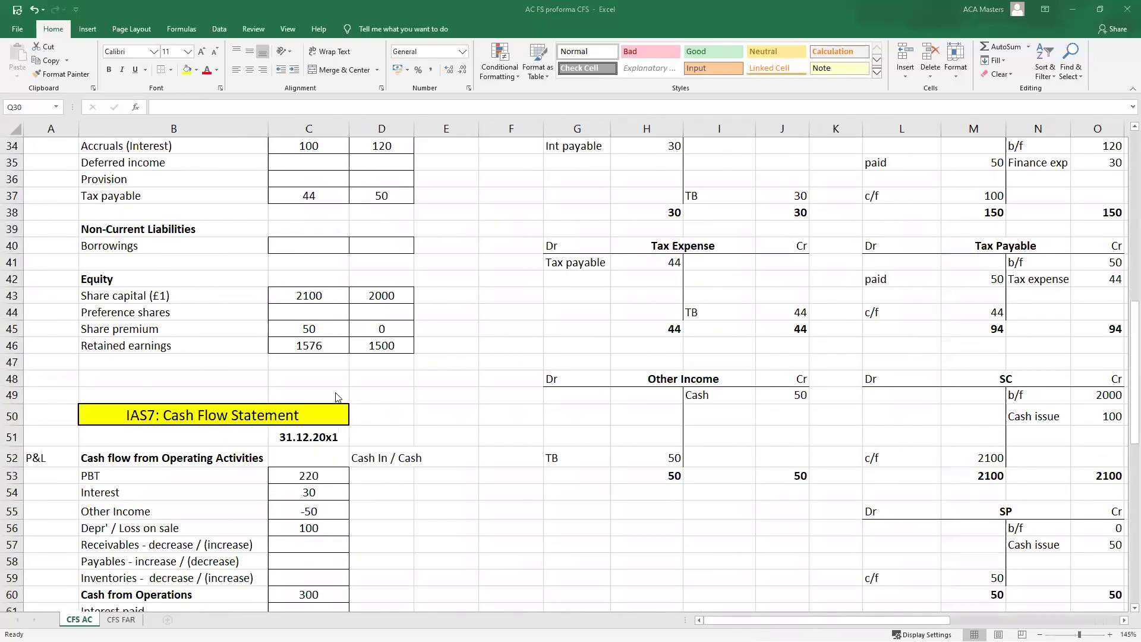
pyautogui.hotkey('alt', 'Tab')
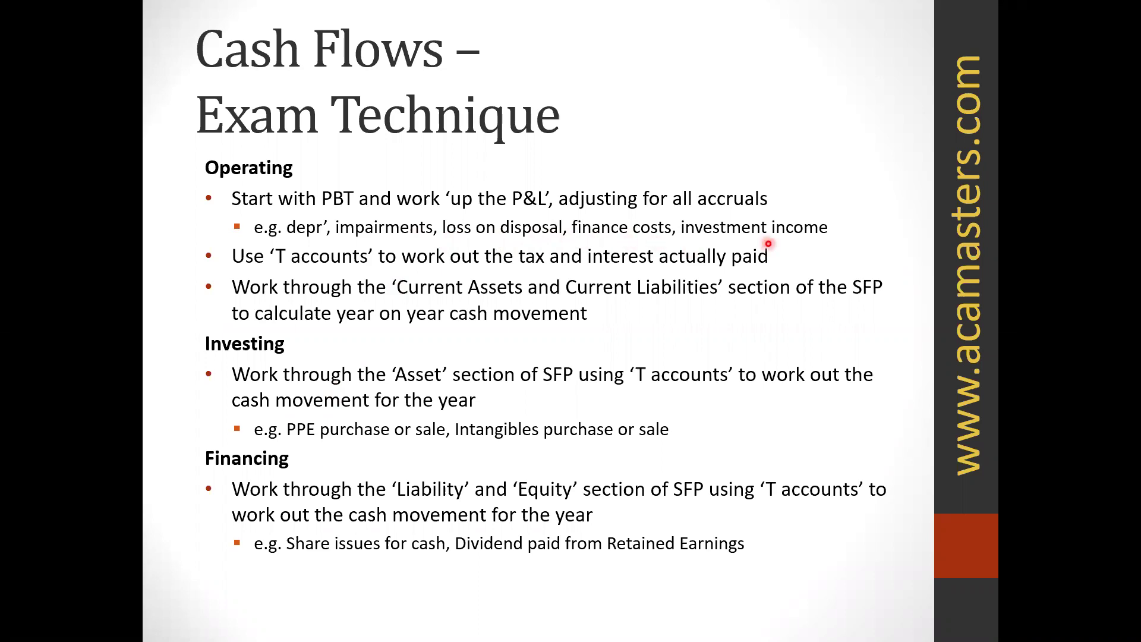
pyautogui.hotkey('alt', 'Tab')
# - Trace Finance costs and Other income in the P&L to the Interest and Other Income adjustments in the cash flow statement
pyautogui.scroll(11, 304, 318)
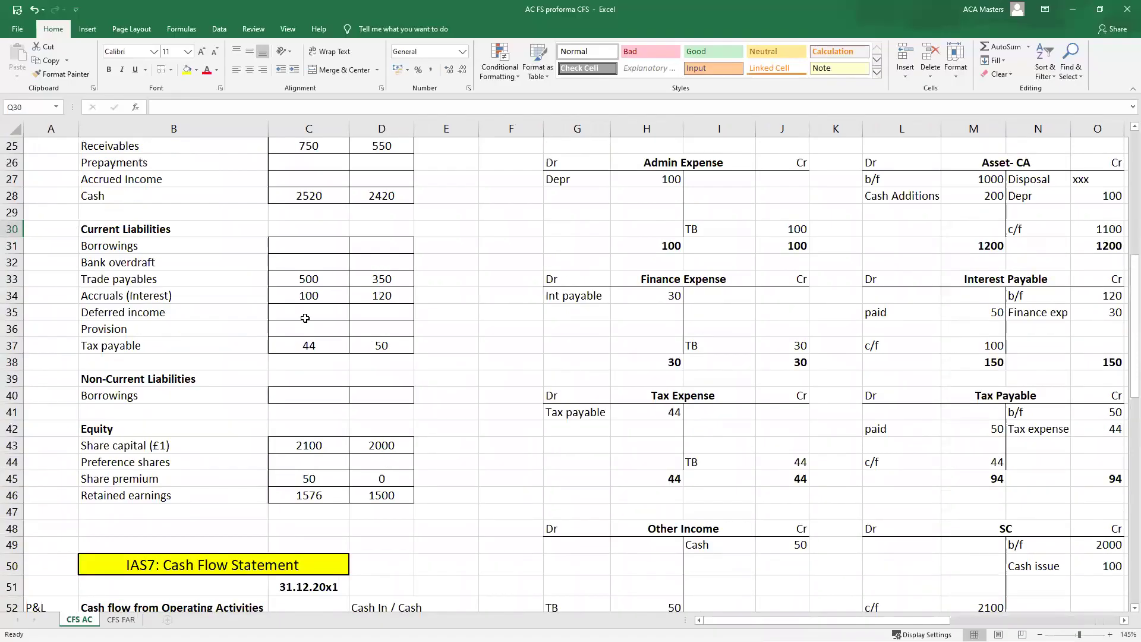
pyautogui.moveTo(196, 317); pyautogui.dragTo(309, 316)
pyautogui.moveTo(255, 285); pyautogui.dragTo(309, 284)
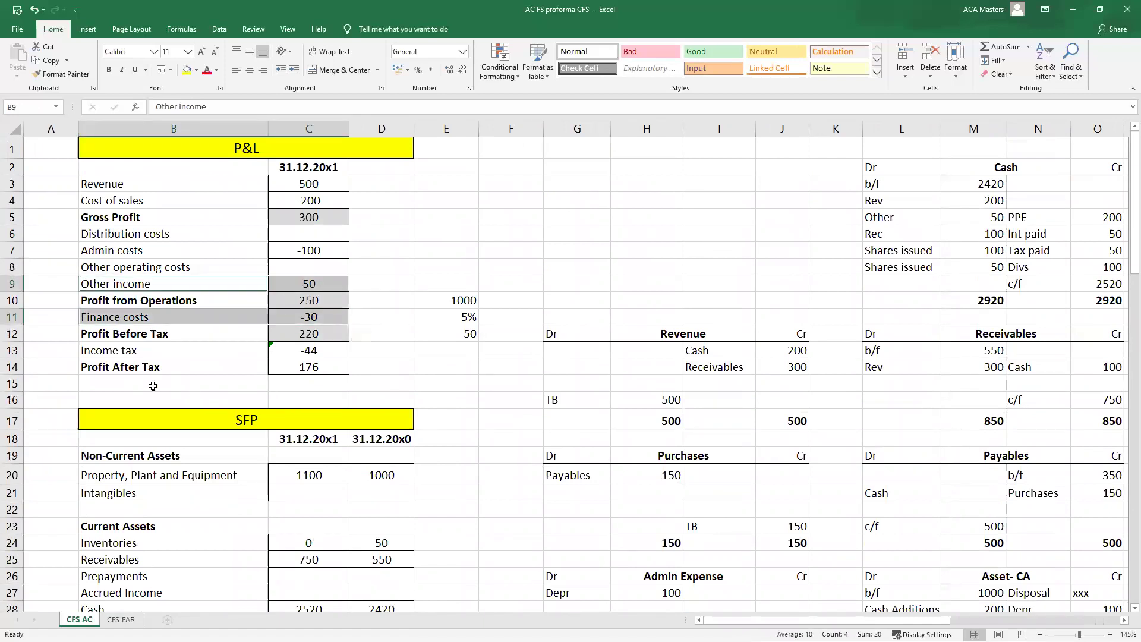
pyautogui.moveTo(184, 317); pyautogui.dragTo(301, 317)
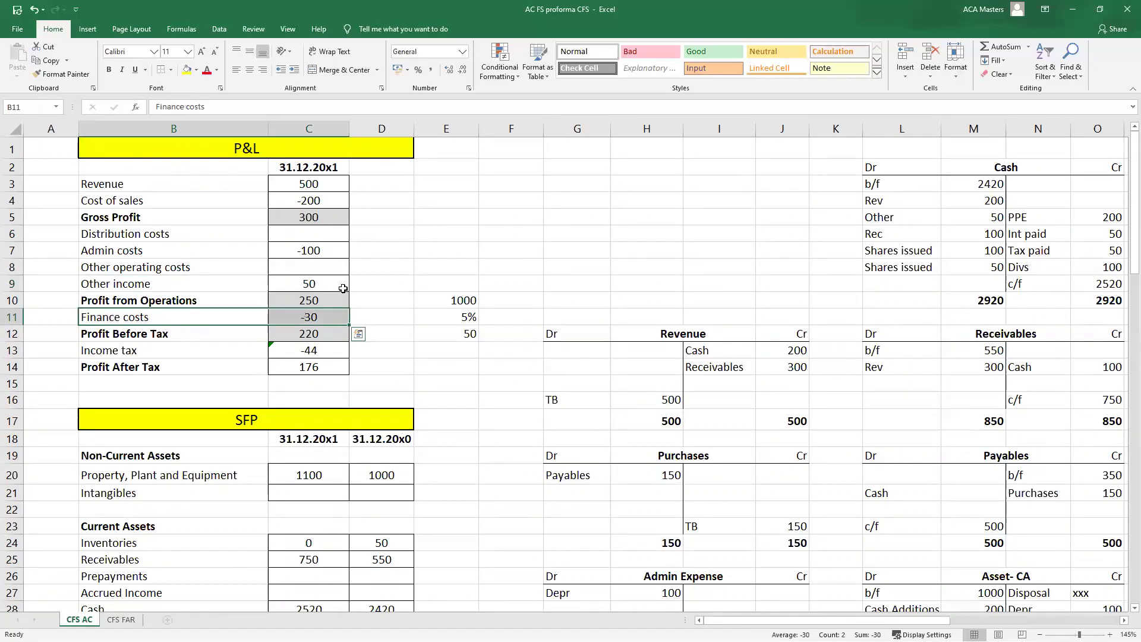
pyautogui.keyDown('ctrl'); pyautogui.moveTo(250, 284); pyautogui.dragTo(309, 284); pyautogui.keyUp('ctrl')
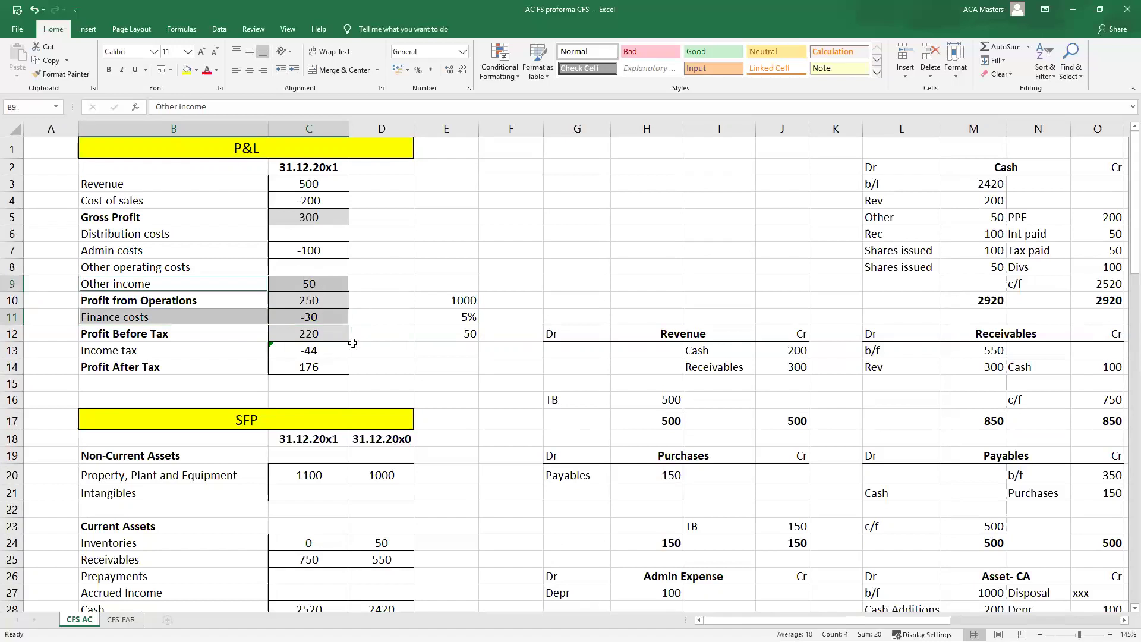
pyautogui.scroll(-14, 344, 352)
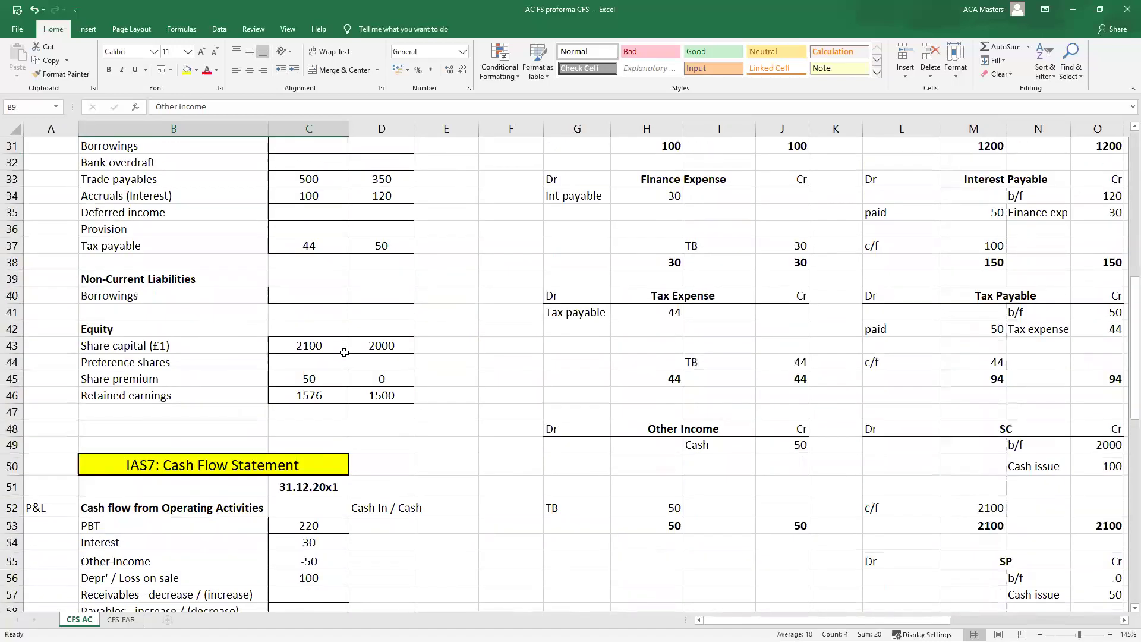
pyautogui.moveTo(274, 347); pyautogui.dragTo(262, 360)
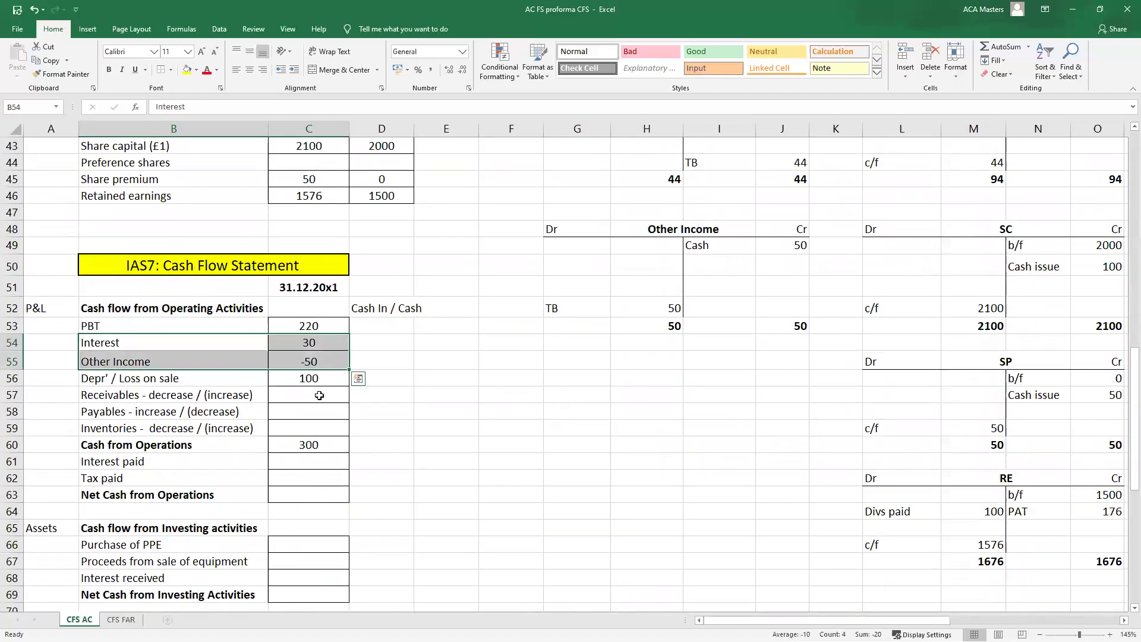
pyautogui.click(261, 360)
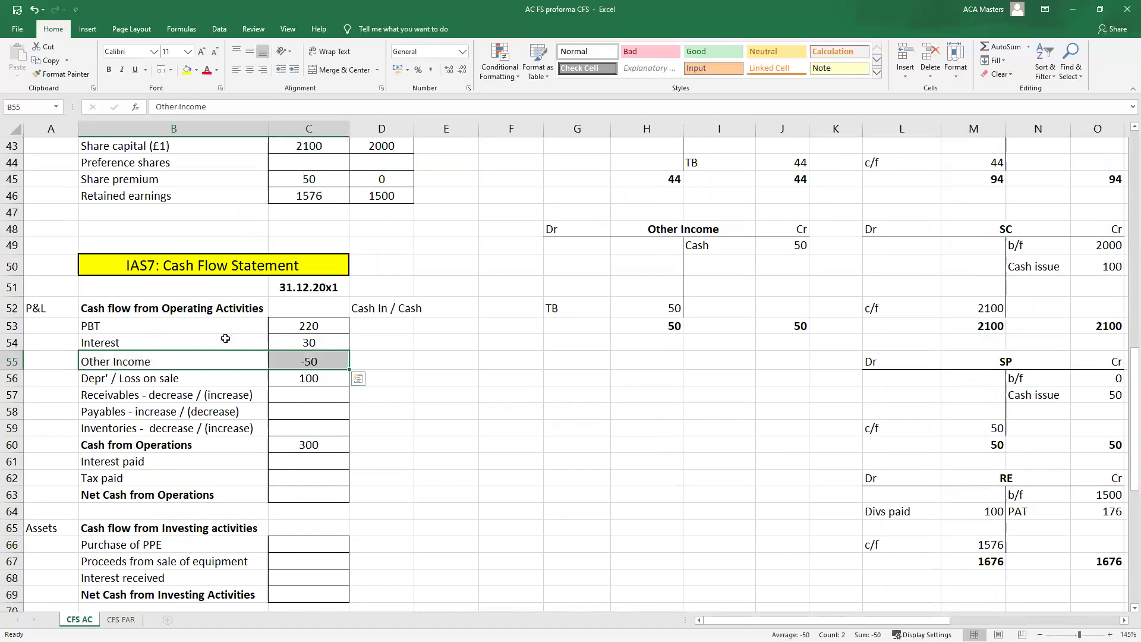
pyautogui.moveTo(226, 340); pyautogui.dragTo(343, 342)
pyautogui.scroll(14, 298, 359)
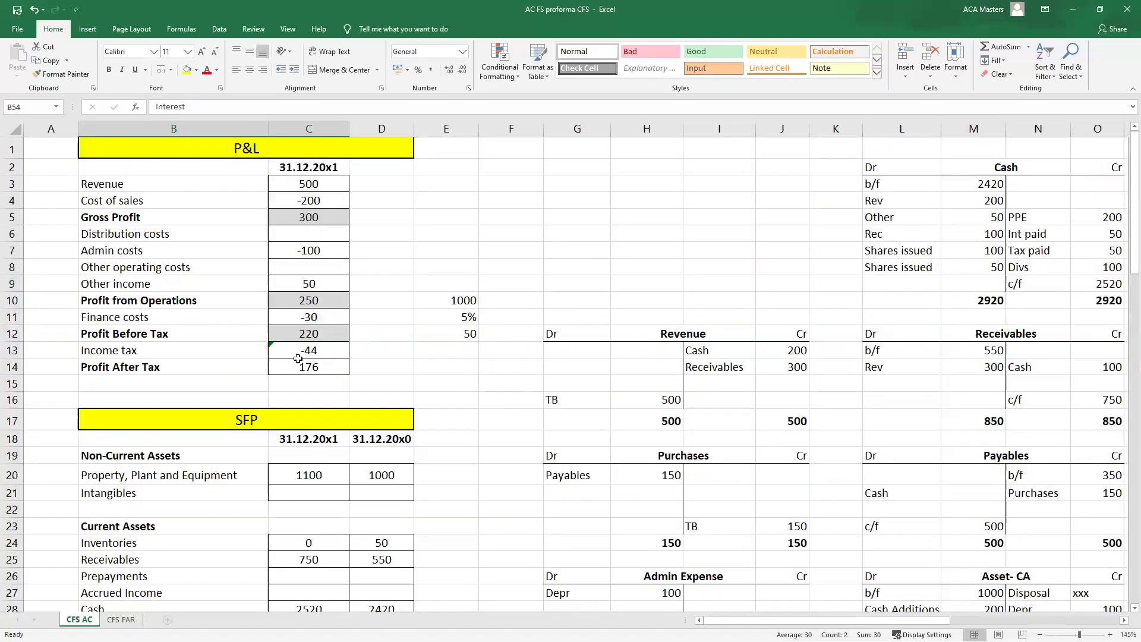
# - Relate Profit Before Tax in the P&L to the PBT and Cash from Operations lines of the cash flow statement
pyautogui.moveTo(237, 333); pyautogui.dragTo(287, 331)
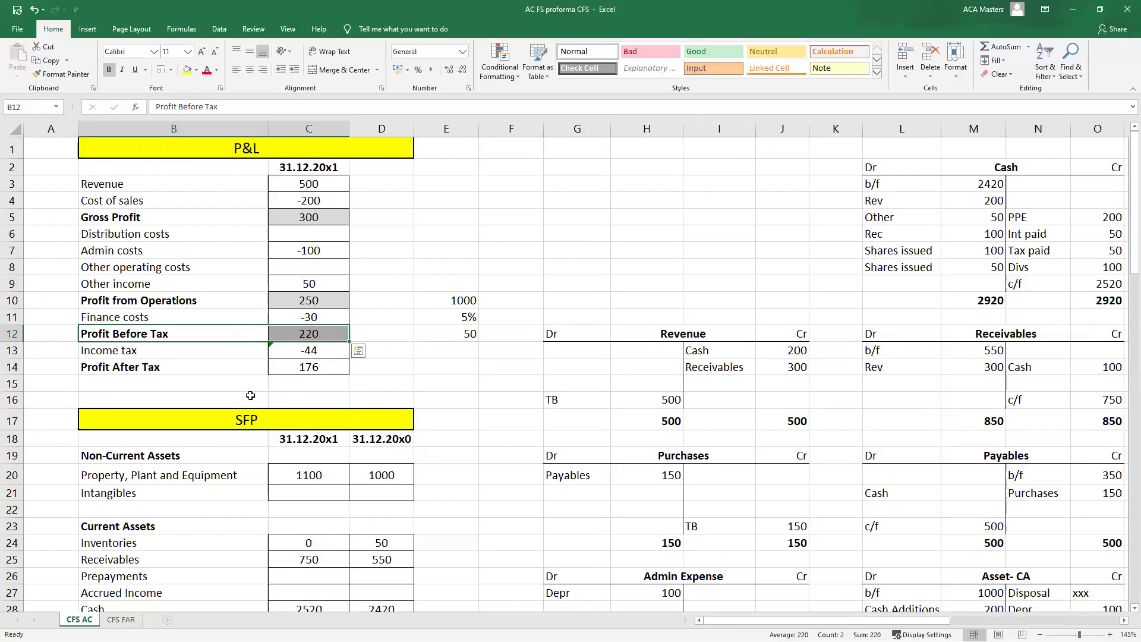
pyautogui.scroll(-12, 251, 395)
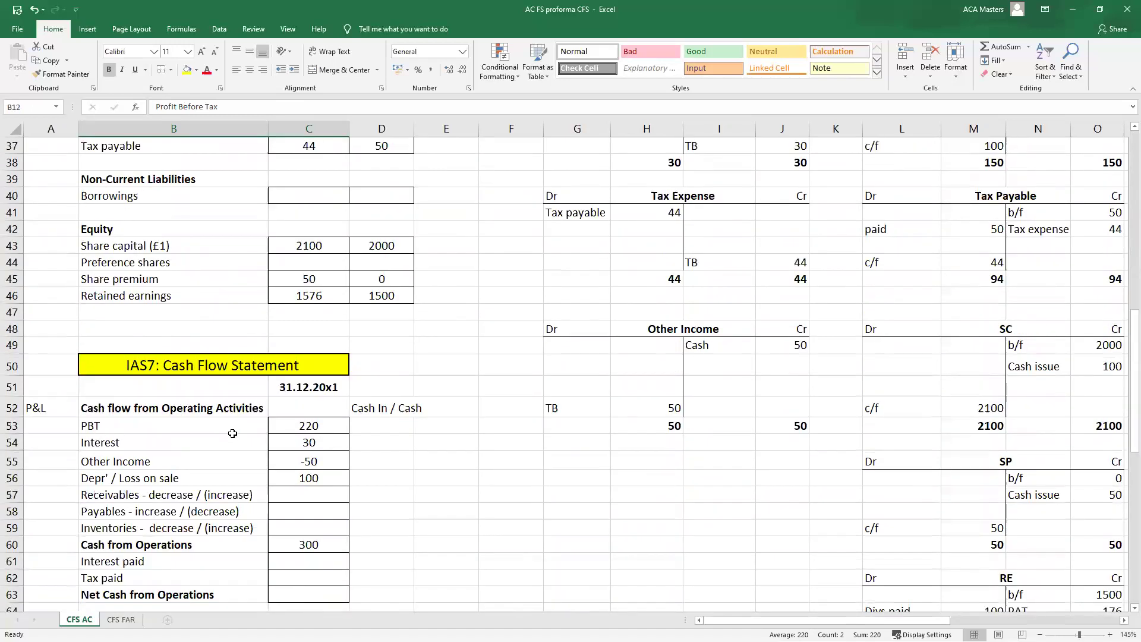
pyautogui.scroll(-3, 240, 437)
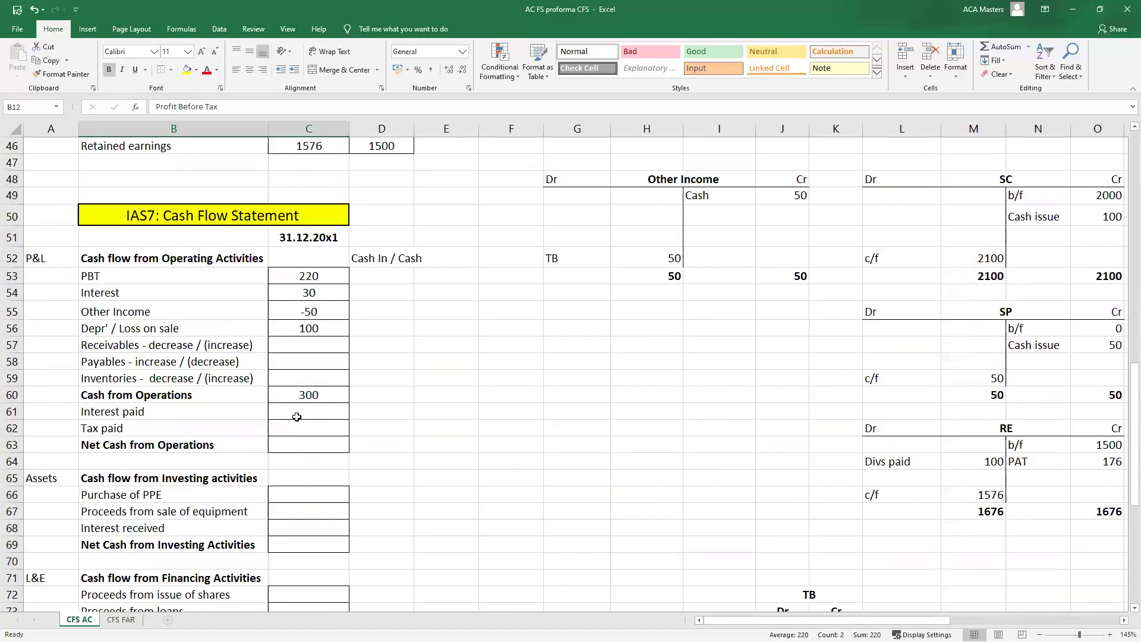
pyautogui.scroll(15, 299, 417)
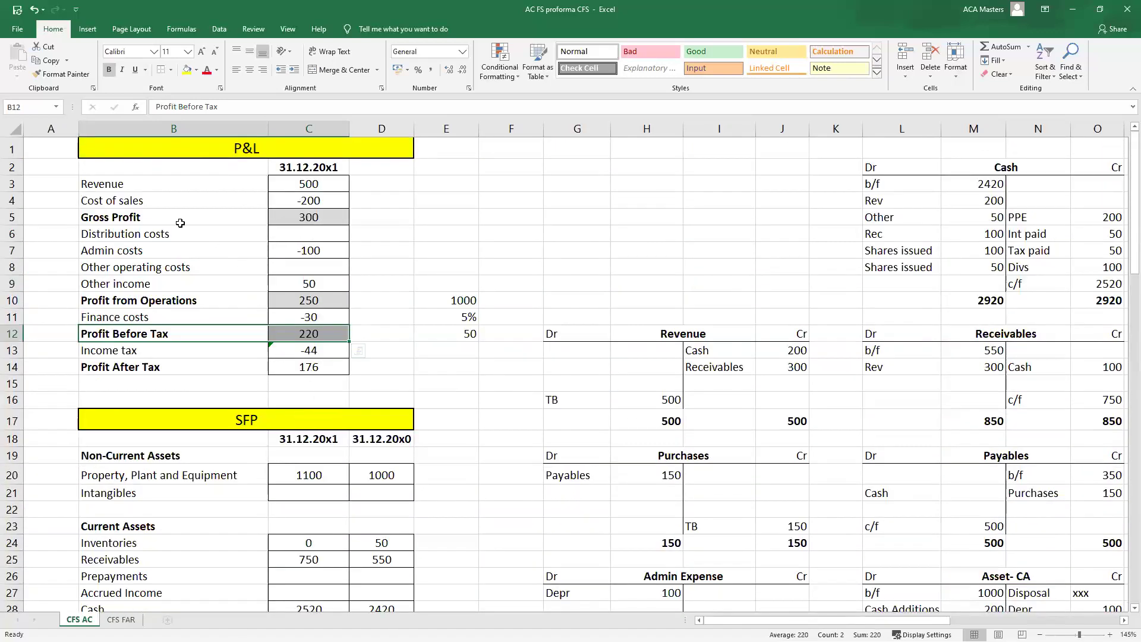
# - Examine the Revenue and Cost of sales rows in the P&L as accruals-based figures, leaving their contents in place
pyautogui.moveTo(184, 186); pyautogui.dragTo(290, 184)
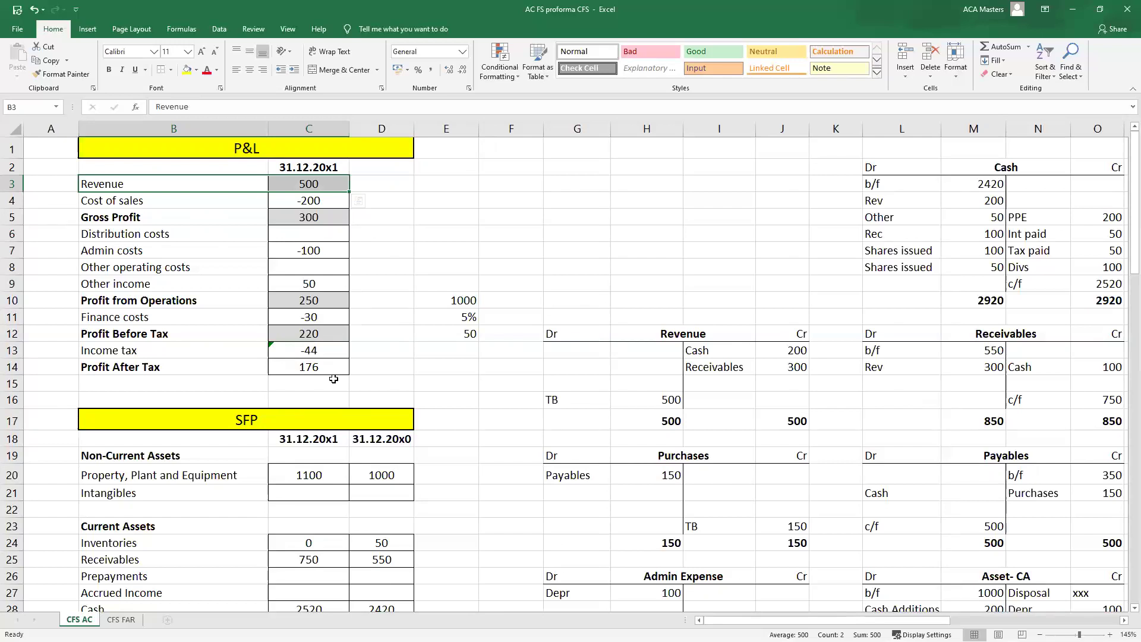
pyautogui.moveTo(243, 192)
pyautogui.mouseDown()
pyautogui.moveTo(261, 205)
pyautogui.moveTo(297, 202)
pyautogui.moveTo(243, 210)
pyautogui.mouseUp()
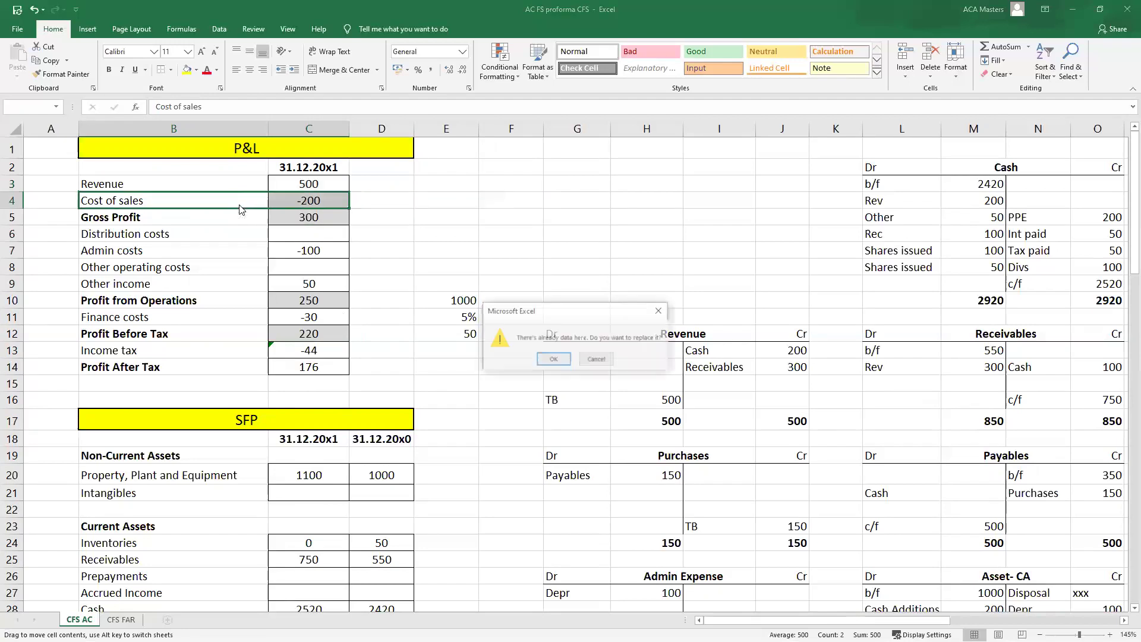
pyautogui.click(585, 364)
pyautogui.moveTo(236, 201); pyautogui.dragTo(275, 207)
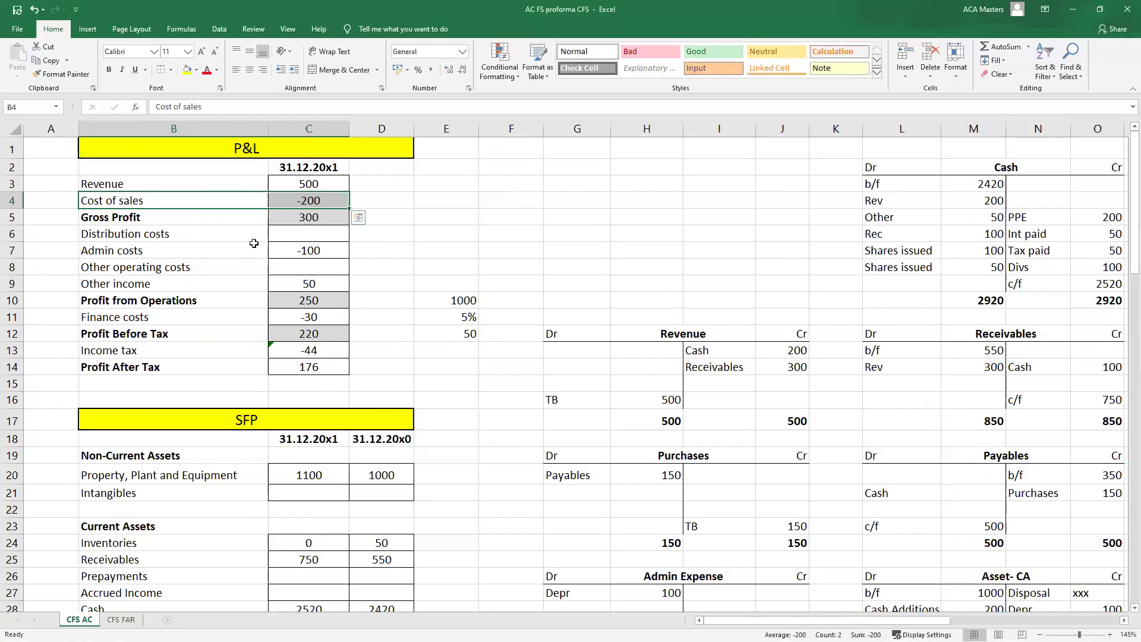
pyautogui.click(232, 183)
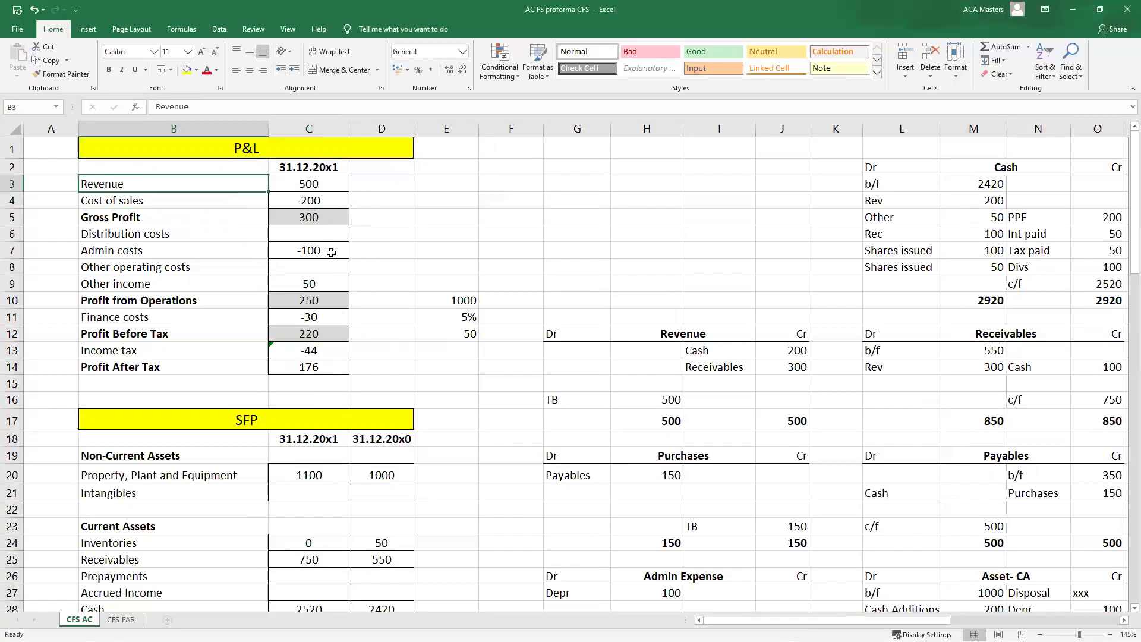
pyautogui.moveTo(260, 183)
pyautogui.mouseDown()
pyautogui.moveTo(279, 188)
pyautogui.moveTo(273, 200)
pyautogui.moveTo(294, 184)
pyautogui.mouseUp()
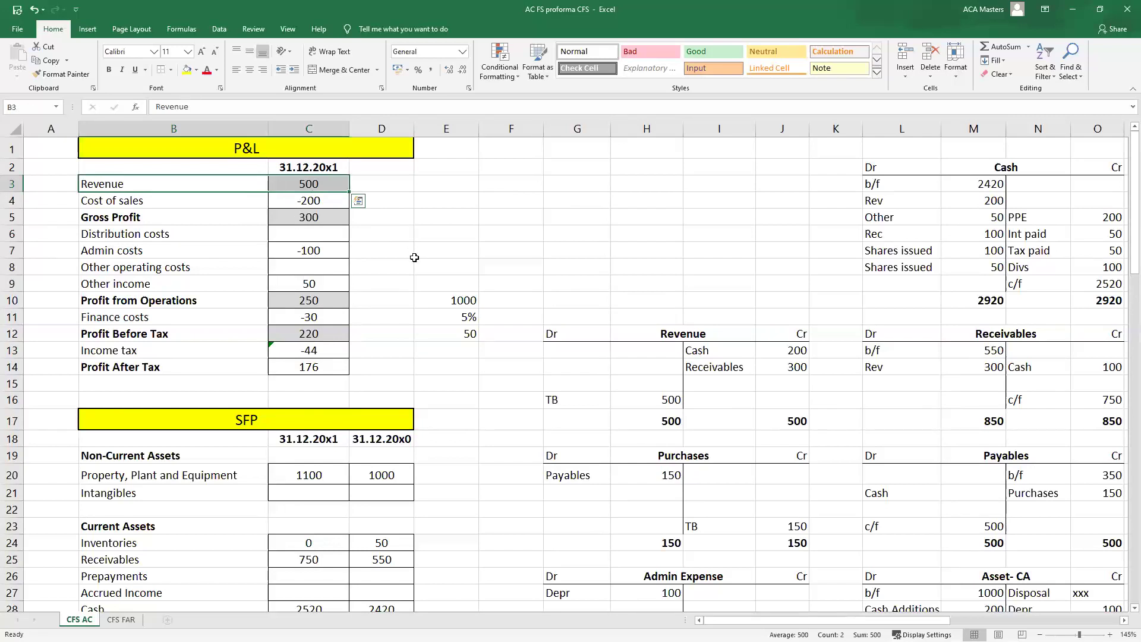
pyautogui.moveTo(236, 206); pyautogui.dragTo(311, 205)
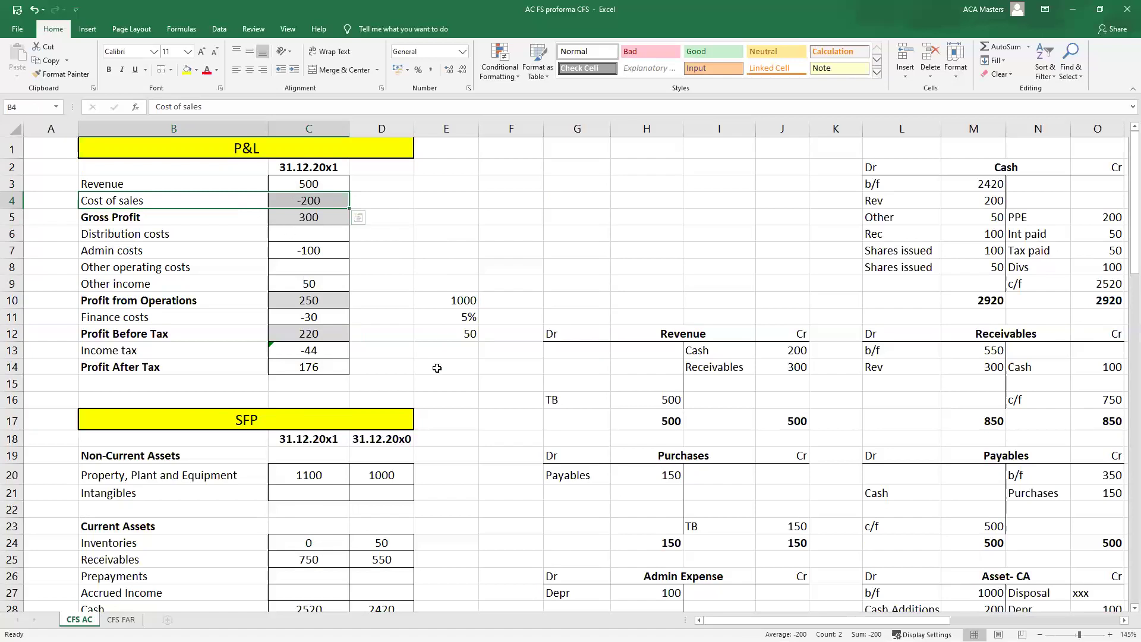
# - Compare both years' Receivables in the SFP, consulting the exam technique slide and the P&L's Revenue for the year-on-year cash movement
pyautogui.scroll(-7, 437, 368)
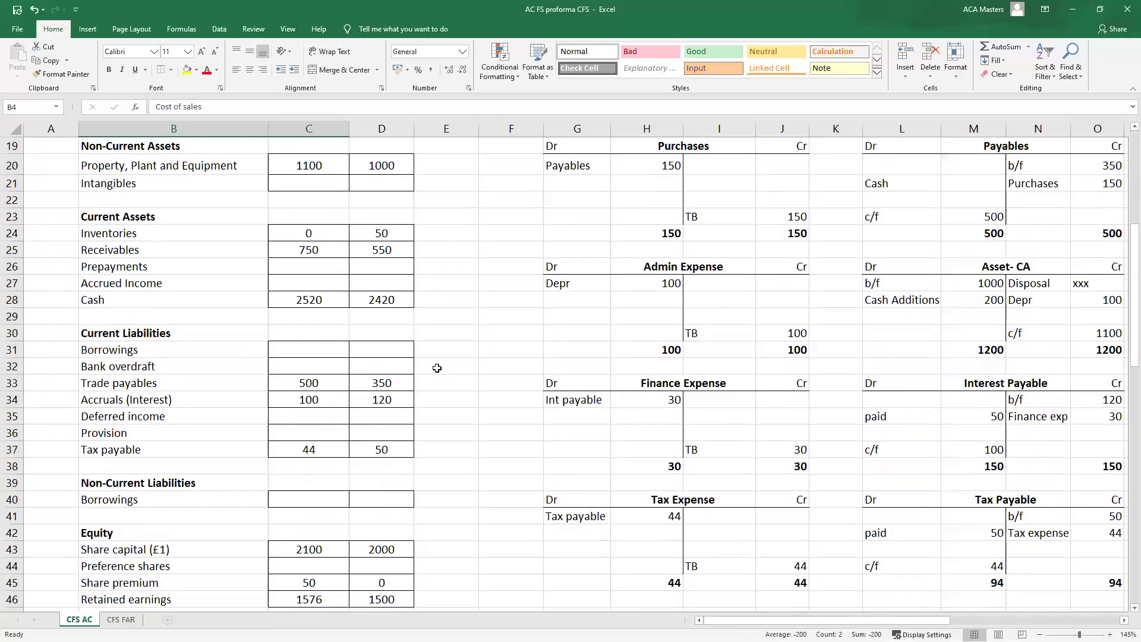
pyautogui.moveTo(331, 196); pyautogui.dragTo(380, 196)
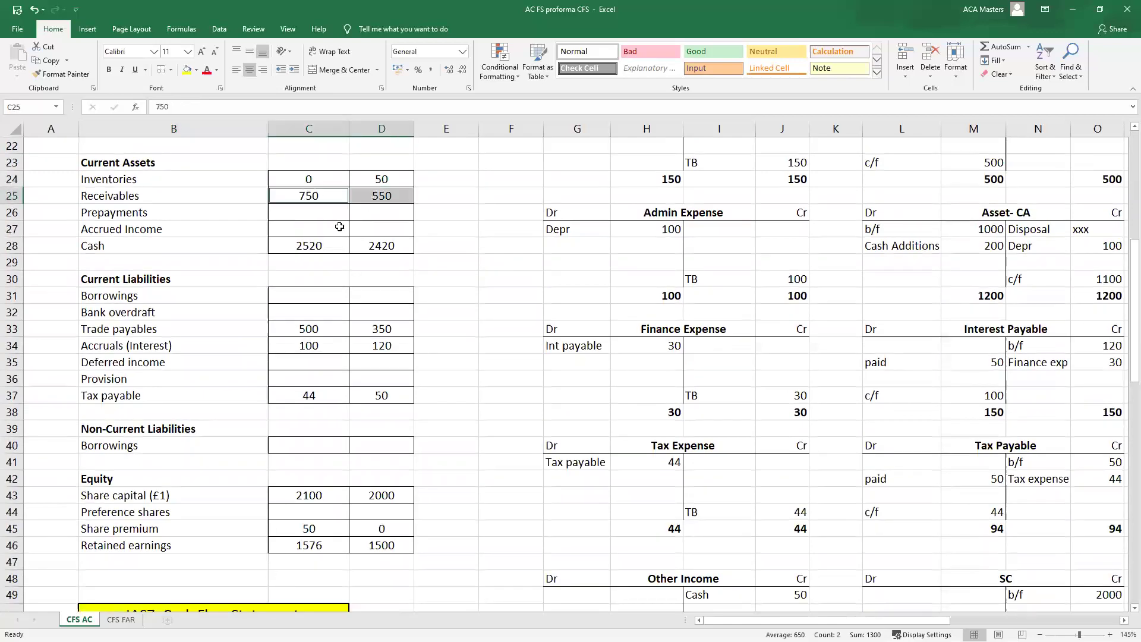
pyautogui.scroll(2, 427, 257)
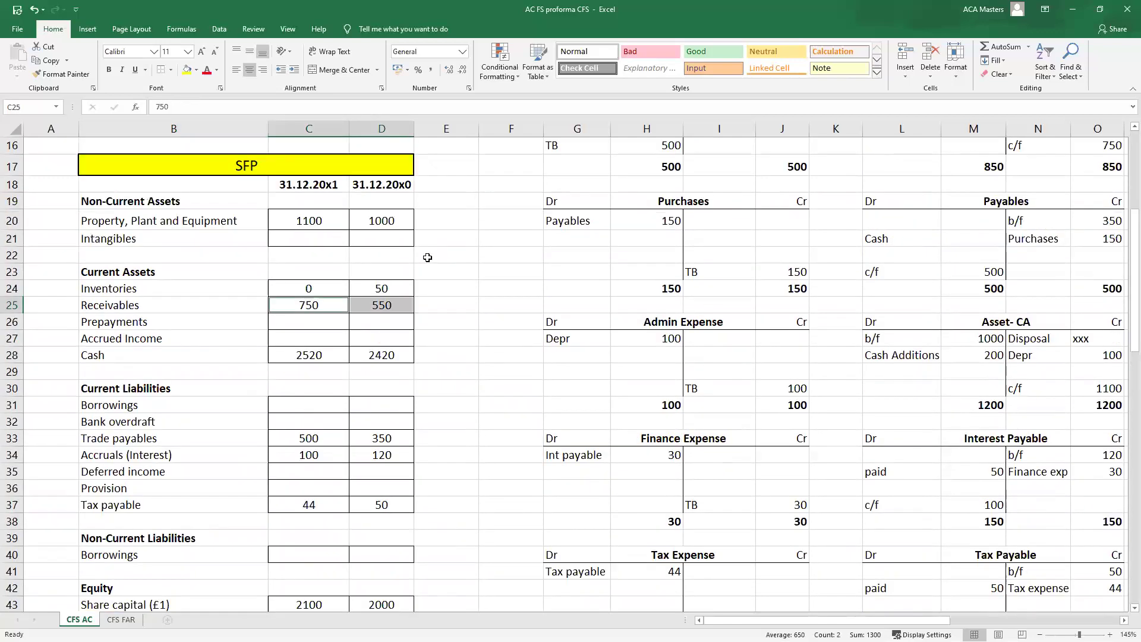
pyautogui.click(321, 311)
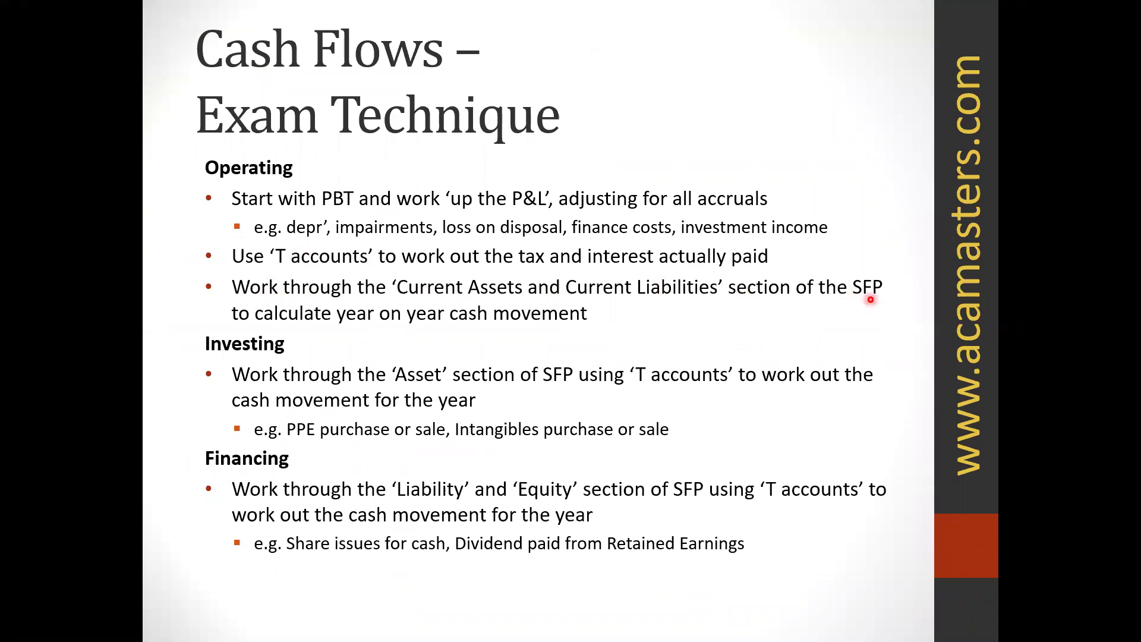
pyautogui.hotkey('alt', 'Tab')
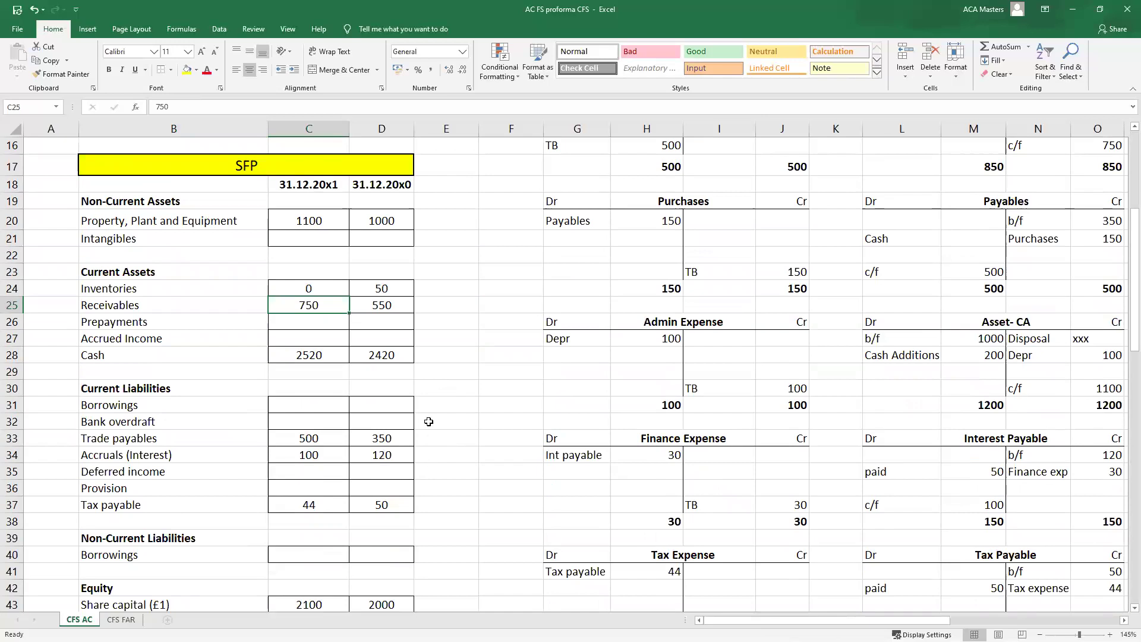
pyautogui.keyDown('shift'); pyautogui.click(383, 303); pyautogui.keyUp('shift')
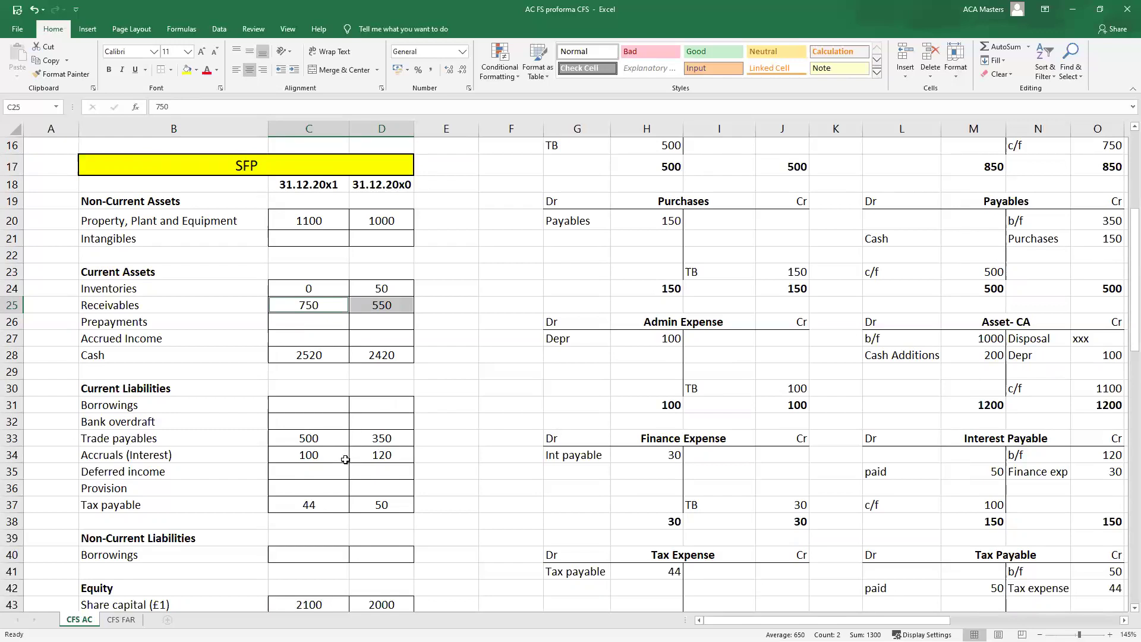
pyautogui.scroll(5, 345, 460)
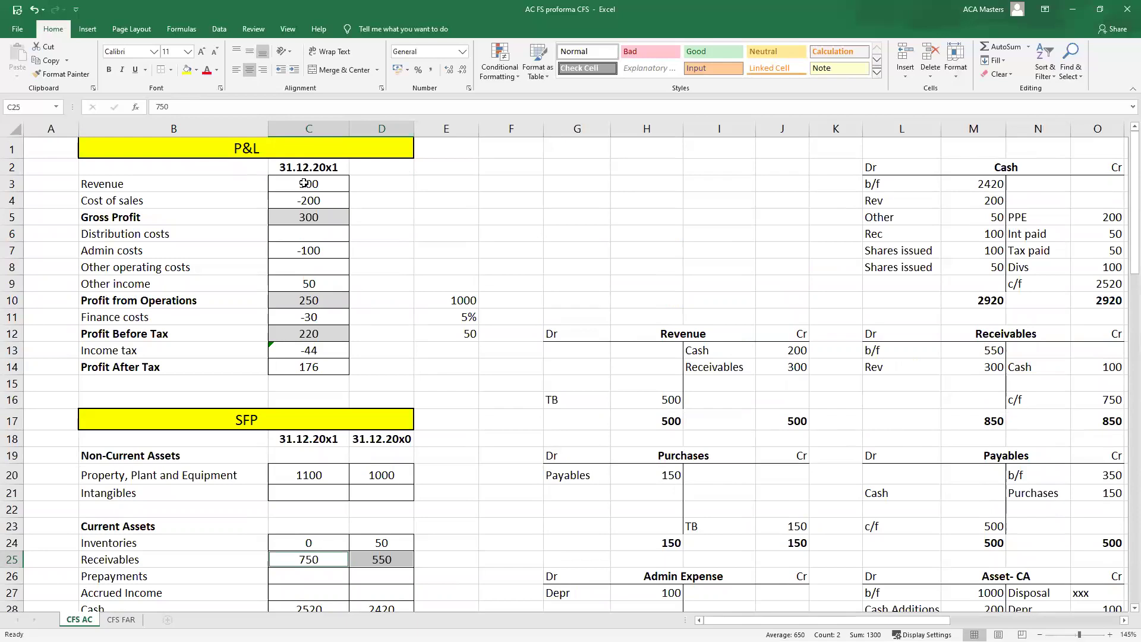
pyautogui.scroll(-4, 374, 464)
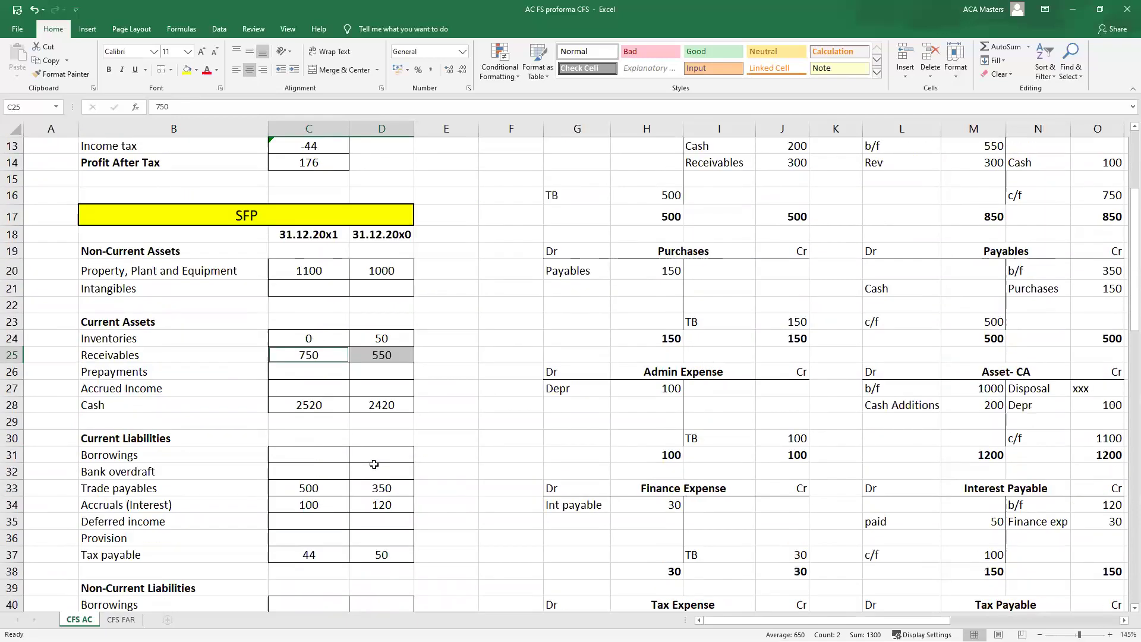
pyautogui.scroll(-1, 375, 462)
pyautogui.click(373, 305)
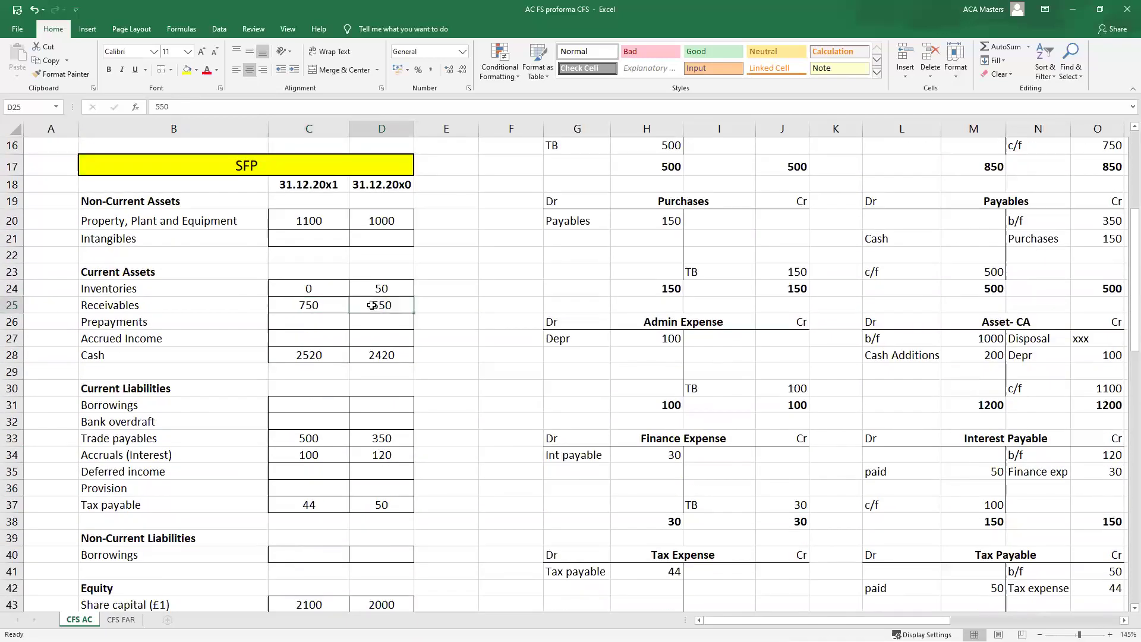
pyautogui.click(330, 301)
pyautogui.hotkey('shift', 'Right')
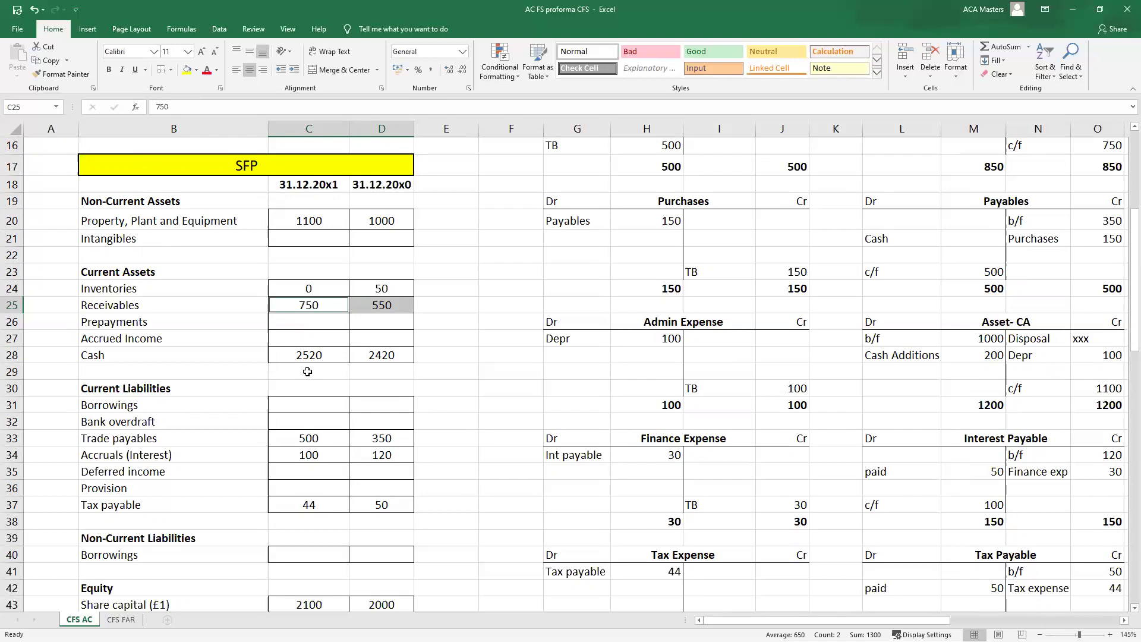
# - Enter -200 for Receivables - decrease / (increase) in cell C57 of the cash flow statement
pyautogui.scroll(-10, 307, 372)
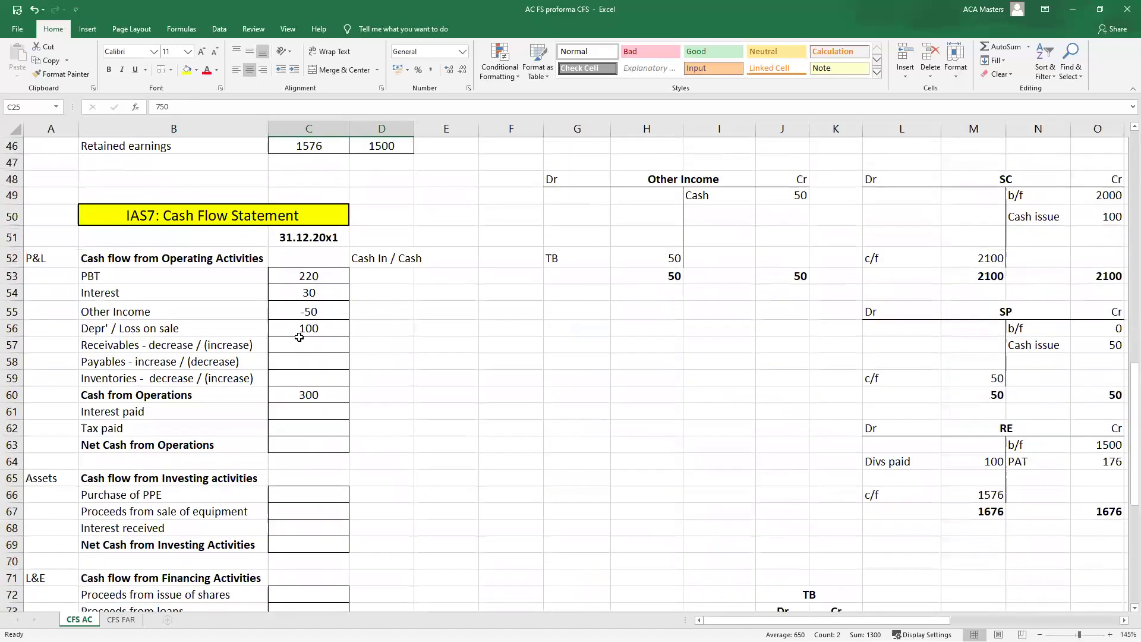
pyautogui.click(299, 337)
pyautogui.write('-200')
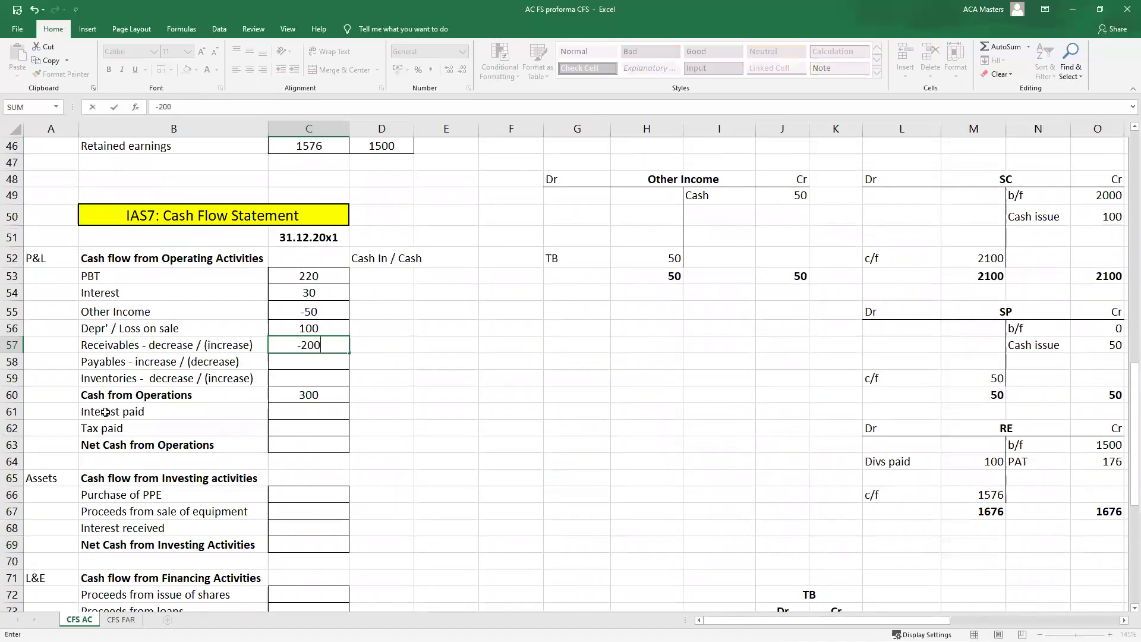
pyautogui.press('Return')
# - Link the Rev amount in cell M14 of the Receivables T-account to the Receivables entry in the Revenue account with =J14
pyautogui.click(304, 343)
pyautogui.scroll(10, 304, 341)
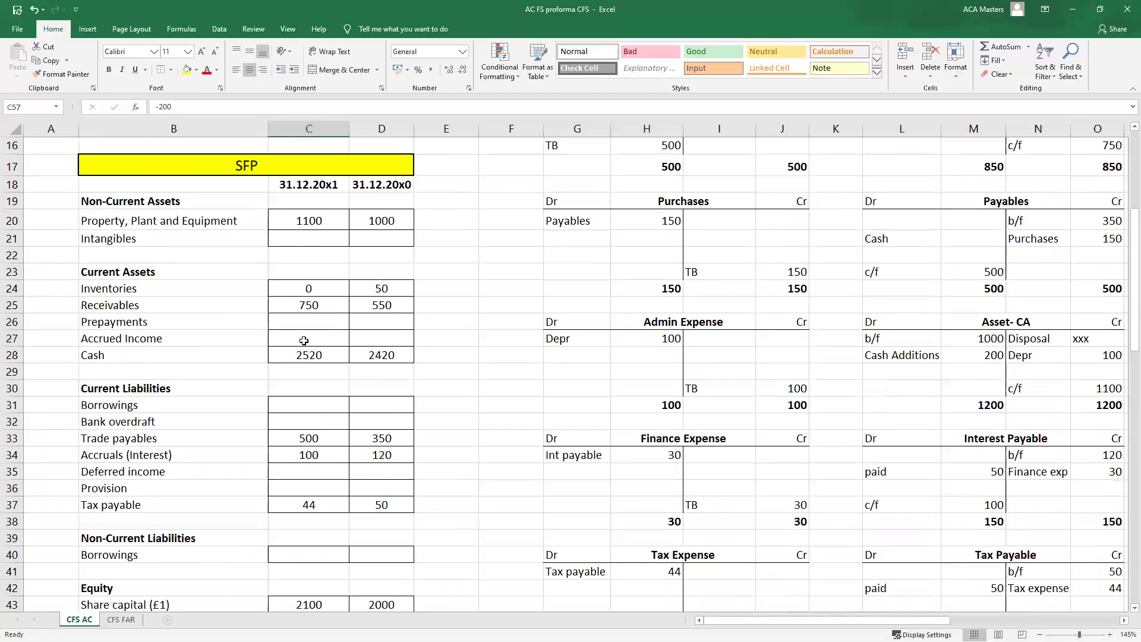
pyautogui.scroll(3, 304, 340)
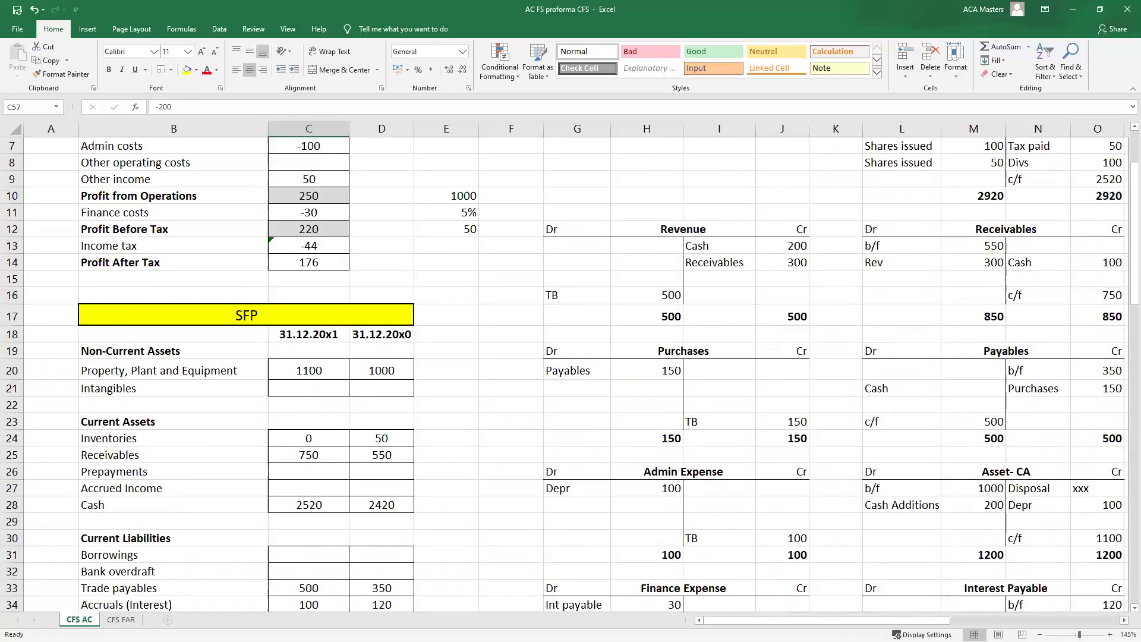
pyautogui.hscroll(1, 835, 264)
pyautogui.moveTo(837, 244); pyautogui.dragTo(904, 241)
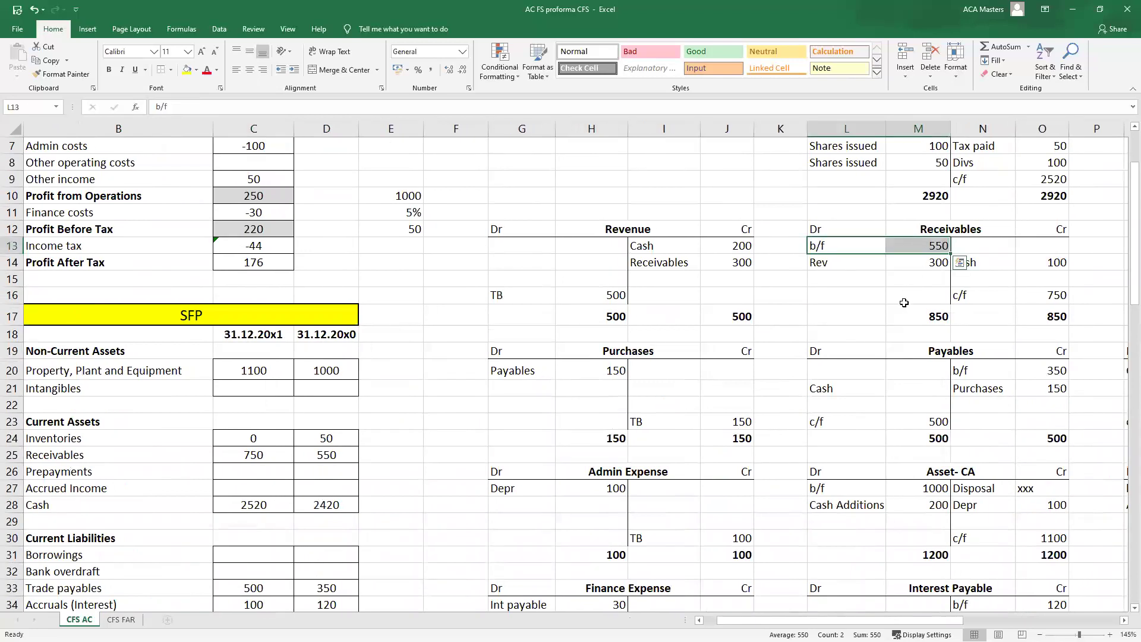
pyautogui.click(922, 262)
pyautogui.write('=')
pyautogui.click(711, 266)
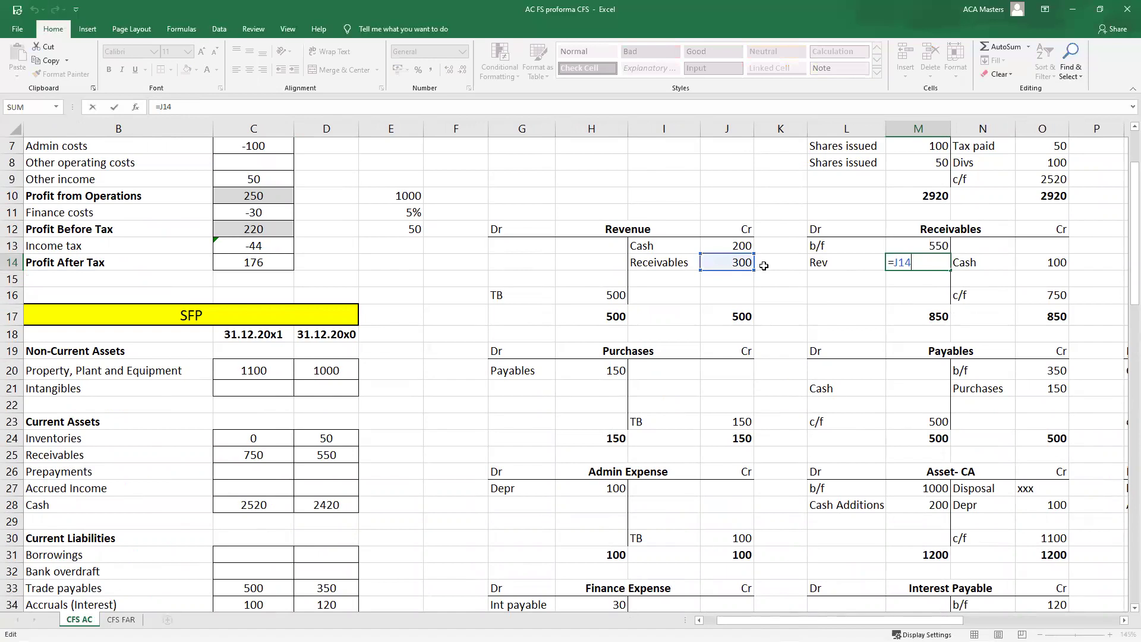
pyautogui.hotkey('ctrl', 'Return')
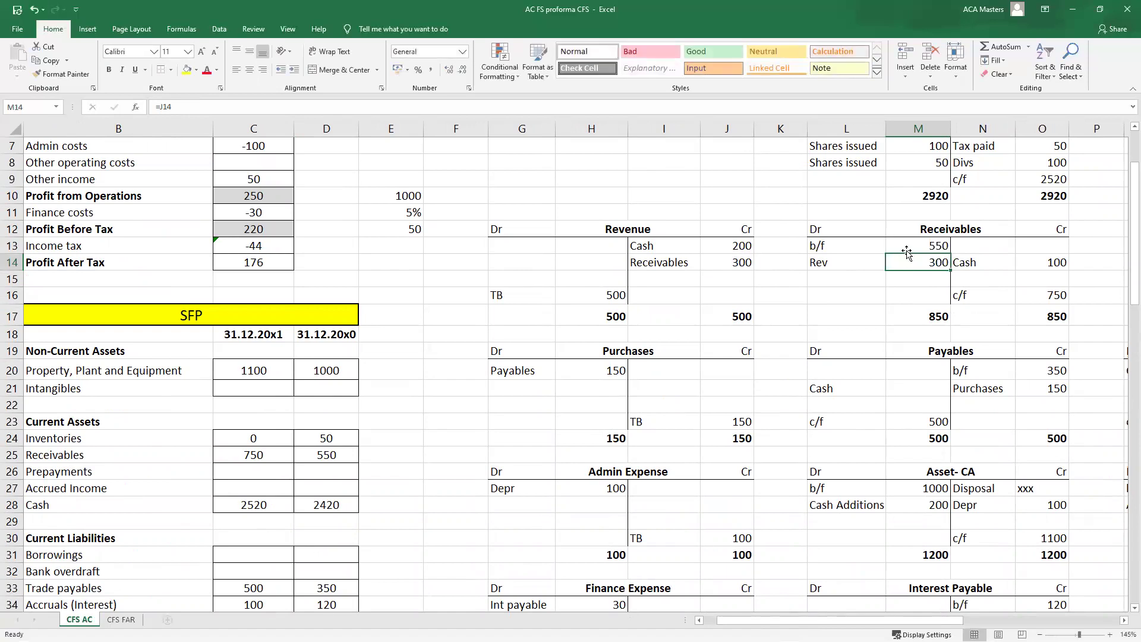
# - Compare the b/f, Rev and Cash entries in the Receivables T-account with Revenue and Profit Before Tax in the P&L
pyautogui.moveTo(858, 247); pyautogui.dragTo(925, 246)
pyautogui.click(1046, 261)
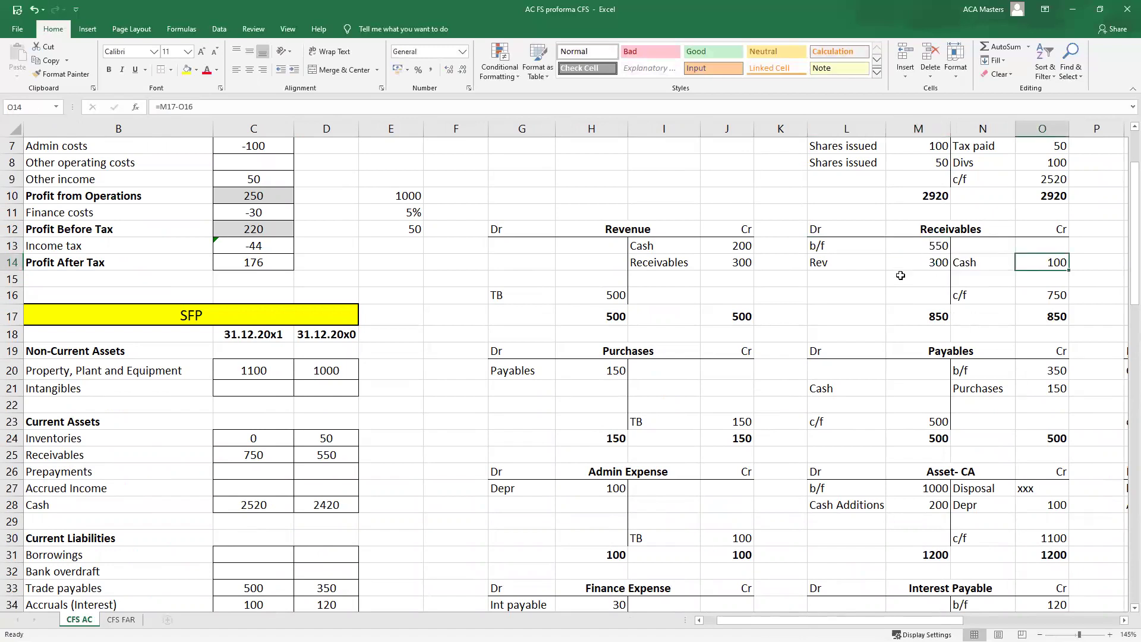
pyautogui.moveTo(857, 261); pyautogui.dragTo(918, 263)
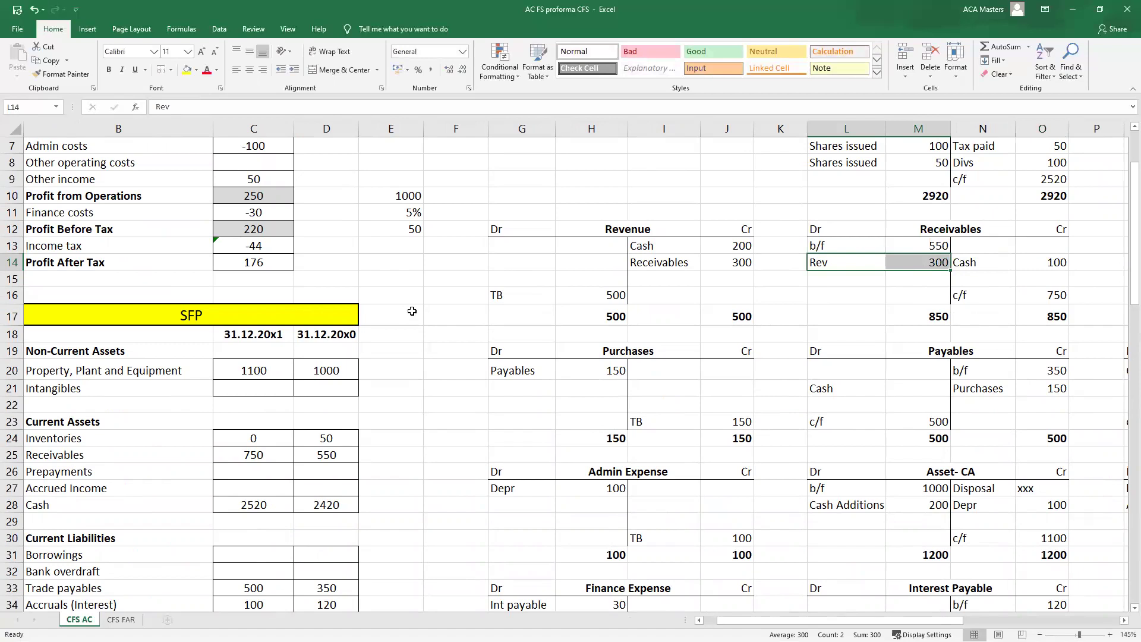
pyautogui.scroll(2, 299, 224)
pyautogui.keyDown('ctrl'); pyautogui.moveTo(175, 189); pyautogui.dragTo(221, 187); pyautogui.keyUp('ctrl')
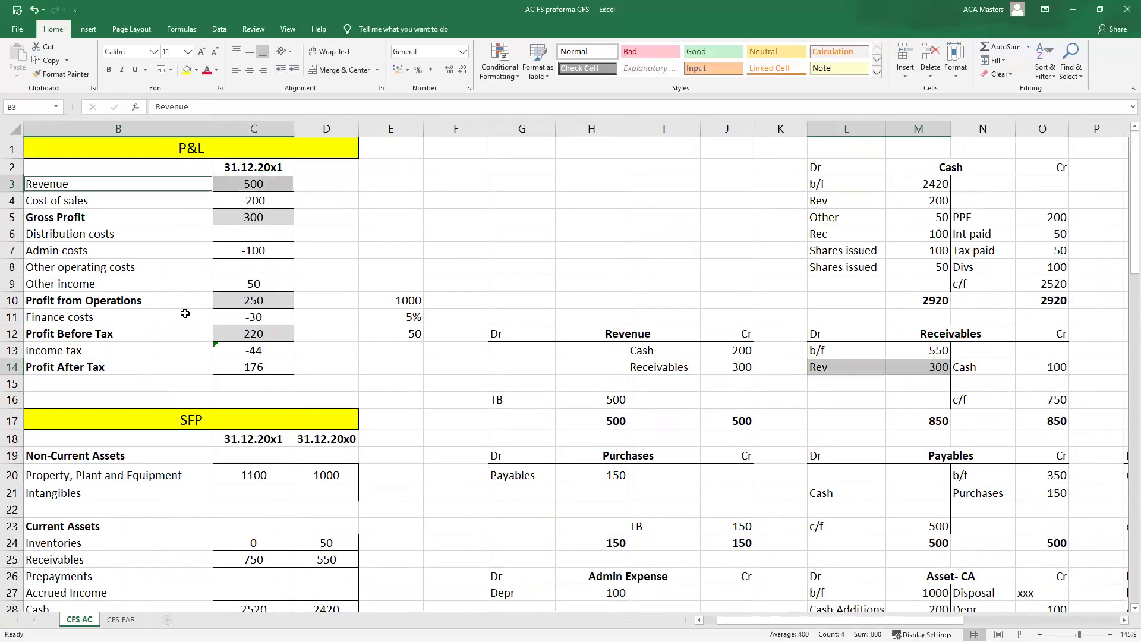
pyautogui.keyDown('ctrl'); pyautogui.moveTo(155, 333); pyautogui.dragTo(226, 333); pyautogui.keyUp('ctrl')
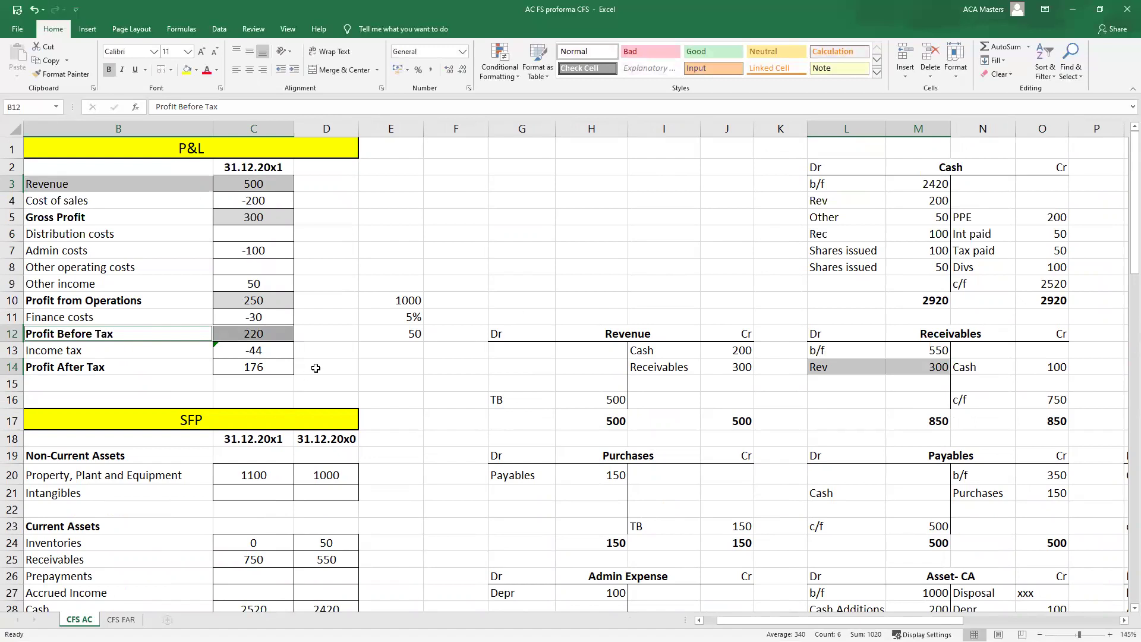
pyautogui.scroll(-14, 316, 368)
pyautogui.scroll(12, 359, 390)
pyautogui.moveTo(996, 264); pyautogui.dragTo(1039, 256)
pyautogui.moveTo(868, 249); pyautogui.dragTo(1023, 264)
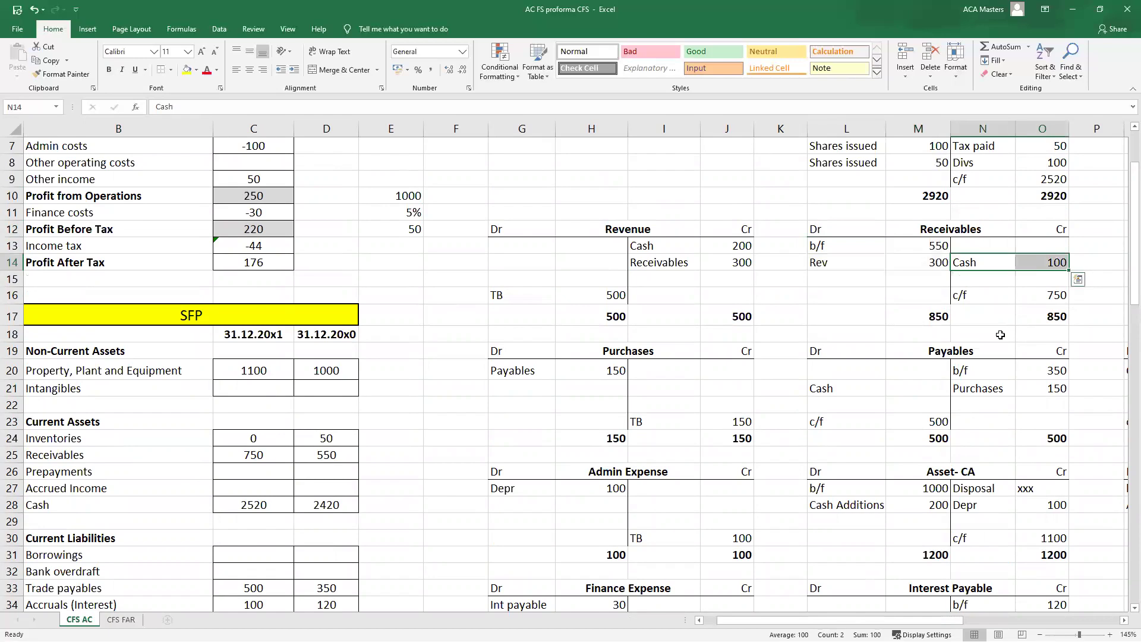
# - Relate the b/f and c/f balances of the Receivables T-account to the Receivables adjustment in cell C57 of the cash flow statement
pyautogui.scroll(2, 1000, 337)
pyautogui.moveTo(930, 351); pyautogui.dragTo(880, 351)
pyautogui.moveTo(977, 402); pyautogui.dragTo(1043, 401)
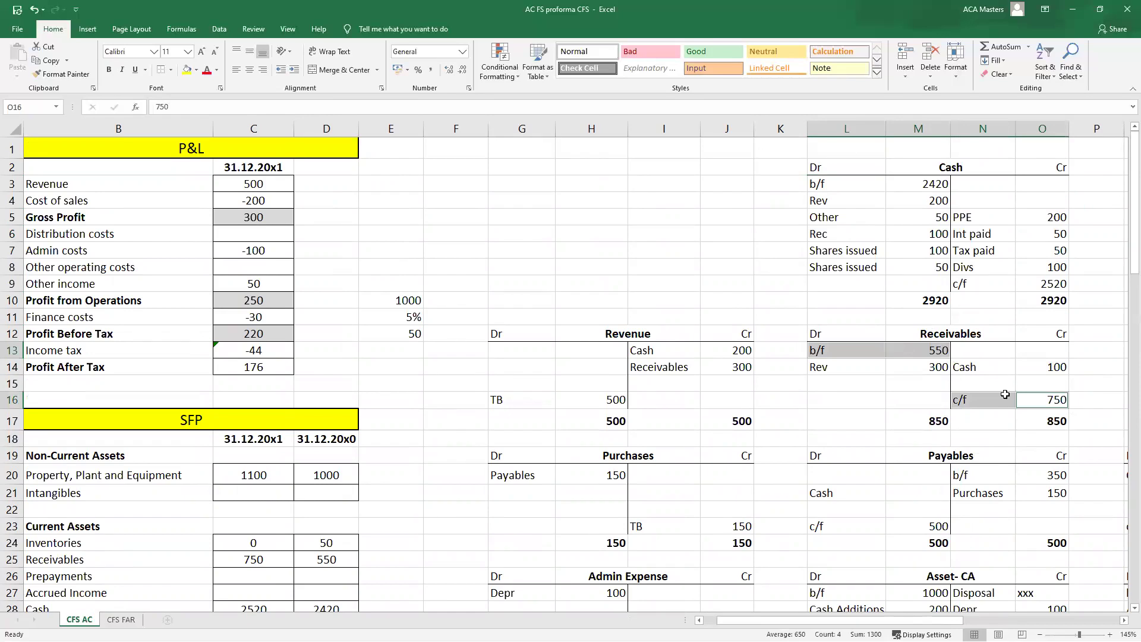
pyautogui.scroll(-9, 434, 393)
pyautogui.scroll(-6, 433, 393)
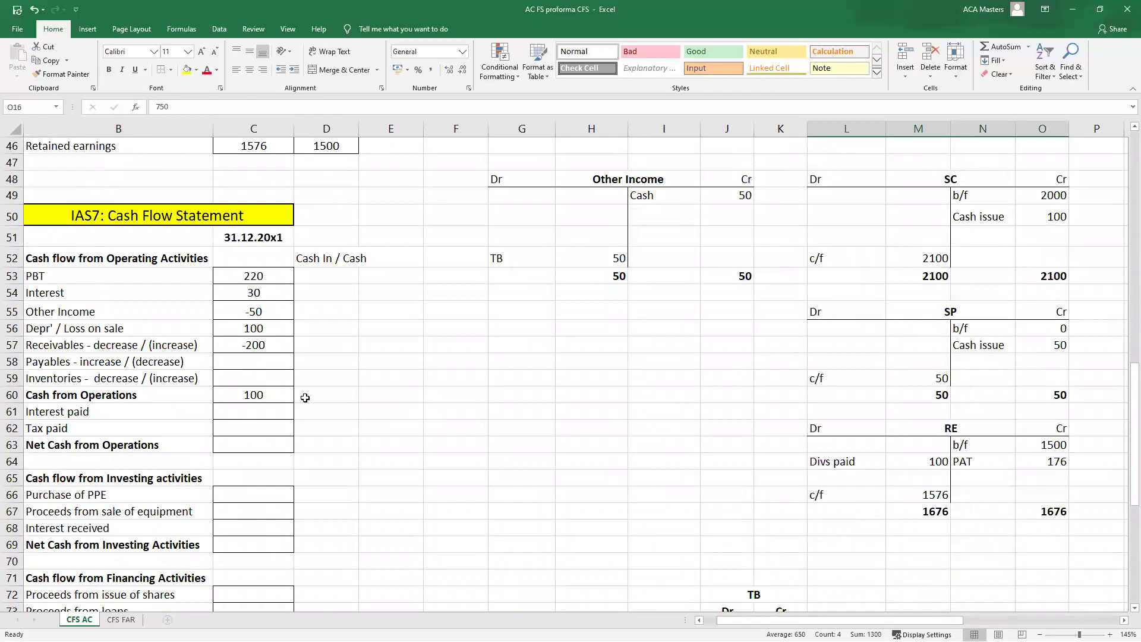
pyautogui.click(241, 348)
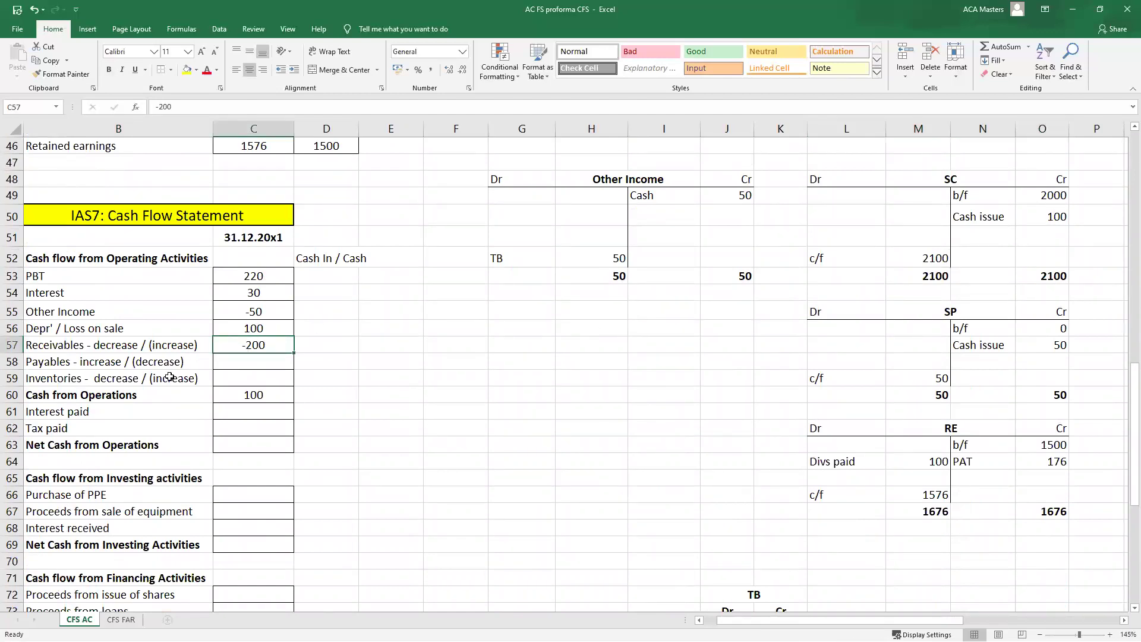
# - Examine Receivables and both years' Trade payables in the SFP, and consult the P&L for the related Cost of sales
pyautogui.scroll(9, 300, 355)
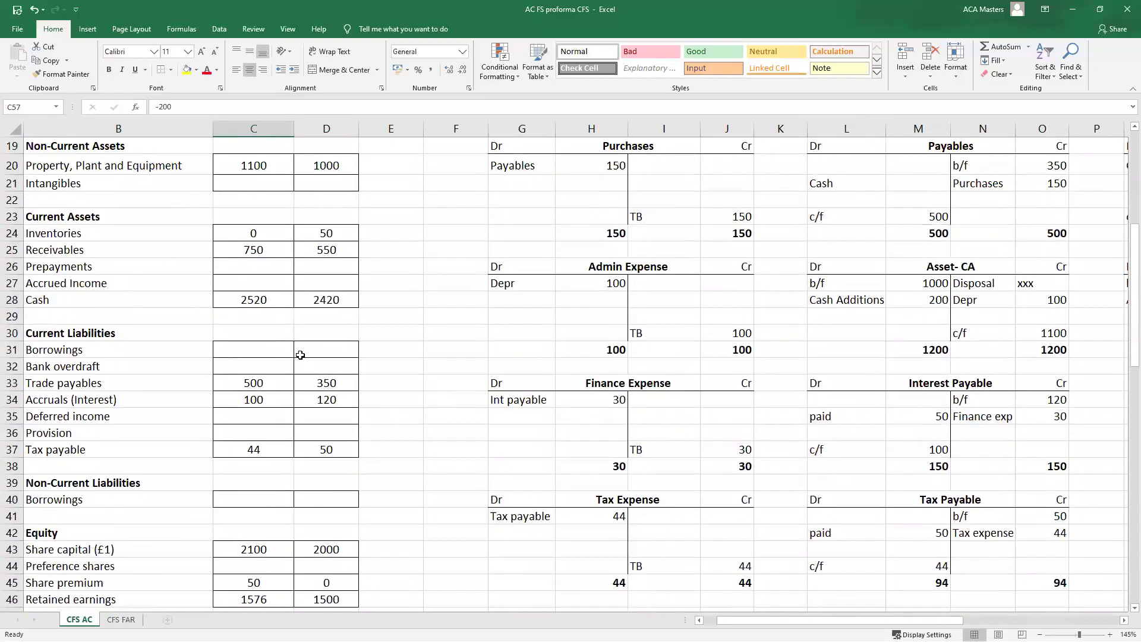
pyautogui.scroll(2, 300, 355)
pyautogui.scroll(-2, 315, 321)
pyautogui.click(271, 252)
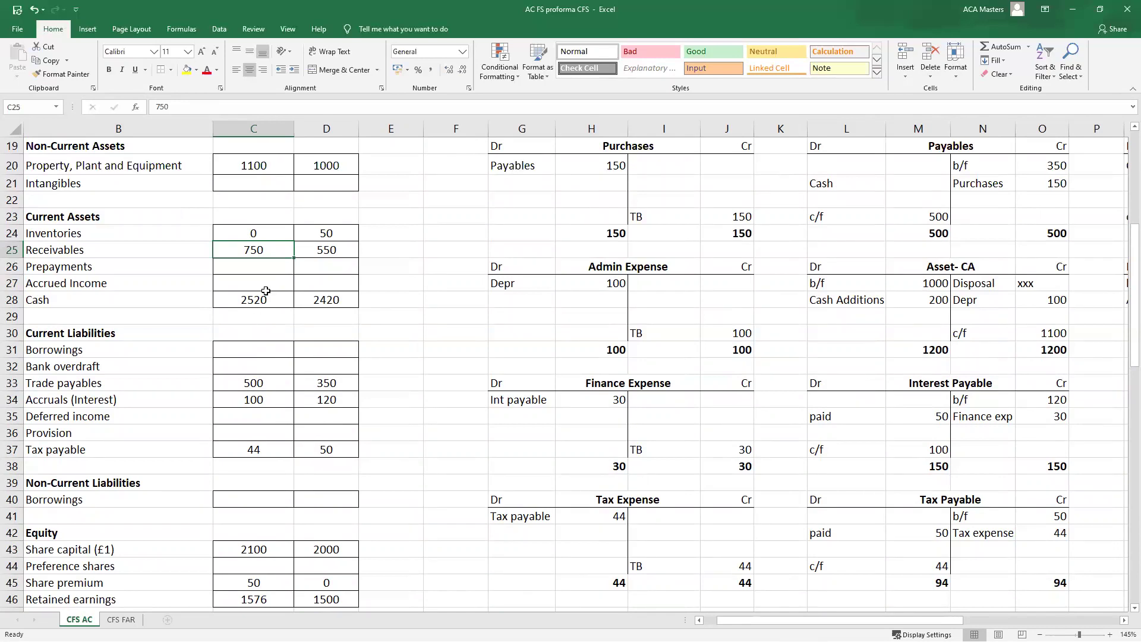
pyautogui.scroll(-3, 282, 321)
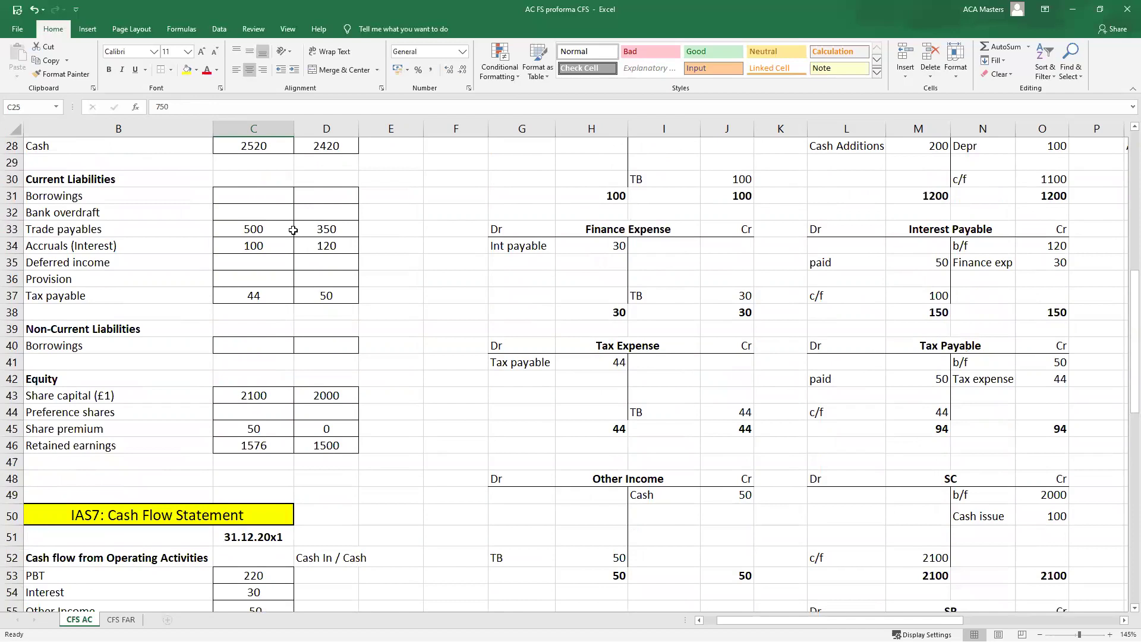
pyautogui.moveTo(302, 234); pyautogui.dragTo(280, 232)
pyautogui.scroll(4, 293, 275)
pyautogui.scroll(-2, 234, 411)
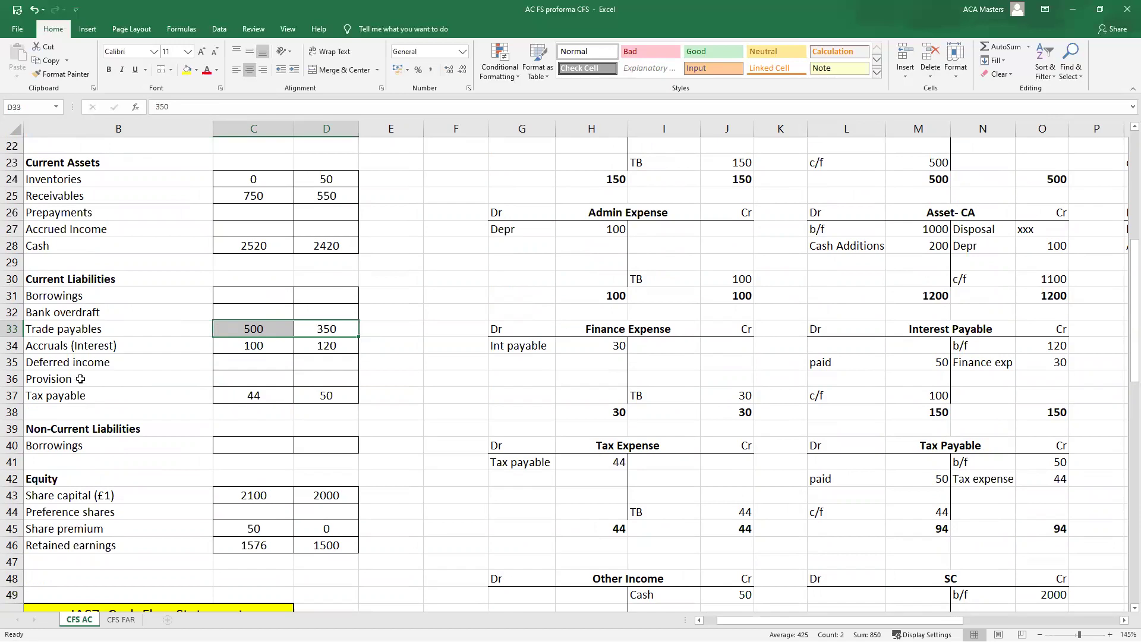
pyautogui.scroll(7, 158, 374)
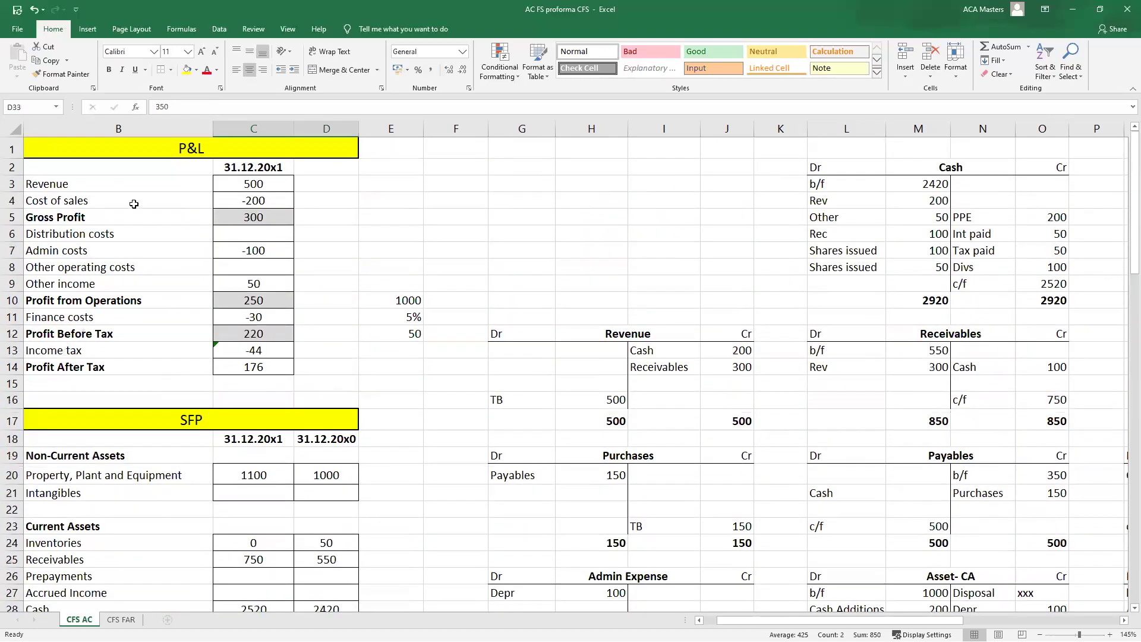
# - Check cost of sales in the P&L and enter 150 as the payables movement in the cash flow statement
pyautogui.moveTo(133, 204); pyautogui.dragTo(254, 201)
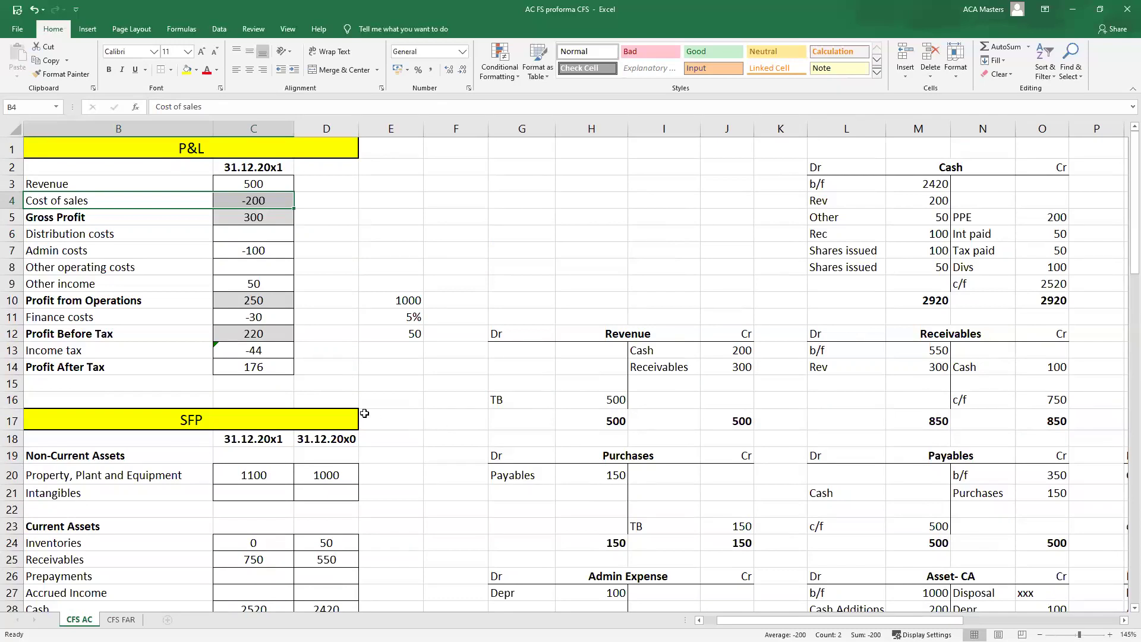
pyautogui.scroll(-16, 364, 413)
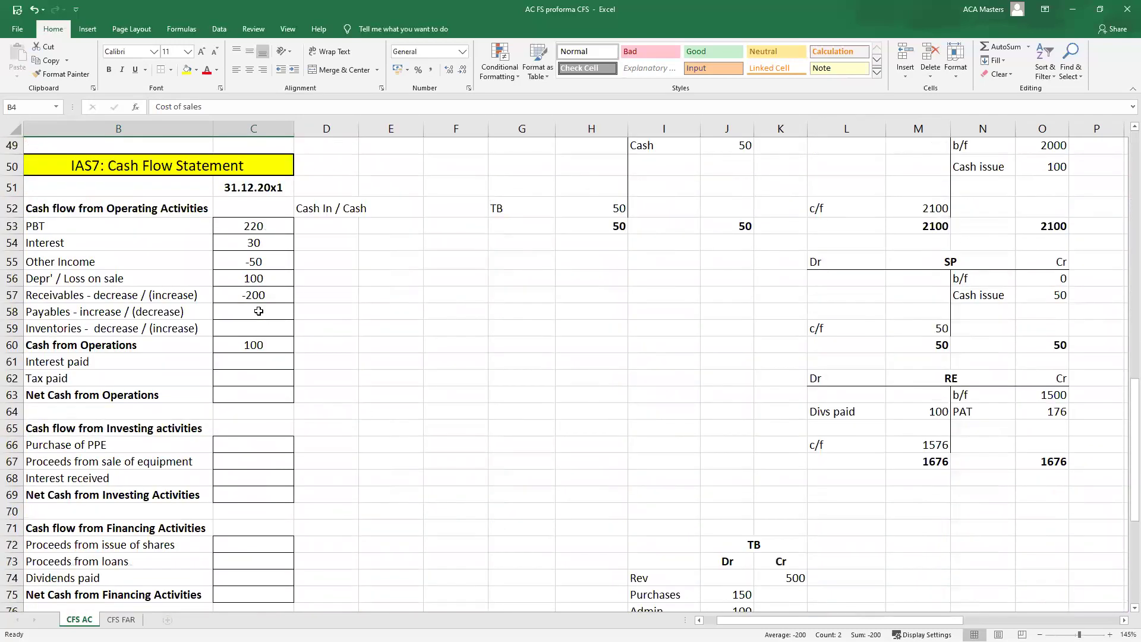
pyautogui.click(257, 310)
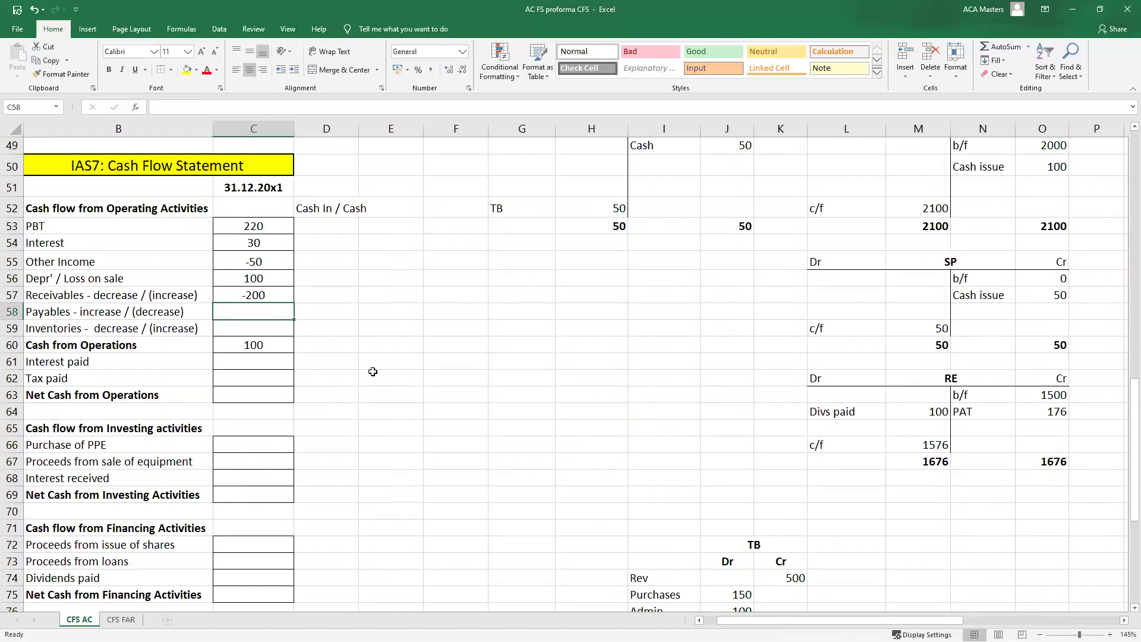
pyautogui.write('150')
pyautogui.press('Return')
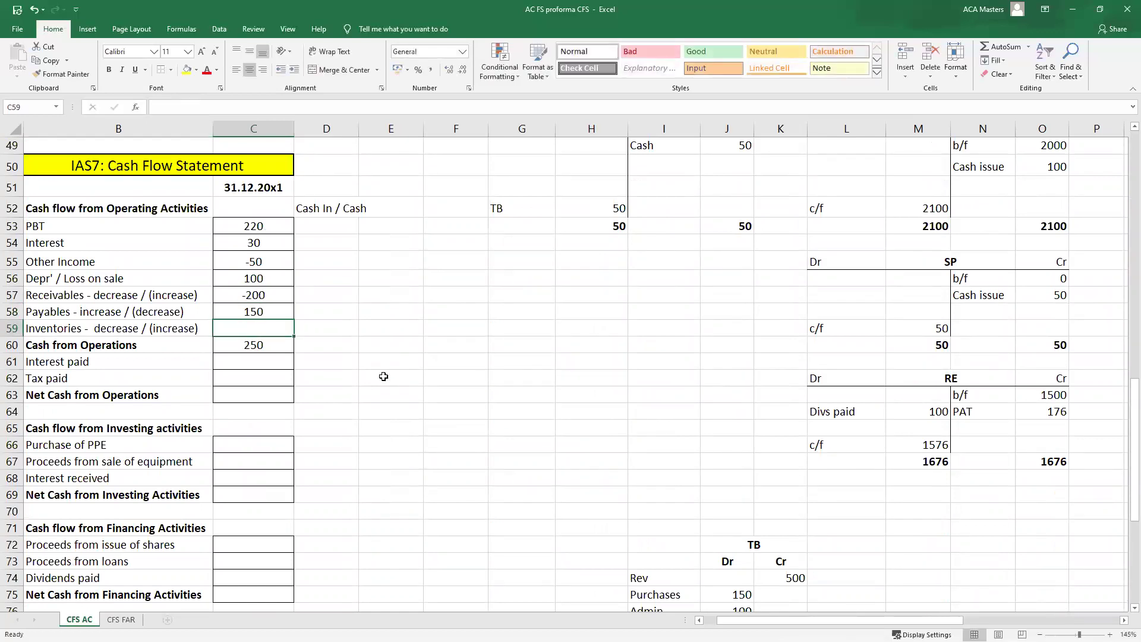
# - Trace the payables adjustment through cost of sales, profit before tax, the Purchases T account and the trade payables balances
pyautogui.scroll(16, 355, 366)
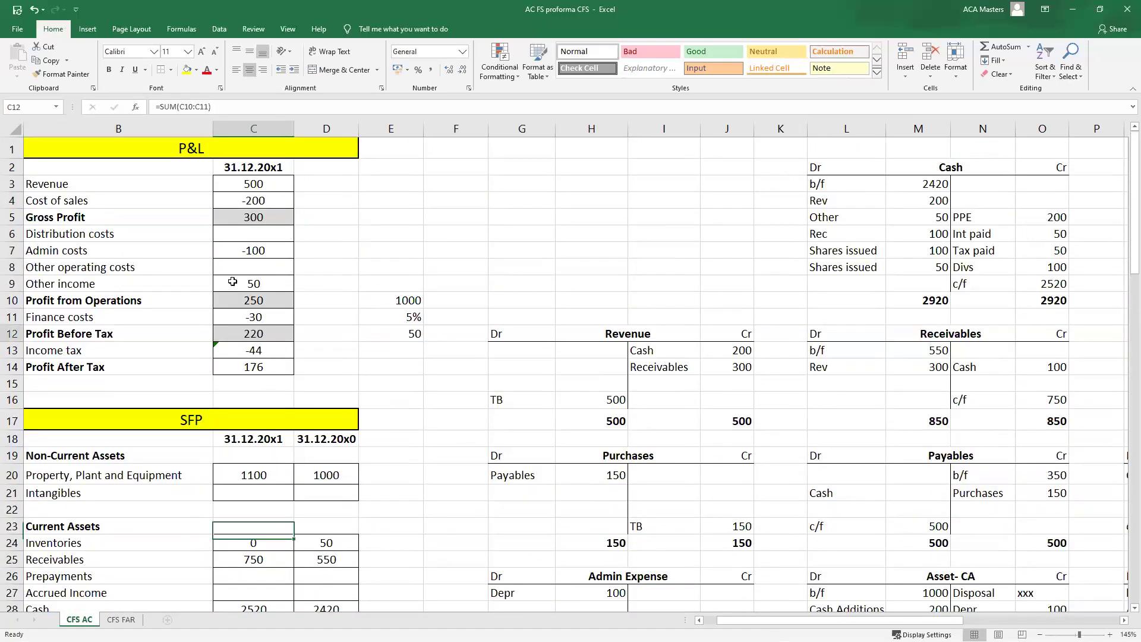
pyautogui.moveTo(119, 200); pyautogui.dragTo(261, 202)
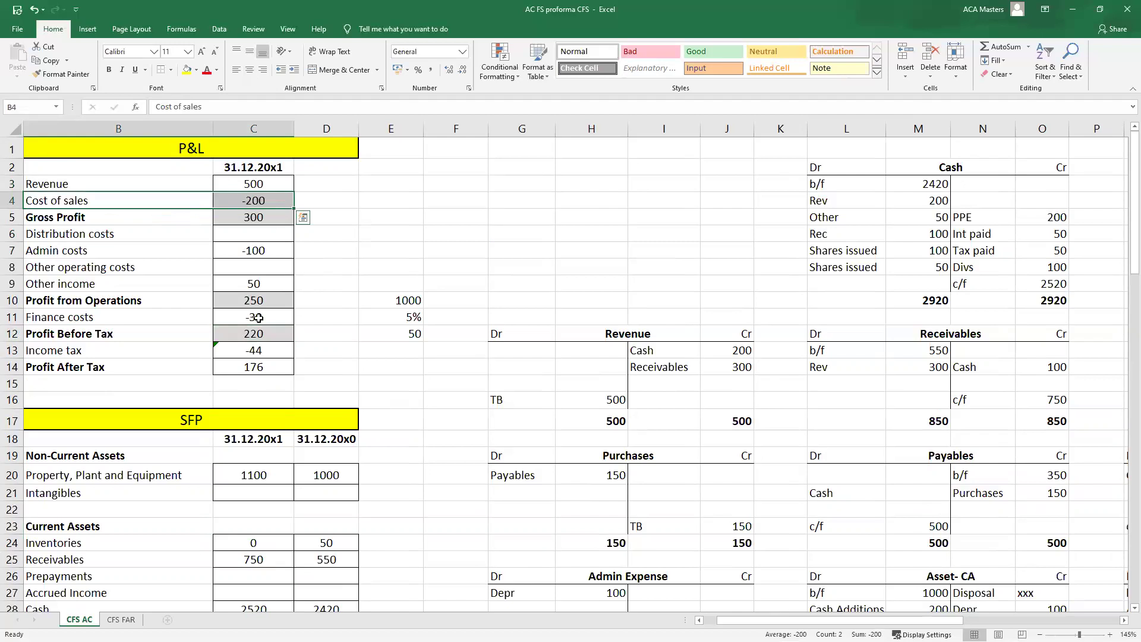
pyautogui.moveTo(259, 333); pyautogui.dragTo(186, 331)
pyautogui.moveTo(256, 202); pyautogui.dragTo(191, 202)
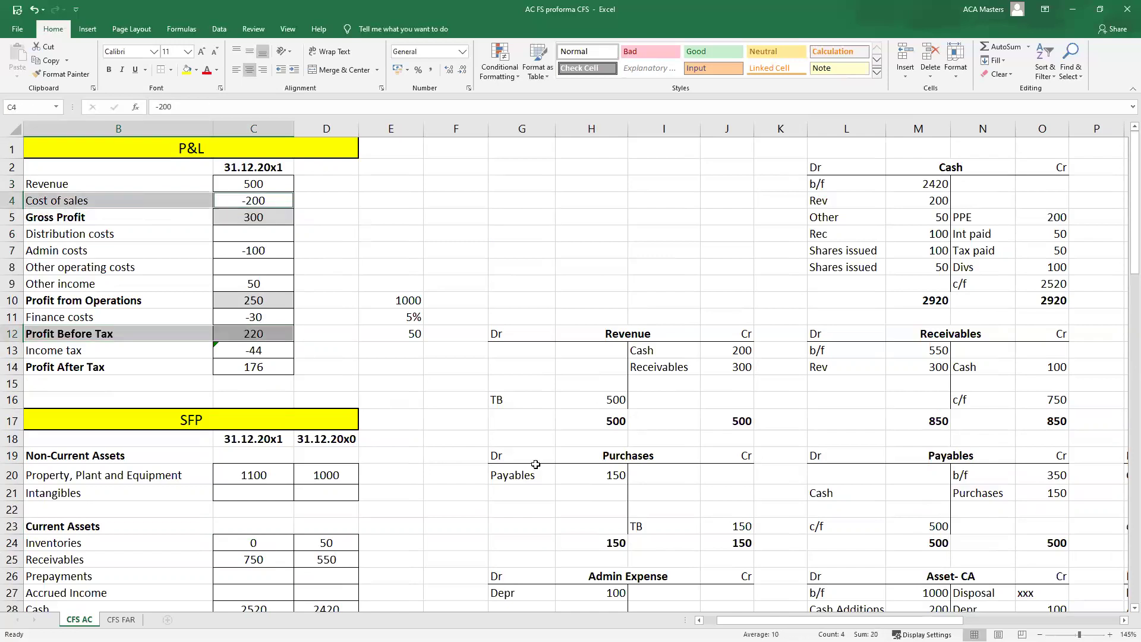
pyautogui.moveTo(536, 469); pyautogui.dragTo(595, 474)
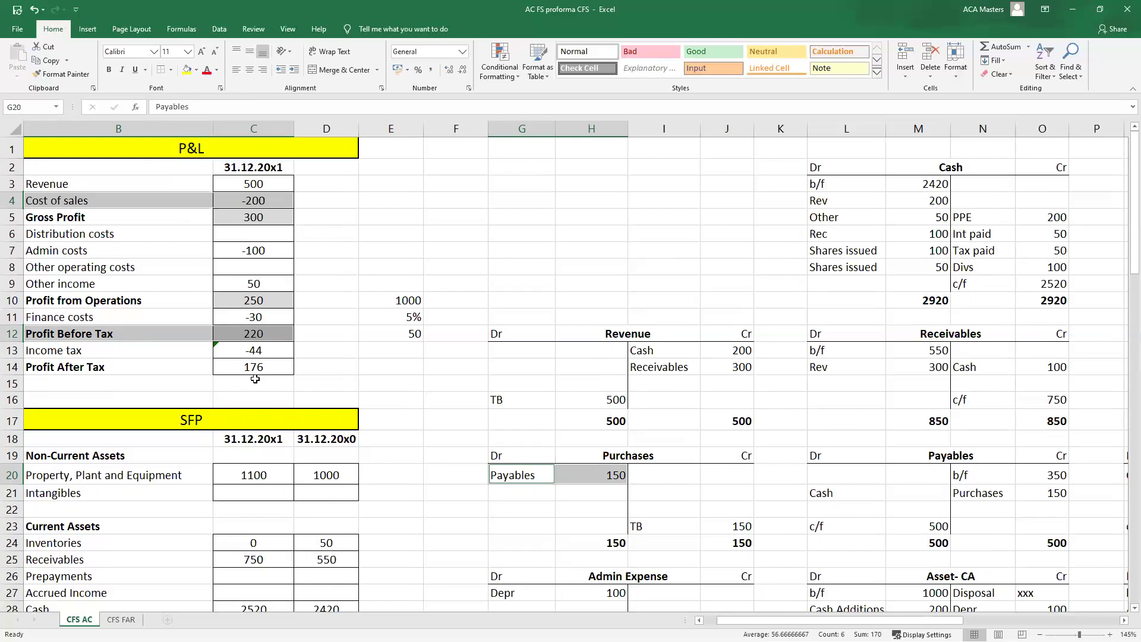
pyautogui.moveTo(178, 333); pyautogui.dragTo(219, 328)
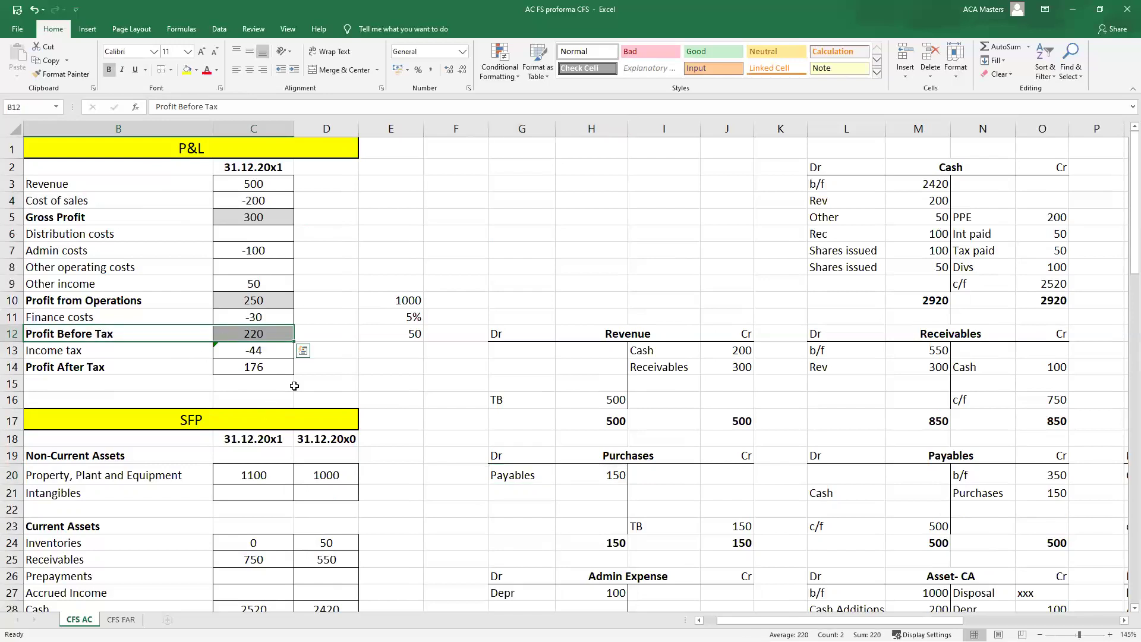
pyautogui.scroll(-14, 295, 386)
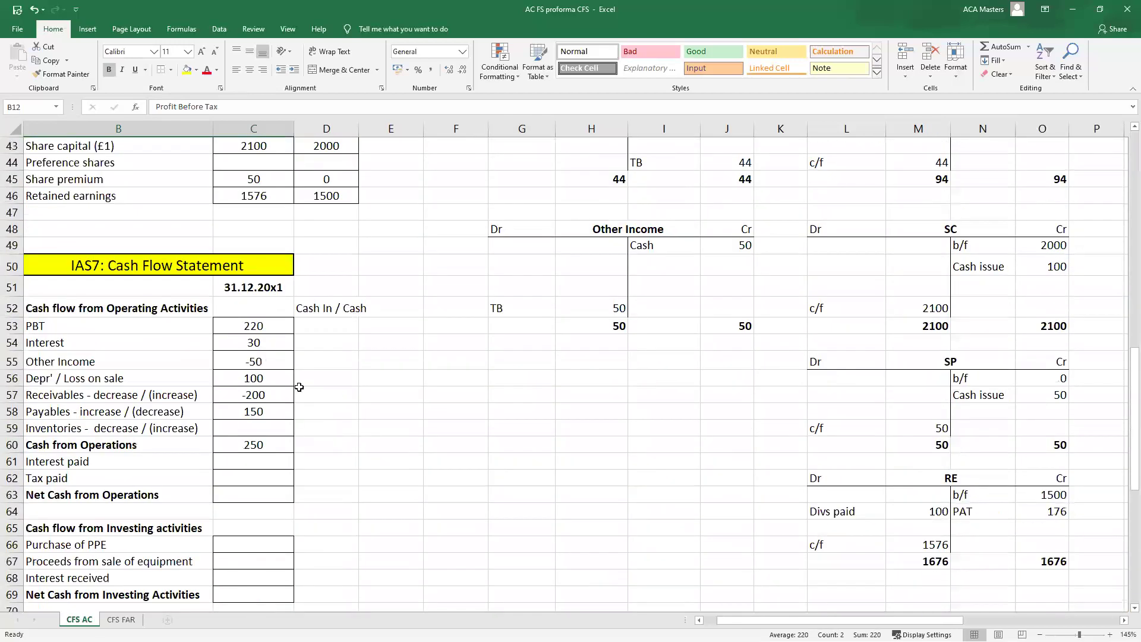
pyautogui.moveTo(225, 406); pyautogui.dragTo(179, 411)
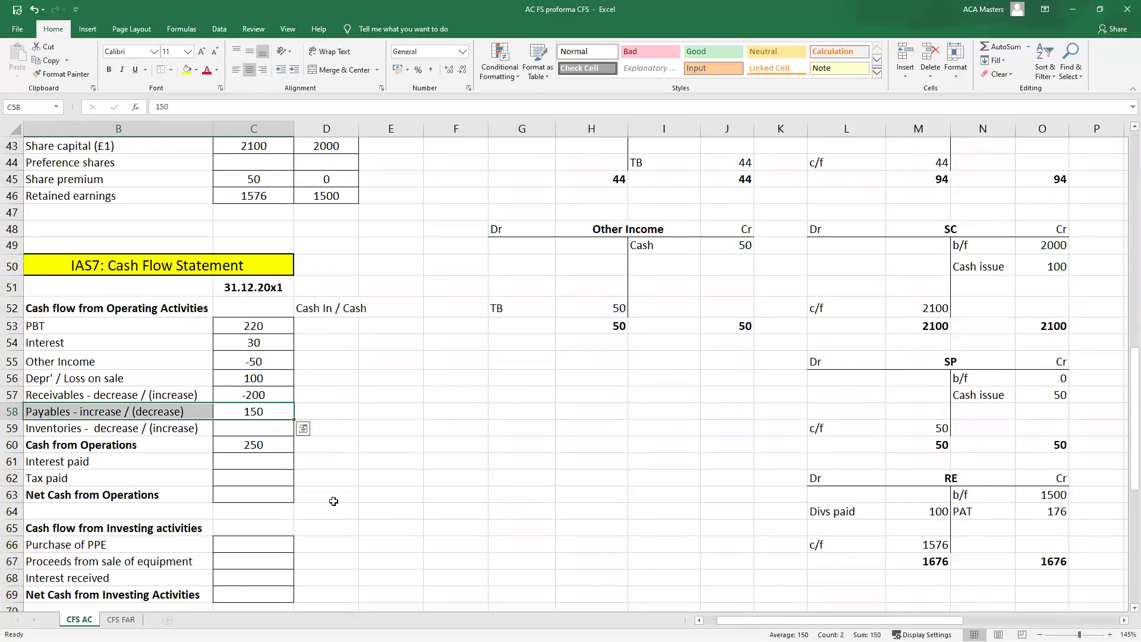
pyautogui.click(242, 412)
pyautogui.scroll(6, 262, 387)
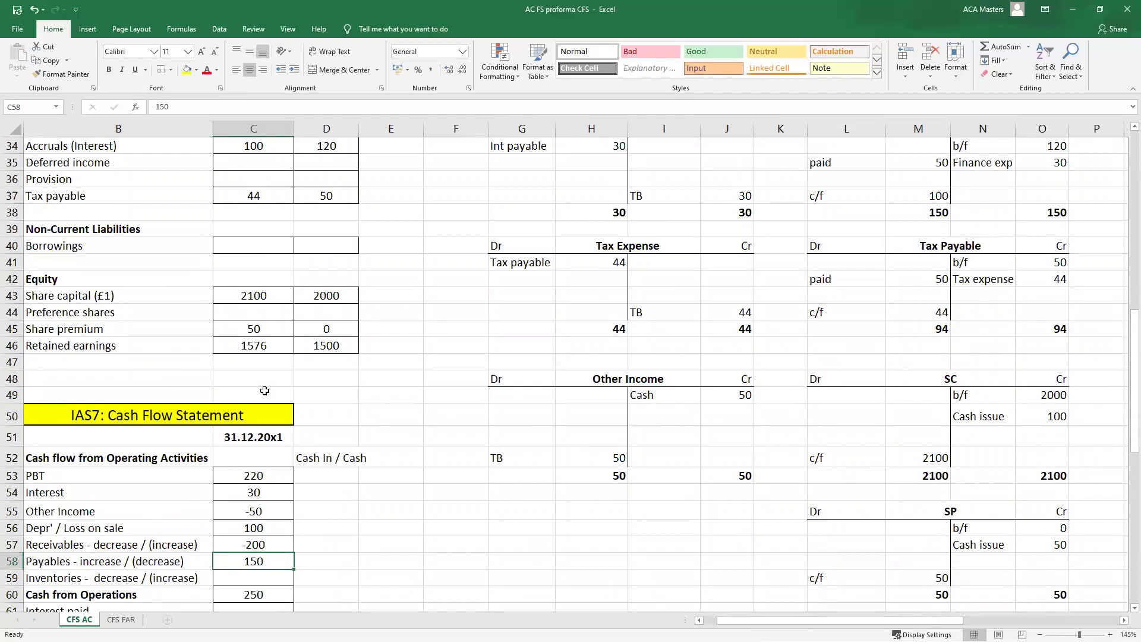
pyautogui.scroll(2, 262, 387)
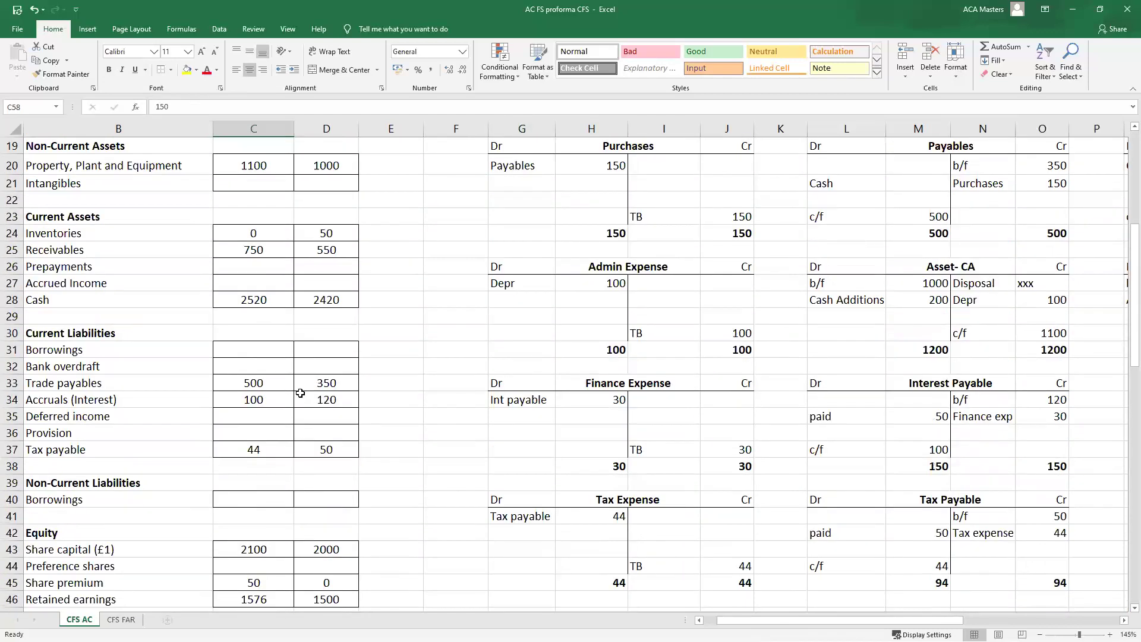
pyautogui.scroll(-7, 303, 392)
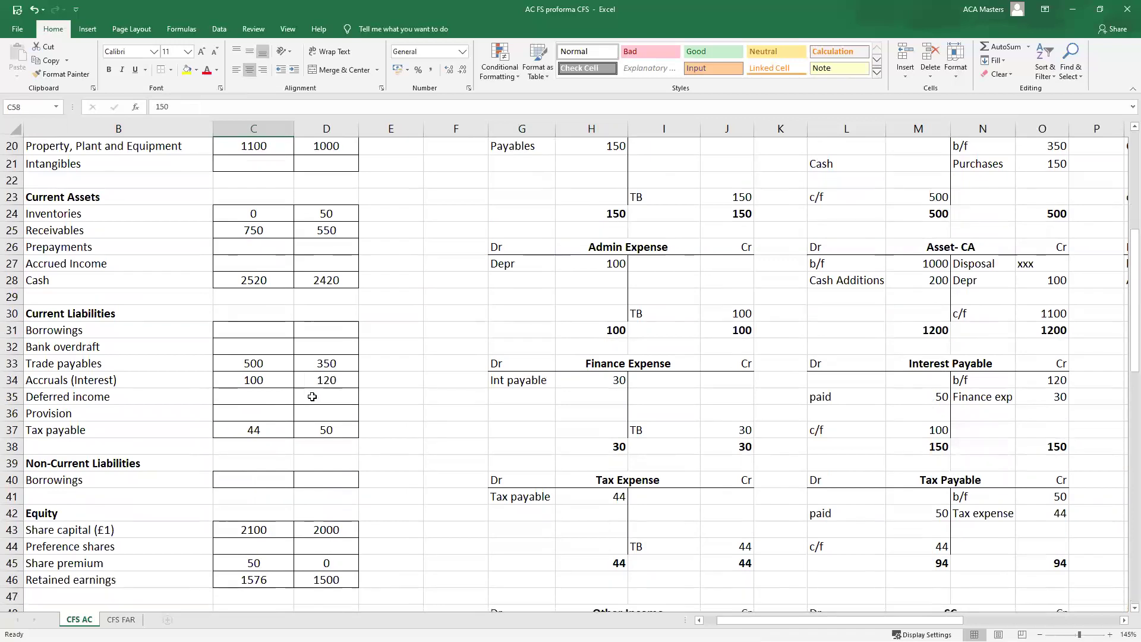
pyautogui.scroll(-1, 312, 396)
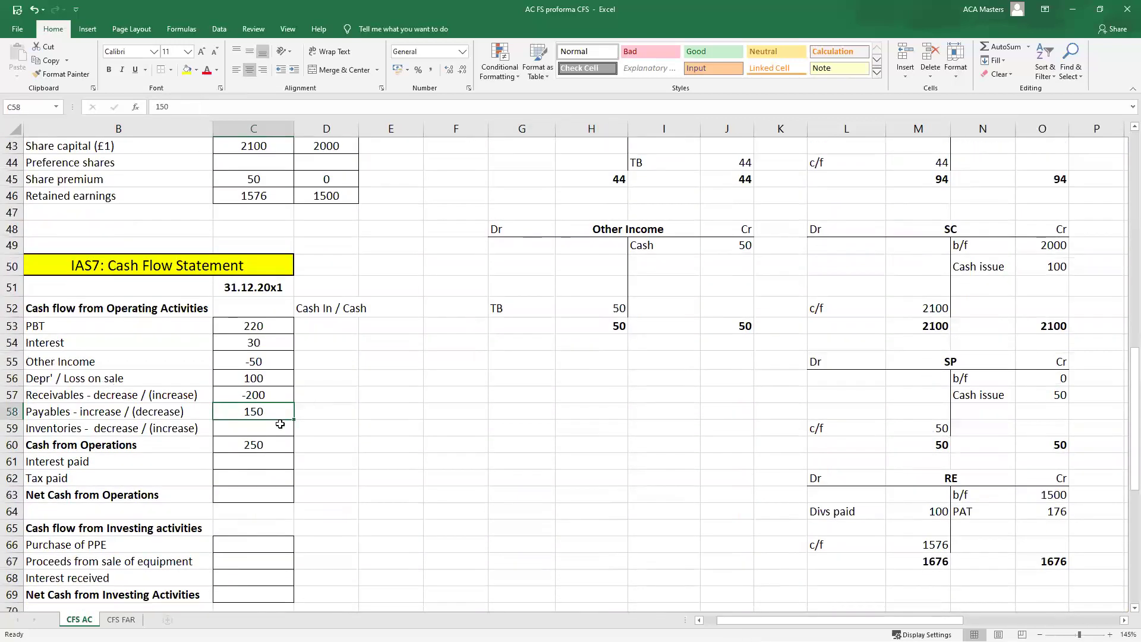
# - Compare the opening and closing inventories in the SFP and enter 50 as the inventories movement in the cash flow statement
pyautogui.click(283, 423)
pyautogui.scroll(5, 282, 424)
pyautogui.scroll(4, 282, 424)
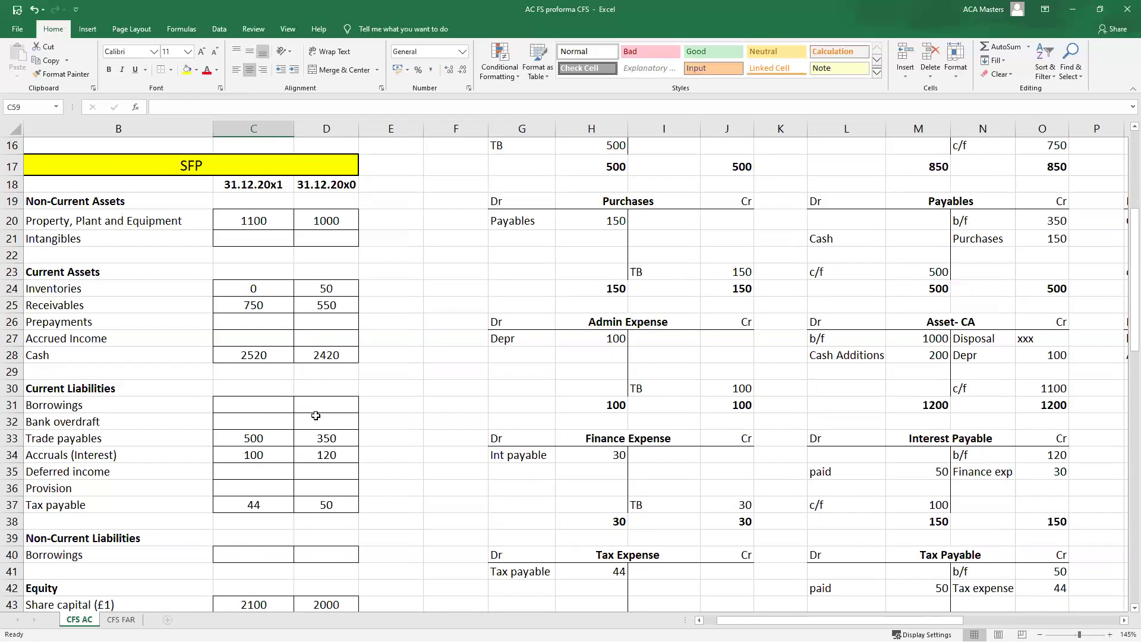
pyautogui.scroll(-8, 272, 394)
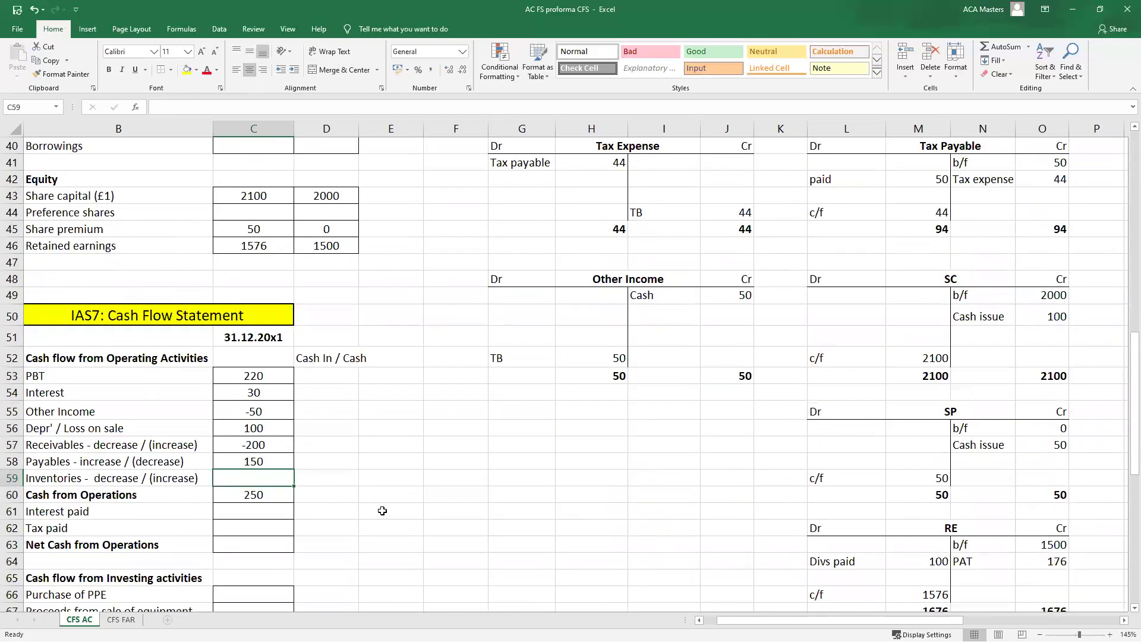
pyautogui.write('50')
pyautogui.press('Return')
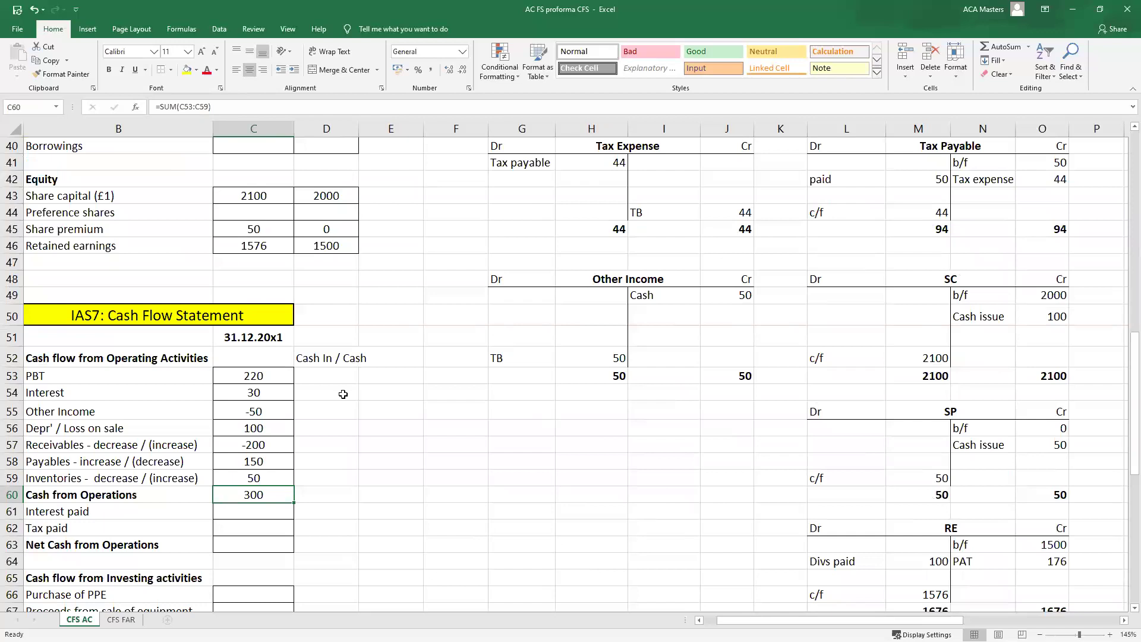
# - Consult the Cash Flows exam technique slide, switch back to Excel and review the P&L from profit before tax up to revenue
pyautogui.hotkey('alt', 'Tab')
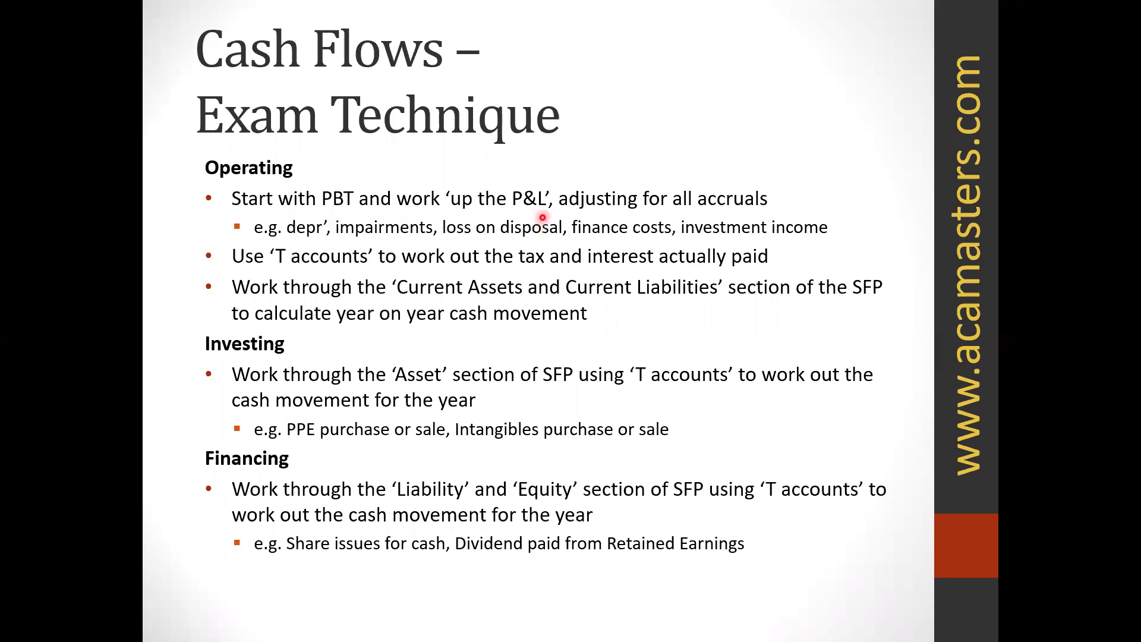
pyautogui.hotkey('alt', 'Tab')
pyautogui.scroll(14, 178, 279)
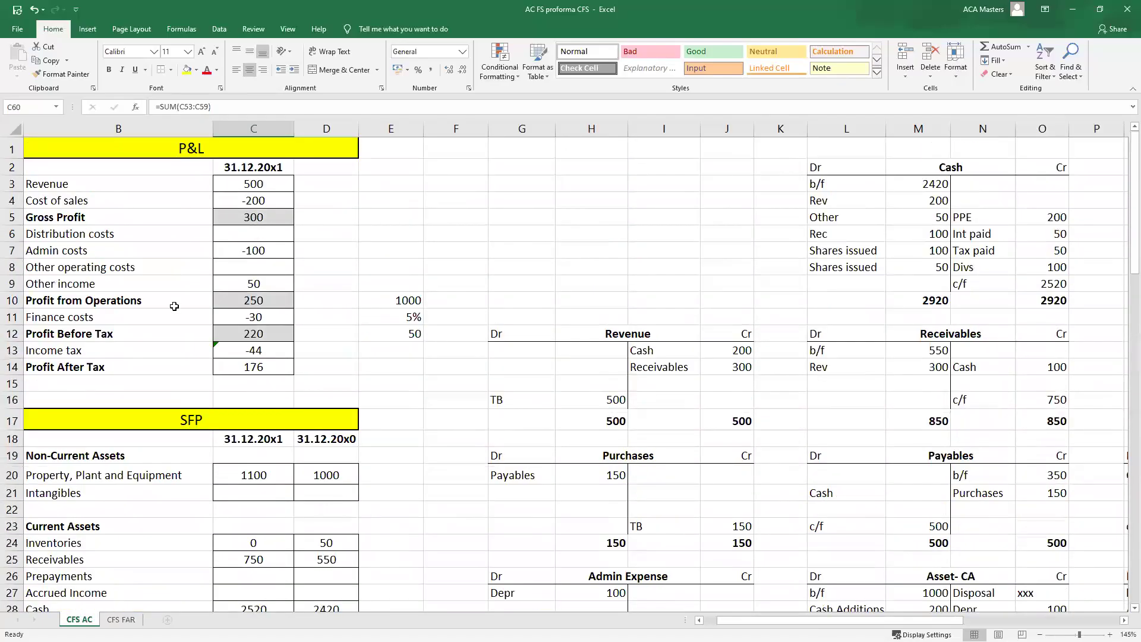
pyautogui.moveTo(127, 332); pyautogui.dragTo(247, 330)
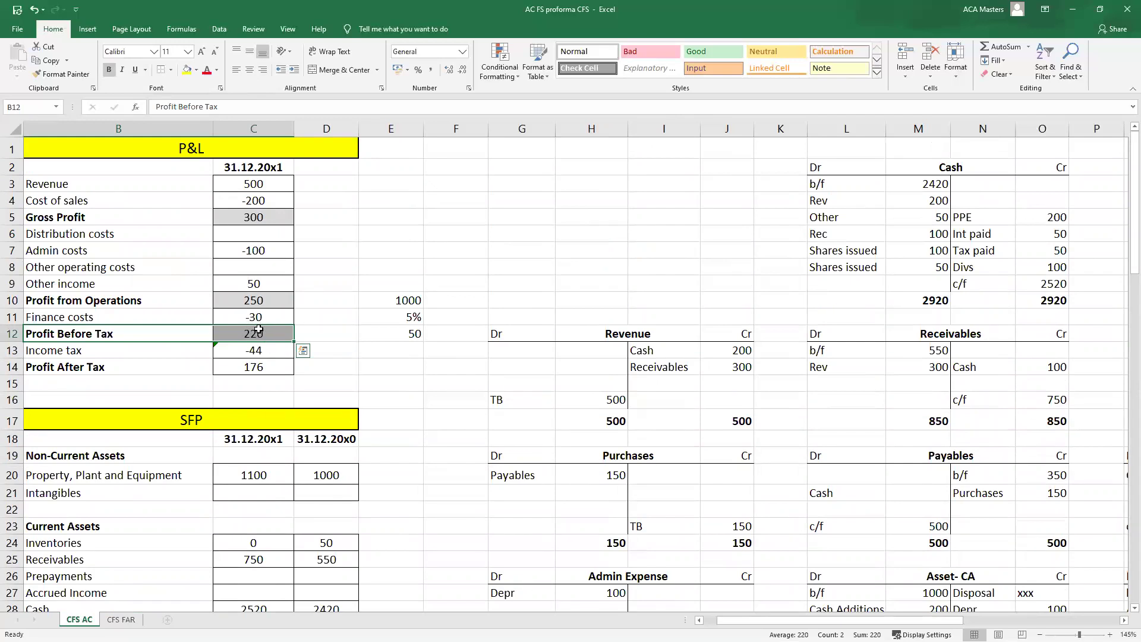
pyautogui.click(252, 332)
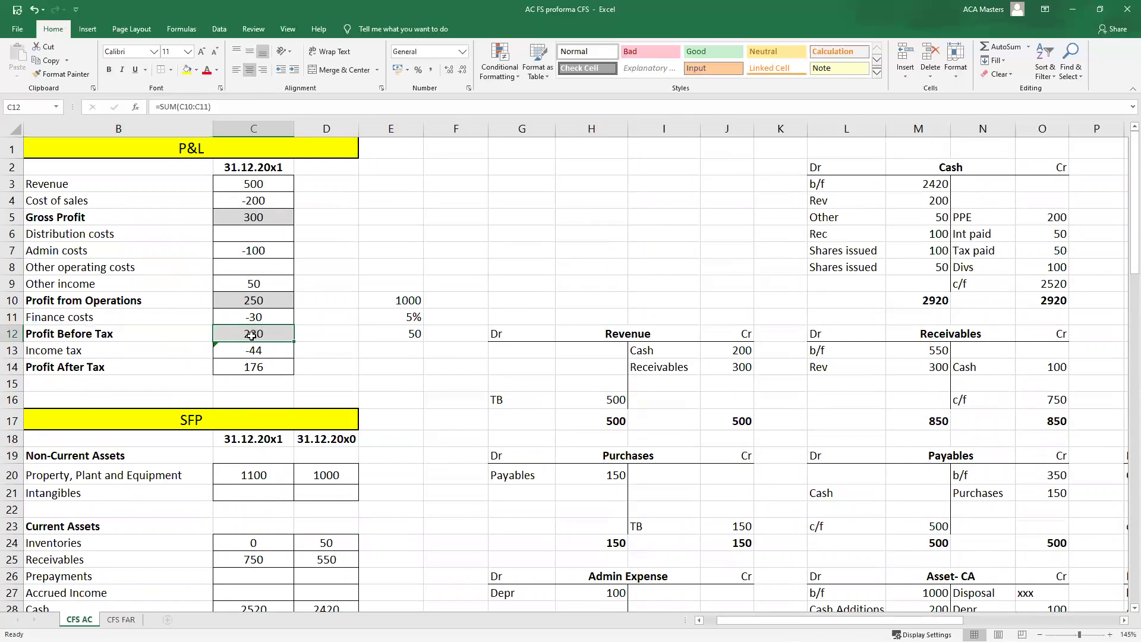
pyautogui.moveTo(193, 318); pyautogui.dragTo(237, 185)
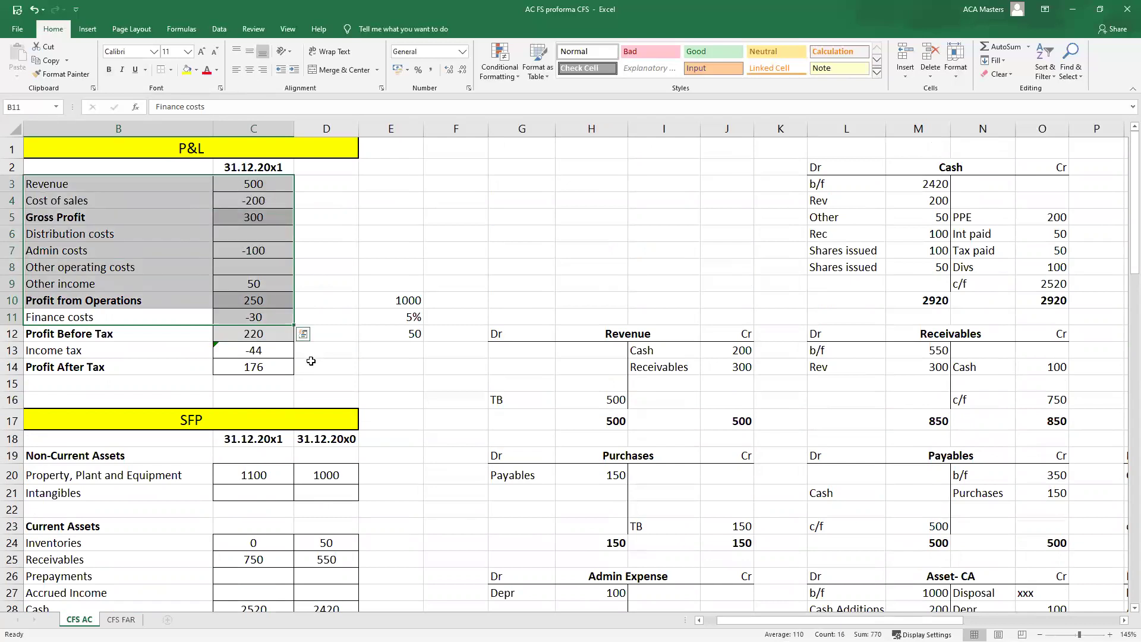
pyautogui.click(294, 426)
# - Compare the interest and interest paid lines of the cash flow statement with finance costs and profit before tax in the P&L
pyautogui.scroll(-10, 364, 358)
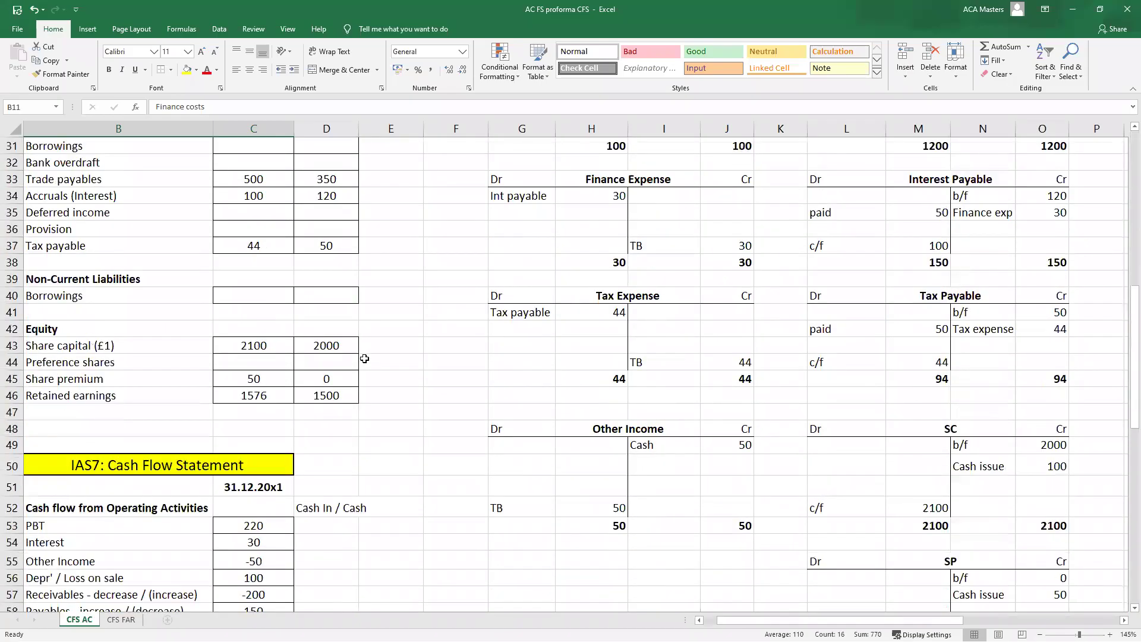
pyautogui.scroll(-6, 364, 358)
pyautogui.moveTo(181, 359); pyautogui.dragTo(221, 360)
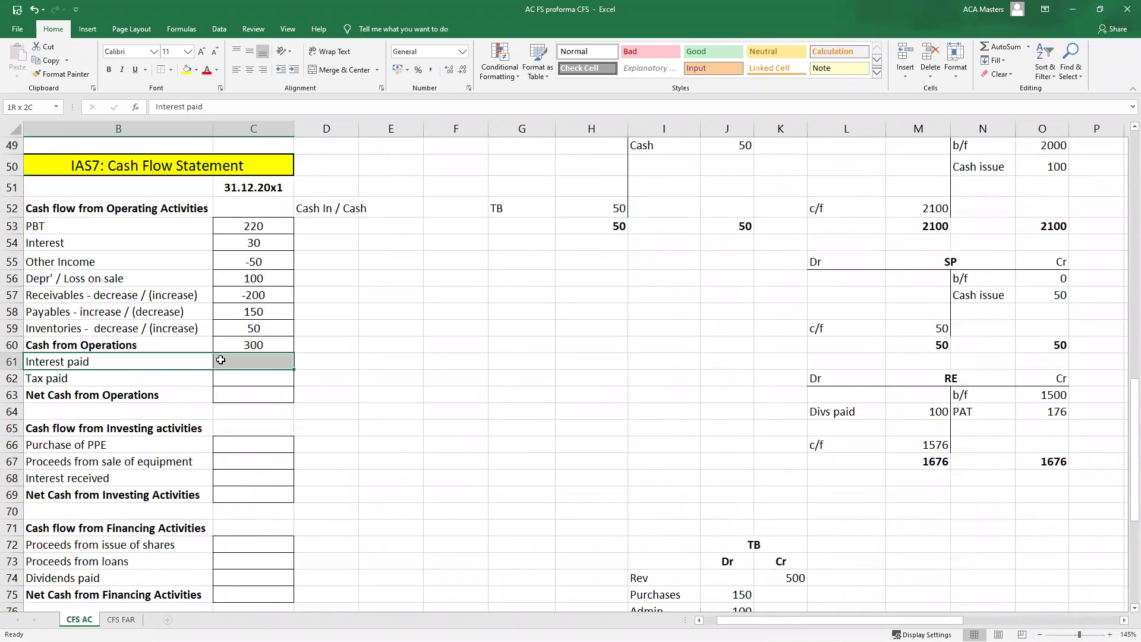
pyautogui.moveTo(199, 240); pyautogui.dragTo(229, 243)
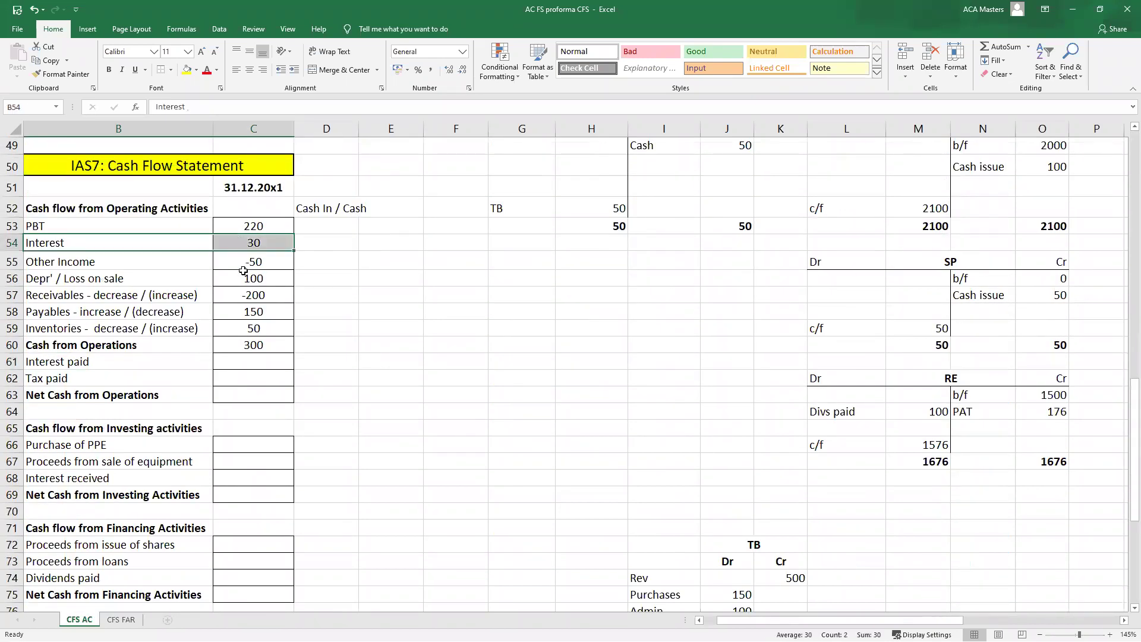
pyautogui.scroll(16, 233, 264)
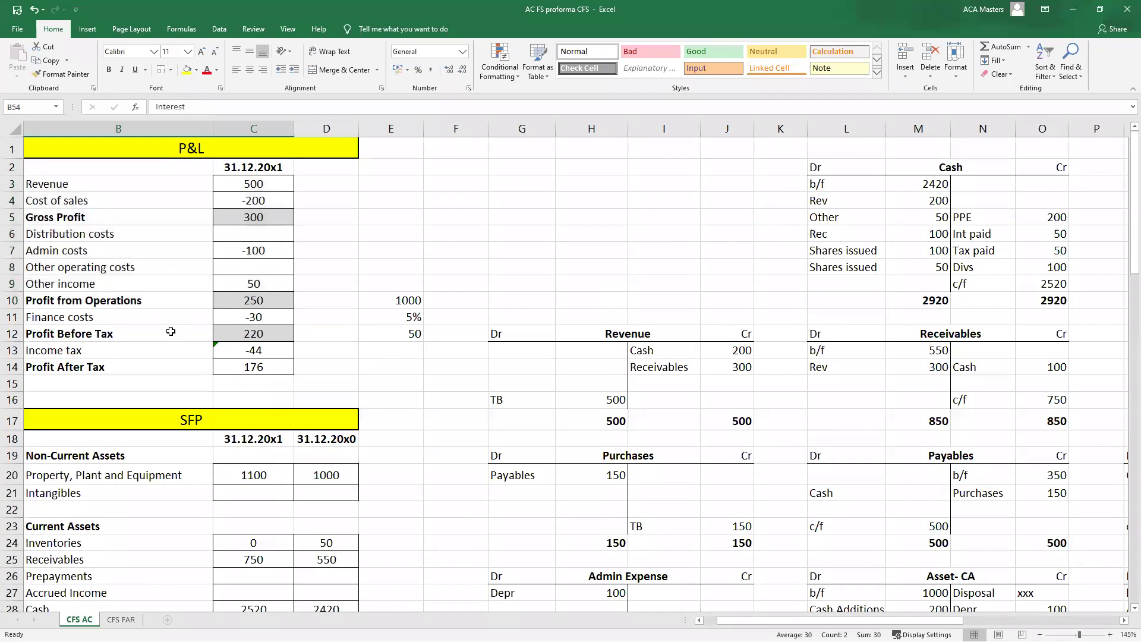
pyautogui.moveTo(176, 331); pyautogui.dragTo(259, 317)
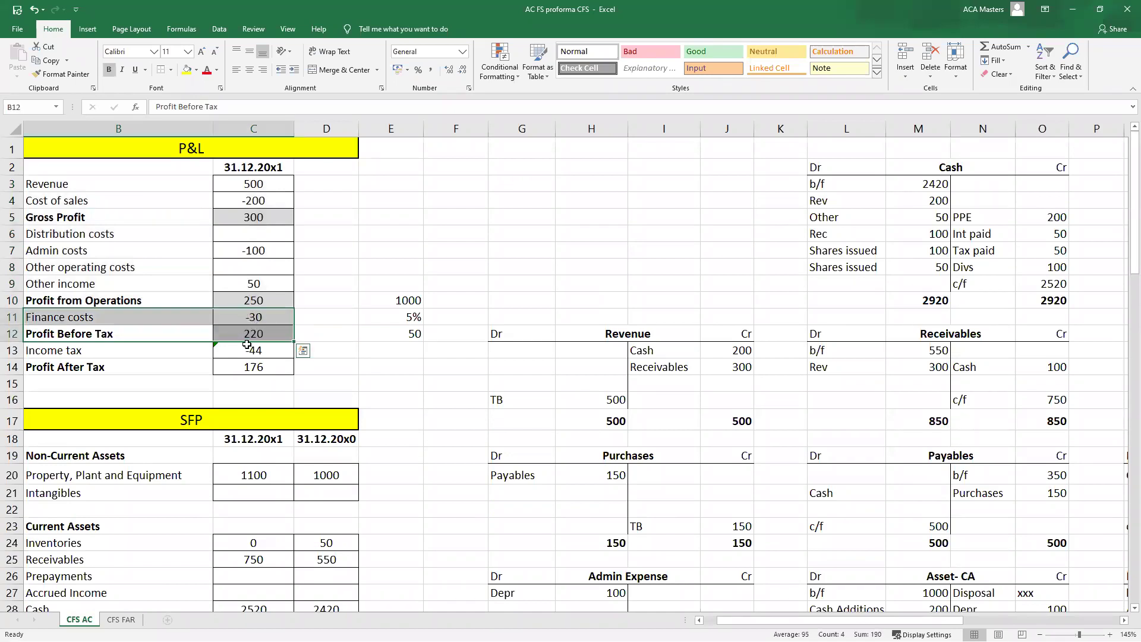
pyautogui.scroll(-12, 251, 358)
pyautogui.scroll(12, 251, 358)
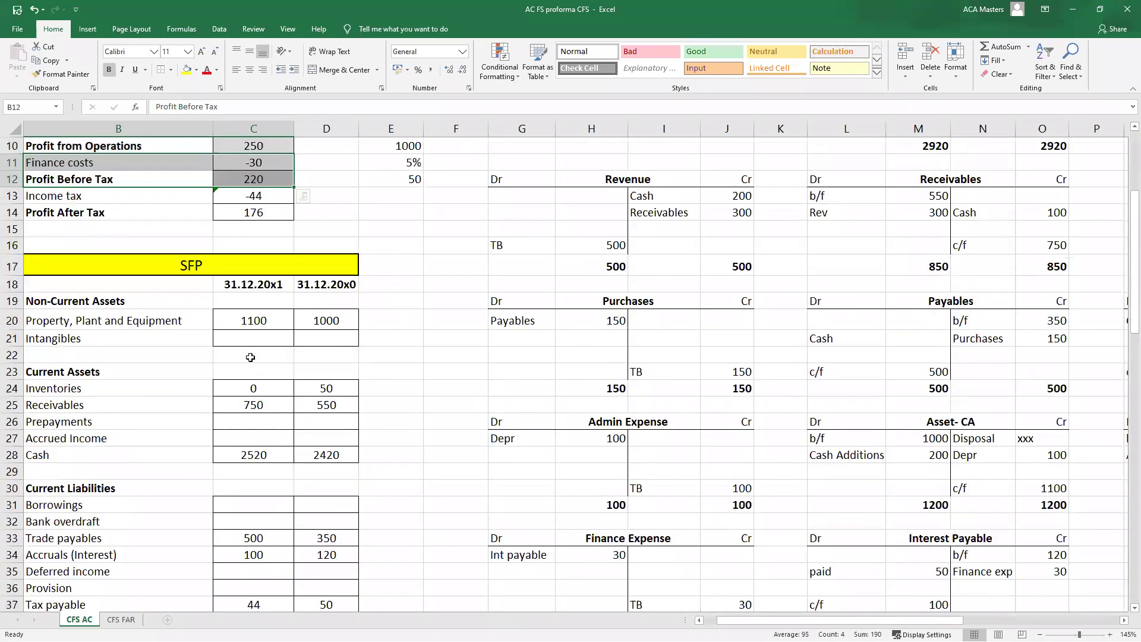
pyautogui.moveTo(199, 317); pyautogui.dragTo(253, 316)
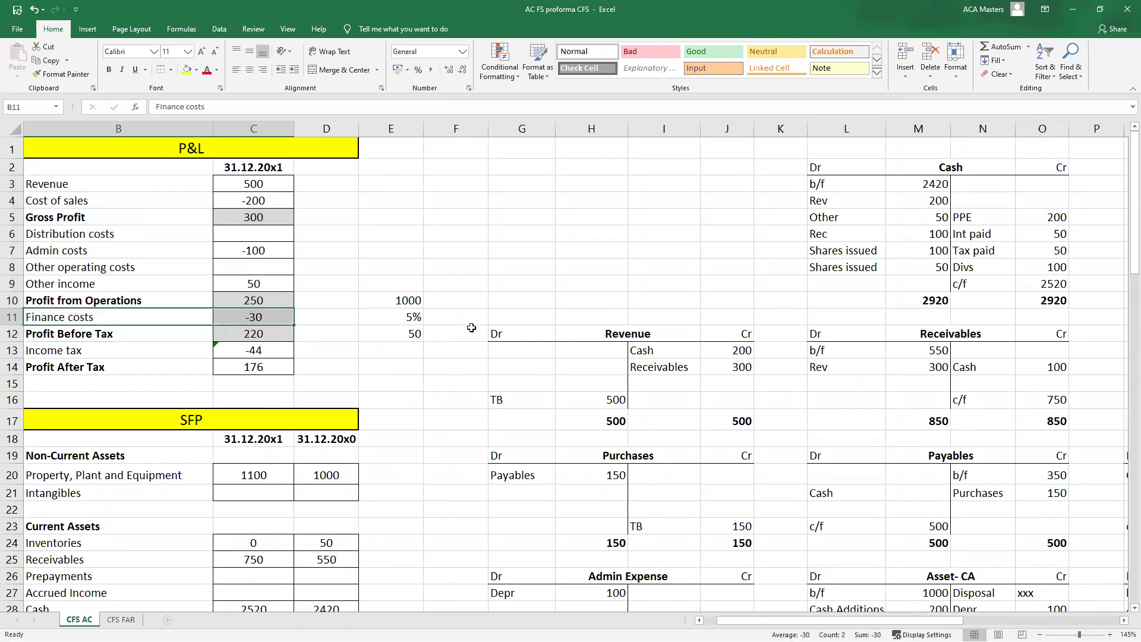
# - Examine the interest accruals in the SFP for 31.12.20x1 and 31.12.20x0
pyautogui.scroll(-5, 468, 330)
pyautogui.scroll(-4, 470, 330)
pyautogui.scroll(1, 470, 330)
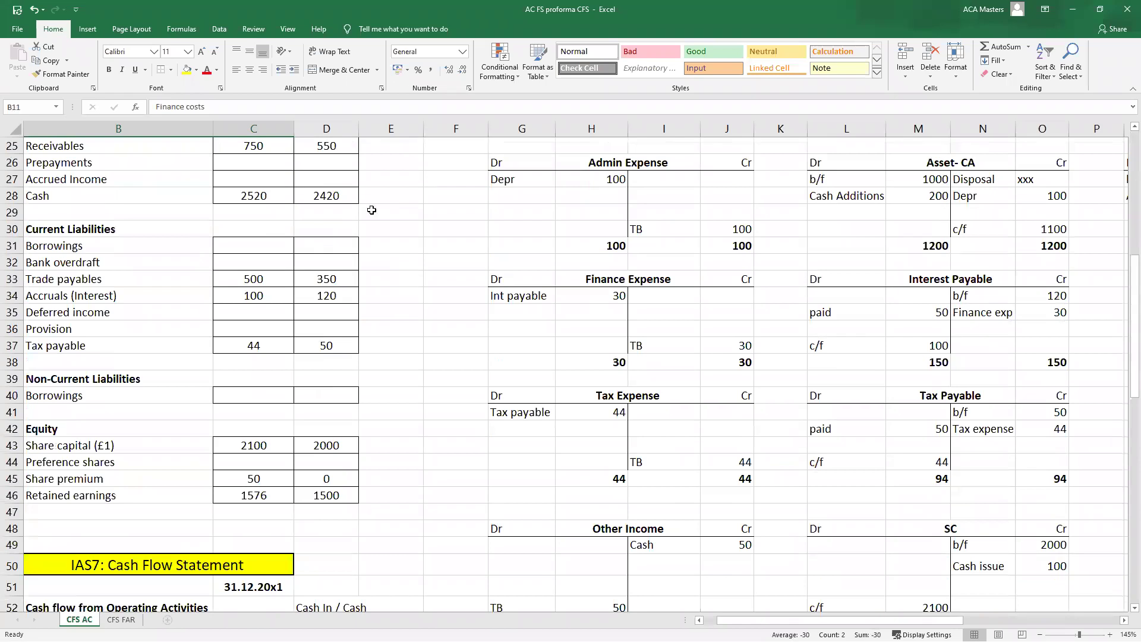
pyautogui.click(328, 296)
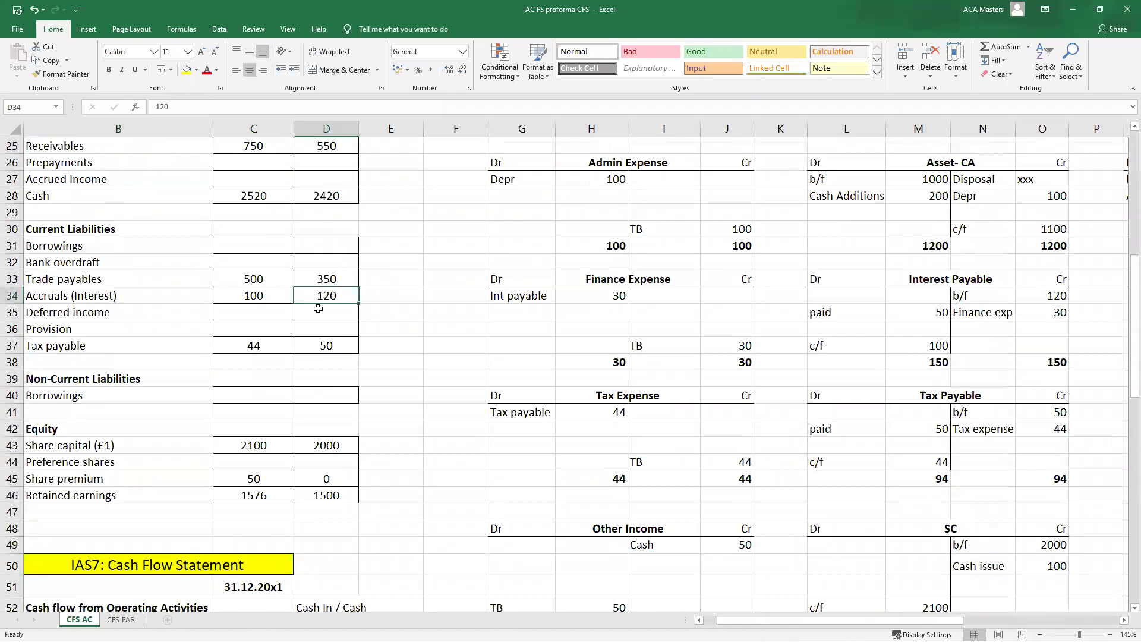
pyautogui.scroll(3, 336, 268)
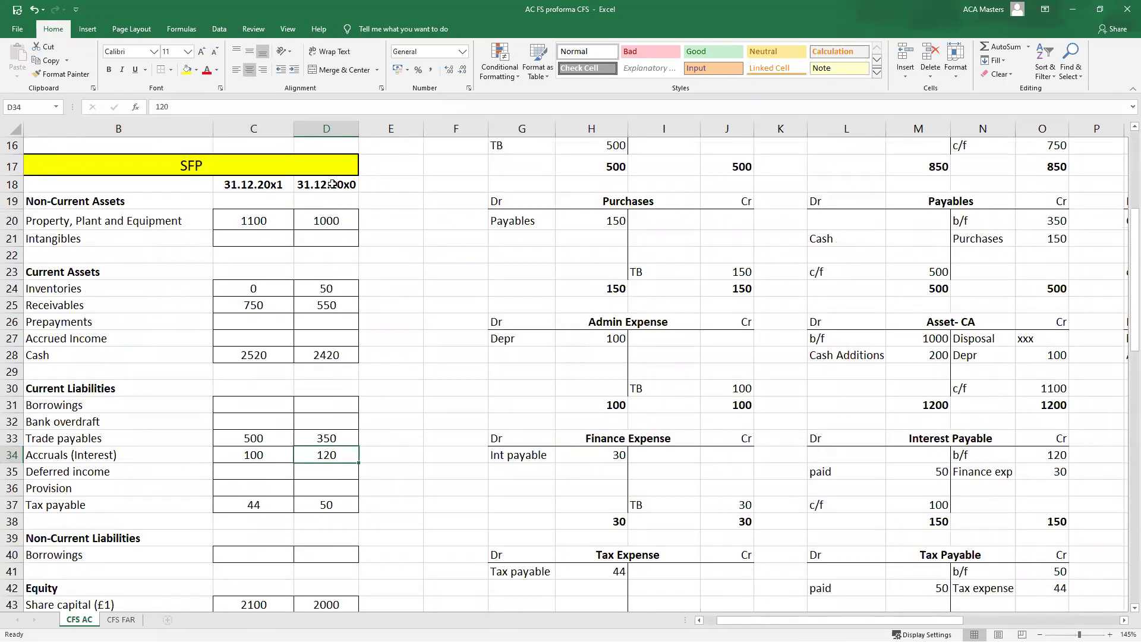
pyautogui.moveTo(276, 189); pyautogui.dragTo(327, 185)
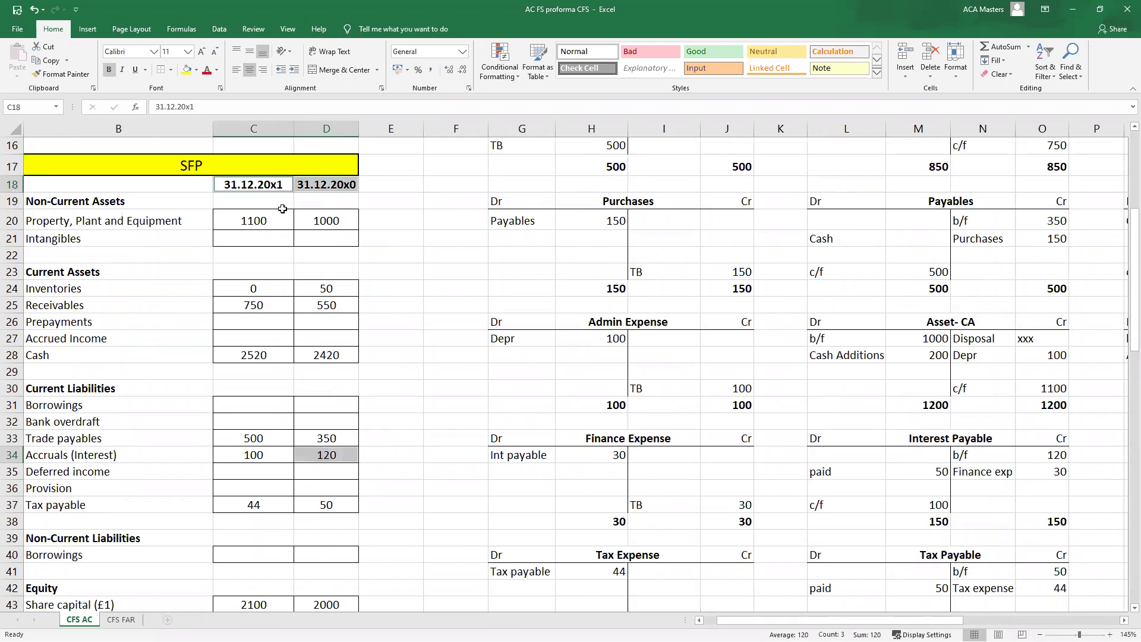
pyautogui.keyDown('ctrl'); pyautogui.click(288, 454); pyautogui.keyUp('ctrl')
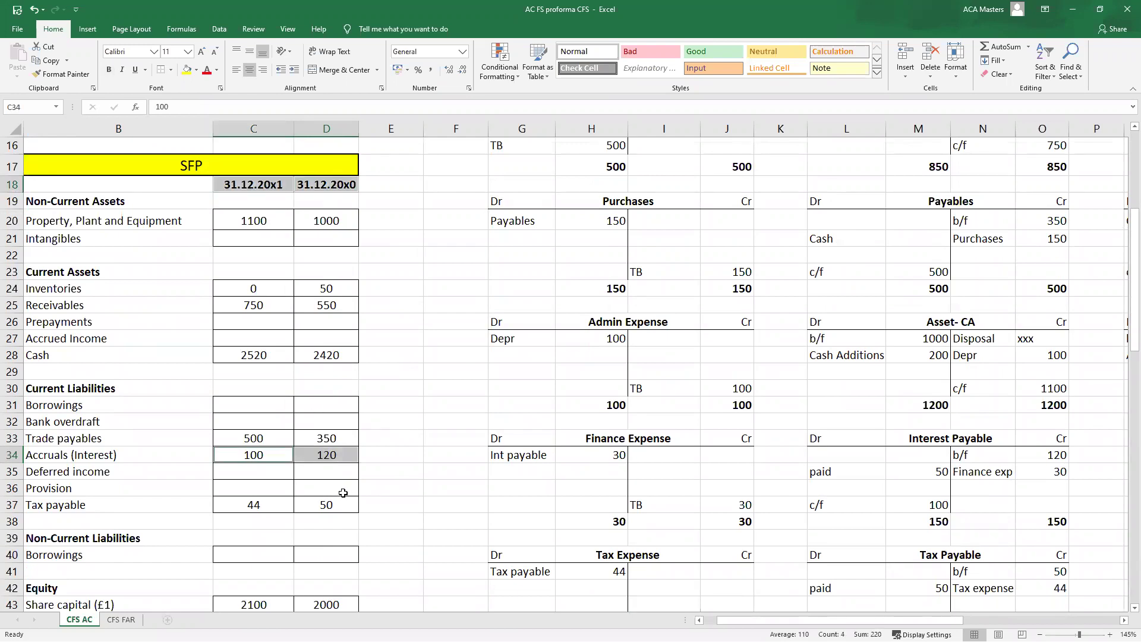
# - Compare the Interest Payable account's b/f and finance expense entries with the Finance Expense account and the P&L's finance costs
pyautogui.moveTo(981, 456); pyautogui.dragTo(1040, 456)
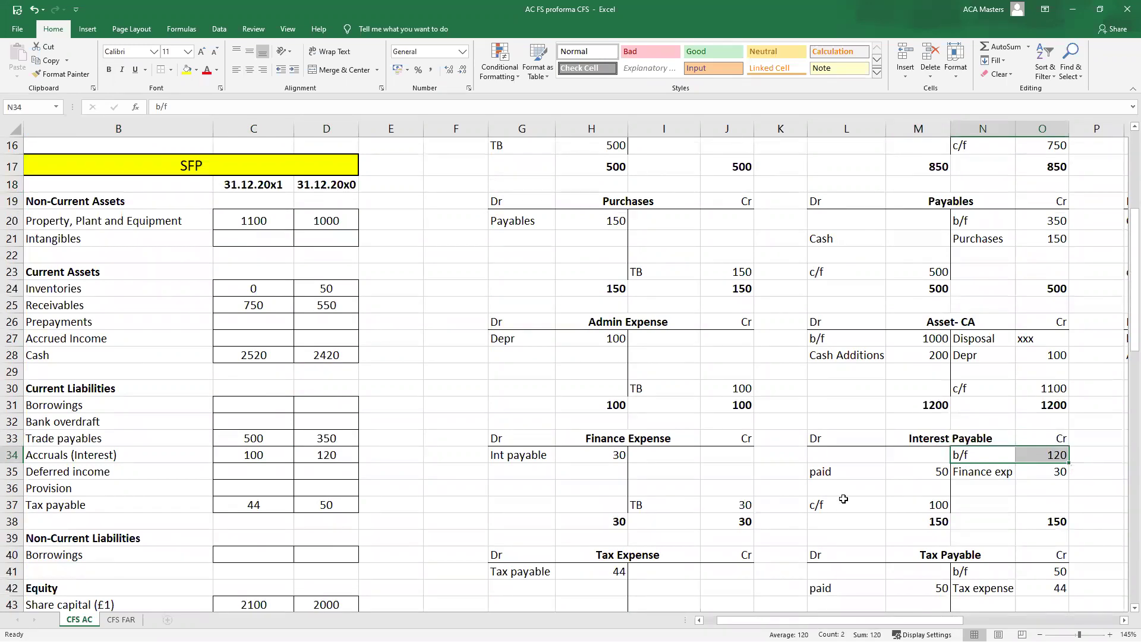
pyautogui.scroll(-2, 844, 498)
pyautogui.click(1018, 363)
pyautogui.moveTo(1017, 363); pyautogui.dragTo(1058, 363)
pyautogui.moveTo(517, 346); pyautogui.dragTo(585, 348)
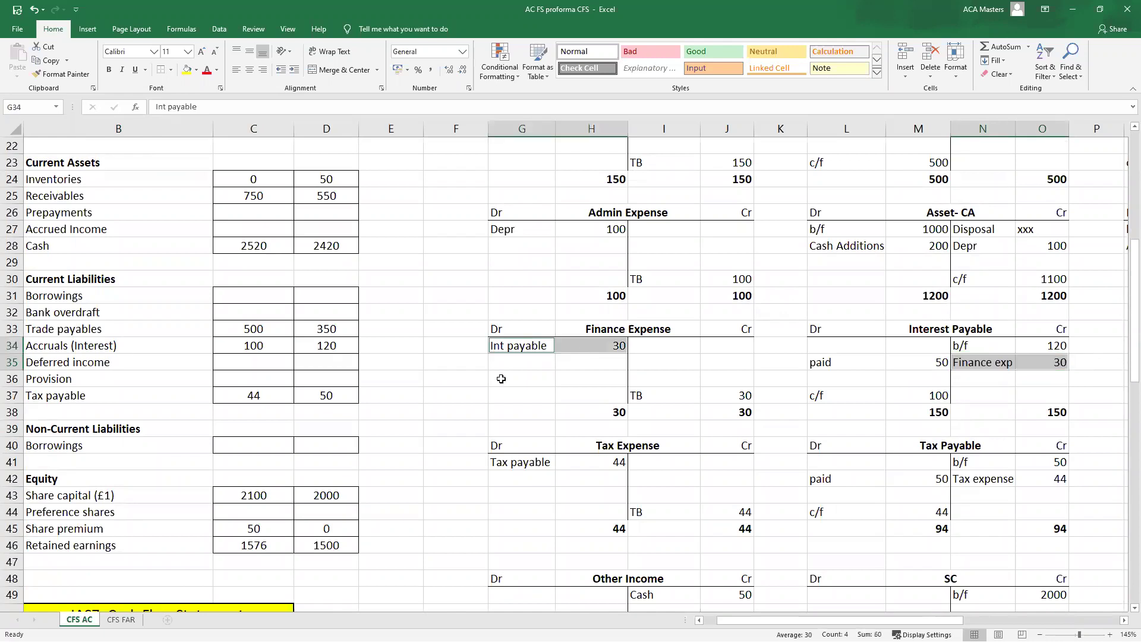
pyautogui.scroll(7, 380, 390)
pyautogui.moveTo(145, 317); pyautogui.dragTo(279, 318)
pyautogui.click(303, 334)
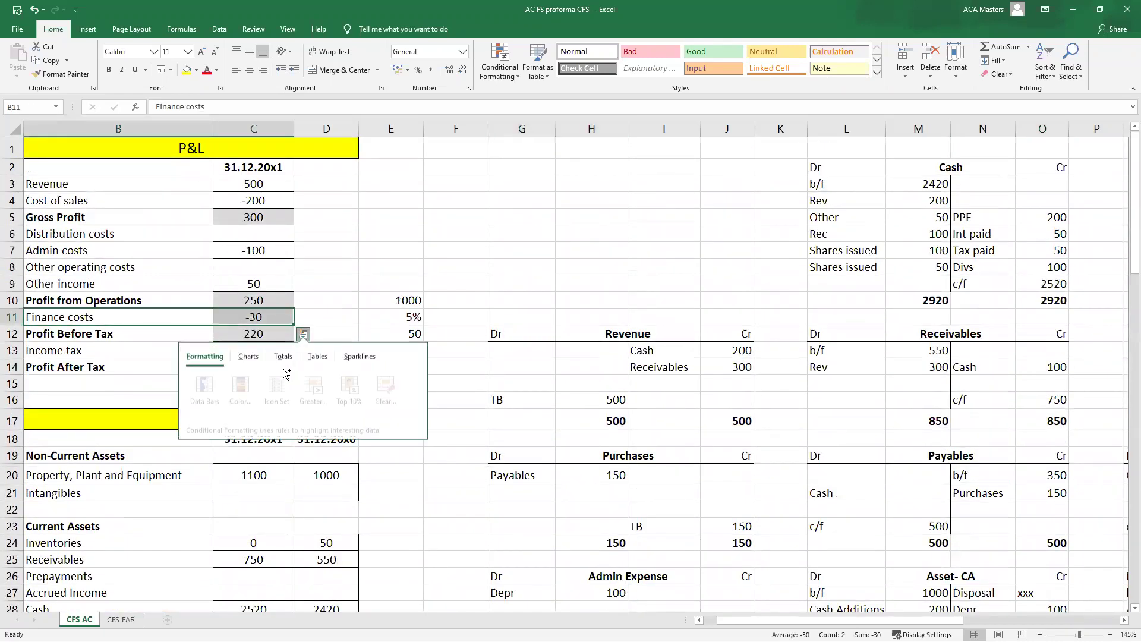
pyautogui.click(381, 295)
# - Sum the b/f and finance expense entries into the credit total of the Interest Payable account
pyautogui.scroll(-10, 729, 433)
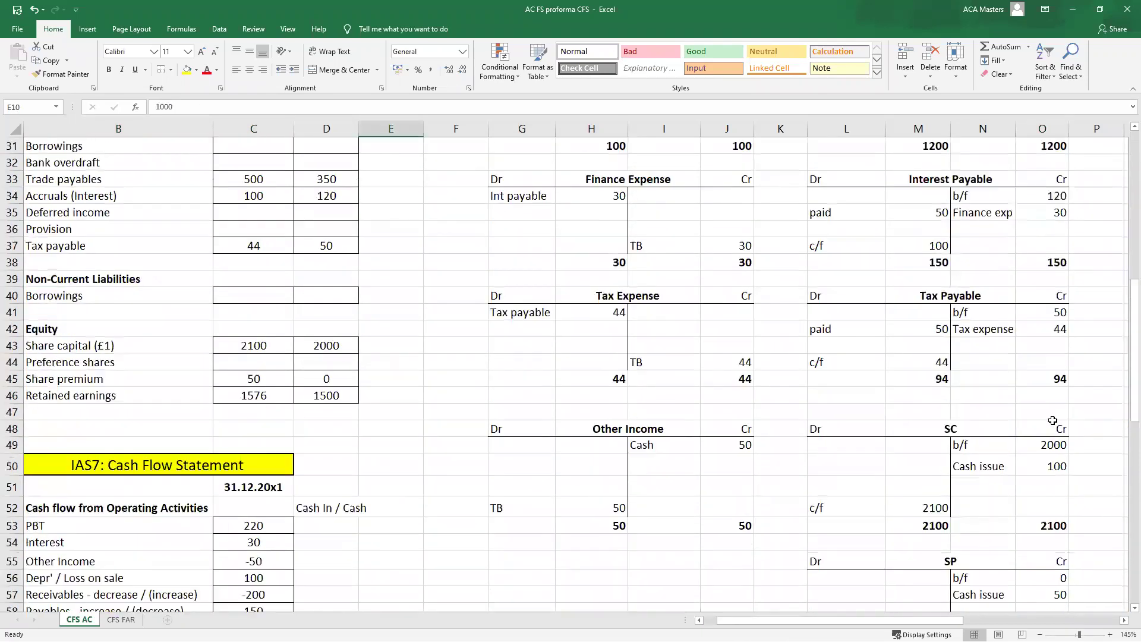
pyautogui.scroll(-3, 1052, 420)
pyautogui.scroll(4, 1046, 416)
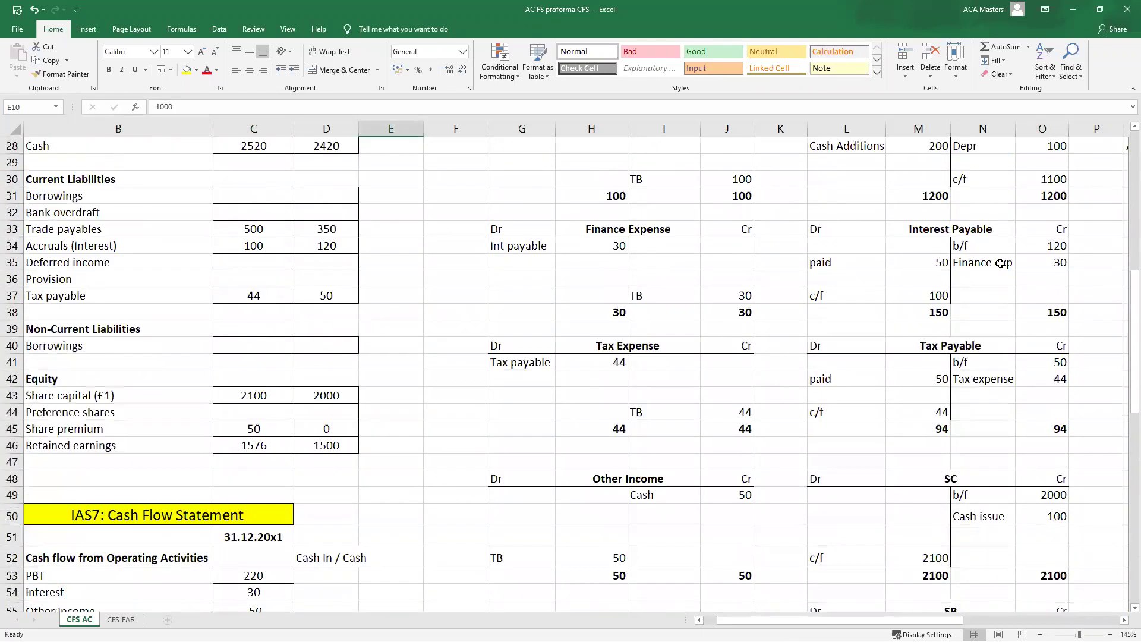
pyautogui.moveTo(990, 246); pyautogui.dragTo(1022, 256)
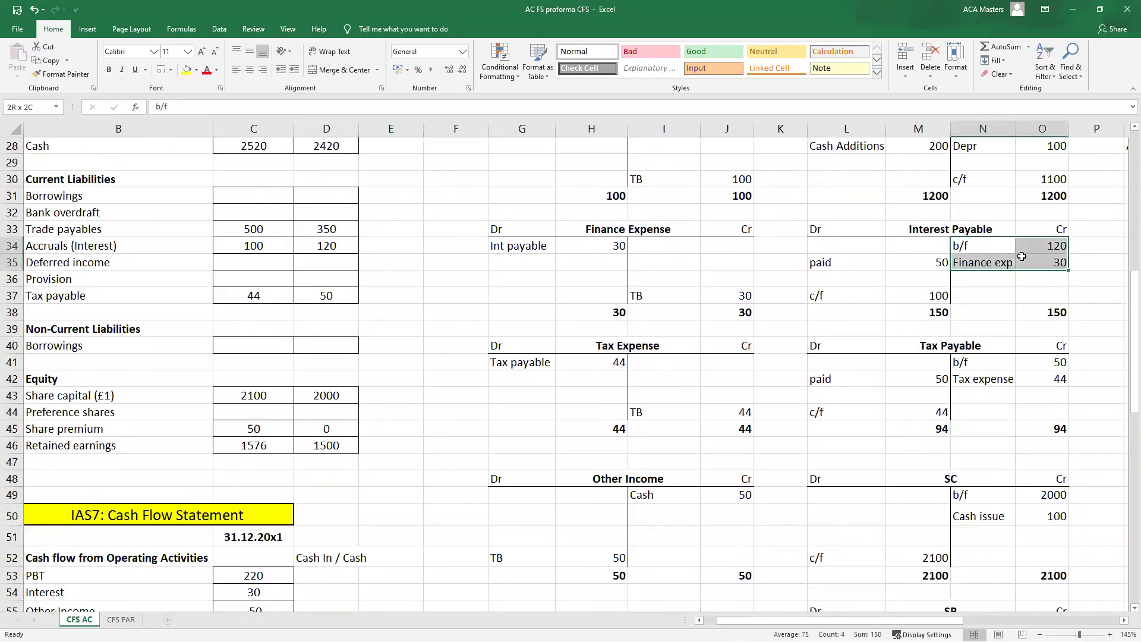
pyautogui.click(1055, 313)
pyautogui.hotkey('alt', '=')
pyautogui.press('Return')
# - Examine how the Interest Payable account's b/f, finance expense and c/f entries balance to the interest paid
pyautogui.moveTo(939, 297); pyautogui.dragTo(866, 308)
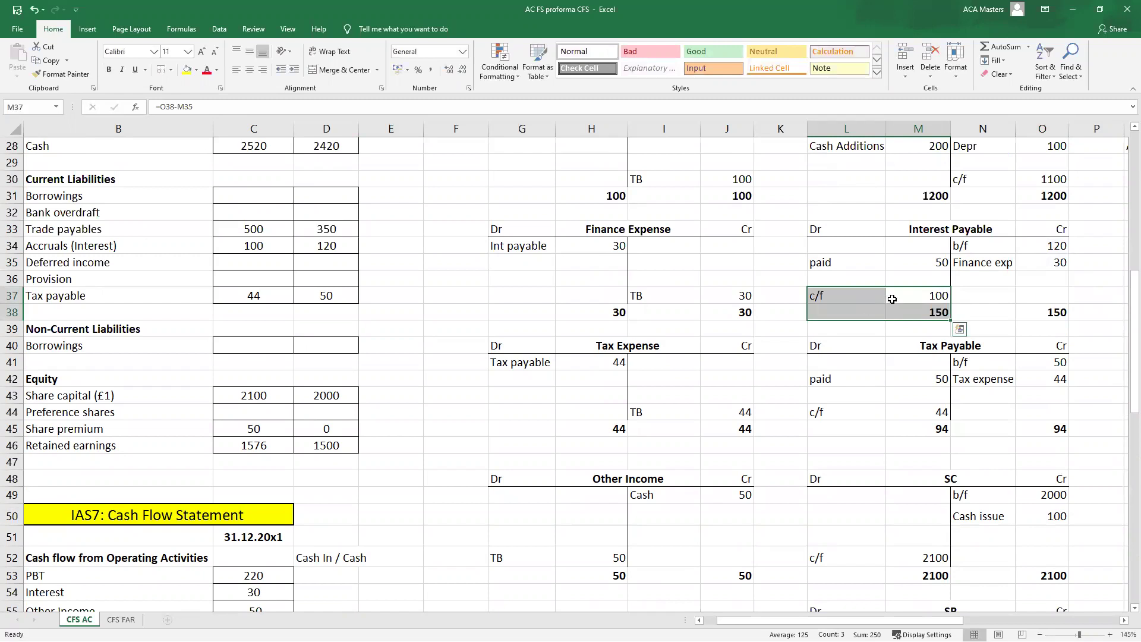
pyautogui.moveTo(937, 271); pyautogui.dragTo(829, 265)
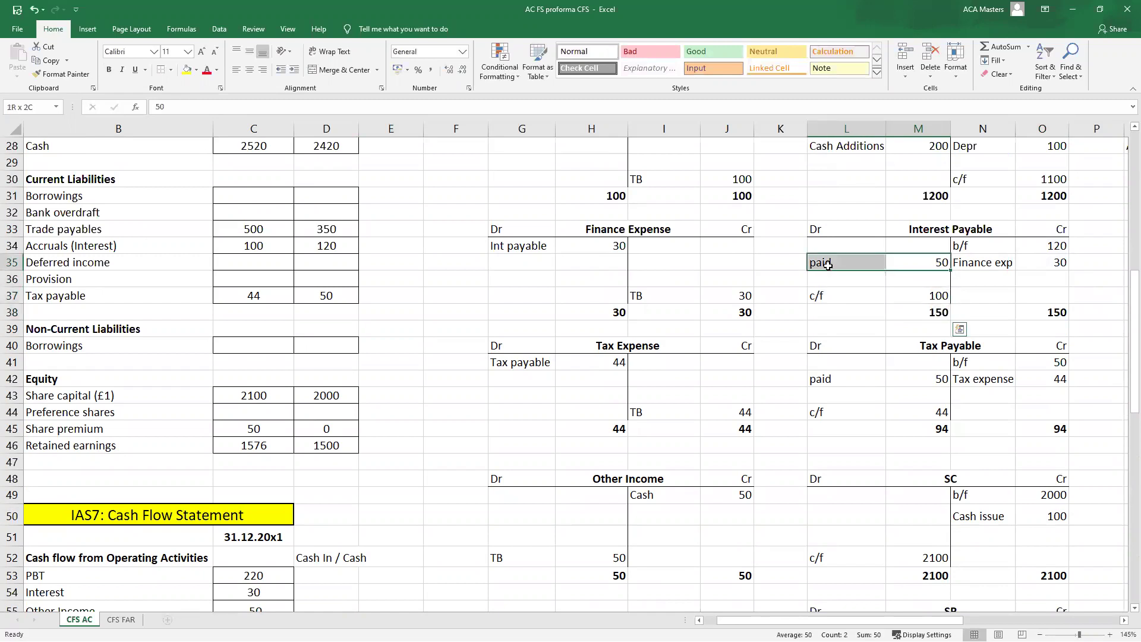
pyautogui.click(1053, 249)
pyautogui.moveTo(1053, 249); pyautogui.dragTo(1058, 314)
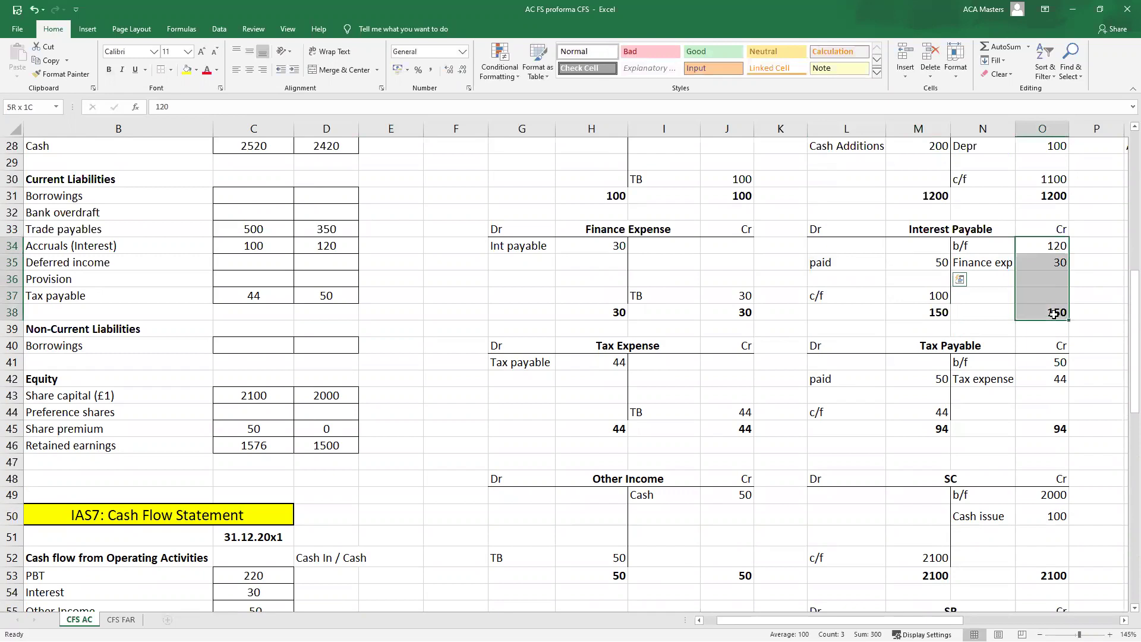
pyautogui.moveTo(873, 294); pyautogui.dragTo(936, 296)
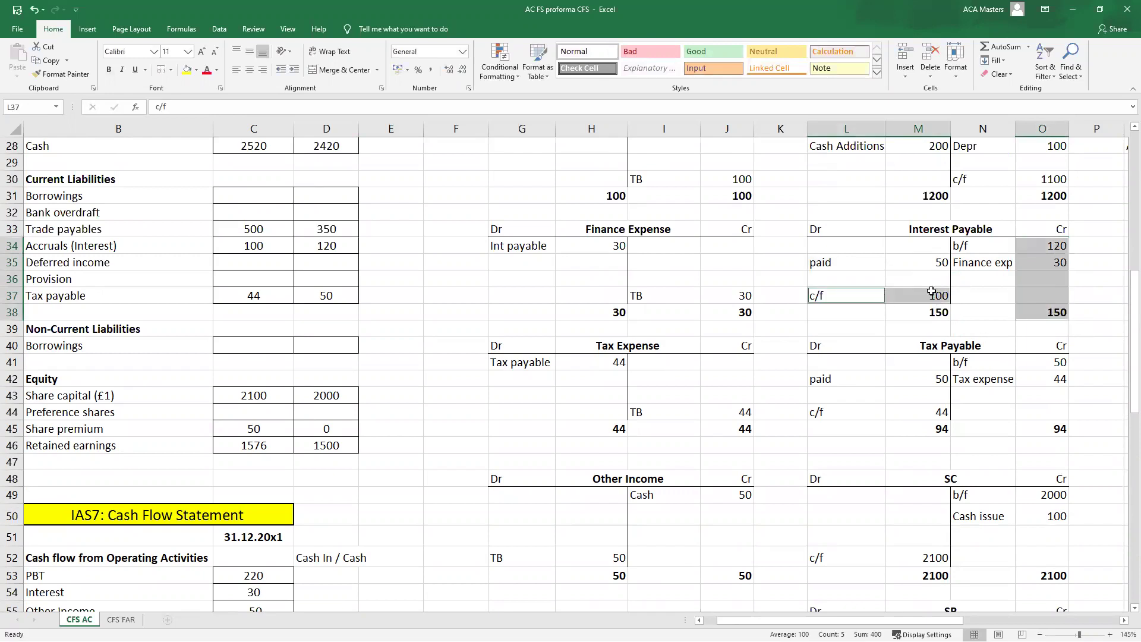
pyautogui.moveTo(869, 263); pyautogui.dragTo(936, 262)
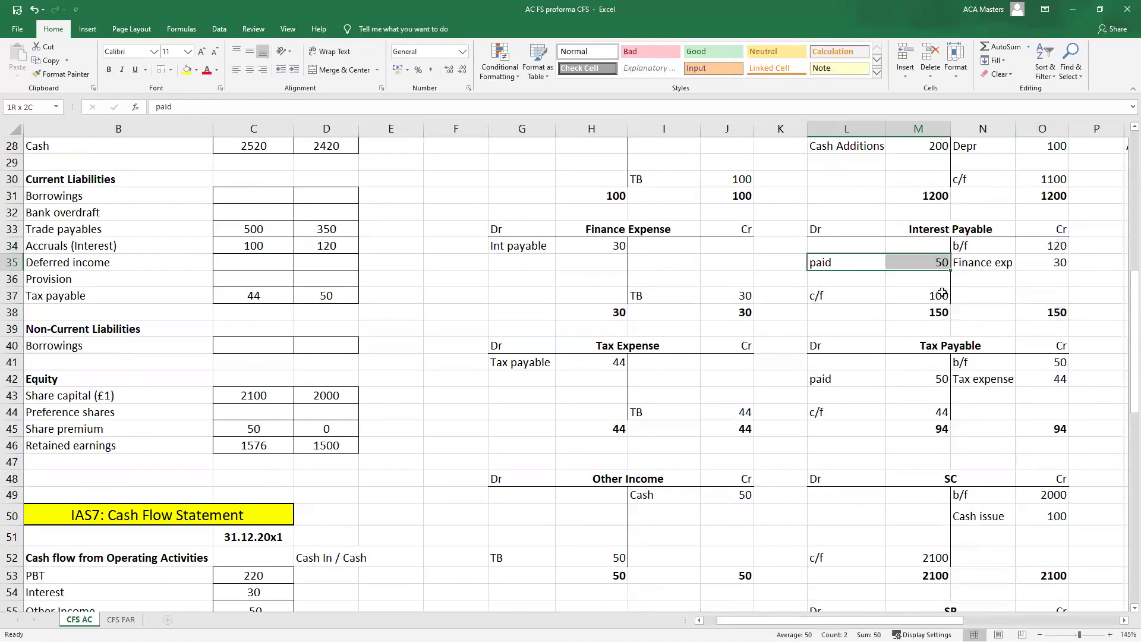
pyautogui.click(924, 310)
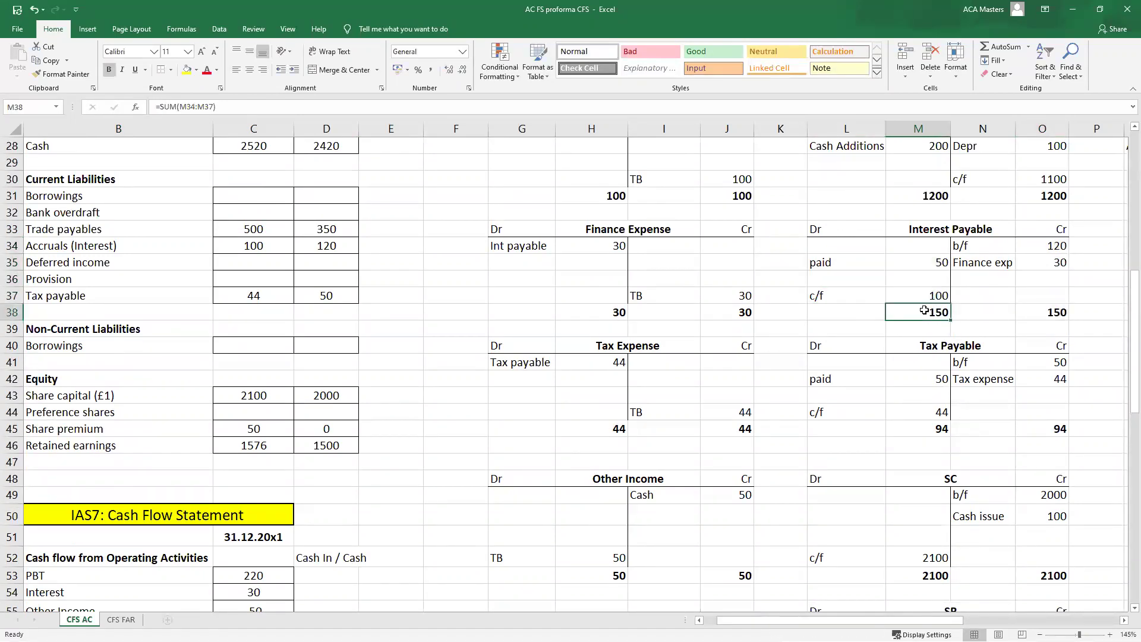
pyautogui.doubleClick(1047, 317)
pyautogui.press('Escape')
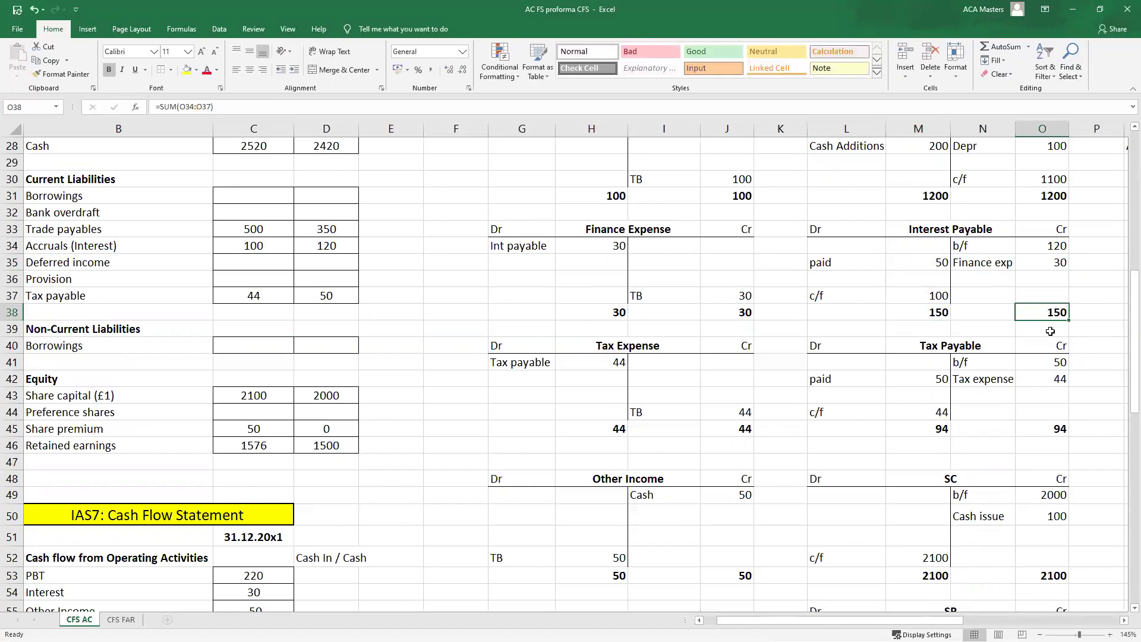
pyautogui.moveTo(995, 245); pyautogui.dragTo(1044, 262)
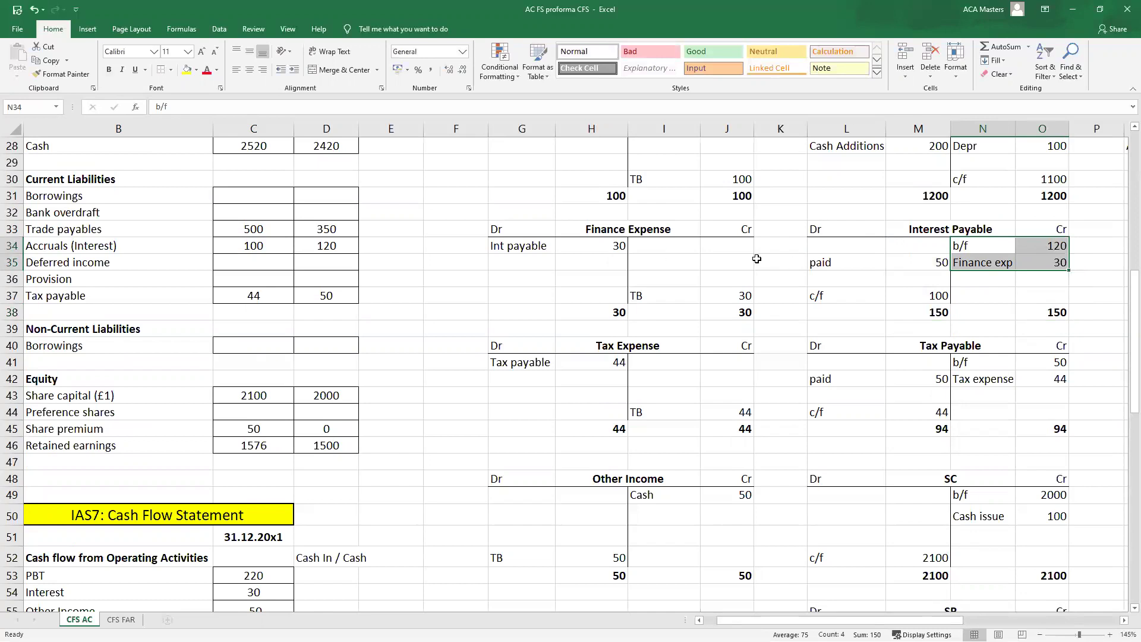
pyautogui.moveTo(1053, 252); pyautogui.dragTo(1053, 267)
pyautogui.moveTo(919, 295); pyautogui.dragTo(867, 297)
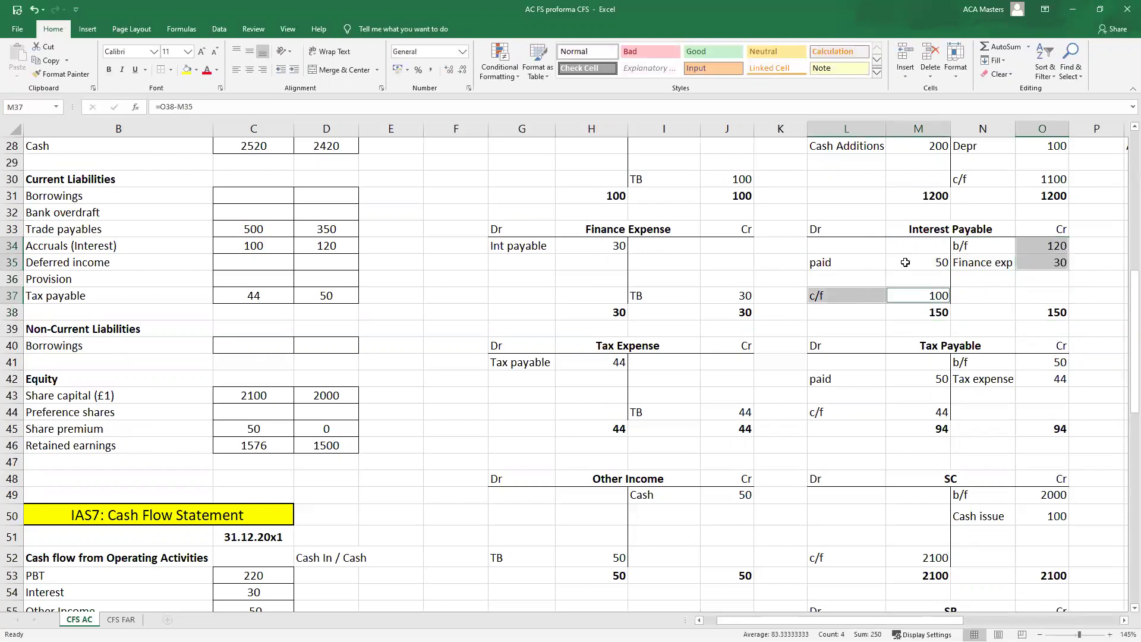
# - Enter interest paid in the cash flow statement as the negative of the paid amount in the Interest Payable account
pyautogui.scroll(-7, 309, 337)
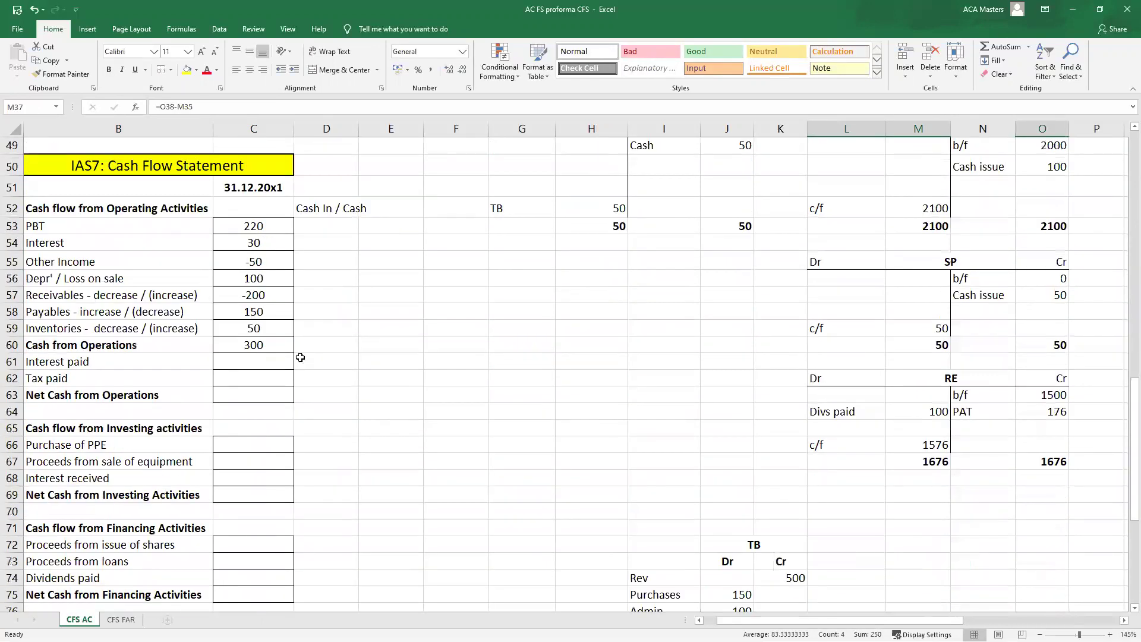
pyautogui.click(248, 369)
pyautogui.scroll(7, 468, 392)
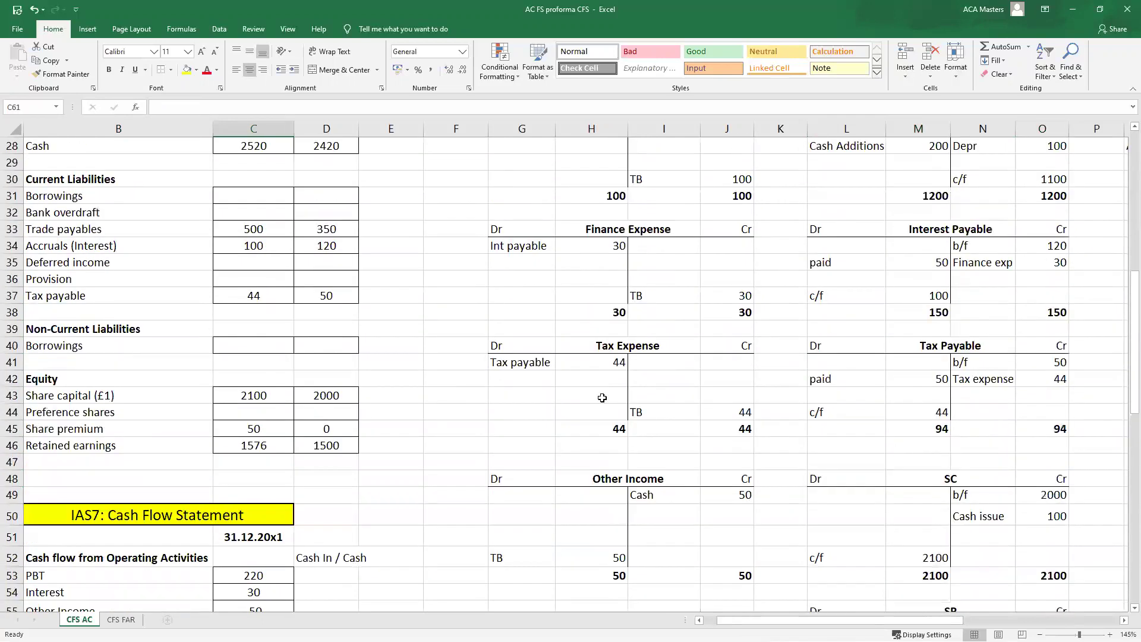
pyautogui.write('=-')
pyautogui.scroll(1, 874, 344)
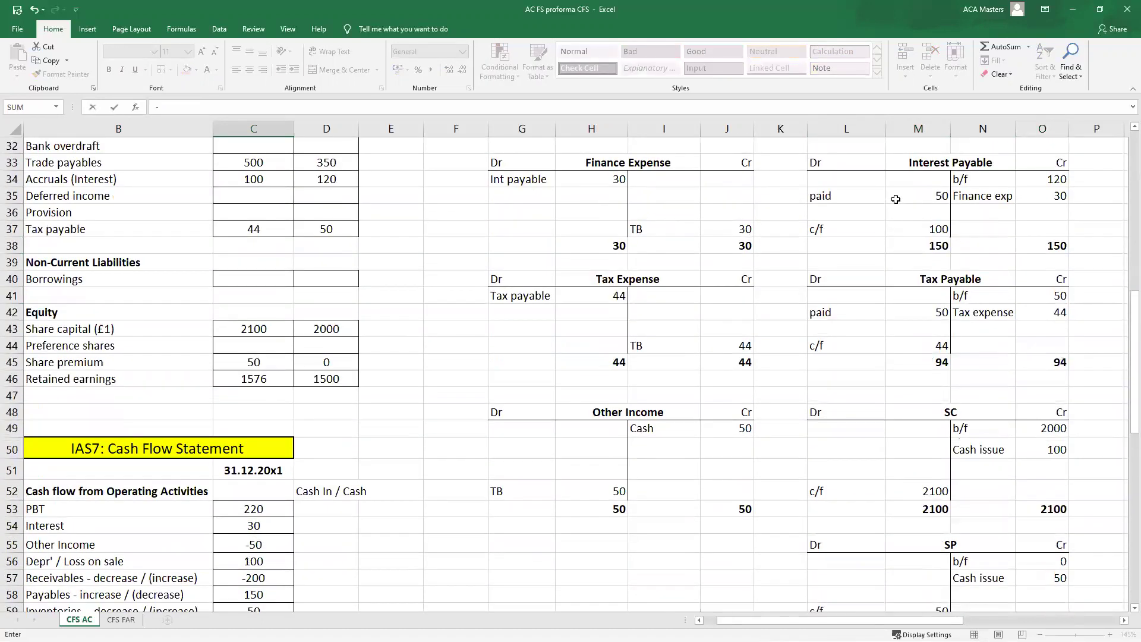
pyautogui.click(896, 199)
pyautogui.press('Return')
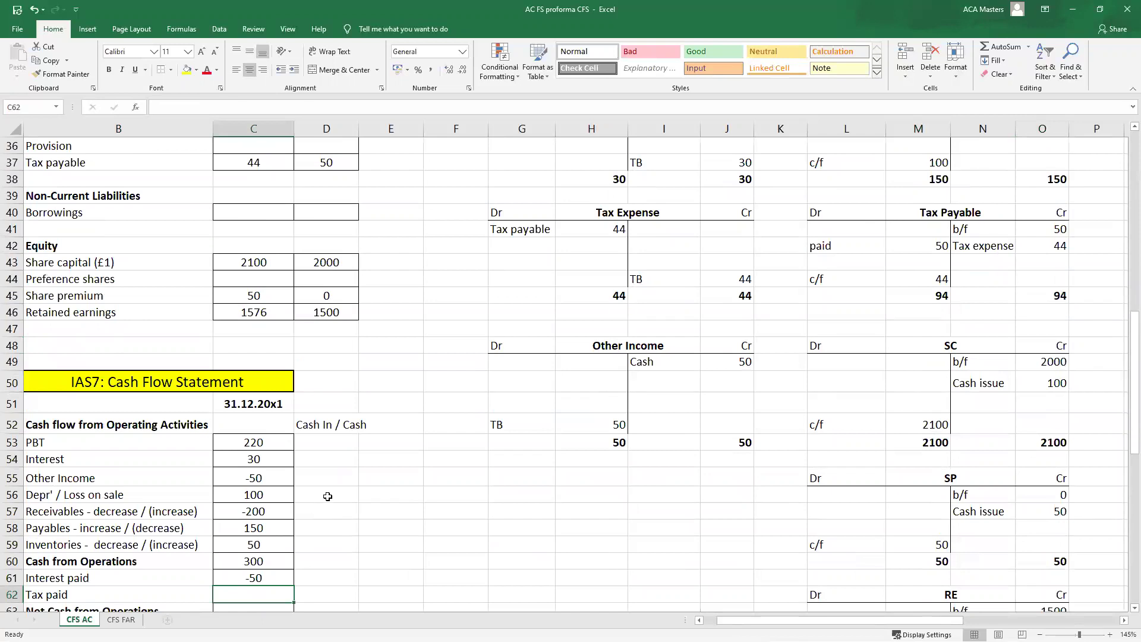
# - Review the P&L down to income tax and match the SFP's opening tax payable to the Tax Payable account's b/f
pyautogui.scroll(12, 324, 504)
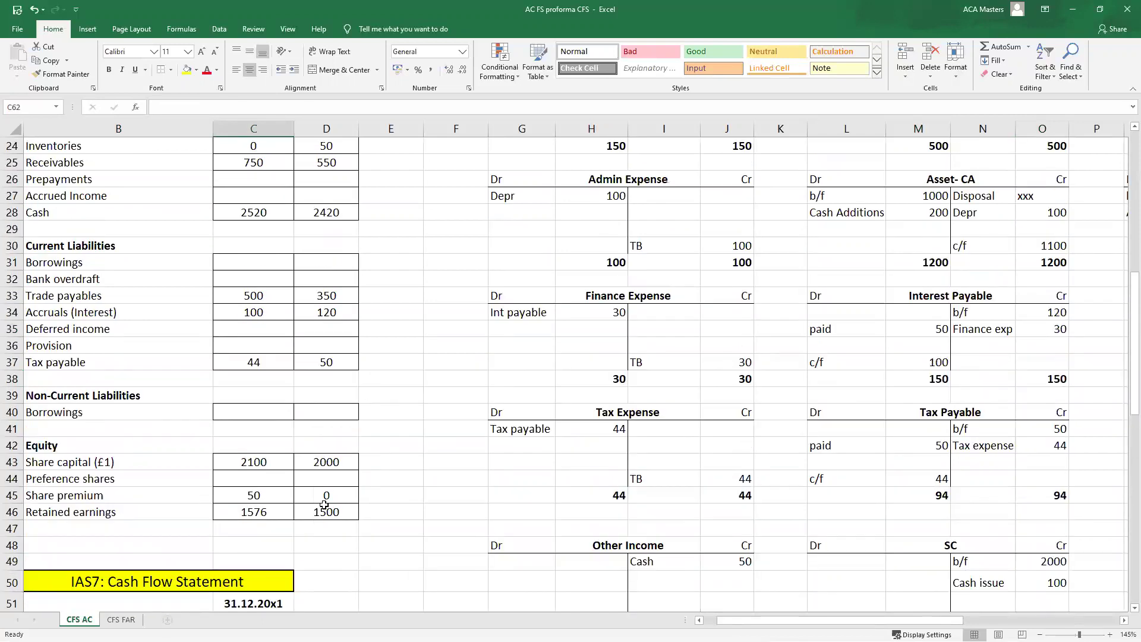
pyautogui.moveTo(201, 330); pyautogui.dragTo(232, 184)
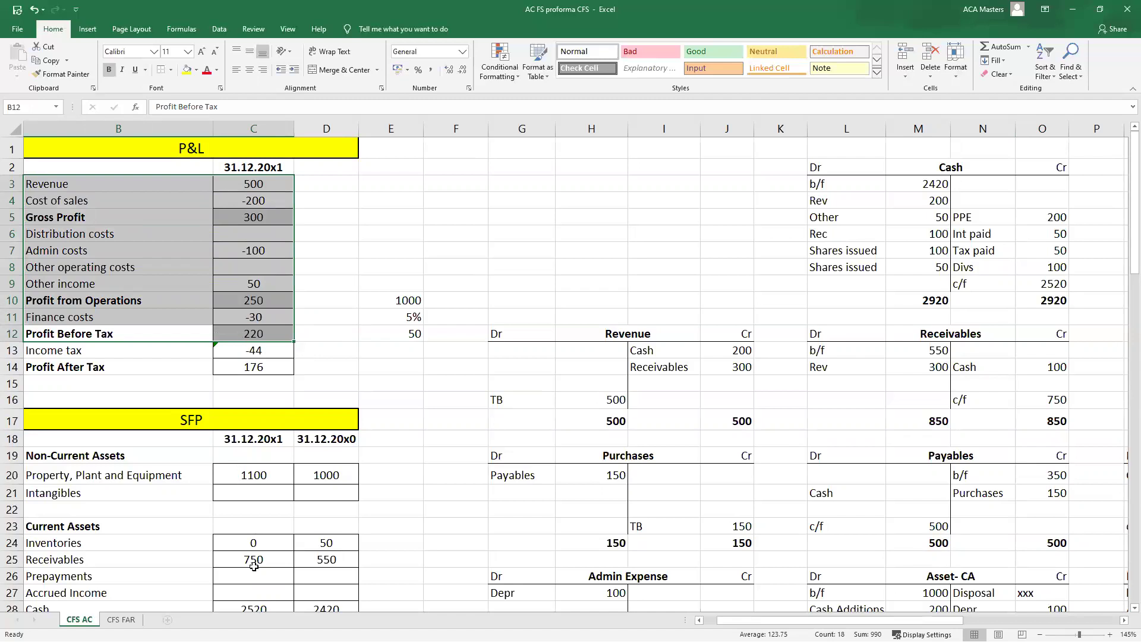
pyautogui.moveTo(186, 350); pyautogui.dragTo(236, 344)
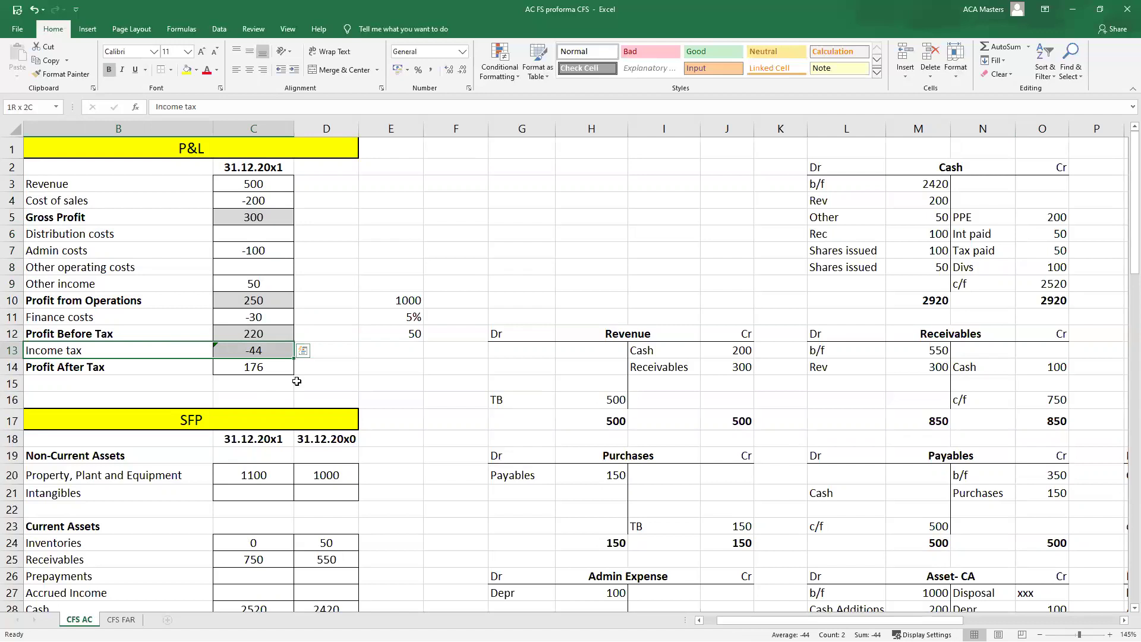
pyautogui.scroll(-7, 452, 424)
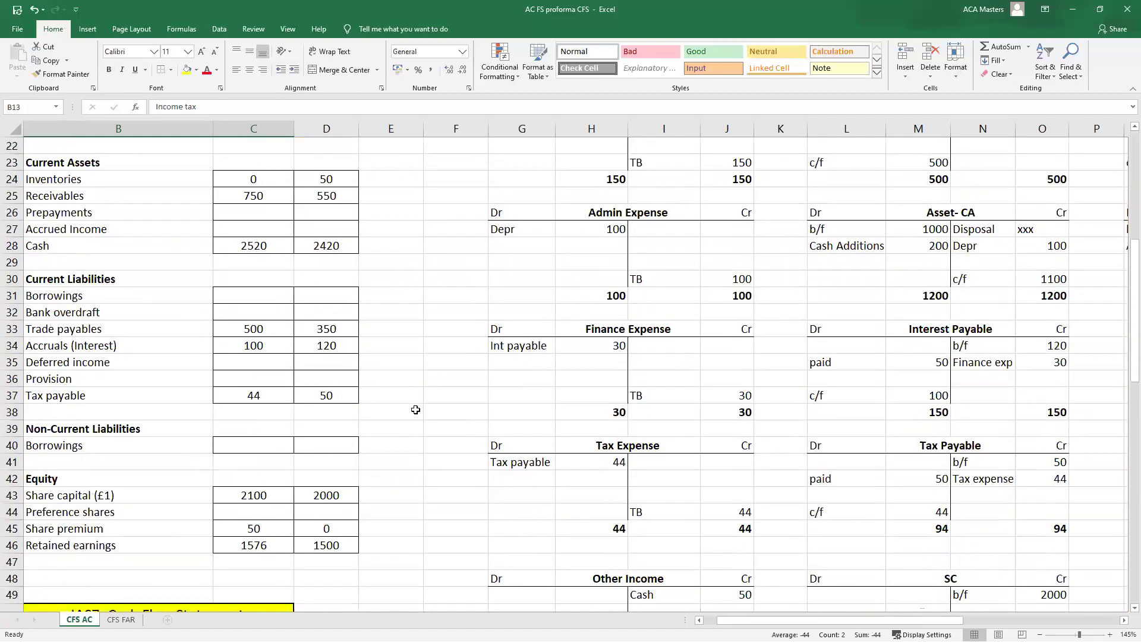
pyautogui.click(322, 396)
pyautogui.scroll(4, 321, 357)
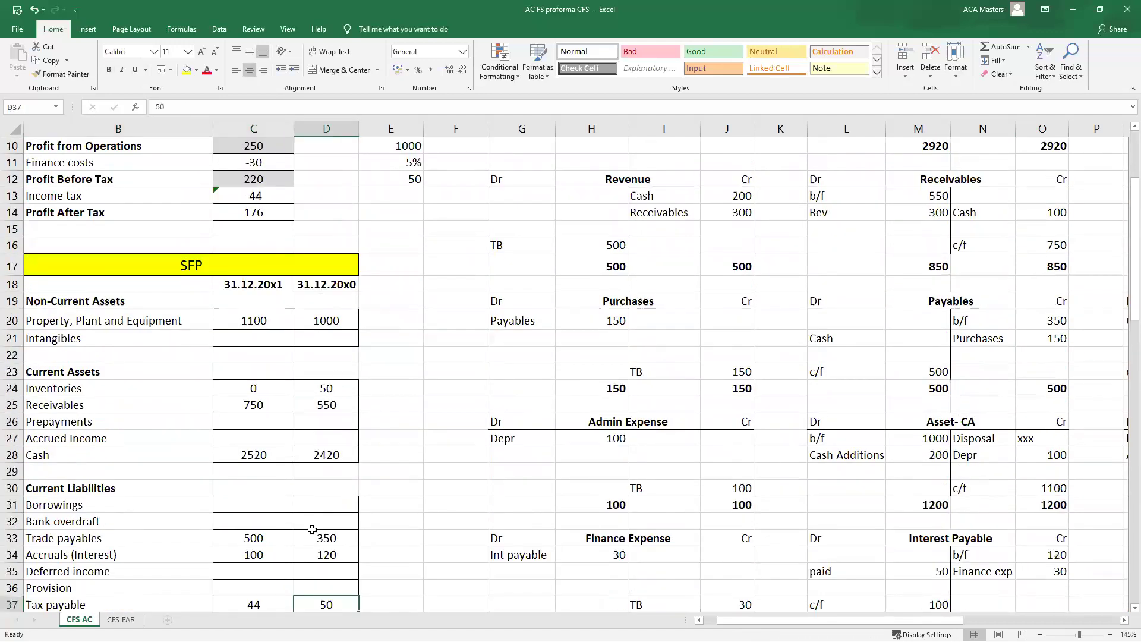
pyautogui.scroll(-4, 324, 426)
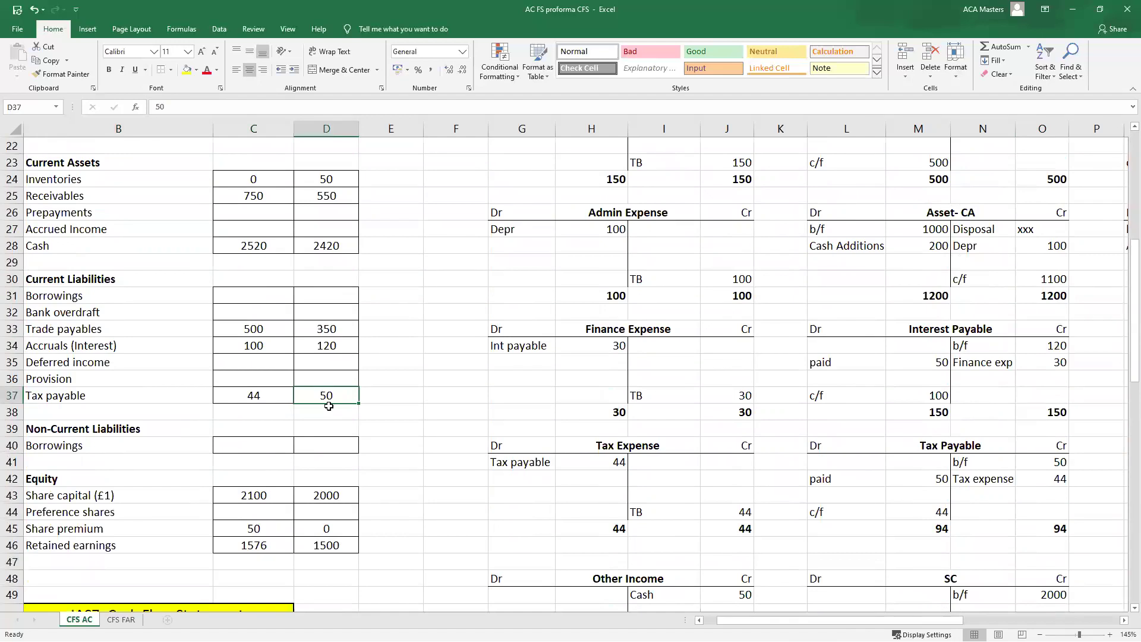
pyautogui.click(1011, 464)
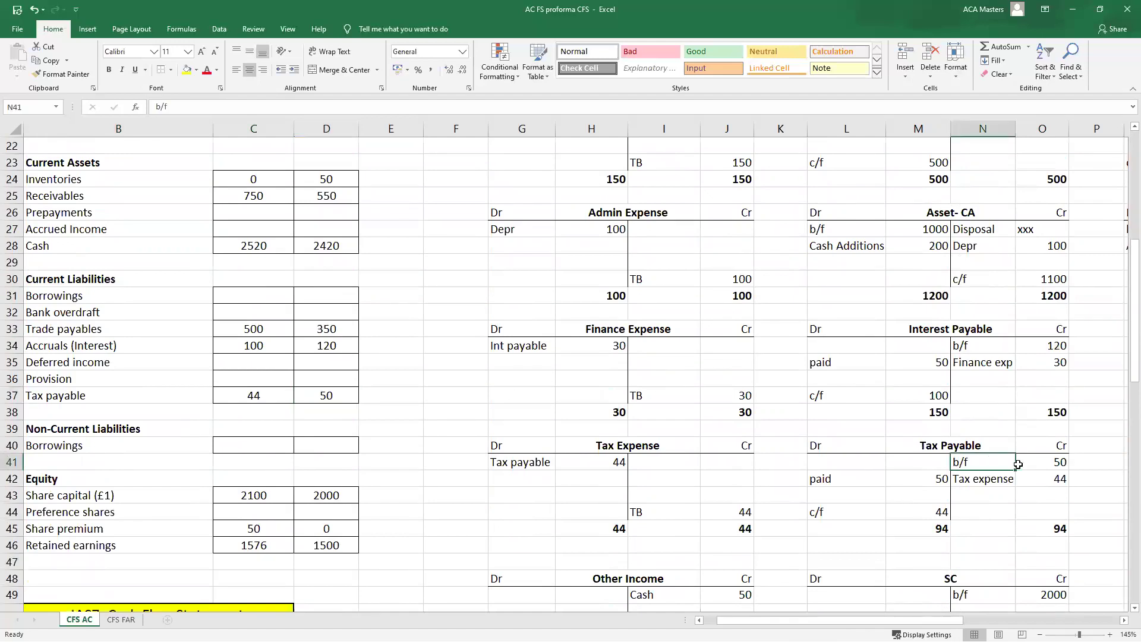
pyautogui.moveTo(1018, 464); pyautogui.dragTo(1024, 466)
pyautogui.scroll(-1, 1011, 479)
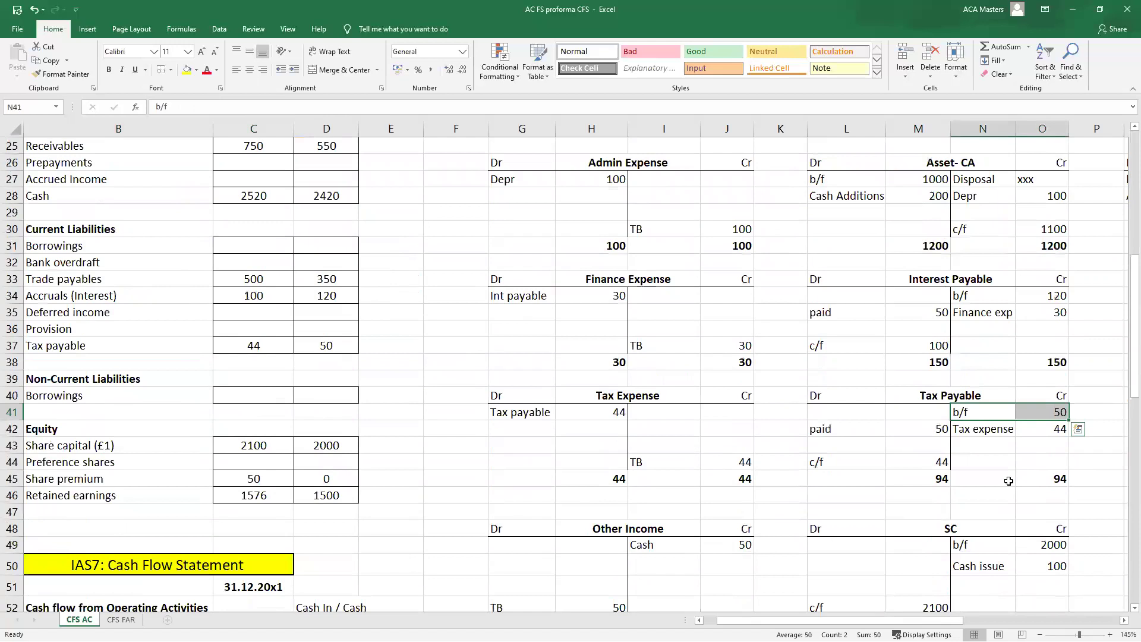
# - Trace the tax expense and the SFP's closing tax payable into the Tax Payable account and examine its paid entry
pyautogui.click(350, 346)
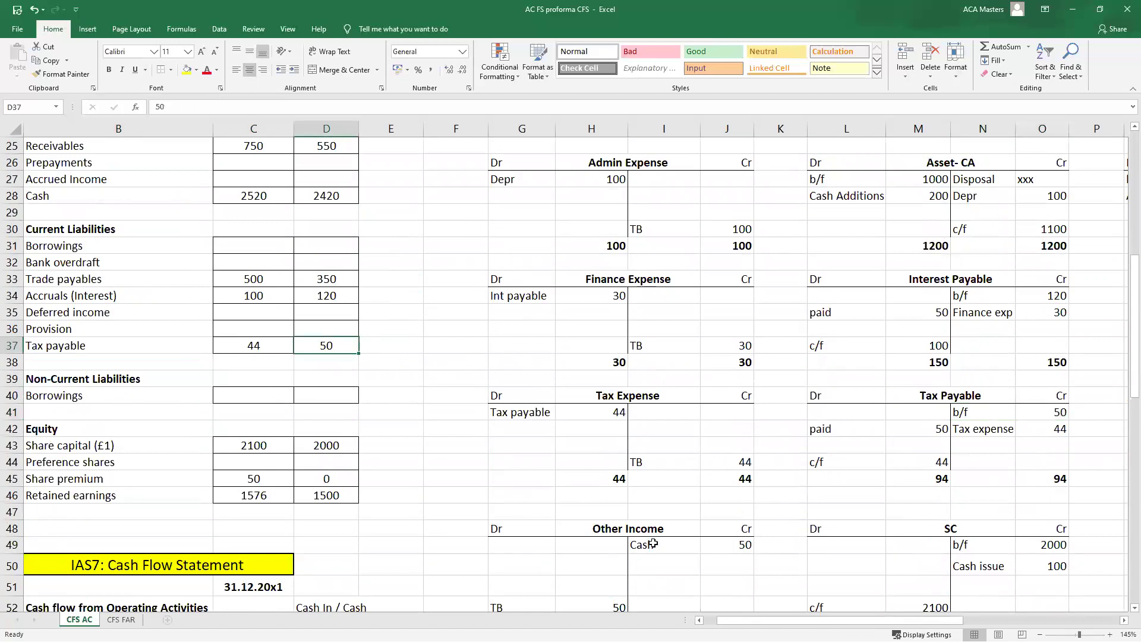
pyautogui.keyDown('ctrl'); pyautogui.moveTo(978, 431); pyautogui.dragTo(1024, 430); pyautogui.keyUp('ctrl')
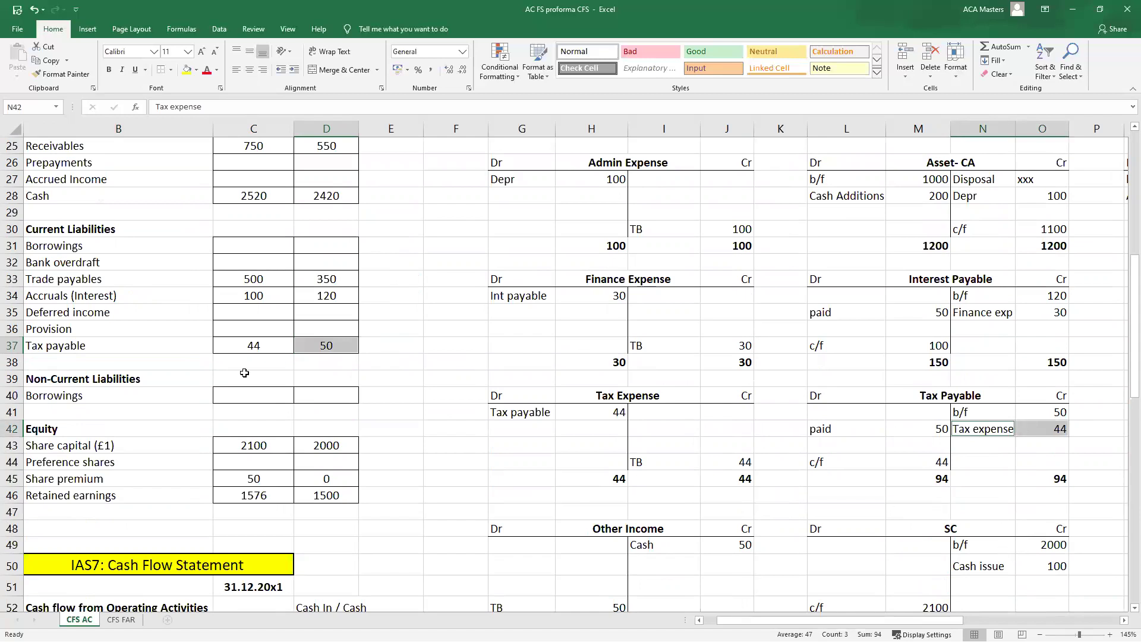
pyautogui.scroll(8, 236, 365)
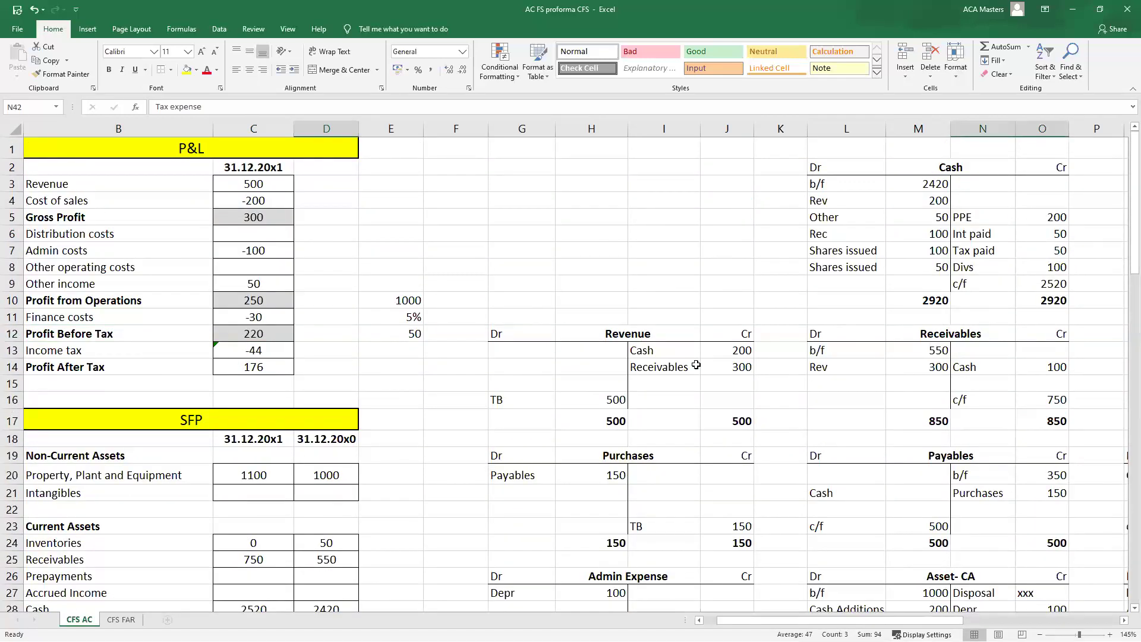
pyautogui.scroll(-10, 698, 366)
pyautogui.scroll(-3, 798, 397)
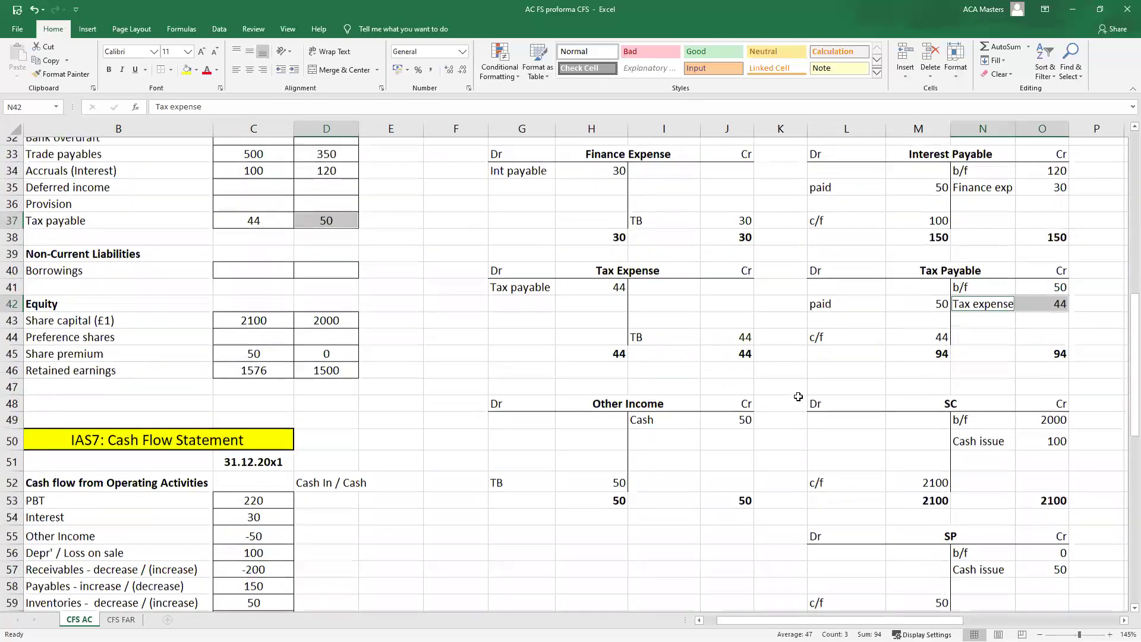
pyautogui.scroll(5, 798, 394)
pyautogui.press('Left')
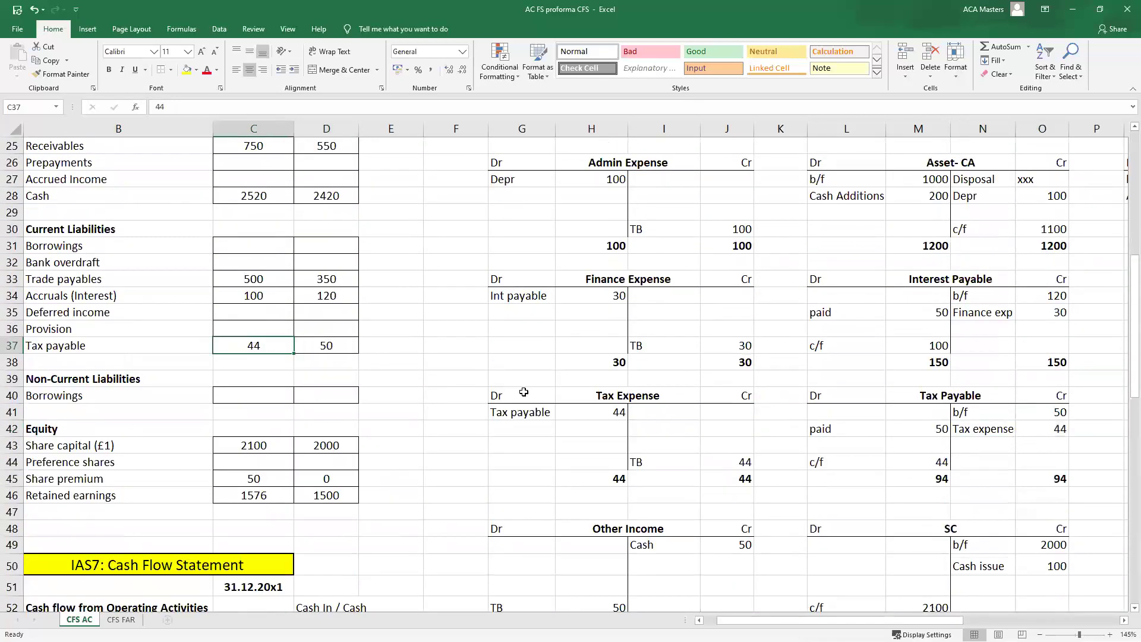
pyautogui.moveTo(845, 460); pyautogui.dragTo(920, 457)
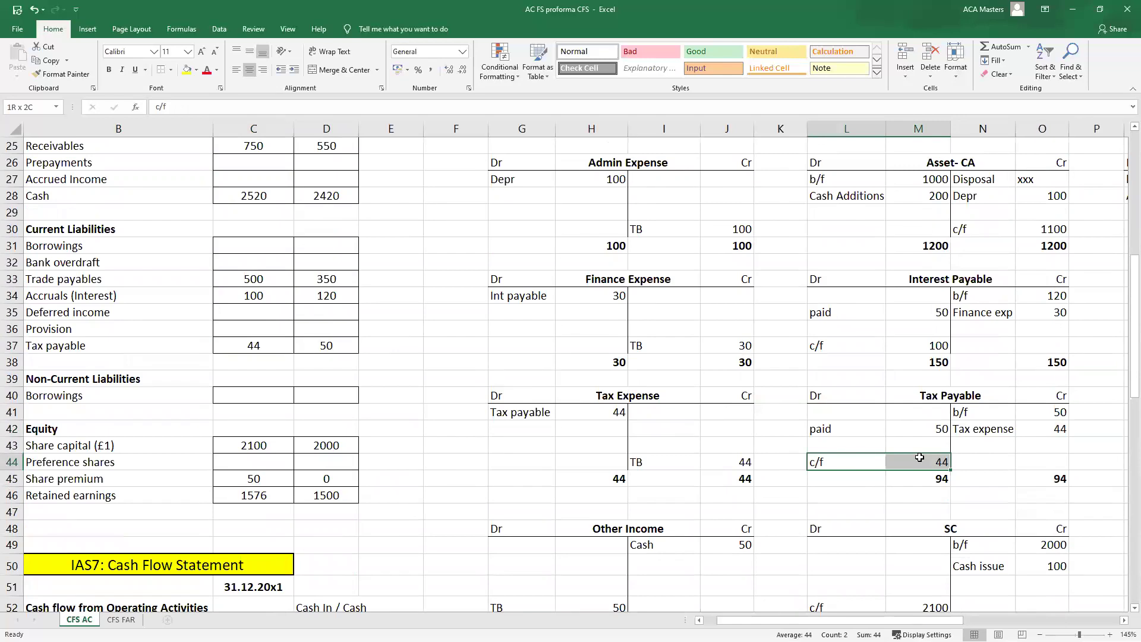
pyautogui.moveTo(869, 421); pyautogui.dragTo(901, 423)
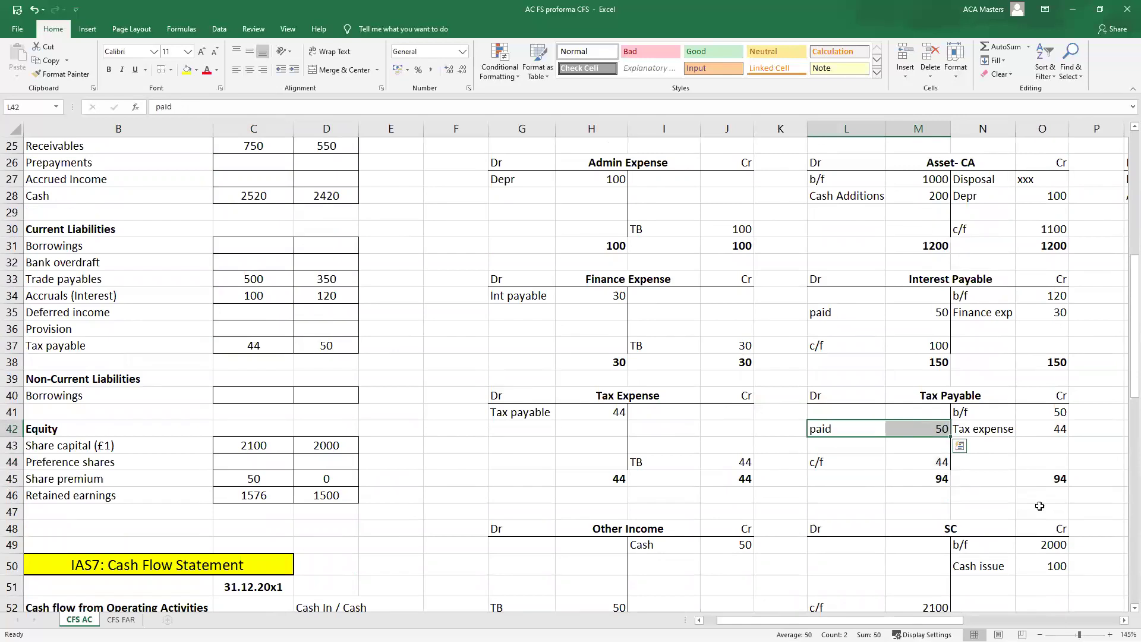
# - Clear the paid amount on the debit side of the Tax Payable account
pyautogui.doubleClick(1053, 477)
pyautogui.click(918, 428)
pyautogui.press('Delete')
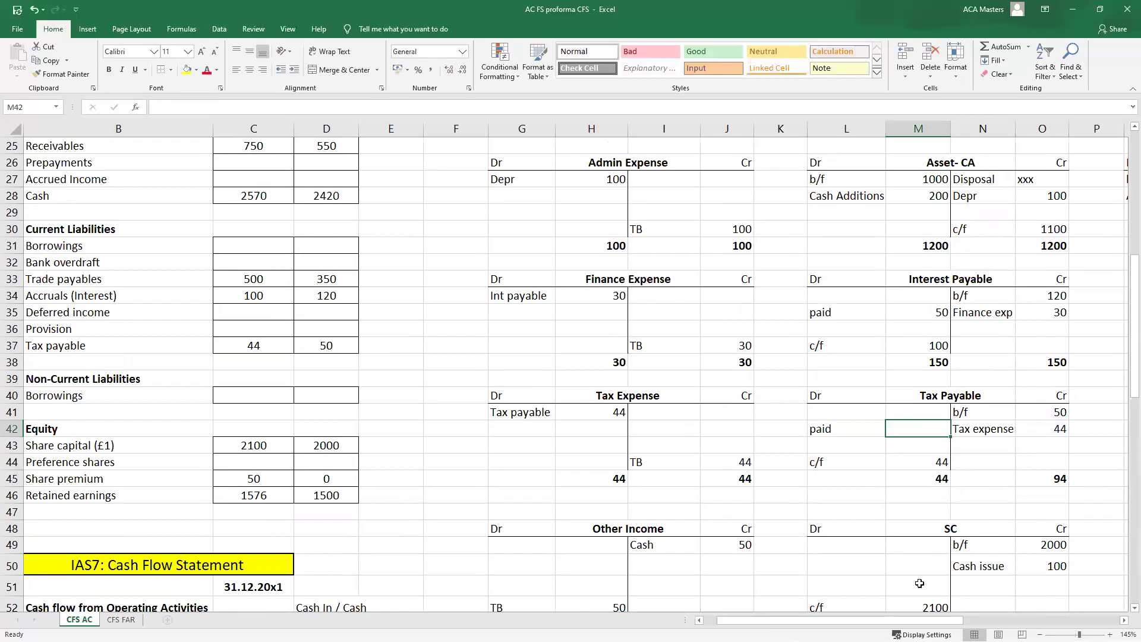
# - Enter 50 as tax paid in the Tax Payable account and check it against the b/f, tax expense and c/f entries
pyautogui.write('50')
pyautogui.press('Return')
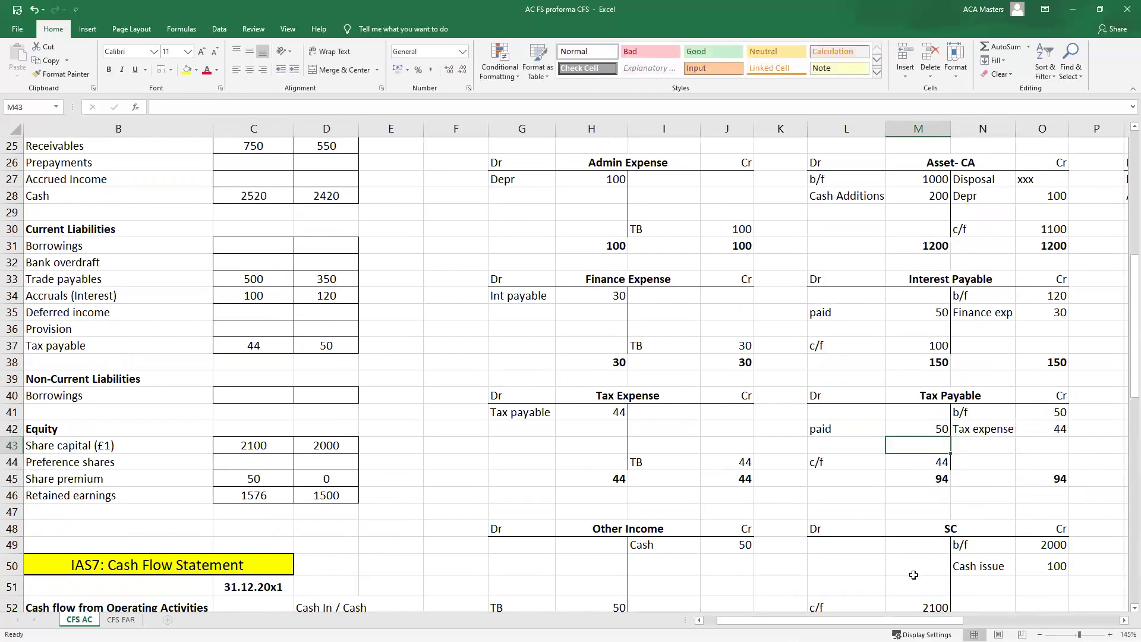
pyautogui.moveTo(858, 462); pyautogui.dragTo(889, 461)
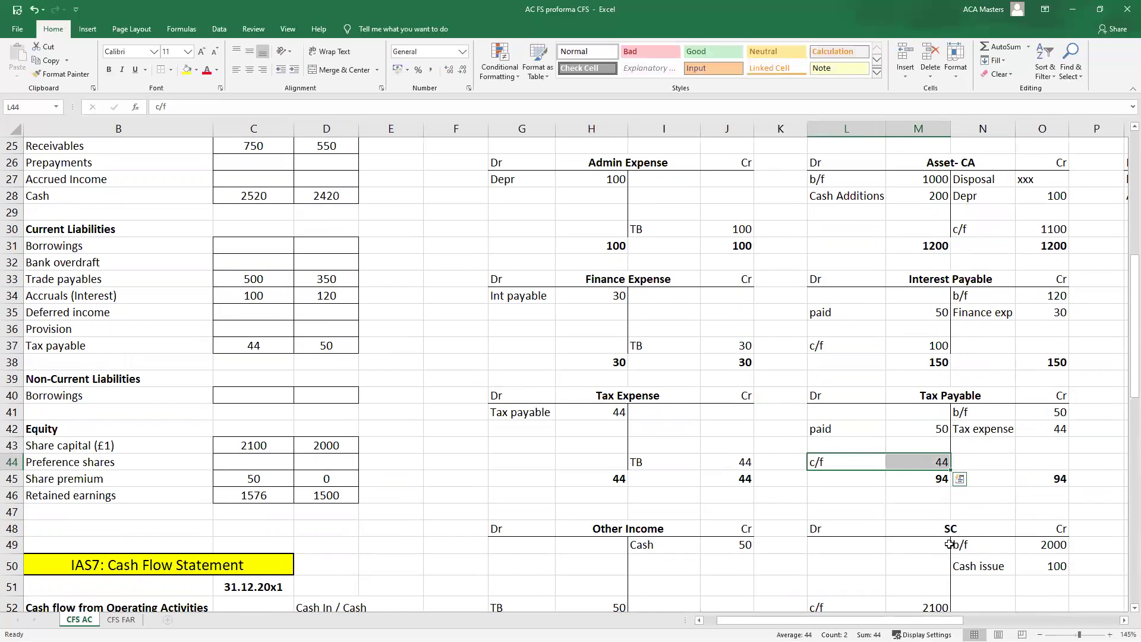
pyautogui.moveTo(1004, 418); pyautogui.dragTo(1040, 426)
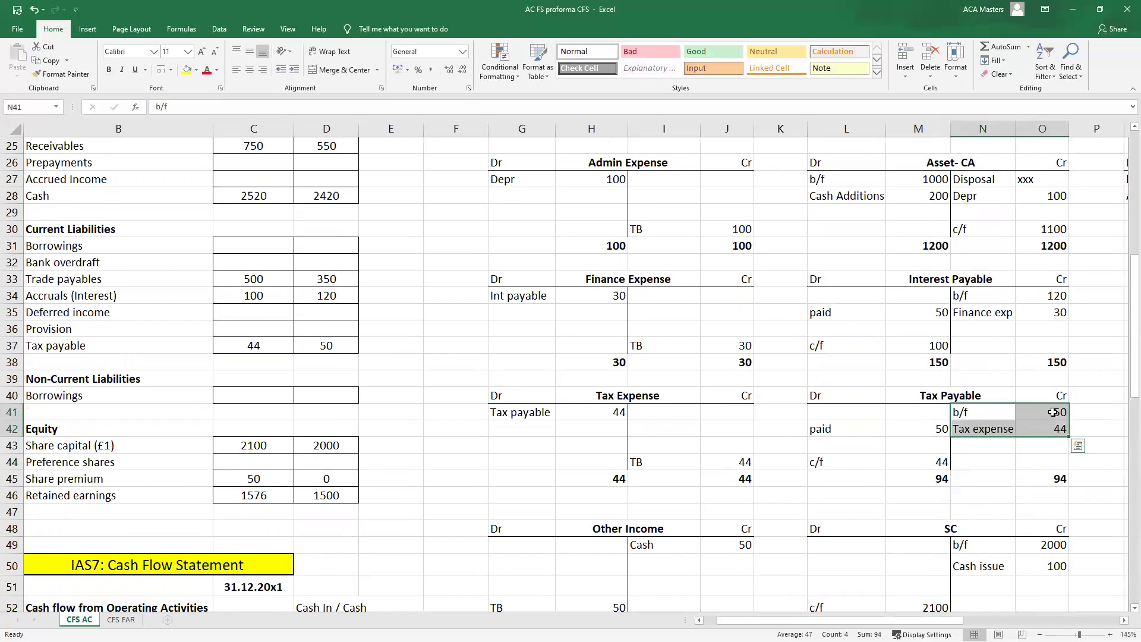
pyautogui.click(1017, 427)
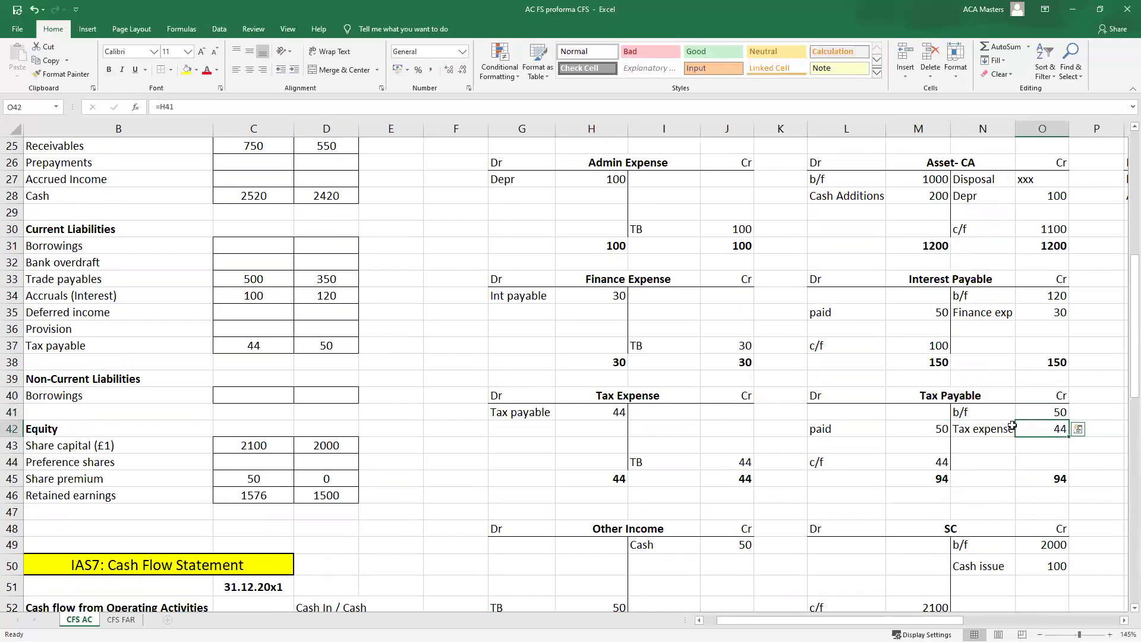
pyautogui.moveTo(1012, 426); pyautogui.dragTo(1014, 428)
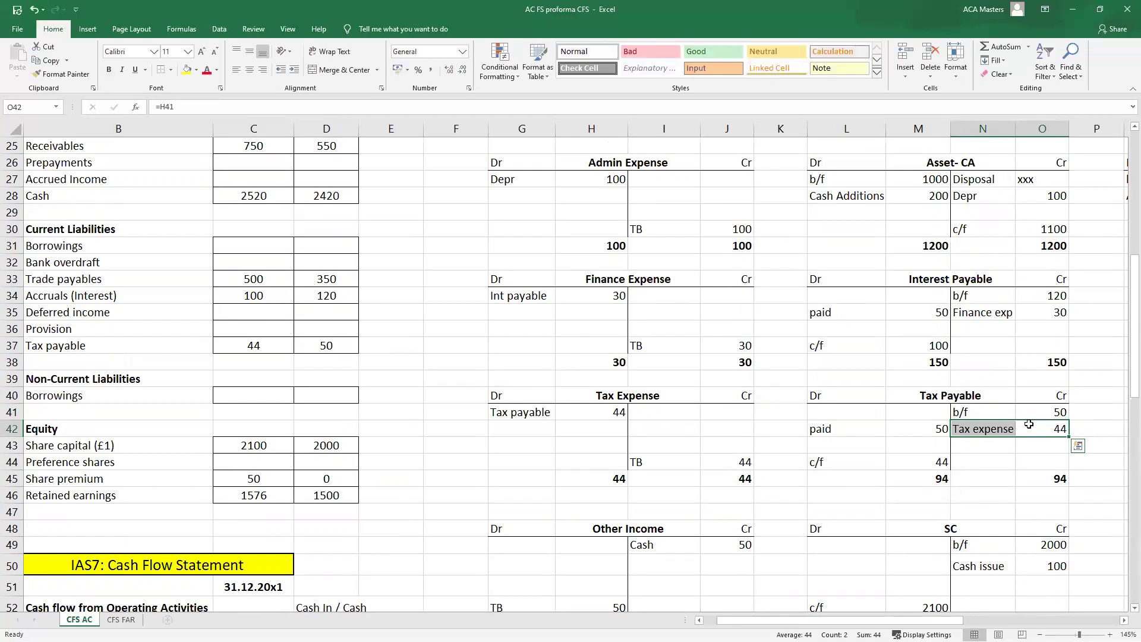
pyautogui.scroll(-1, 1023, 427)
pyautogui.moveTo(865, 410); pyautogui.dragTo(1029, 363)
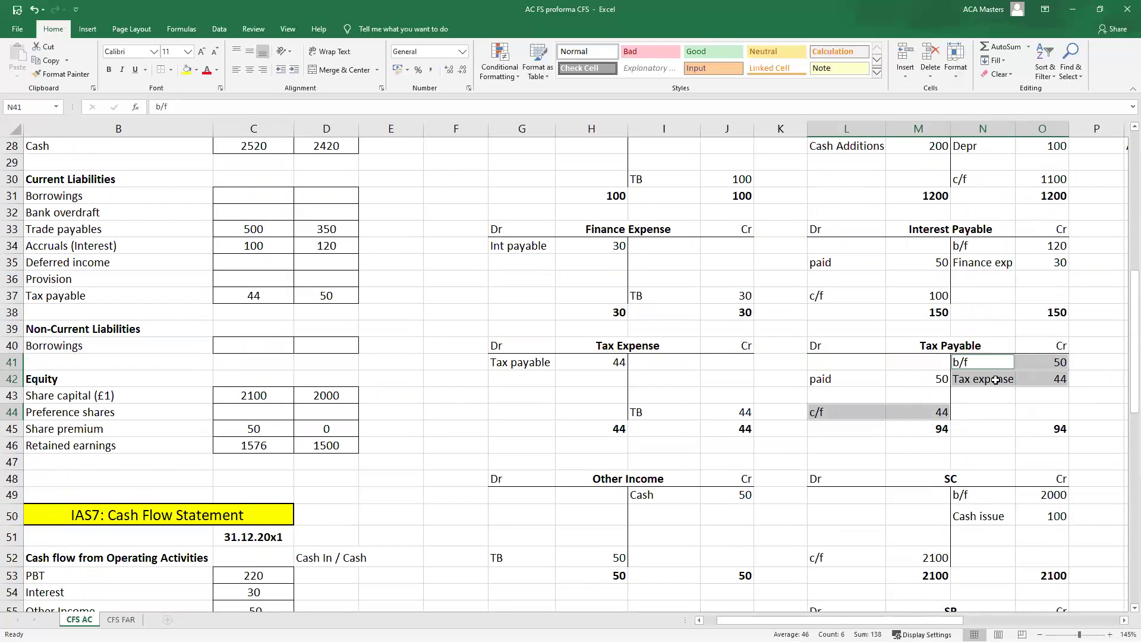
pyautogui.moveTo(839, 373); pyautogui.dragTo(895, 375)
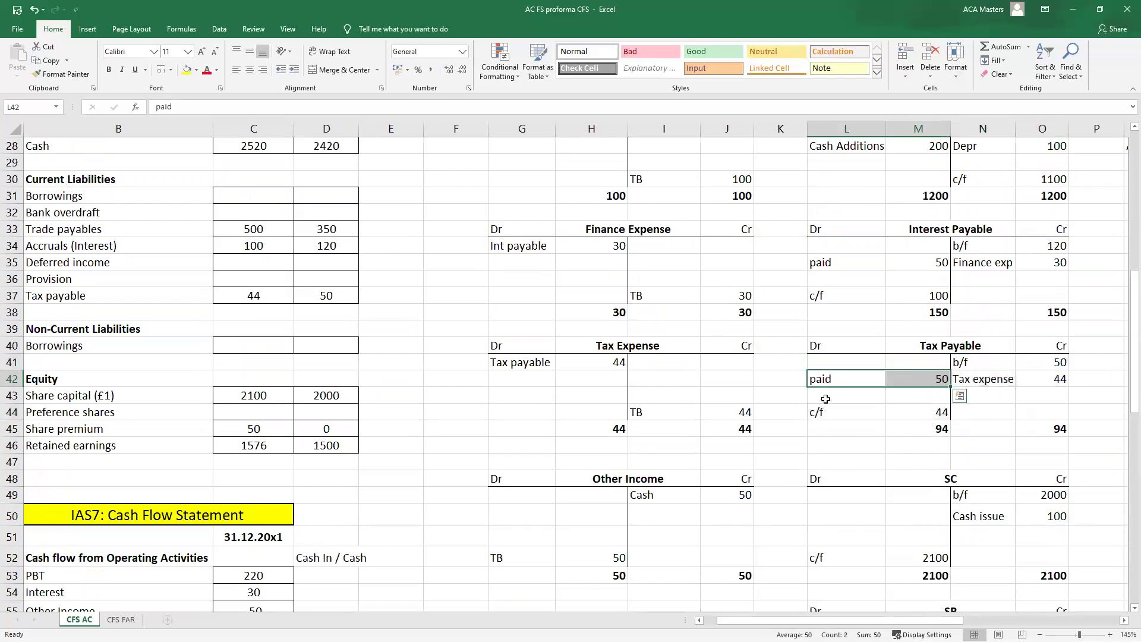
# - Enter tax paid in the cash flow statement as the negative of the paid amount in the Tax Payable account
pyautogui.scroll(-4, 418, 412)
pyautogui.scroll(-2, 418, 412)
pyautogui.click(281, 425)
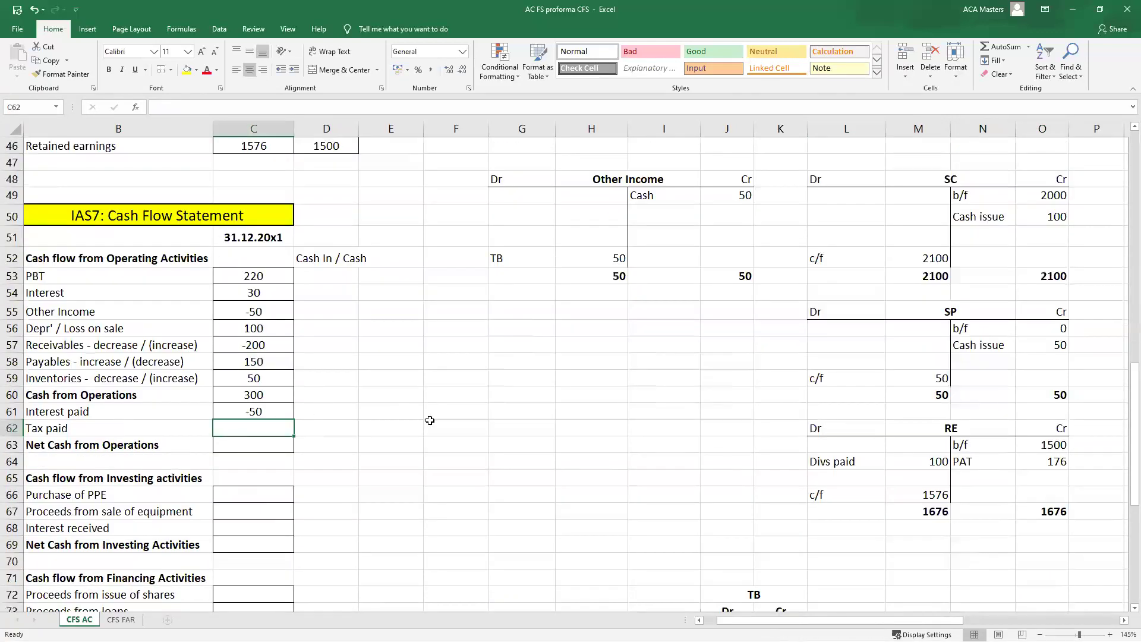
pyautogui.scroll(2, 430, 421)
pyautogui.write('-')
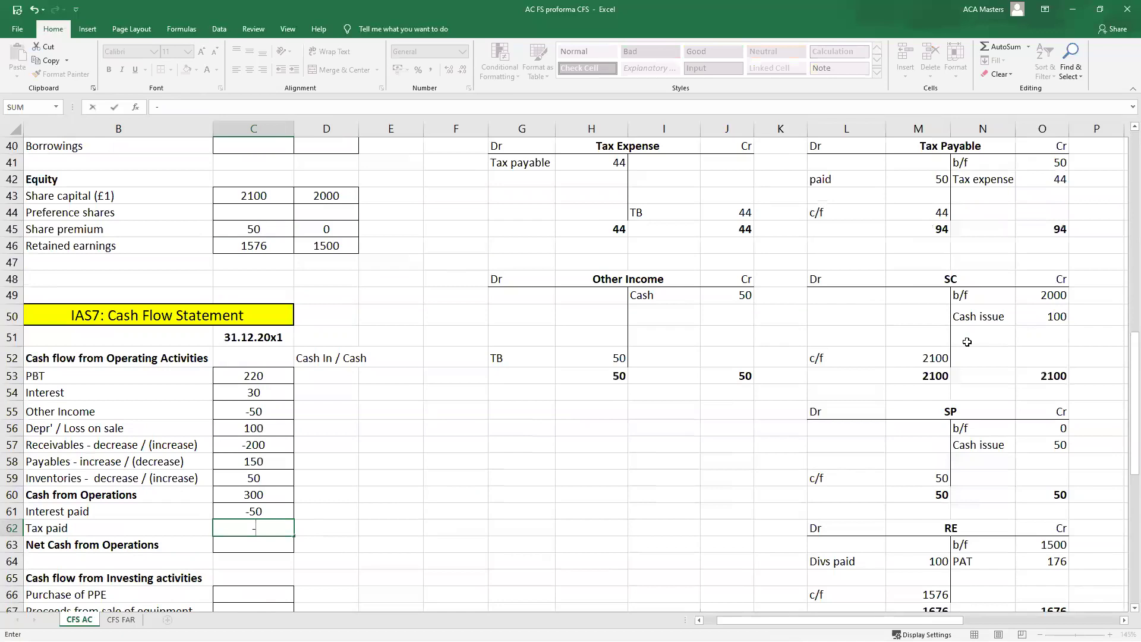
pyautogui.click(914, 183)
pyautogui.press('Return')
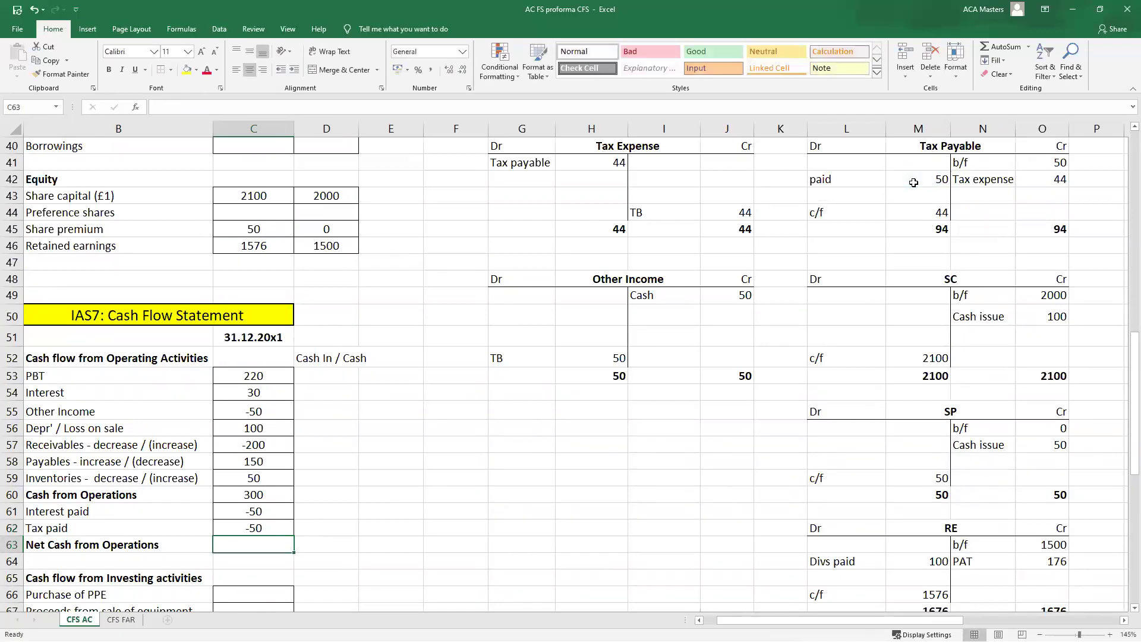
# - Total Net Cash from Operations by summing cash from operations, interest paid and tax paid
pyautogui.click(998, 46)
pyautogui.moveTo(256, 495); pyautogui.dragTo(267, 522)
pyautogui.press('Return')
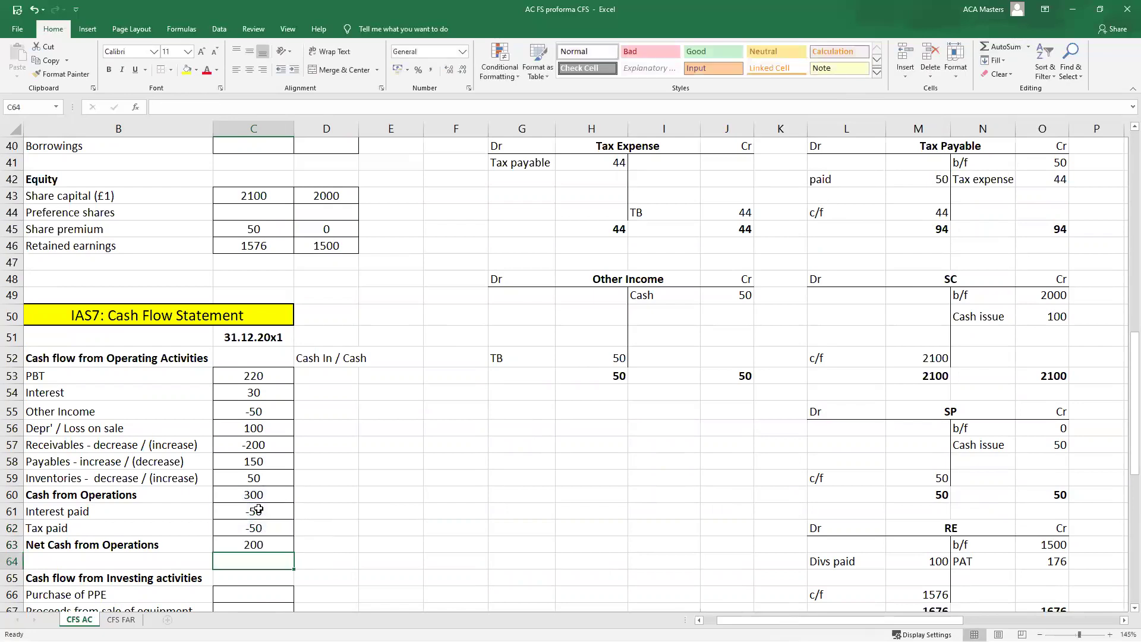
# - Switch to the Cash Flows Exam Technique slide for the Investing guidance and relate it to the statement's investing activities section
pyautogui.scroll(-2, 259, 510)
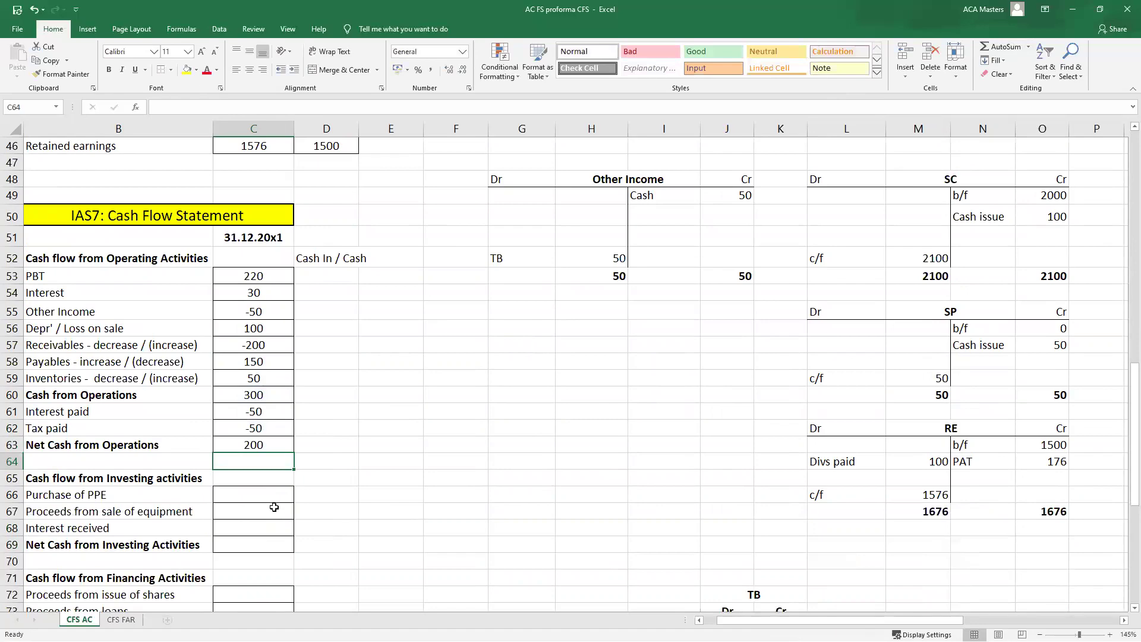
pyautogui.hotkey('alt', 'Tab')
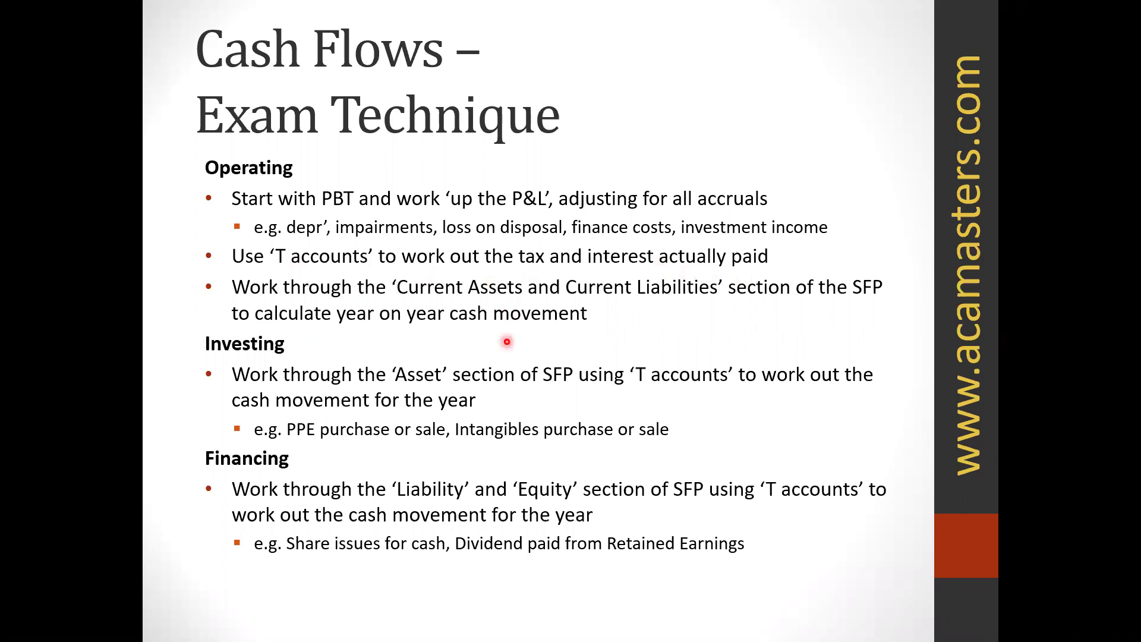
pyautogui.hotkey('alt', 'Tab')
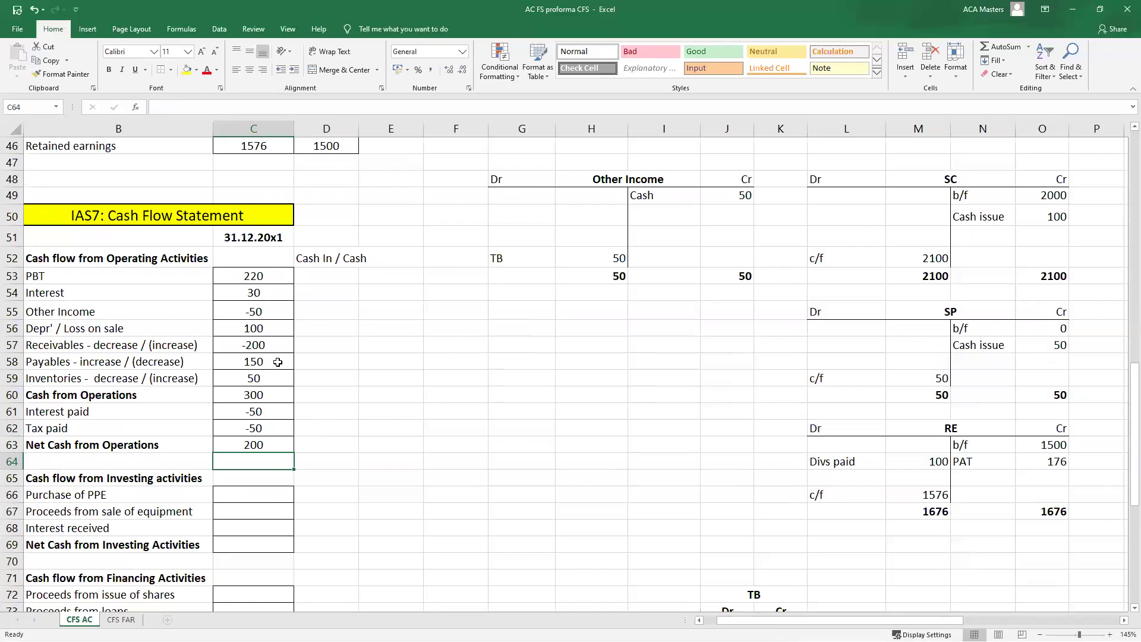
pyautogui.scroll(-1, 278, 362)
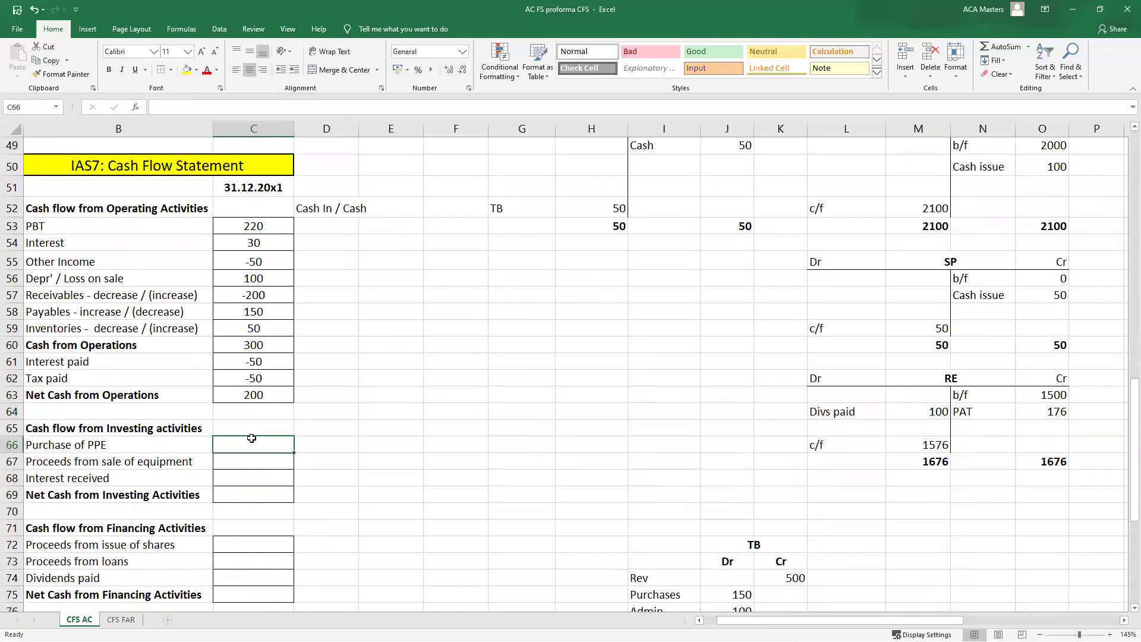
pyautogui.hotkey('alt', 'Tab')
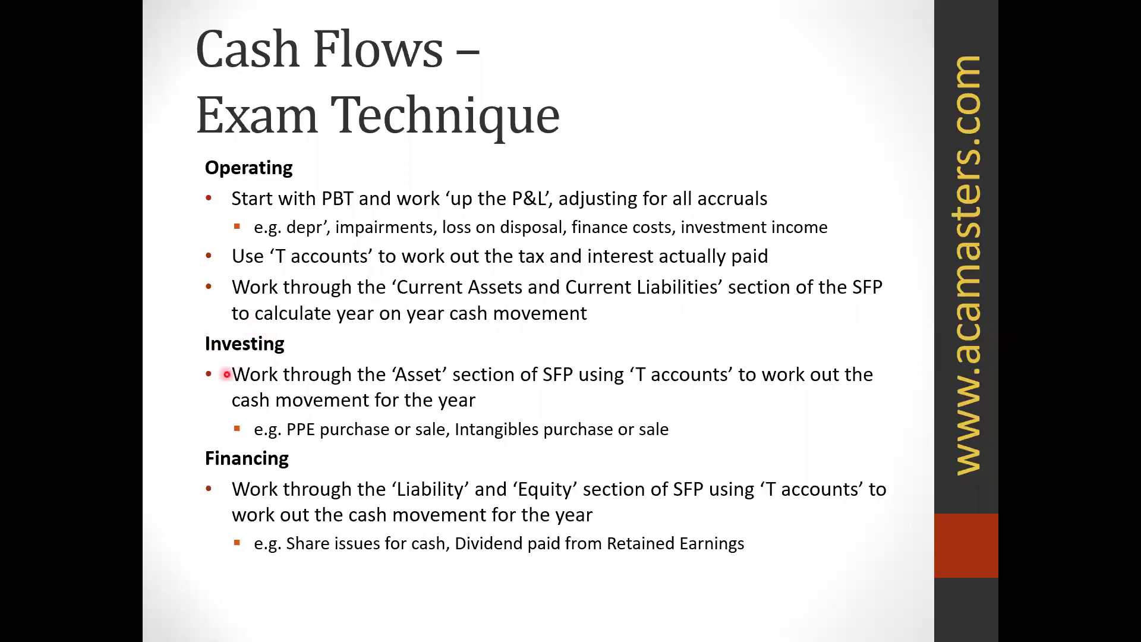
pyautogui.hotkey('alt', 'Tab')
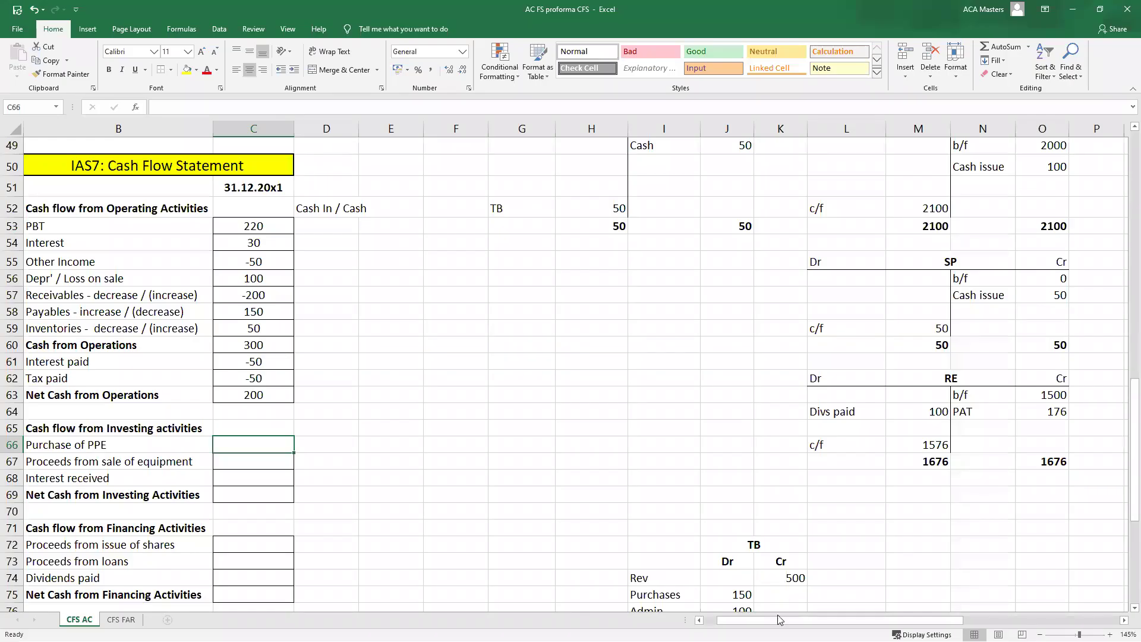
pyautogui.moveTo(779, 620); pyautogui.dragTo(766, 620)
pyautogui.moveTo(52, 428); pyautogui.dragTo(309, 497)
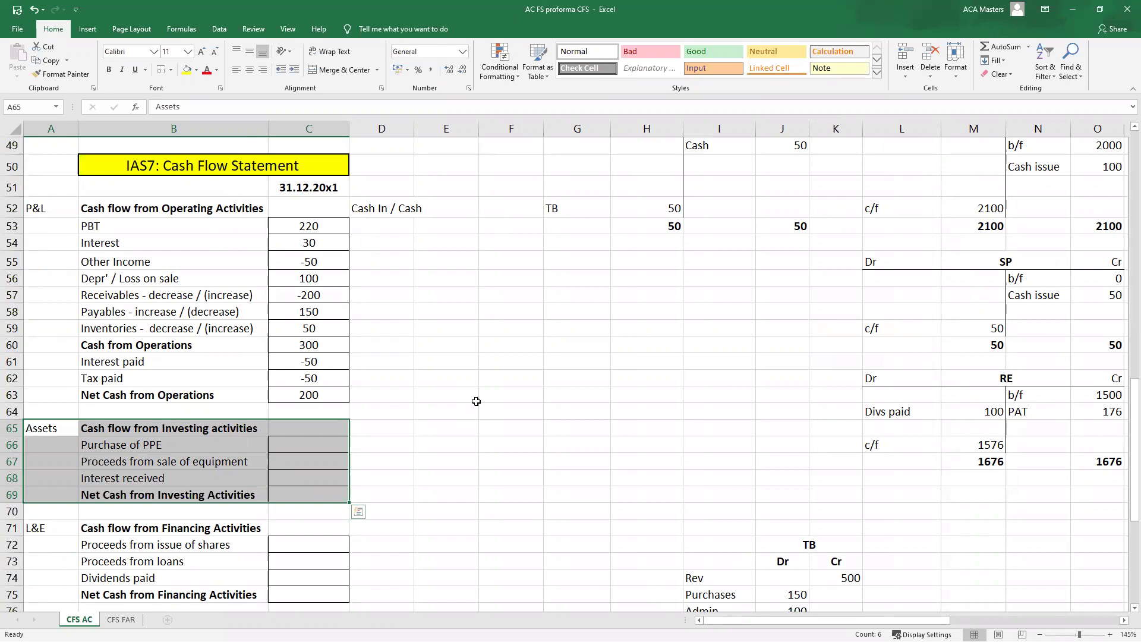
# - Review the SFP's non-current assets, comparing both years for Property, Plant and Equipment and Intangibles
pyautogui.scroll(13, 400, 389)
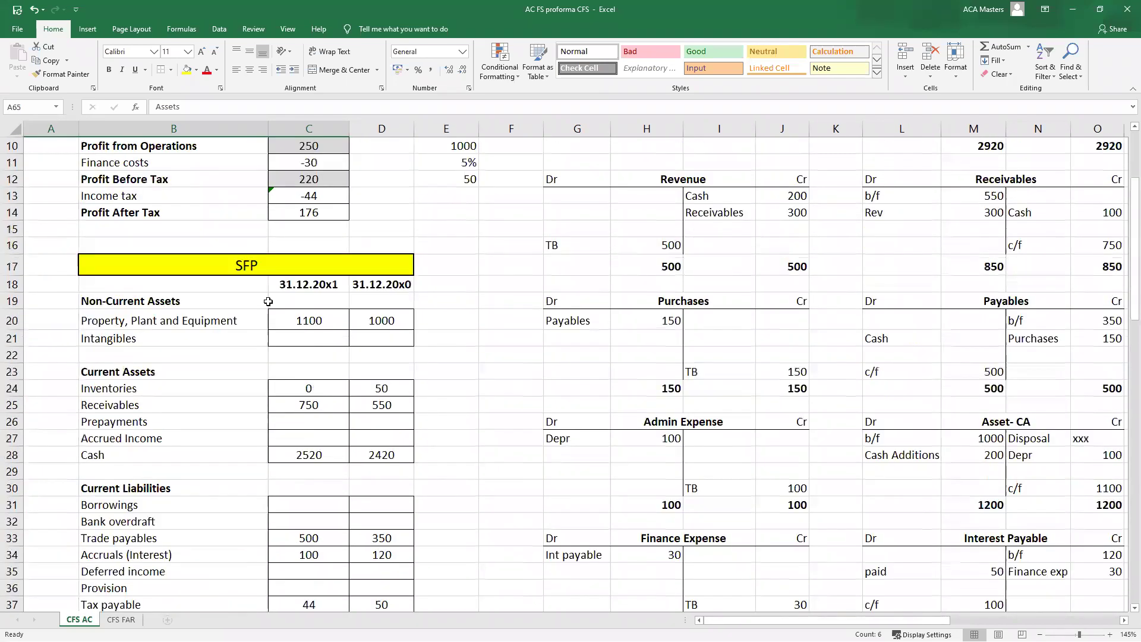
pyautogui.moveTo(62, 301); pyautogui.dragTo(378, 340)
pyautogui.moveTo(184, 324); pyautogui.dragTo(374, 324)
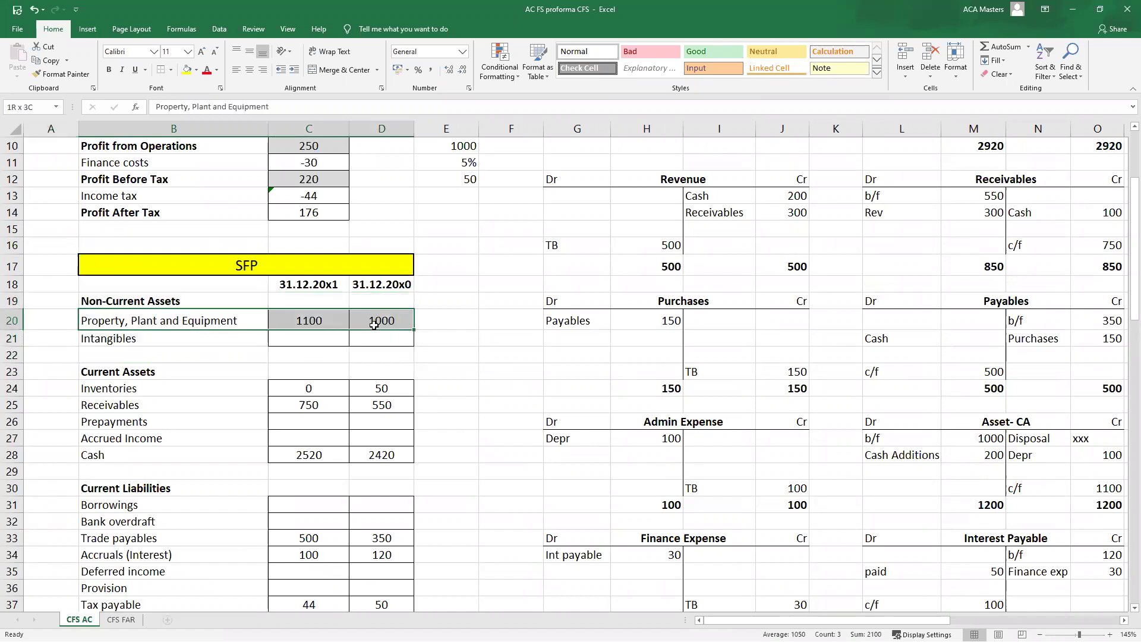
pyautogui.moveTo(255, 341); pyautogui.dragTo(381, 344)
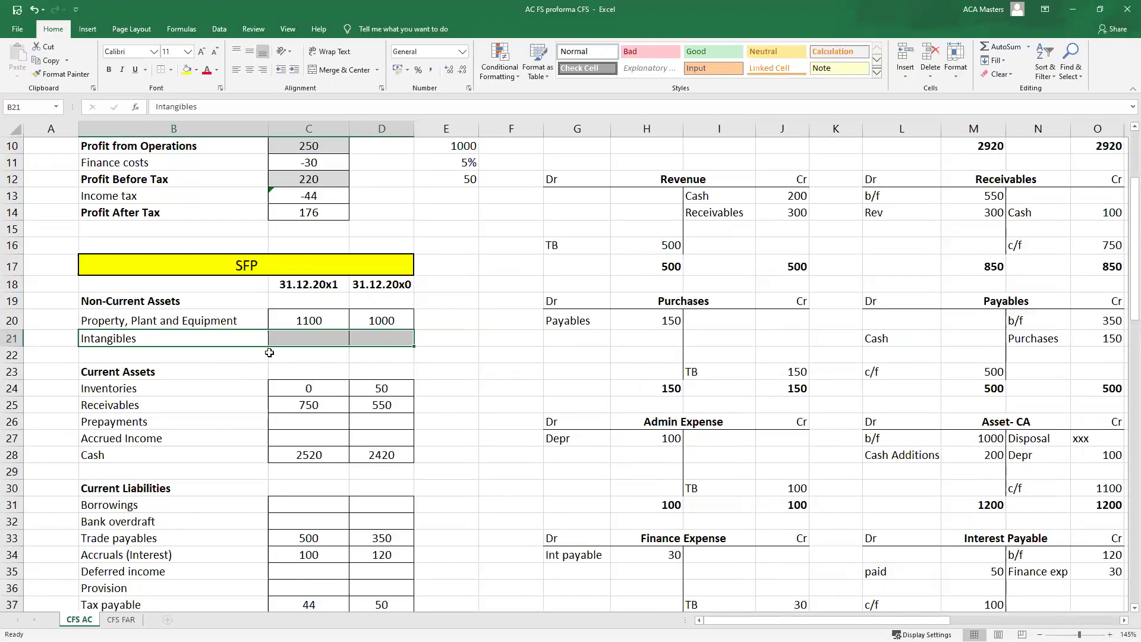
pyautogui.moveTo(253, 339); pyautogui.dragTo(349, 345)
pyautogui.click(343, 355)
pyautogui.moveTo(257, 316); pyautogui.dragTo(393, 327)
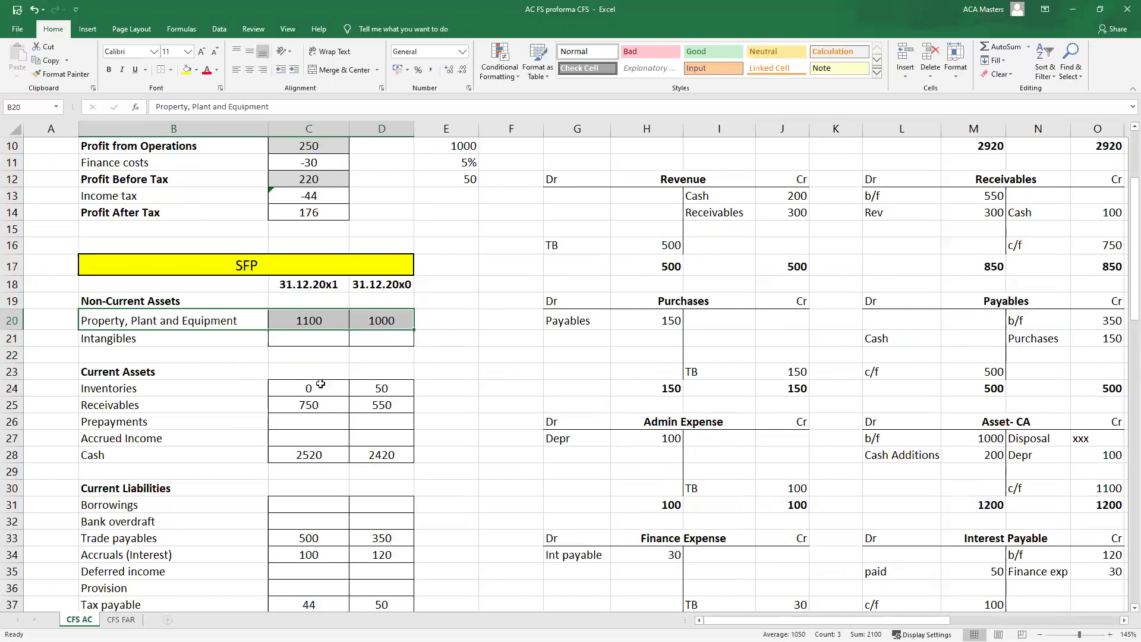
# - Match the SFP's opening and closing Property, Plant and Equipment to the b/f and c/f of the Asset-CA account
pyautogui.click(371, 318)
pyautogui.moveTo(370, 297)
pyautogui.mouseDown()
pyautogui.moveTo(378, 278)
pyautogui.moveTo(387, 289)
pyautogui.mouseUp()
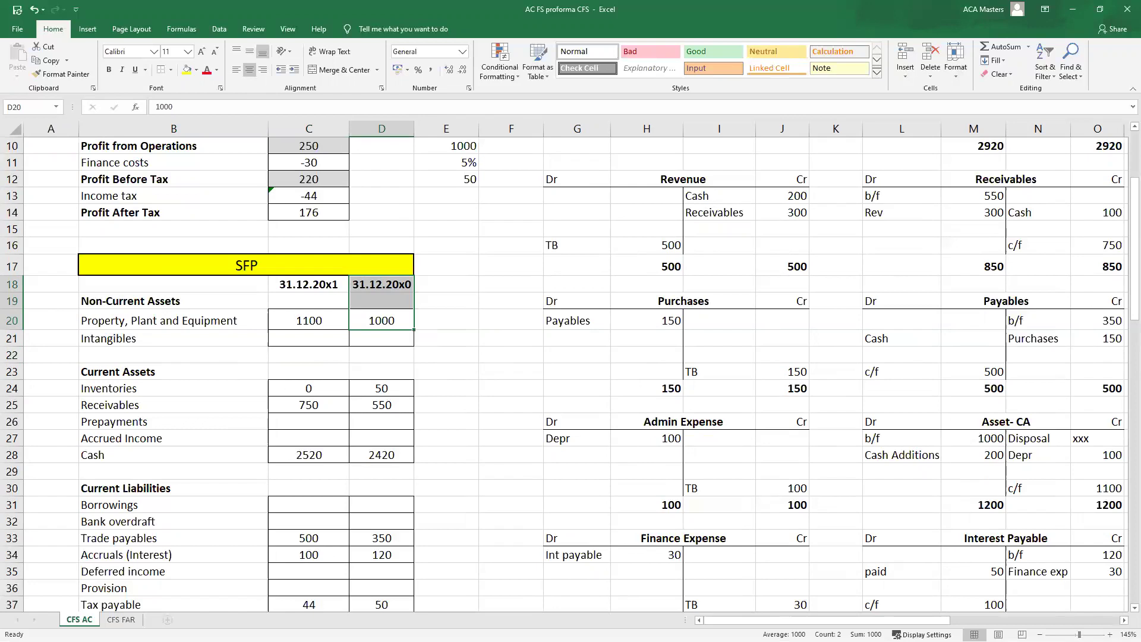
pyautogui.hscroll(2, 939, 621)
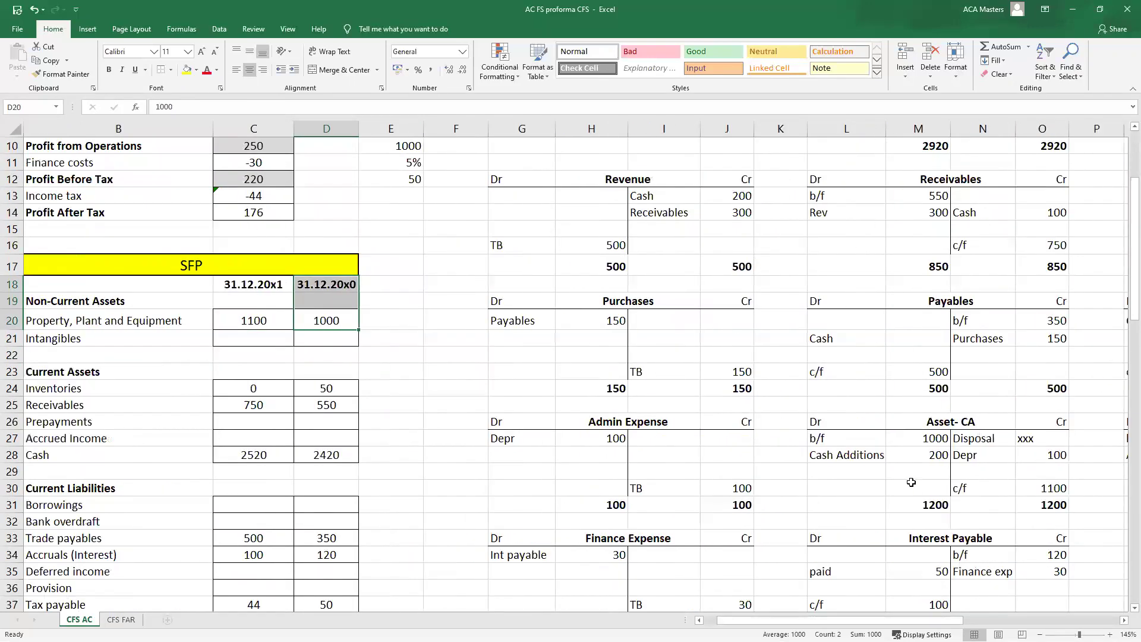
pyautogui.scroll(-1, 911, 482)
pyautogui.scroll(1, 930, 476)
pyautogui.moveTo(875, 442); pyautogui.dragTo(943, 439)
pyautogui.moveTo(304, 283); pyautogui.dragTo(257, 284)
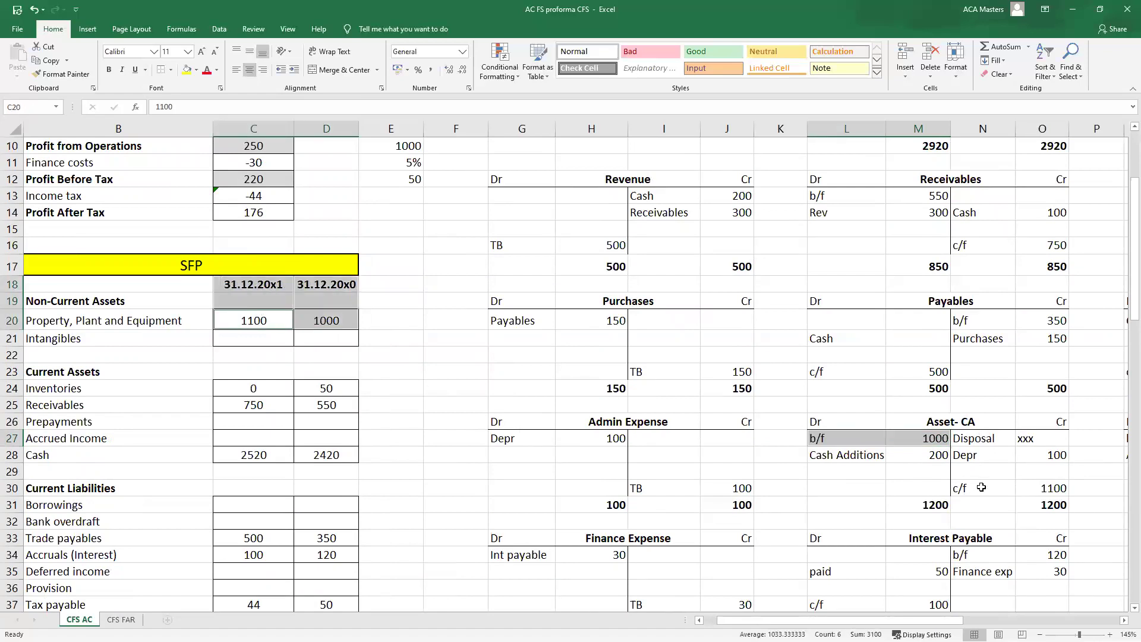
pyautogui.moveTo(982, 489); pyautogui.dragTo(1040, 486)
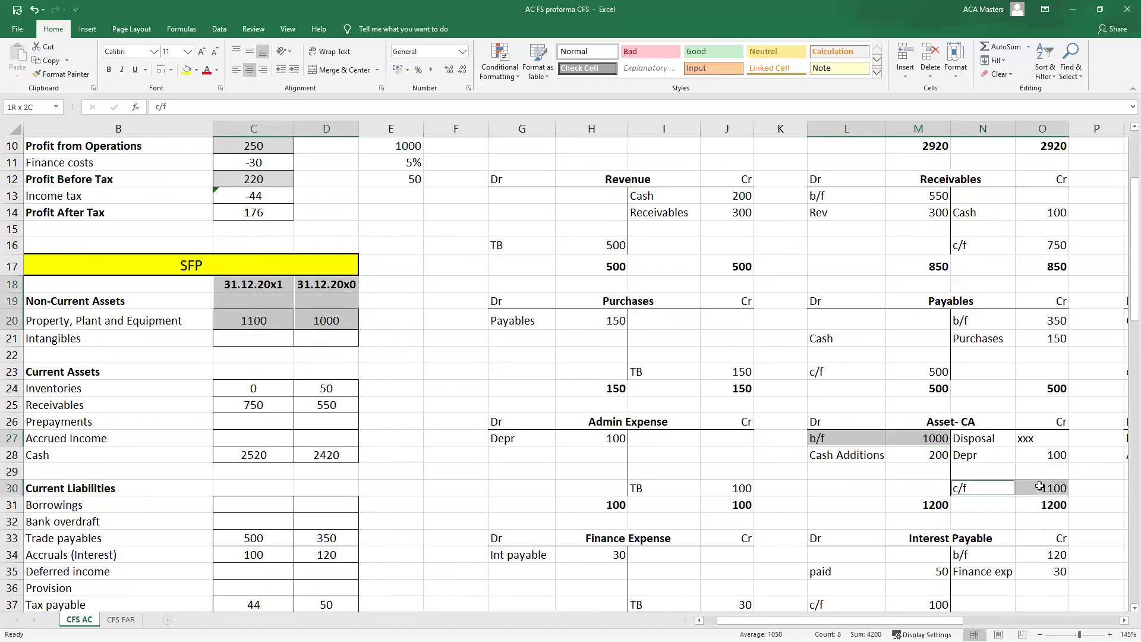
# - Examine how depreciation and cash additions reconcile the b/f and c/f balances in the Asset-CA account
pyautogui.moveTo(1039, 450); pyautogui.dragTo(1038, 452)
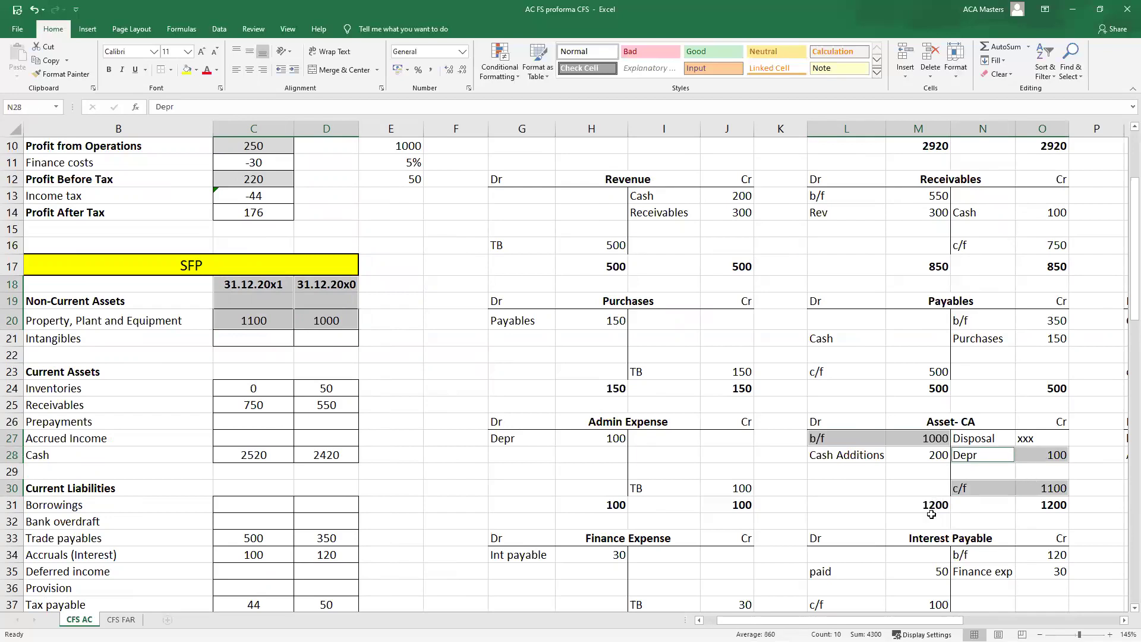
pyautogui.keyDown('ctrl'); pyautogui.click(872, 457); pyautogui.keyUp('ctrl')
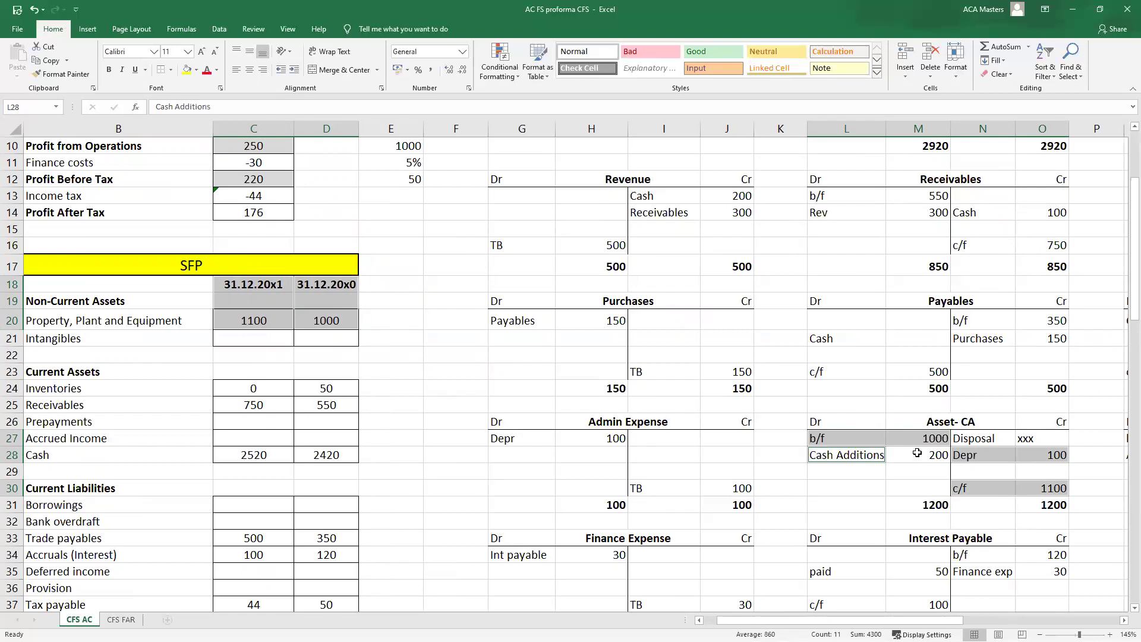
pyautogui.click(869, 502)
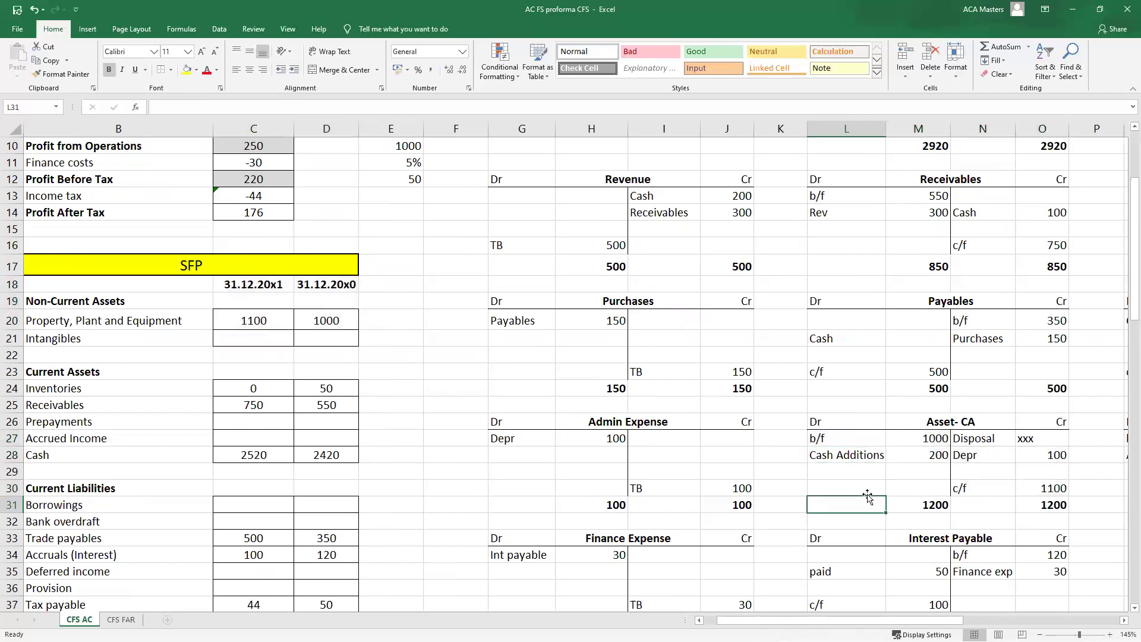
pyautogui.moveTo(848, 443); pyautogui.dragTo(1020, 487)
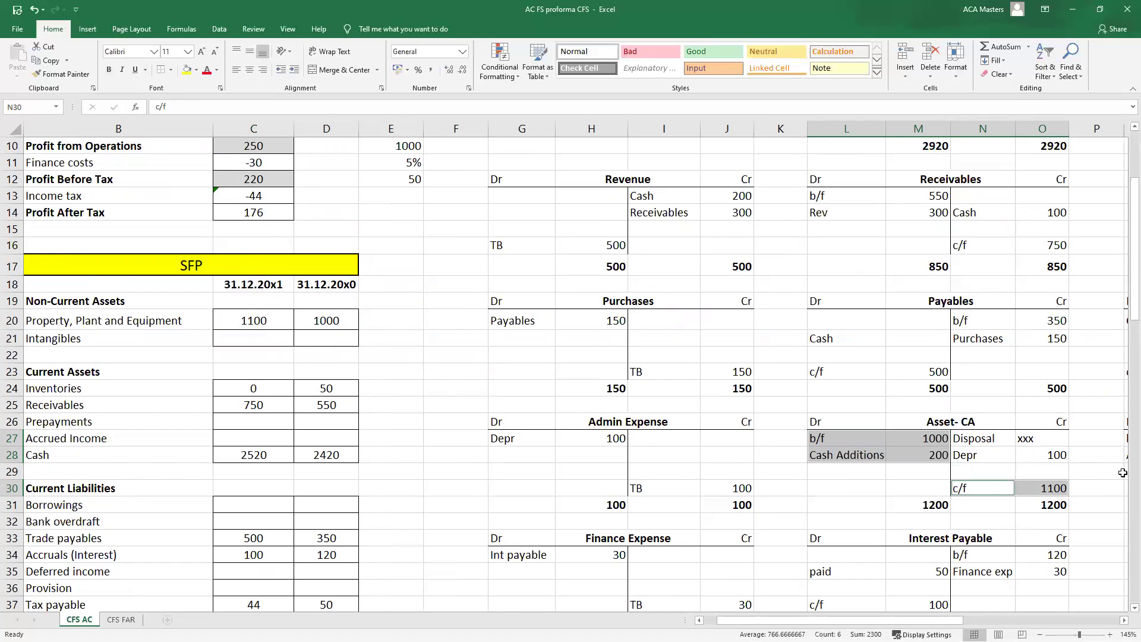
pyautogui.moveTo(862, 456); pyautogui.dragTo(1055, 456)
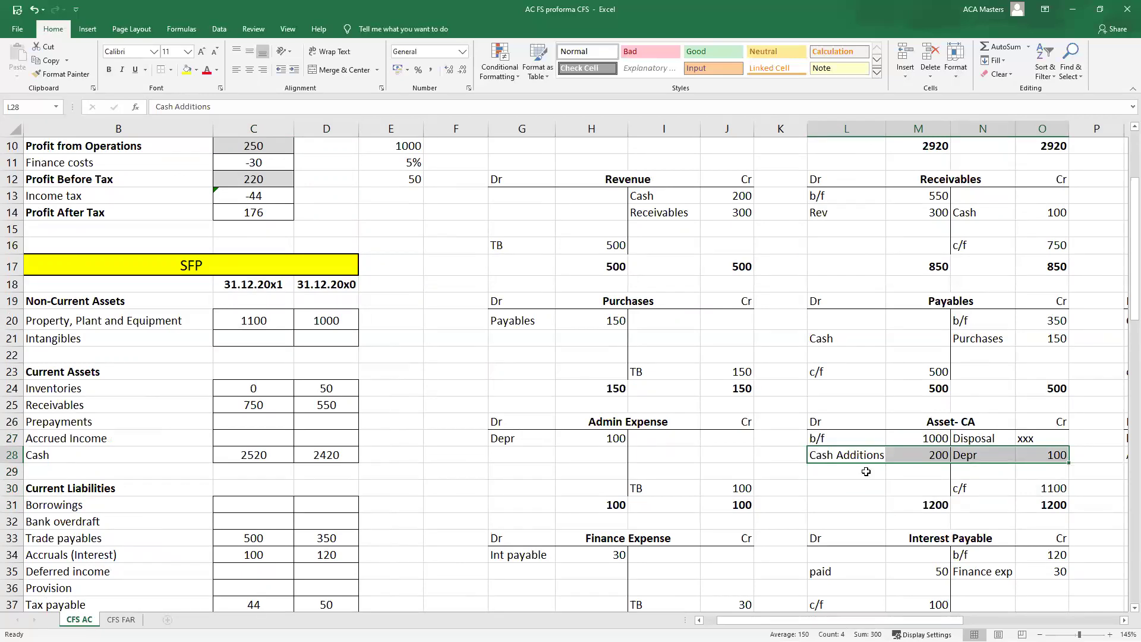
# - Enter Purchase of PPE in the cash flow statement as the negative of the cash additions in the Asset-CA account
pyautogui.press('Down')
pyautogui.scroll(-13, 385, 404)
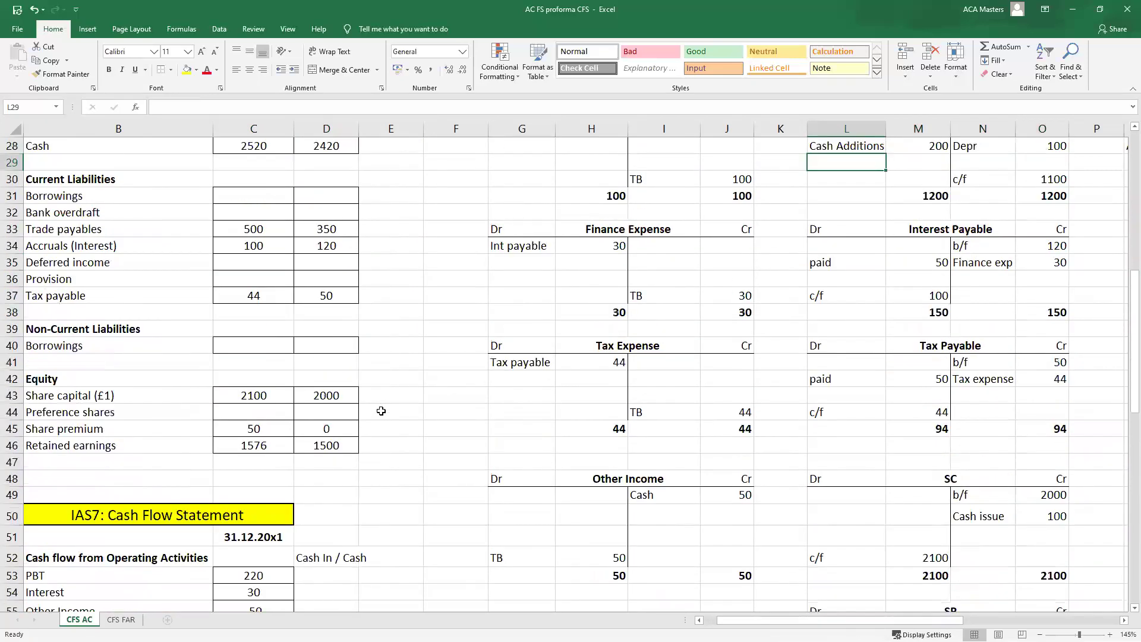
pyautogui.click(245, 450)
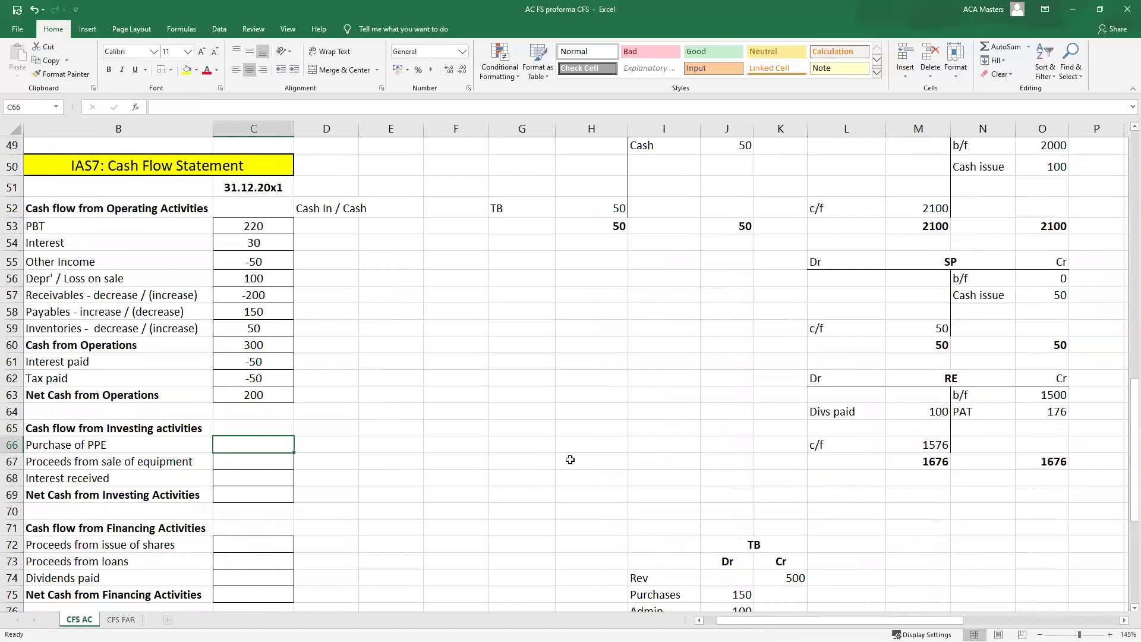
pyautogui.scroll(5, 566, 458)
pyautogui.write('-')
pyautogui.scroll(5, 864, 338)
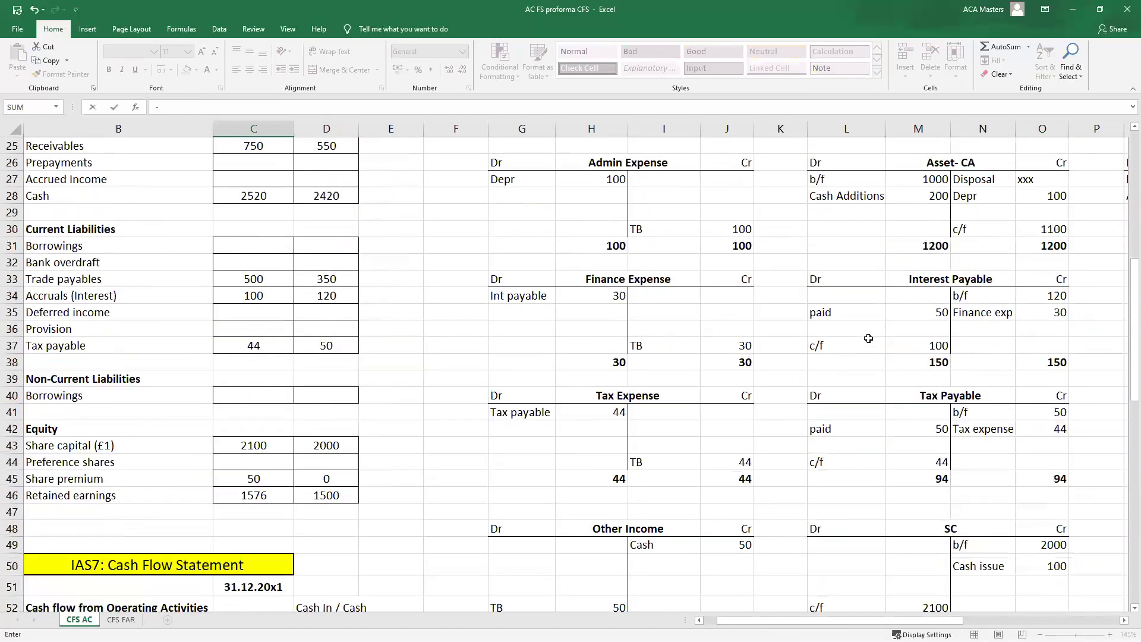
pyautogui.click(927, 196)
pyautogui.press('Return')
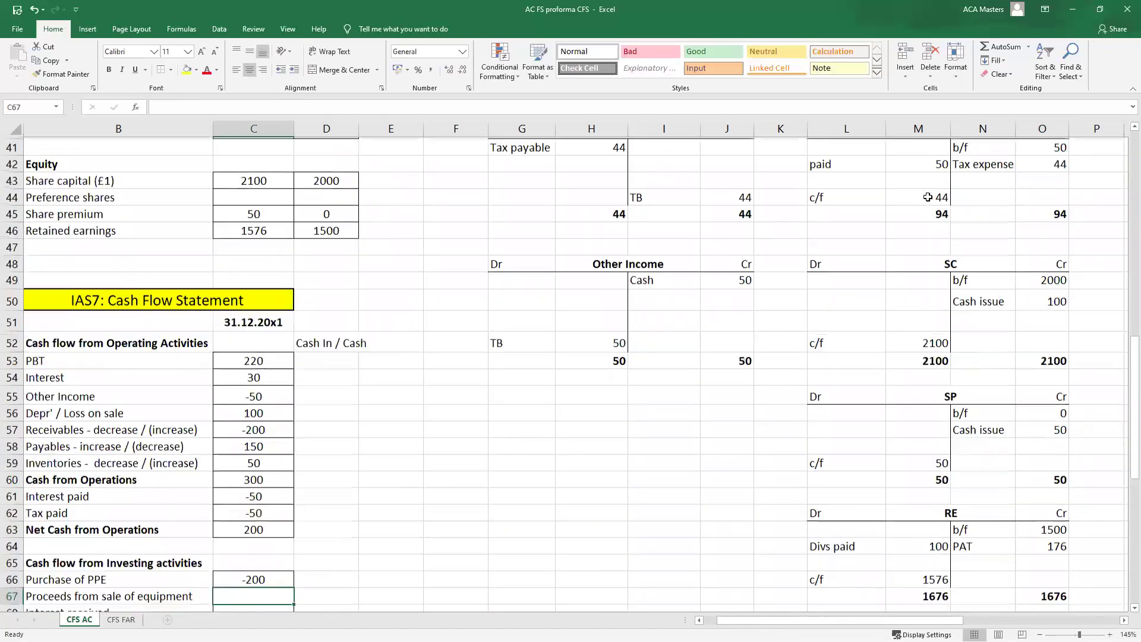
# - Examine the disposal working for the Proceeds from sale of equipment line, comparing proceeds, carrying amount and the resulting profit or loss
pyautogui.scroll(-2, 618, 330)
pyautogui.moveTo(186, 498); pyautogui.dragTo(257, 494)
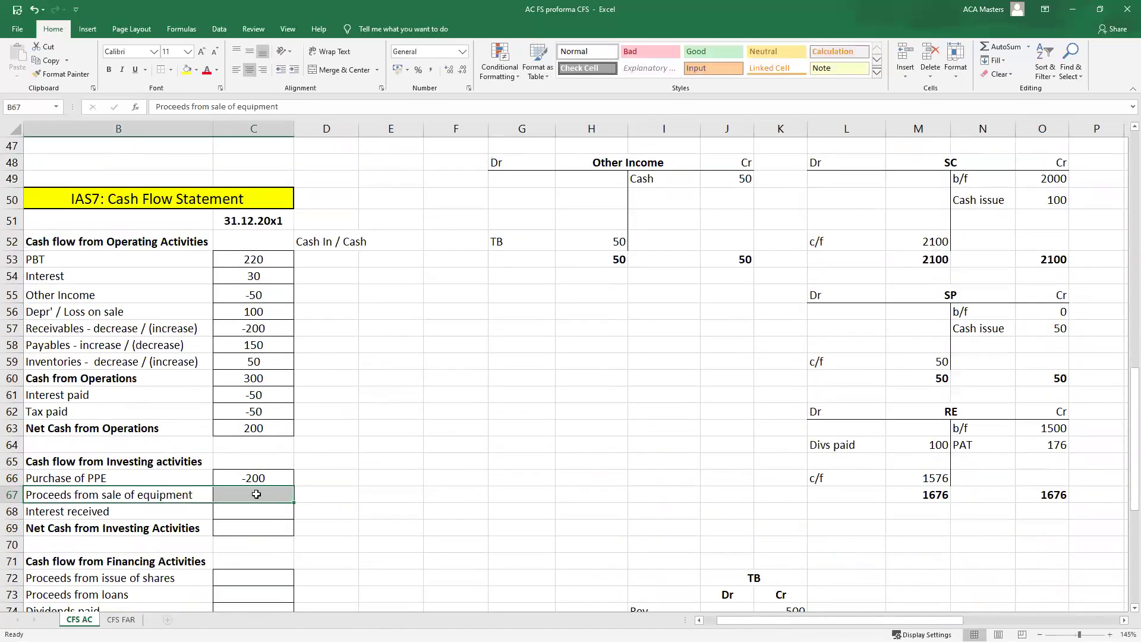
pyautogui.scroll(7, 921, 374)
pyautogui.scroll(-1, 943, 387)
pyautogui.scroll(2, 943, 387)
pyautogui.scroll(-1, 933, 237)
pyautogui.click(861, 161)
pyautogui.press('Right')
pyautogui.press('Right')
pyautogui.press('Right')
pyautogui.press('Right')
pyautogui.press('Right')
pyautogui.press('Right')
pyautogui.press('Right')
pyautogui.press('Right')
pyautogui.press('Right')
pyautogui.press('Right')
pyautogui.press('Right')
pyautogui.press('Right')
pyautogui.press('Right')
pyautogui.press('Right')
pyautogui.press('Right')
pyautogui.press('Right')
pyautogui.press('Right')
pyautogui.press('Right')
pyautogui.press('Right')
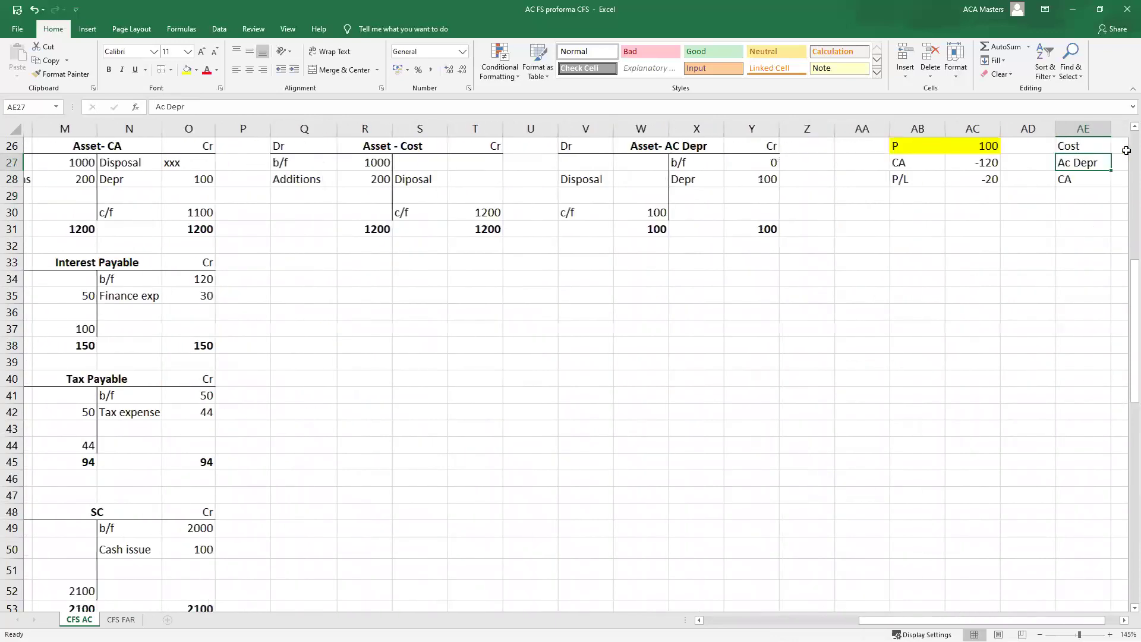
pyautogui.press('Right')
pyautogui.moveTo(862, 147); pyautogui.dragTo(886, 153)
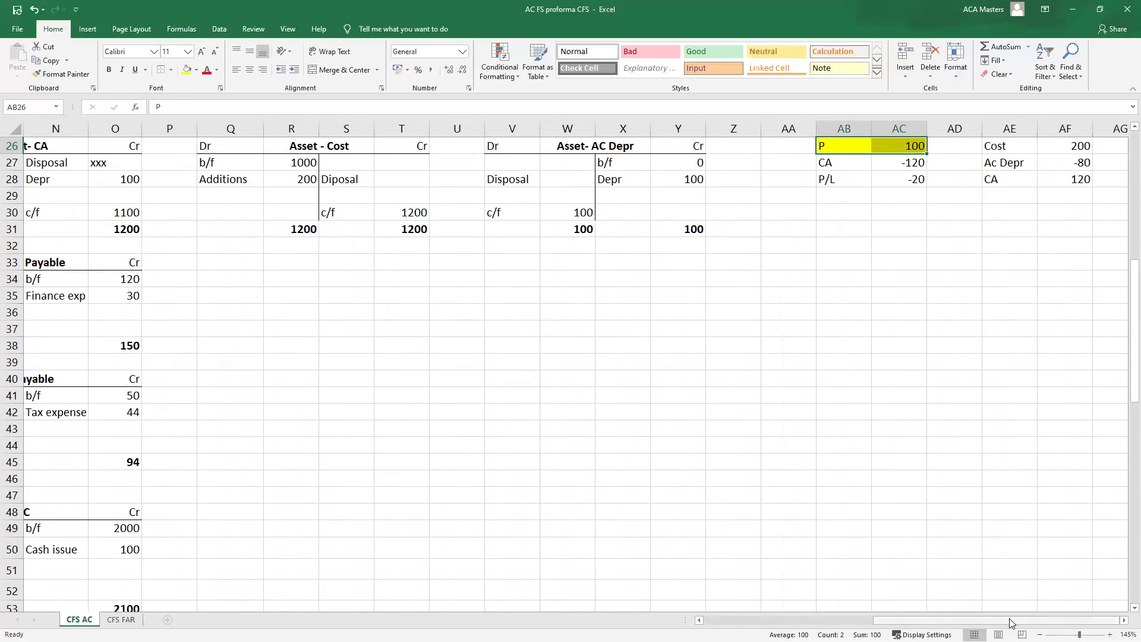
pyautogui.moveTo(844, 185); pyautogui.dragTo(886, 184)
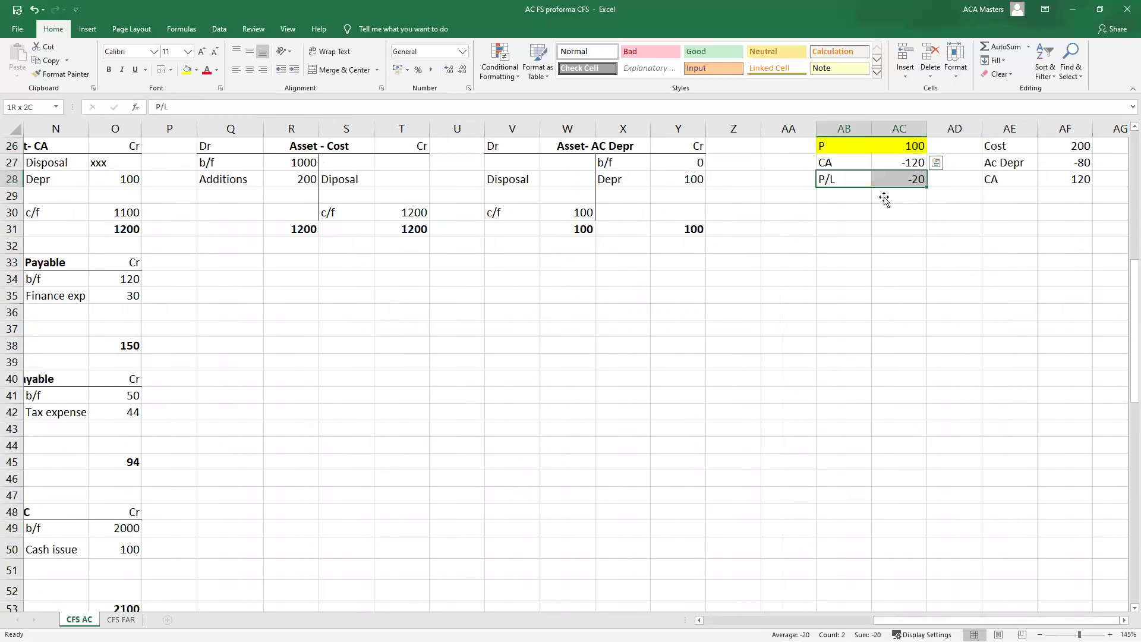
# - Review how the P&L's Profit Before Tax leads into the operating activities section, then return to Proceeds from sale of equipment
pyautogui.hscroll(-10, 251, 470)
pyautogui.scroll(-1, 251, 471)
pyautogui.scroll(9, 251, 471)
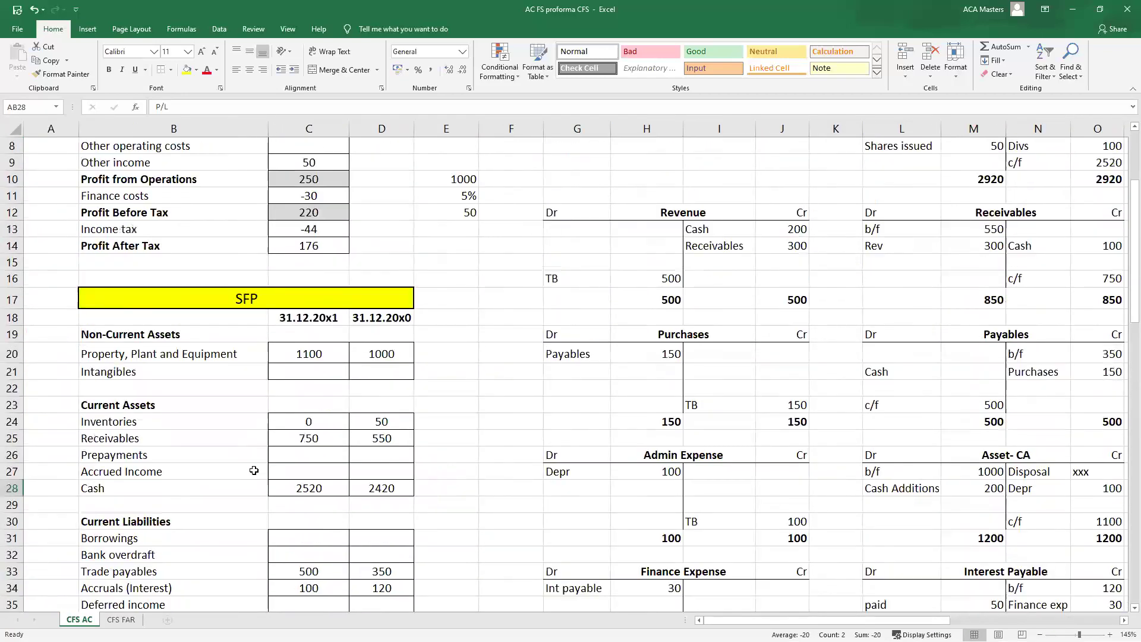
pyautogui.moveTo(246, 338); pyautogui.dragTo(309, 335)
pyautogui.scroll(-16, 262, 446)
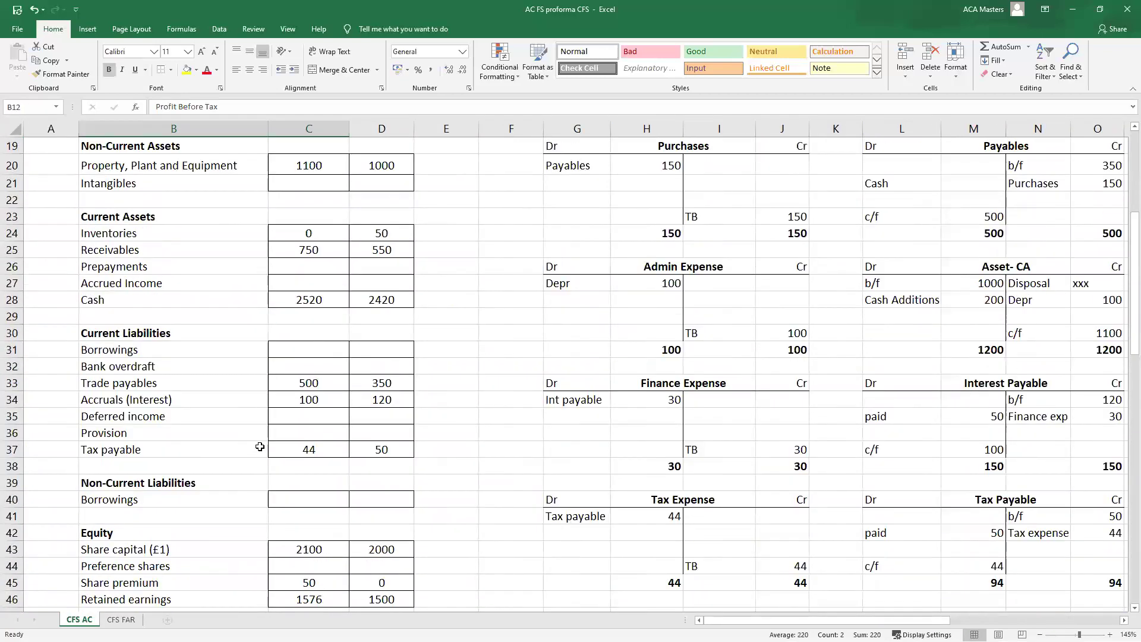
pyautogui.moveTo(195, 224); pyautogui.dragTo(320, 395)
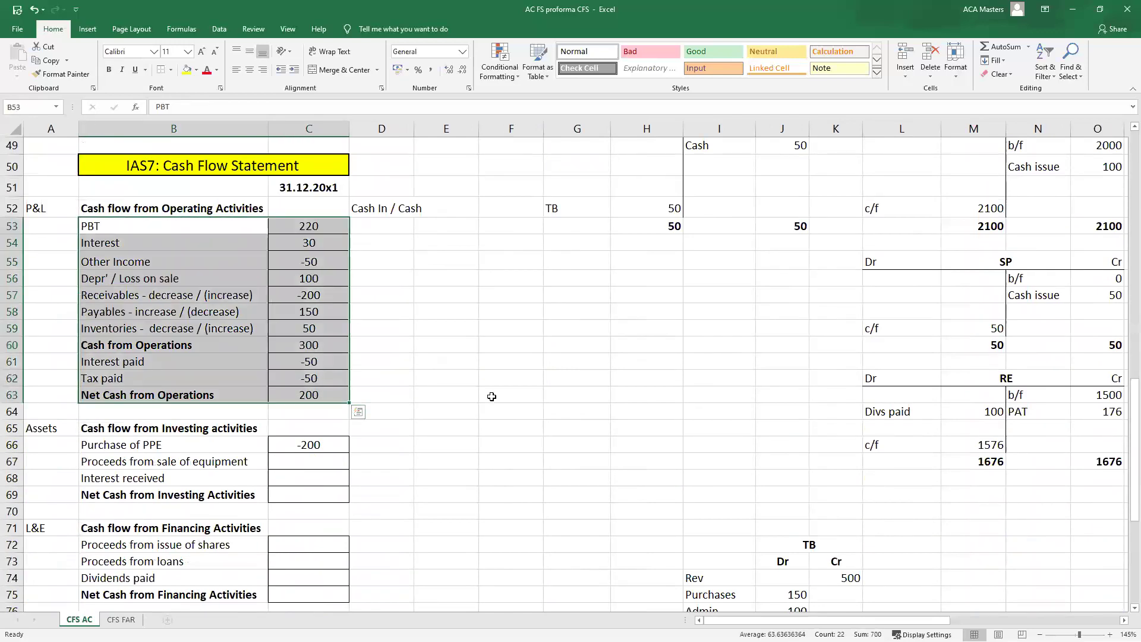
pyautogui.scroll(-2, 492, 396)
pyautogui.moveTo(263, 351); pyautogui.dragTo(300, 354)
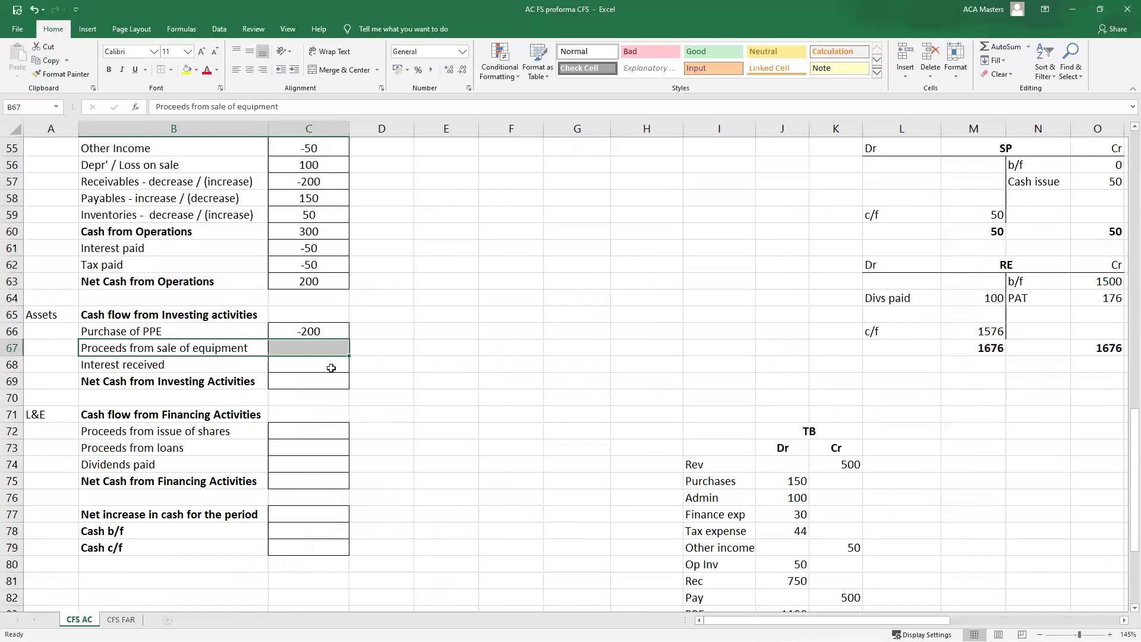
# - Recheck the asset disposal working, relating the carrying amount and P/L to the proceeds and to the cost less accumulated depreciation
pyautogui.scroll(9, 581, 339)
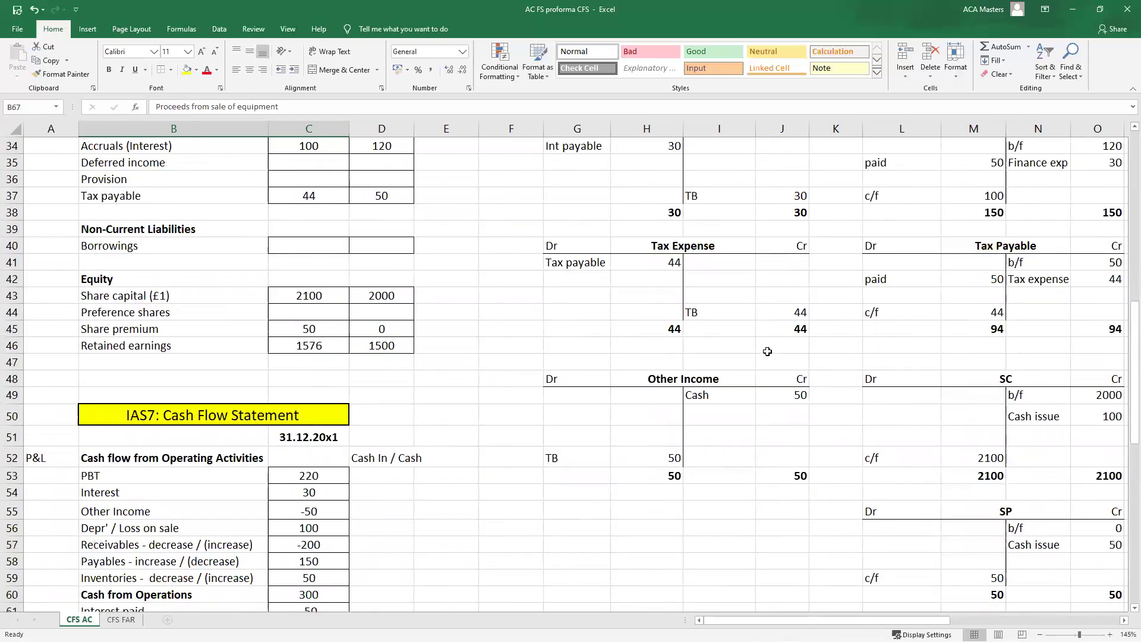
pyautogui.scroll(-1, 767, 351)
pyautogui.scroll(3, 767, 351)
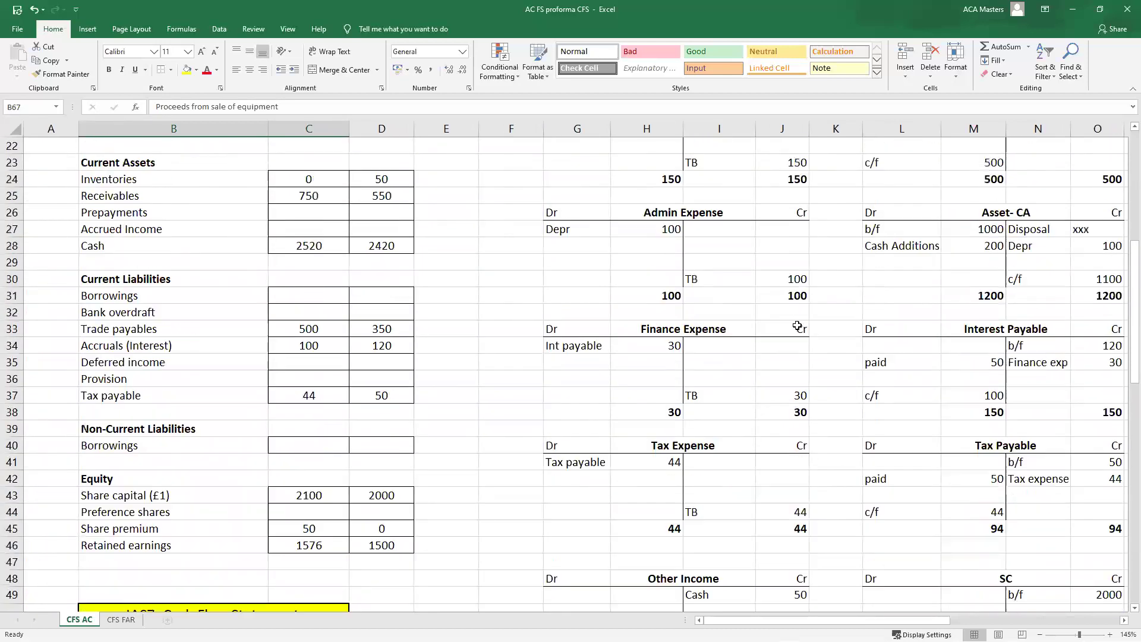
pyautogui.click(943, 215)
pyautogui.press('Right')
pyautogui.press('Right')
pyautogui.press('Right')
pyautogui.press('Right')
pyautogui.press('Right')
pyautogui.press('Right')
pyautogui.press('Right')
pyautogui.press('Right')
pyautogui.press('Right')
pyautogui.press('Right')
pyautogui.press('Right')
pyautogui.press('Right')
pyautogui.press('Right')
pyautogui.press('Right')
pyautogui.press('Right')
pyautogui.press('Right')
pyautogui.press('Right')
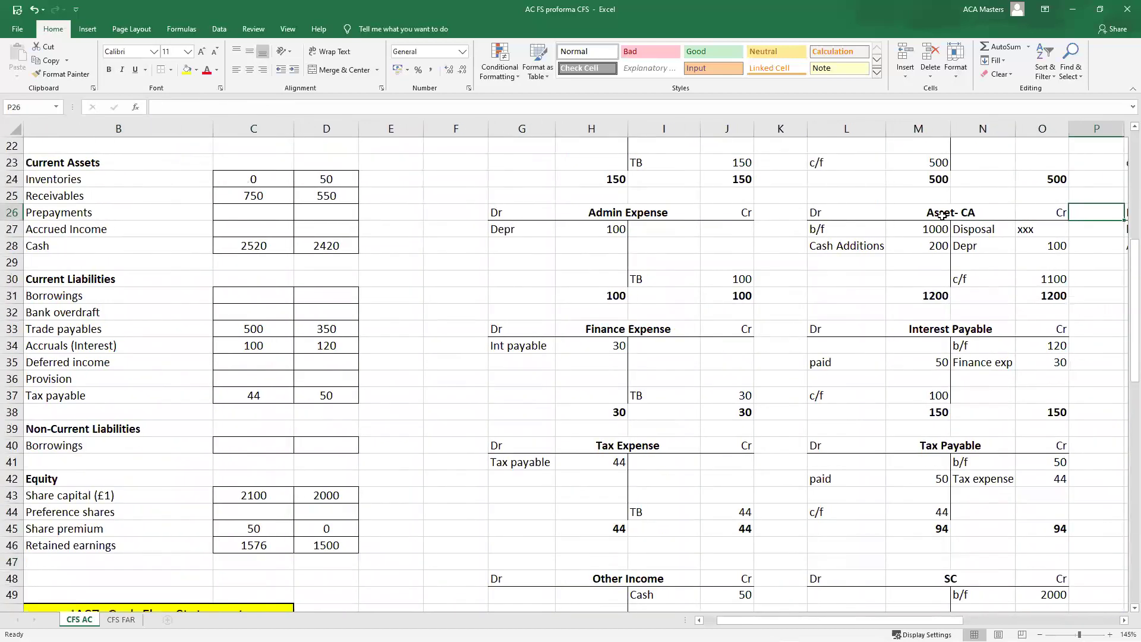
pyautogui.moveTo(925, 227); pyautogui.dragTo(972, 247)
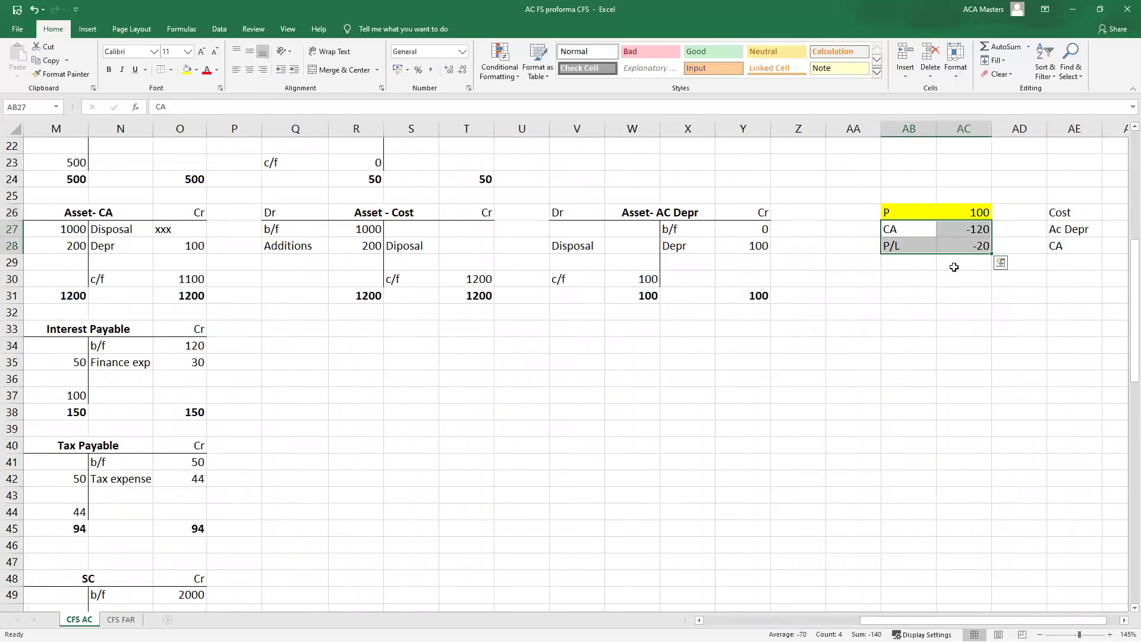
pyautogui.moveTo(904, 209); pyautogui.dragTo(945, 211)
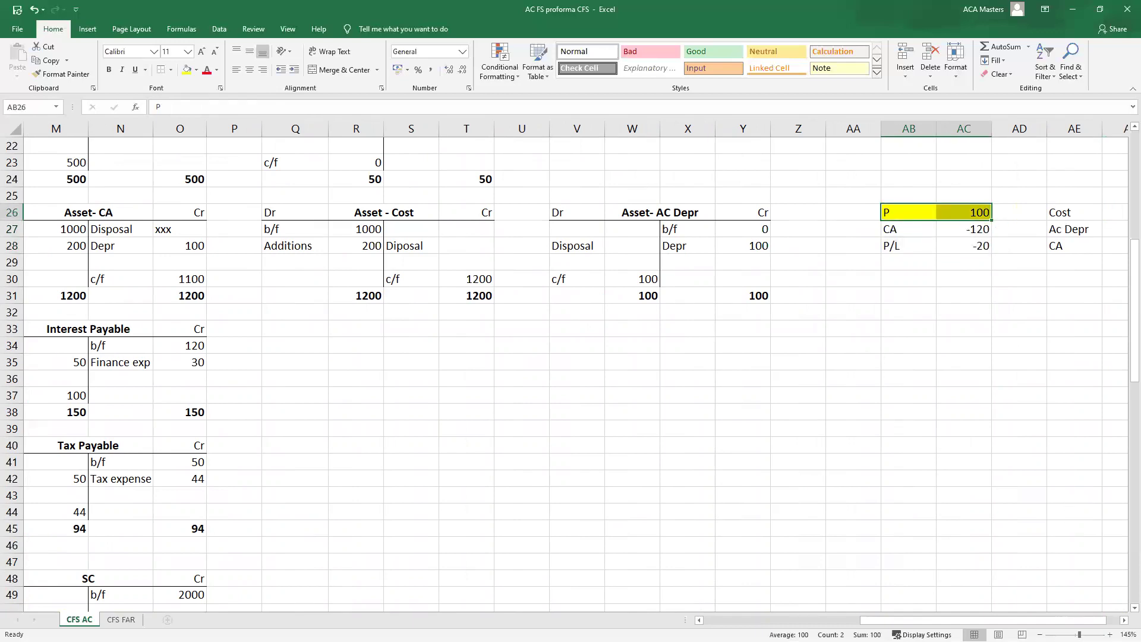
pyautogui.moveTo(951, 620); pyautogui.dragTo(964, 620)
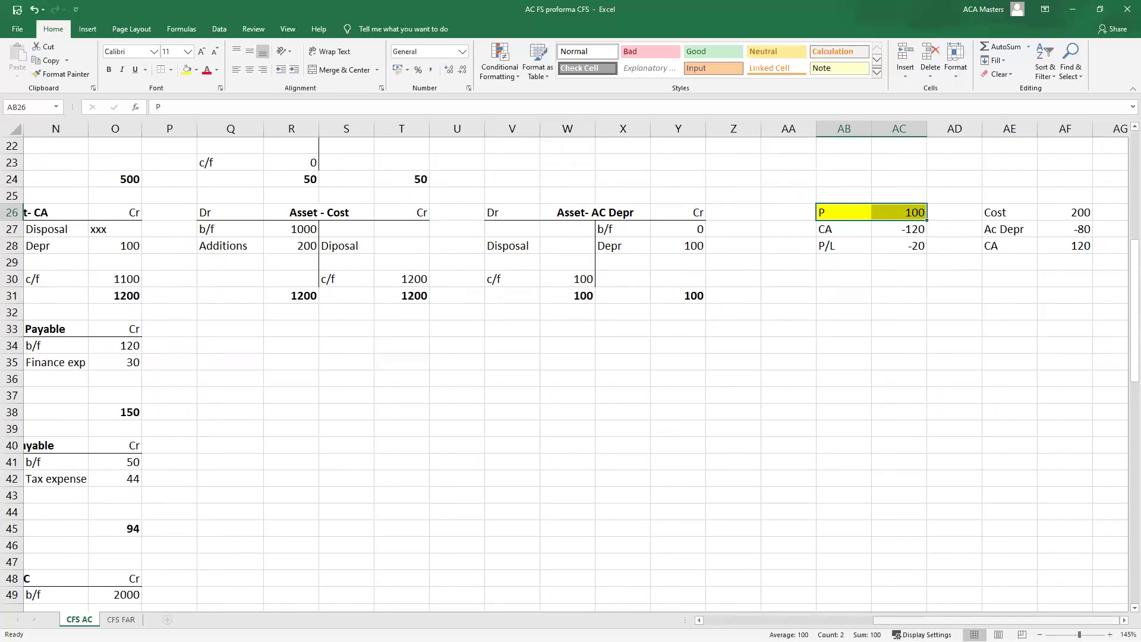
pyautogui.moveTo(993, 620); pyautogui.dragTo(610, 574)
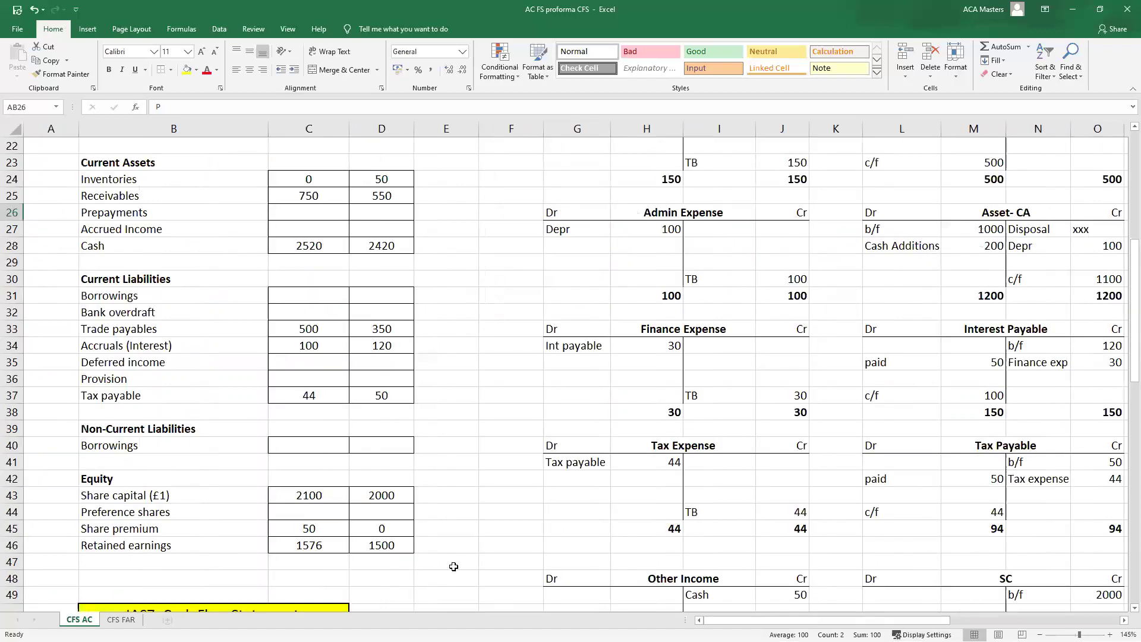
# - Compare the Interest received line in investing activities with Other income in the P&L and look through the SFP for related balances
pyautogui.scroll(7, 450, 565)
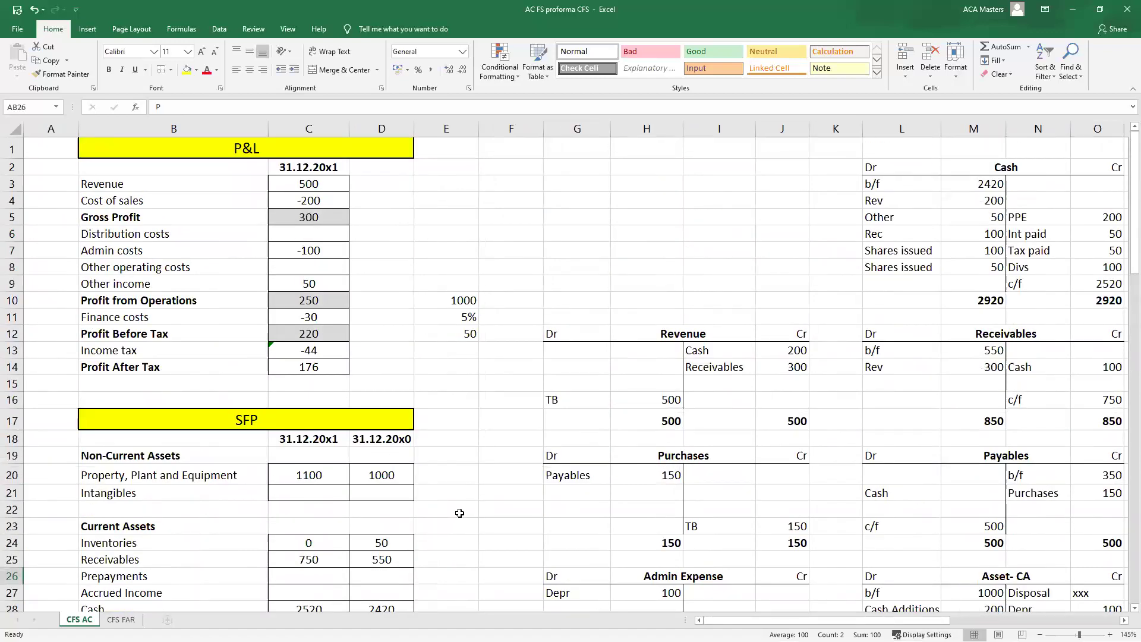
pyautogui.scroll(-16, 450, 518)
pyautogui.scroll(-3, 465, 514)
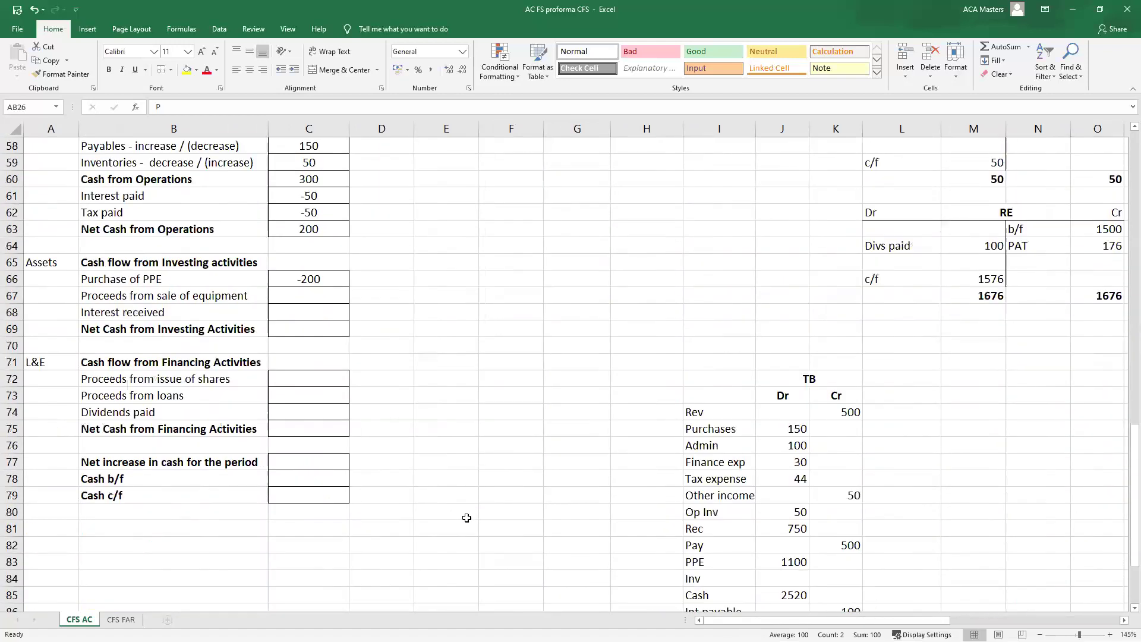
pyautogui.moveTo(200, 317); pyautogui.dragTo(295, 314)
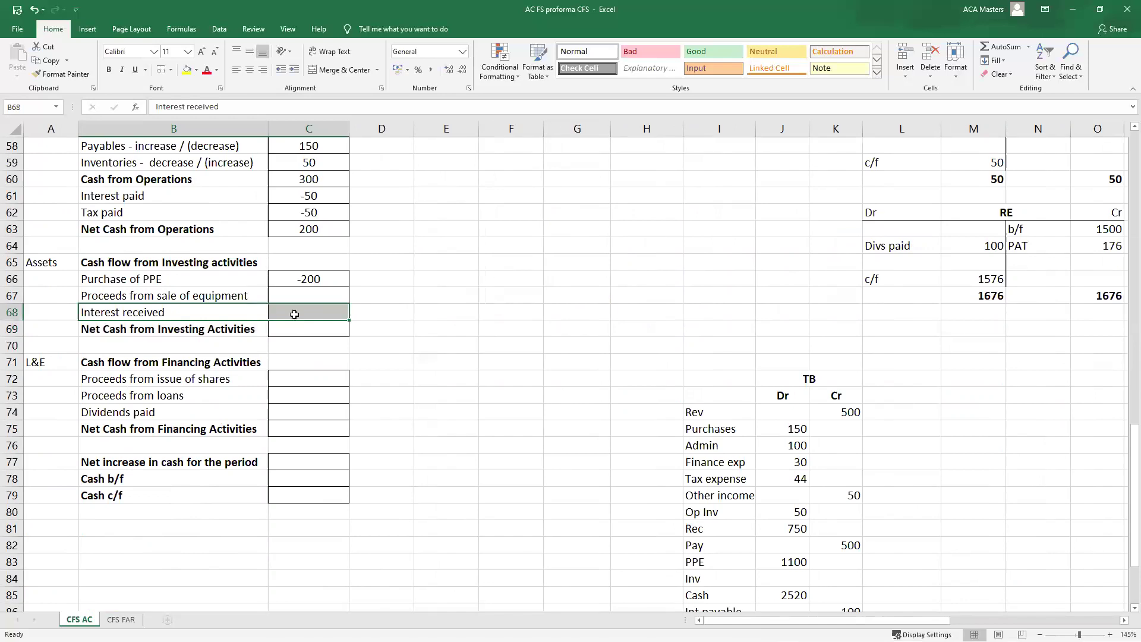
pyautogui.scroll(18, 294, 314)
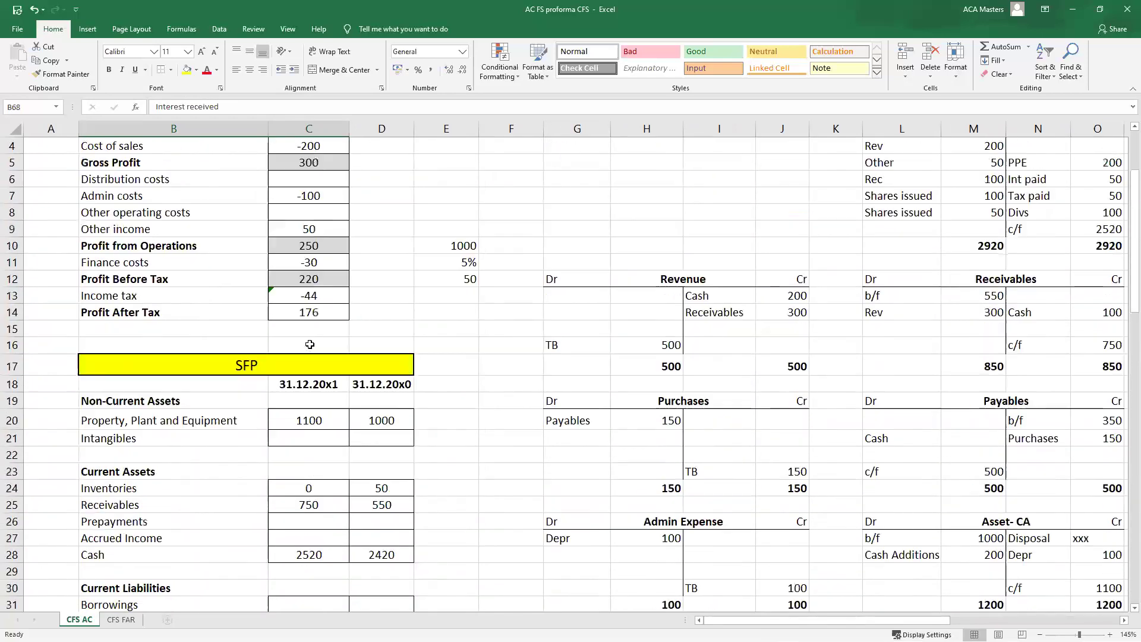
pyautogui.scroll(1, 309, 344)
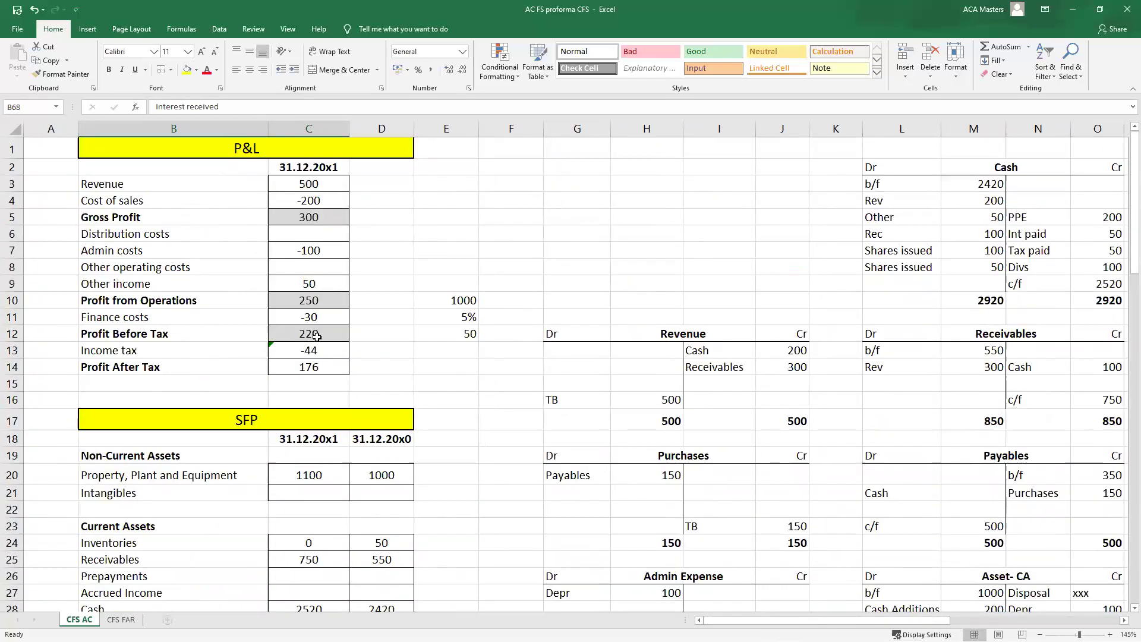
pyautogui.moveTo(223, 285); pyautogui.dragTo(278, 286)
pyautogui.scroll(-7, 309, 462)
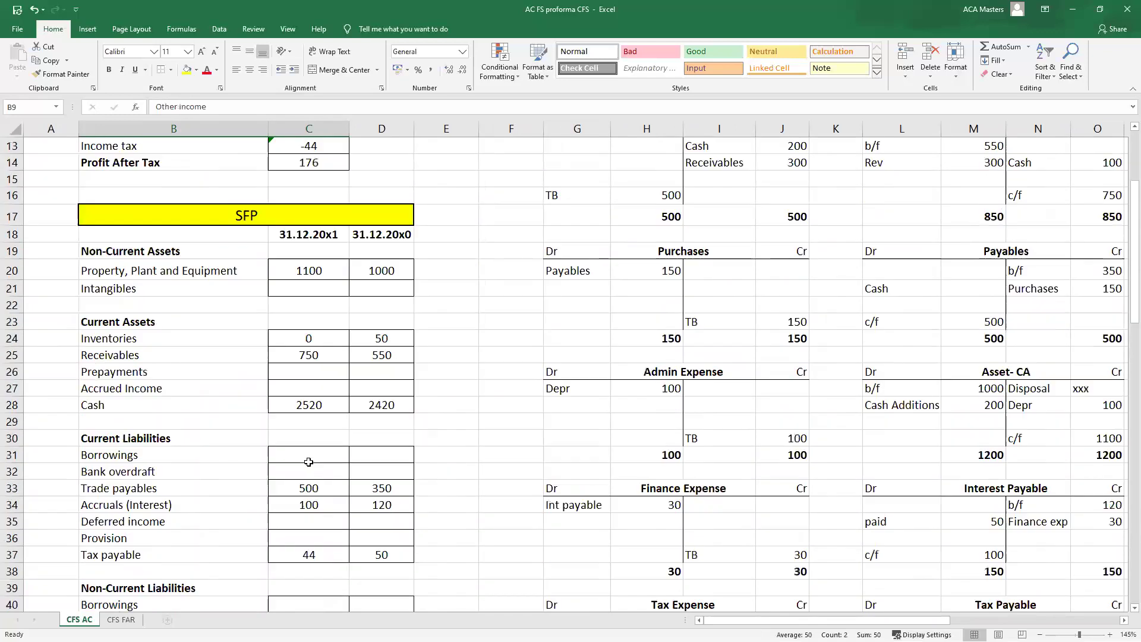
pyautogui.scroll(4, 309, 461)
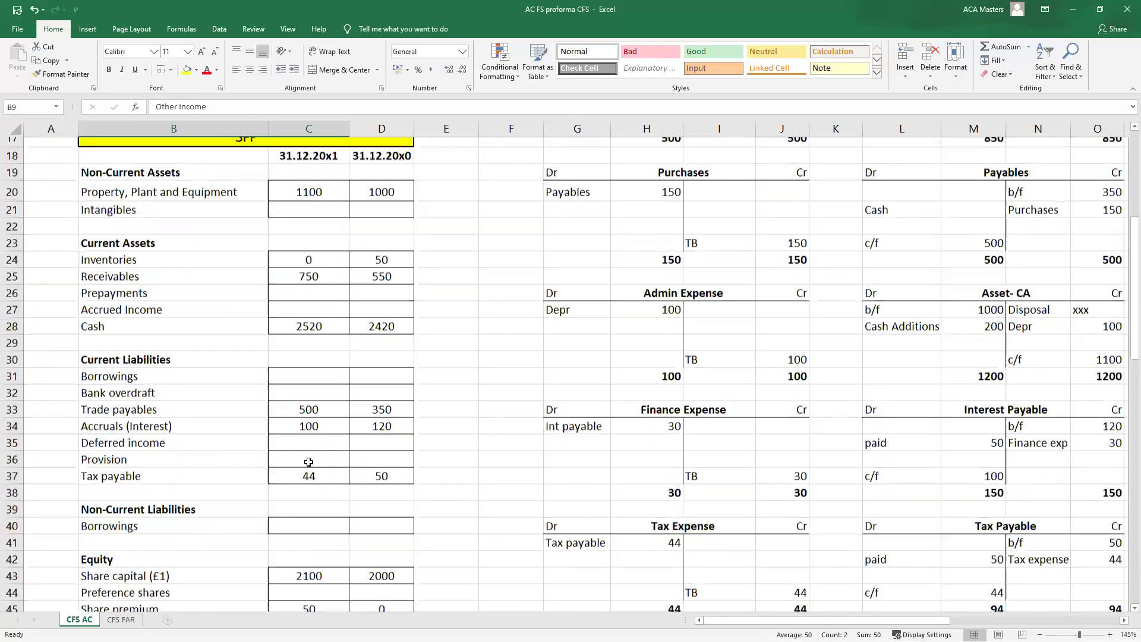
pyautogui.scroll(2, 360, 299)
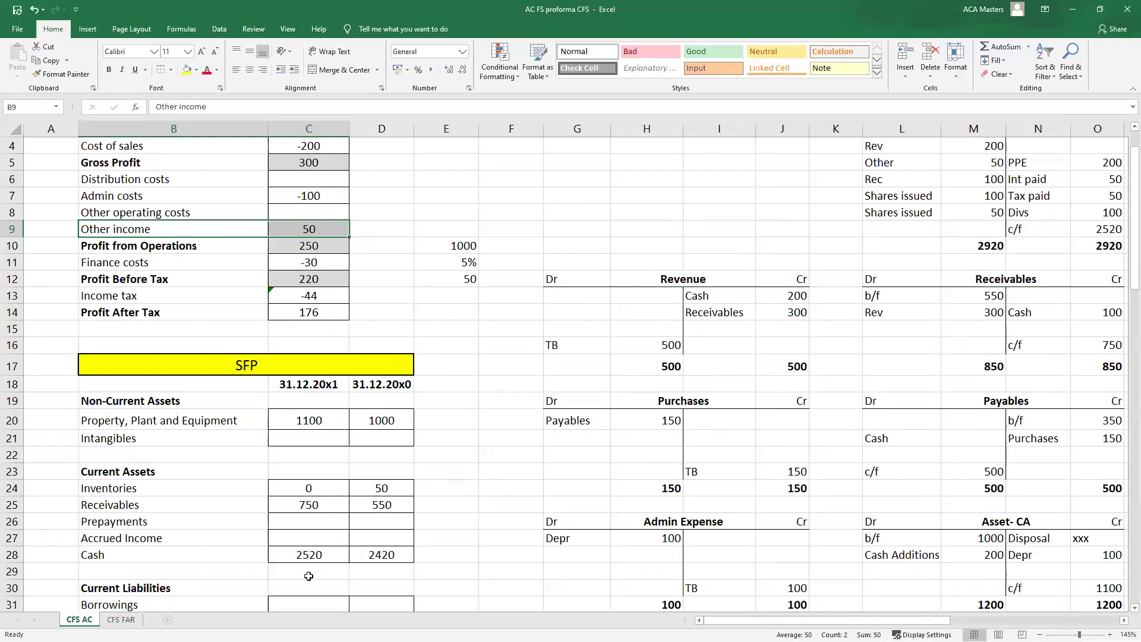
pyautogui.scroll(-2, 383, 523)
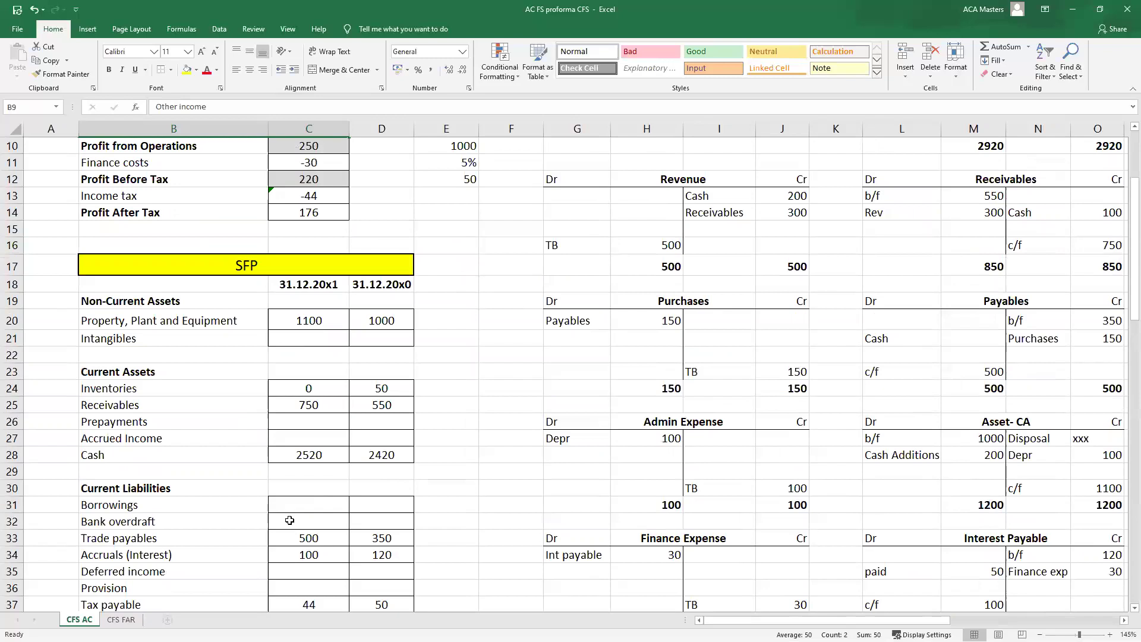
pyautogui.scroll(3, 288, 531)
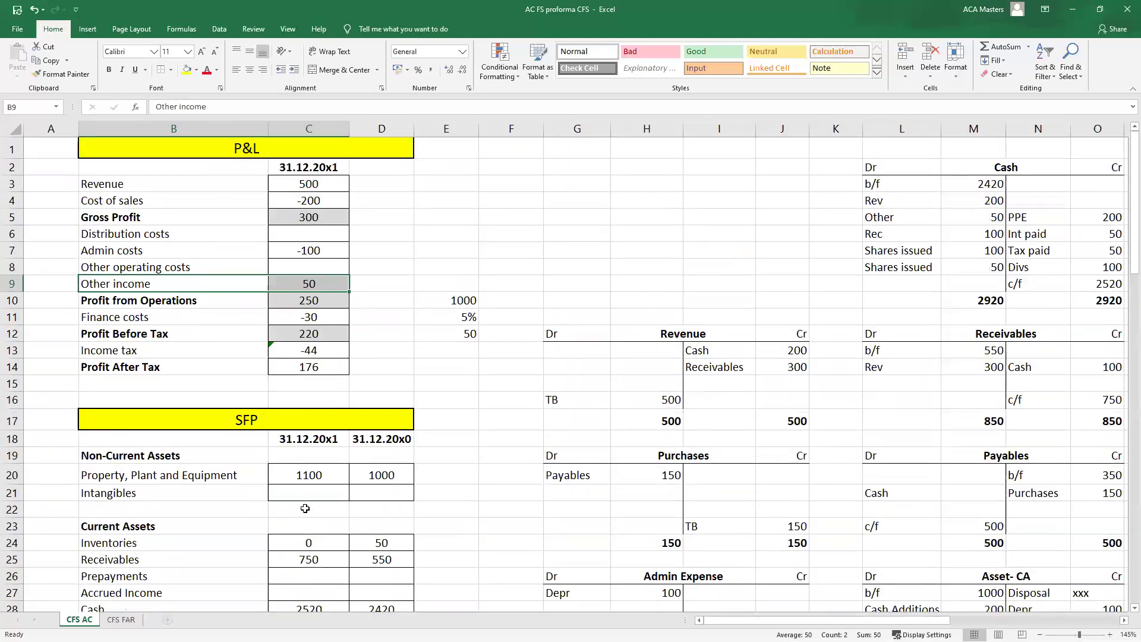
pyautogui.scroll(-16, 760, 402)
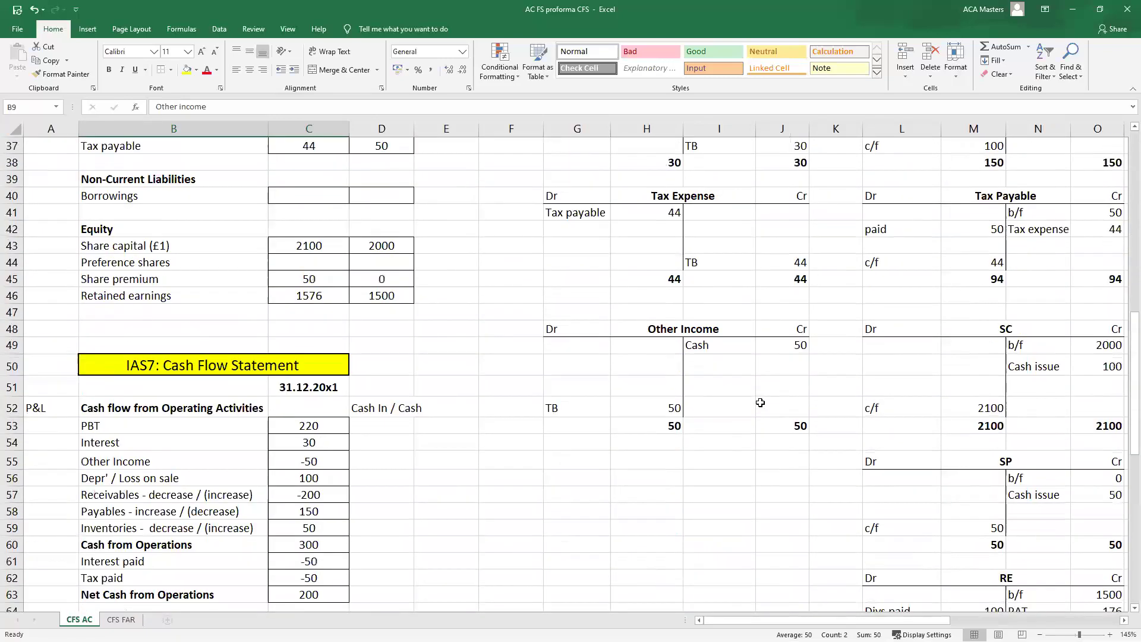
pyautogui.scroll(16, 885, 506)
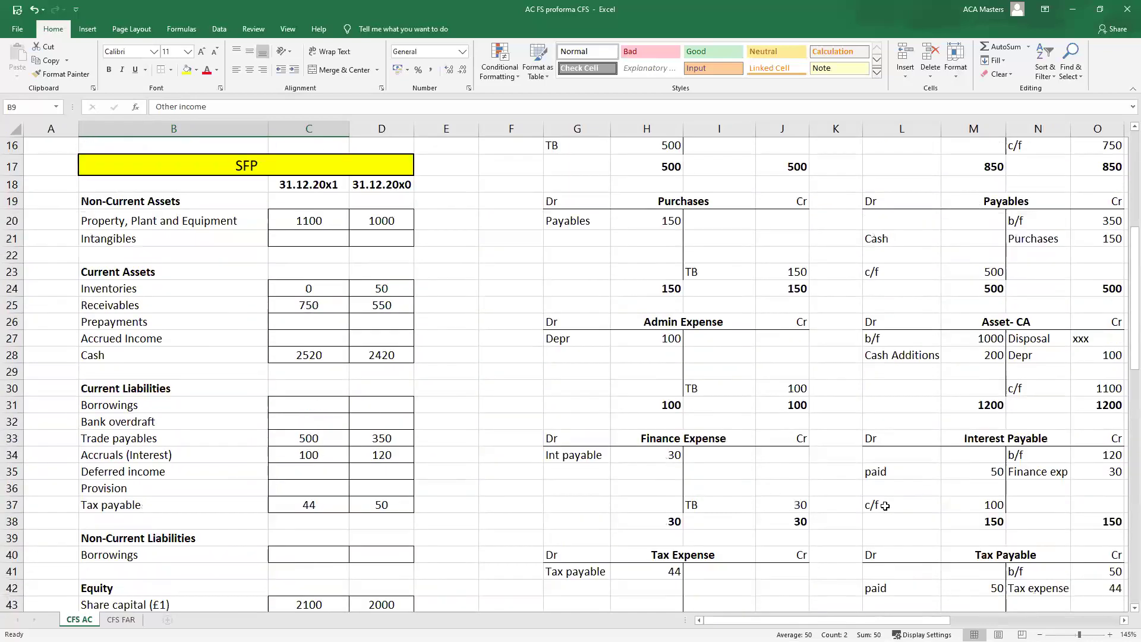
# - Start a blank T account in row 3 beside the P&L with Dr in column G and Cr in column J
pyautogui.click(589, 183)
pyautogui.write('Dr')
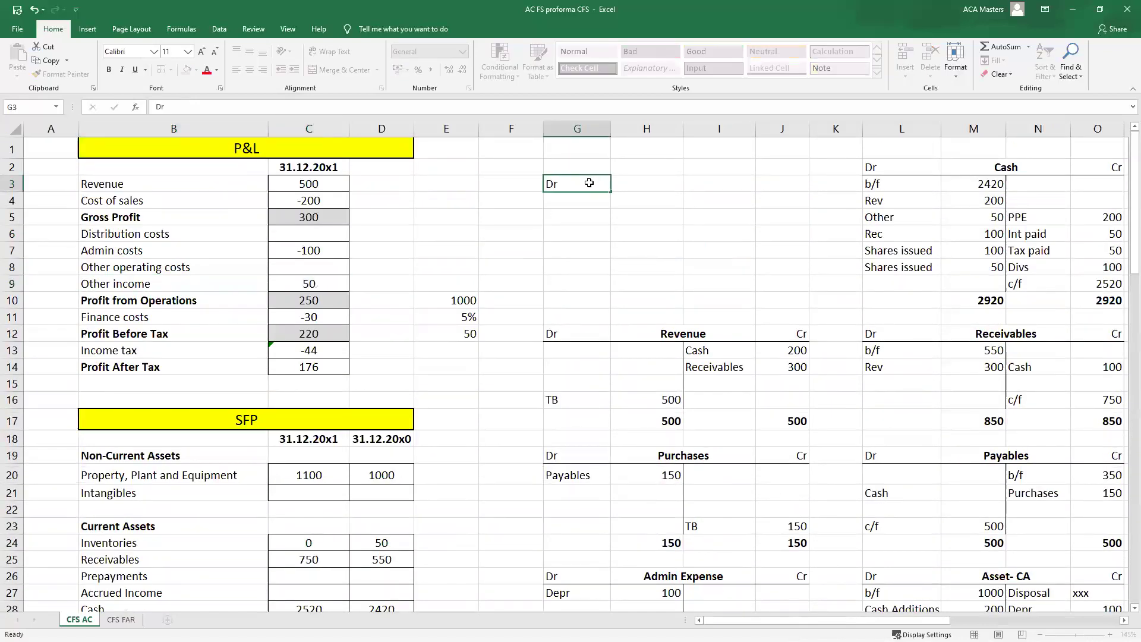
pyautogui.press('Tab')
pyautogui.press('Tab')
pyautogui.press('Tab')
pyautogui.write('Cr')
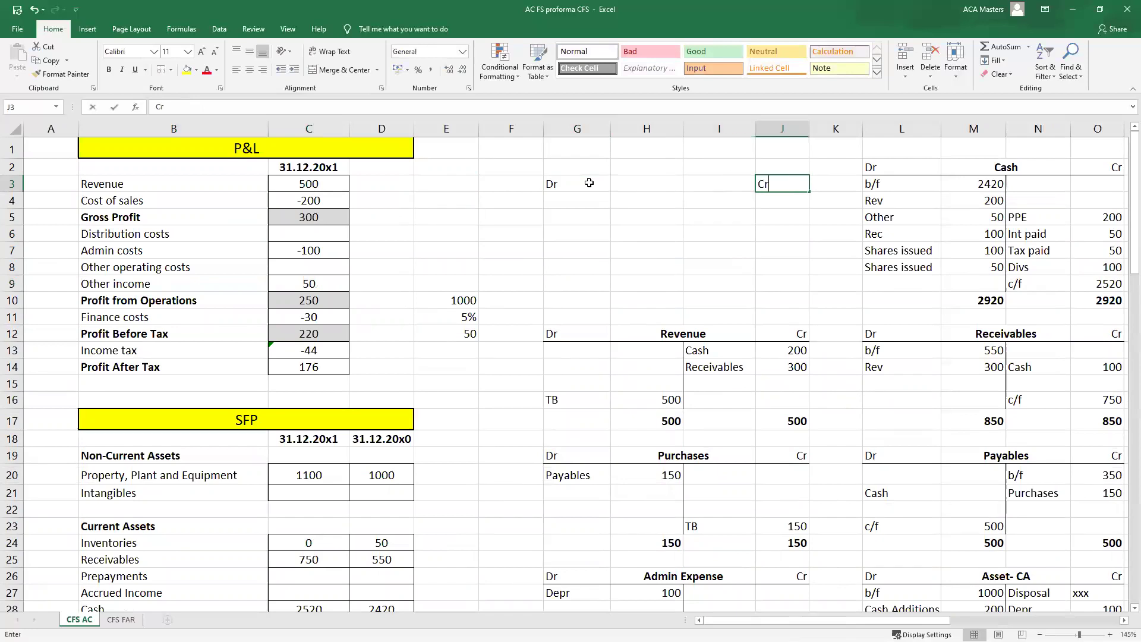
pyautogui.press('Return')
# - Enter b/f 0 on the new T account's debit side in row 4 and c/f 0 on its credit side in row 7
pyautogui.write('b/f')
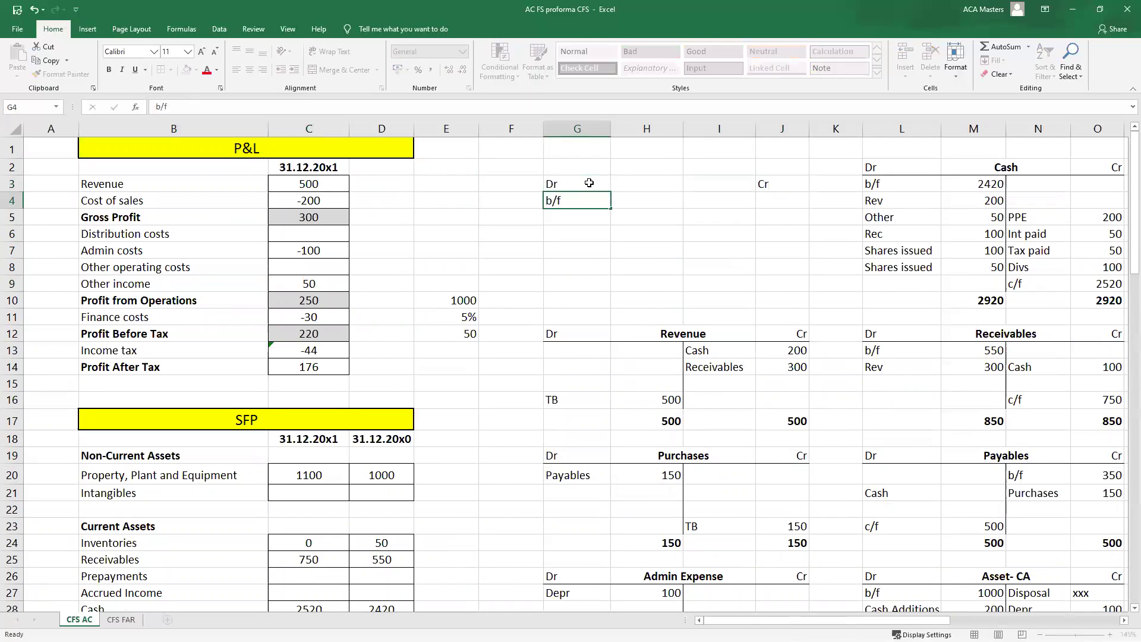
pyautogui.press('Tab')
pyautogui.write('0')
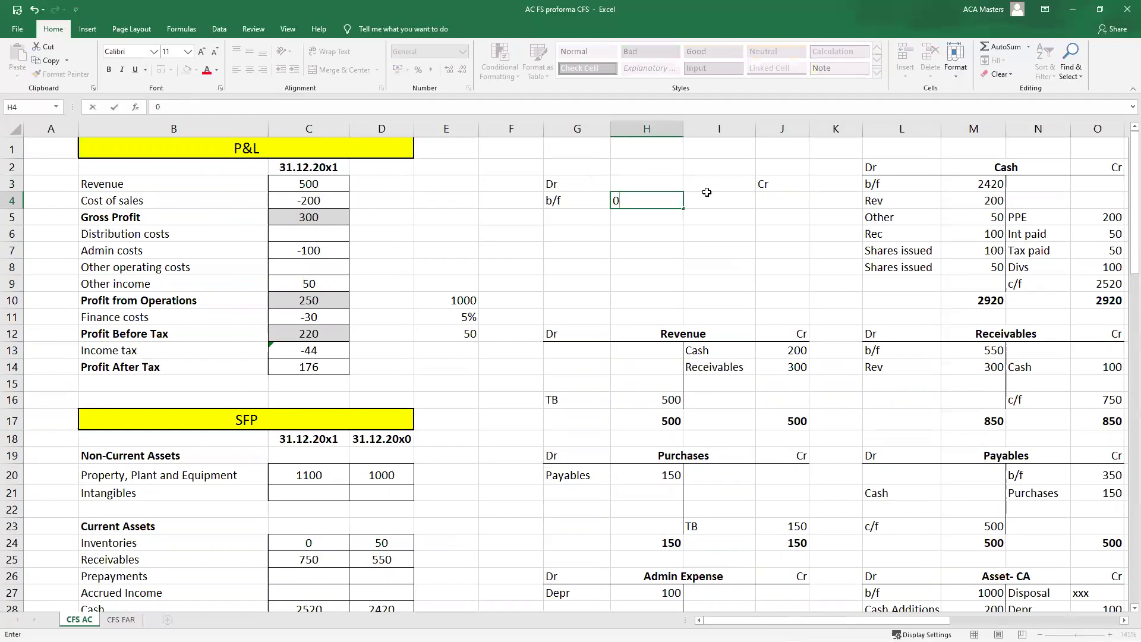
pyautogui.click(691, 252)
pyautogui.write('c/f')
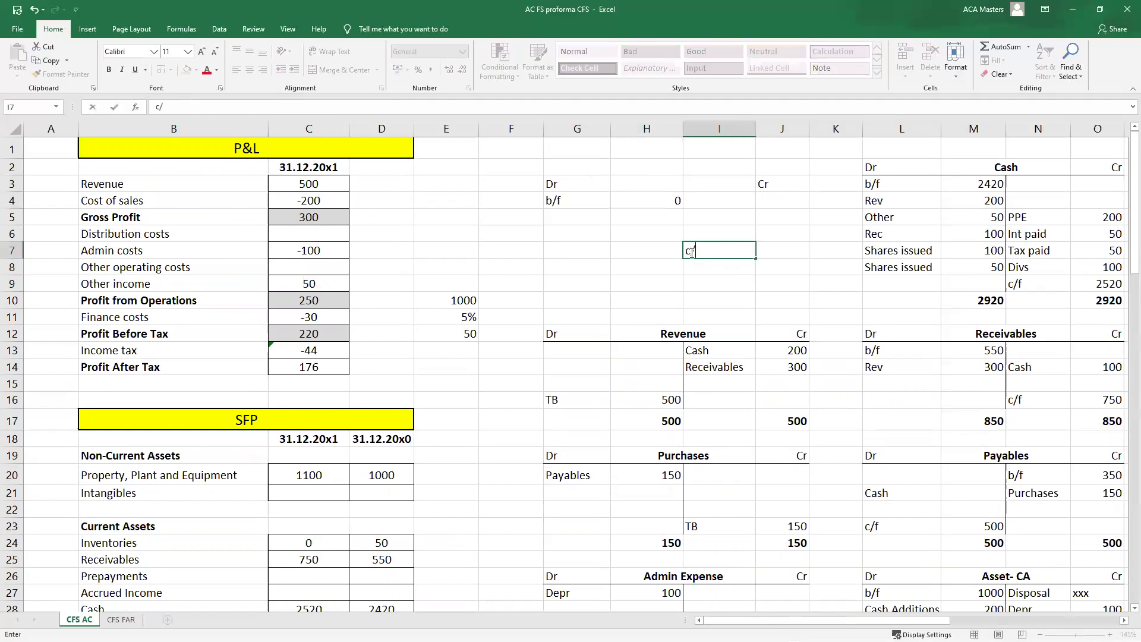
pyautogui.press('Tab')
pyautogui.write('0')
pyautogui.press('Up')
pyautogui.press('Left')
pyautogui.press('Left')
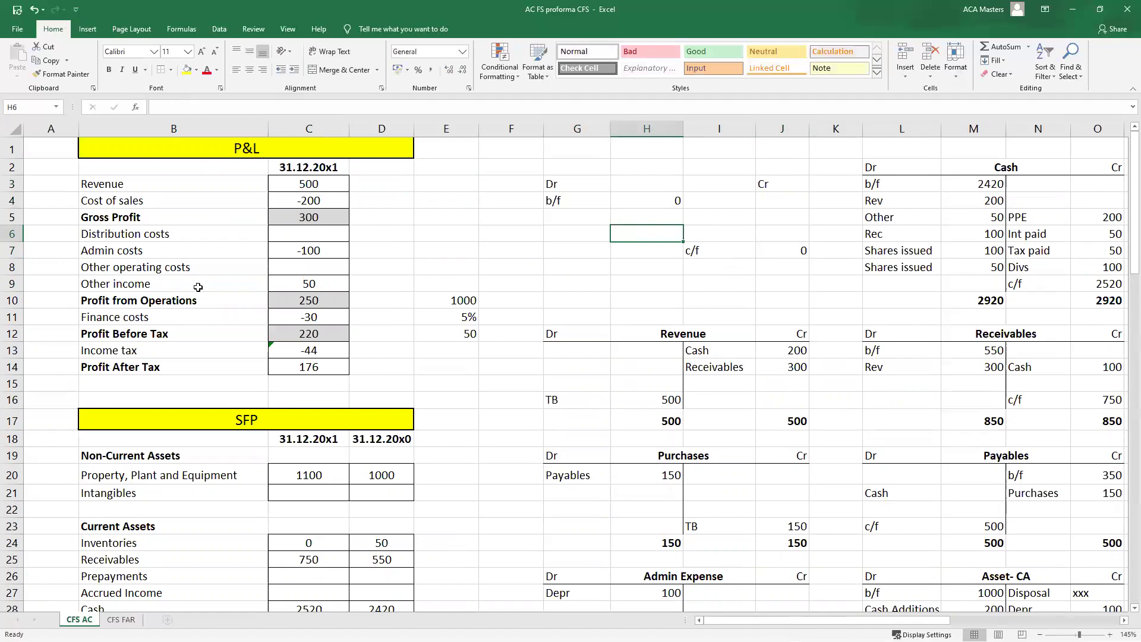
# - Relate Other income and Finance costs in the P&L to the empty debit line below b/f in the new T account
pyautogui.moveTo(198, 288); pyautogui.dragTo(270, 289)
pyautogui.click(590, 221)
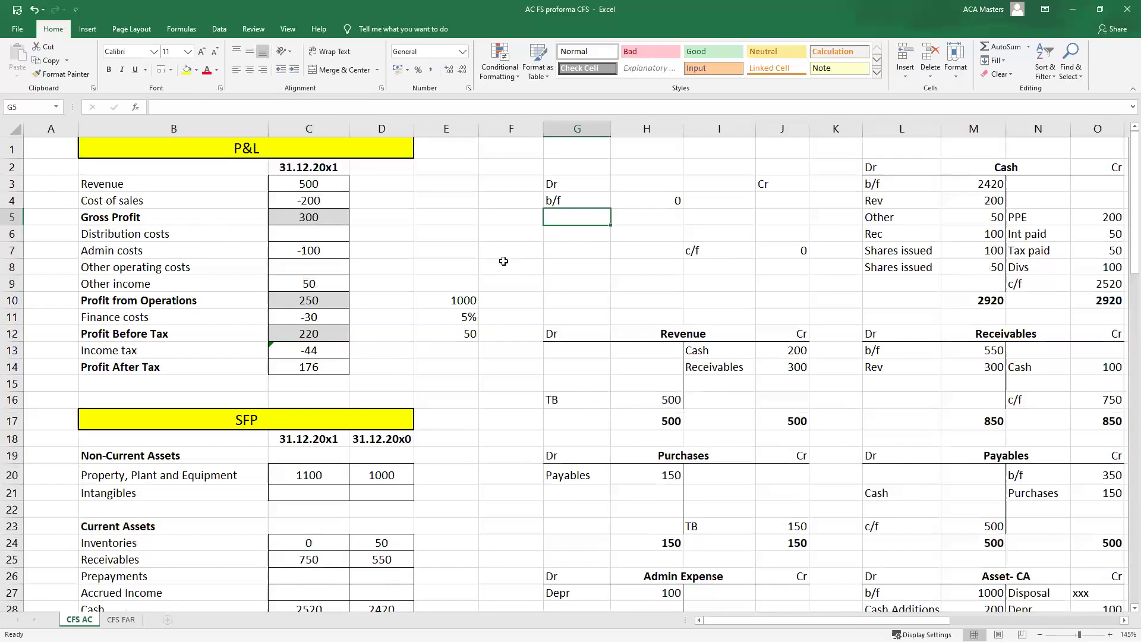
pyautogui.moveTo(167, 318); pyautogui.dragTo(309, 318)
pyautogui.click(574, 216)
pyautogui.moveTo(173, 289); pyautogui.dragTo(305, 283)
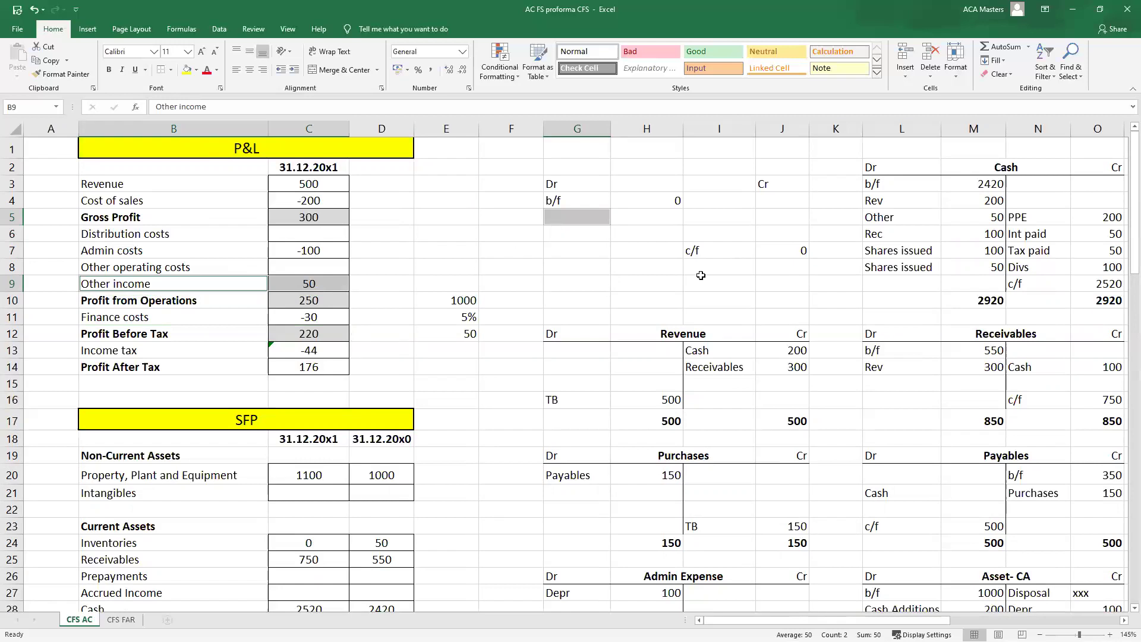
# - Clear the scratch T account beside the P&L in cells G3:J7
pyautogui.moveTo(597, 189); pyautogui.dragTo(657, 203)
pyautogui.moveTo(728, 246); pyautogui.dragTo(553, 189)
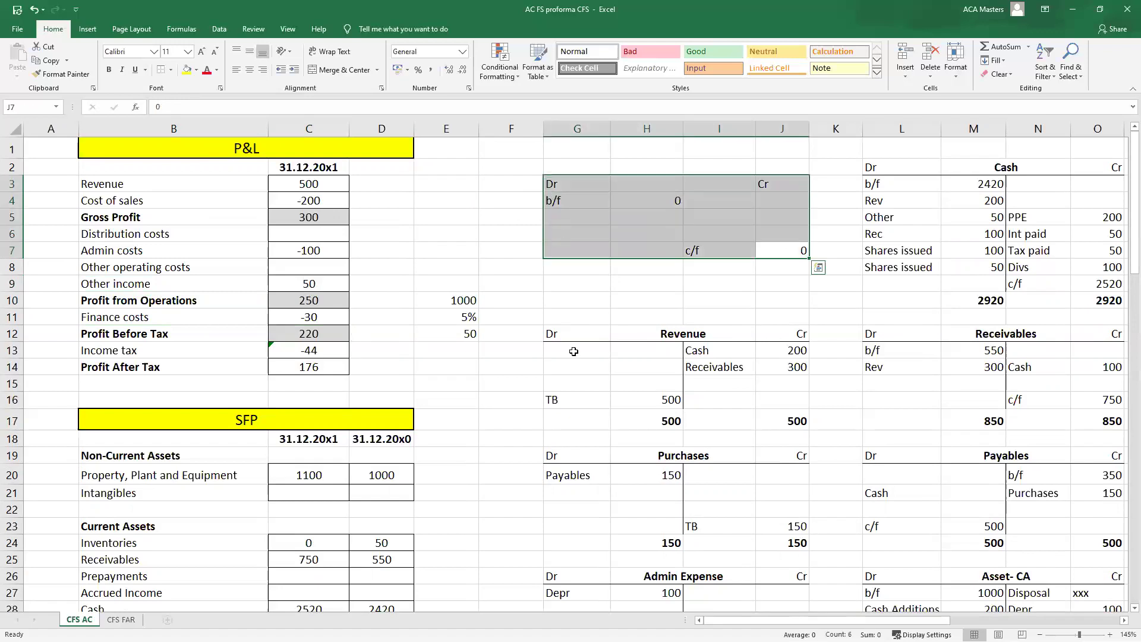
pyautogui.press('Delete')
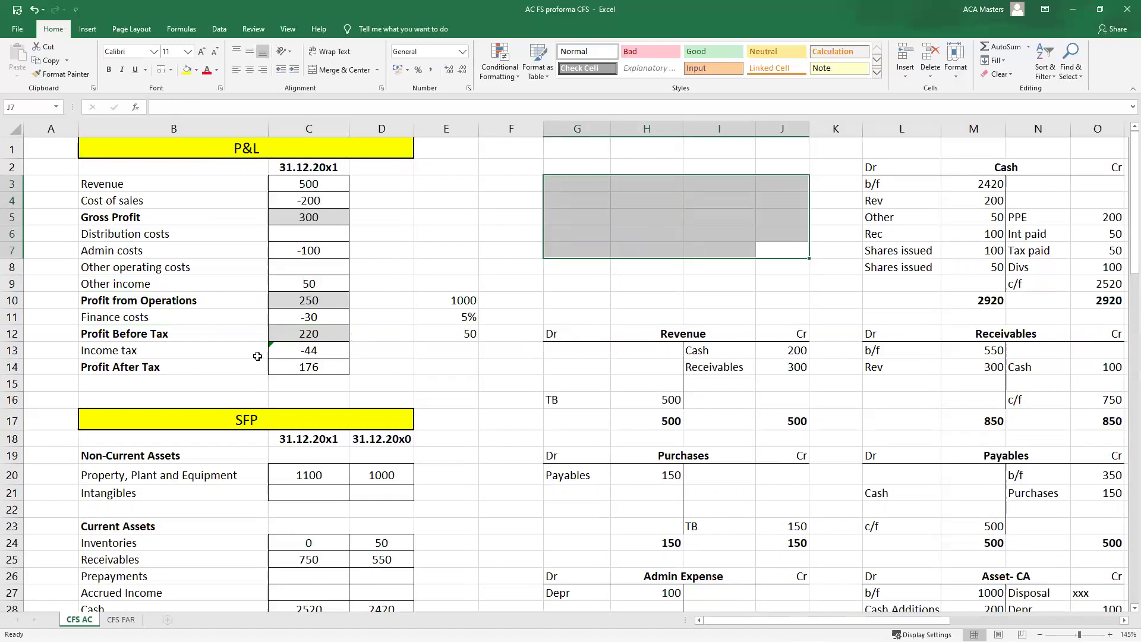
# - Check the P&L's Other income line against the SFP's current assets and current liabilities for any related receivable or deferred balance
pyautogui.moveTo(179, 285); pyautogui.dragTo(286, 277)
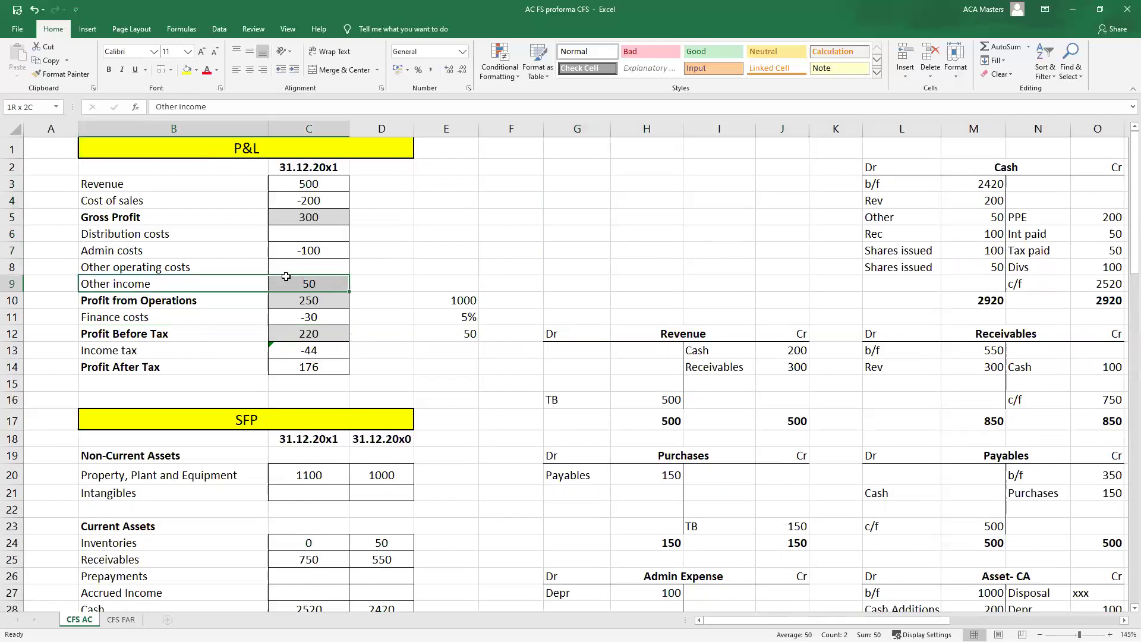
pyautogui.moveTo(286, 277); pyautogui.dragTo(286, 277)
pyautogui.scroll(-3, 221, 535)
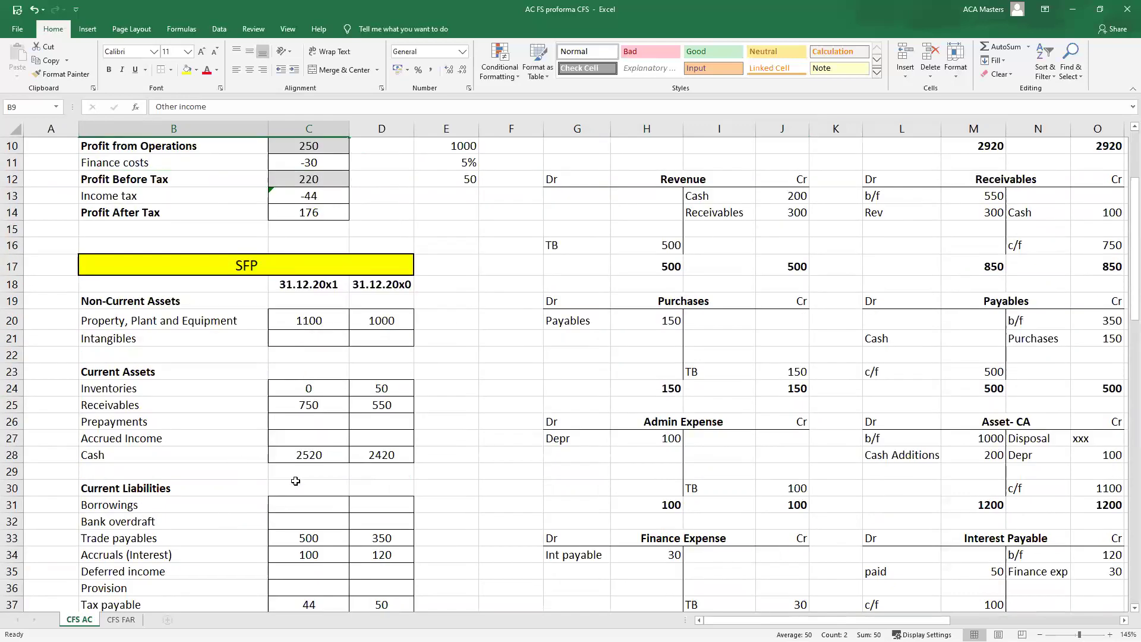
pyautogui.scroll(3, 304, 482)
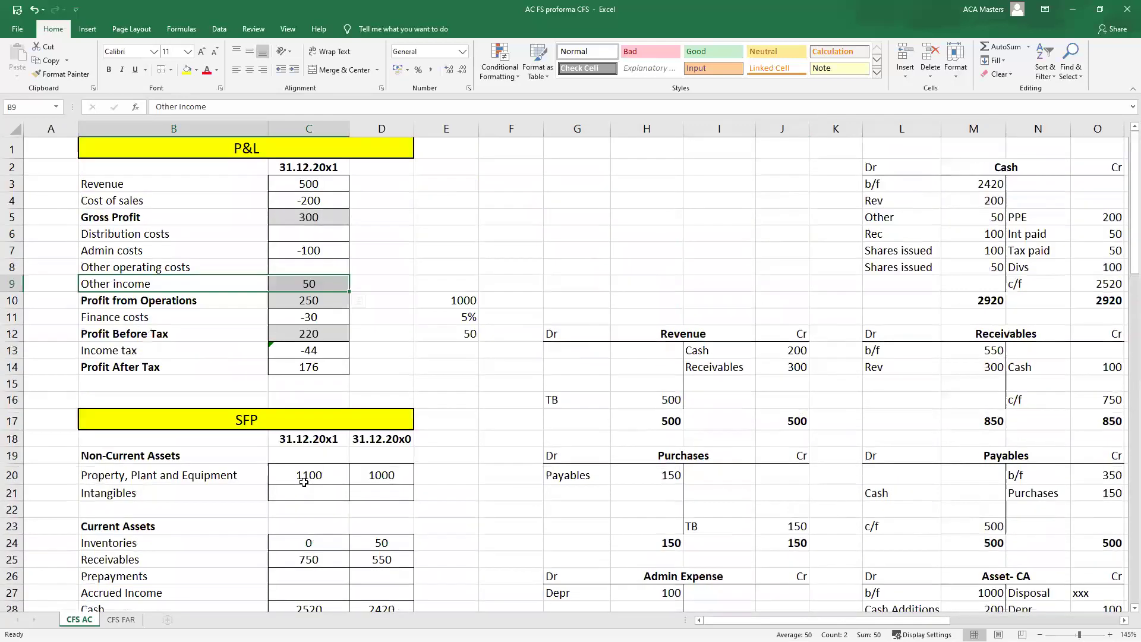
pyautogui.scroll(-5, 304, 482)
pyautogui.scroll(5, 310, 378)
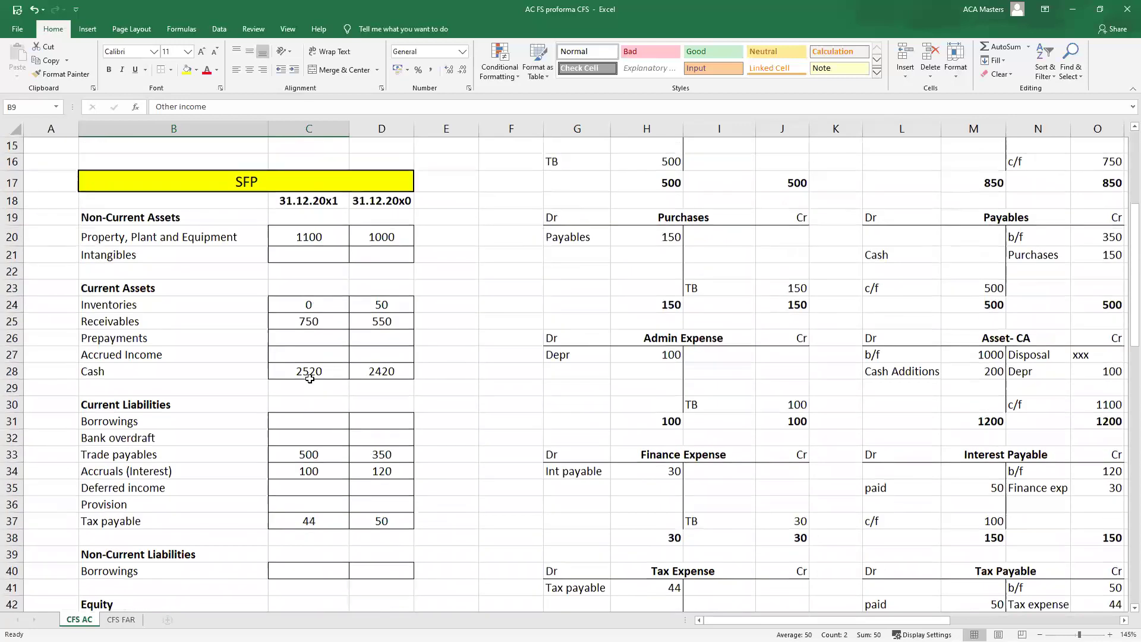
pyautogui.moveTo(274, 286)
pyautogui.mouseDown()
pyautogui.moveTo(357, 286)
pyautogui.moveTo(237, 286)
pyautogui.moveTo(286, 287)
pyautogui.mouseUp()
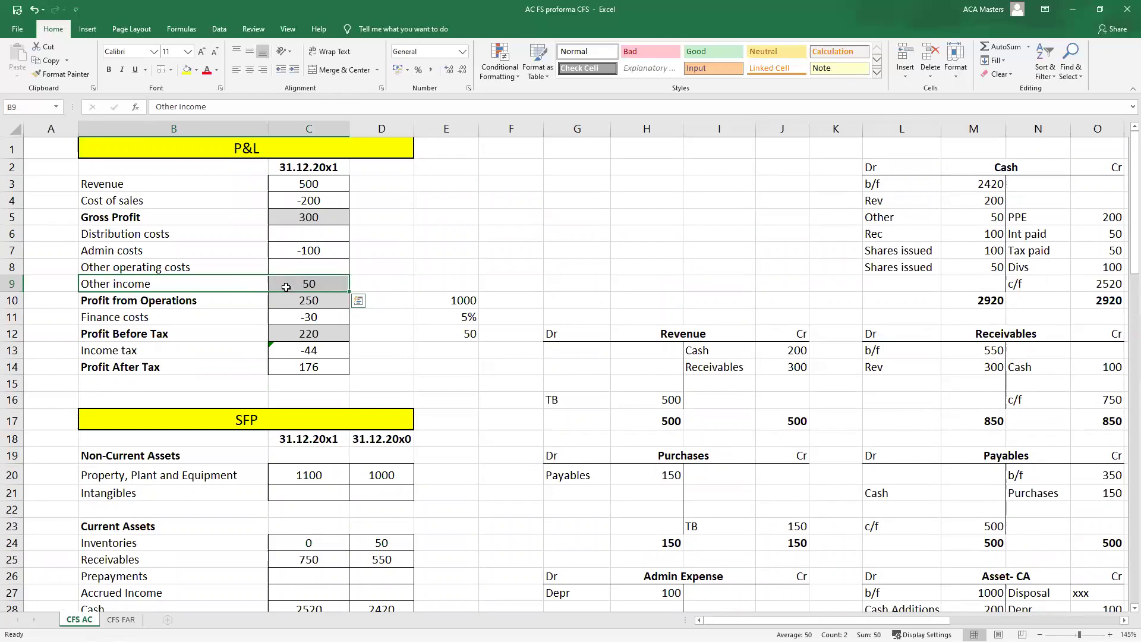
# - Link Interest received in investing activities (C68) to the Other income figure in the P&L (C9)
pyautogui.scroll(-7, 286, 287)
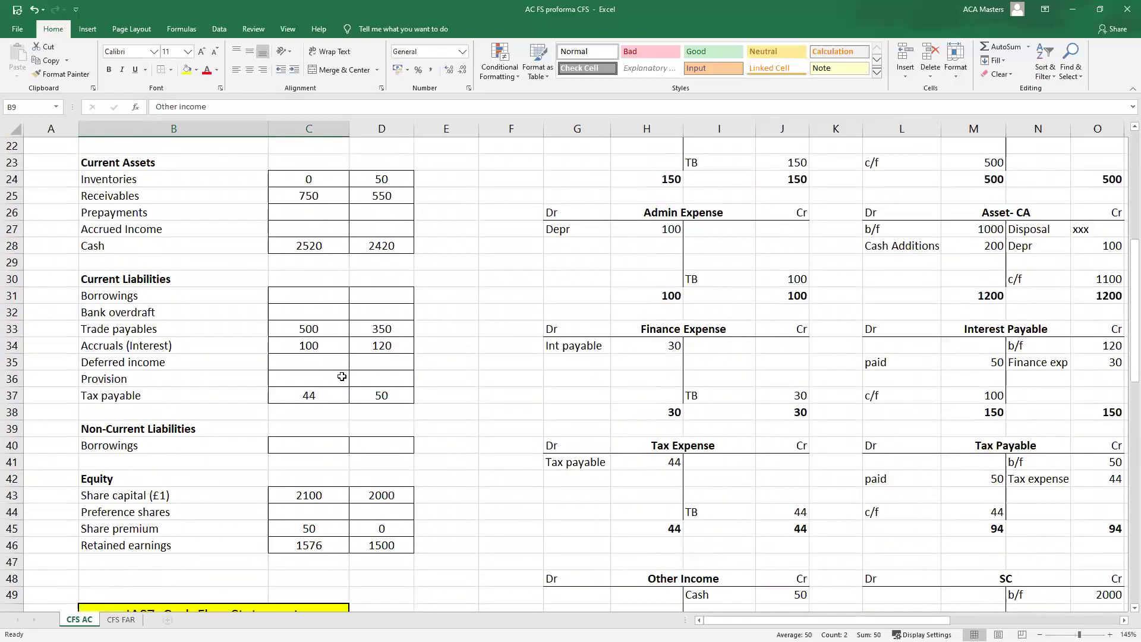
pyautogui.scroll(-11, 301, 478)
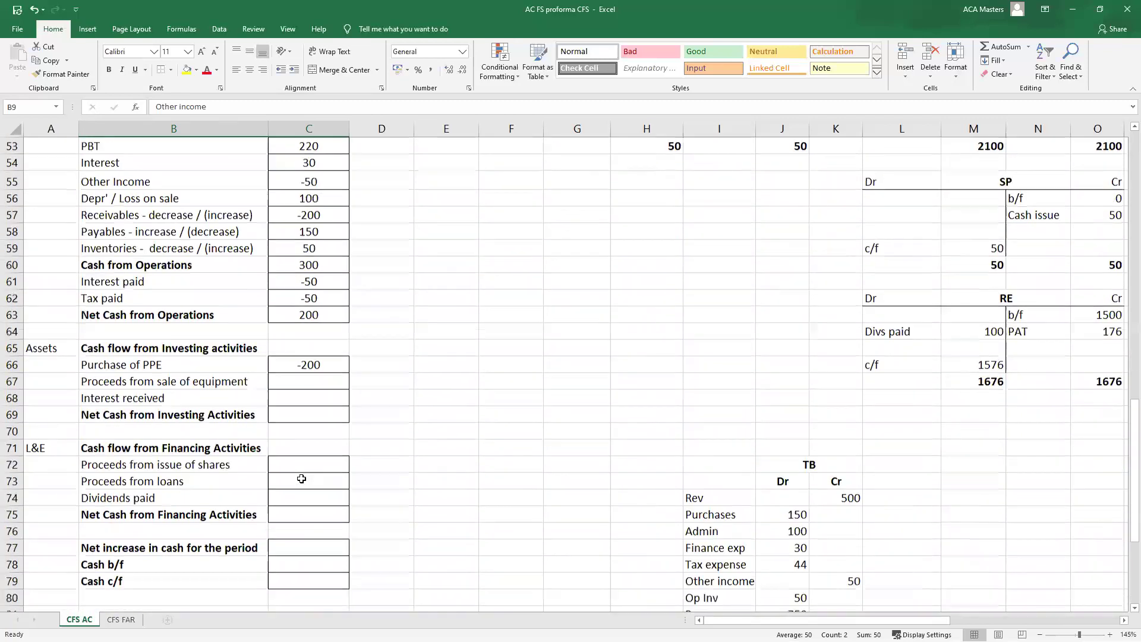
pyautogui.scroll(1, 301, 478)
pyautogui.click(307, 420)
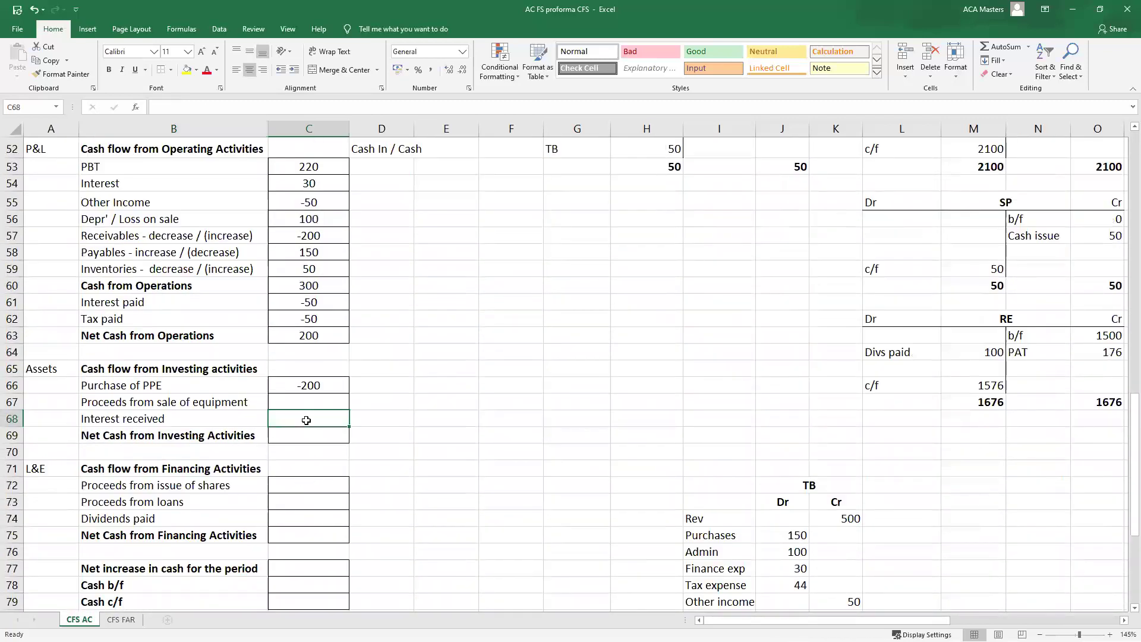
pyautogui.write('=')
pyautogui.scroll(17, 306, 420)
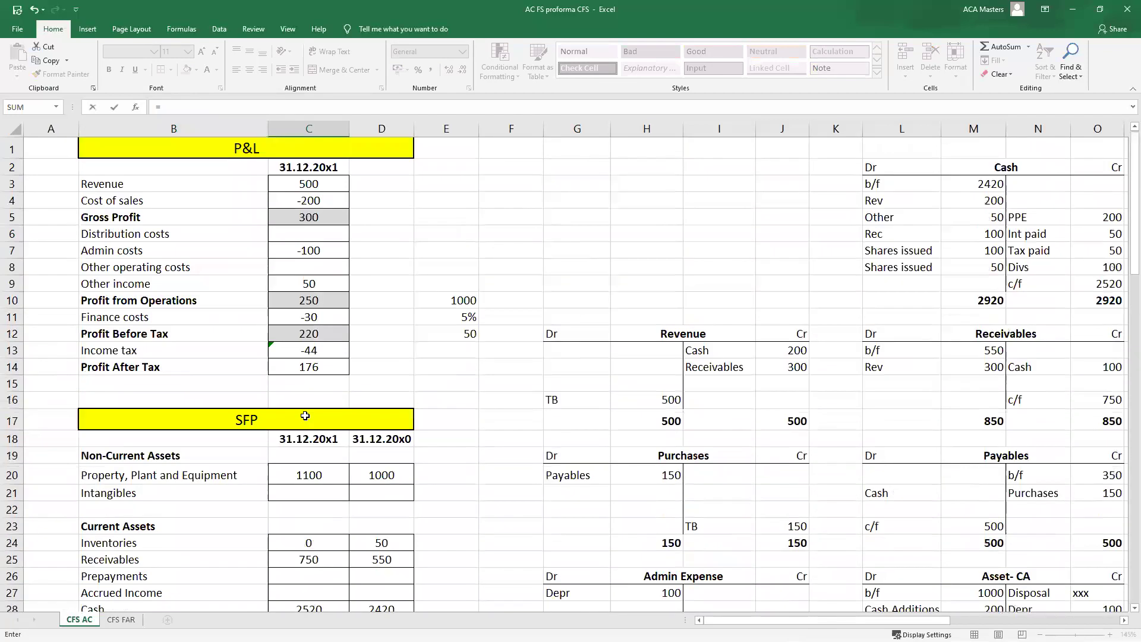
pyautogui.click(312, 288)
pyautogui.press('Return')
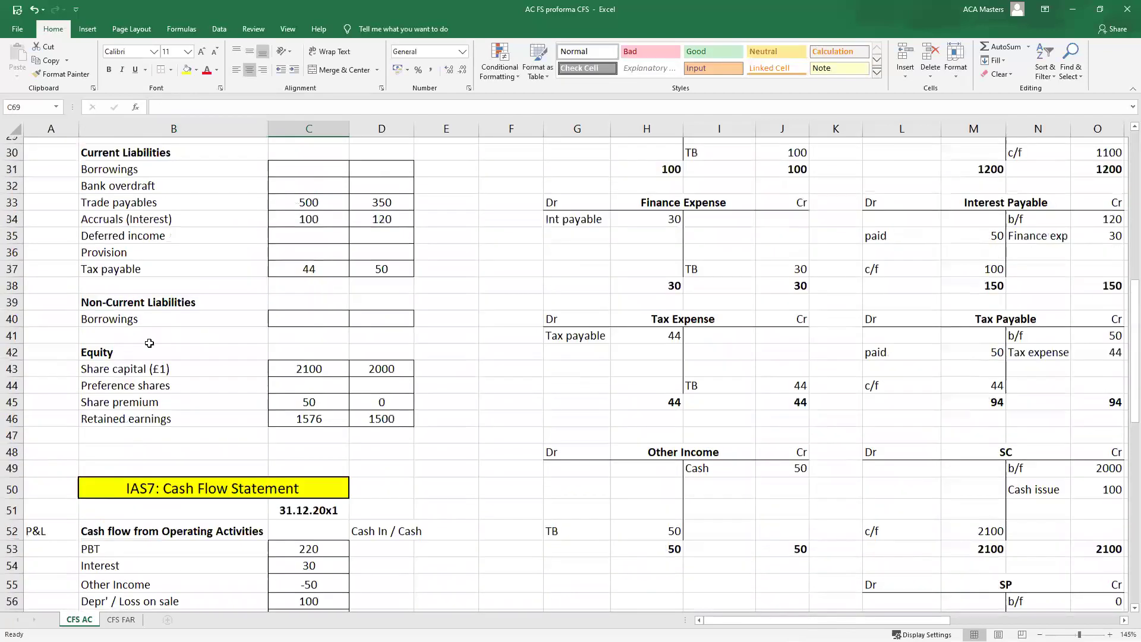
# - Total Net Cash from Investing Activities in C69 as the sum of C66:C68
pyautogui.scroll(14, 178, 349)
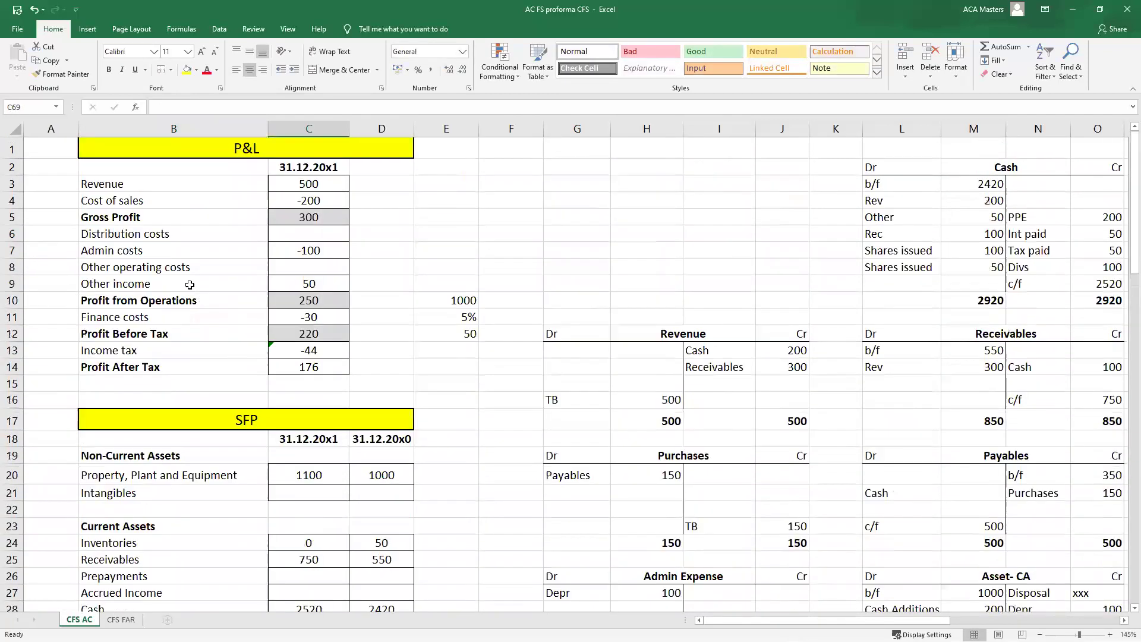
pyautogui.moveTo(190, 286); pyautogui.dragTo(290, 283)
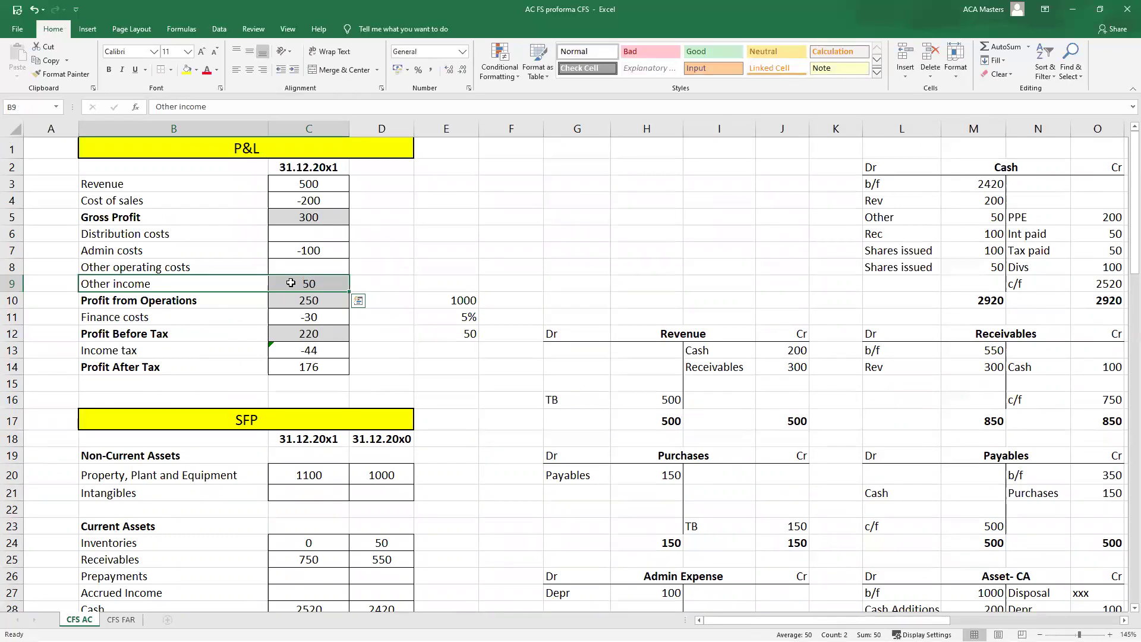
pyautogui.scroll(-10, 362, 368)
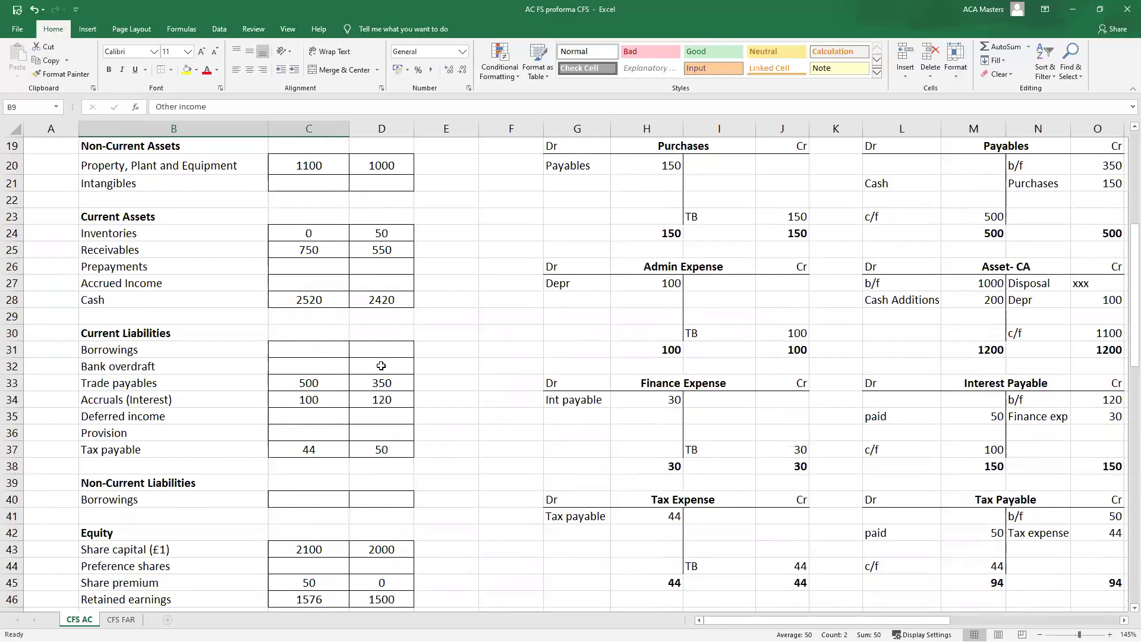
pyautogui.scroll(-8, 402, 457)
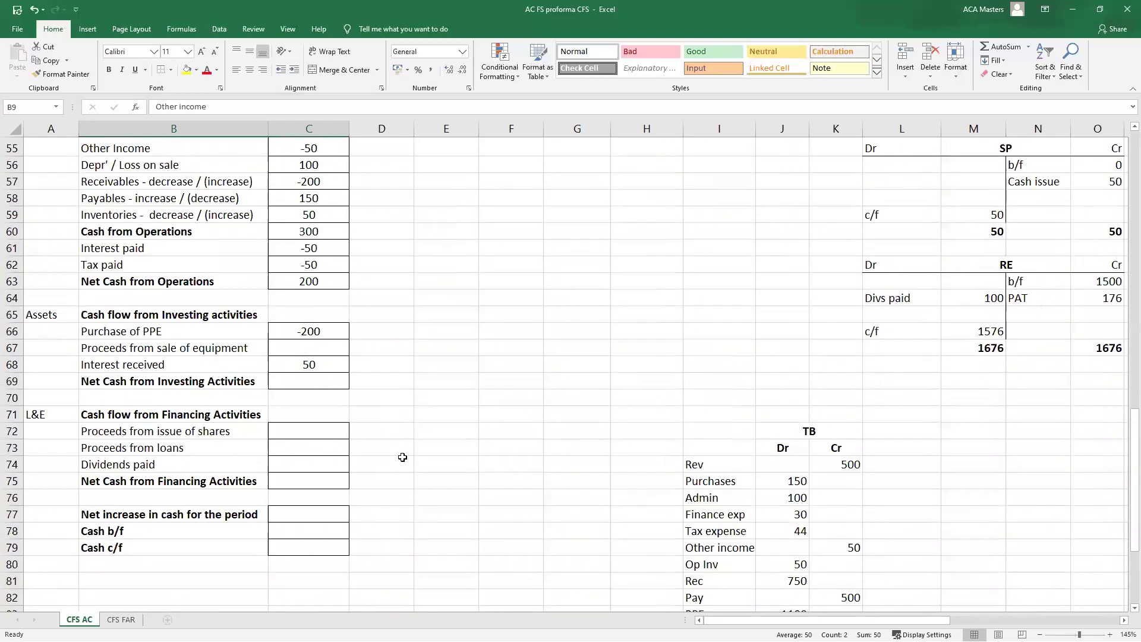
pyautogui.click(313, 383)
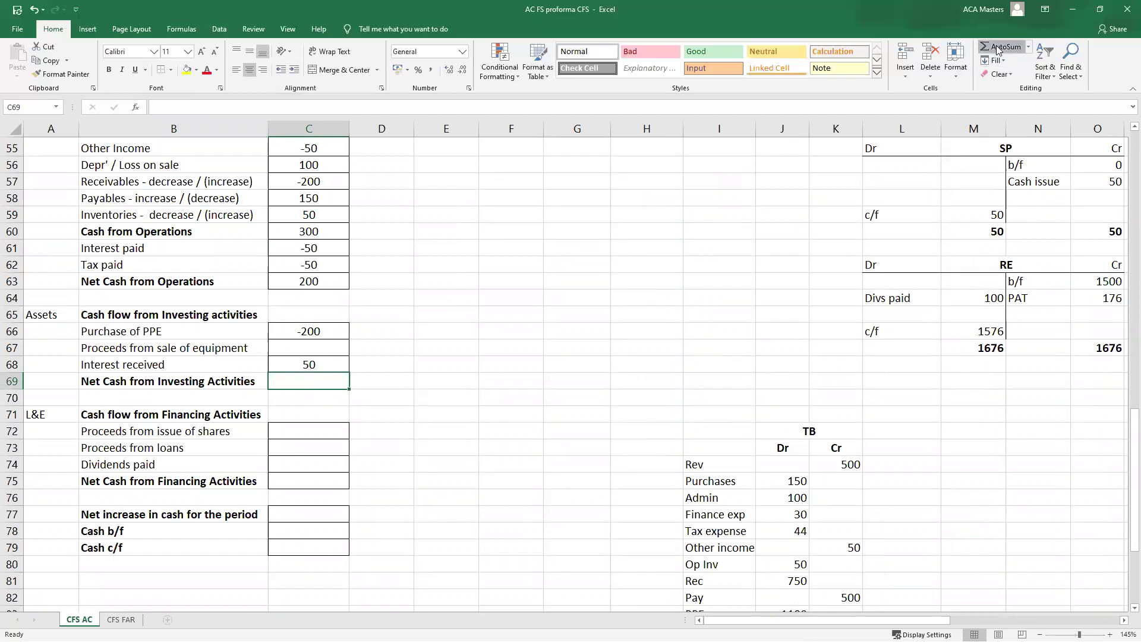
pyautogui.write('=SUM(')
pyautogui.press('Up')
pyautogui.moveTo(309, 339); pyautogui.dragTo(319, 362)
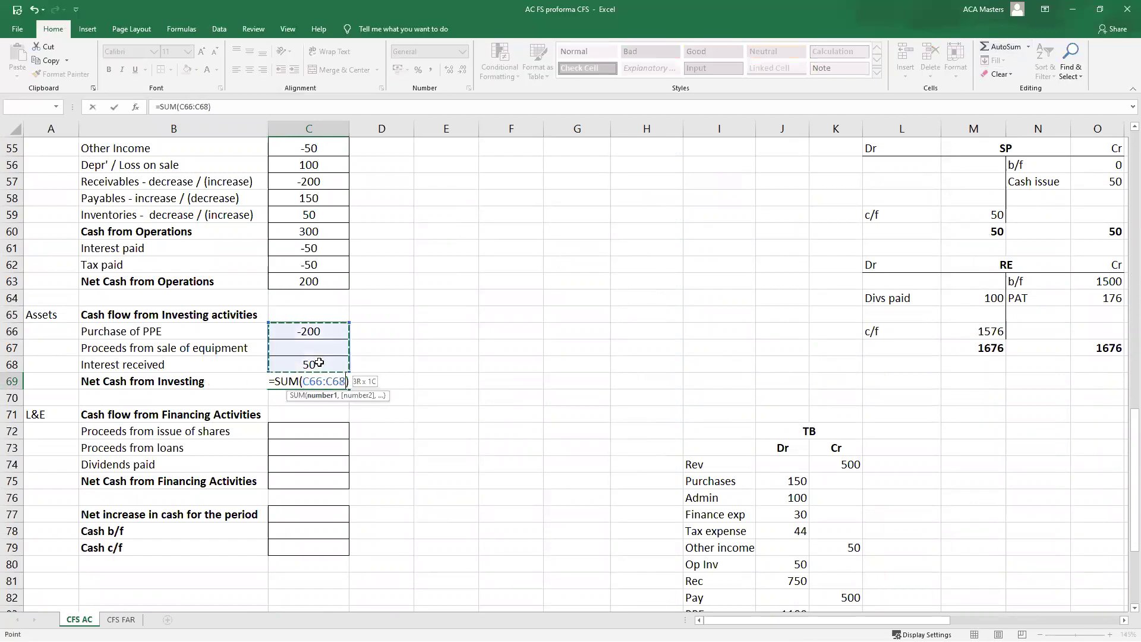
pyautogui.press('Return')
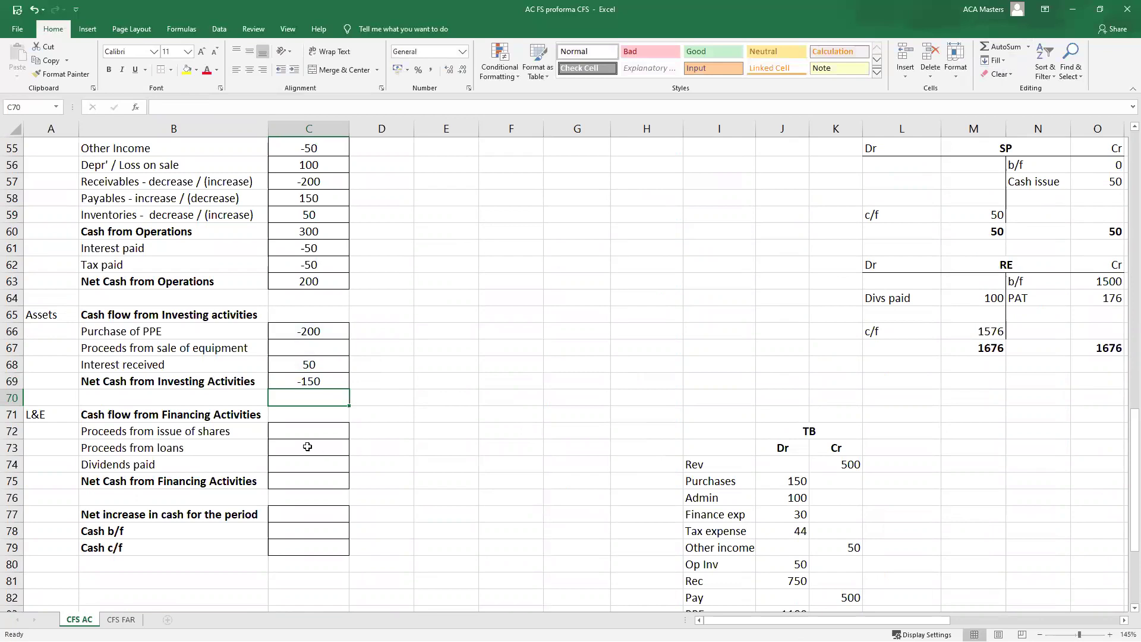
# - Review the empty financing activities section, then trace the P&L, Non-Current Assets, Current Assets and Current Liabilities sections already worked through
pyautogui.moveTo(53, 414); pyautogui.dragTo(330, 474)
pyautogui.scroll(13, 330, 474)
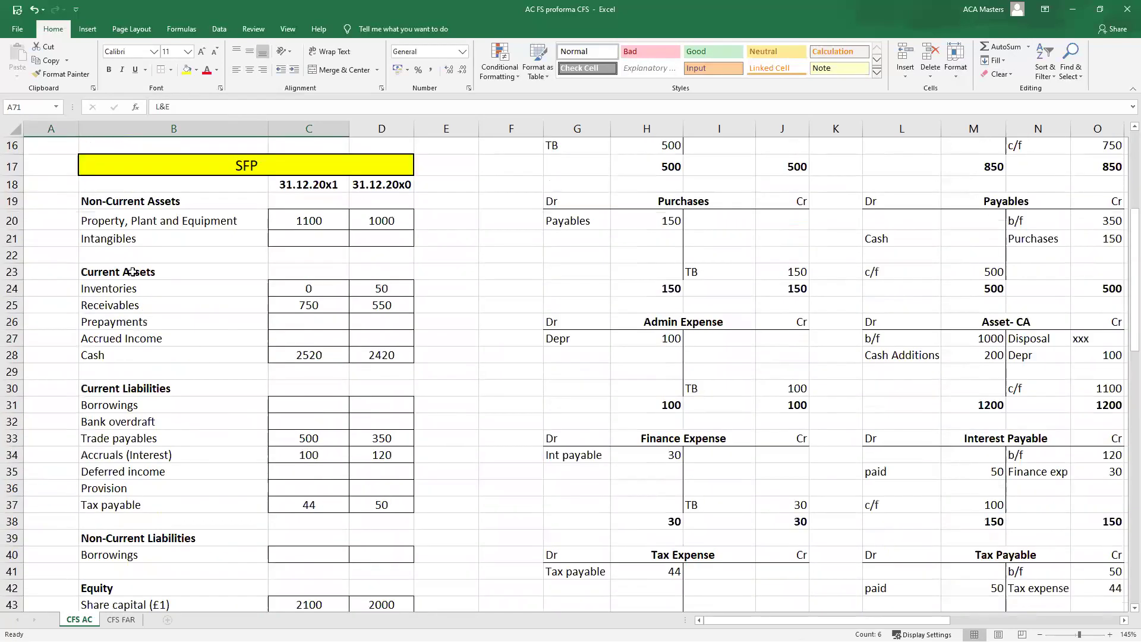
pyautogui.moveTo(45, 197); pyautogui.dragTo(389, 236)
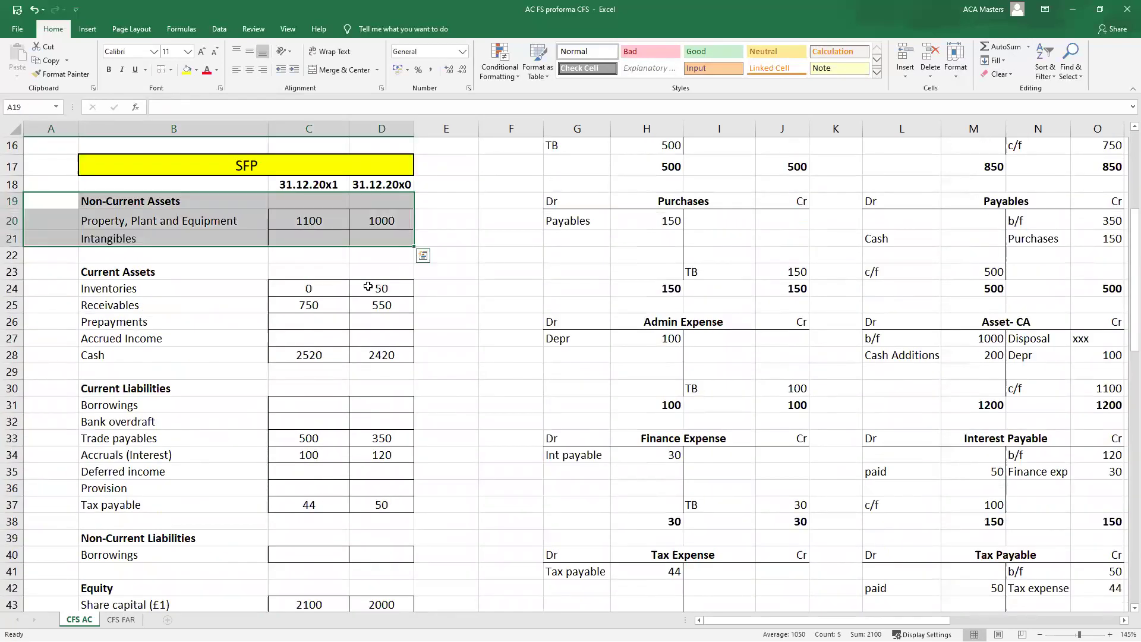
pyautogui.scroll(5, 368, 286)
pyautogui.moveTo(51, 167); pyautogui.dragTo(387, 386)
pyautogui.moveTo(57, 334); pyautogui.dragTo(321, 184)
pyautogui.scroll(-6, 374, 456)
pyautogui.moveTo(190, 215); pyautogui.dragTo(372, 301)
pyautogui.moveTo(217, 340); pyautogui.dragTo(385, 446)
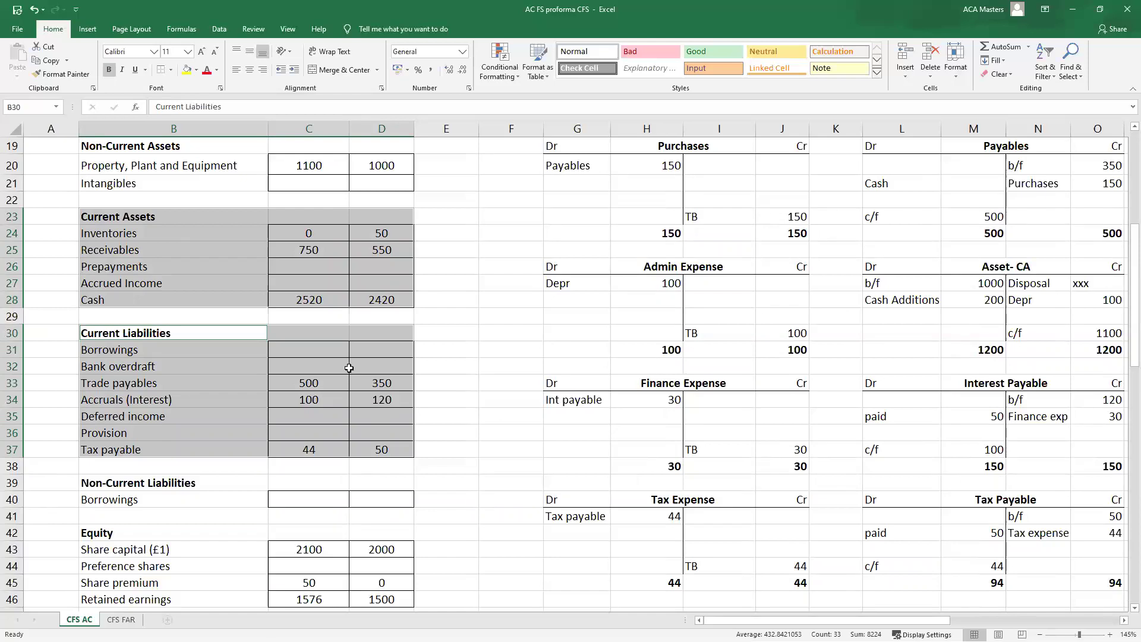
pyautogui.scroll(1, 348, 367)
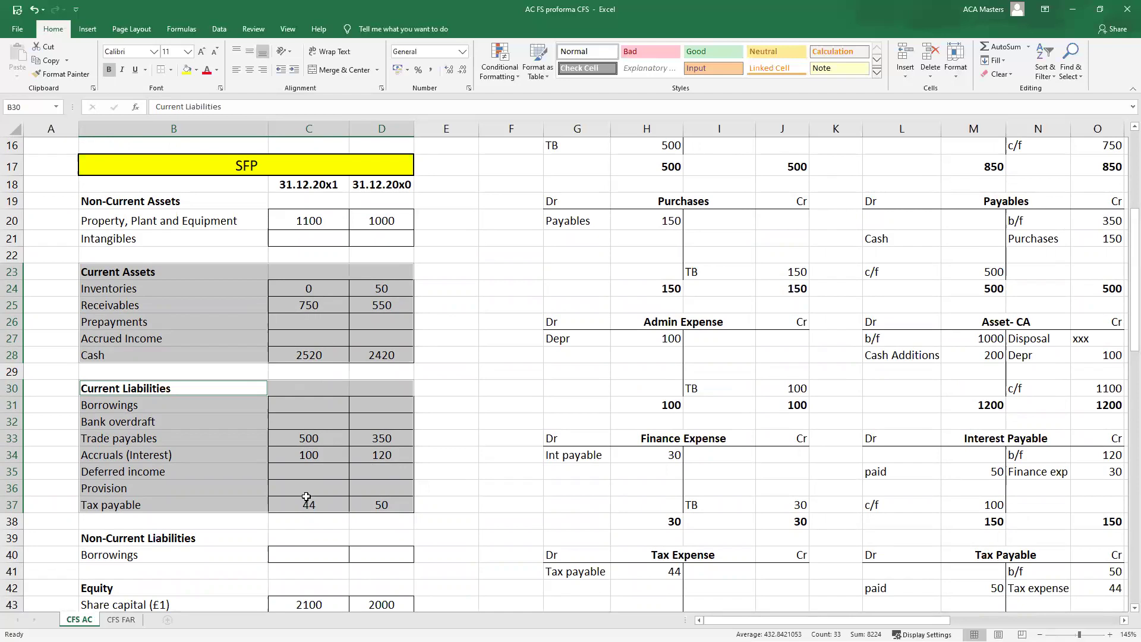
pyautogui.moveTo(207, 209); pyautogui.dragTo(380, 239)
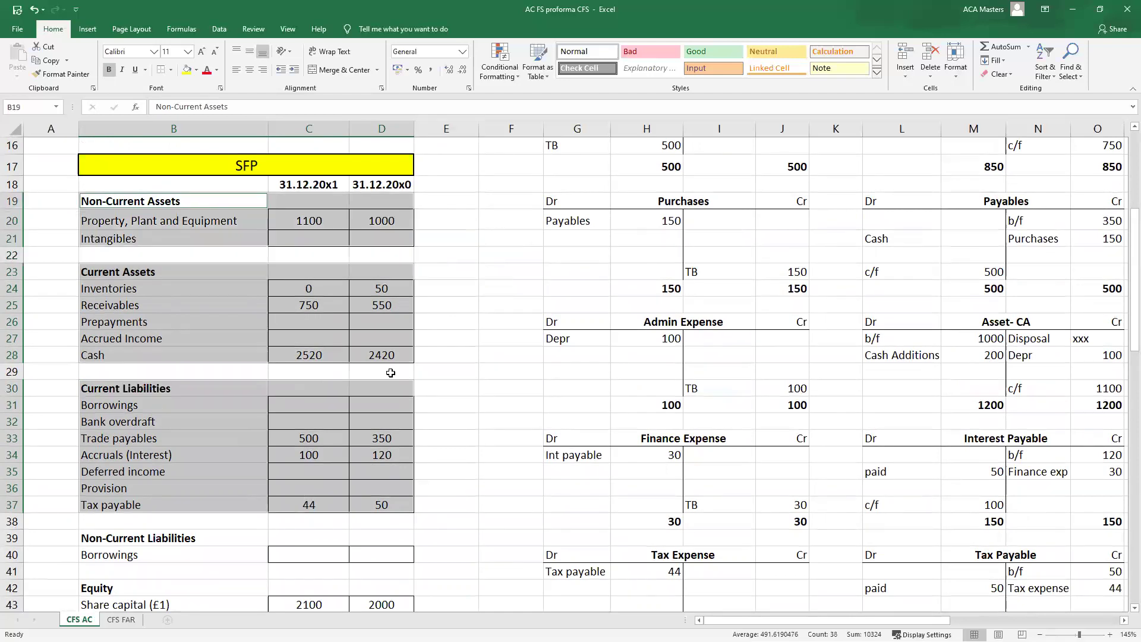
# - Compare the SFP's Non-Current Liabilities and Equity sections with the Financing guidance on the Cash Flows – Exam Technique slide
pyautogui.scroll(-3, 390, 373)
pyautogui.scroll(-2, 391, 372)
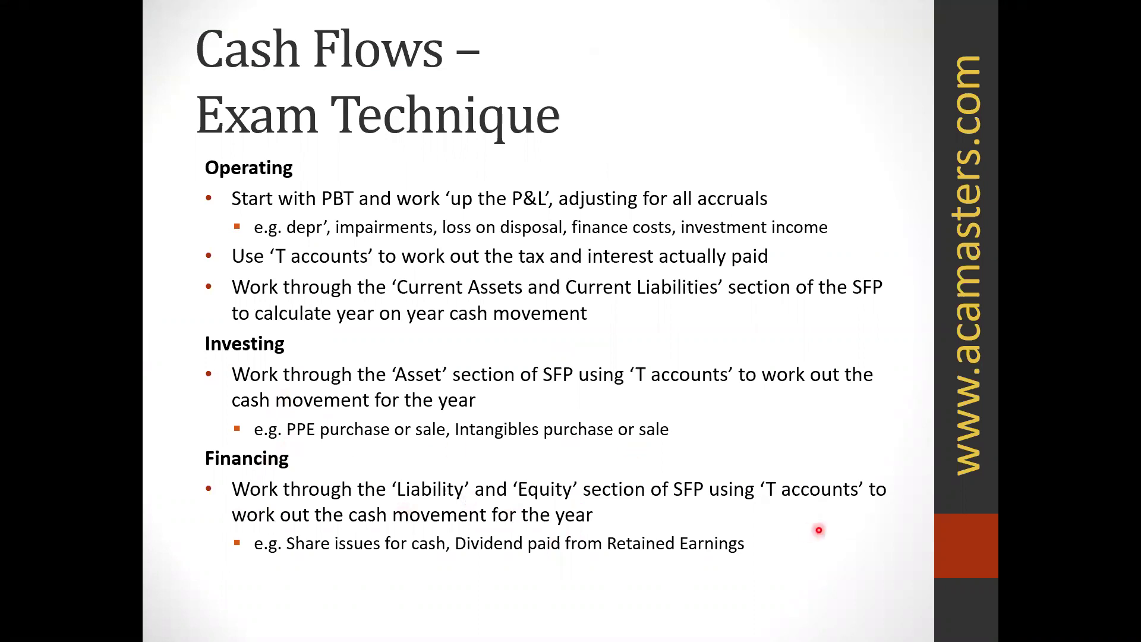
pyautogui.hotkey('alt', 'Tab')
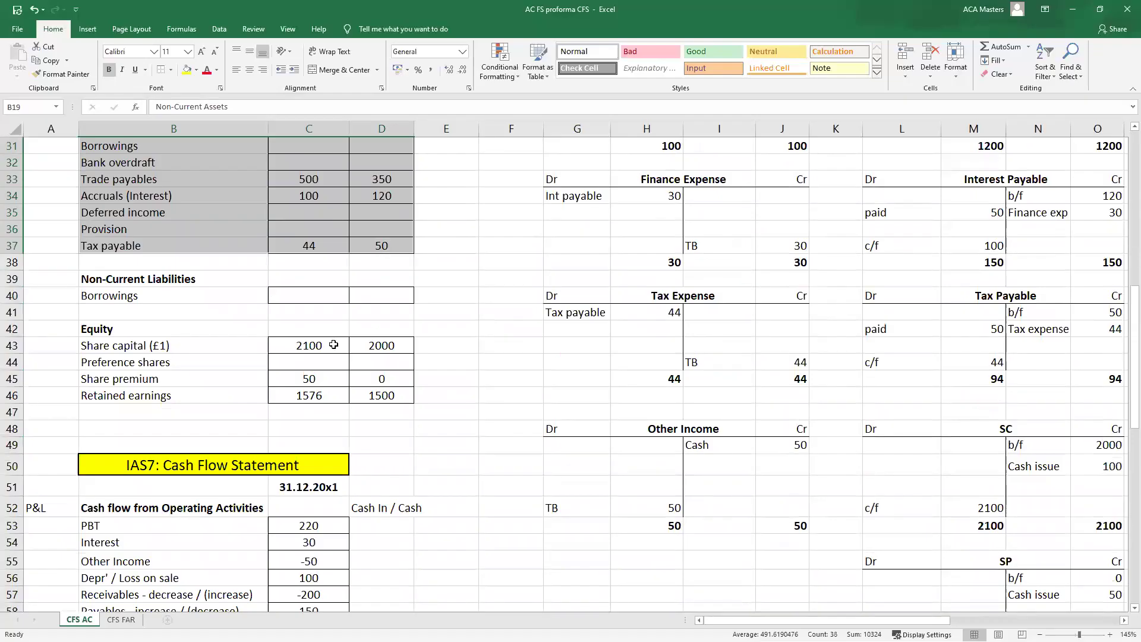
pyautogui.hotkey('alt', 'Tab')
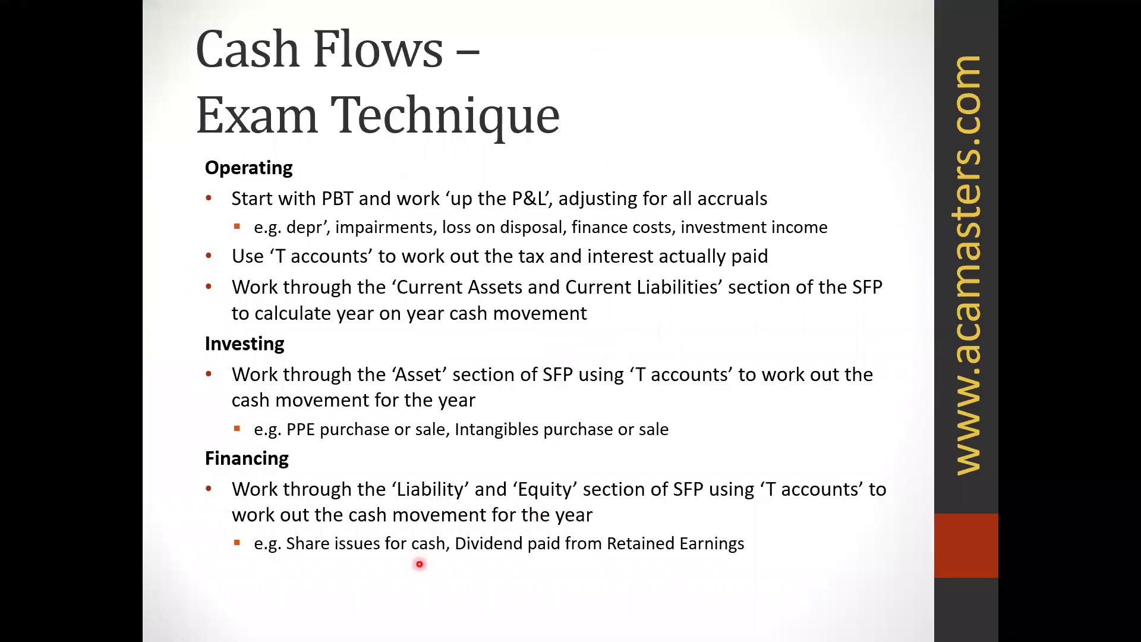
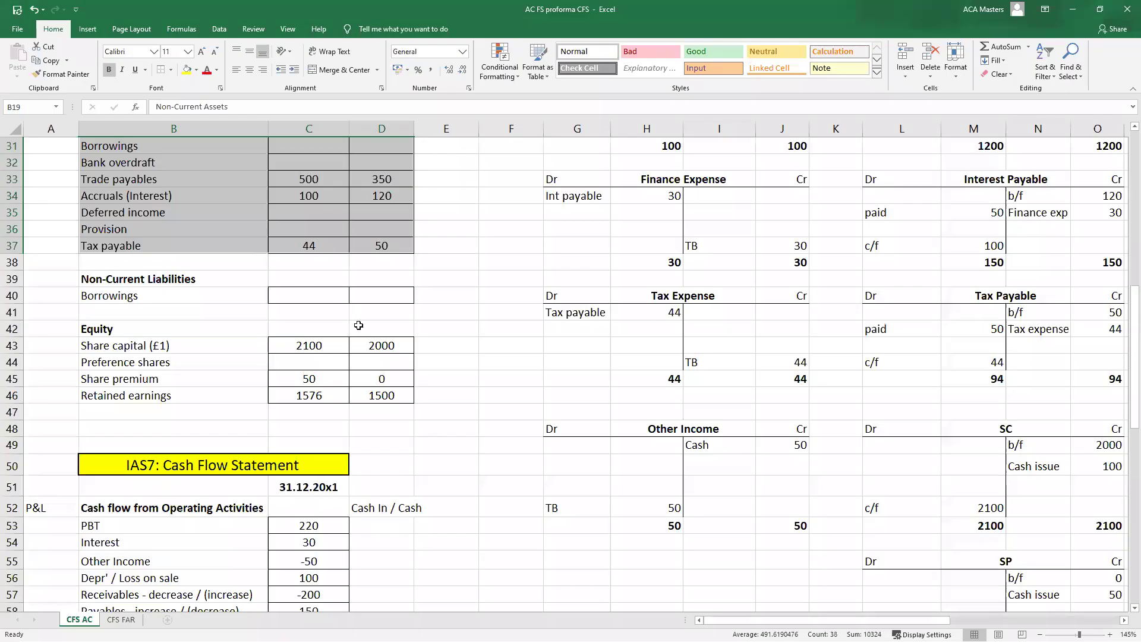
# - Back in the Excel workbook, relate the Borrowings line under Non-Current Liabilities to Proceeds from loans in financing activities
pyautogui.moveTo(238, 280); pyautogui.dragTo(392, 296)
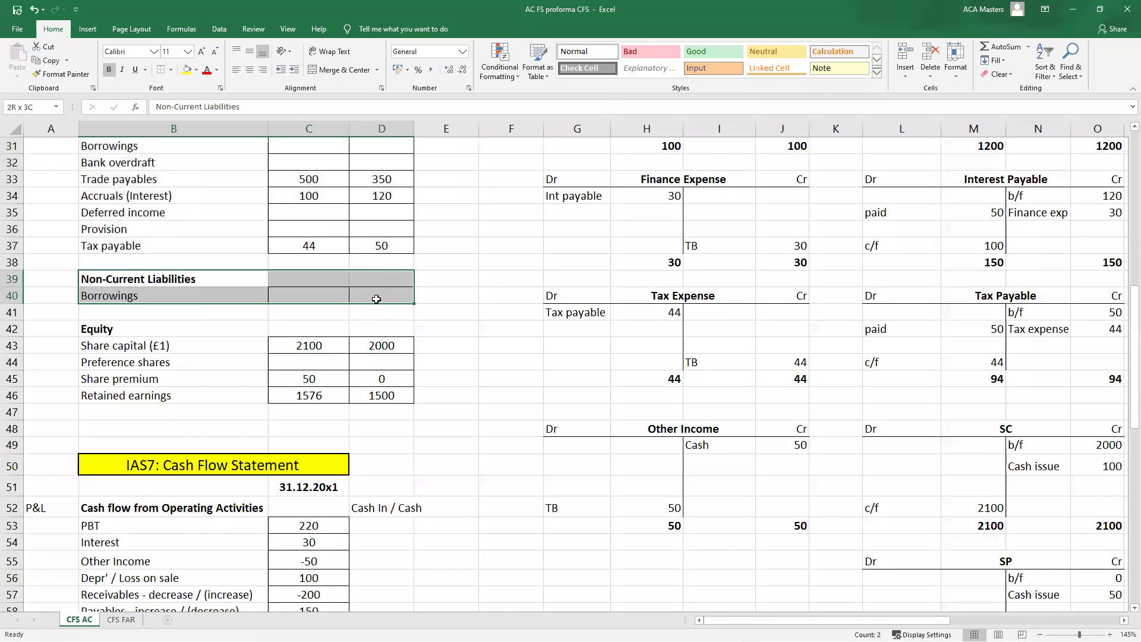
pyautogui.click(398, 297)
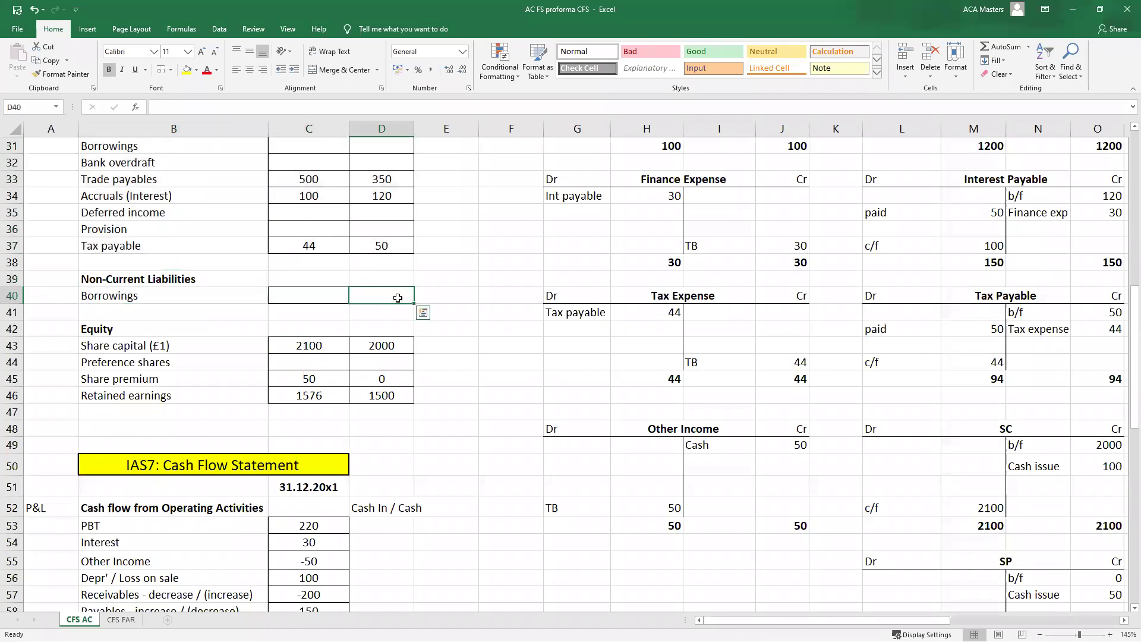
pyautogui.moveTo(341, 295); pyautogui.dragTo(390, 296)
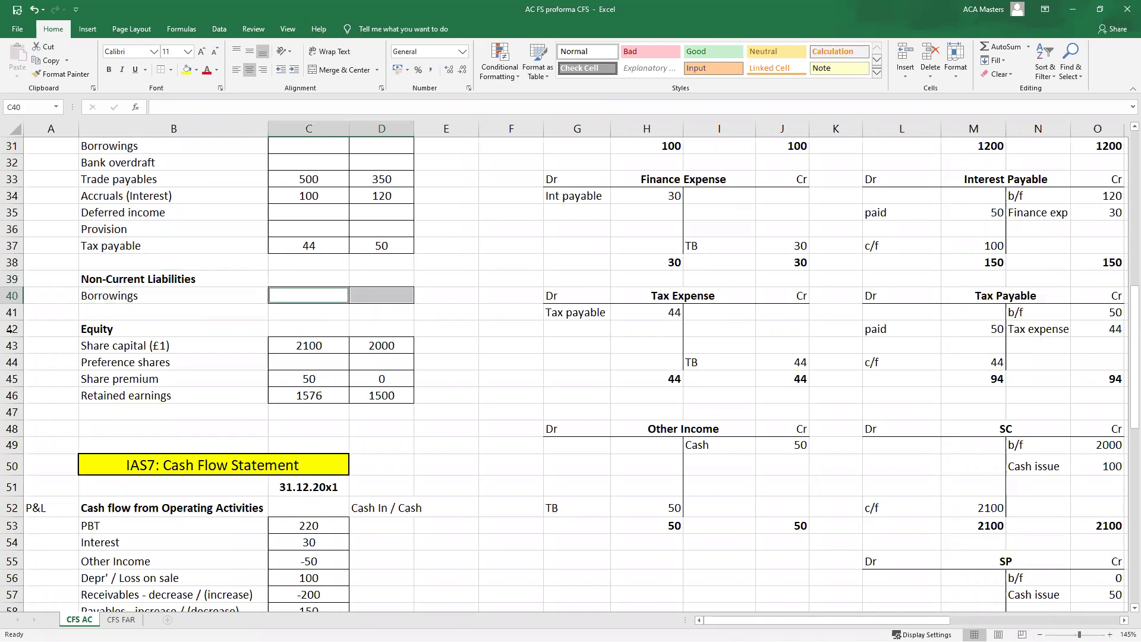
pyautogui.scroll(-9, 349, 435)
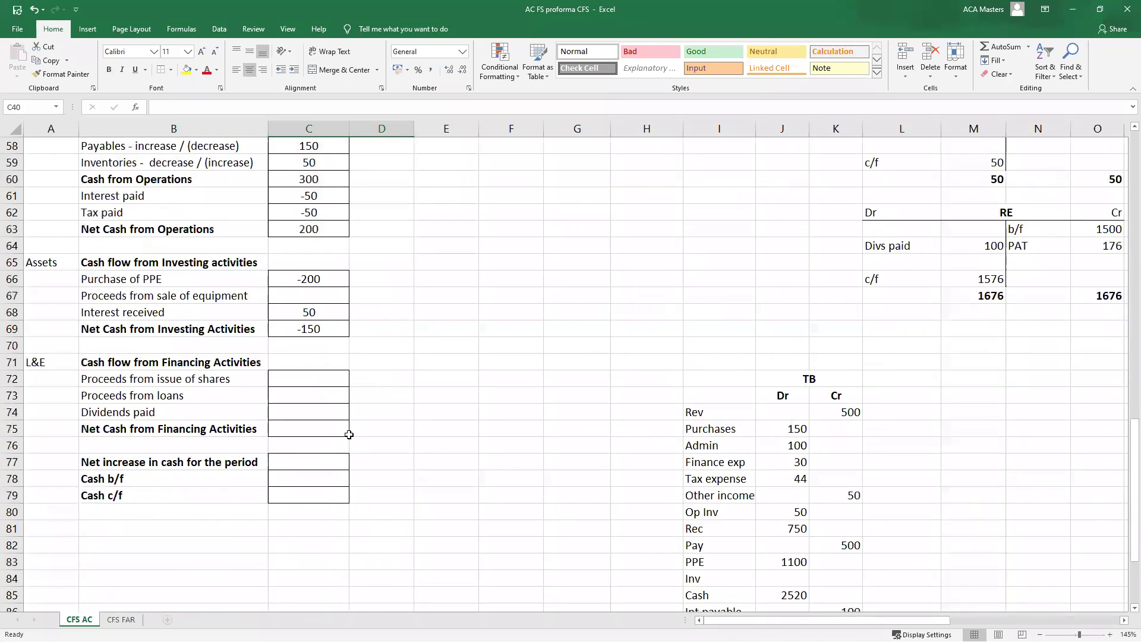
pyautogui.click(217, 392)
pyautogui.moveTo(217, 392); pyautogui.dragTo(267, 394)
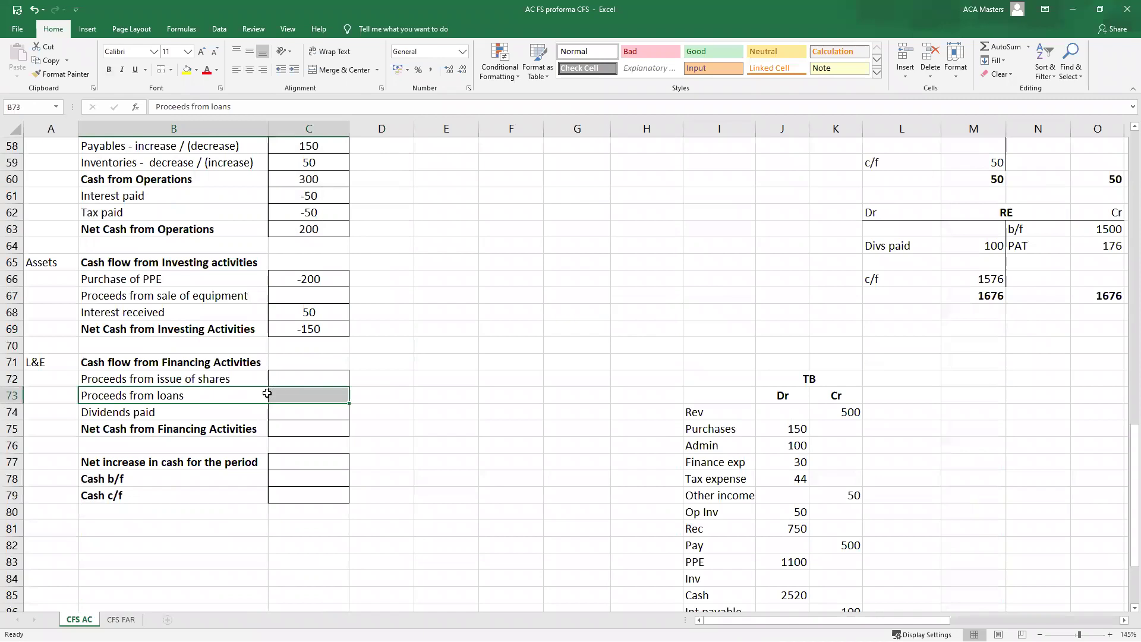
pyautogui.scroll(13, 267, 393)
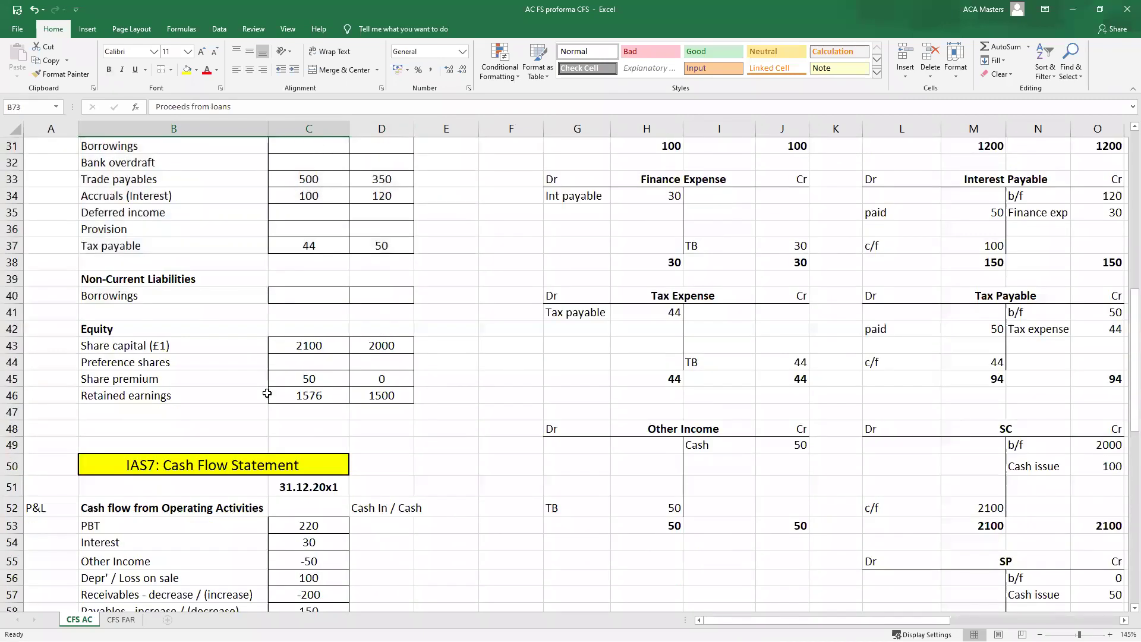
pyautogui.click(320, 498)
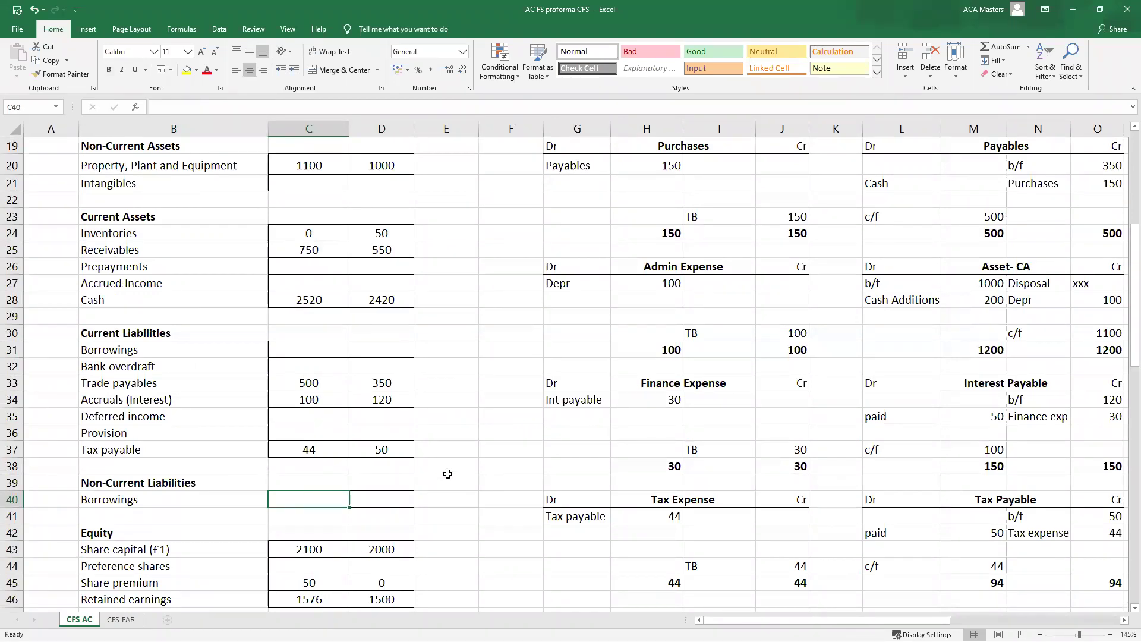
# - Examine the Share capital (£1) line in the SFP's Equity section, comparing the 31.12.20x1 and 31.12.20x0 balances
pyautogui.scroll(-4, 448, 474)
pyautogui.moveTo(195, 336); pyautogui.dragTo(389, 350)
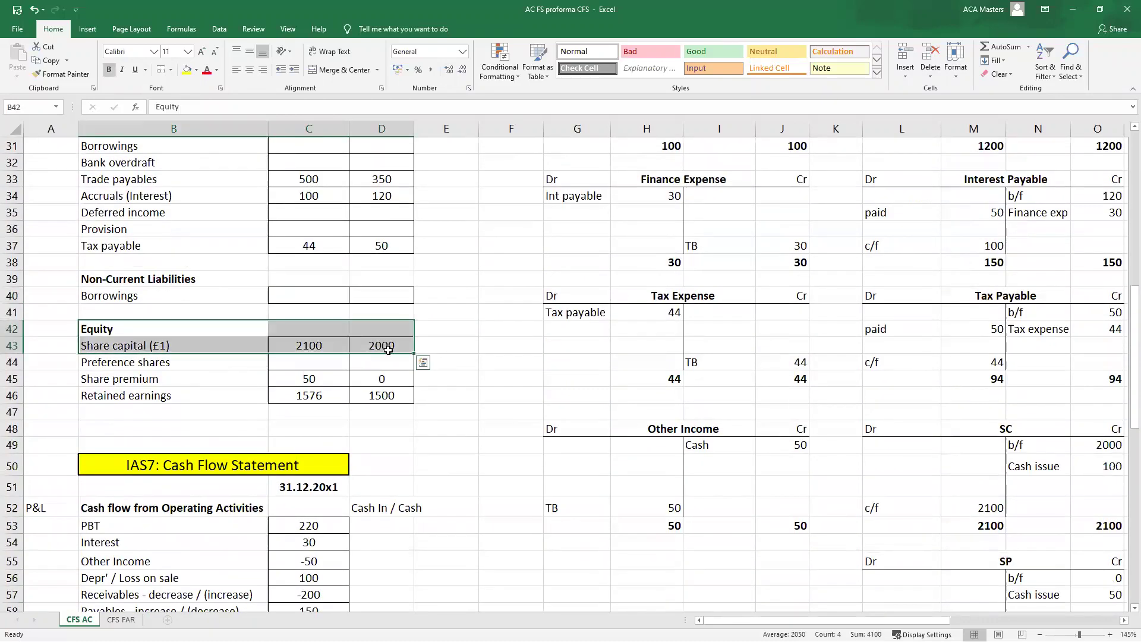
pyautogui.click(388, 350)
pyautogui.click(315, 338)
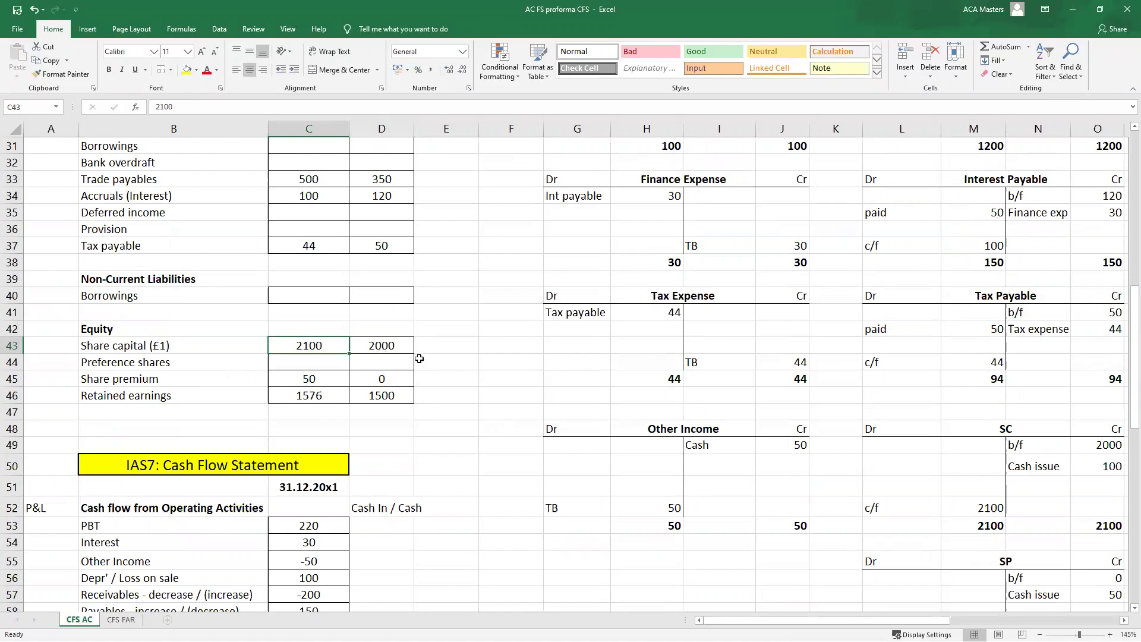
pyautogui.click(399, 347)
pyautogui.click(346, 346)
pyautogui.click(394, 349)
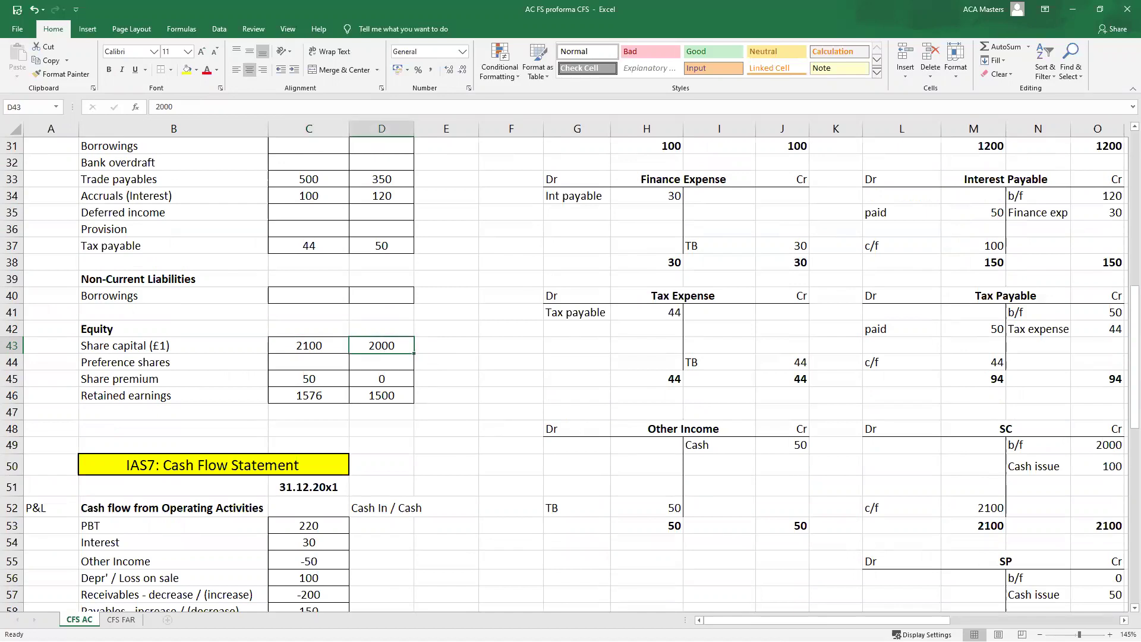
# - Trace the b/f, c/f and Cash issue entries in the SC T account
pyautogui.hscroll(3, 1090, 540)
pyautogui.moveTo(776, 443); pyautogui.dragTo(856, 446)
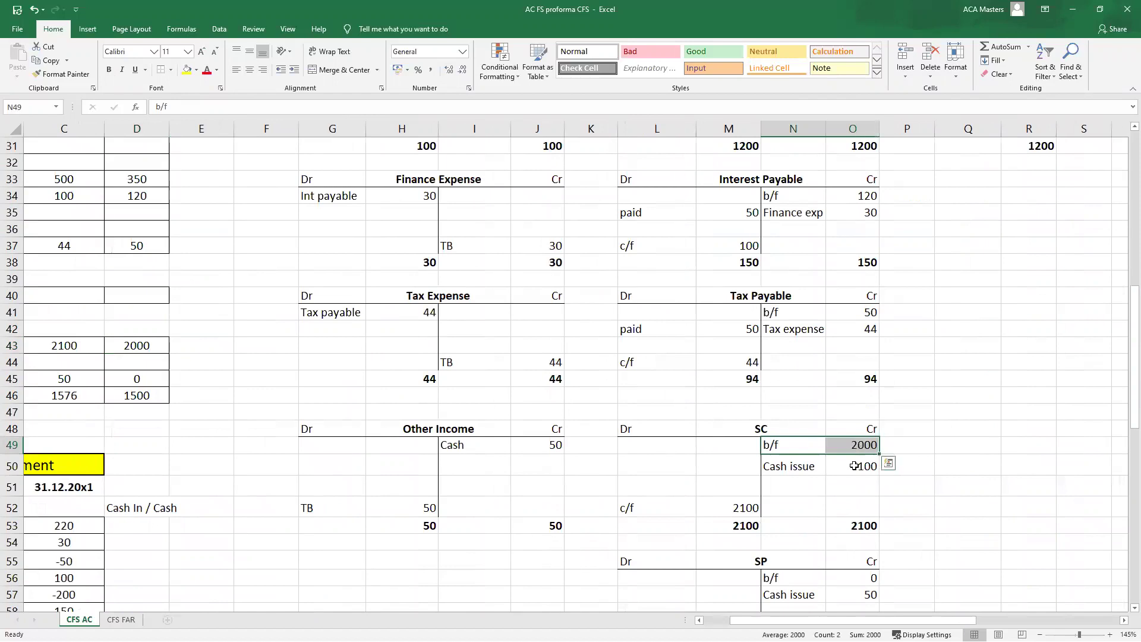
pyautogui.keyDown('ctrl'); pyautogui.moveTo(683, 507); pyautogui.dragTo(729, 502); pyautogui.keyUp('ctrl')
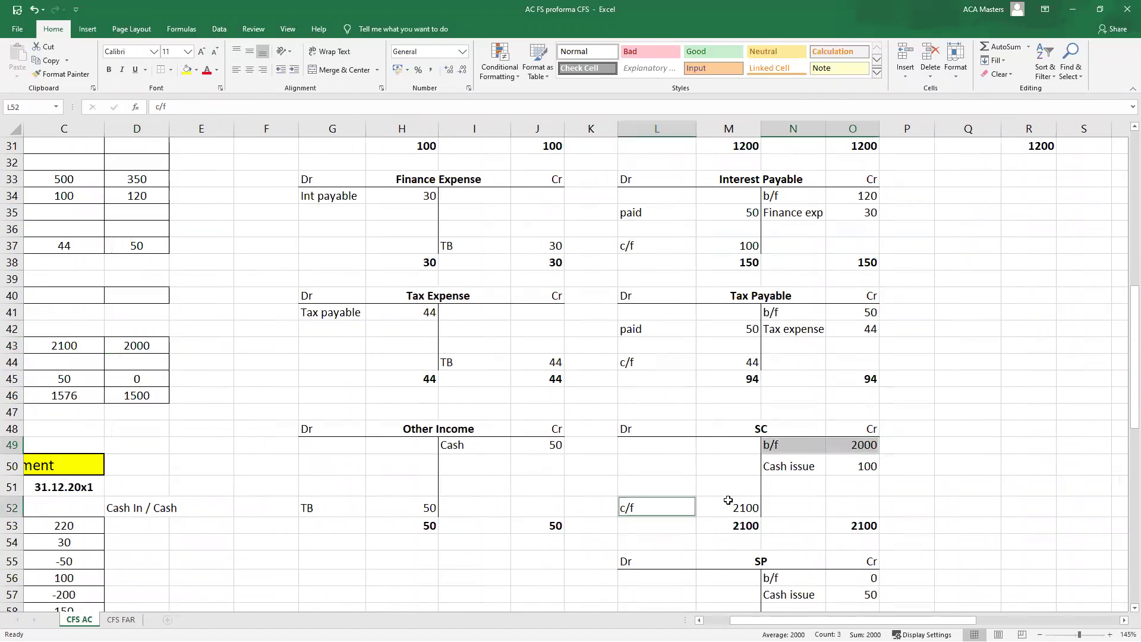
pyautogui.keyDown('ctrl'); pyautogui.moveTo(797, 466); pyautogui.dragTo(862, 469); pyautogui.keyUp('ctrl')
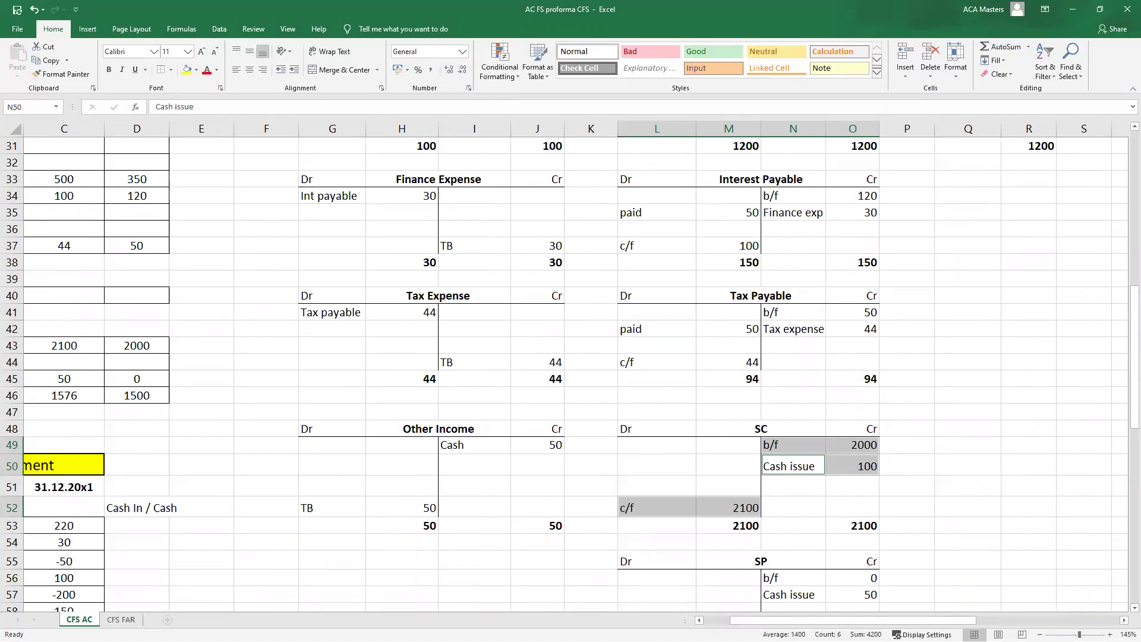
# - Compare the Share capital and Share premium lines across both year-ends in the SFP's Equity section
pyautogui.hscroll(-3, 359, 411)
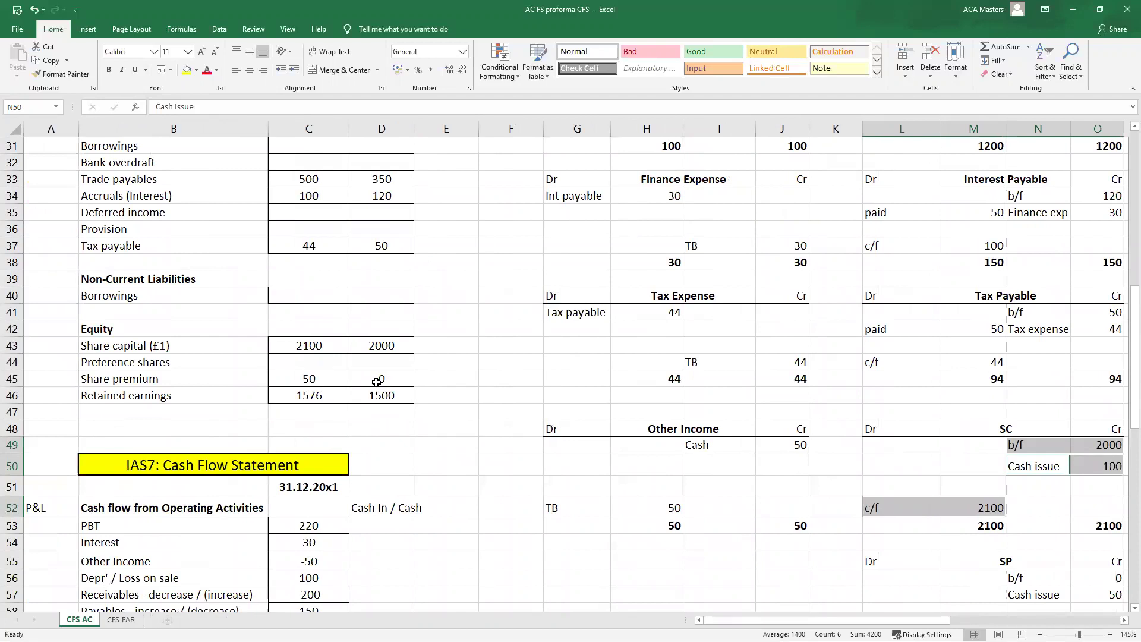
pyautogui.keyDown('ctrl'); pyautogui.moveTo(377, 382); pyautogui.dragTo(315, 380); pyautogui.keyUp('ctrl')
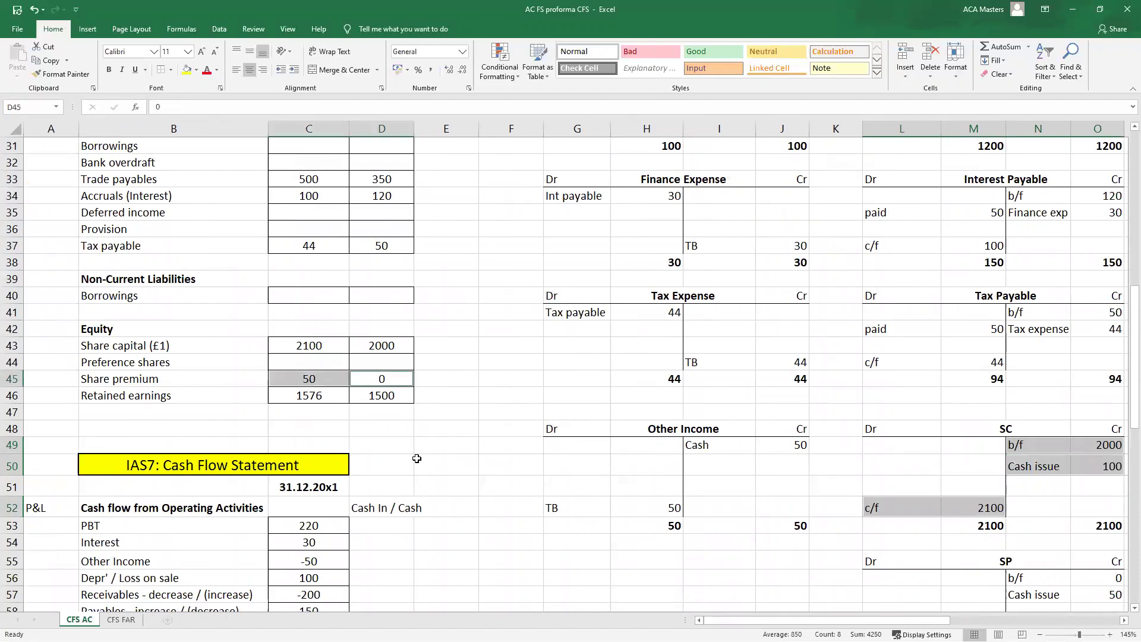
pyautogui.moveTo(370, 344); pyautogui.dragTo(309, 345)
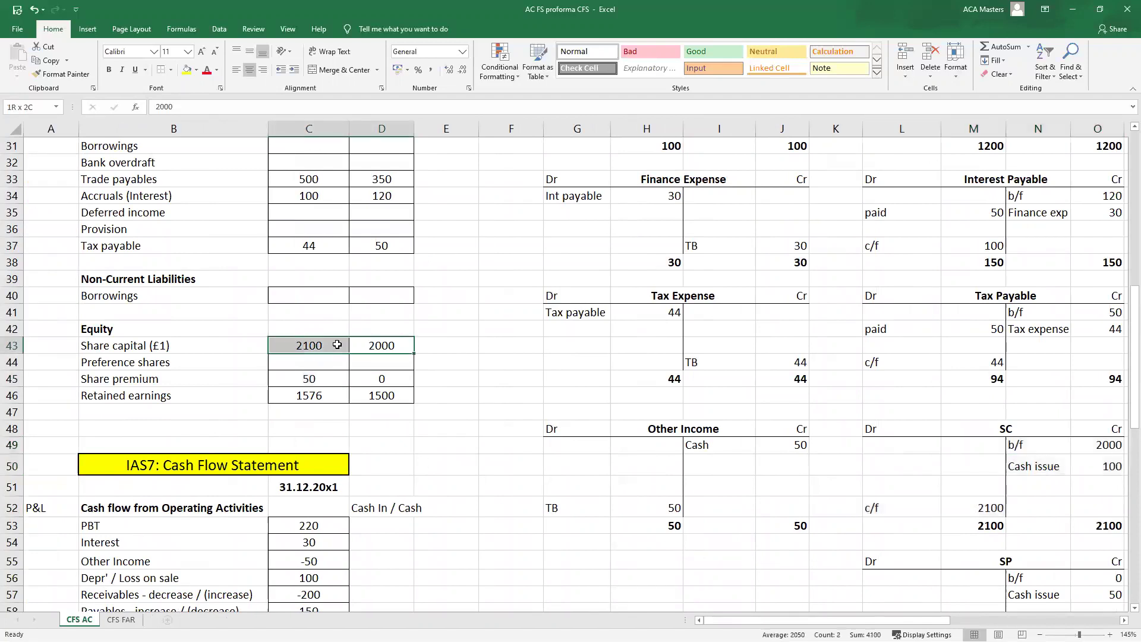
pyautogui.keyDown('ctrl'); pyautogui.moveTo(393, 374); pyautogui.dragTo(309, 379); pyautogui.keyUp('ctrl')
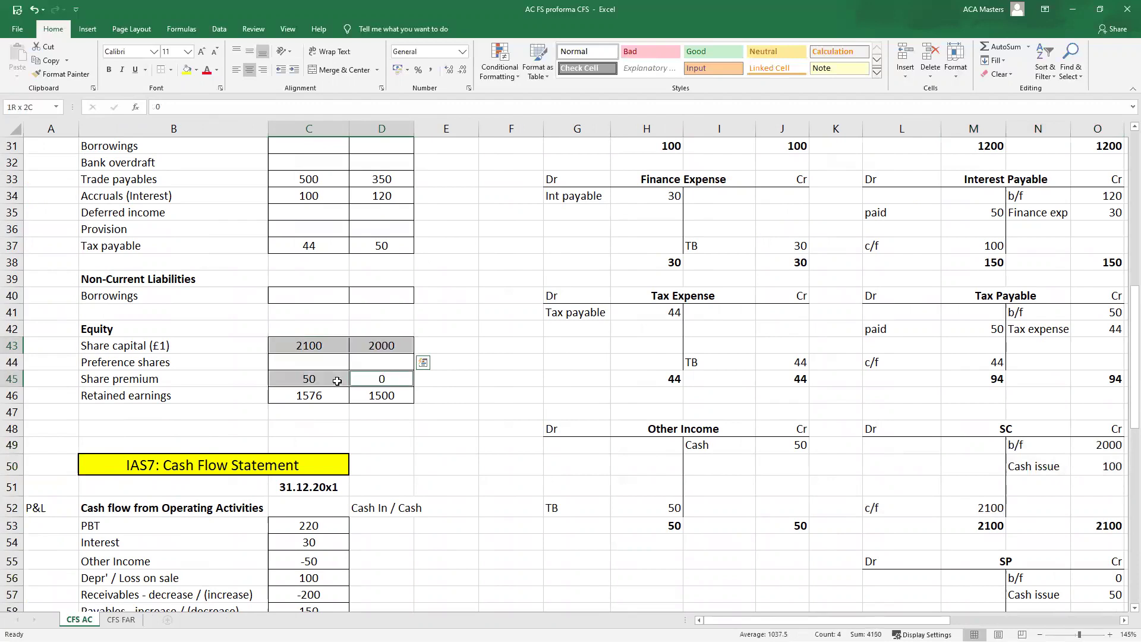
pyautogui.moveTo(351, 344); pyautogui.dragTo(237, 352)
pyautogui.keyDown('ctrl'); pyautogui.moveTo(374, 381); pyautogui.dragTo(252, 377); pyautogui.keyUp('ctrl')
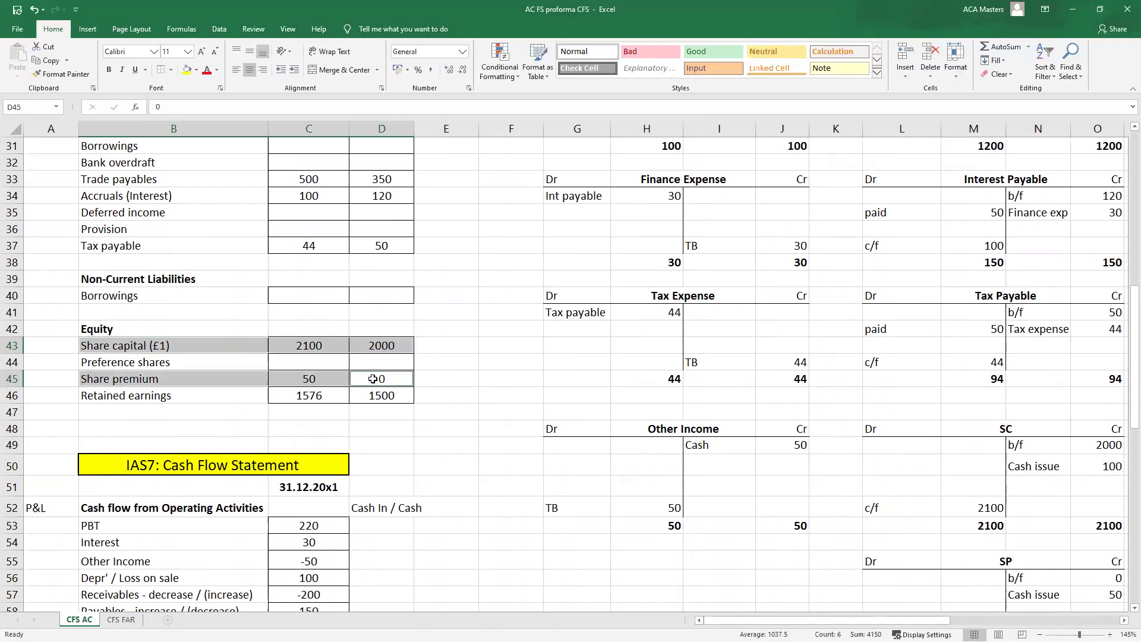
# - Highlight the Cash issue entries in the SC and SP T accounts together
pyautogui.hscroll(2, 981, 547)
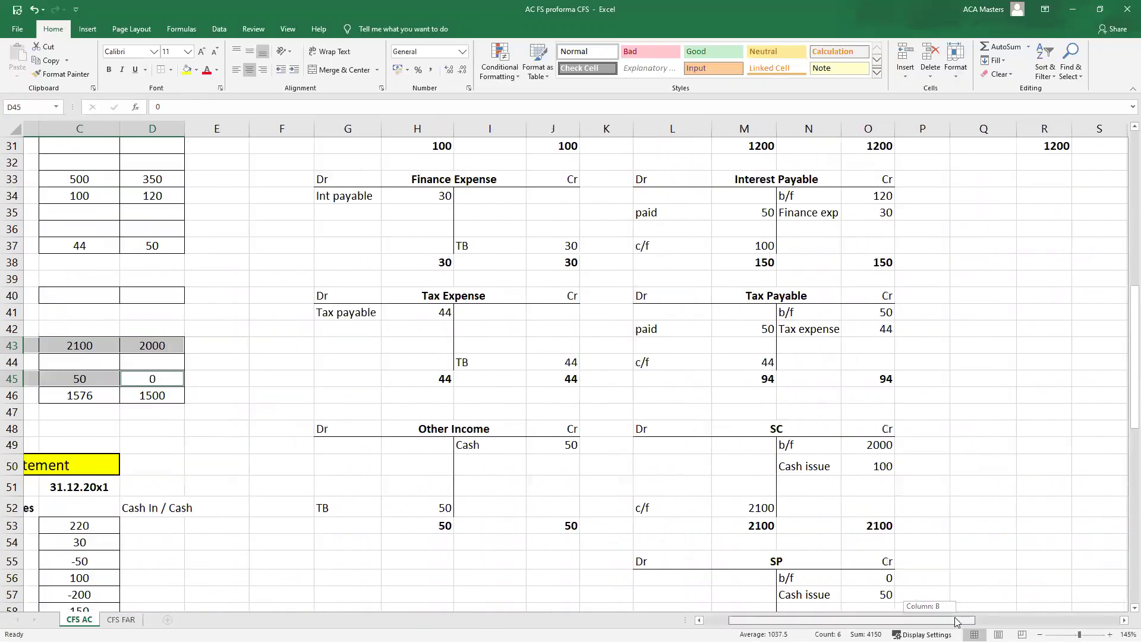
pyautogui.scroll(-1, 902, 513)
pyautogui.scroll(-3, 901, 513)
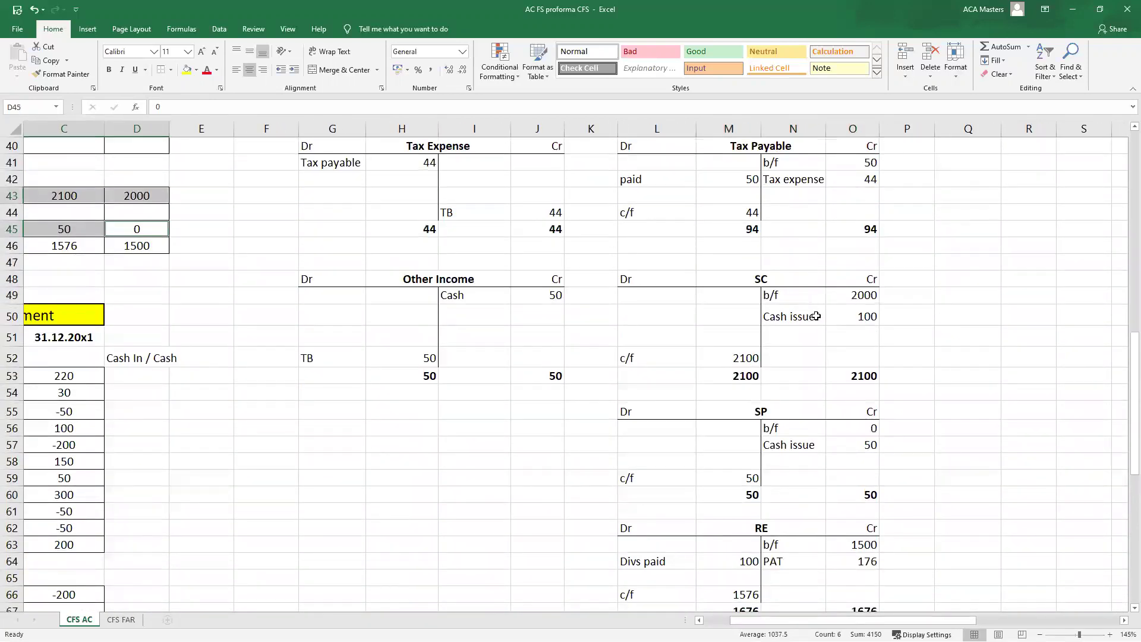
pyautogui.keyDown('ctrl'); pyautogui.moveTo(814, 316); pyautogui.dragTo(856, 316); pyautogui.keyUp('ctrl')
pyautogui.keyDown('ctrl'); pyautogui.moveTo(803, 446); pyautogui.dragTo(862, 447); pyautogui.keyUp('ctrl')
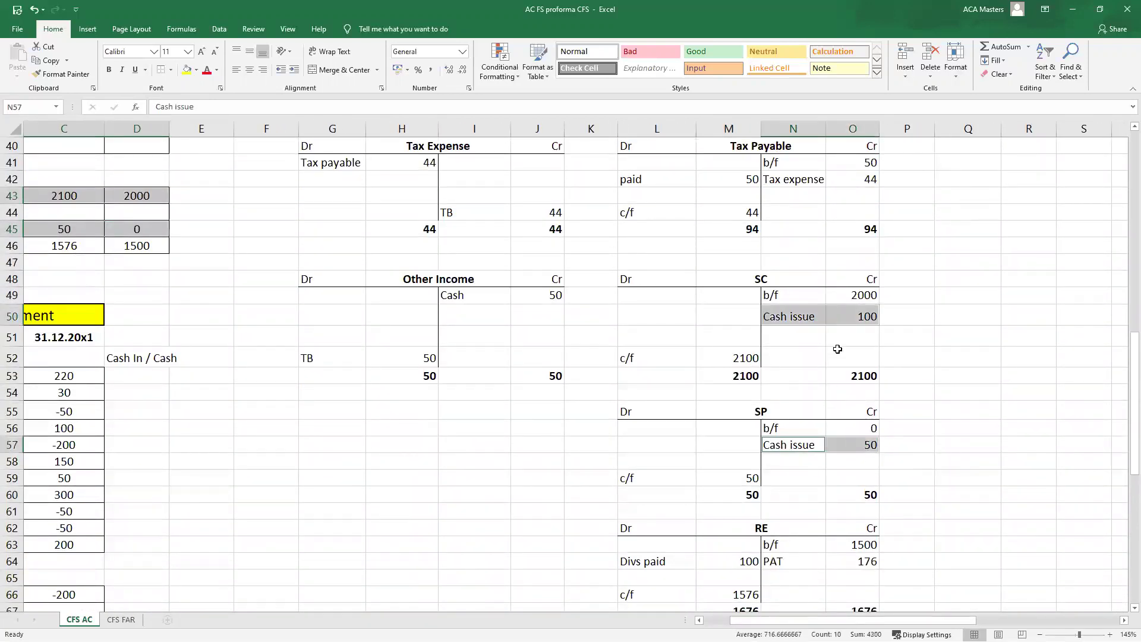
pyautogui.moveTo(931, 617); pyautogui.dragTo(931, 617)
# - Clear the Cash issue amount in O50 of the SC T account and re-enter it as 100
pyautogui.click(751, 374)
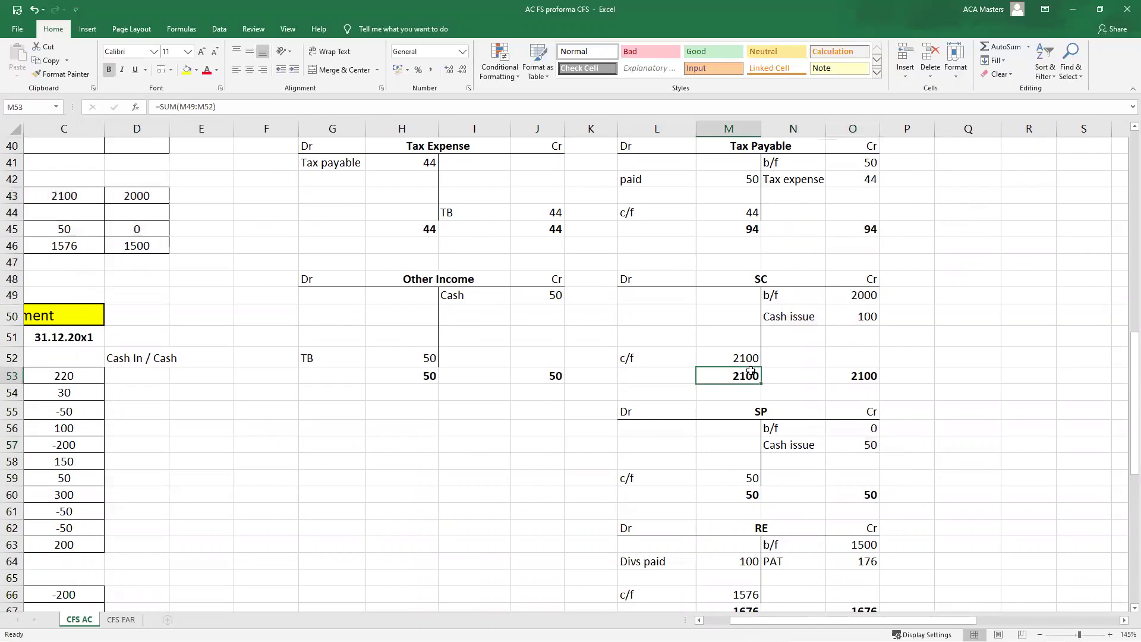
pyautogui.click(869, 310)
pyautogui.press('Delete')
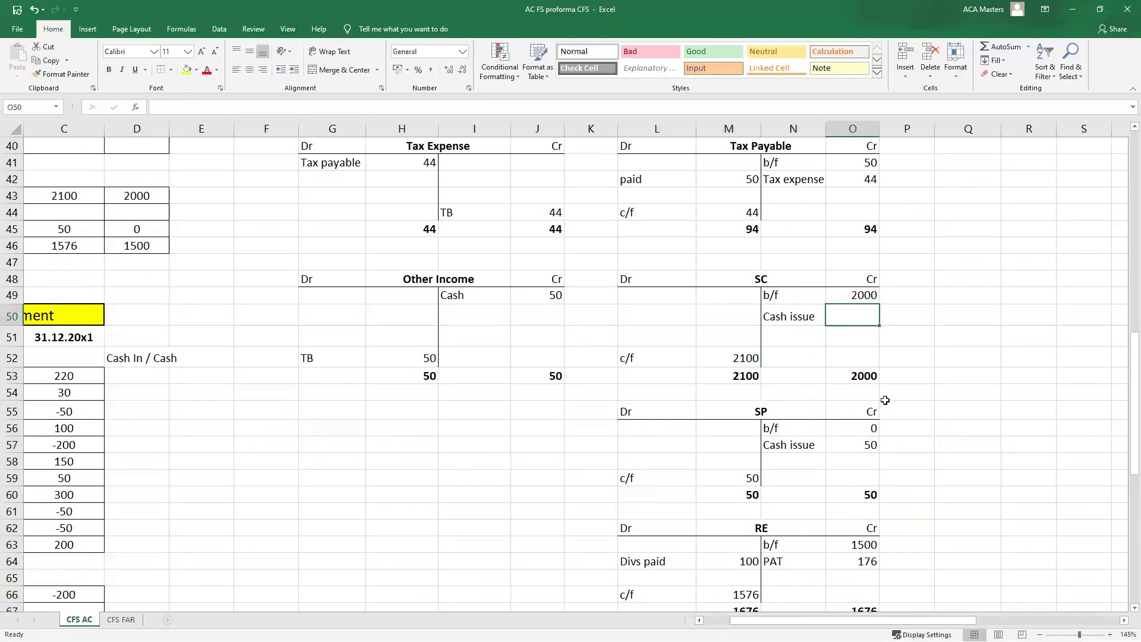
pyautogui.write('100')
pyautogui.press('Return')
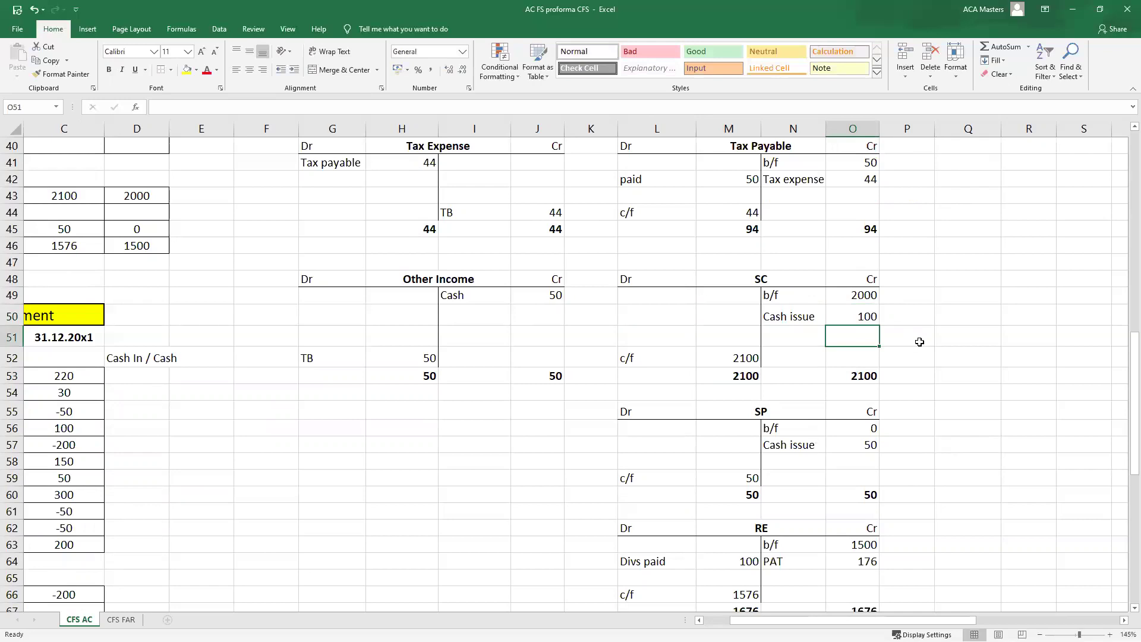
pyautogui.click(925, 372)
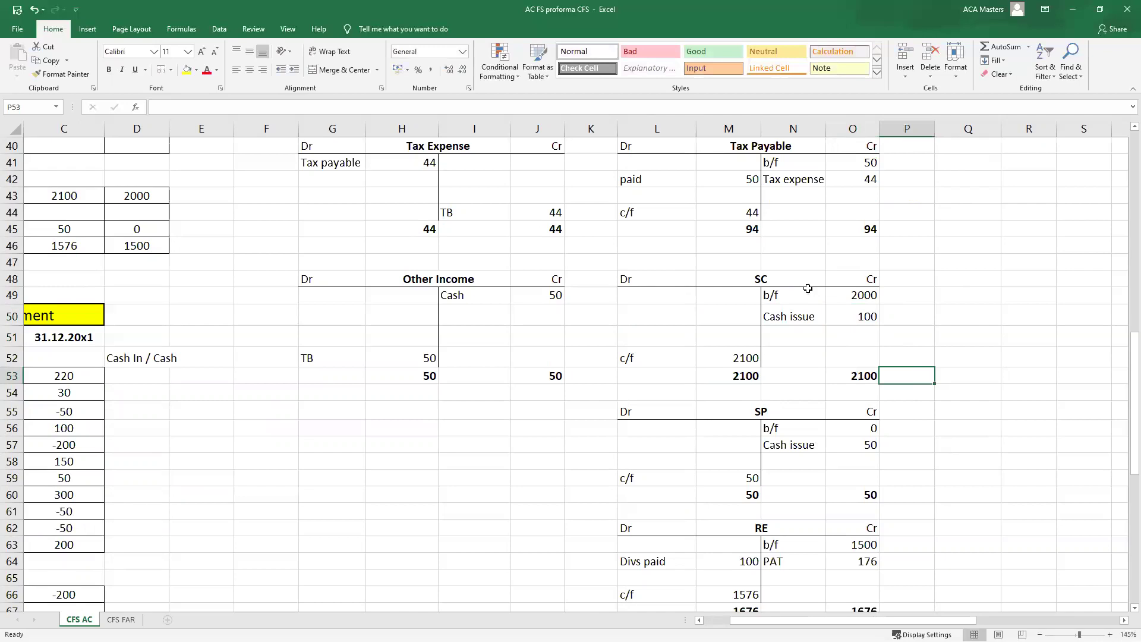
# - Relate the SC T account's heading to its Cash issue line
pyautogui.moveTo(761, 279); pyautogui.dragTo(863, 280)
pyautogui.moveTo(871, 320); pyautogui.dragTo(790, 316)
pyautogui.press('Tab')
pyautogui.press('Tab')
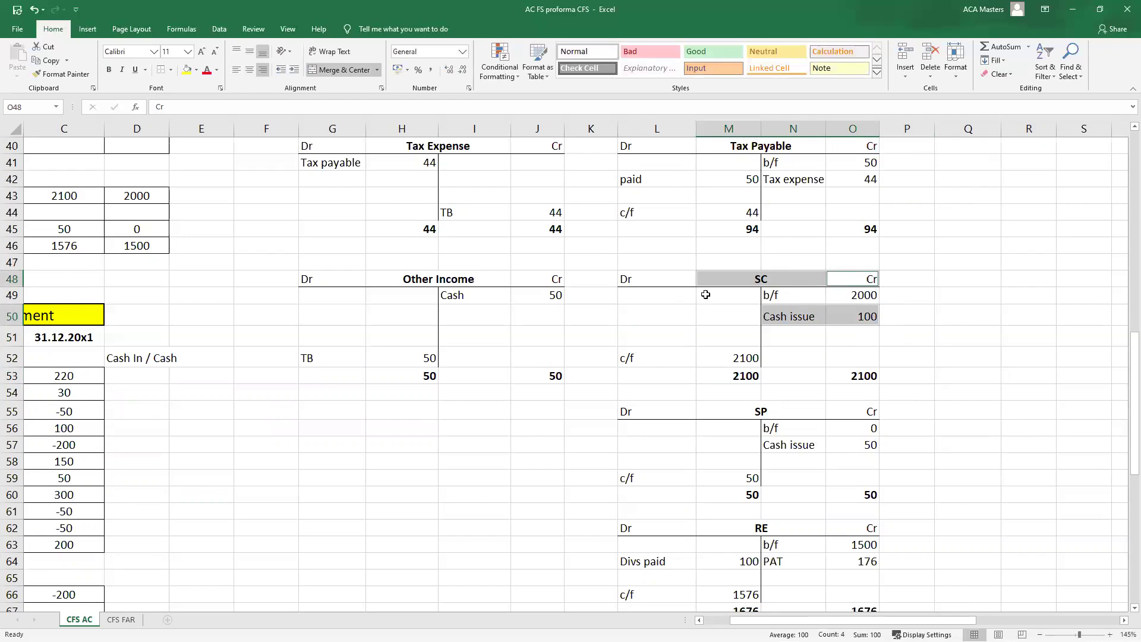
# - Enter 150 for Proceeds from issue of shares in C72 of the financing activities section
pyautogui.scroll(13, 796, 453)
pyautogui.scroll(-15, 796, 453)
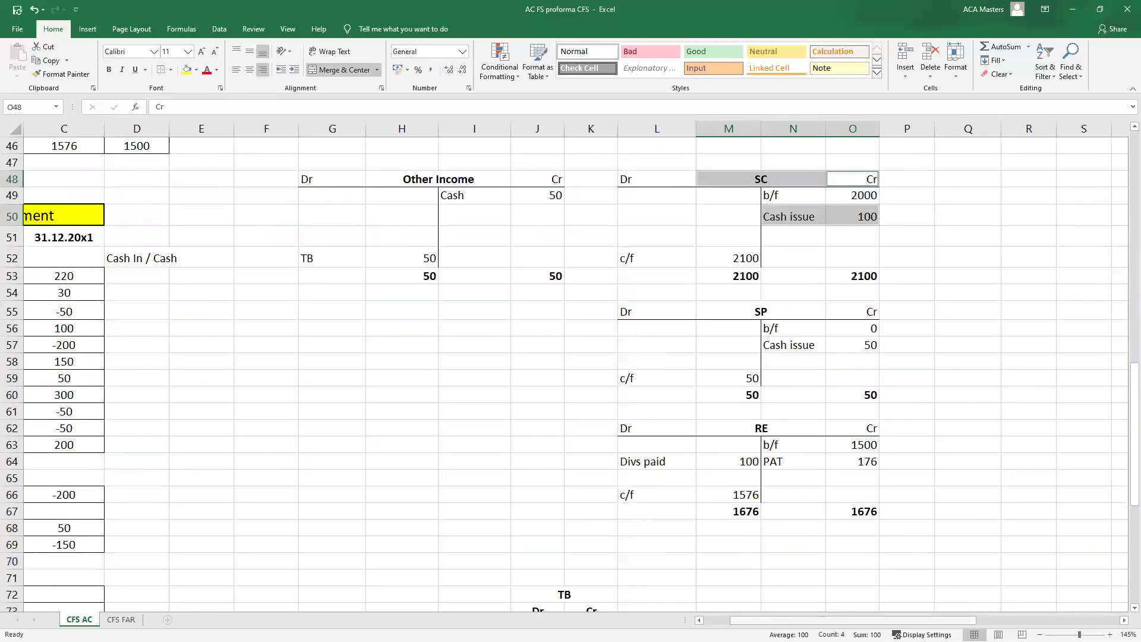
pyautogui.moveTo(780, 620); pyautogui.dragTo(753, 620)
pyautogui.scroll(-3, 406, 415)
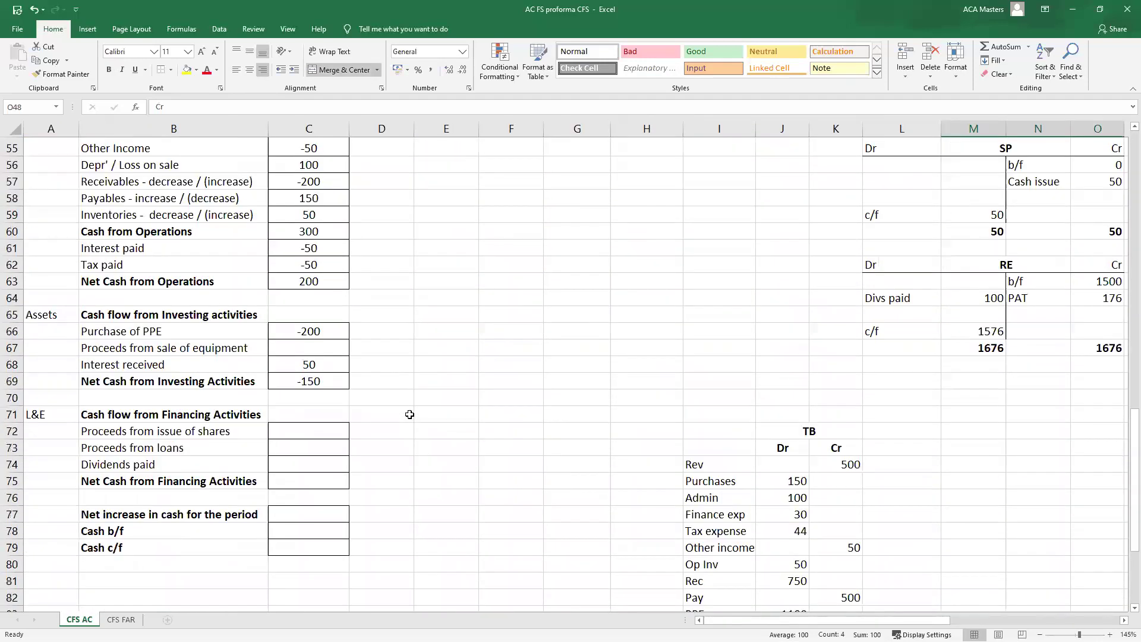
pyautogui.click(322, 428)
pyautogui.write('150')
pyautogui.press('Return')
# - For Dividends paid in C74, examine the SFP's Equity section and compare Retained earnings at the two year-ends
pyautogui.click(322, 466)
pyautogui.scroll(11, 332, 470)
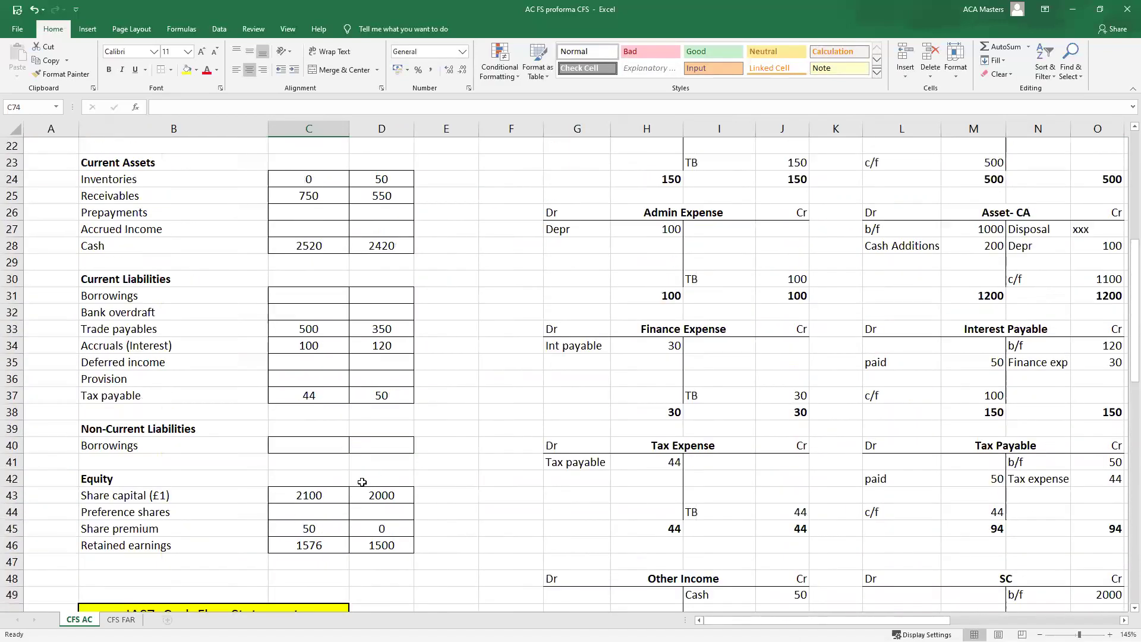
pyautogui.moveTo(362, 482); pyautogui.dragTo(150, 477)
pyautogui.moveTo(365, 527); pyautogui.dragTo(152, 472)
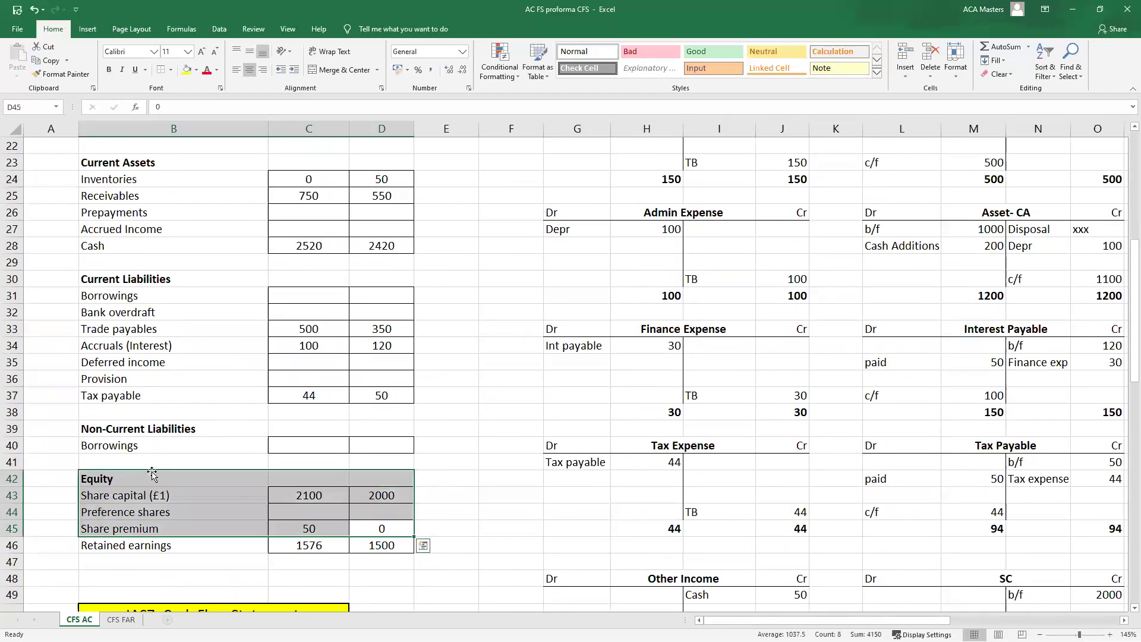
pyautogui.moveTo(382, 545); pyautogui.dragTo(210, 545)
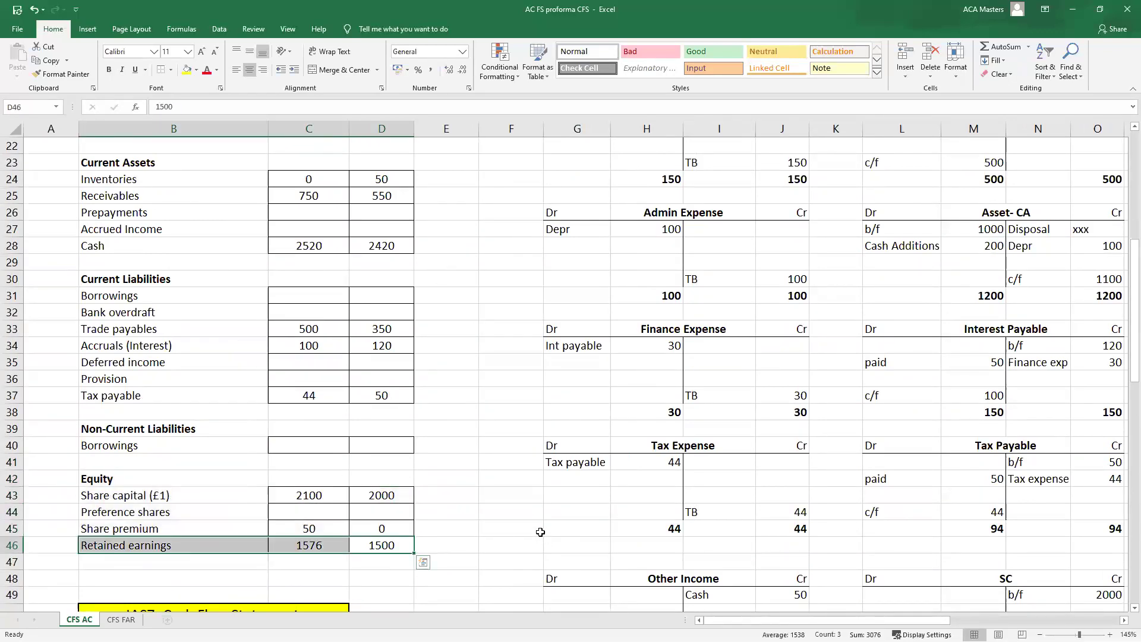
pyautogui.click(484, 541)
pyautogui.moveTo(210, 546); pyautogui.dragTo(335, 543)
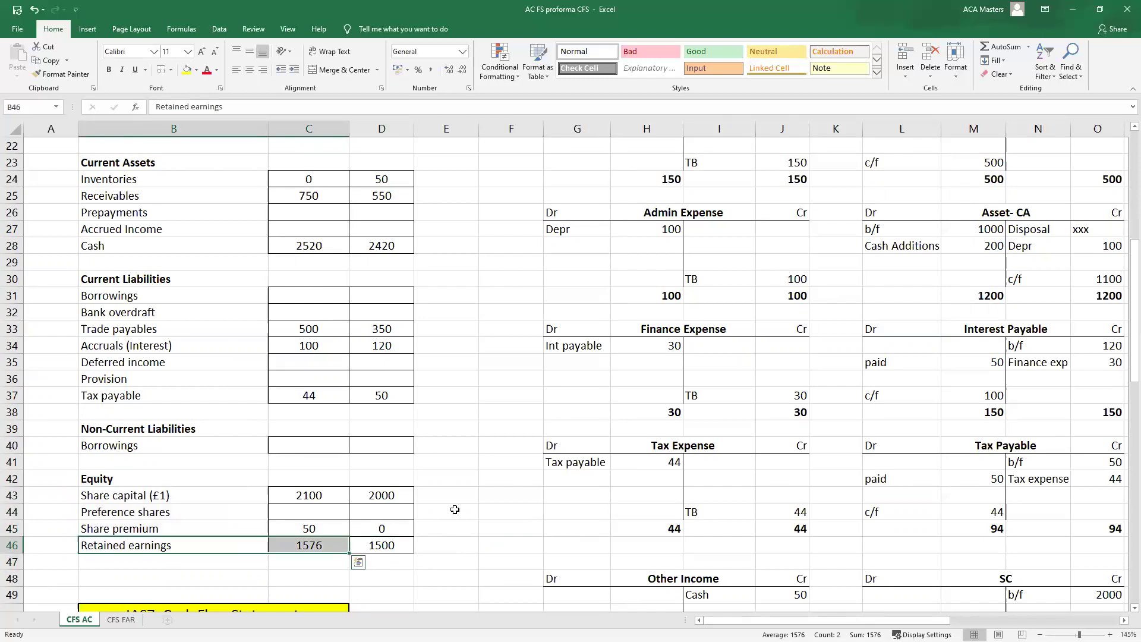
pyautogui.click(406, 539)
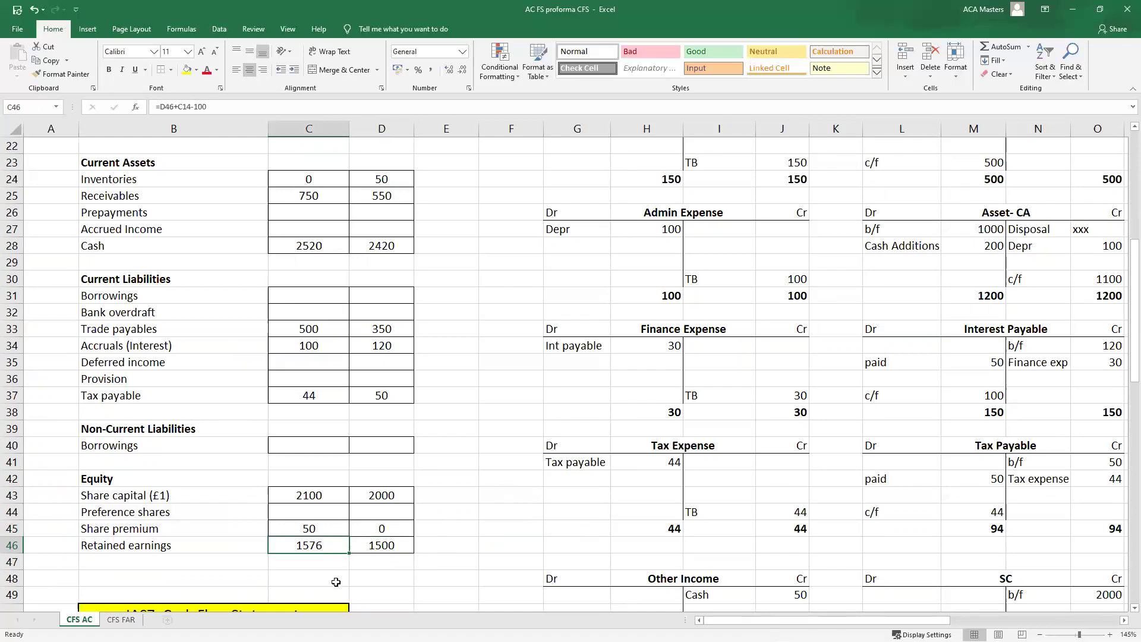
pyautogui.click(393, 550)
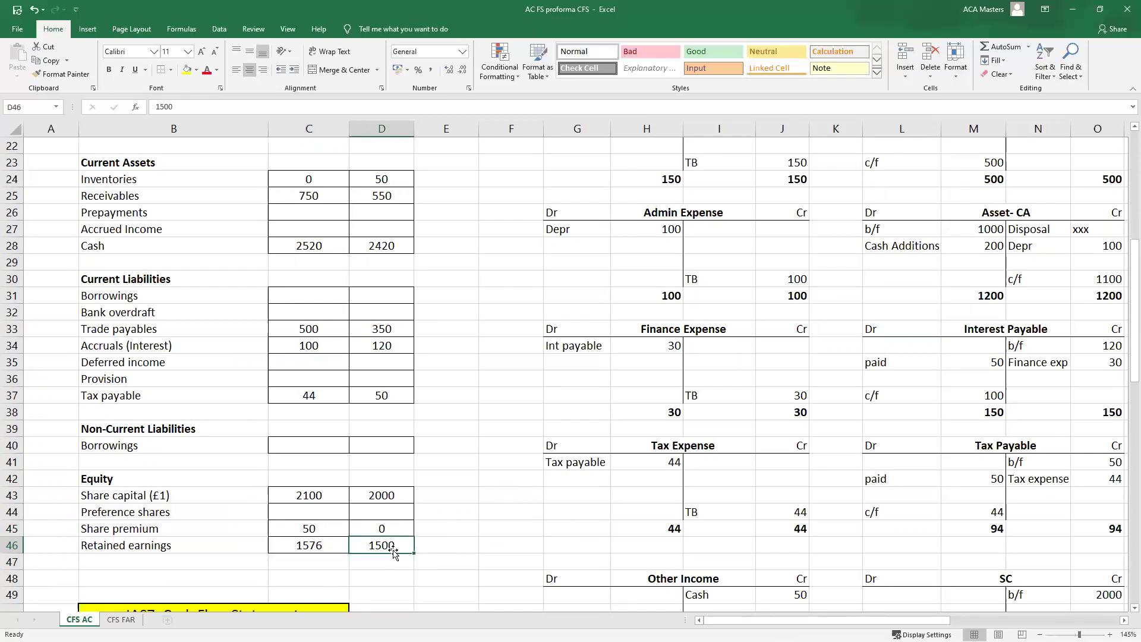
# - Relate the opening Retained earnings and the P&L's Profit After Tax to the closing Retained earnings in C46
pyautogui.scroll(7, 393, 551)
pyautogui.keyDown('ctrl'); pyautogui.click(306, 364); pyautogui.keyUp('ctrl')
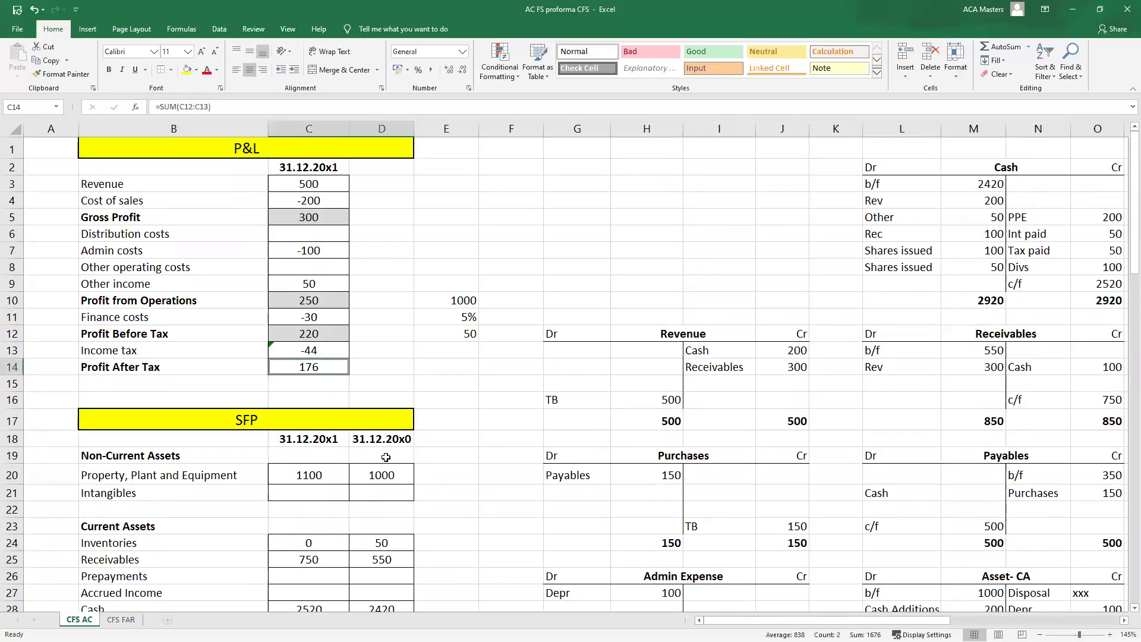
pyautogui.scroll(-8, 386, 456)
pyautogui.keyDown('ctrl'); pyautogui.click(325, 500); pyautogui.keyUp('ctrl')
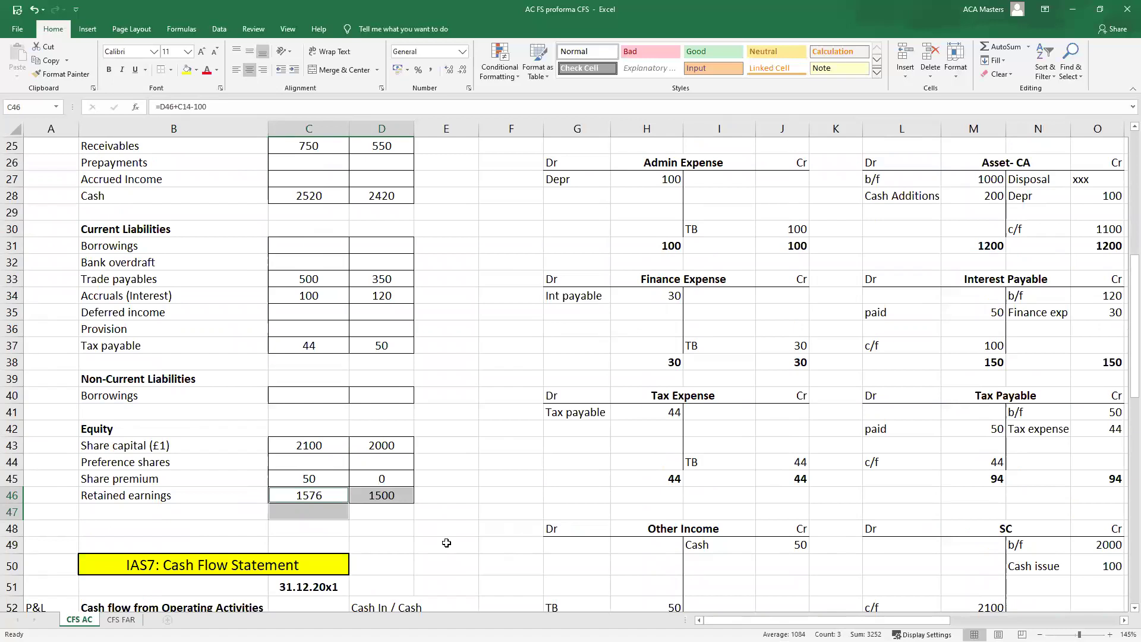
pyautogui.scroll(8, 366, 567)
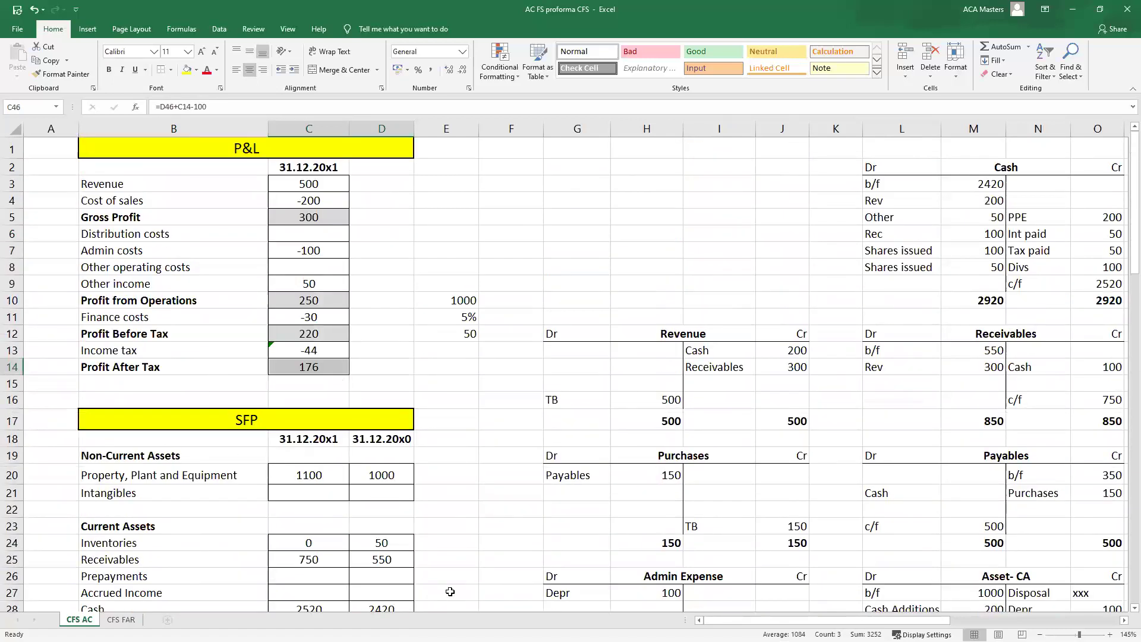
# - Examine the RE T account's opening b/f line and its PAT line
pyautogui.scroll(-11, 467, 606)
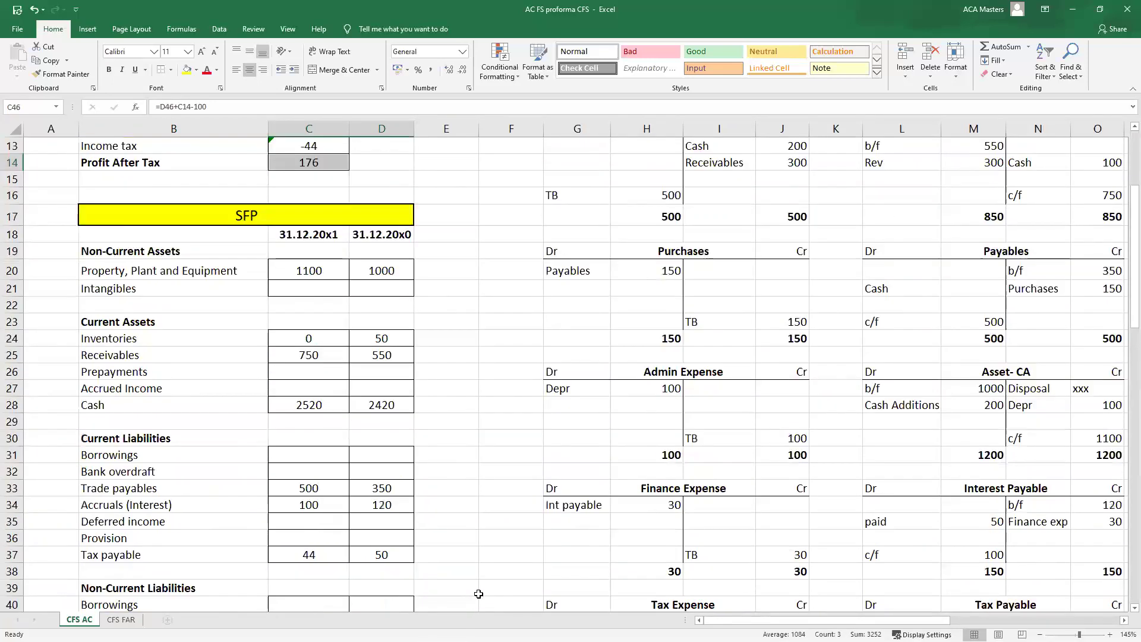
pyautogui.scroll(-4, 910, 498)
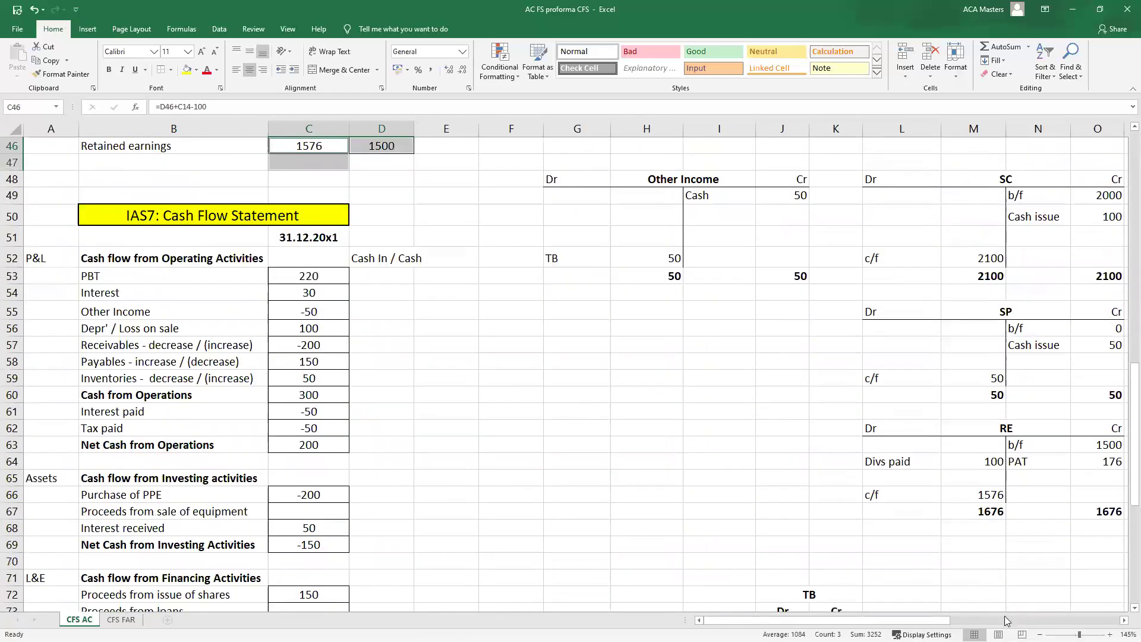
pyautogui.moveTo(948, 620); pyautogui.dragTo(988, 620)
pyautogui.moveTo(721, 430); pyautogui.dragTo(772, 445)
pyautogui.click(749, 439)
pyautogui.hotkey('shift', 'Up')
pyautogui.hotkey('shift', 'Left')
pyautogui.hotkey('shift', 'Left')
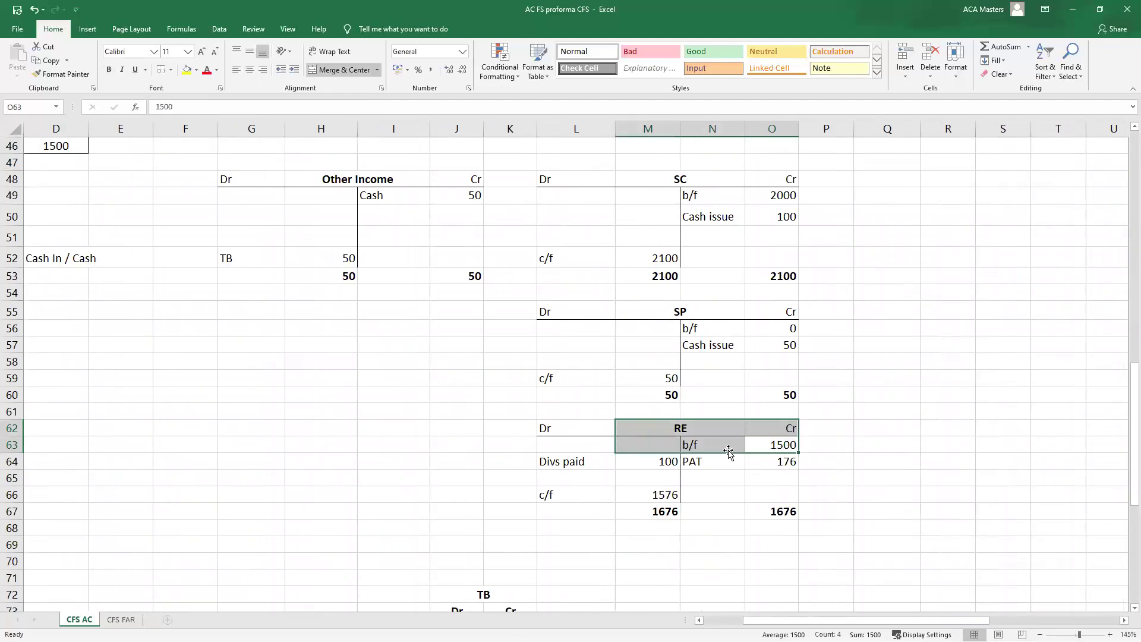
pyautogui.moveTo(725, 460); pyautogui.dragTo(748, 461)
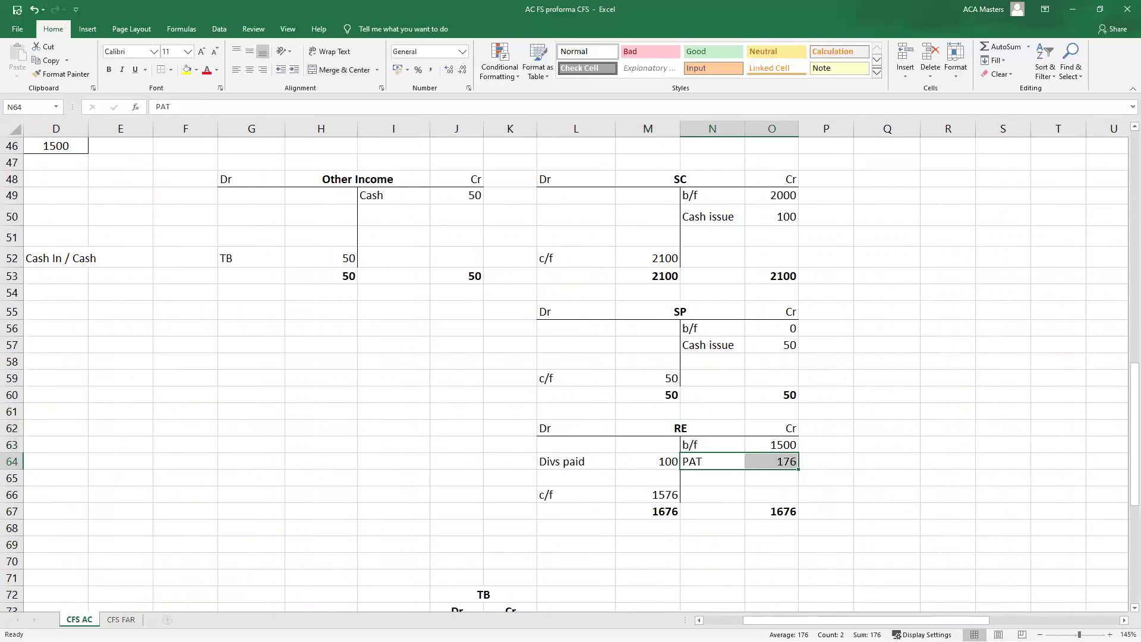
# - Trace the P&L down to Profit After Tax and the SFP's 31.12.20x1 column down to Retained earnings
pyautogui.hscroll(-3, 357, 552)
pyautogui.scroll(5, 357, 553)
pyautogui.scroll(10, 357, 552)
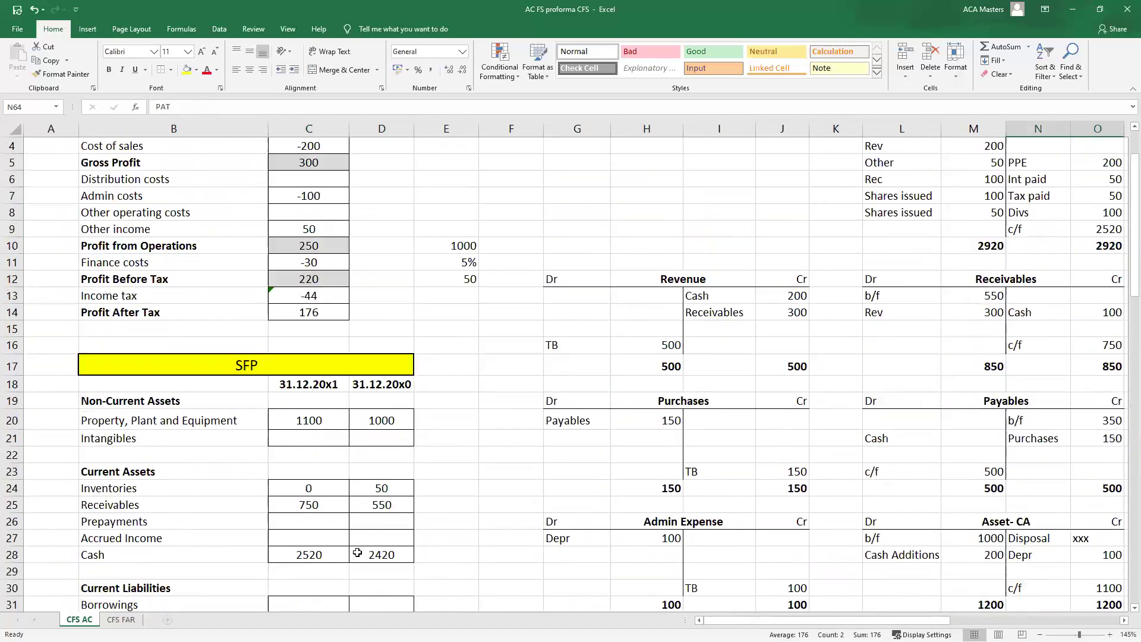
pyautogui.moveTo(156, 360); pyautogui.dragTo(301, 367)
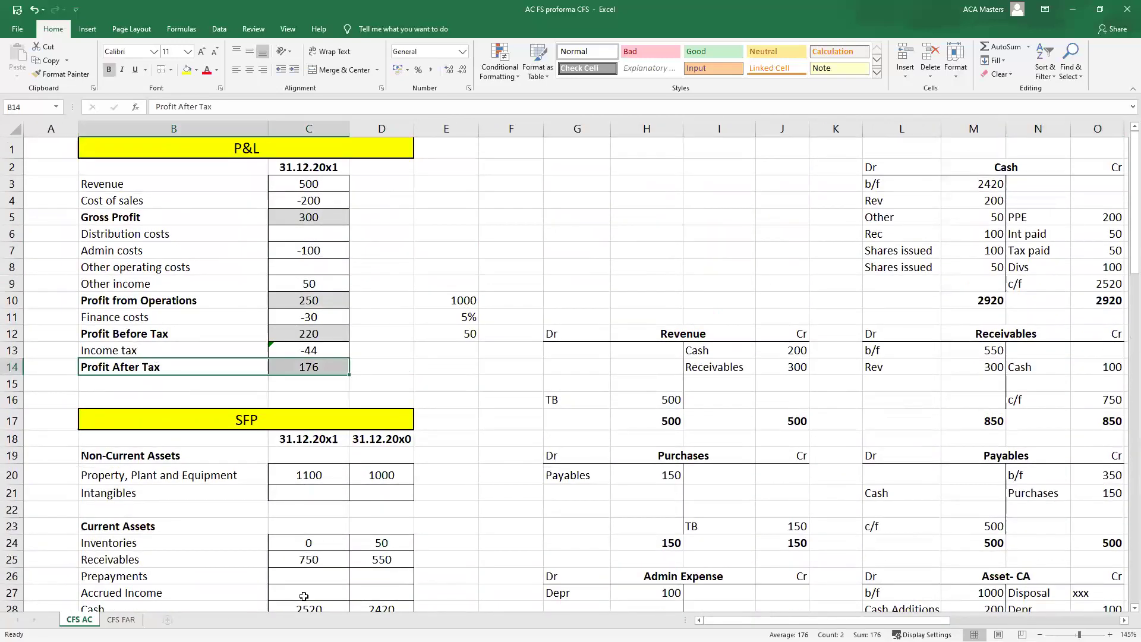
pyautogui.moveTo(160, 148); pyautogui.dragTo(348, 363)
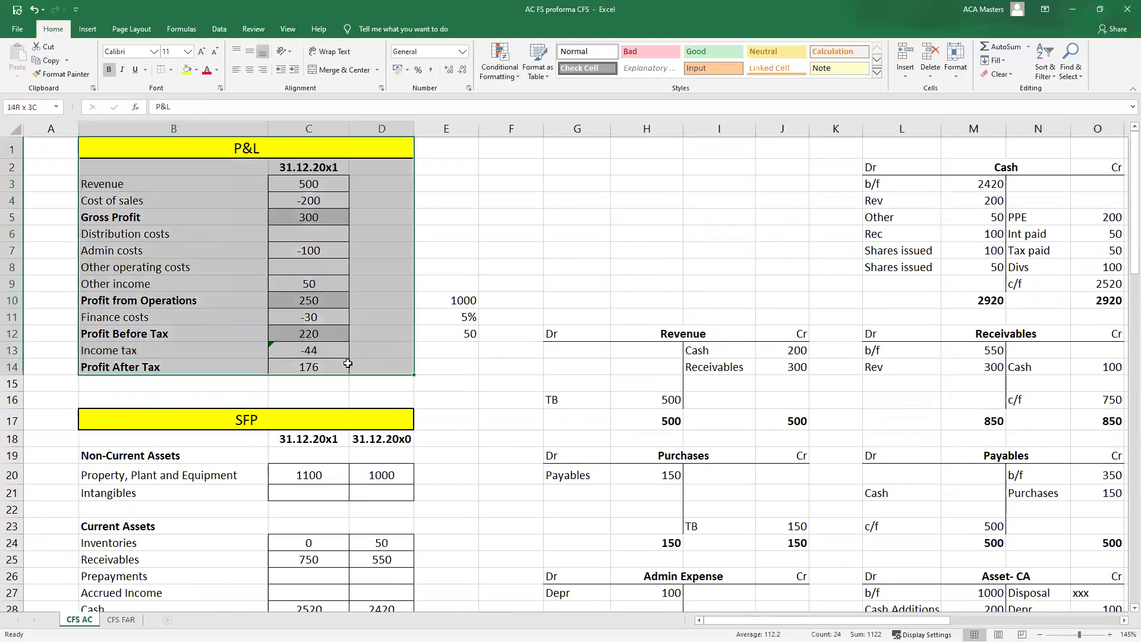
pyautogui.scroll(-3, 296, 433)
pyautogui.moveTo(309, 292); pyautogui.dragTo(306, 400)
pyautogui.scroll(-6, 309, 573)
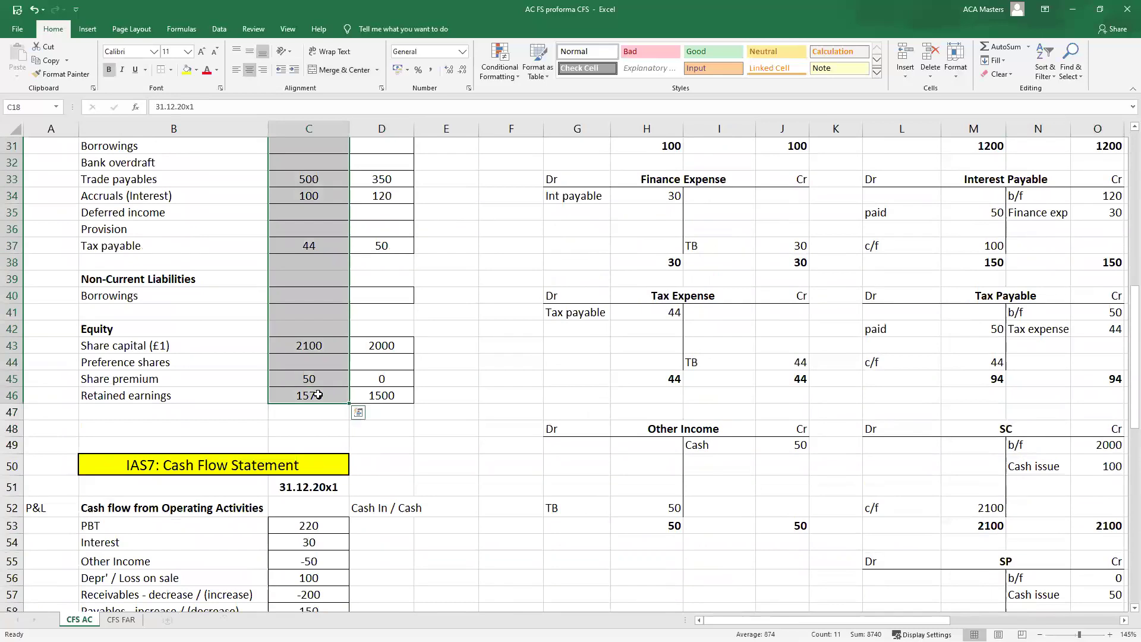
pyautogui.scroll(9, 375, 185)
pyautogui.scroll(1, 302, 240)
pyautogui.moveTo(179, 167); pyautogui.dragTo(384, 369)
pyautogui.scroll(-10, 309, 357)
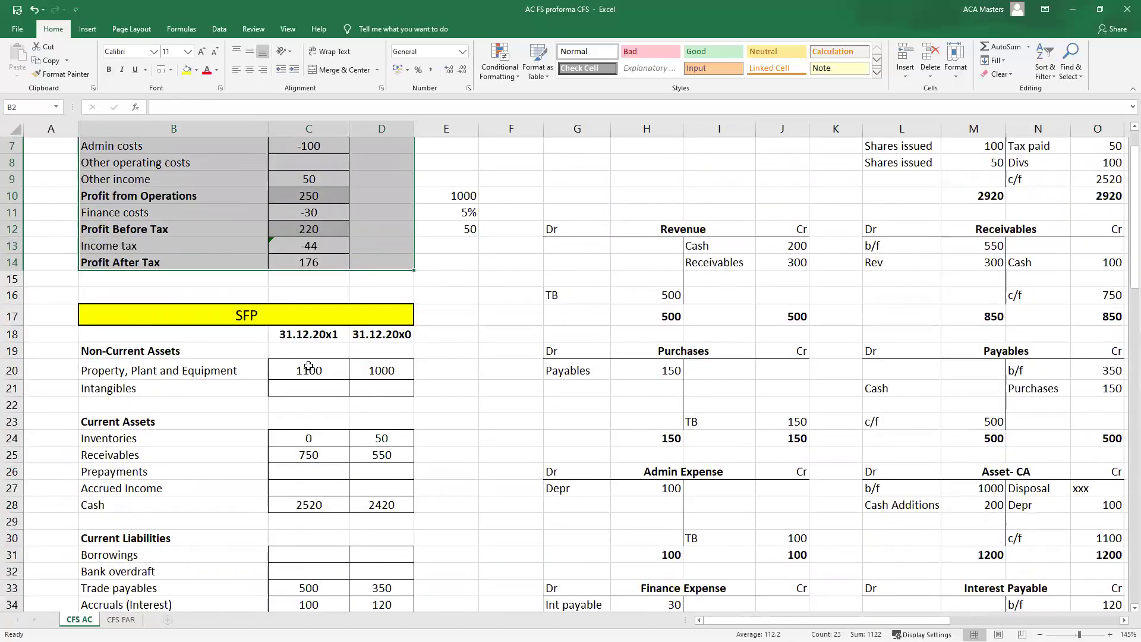
# - Compare the SFP's closing Retained earnings in C46 with the opening balance in D46 and the P&L's Profit After Tax
pyautogui.moveTo(312, 395); pyautogui.dragTo(256, 395)
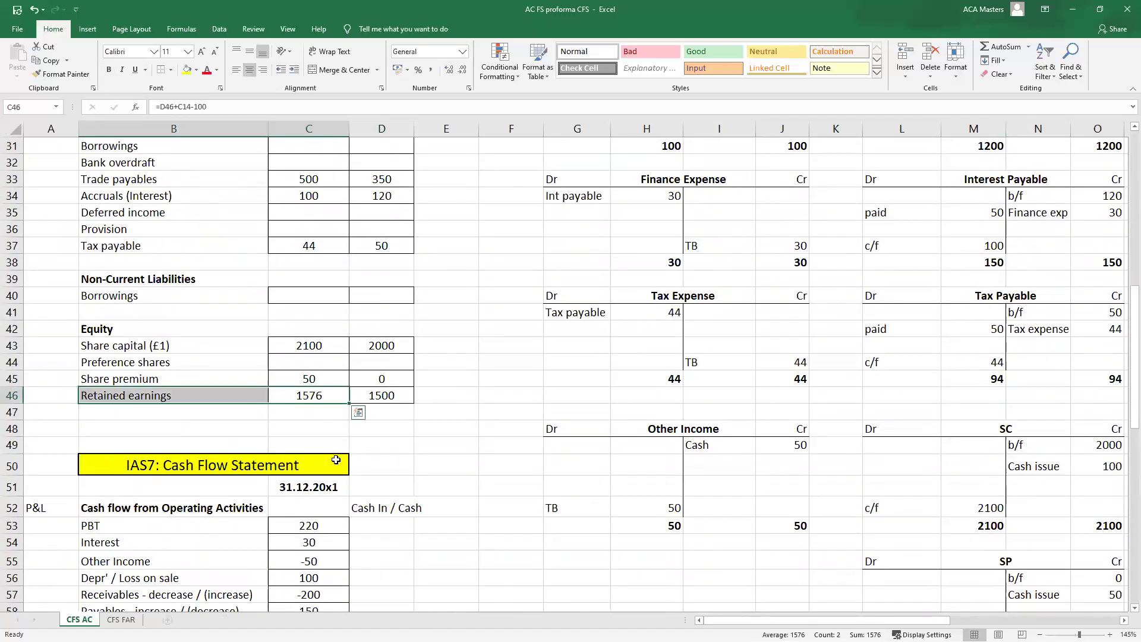
pyautogui.click(321, 447)
pyautogui.click(396, 402)
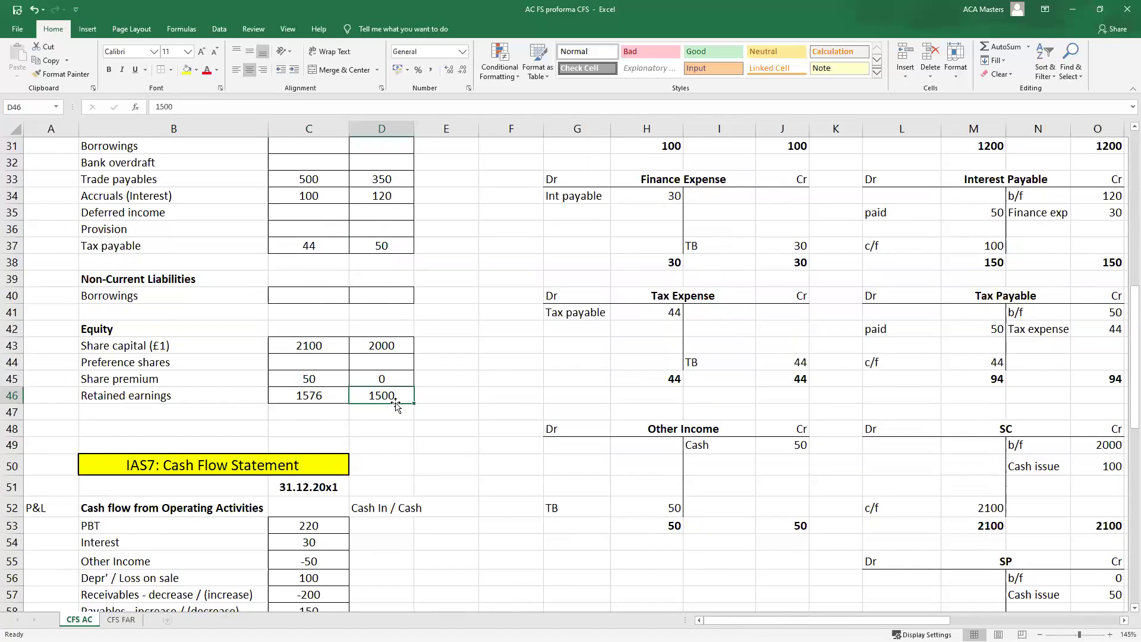
pyautogui.scroll(10, 365, 402)
pyautogui.moveTo(306, 361); pyautogui.dragTo(264, 363)
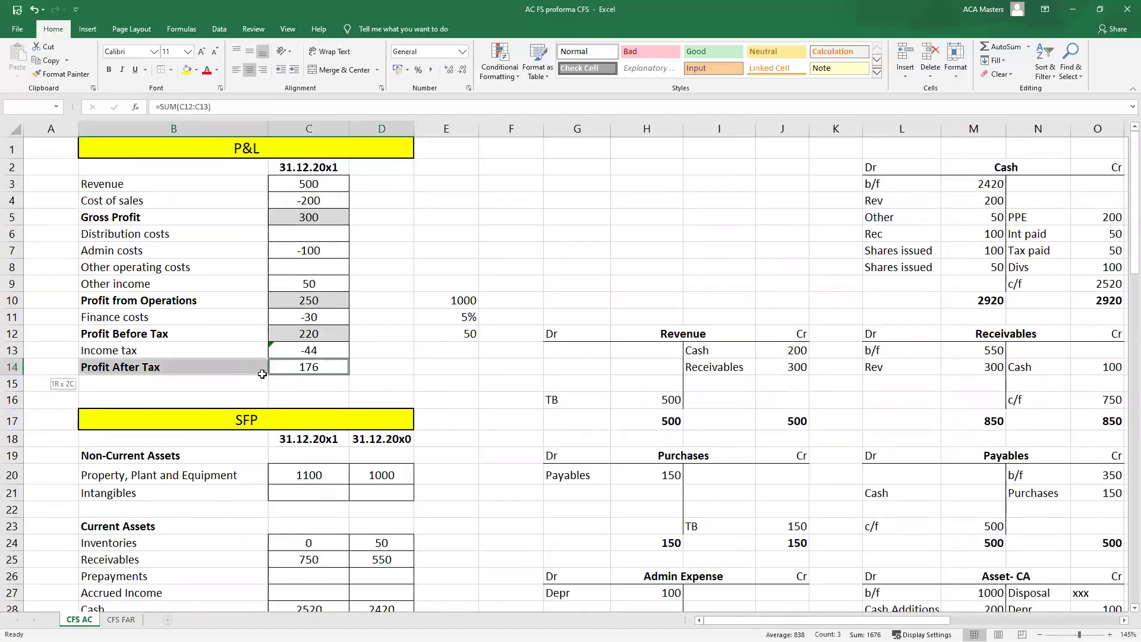
pyautogui.scroll(-8, 299, 400)
pyautogui.keyDown('ctrl'); pyautogui.click(307, 491); pyautogui.keyUp('ctrl')
pyautogui.moveTo(856, 620)
pyautogui.mouseDown()
pyautogui.moveTo(904, 618)
pyautogui.moveTo(862, 617)
pyautogui.mouseUp()
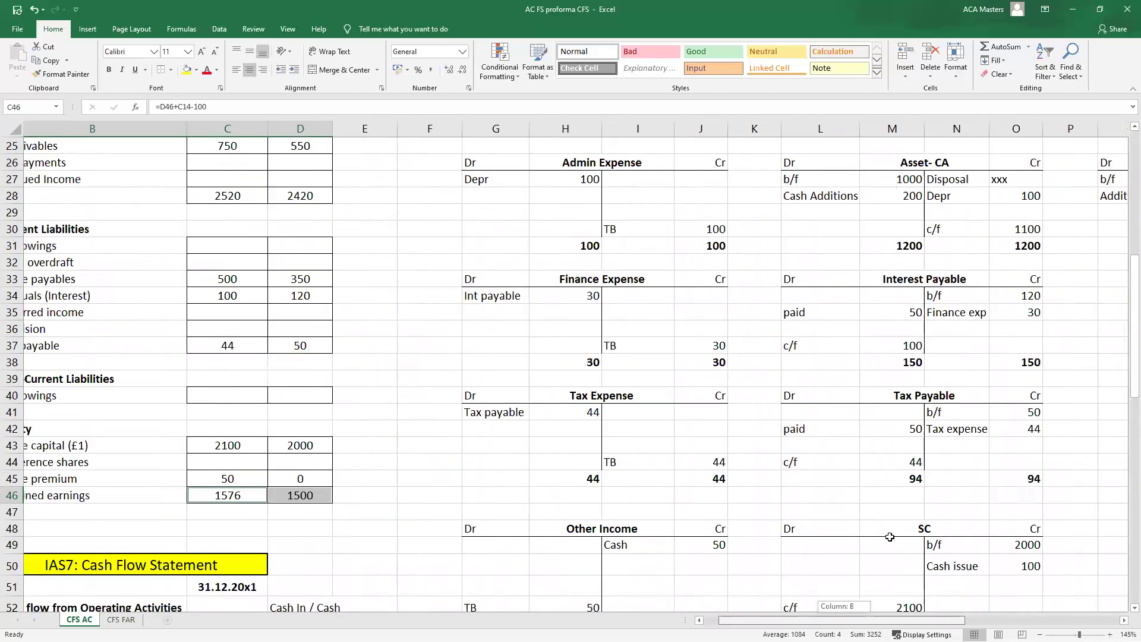
# - Clear the Divs paid amount in M64 of the RE account and compare the credit total with the c/f line
pyautogui.scroll(-7, 891, 535)
pyautogui.click(928, 463)
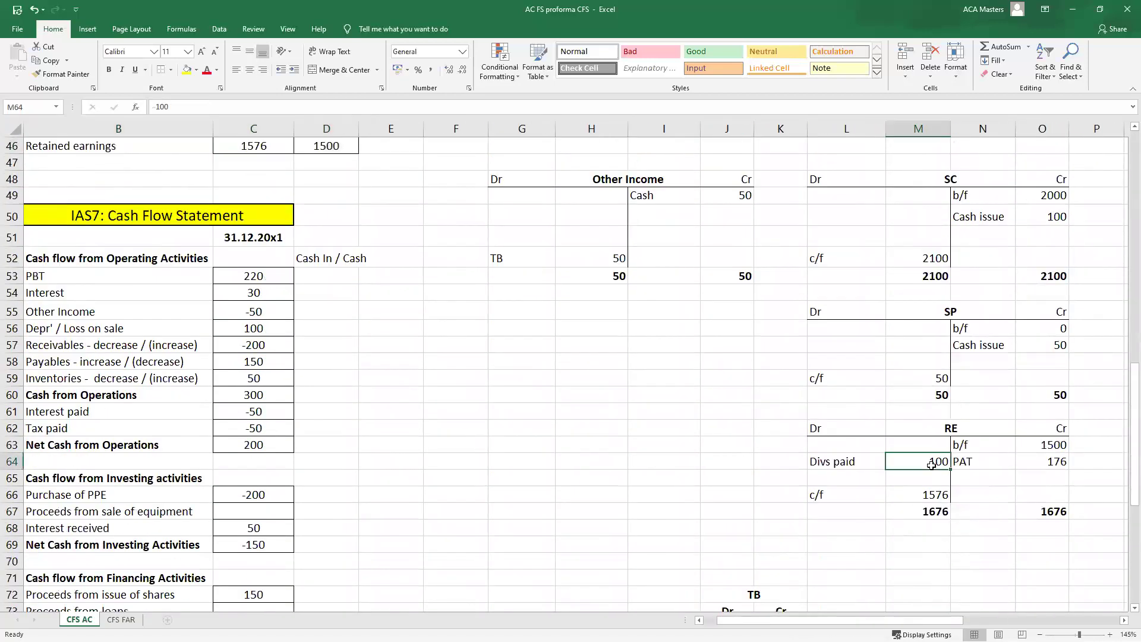
pyautogui.press('Delete')
pyautogui.doubleClick(1051, 510)
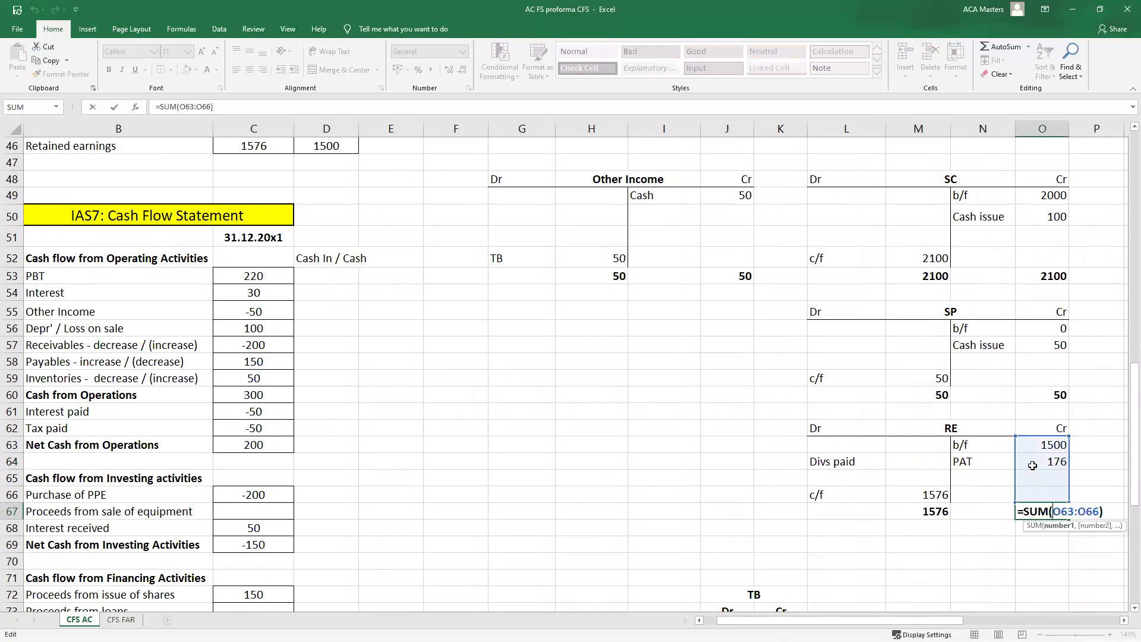
pyautogui.press('Escape')
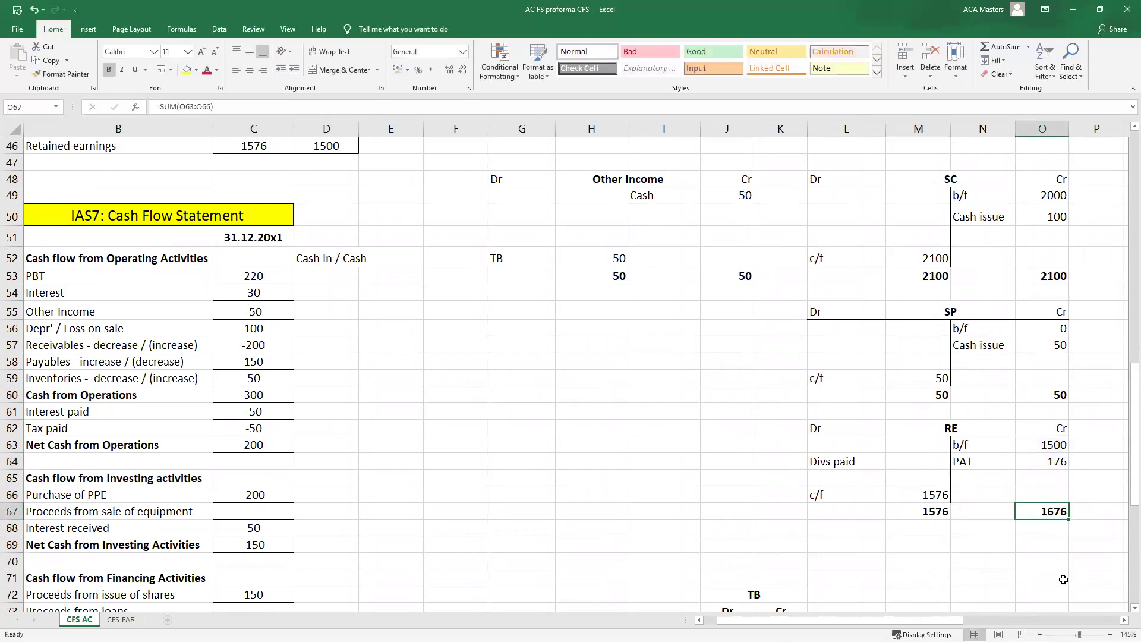
pyautogui.moveTo(856, 496); pyautogui.dragTo(907, 494)
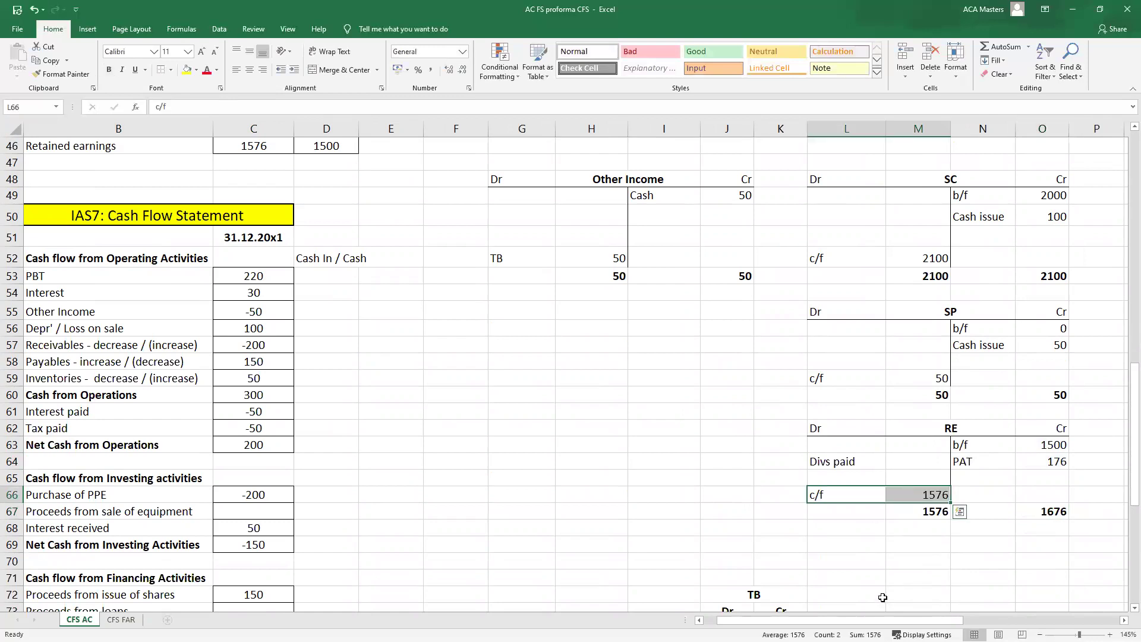
# - Enter 100 in M64 as the balancing Divs paid figure on the debit side of the RE account
pyautogui.click(919, 463)
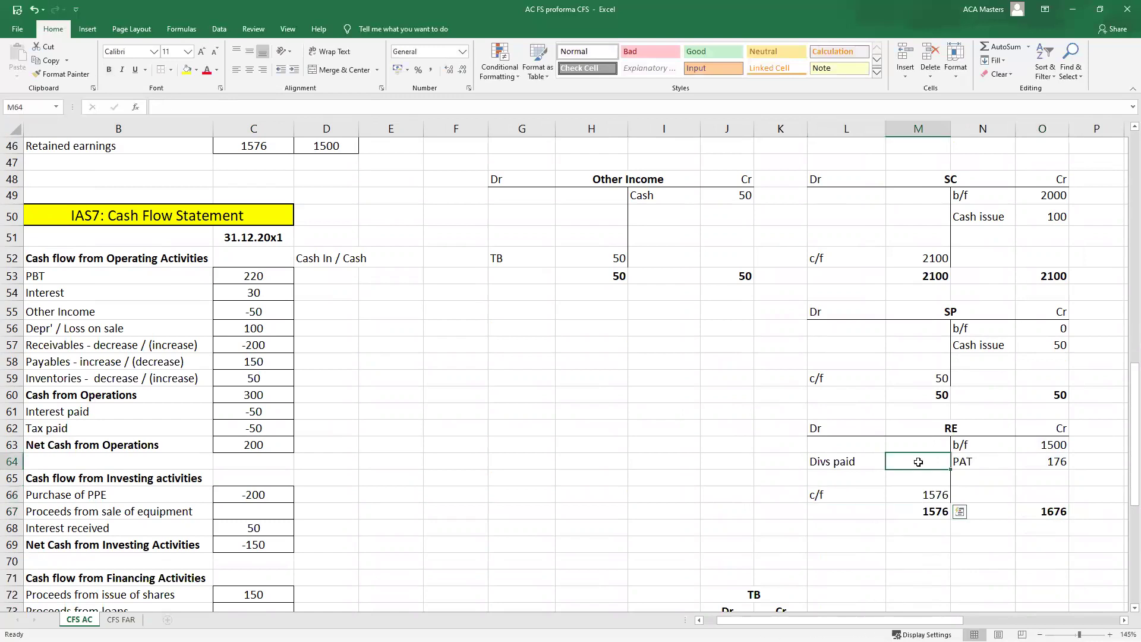
pyautogui.write('100')
pyautogui.press('Return')
pyautogui.click(856, 428)
pyautogui.keyDown('ctrl'); pyautogui.click(856, 462); pyautogui.keyUp('ctrl')
pyautogui.keyDown('ctrl'); pyautogui.click(908, 465); pyautogui.keyUp('ctrl')
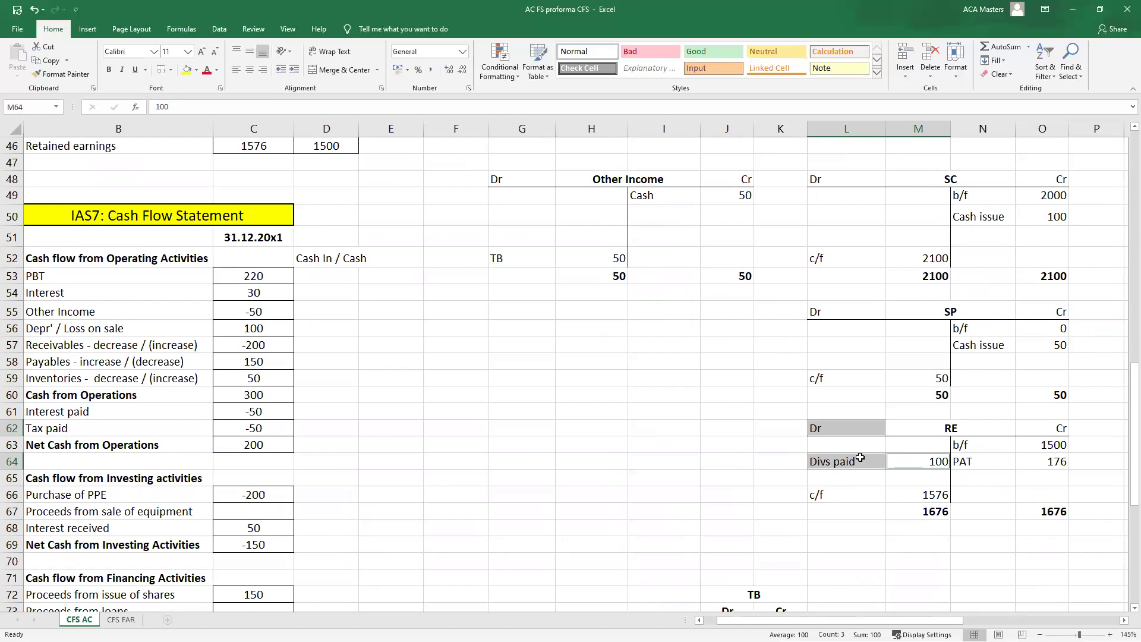
# - Enter Dividends paid in C74 as the negative of the RE account's Divs paid amount in M64
pyautogui.scroll(-4, 295, 437)
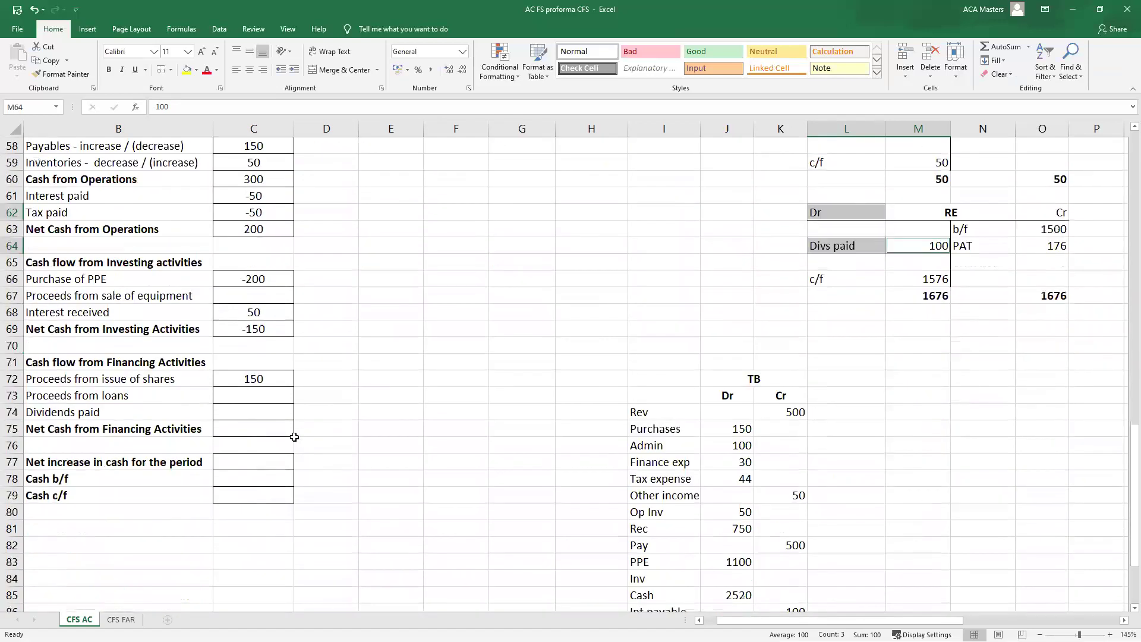
pyautogui.click(266, 409)
pyautogui.scroll(2, 380, 438)
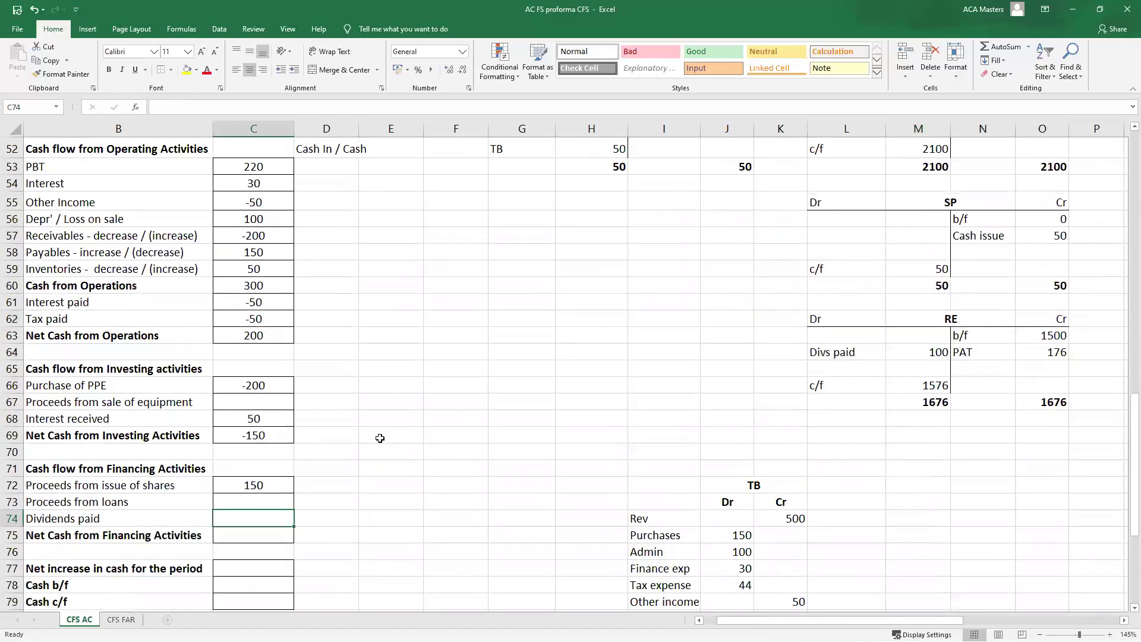
pyautogui.write('=-')
pyautogui.click(933, 357)
pyautogui.press('Return')
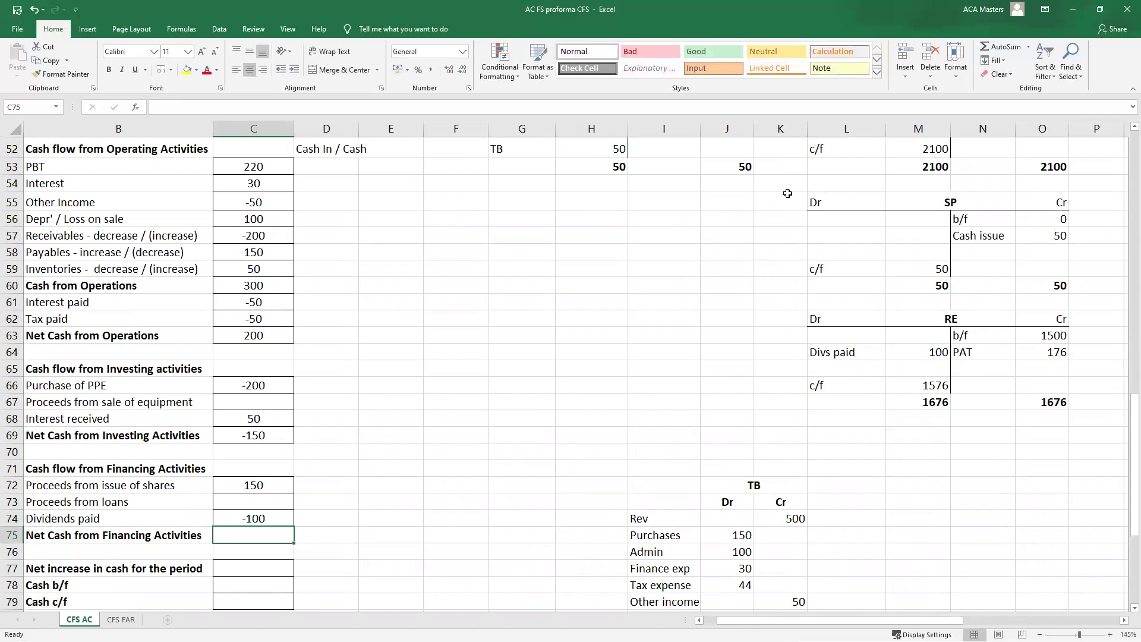
# - Sum the financing lines C72 to C74 into Net Cash from Financing Activities in C75
pyautogui.click(1002, 47)
pyautogui.moveTo(254, 484); pyautogui.dragTo(245, 511)
pyautogui.press('Return')
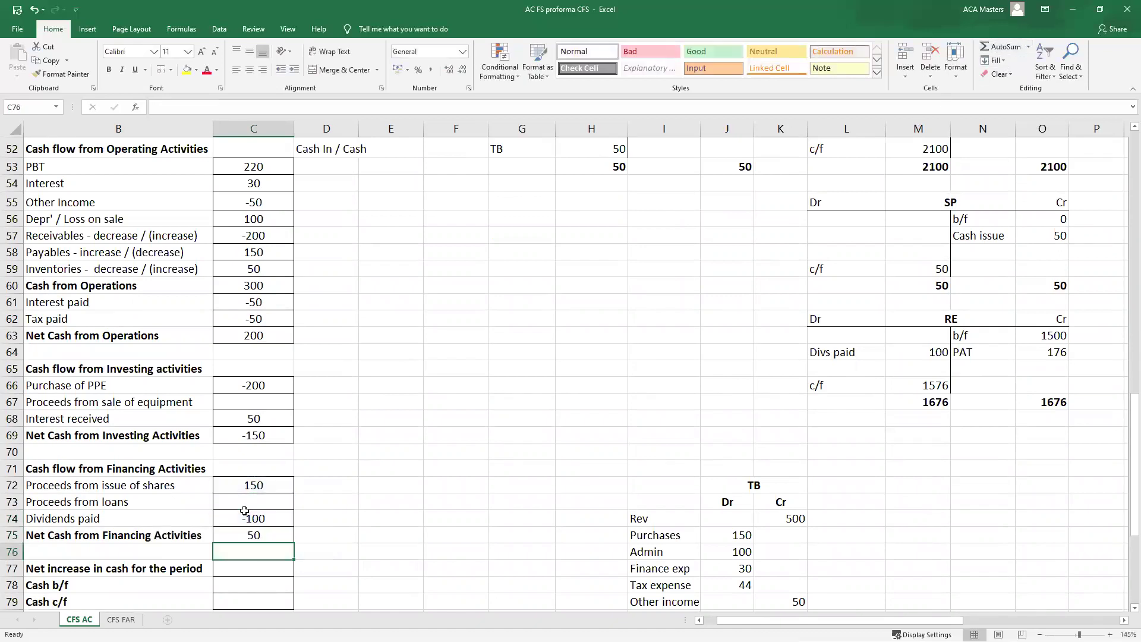
# - Calculate Net increase in cash for the period in C77 with =C63+C69+C75, adding the three activities' net cash totals
pyautogui.scroll(-1, 257, 521)
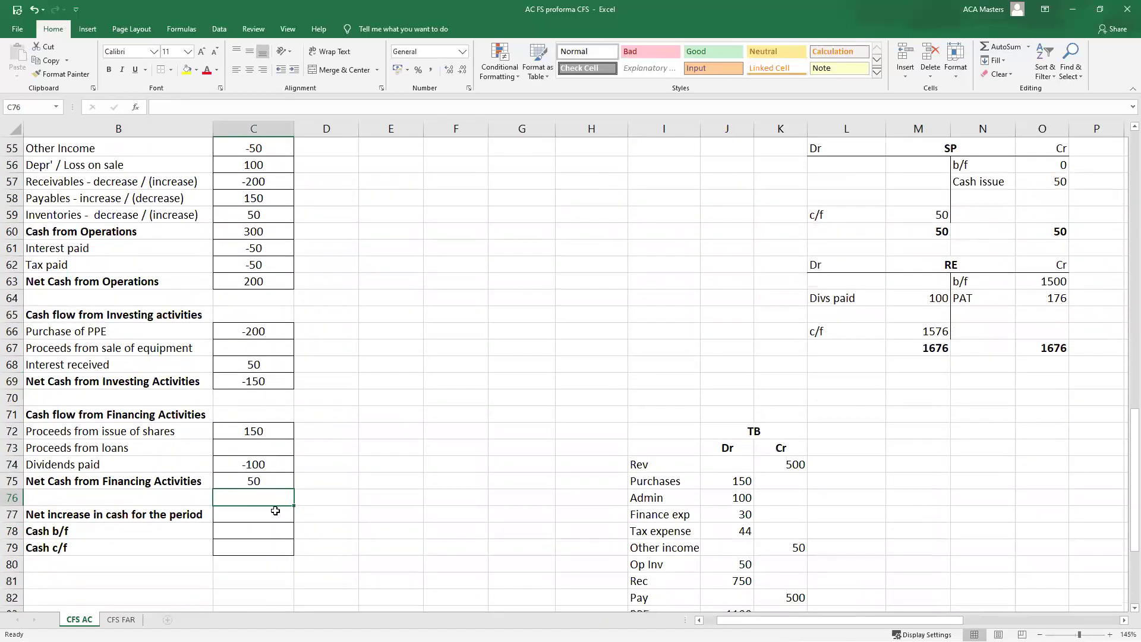
pyautogui.click(270, 519)
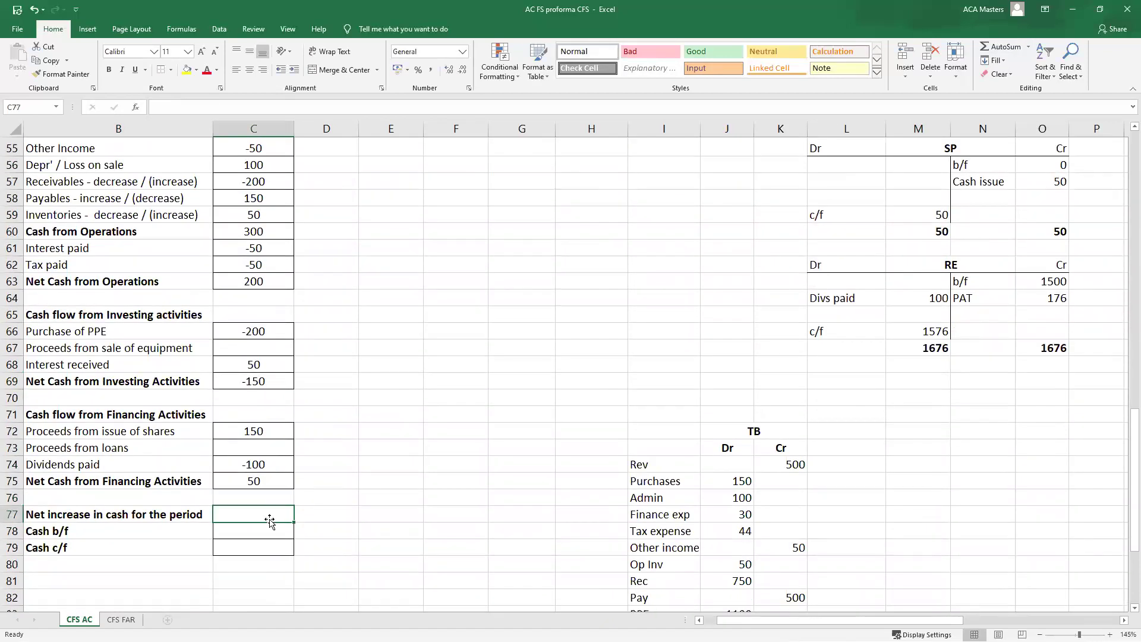
pyautogui.scroll(2, 271, 516)
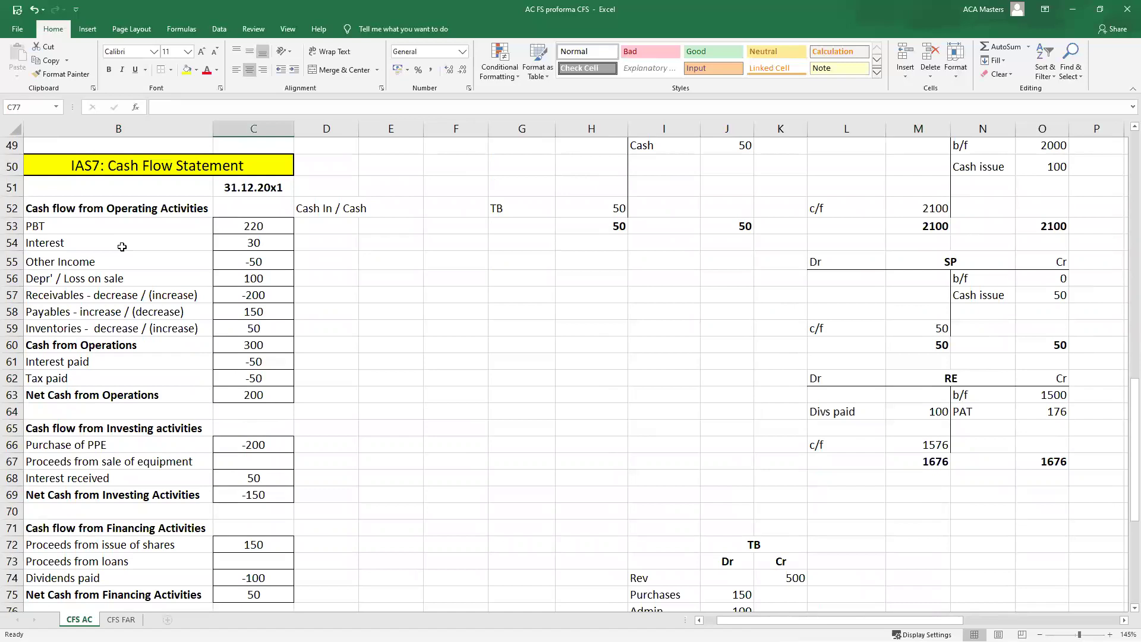
pyautogui.scroll(-1, 282, 373)
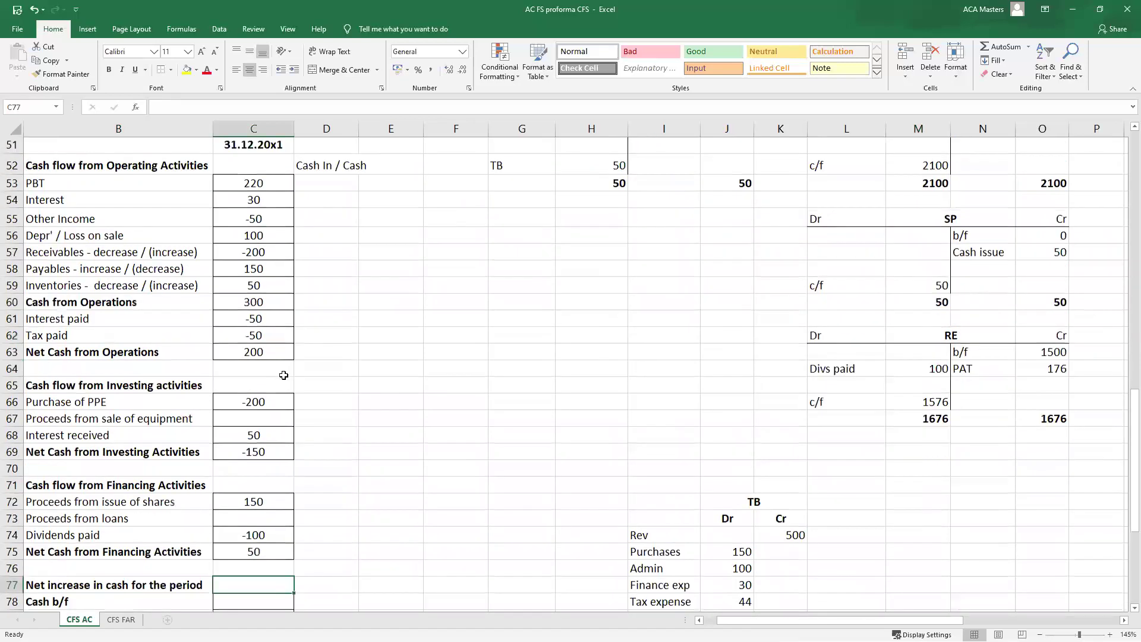
pyautogui.scroll(-1, 266, 383)
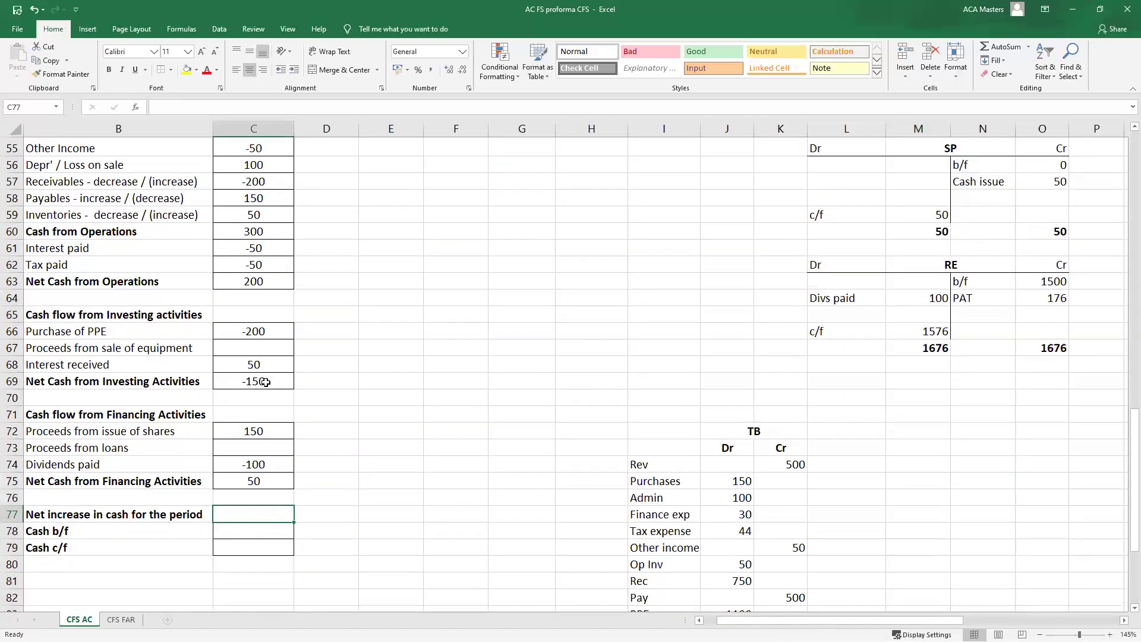
pyautogui.scroll(1, 255, 323)
pyautogui.write('=')
pyautogui.click(243, 342)
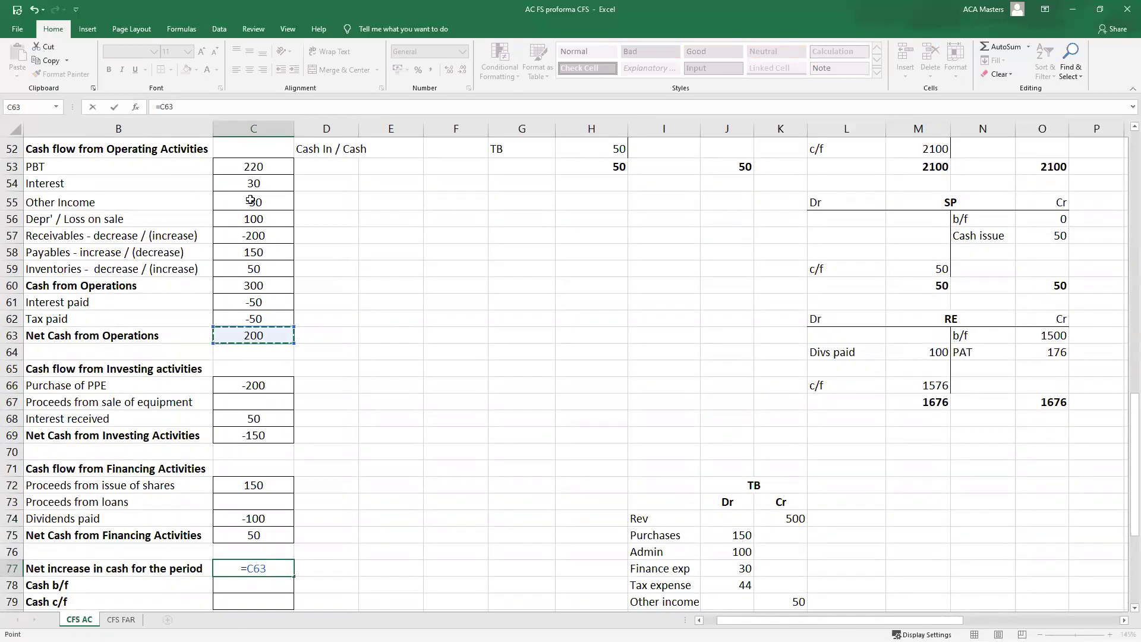
pyautogui.write('+')
pyautogui.click(237, 431)
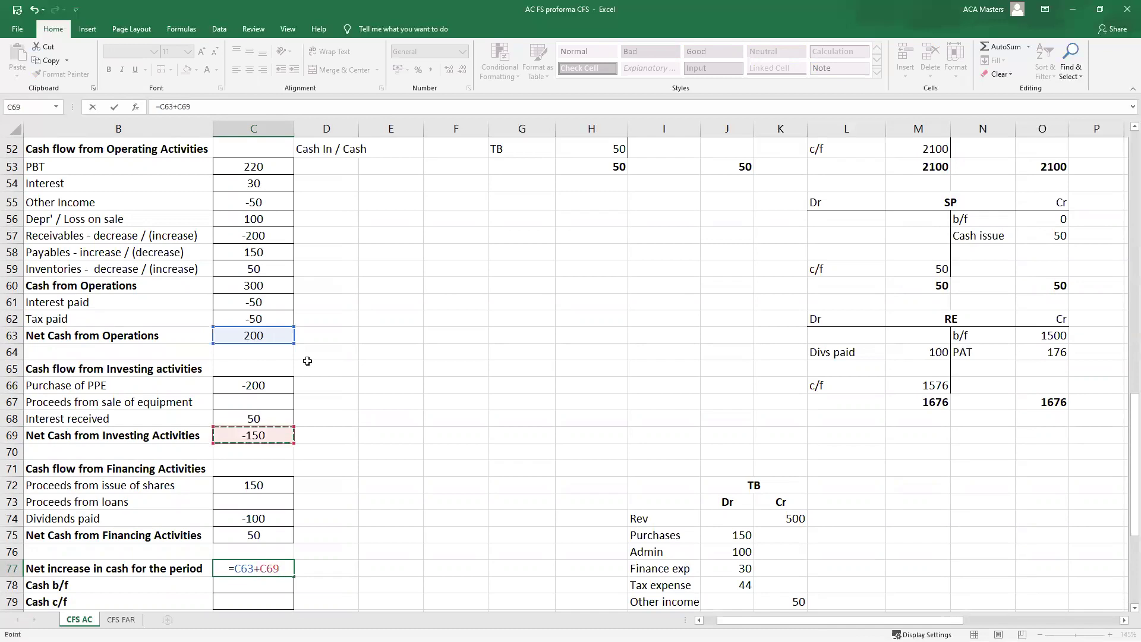
pyautogui.write('+')
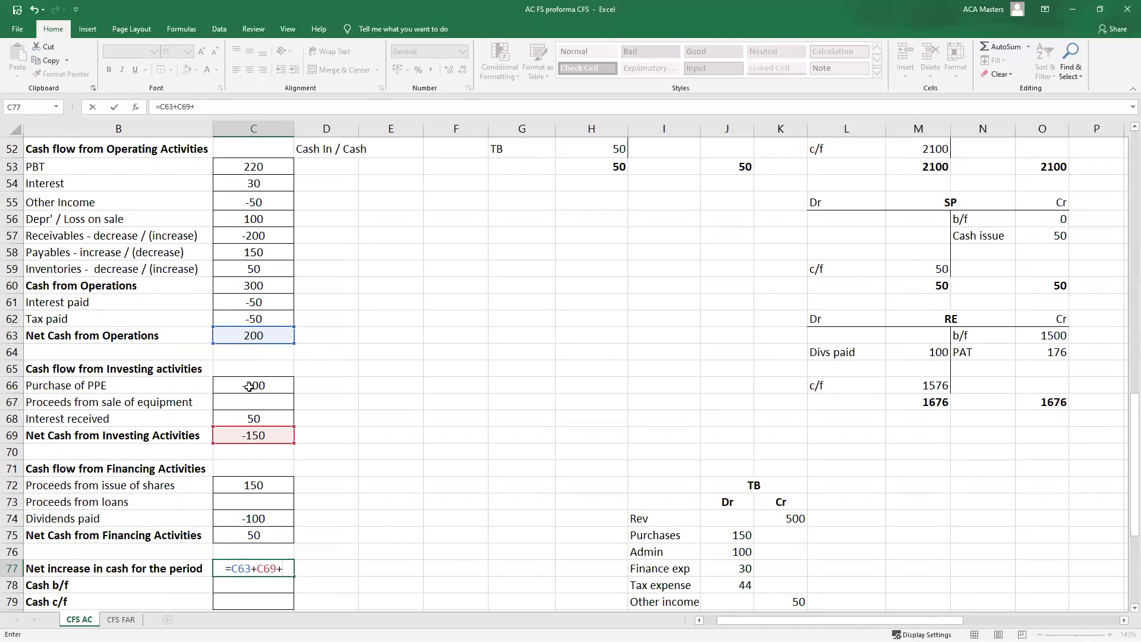
pyautogui.click(241, 535)
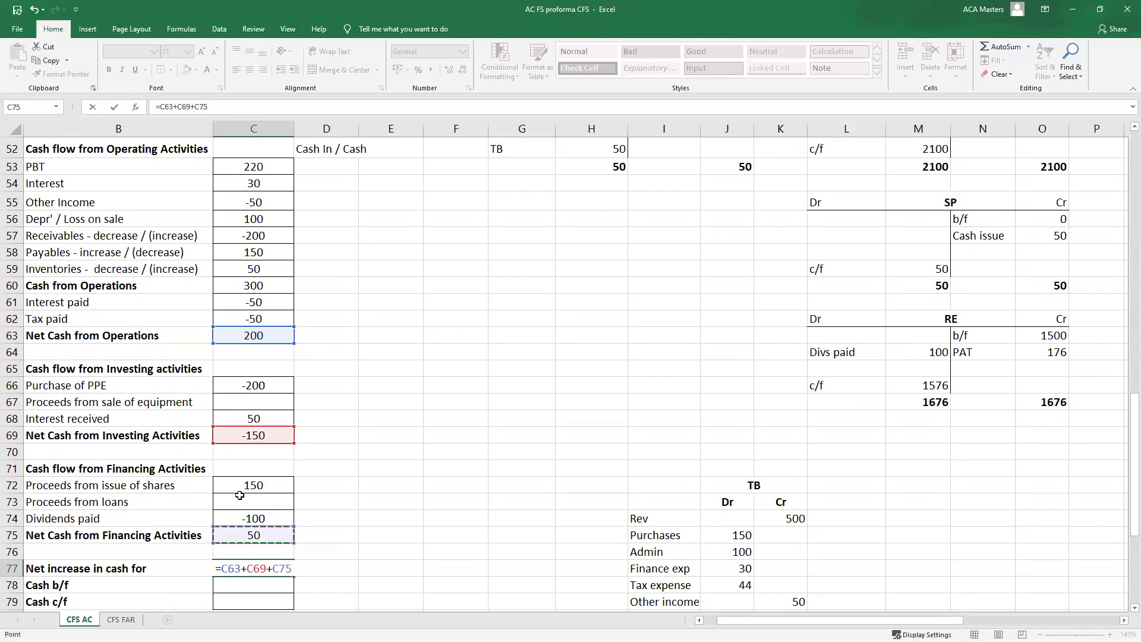
pyautogui.press('Return')
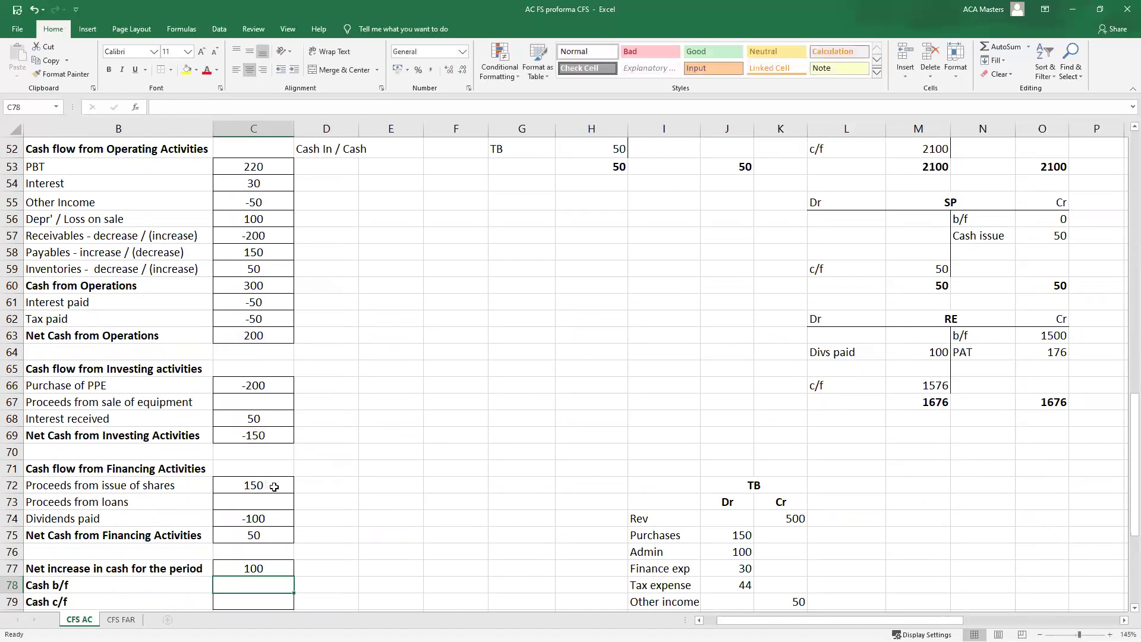
# - Link Cash b/f in C78 to the prior-year Cash balance in D28 of the SFP
pyautogui.scroll(9, 274, 487)
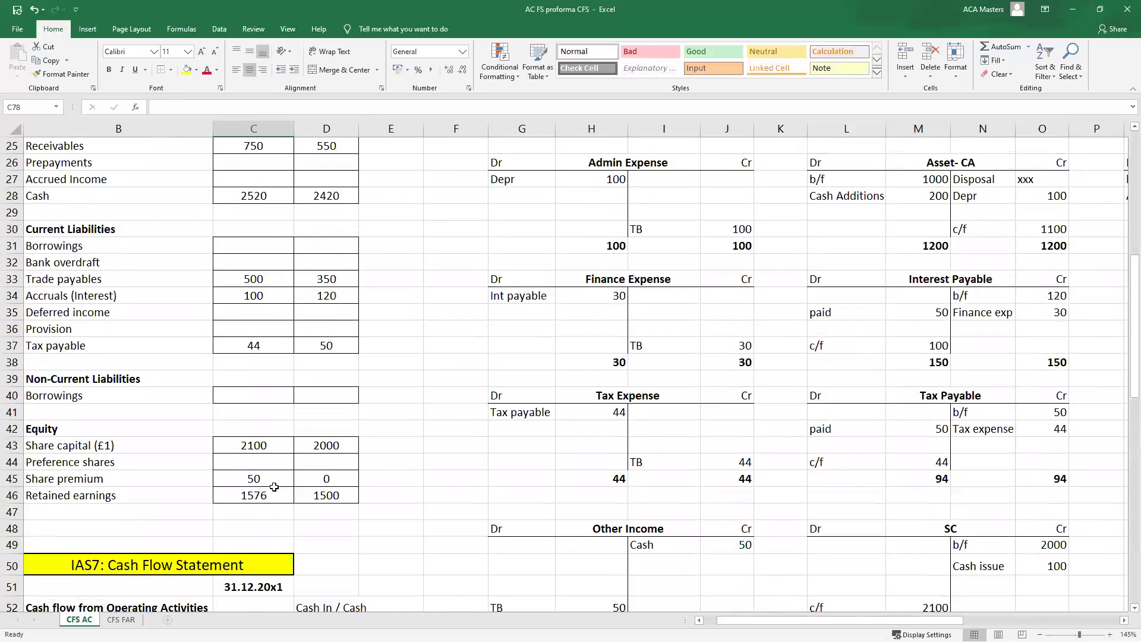
pyautogui.write('=')
pyautogui.scroll(9, 372, 307)
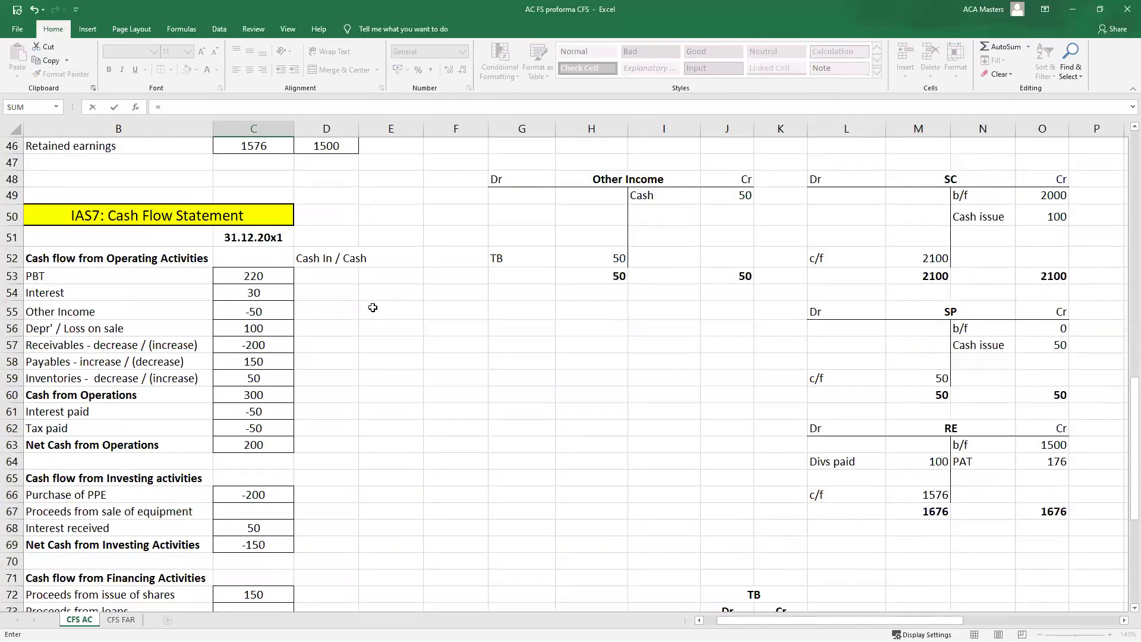
pyautogui.click(329, 191)
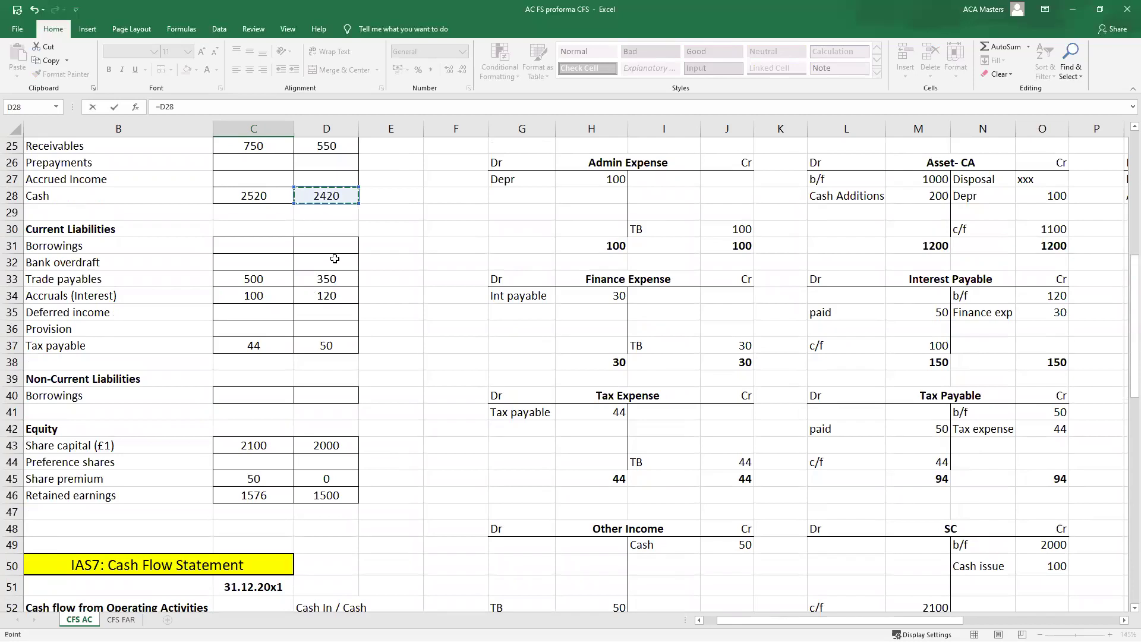
pyautogui.press('Return')
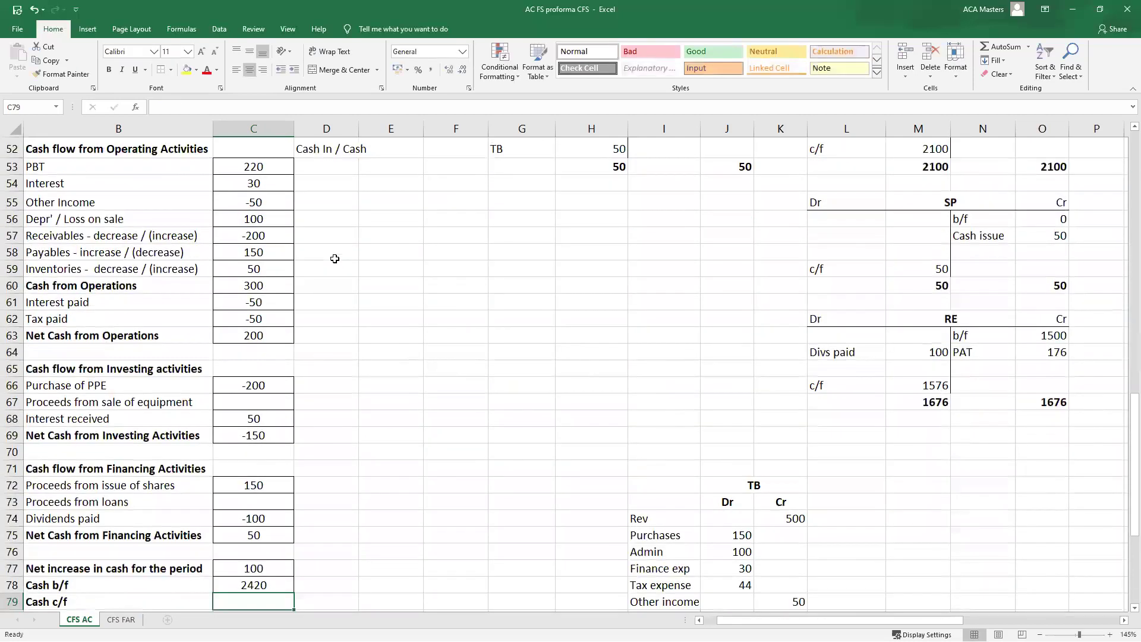
# - Calculate Cash c/f in C79 with =C78+C77, adding the net increase in cash to Cash b/f
pyautogui.scroll(-2, 327, 387)
pyautogui.write('=')
pyautogui.press('Up')
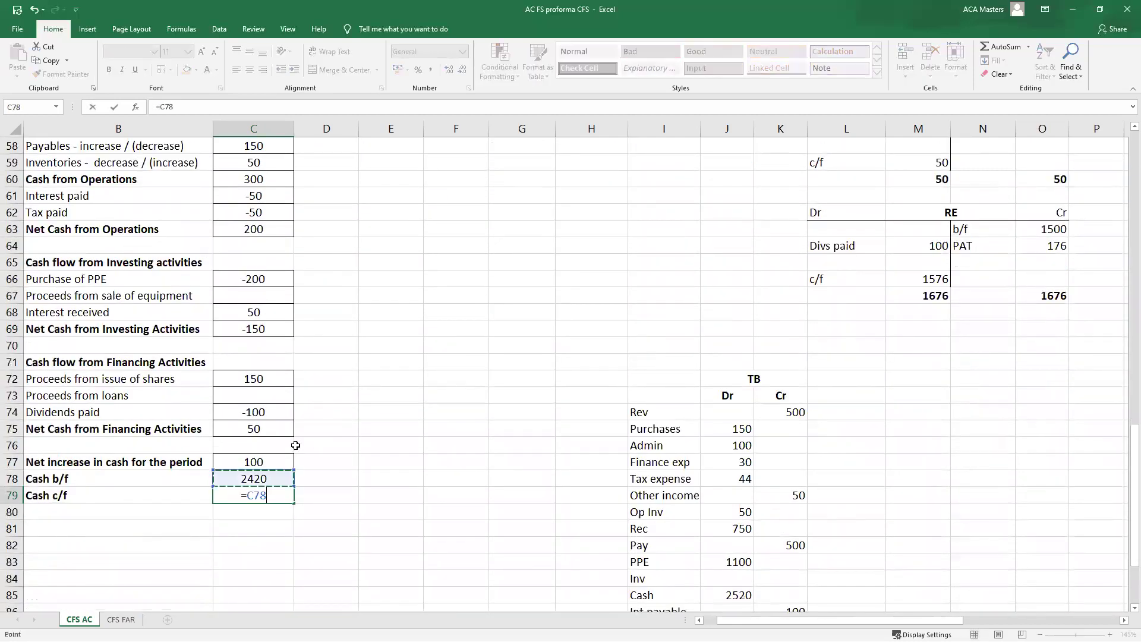
pyautogui.write('+')
pyautogui.press('Up')
pyautogui.press('Up')
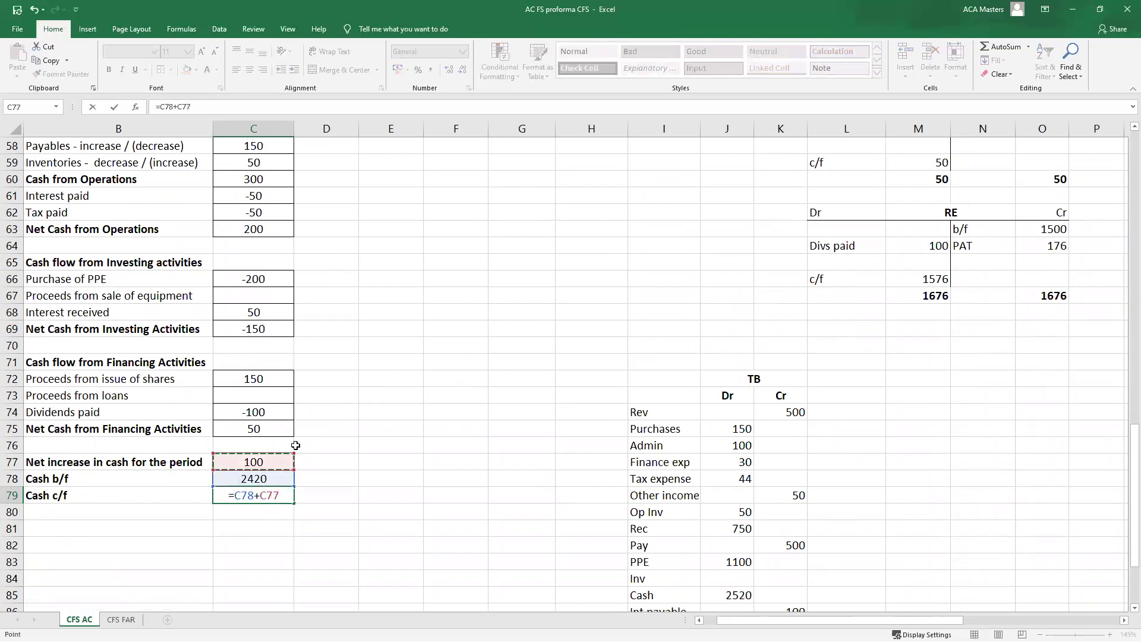
pyautogui.press('Return')
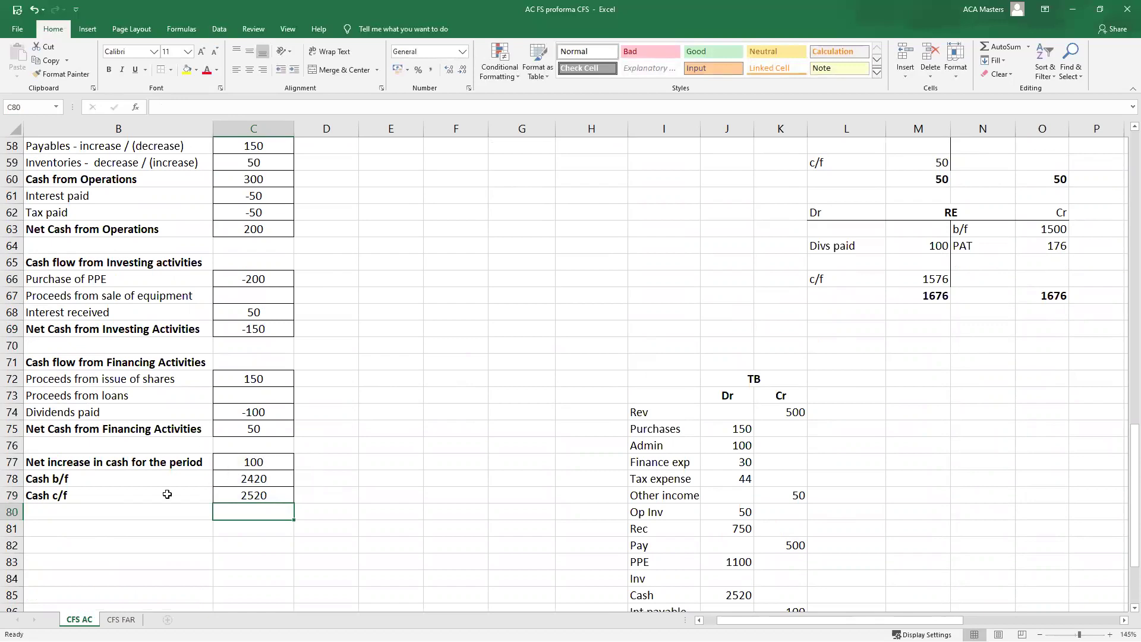
# - Compare Cash c/f in row 79 with the 31.12.20x1 Cash balance in C28 of the SFP
pyautogui.click(274, 498)
pyautogui.moveTo(206, 489); pyautogui.dragTo(255, 496)
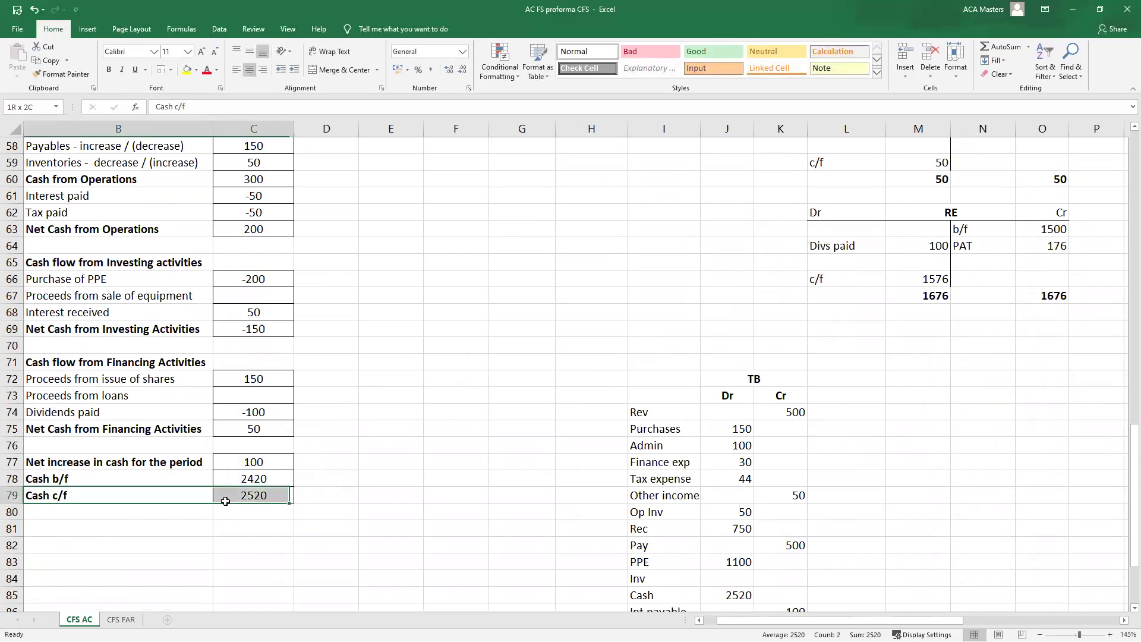
pyautogui.scroll(7, 256, 459)
pyautogui.scroll(6, 257, 460)
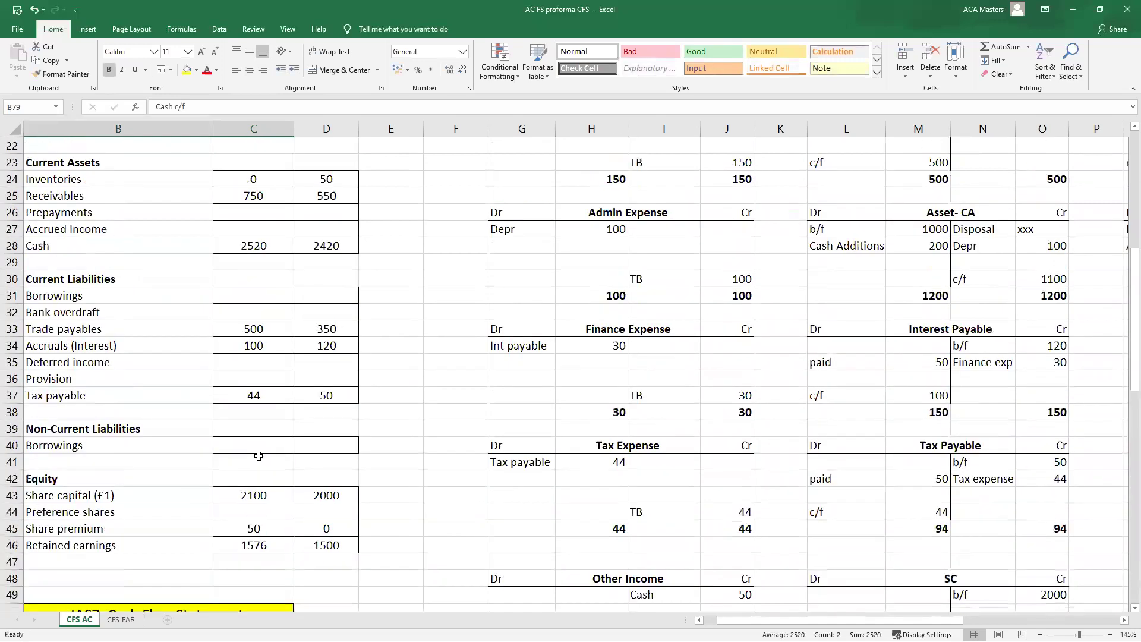
pyautogui.moveTo(238, 299); pyautogui.dragTo(205, 304)
pyautogui.scroll(2, 205, 313)
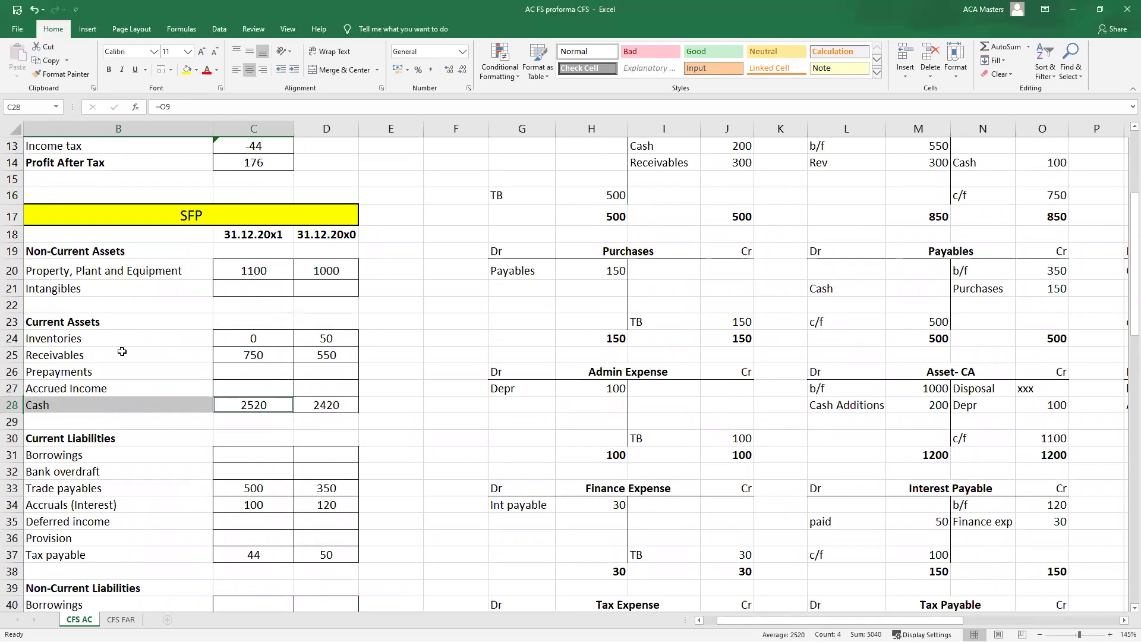
pyautogui.scroll(4, 122, 352)
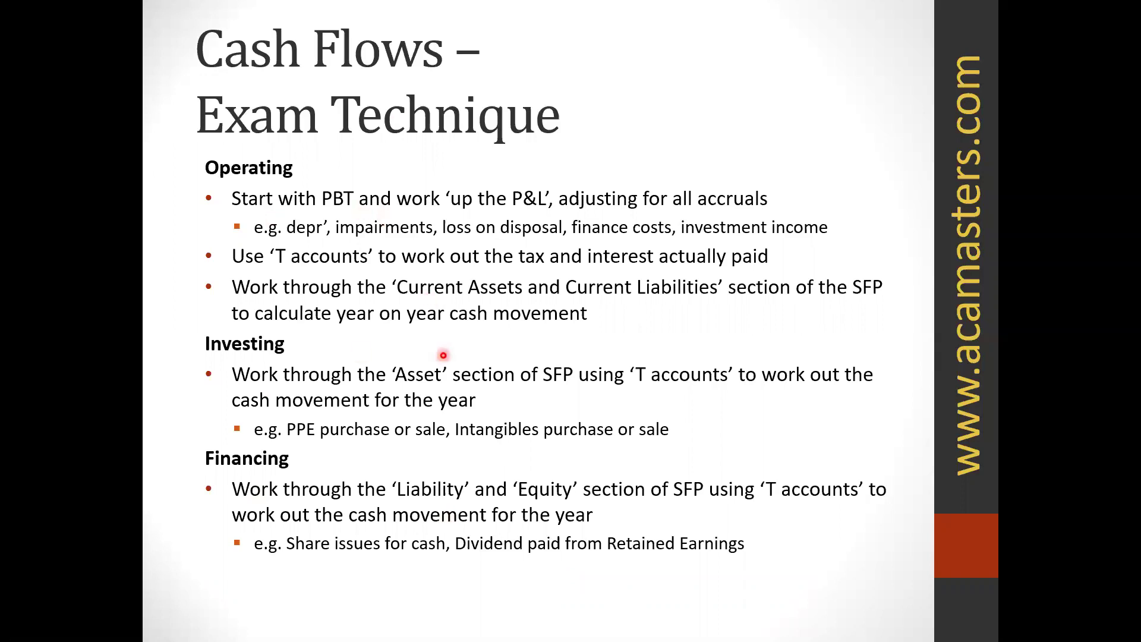
# - Switch back to the Excel workbook and highlight the Cash Additions and Depr entries in L28:O28 of the Asset-CA account in yellow
pyautogui.hotkey('alt', 'Tab')
pyautogui.scroll(-6, 589, 408)
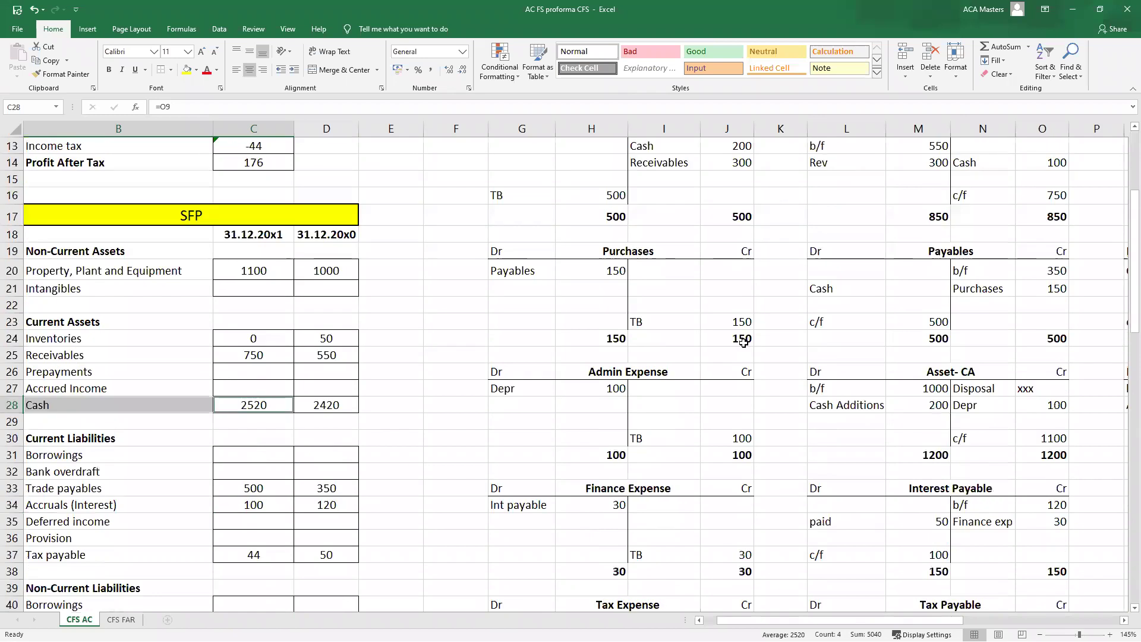
pyautogui.moveTo(865, 300); pyautogui.dragTo(1043, 301)
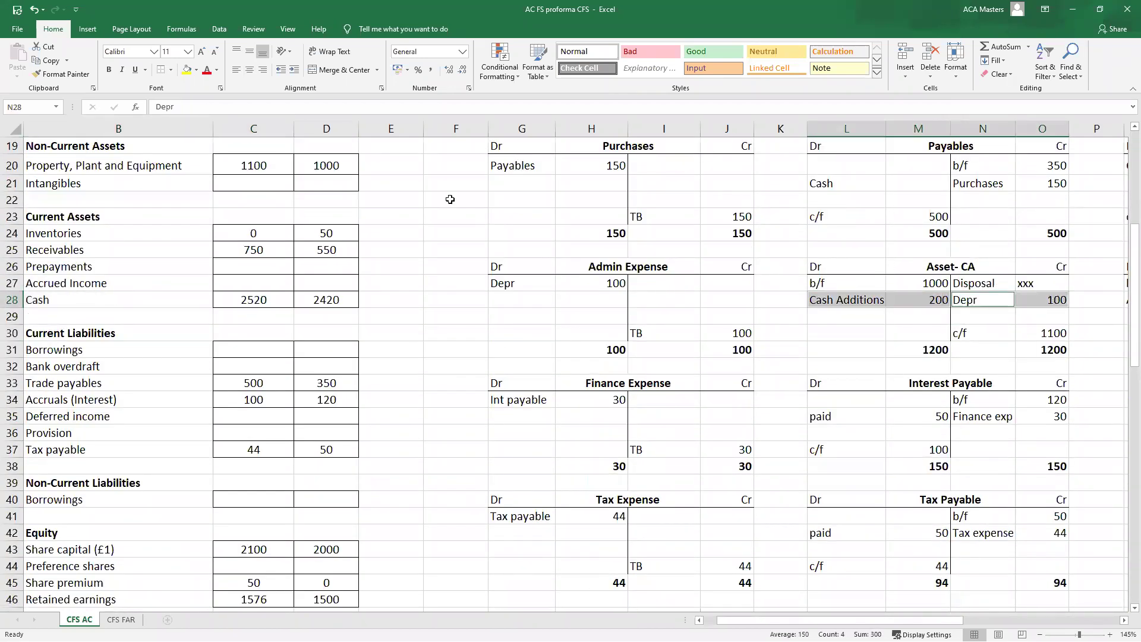
pyautogui.click(189, 67)
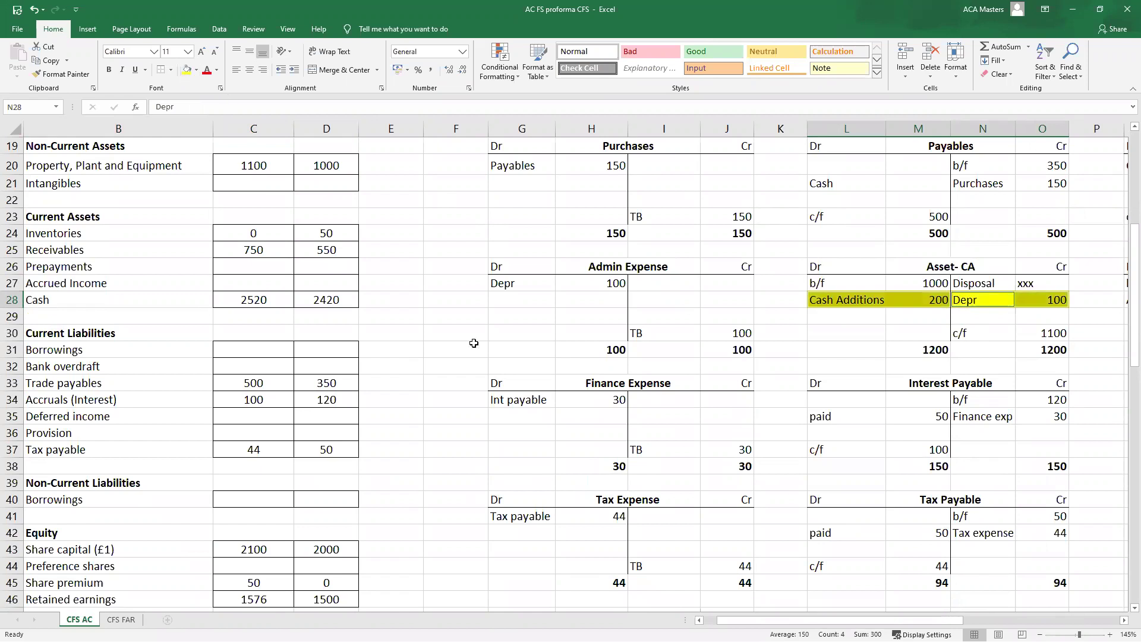
# - Examine the Operating Activities section, marking the PBT, Depr' / Loss on sale and Cash from Operations rows together
pyautogui.scroll(6, 351, 262)
pyautogui.scroll(-13, 342, 251)
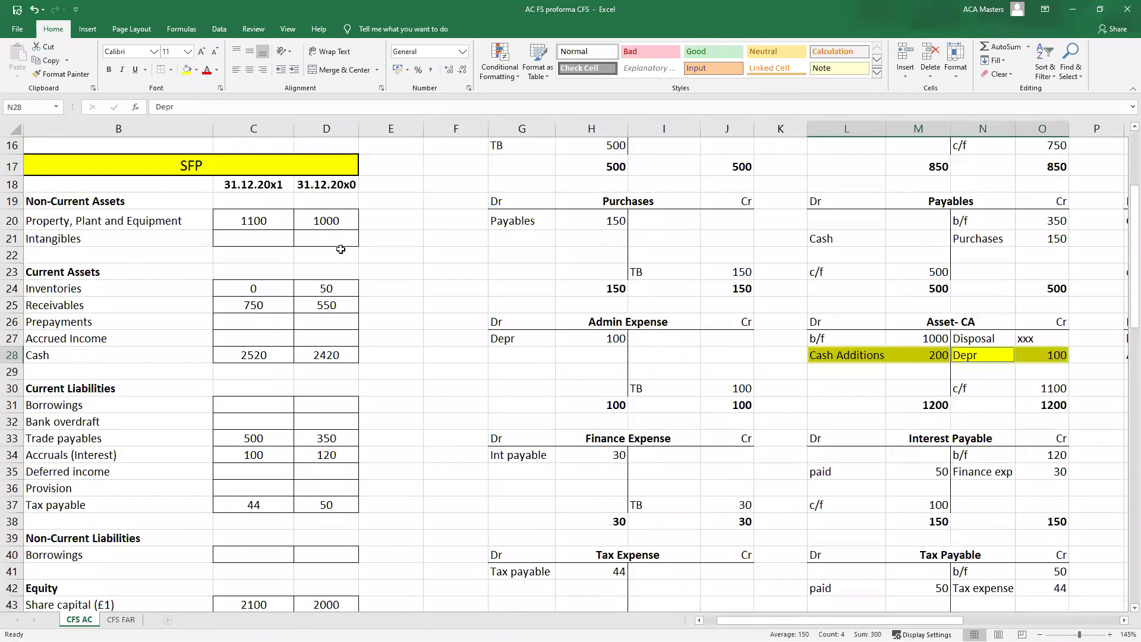
pyautogui.scroll(-3, 340, 248)
pyautogui.moveTo(129, 209); pyautogui.dragTo(251, 394)
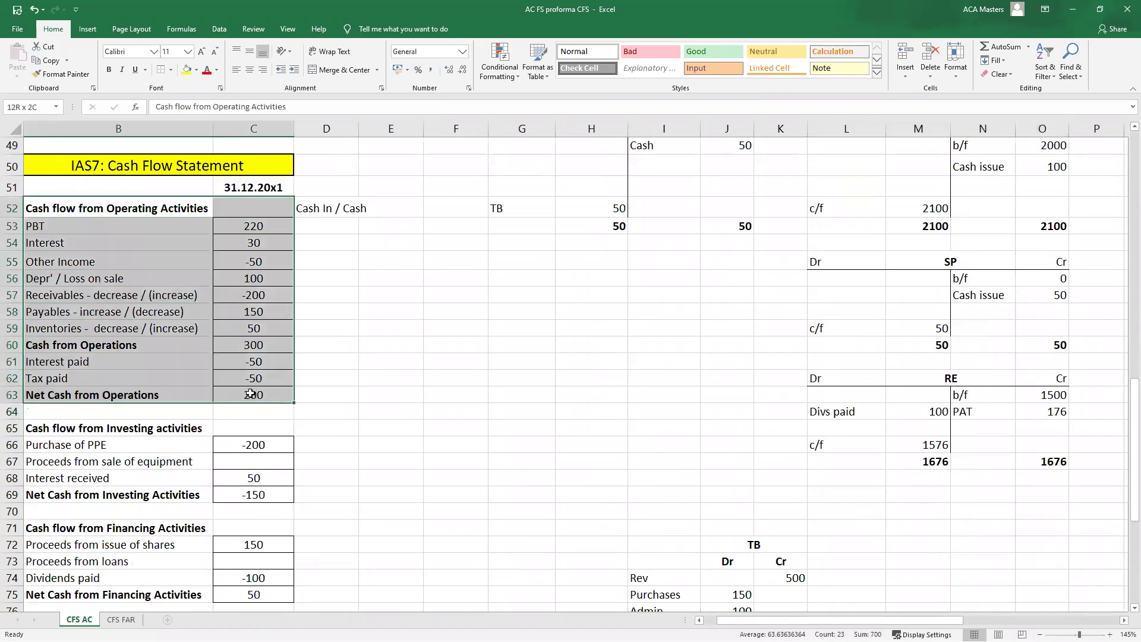
pyautogui.moveTo(169, 295); pyautogui.dragTo(237, 278)
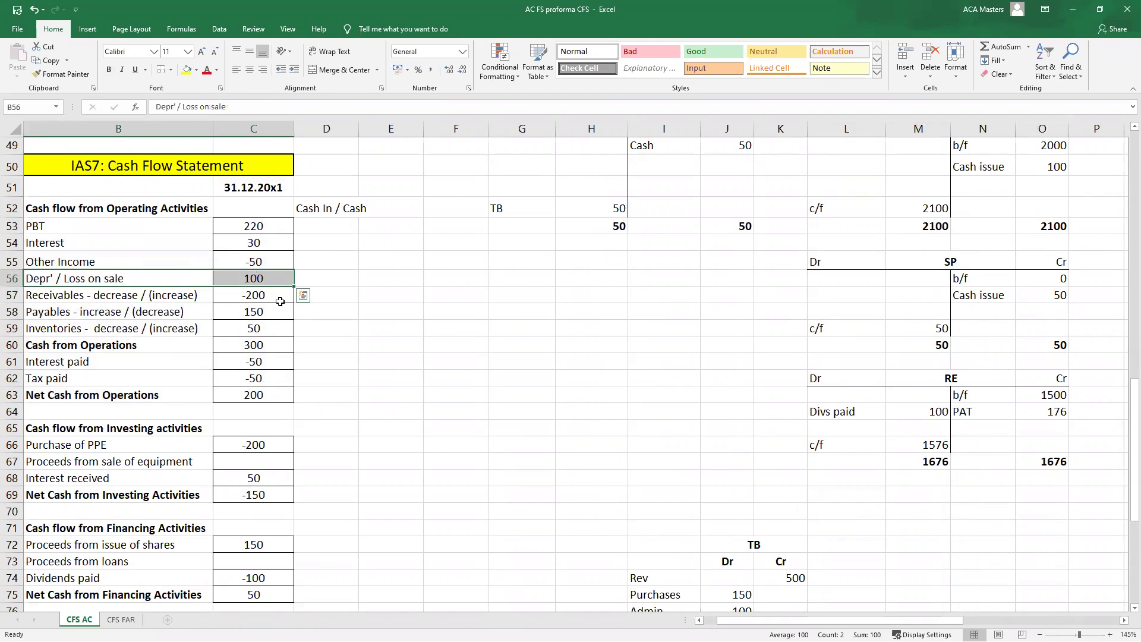
pyautogui.keyDown('ctrl'); pyautogui.moveTo(159, 224); pyautogui.dragTo(229, 226); pyautogui.keyUp('ctrl')
pyautogui.keyDown('ctrl'); pyautogui.moveTo(199, 344); pyautogui.dragTo(232, 348); pyautogui.keyUp('ctrl')
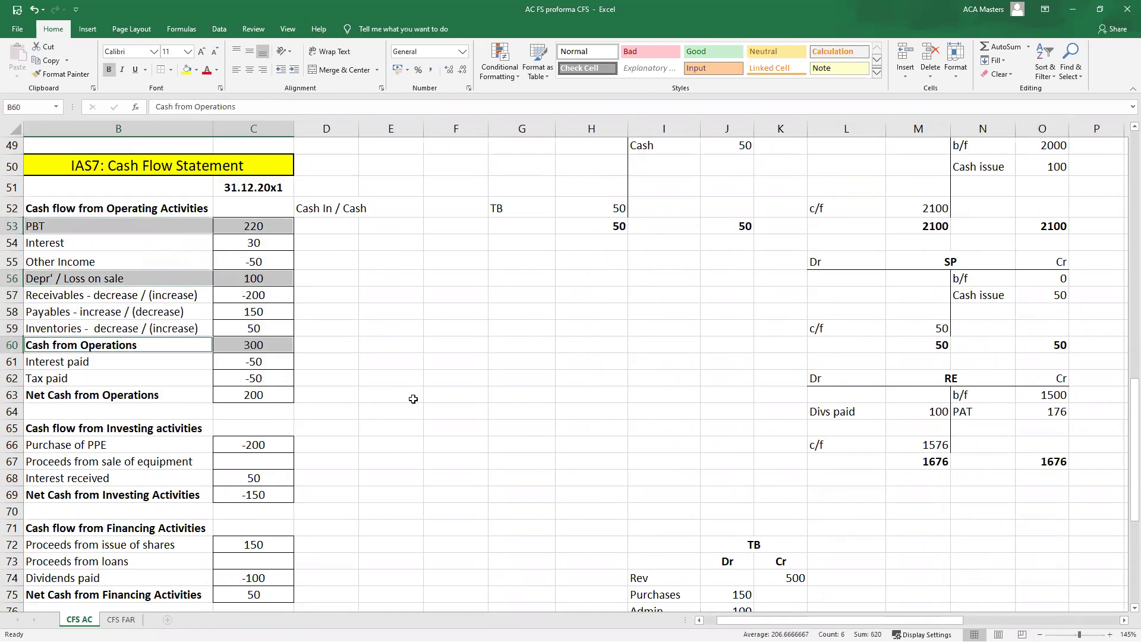
# - Add the Purchase of PPE row to the selection and compare it with the highlighted Cash Additions in the Asset-CA account
pyautogui.scroll(11, 416, 405)
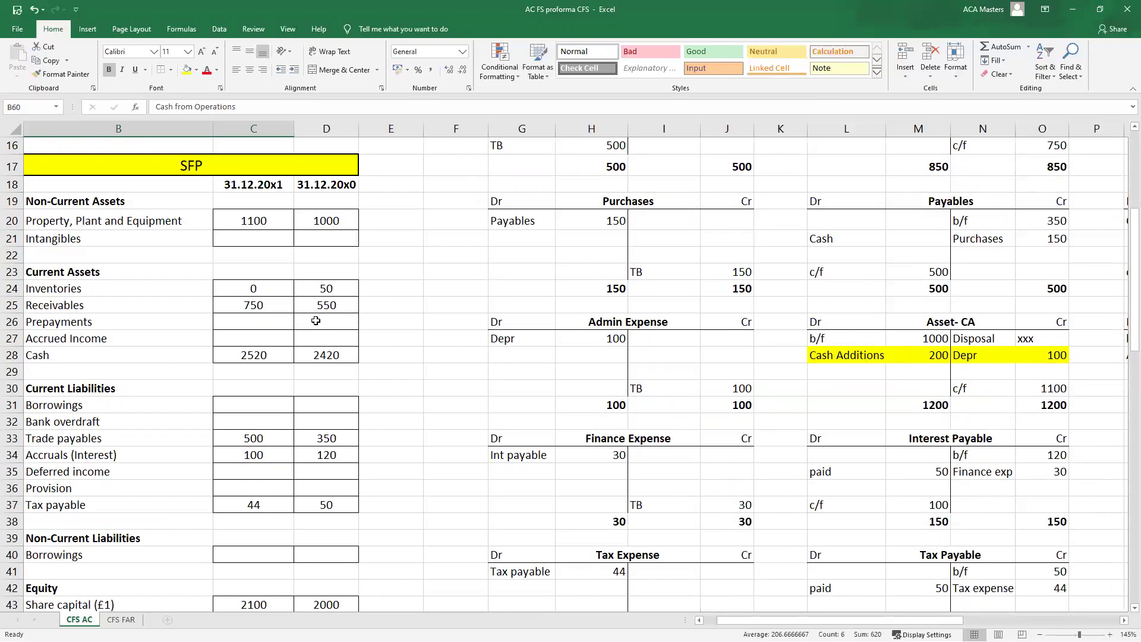
pyautogui.scroll(-11, 296, 347)
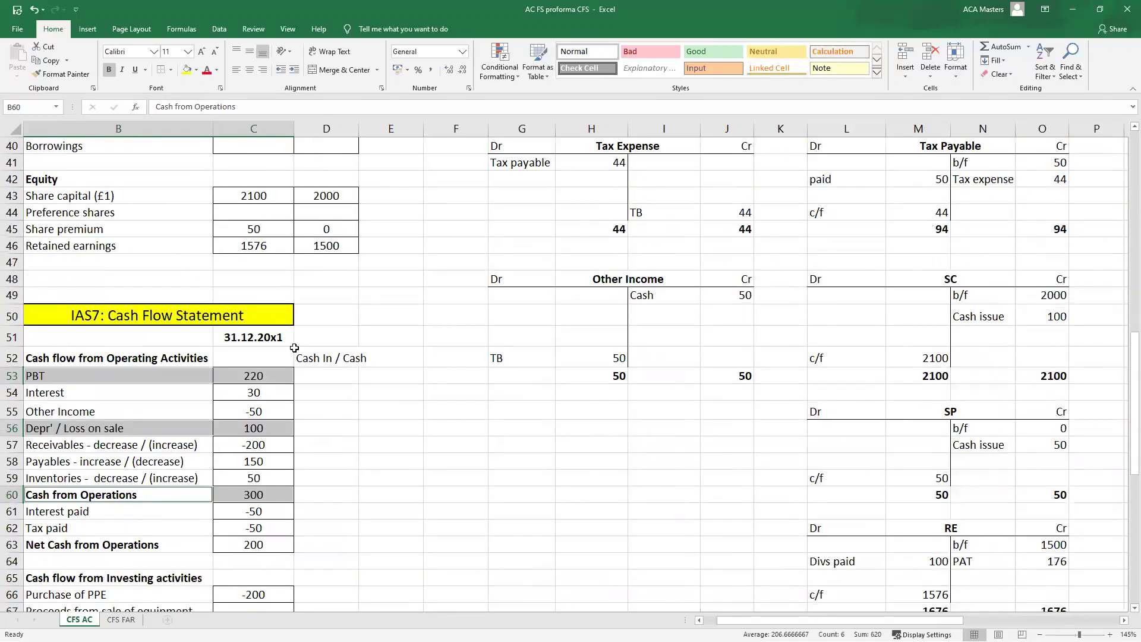
pyautogui.scroll(-2, 296, 347)
pyautogui.moveTo(178, 337); pyautogui.dragTo(275, 326)
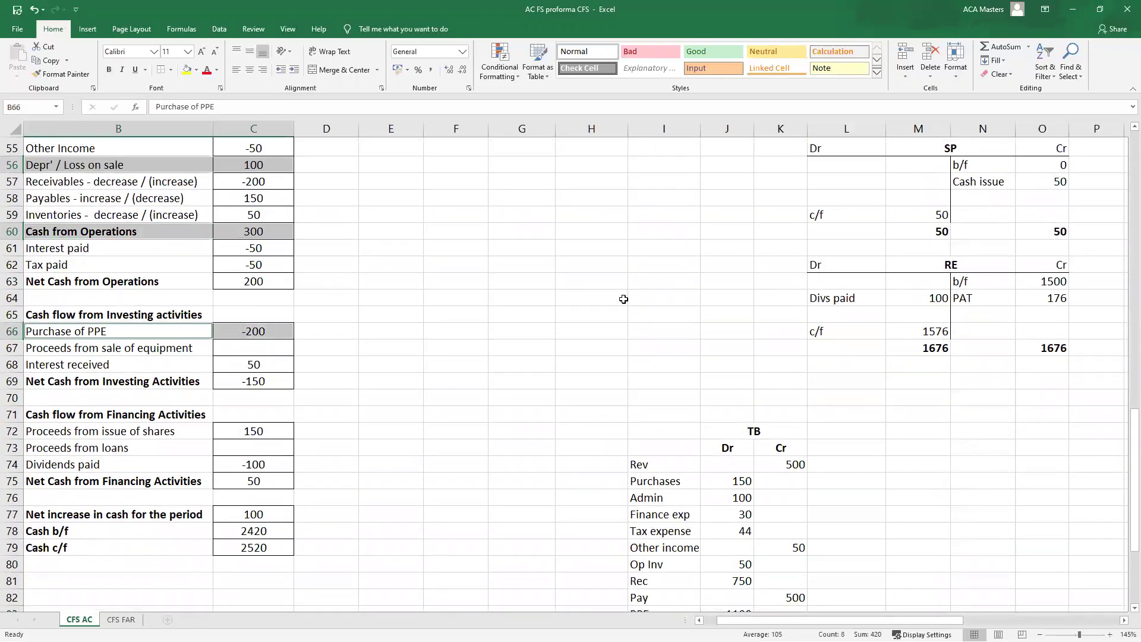
pyautogui.scroll(12, 609, 345)
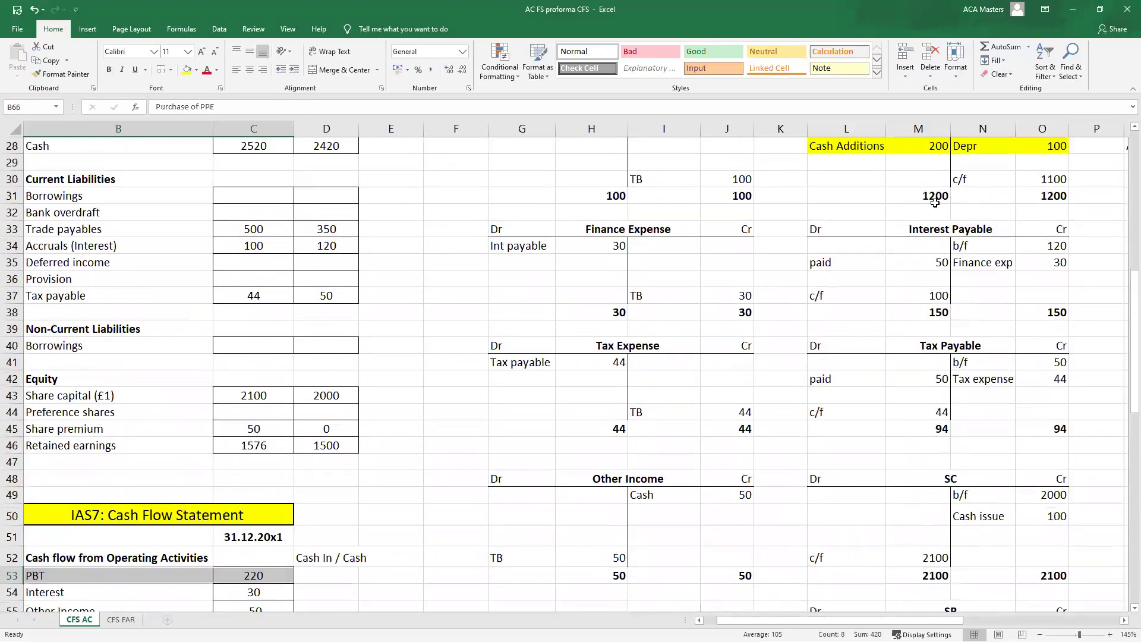
pyautogui.scroll(-2, 1006, 410)
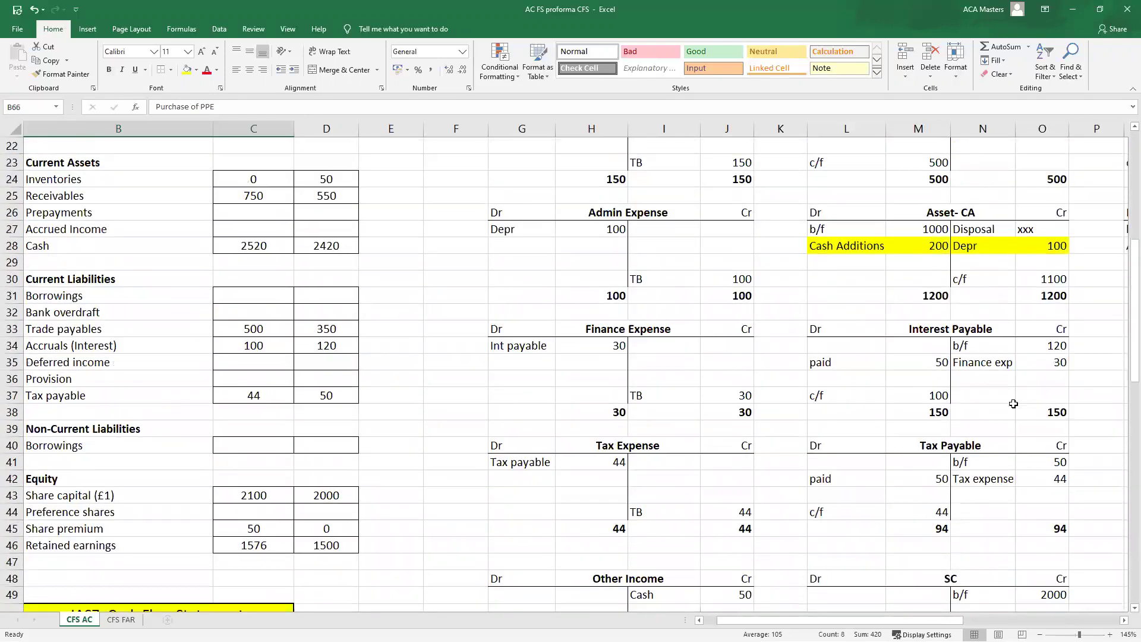
# - Check the P and P/L rows of the disposal working in AB26:AC28 against the cash flow statement's operating and investing lines
pyautogui.moveTo(938, 620); pyautogui.dragTo(1094, 592)
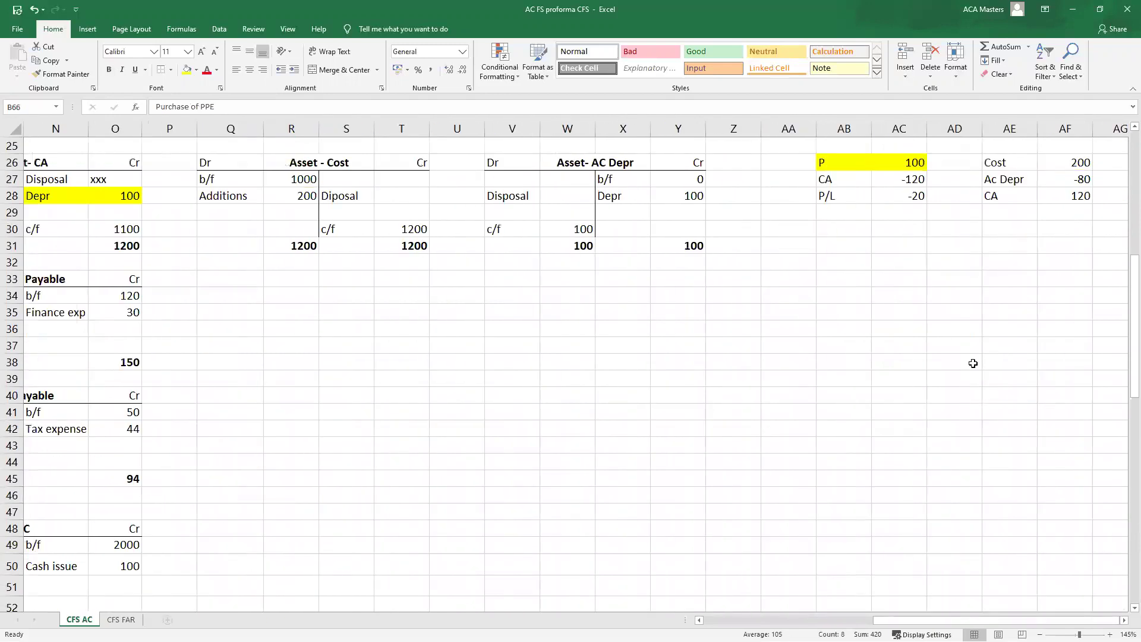
pyautogui.moveTo(847, 164); pyautogui.dragTo(891, 164)
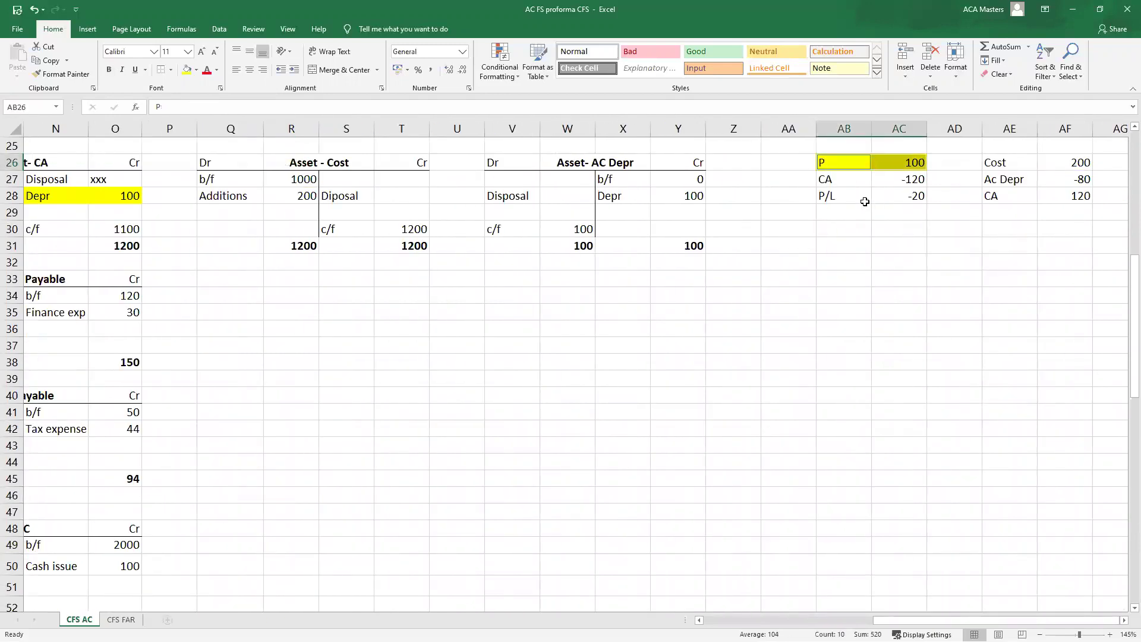
pyautogui.moveTo(865, 201); pyautogui.dragTo(904, 196)
pyautogui.moveTo(1022, 620); pyautogui.dragTo(855, 620)
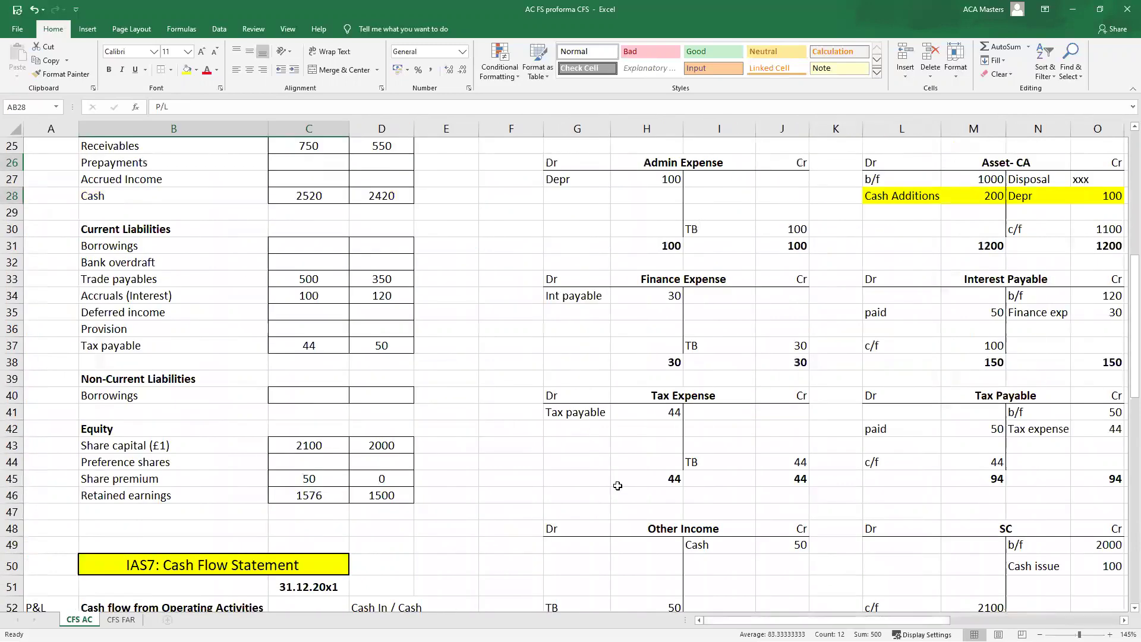
pyautogui.scroll(-1, 452, 399)
pyautogui.scroll(-8, 452, 399)
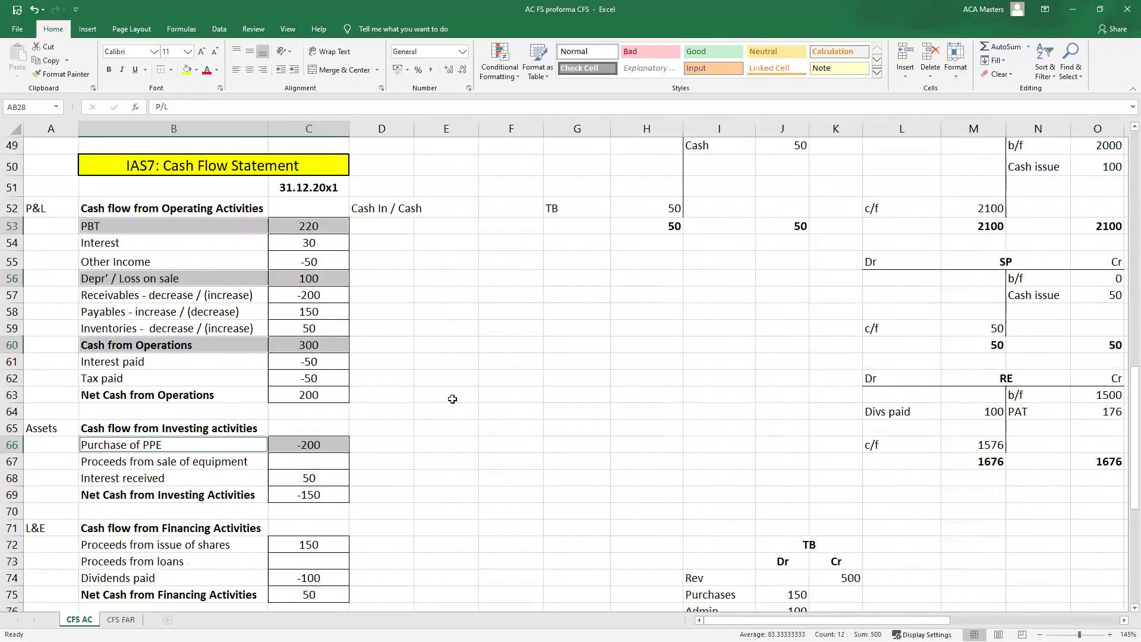
pyautogui.scroll(-2, 459, 404)
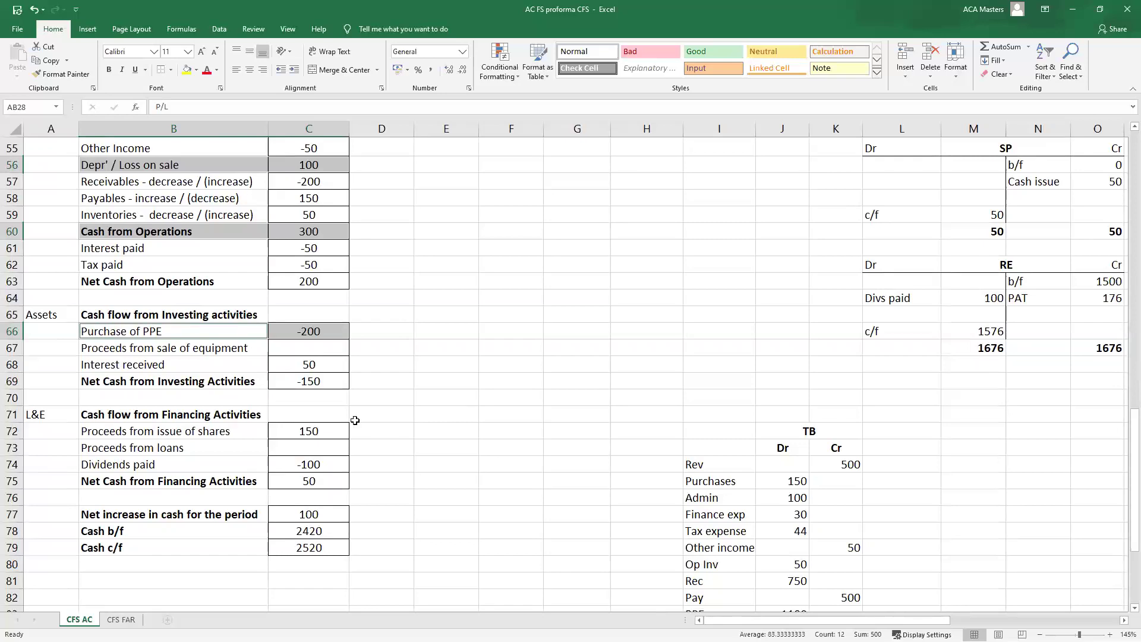
# - Review the T accounts in columns G to O alongside the P&L and SFP, finishing on the Revenue label in B3
pyautogui.scroll(18, 380, 436)
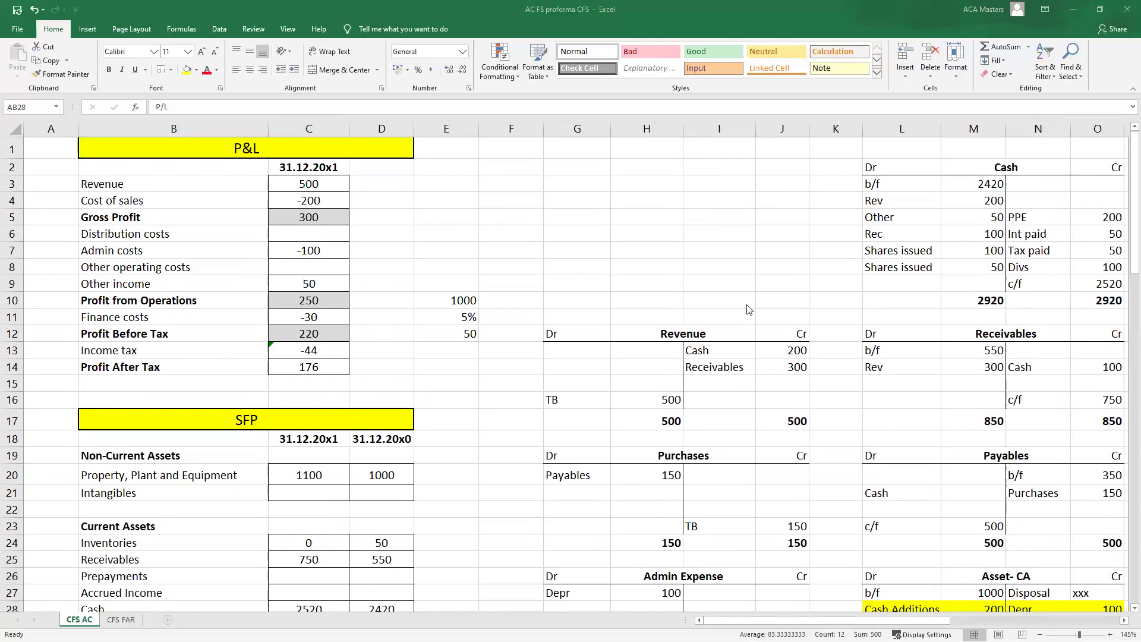
pyautogui.moveTo(603, 122); pyautogui.dragTo(643, 131)
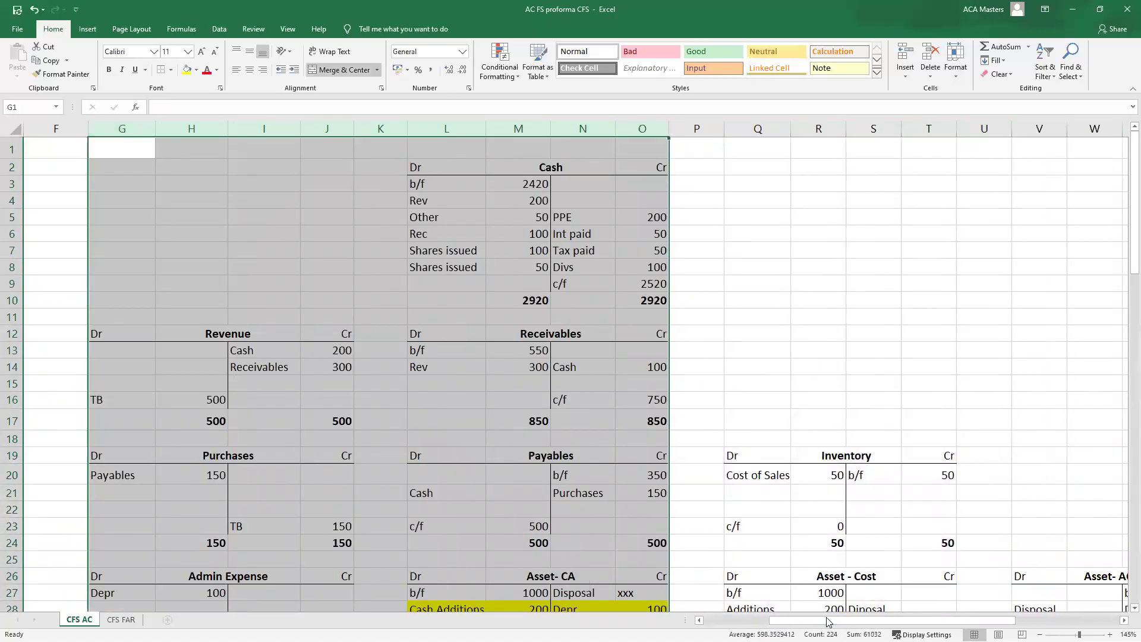
pyautogui.moveTo(829, 620); pyautogui.dragTo(784, 598)
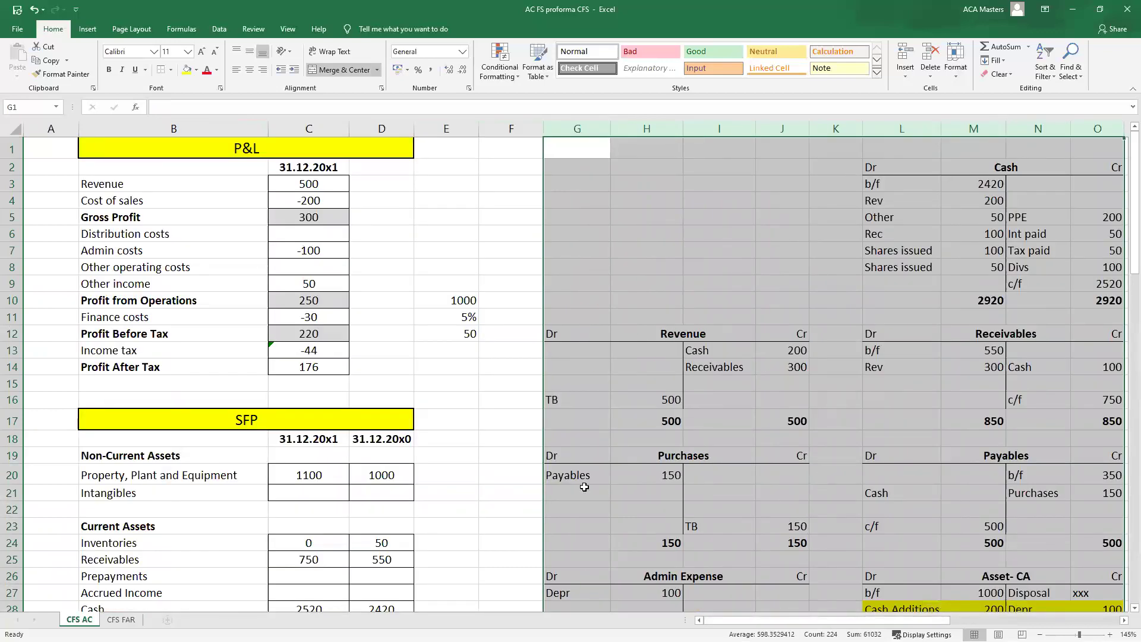
pyautogui.click(849, 494)
pyautogui.click(164, 178)
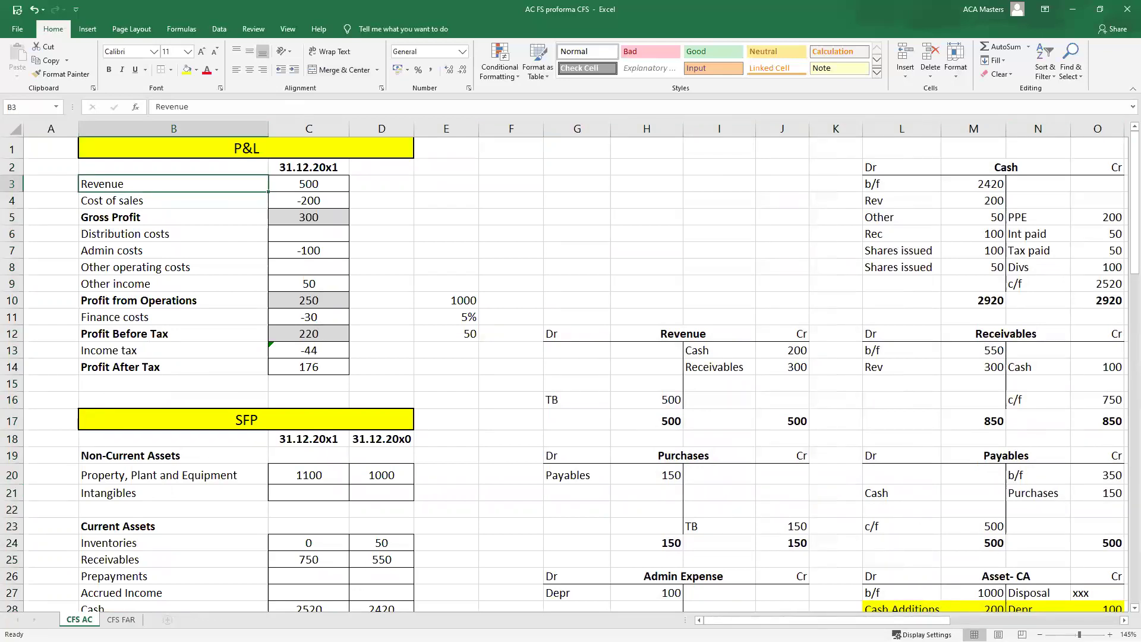
# - Fill the Cash entries of the Receivables account (N14:O14) and the Payables account (L21:M21) with light green
pyautogui.moveTo(897, 620); pyautogui.dragTo(911, 620)
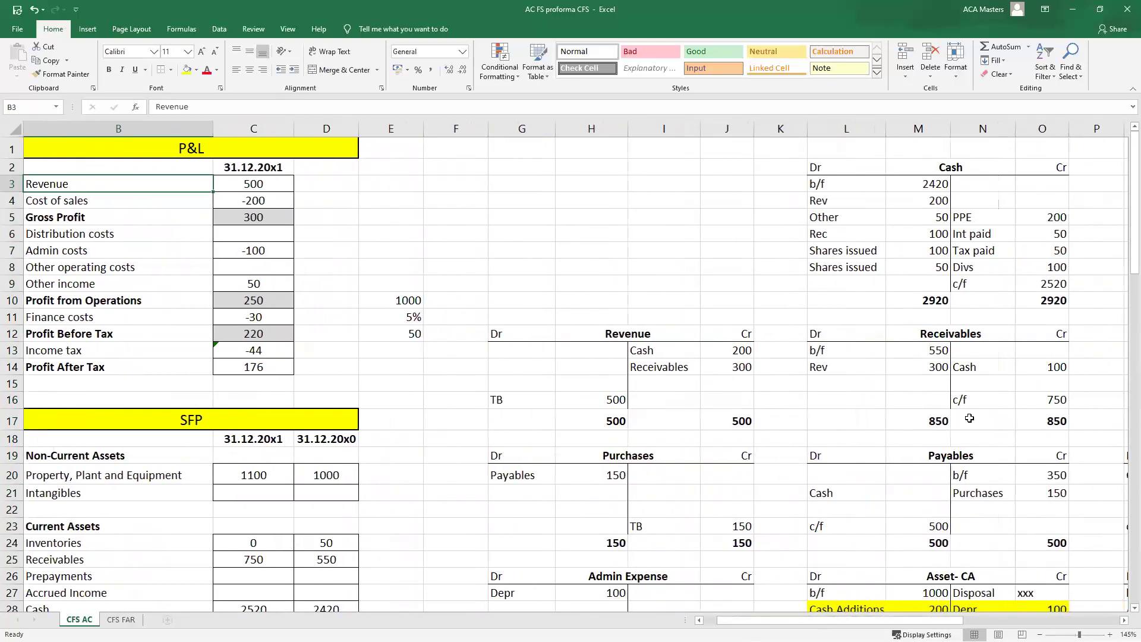
pyautogui.scroll(-2, 970, 418)
pyautogui.moveTo(988, 262); pyautogui.dragTo(1047, 264)
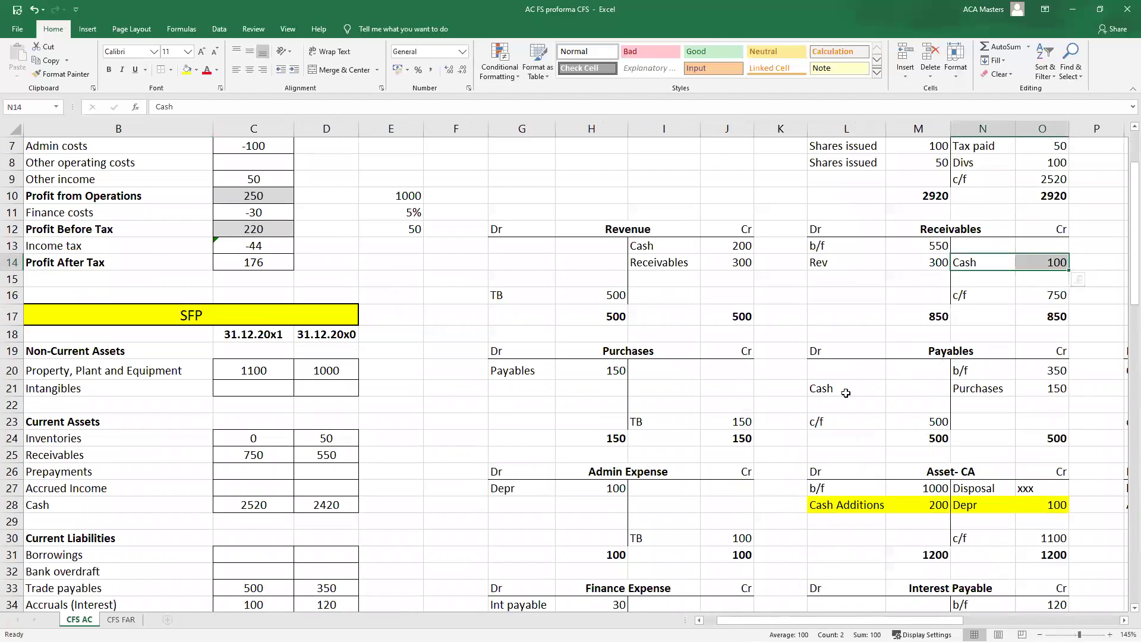
pyautogui.moveTo(846, 393); pyautogui.dragTo(891, 388)
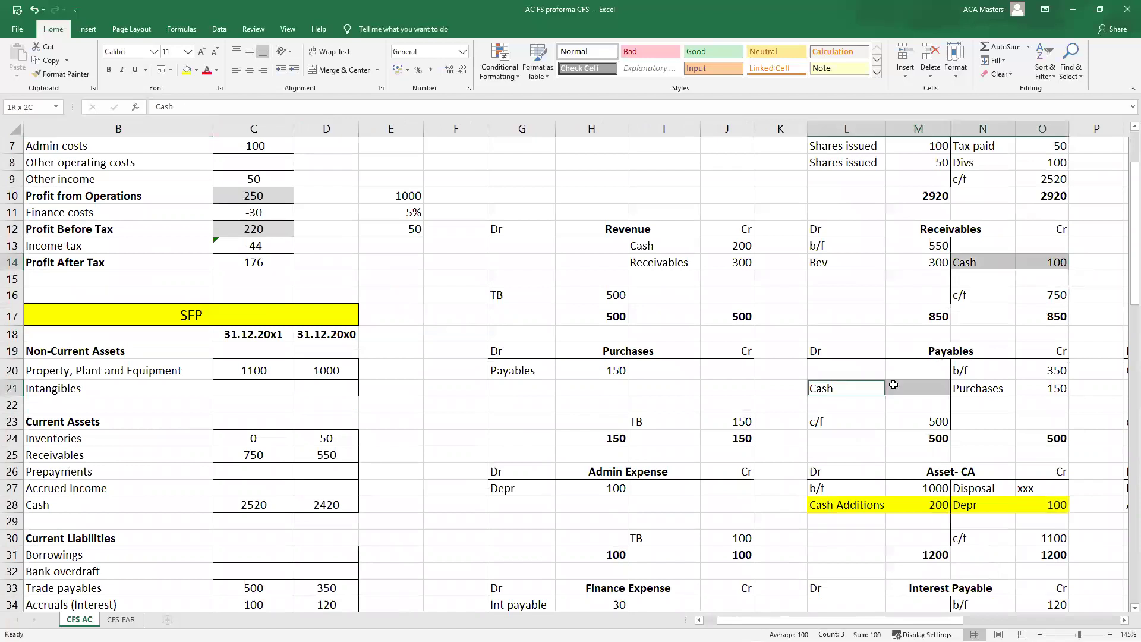
pyautogui.click(196, 69)
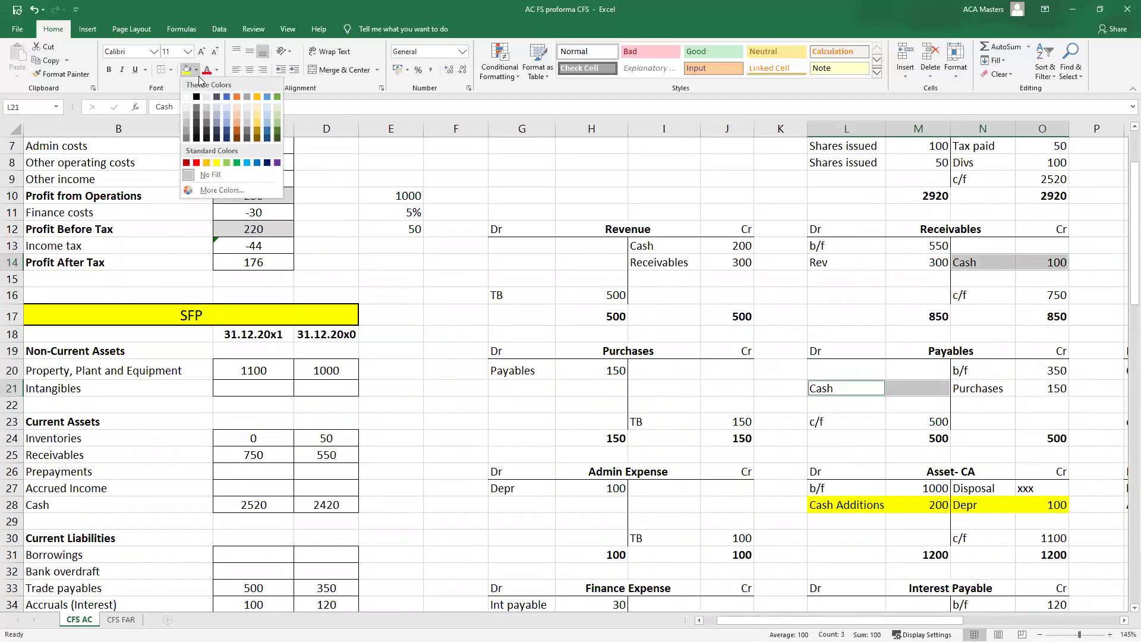
pyautogui.click(226, 162)
# - Check the b/f, Purchases and c/f entries of the Payables account against its cash line
pyautogui.moveTo(981, 371); pyautogui.dragTo(1058, 371)
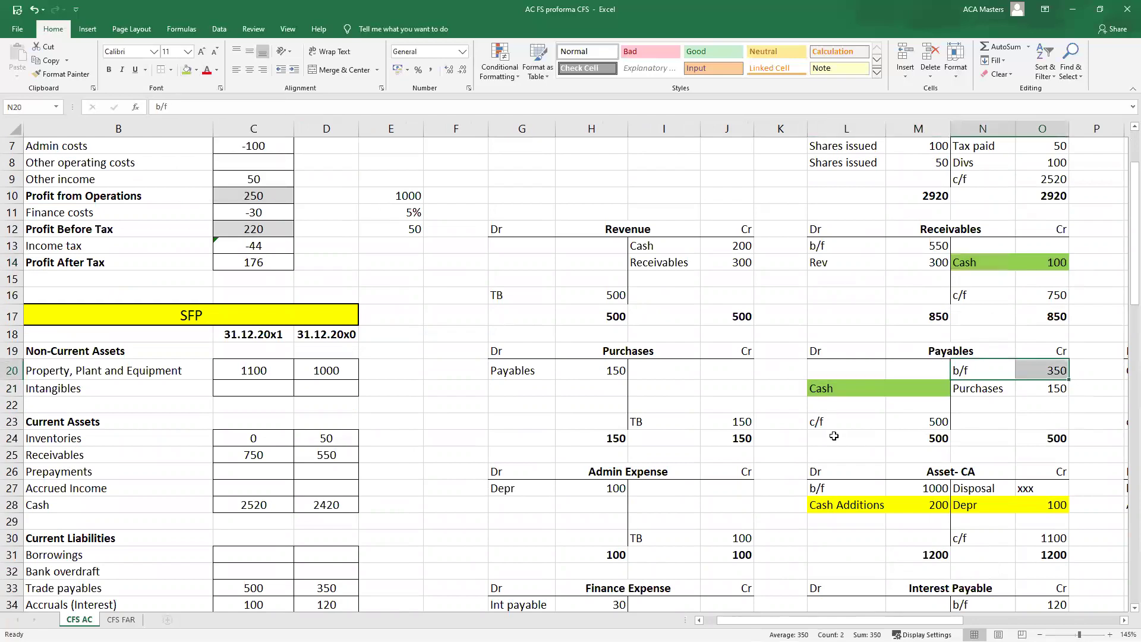
pyautogui.moveTo(844, 422); pyautogui.dragTo(919, 425)
pyautogui.moveTo(979, 389); pyautogui.dragTo(1042, 392)
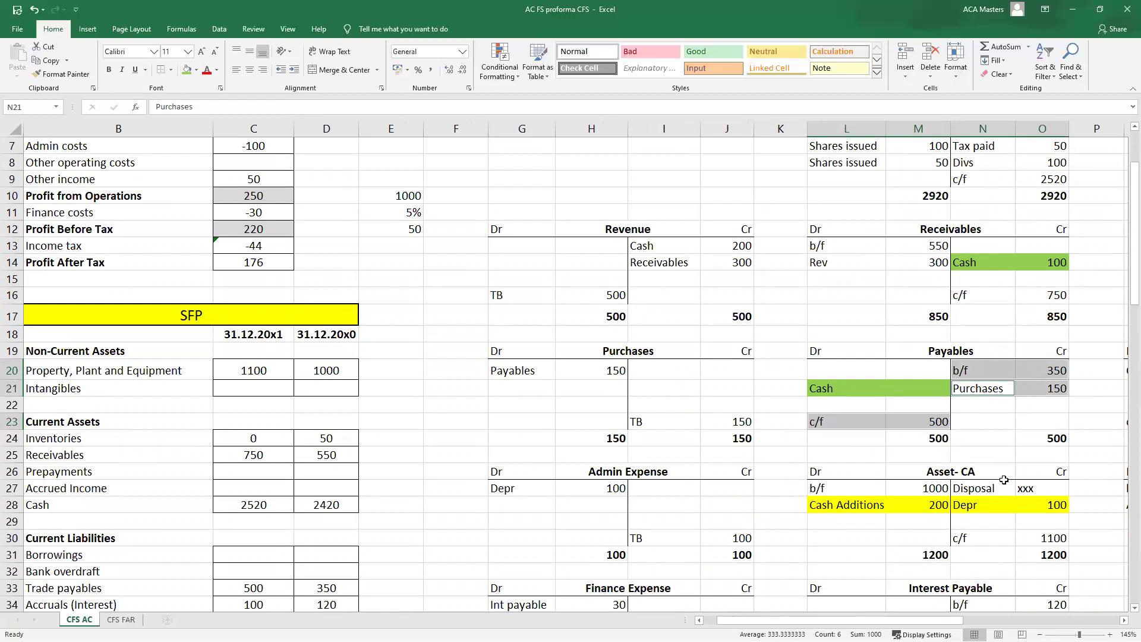
pyautogui.moveTo(987, 368); pyautogui.dragTo(1046, 389)
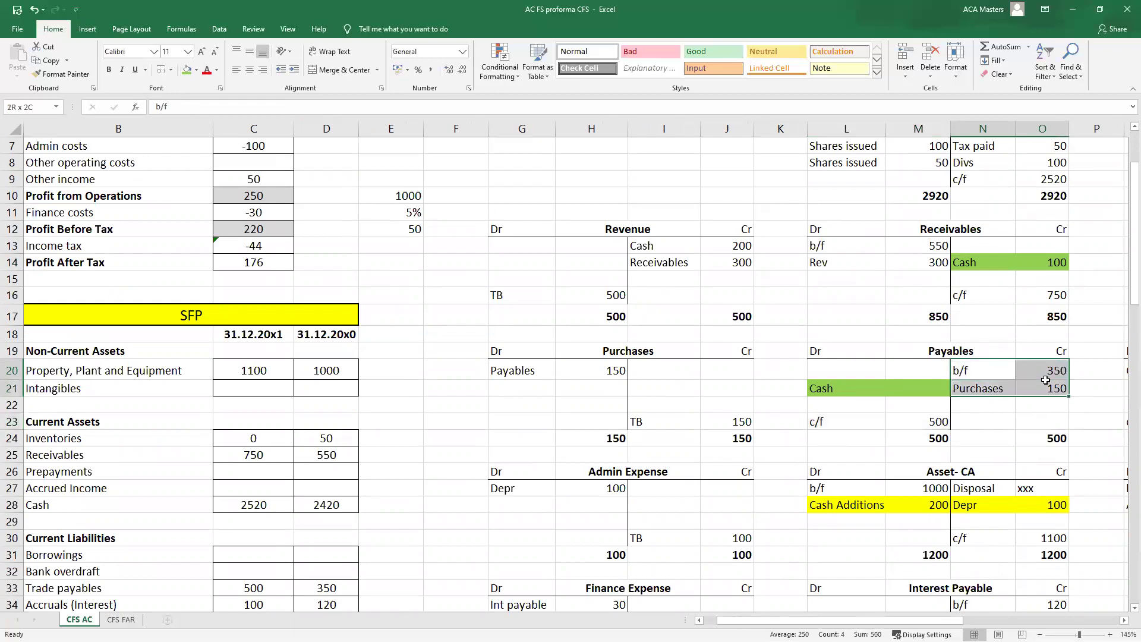
pyautogui.moveTo(854, 424); pyautogui.dragTo(915, 421)
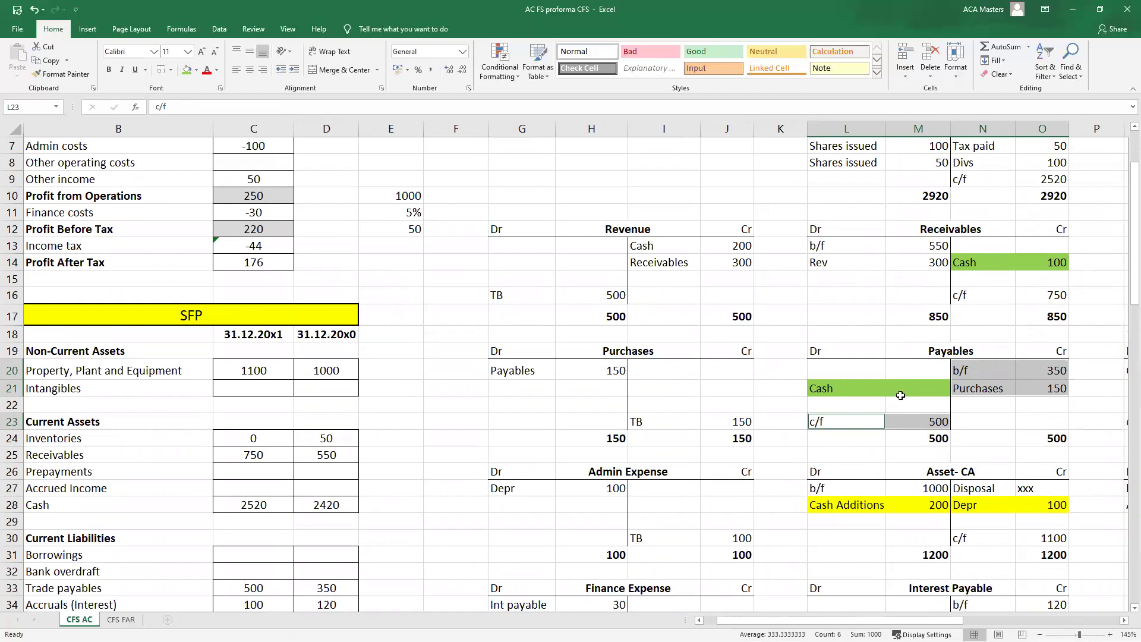
pyautogui.click(881, 456)
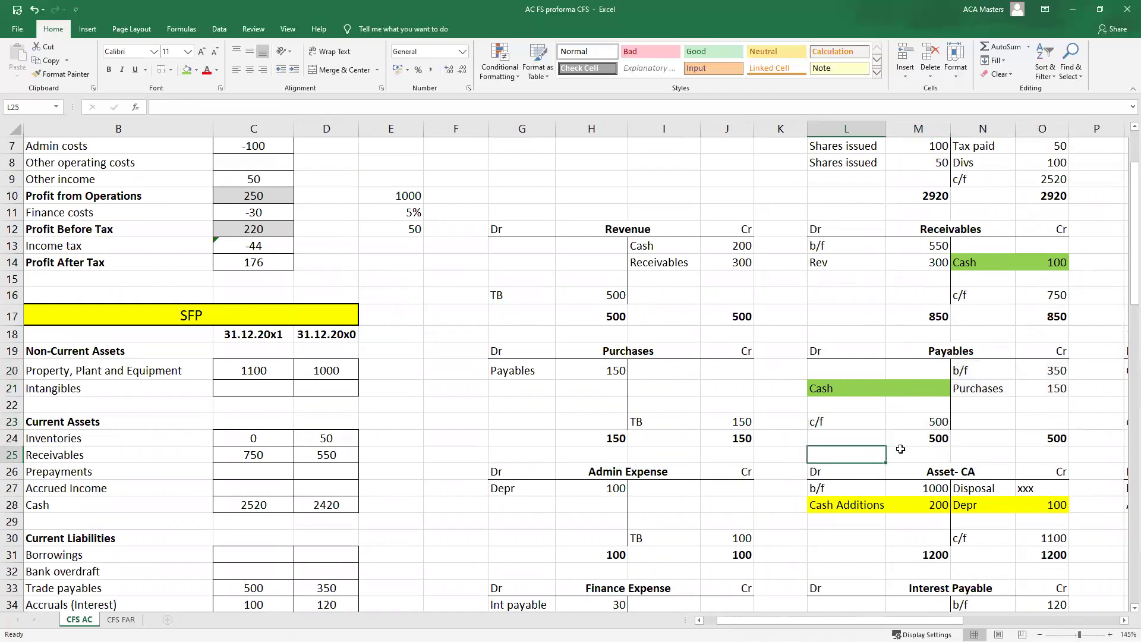
# - Examine the Asset-CA account's b/f, Cash Additions, Depr and Disposal entries, finishing on the Cash Additions row
pyautogui.scroll(-9, 911, 444)
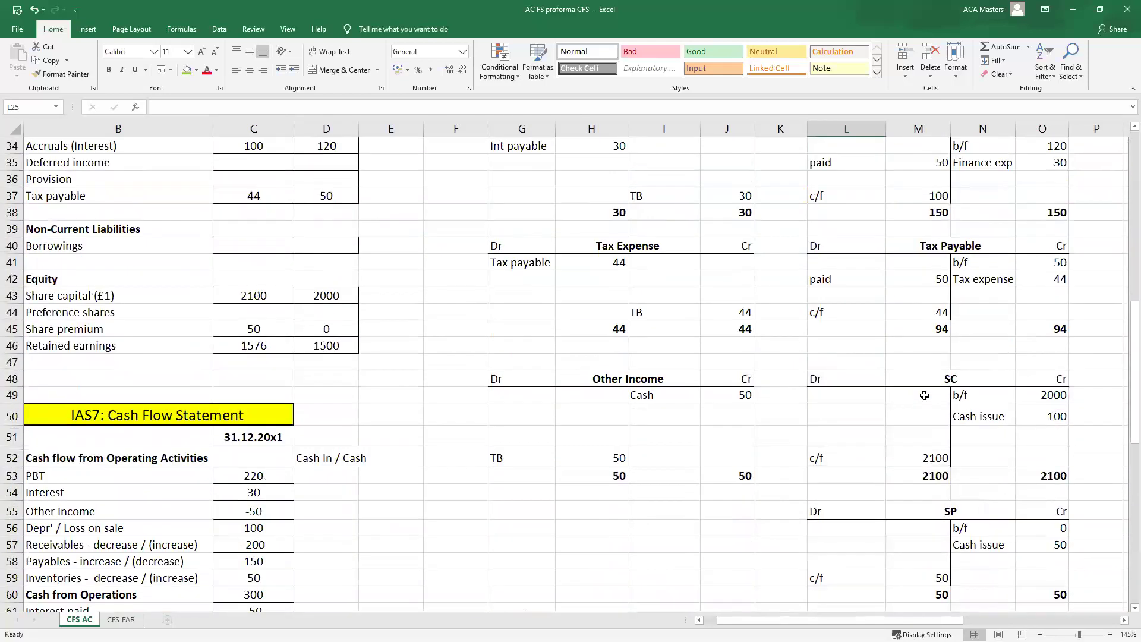
pyautogui.scroll(-2, 925, 395)
pyautogui.scroll(6, 927, 397)
pyautogui.scroll(-1, 937, 402)
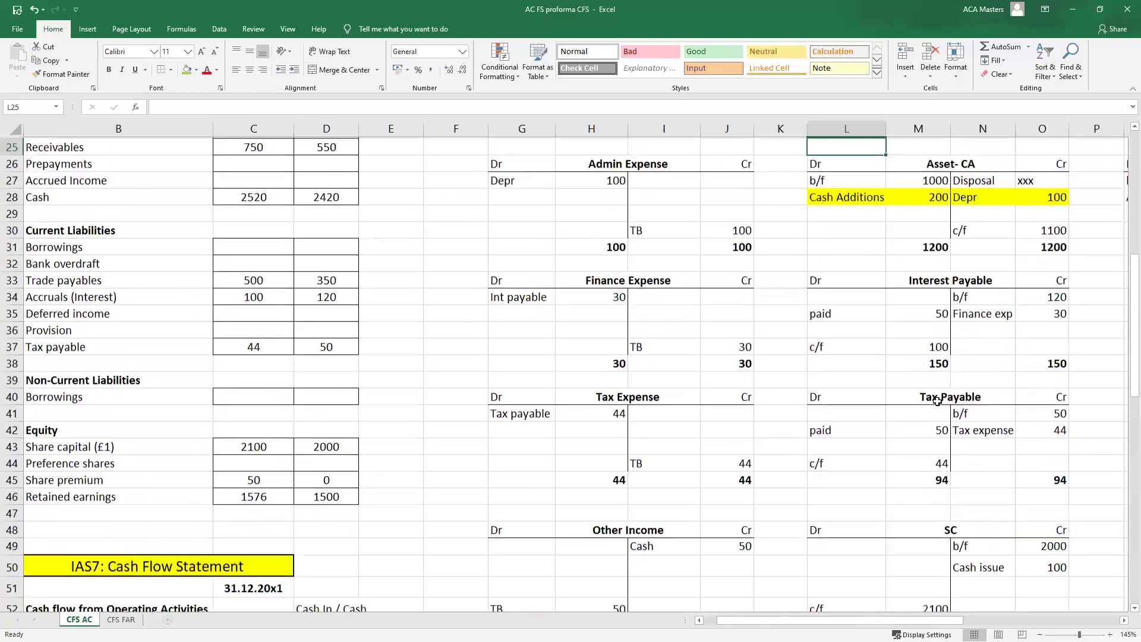
pyautogui.moveTo(861, 176); pyautogui.dragTo(933, 178)
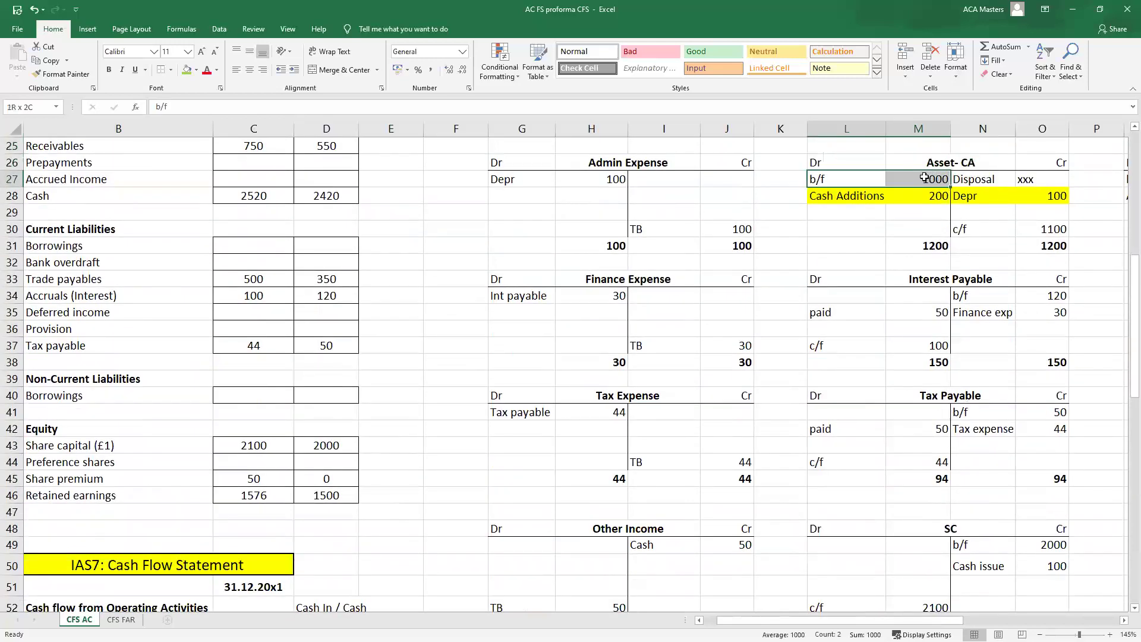
pyautogui.click(868, 240)
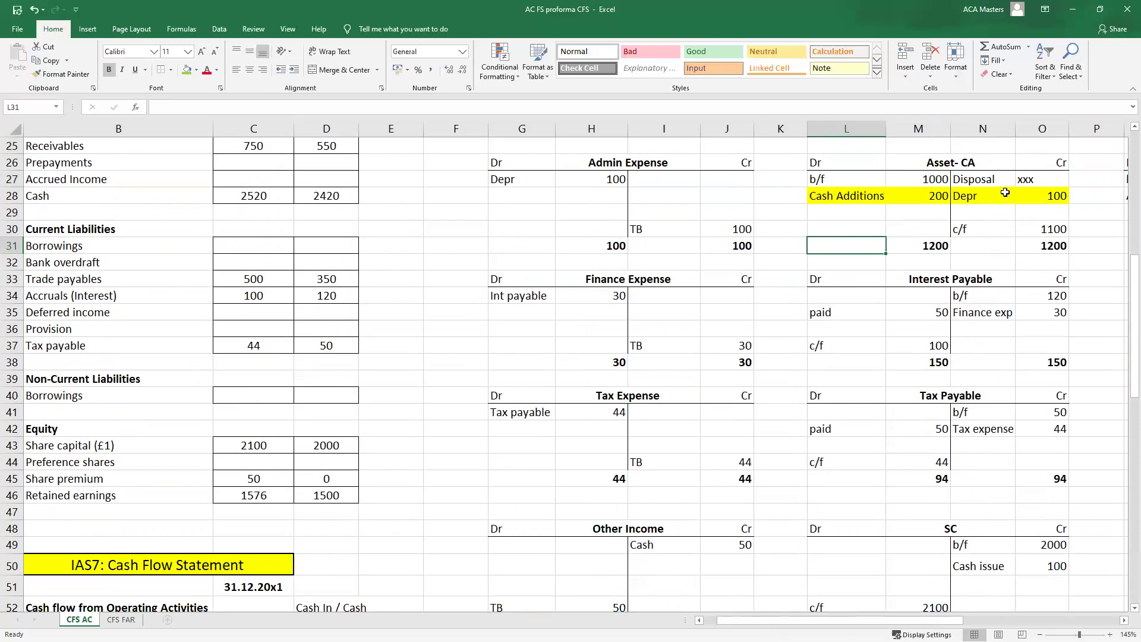
pyautogui.moveTo(847, 195); pyautogui.dragTo(938, 196)
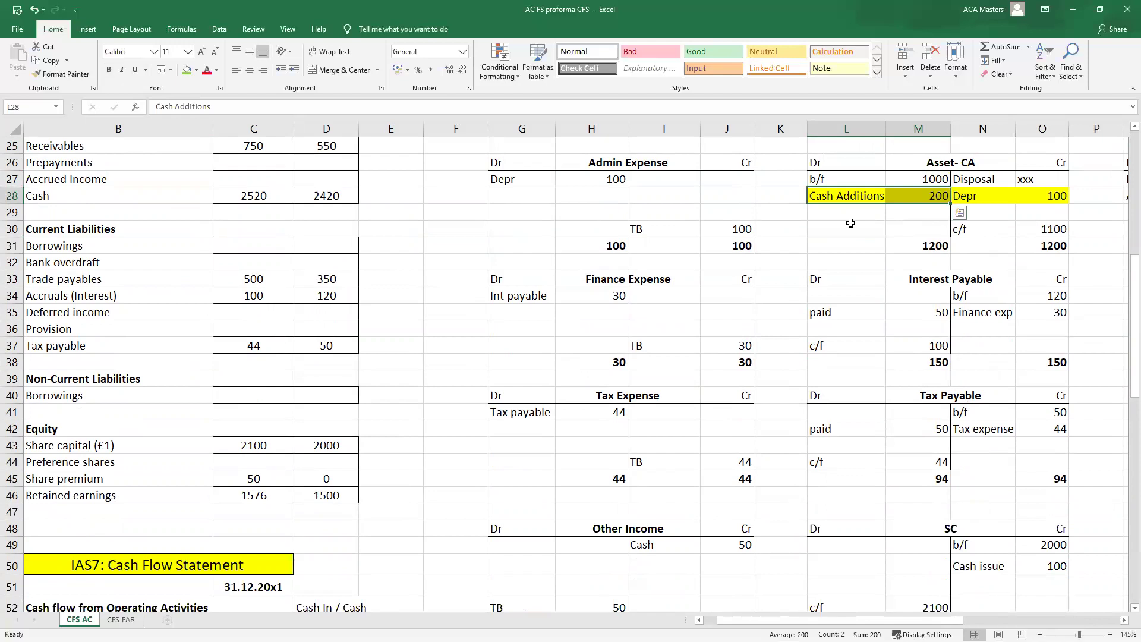
pyautogui.moveTo(985, 196); pyautogui.dragTo(1046, 179)
pyautogui.click(1043, 179)
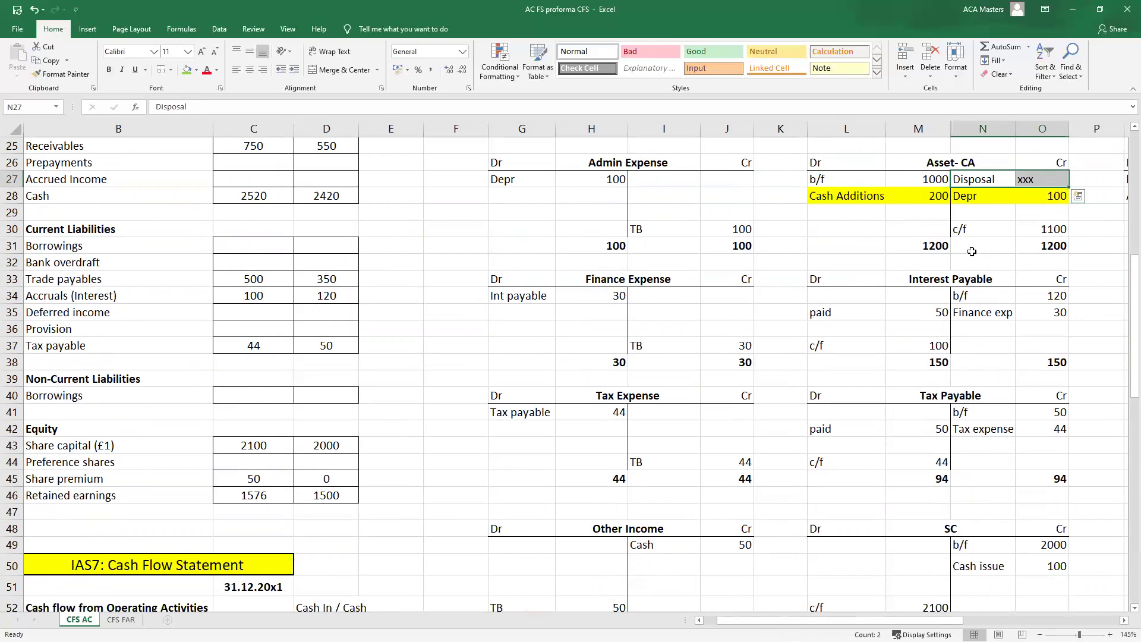
pyautogui.moveTo(847, 196); pyautogui.dragTo(927, 195)
# - Check the P/L row and the highlighted P row of the disposal working in AB26:AC28
pyautogui.moveTo(946, 622); pyautogui.dragTo(1103, 622)
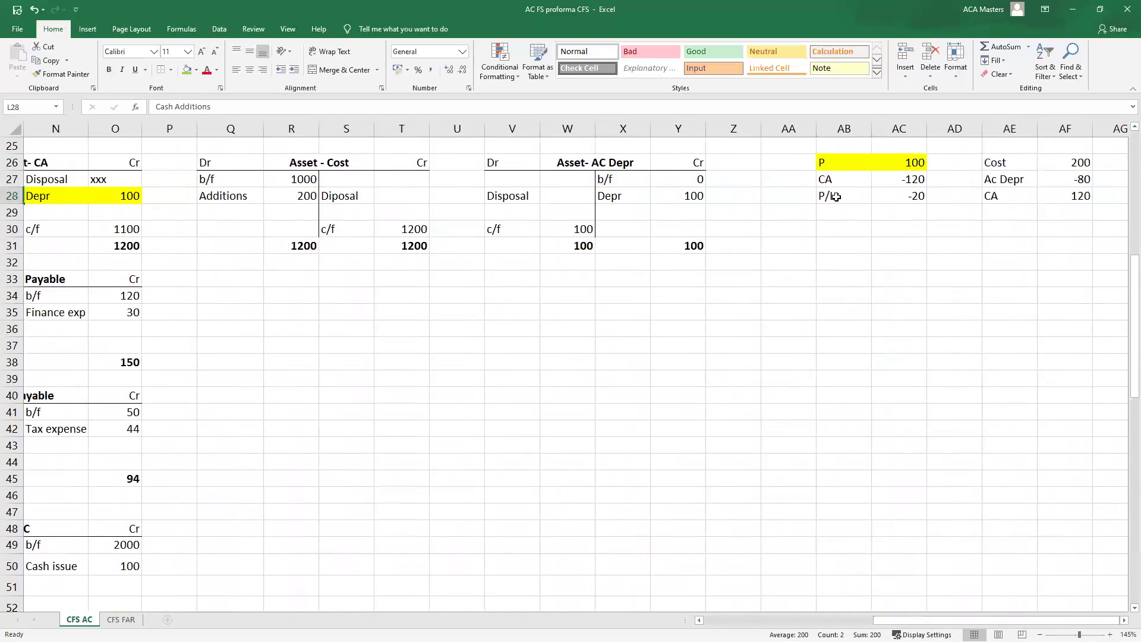
pyautogui.moveTo(835, 196); pyautogui.dragTo(900, 196)
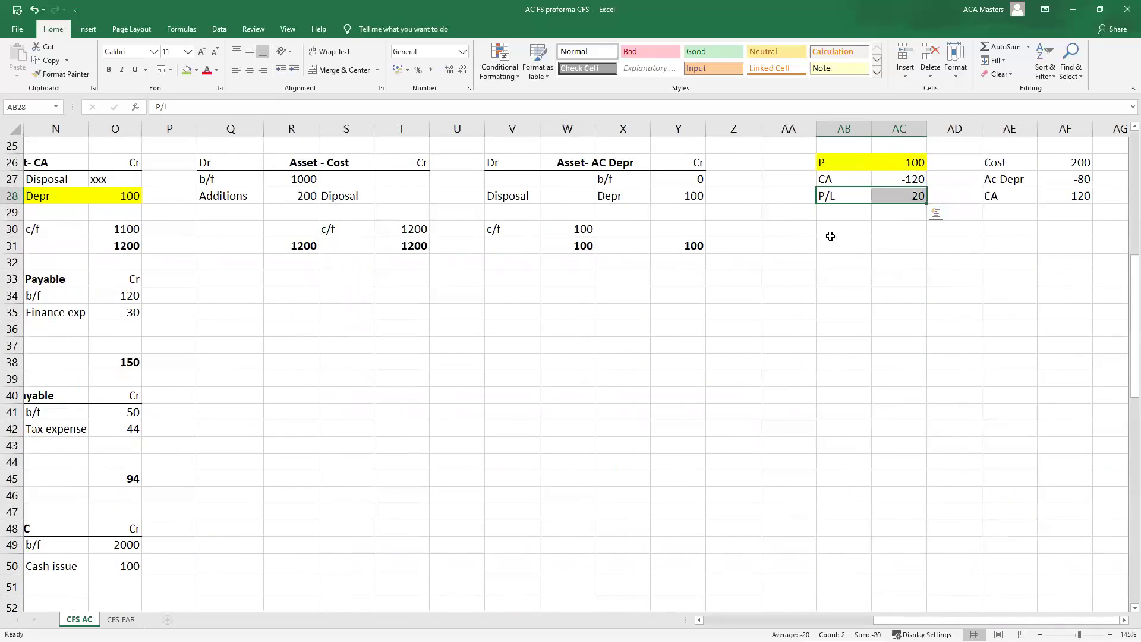
pyautogui.moveTo(844, 162); pyautogui.dragTo(910, 163)
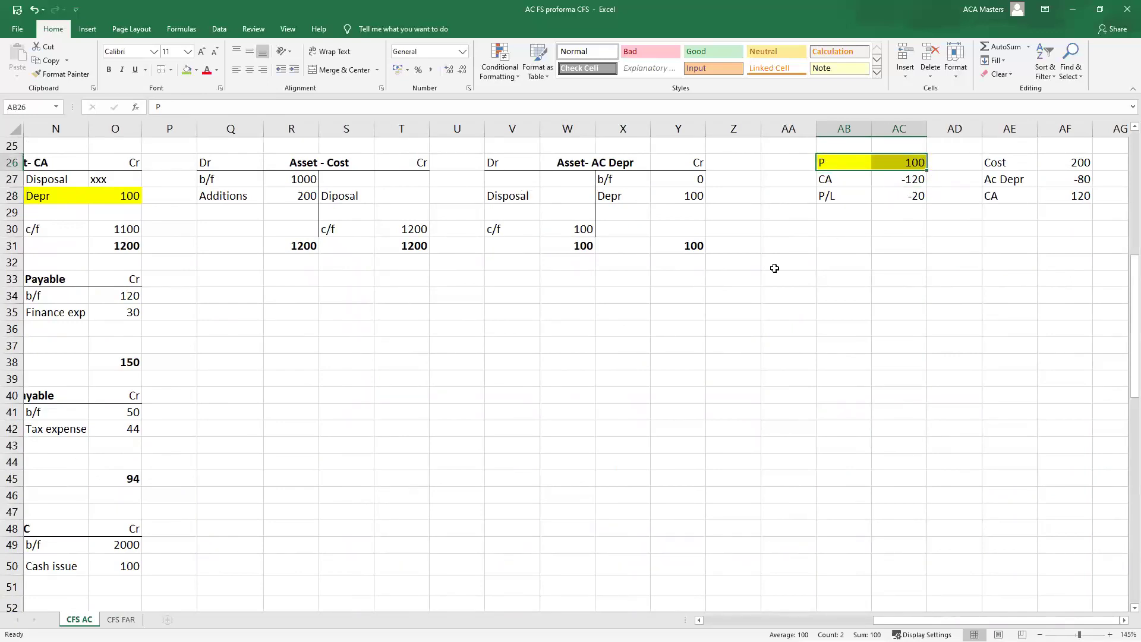
# - Revisit Cash Additions and Tax Payable, mark the T accounts in columns L to O from Asset-CA down through SC, and return to the P&L
pyautogui.moveTo(996, 620); pyautogui.dragTo(996, 620)
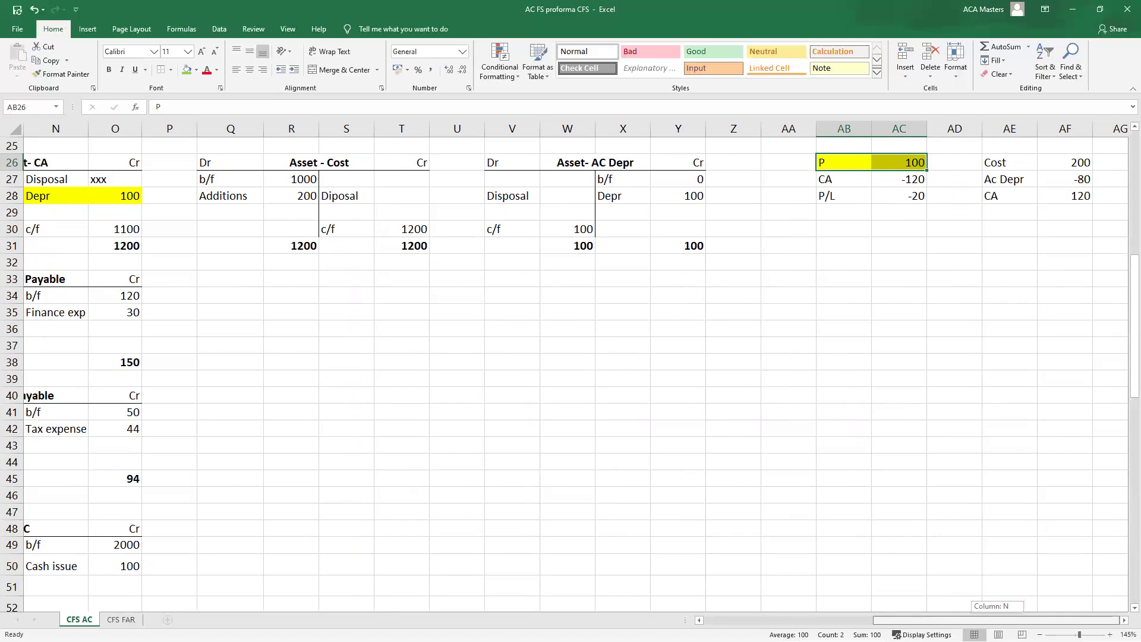
pyautogui.moveTo(996, 620); pyautogui.dragTo(832, 621)
pyautogui.moveTo(910, 199); pyautogui.dragTo(975, 197)
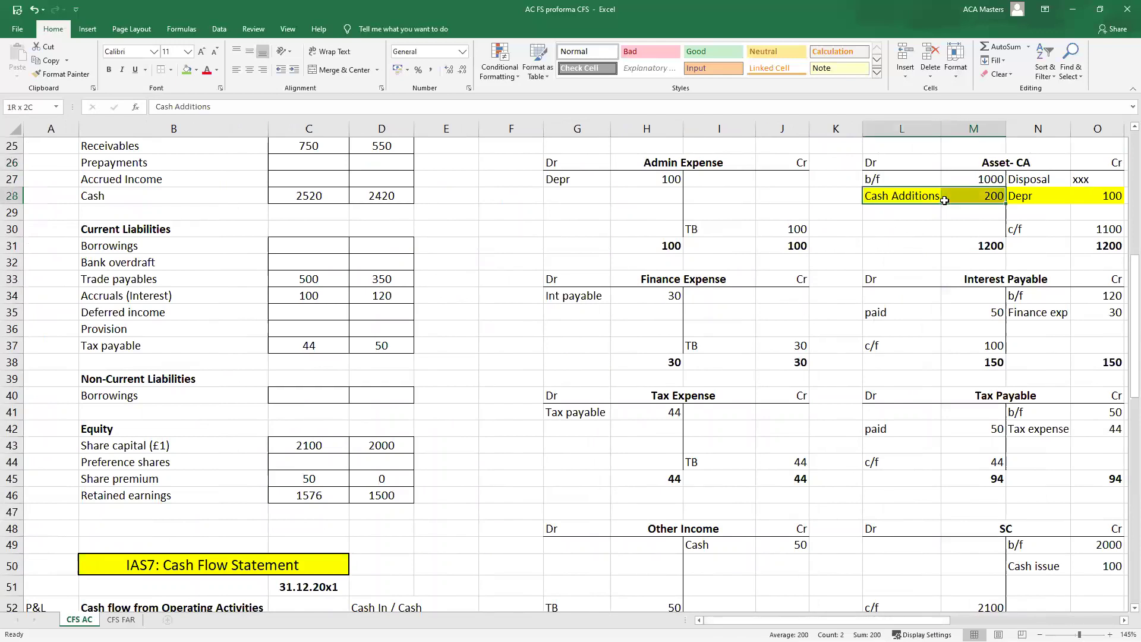
pyautogui.click(982, 396)
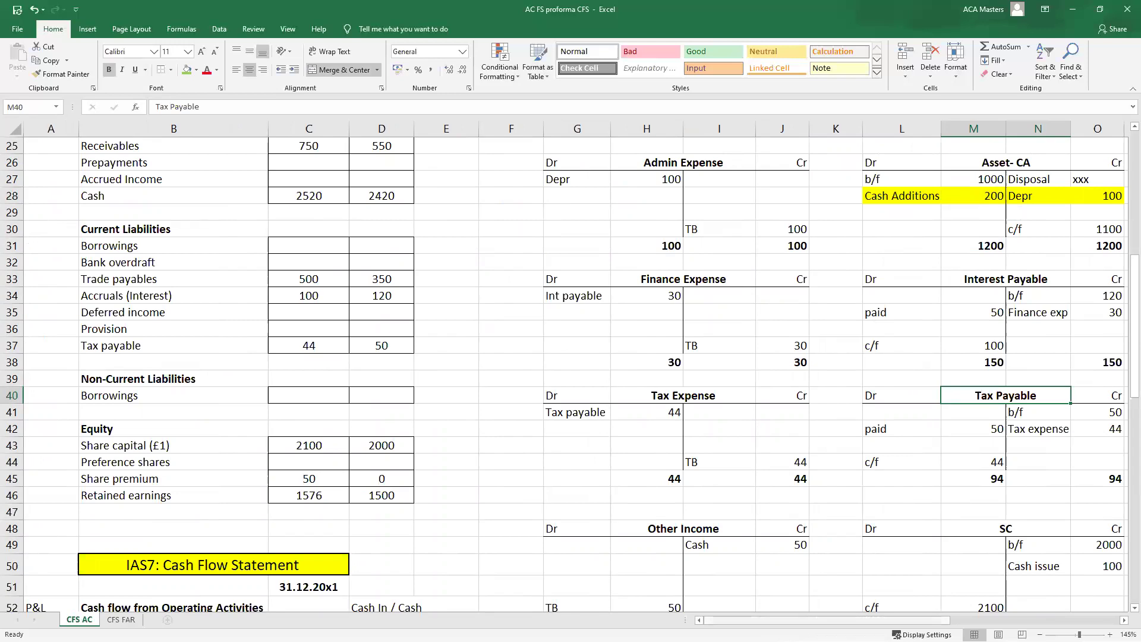
pyautogui.hscroll(1, 574, 374)
pyautogui.hscroll(1, 574, 373)
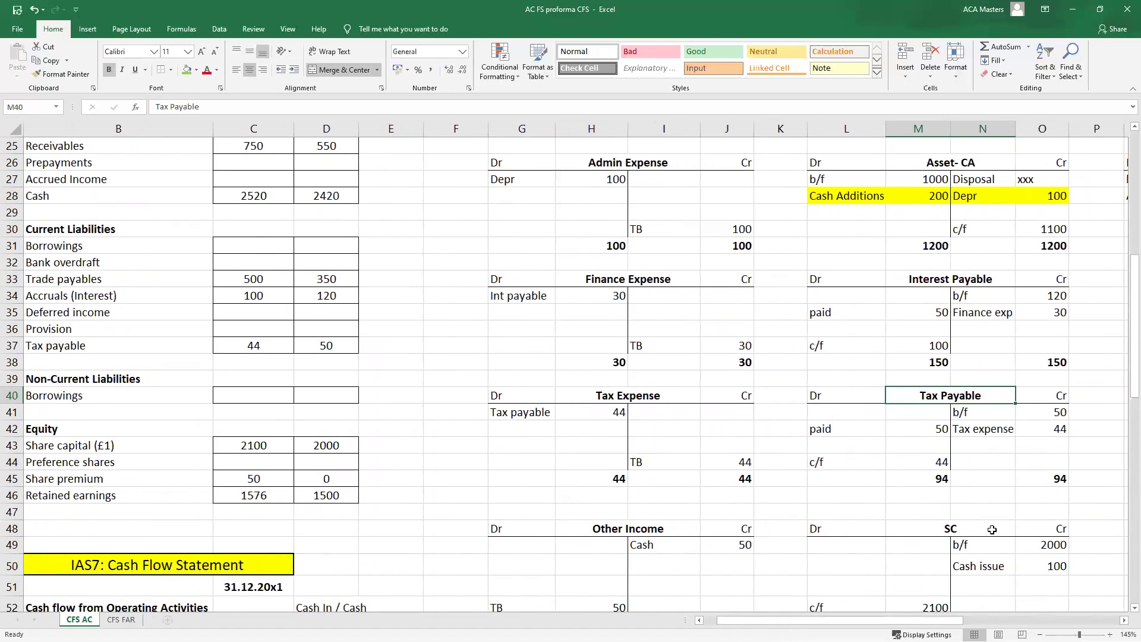
pyautogui.moveTo(818, 164); pyautogui.dragTo(1065, 601)
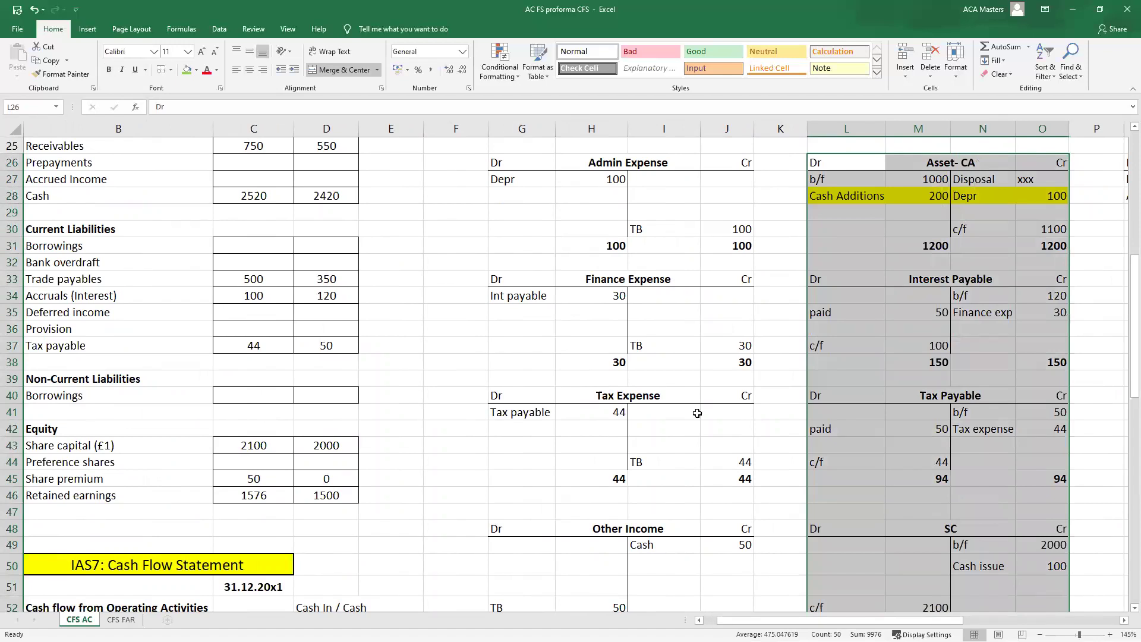
pyautogui.scroll(8, 432, 320)
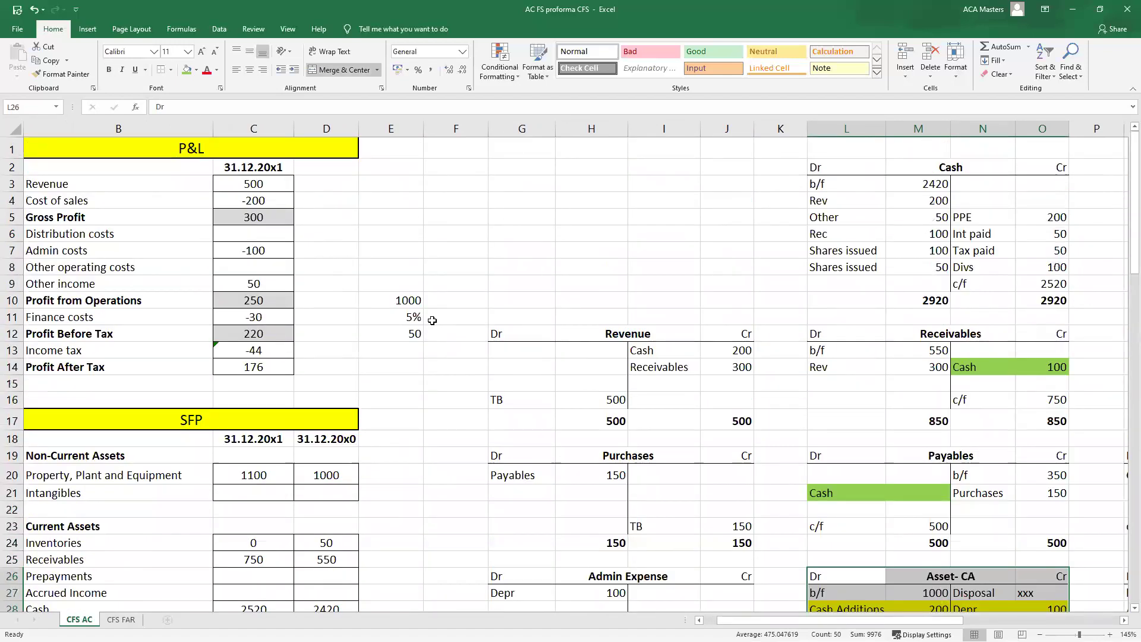